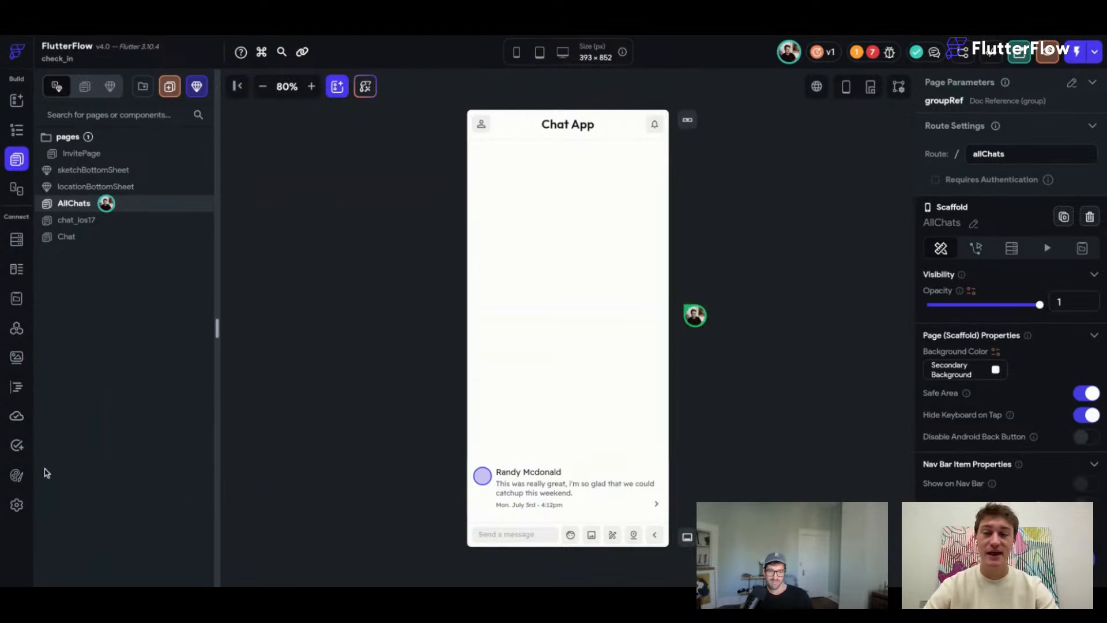
# Review the group collection's fields and the AllChats bottom-bar widgets.
pyautogui.click(17, 239)
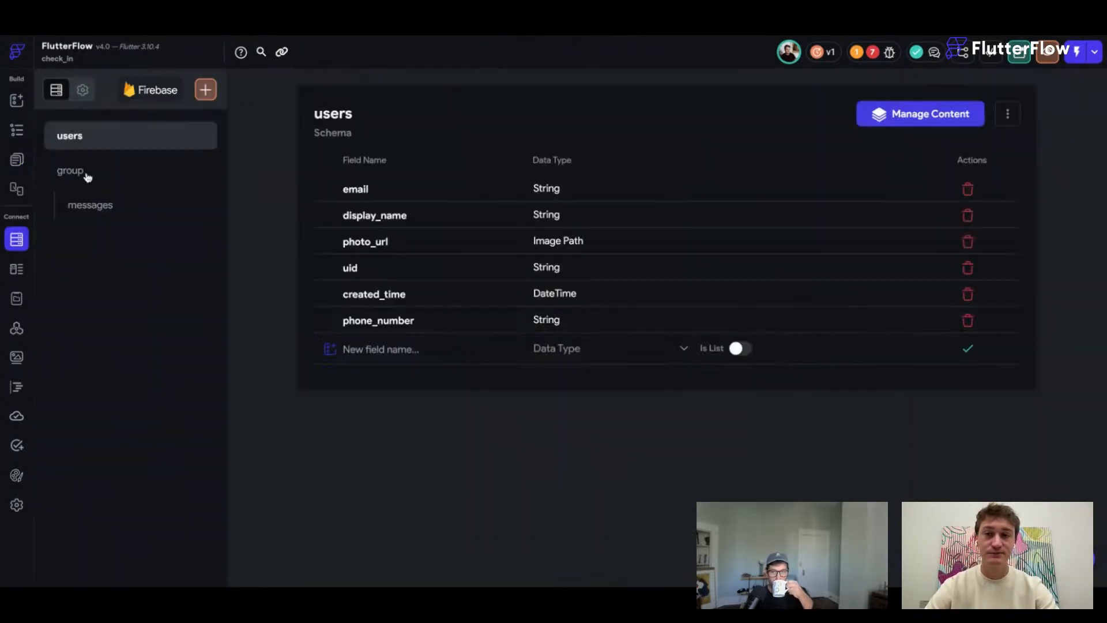
pyautogui.click(85, 173)
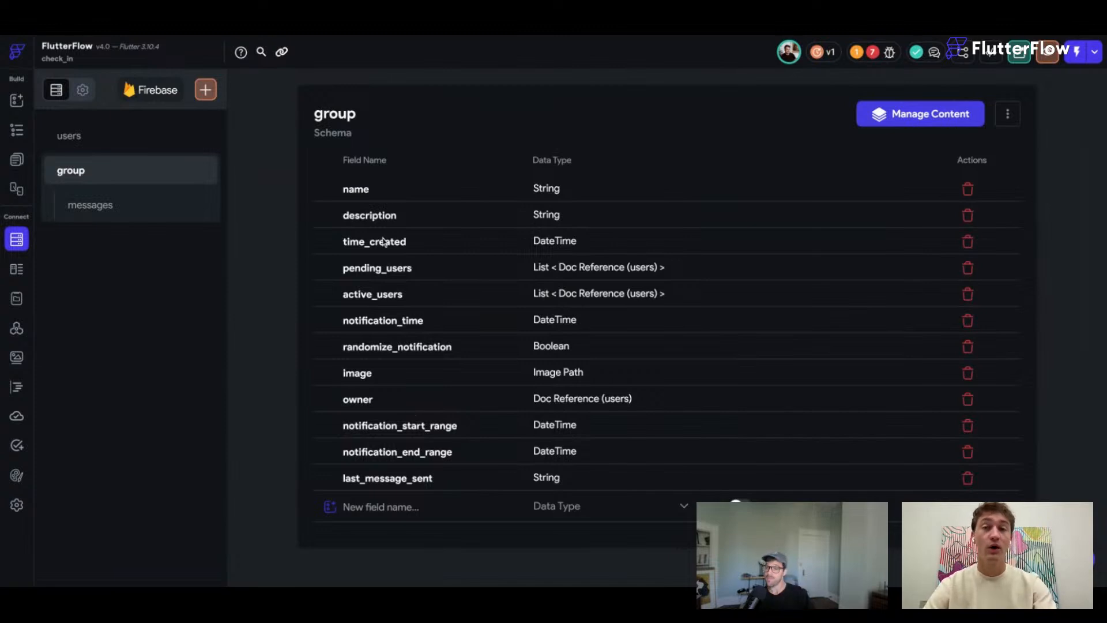
pyautogui.click(17, 159)
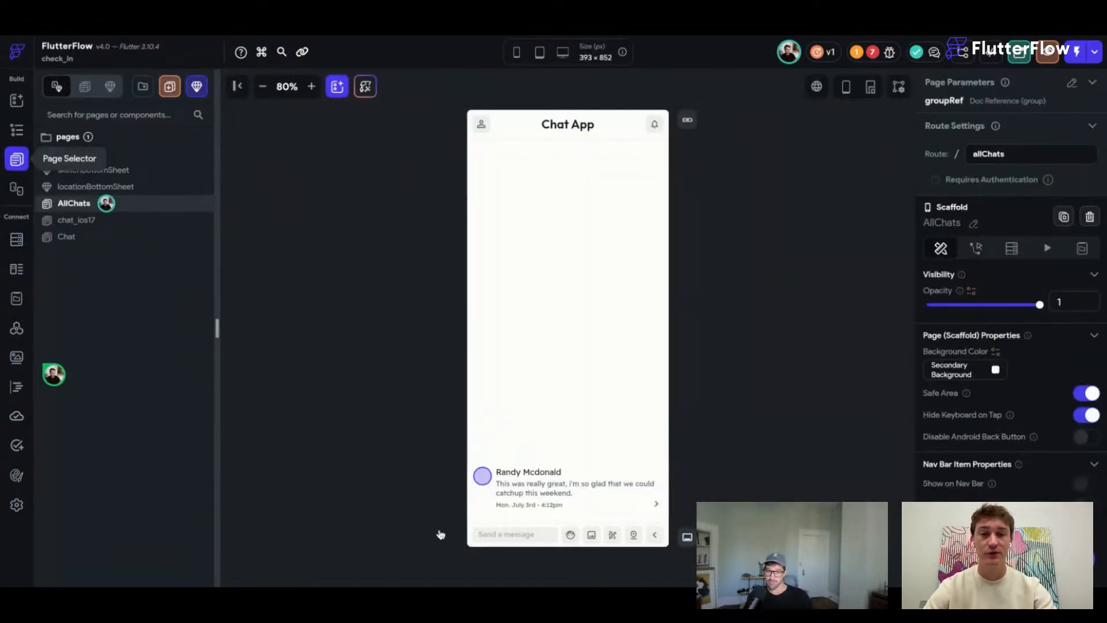
pyautogui.click(550, 536)
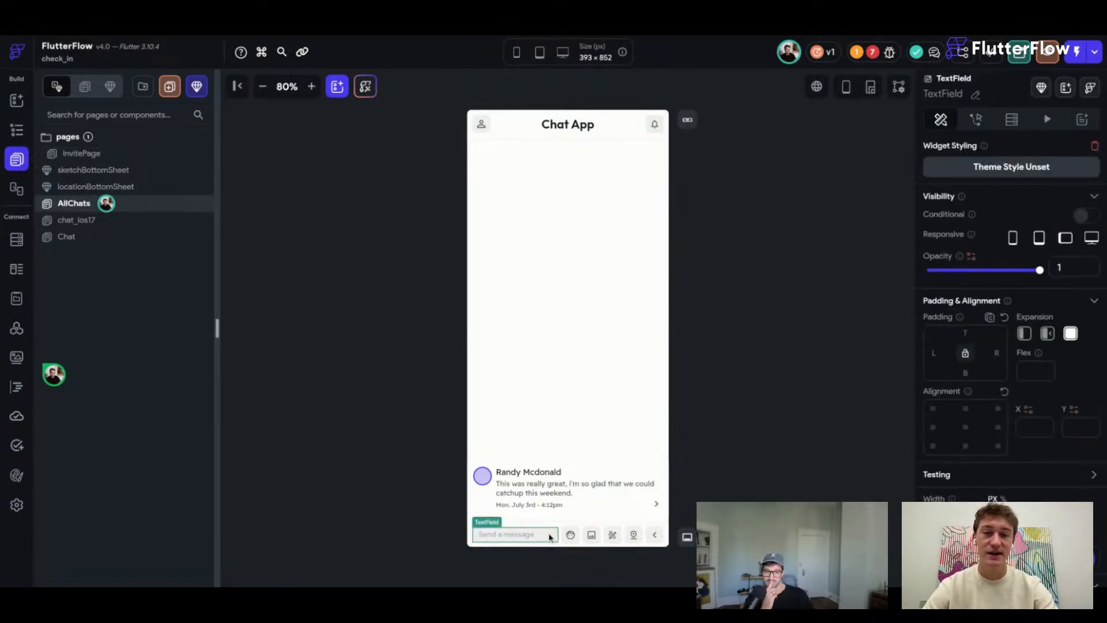
pyautogui.click(597, 535)
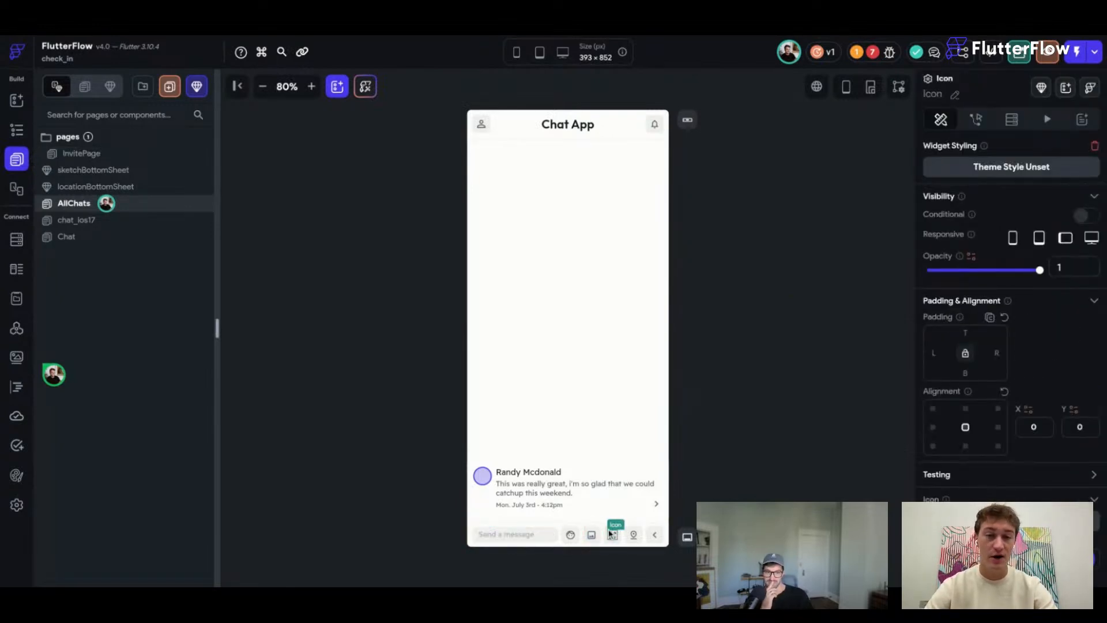
pyautogui.click(637, 533)
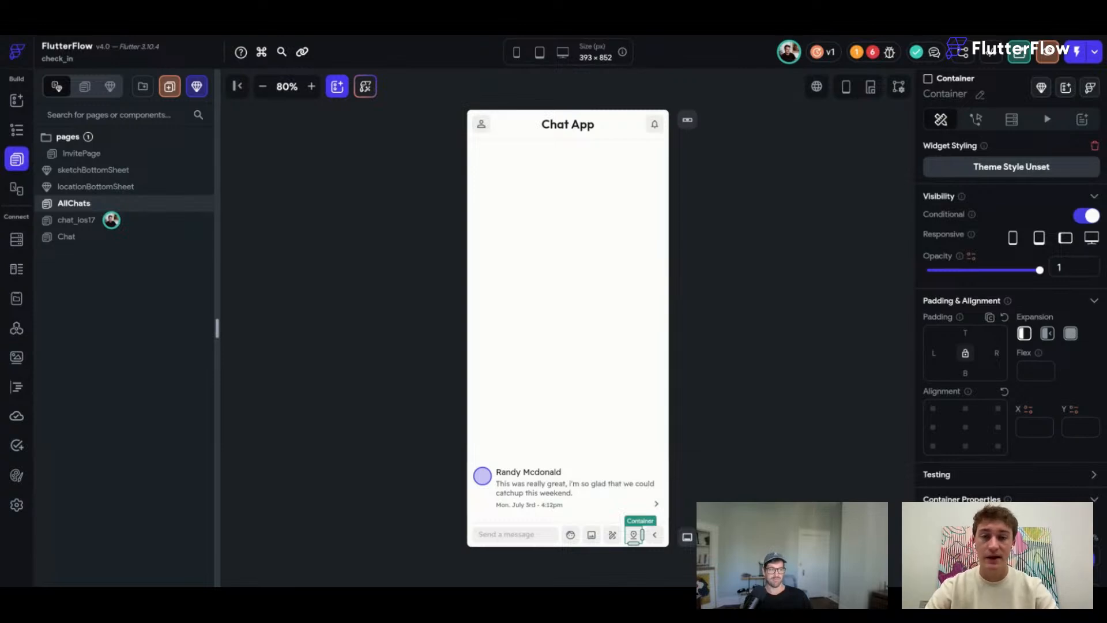
pyautogui.click(424, 425)
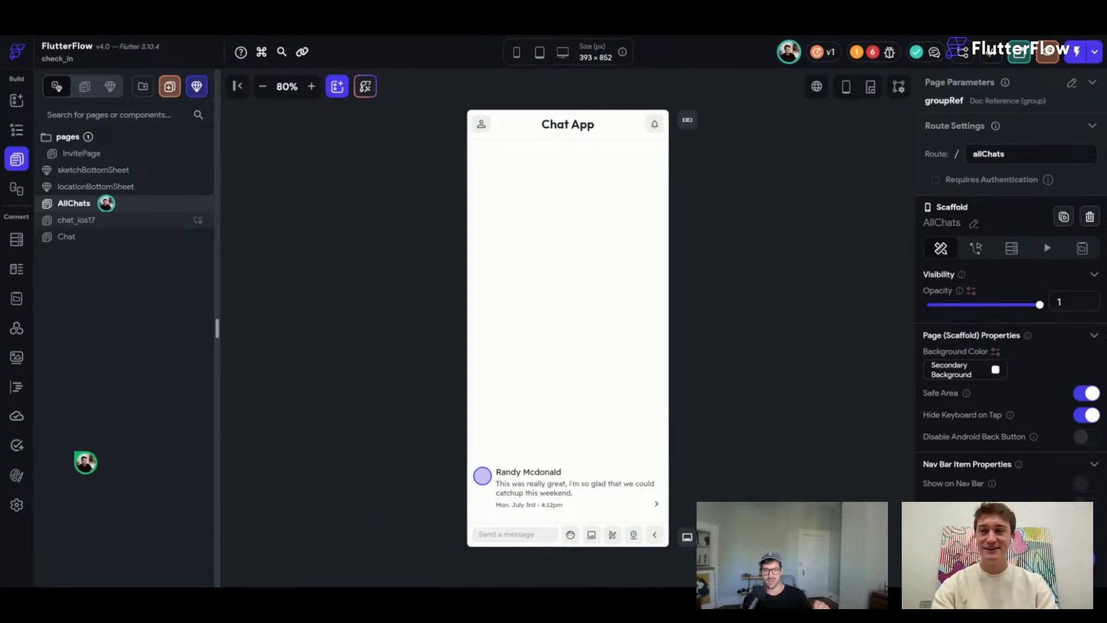
# Duplicate the AllChats page and rename the copy 'Notifications'.
pyautogui.rightClick(81, 205)
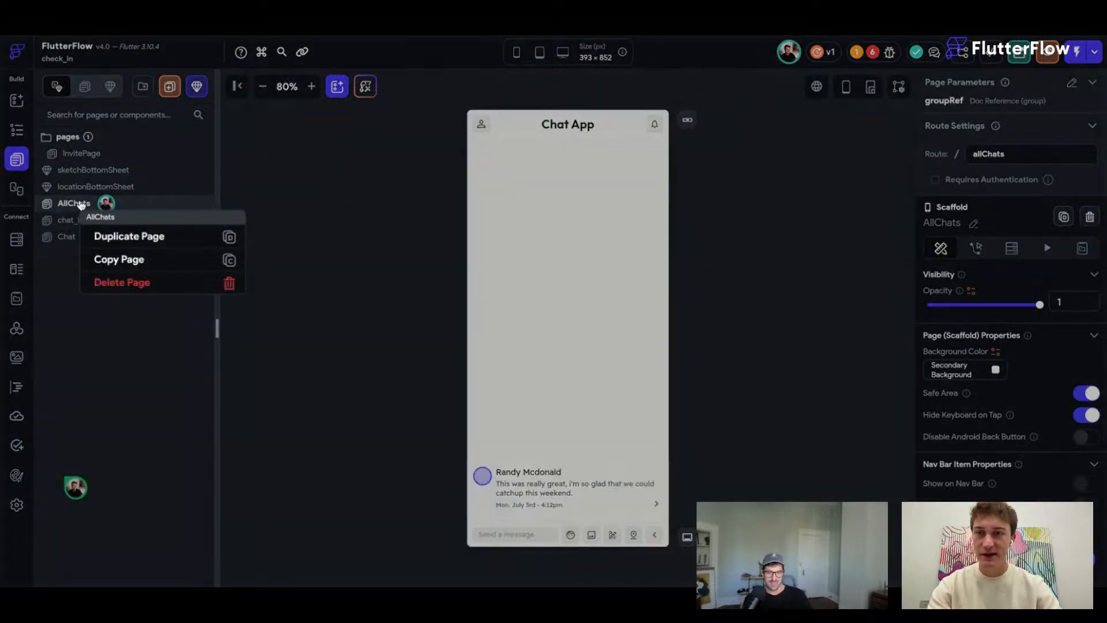
pyautogui.click(105, 236)
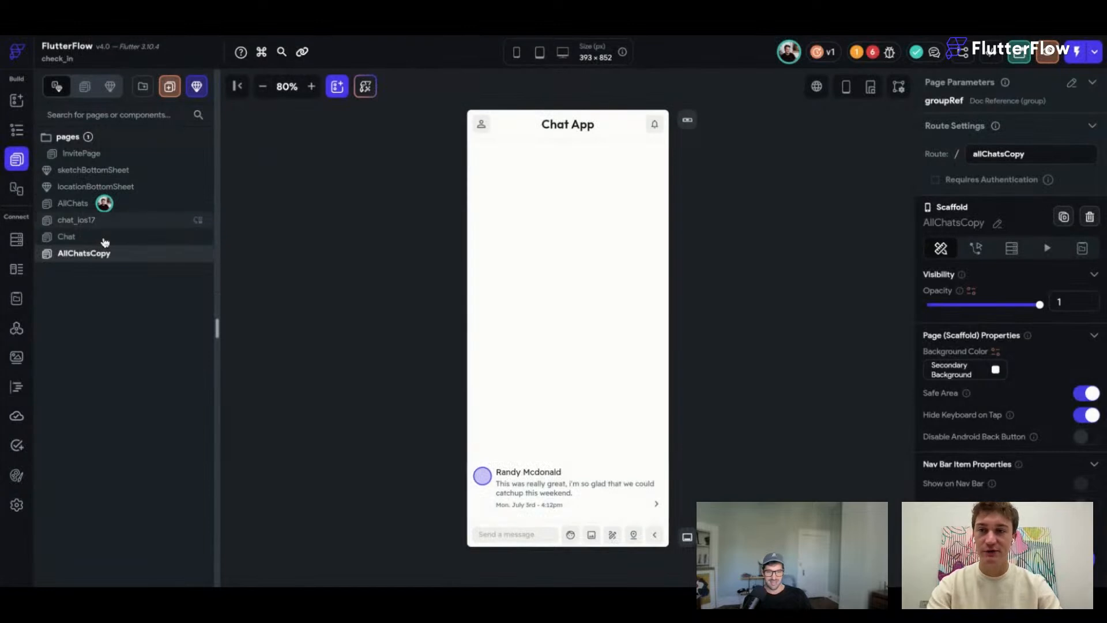
pyautogui.doubleClick(75, 255)
pyautogui.write('Notifications')
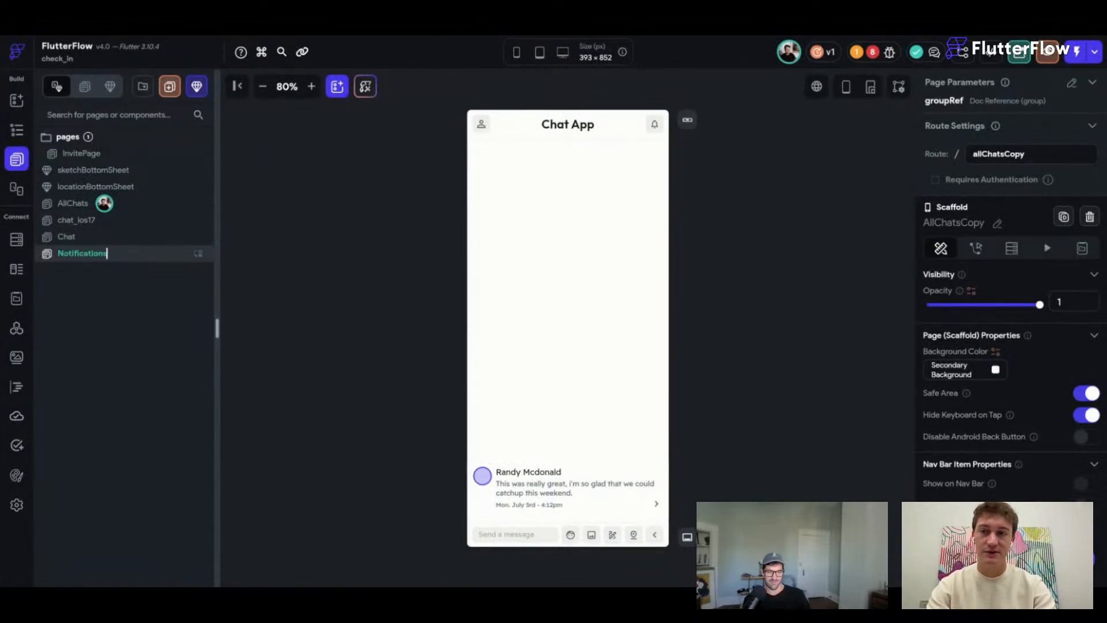
pyautogui.press('Return')
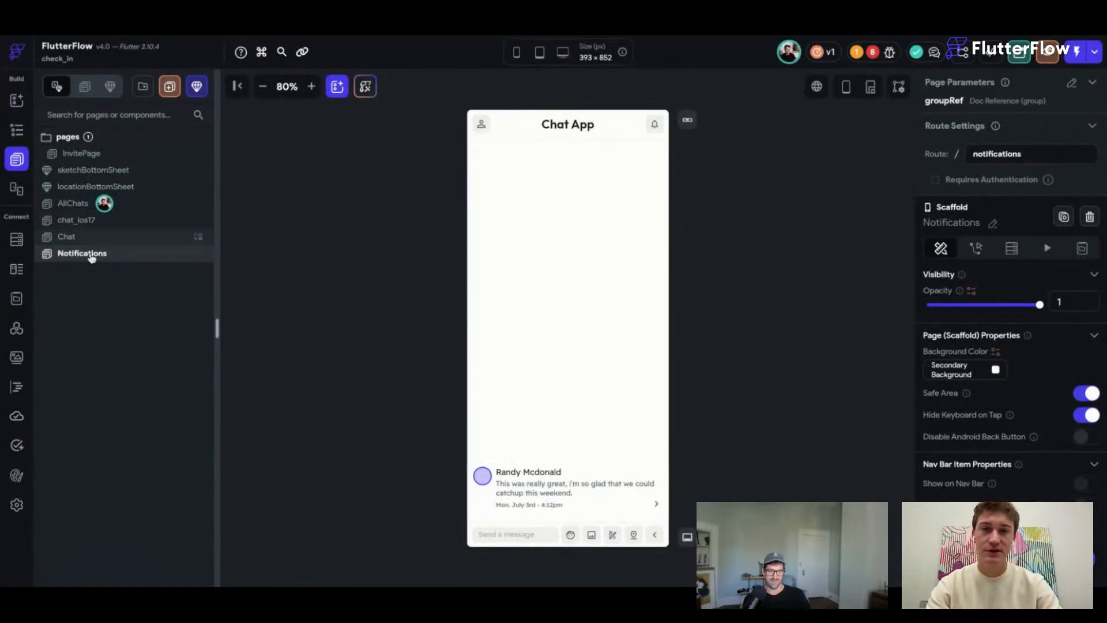
# Change the header title to 'Notifications' and delete the bell icon.
pyautogui.click(590, 130)
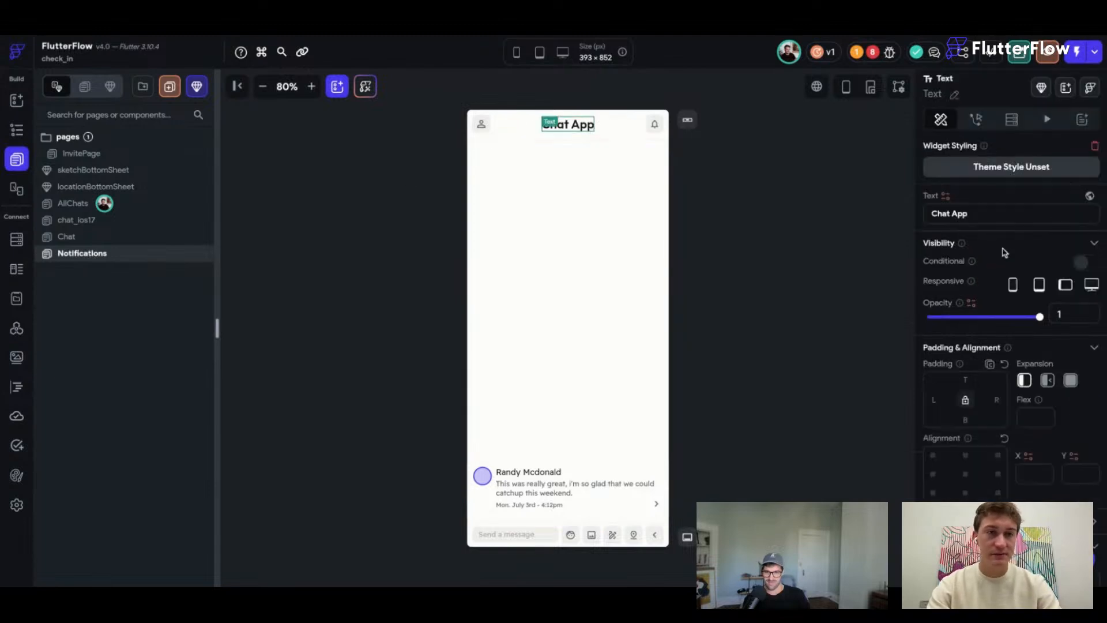
pyautogui.tripleClick(904, 214)
pyautogui.write('Notifica')
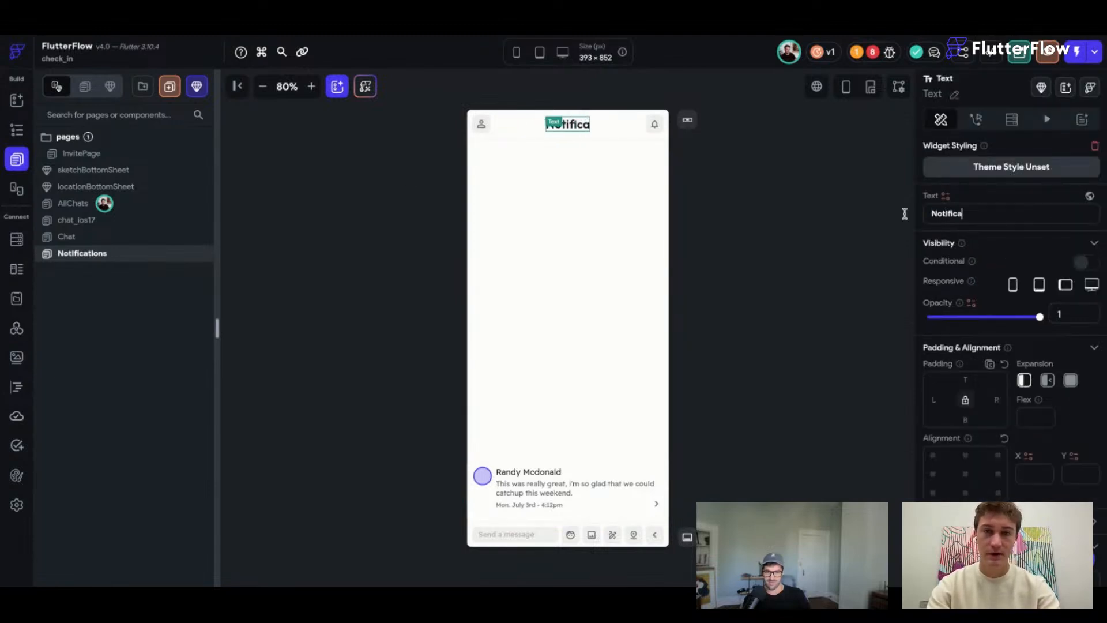
pyautogui.write('tions')
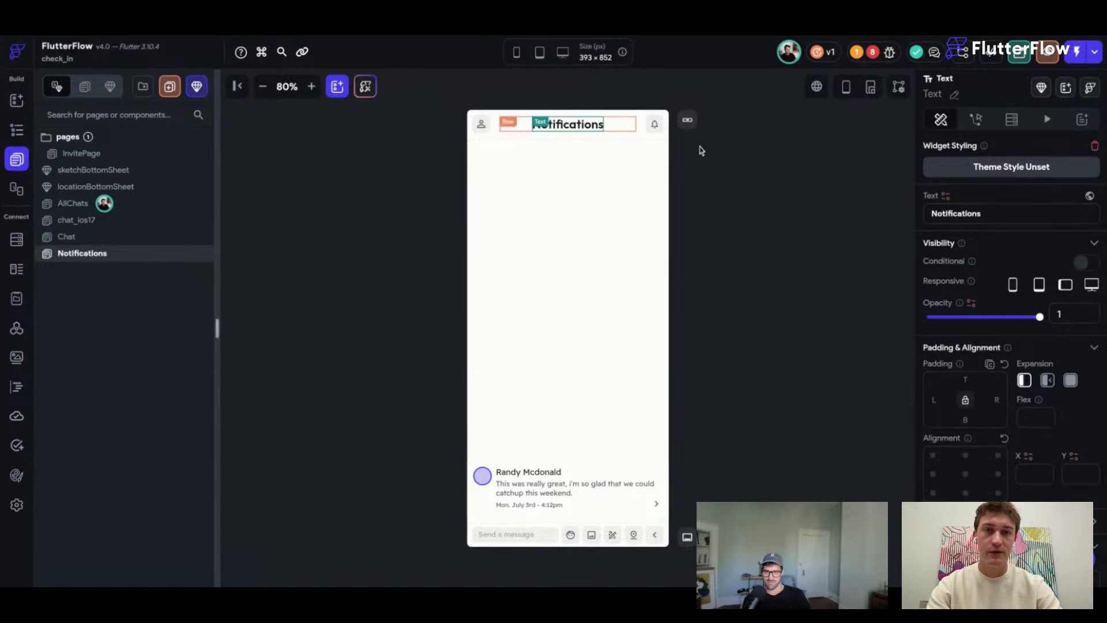
pyautogui.click(655, 125)
pyautogui.press('Delete')
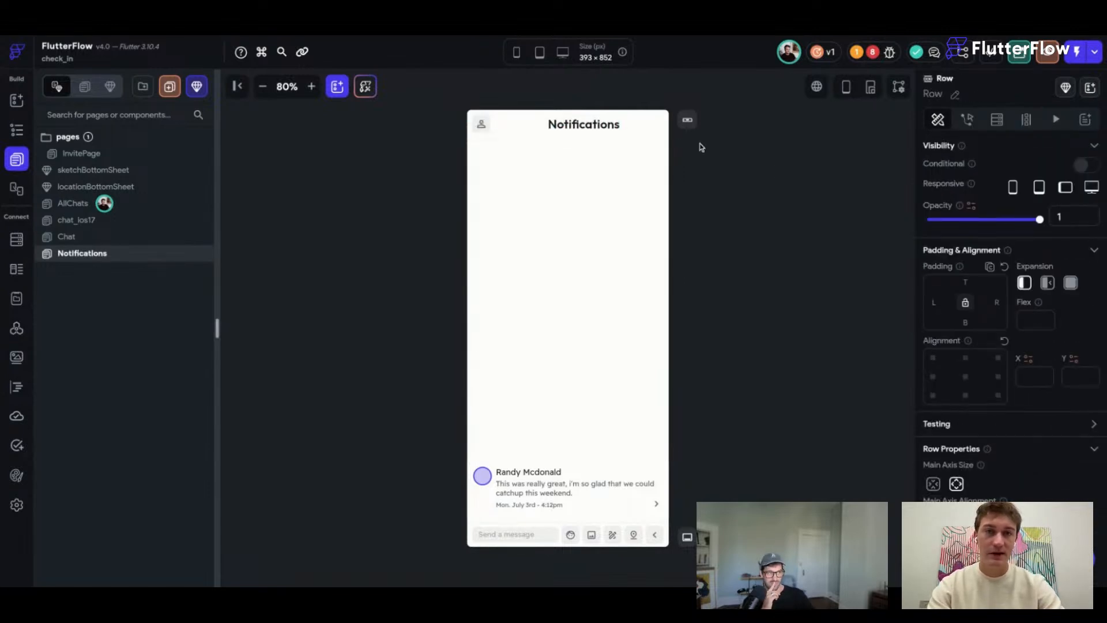
pyautogui.click(714, 166)
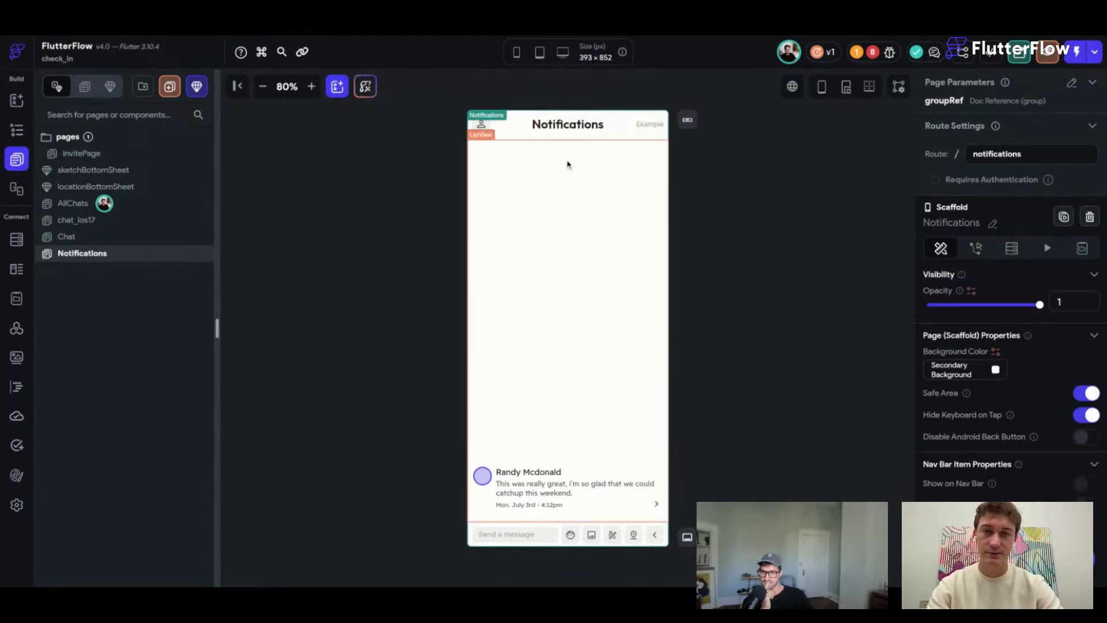
# Replace the top-left header icon with the back-arrow icon found by searching 'back'.
pyautogui.click(482, 125)
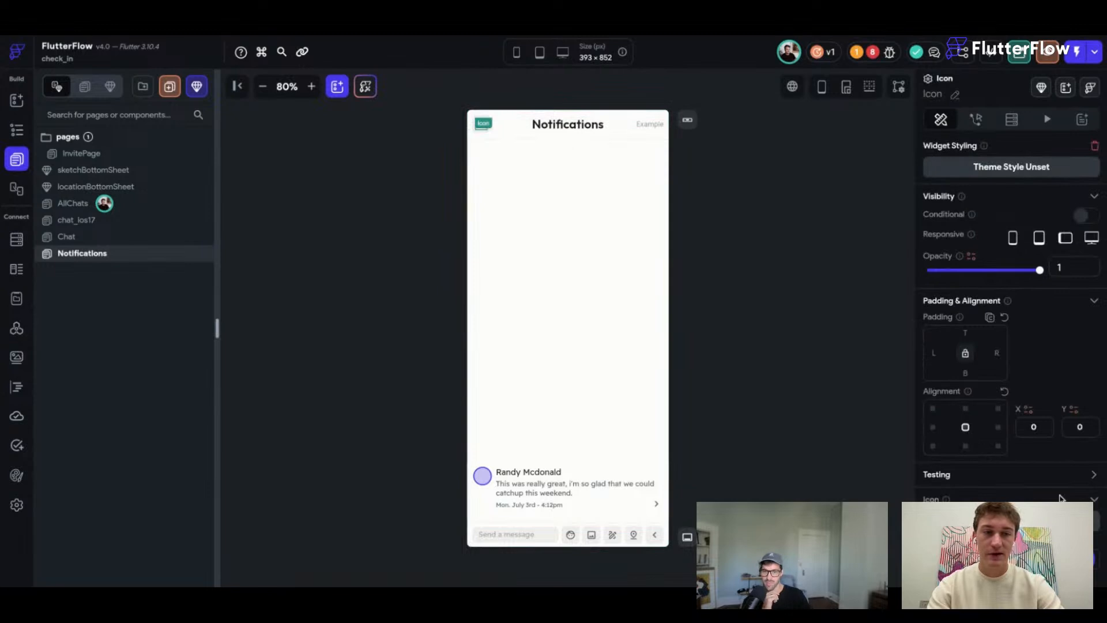
pyautogui.click(1060, 520)
pyautogui.write('back')
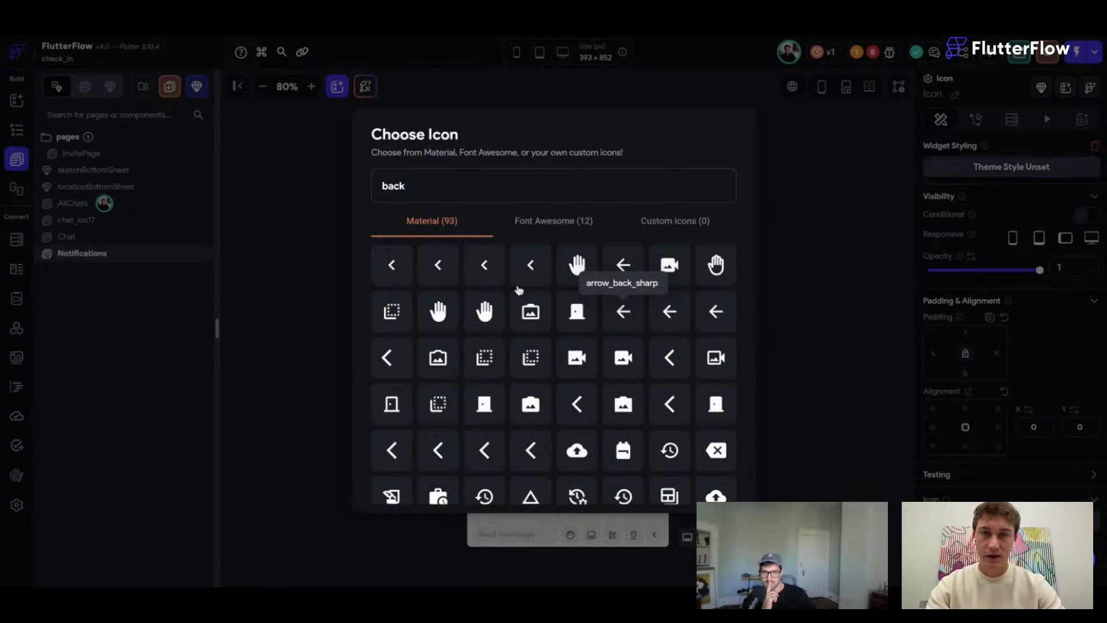
pyautogui.click(495, 279)
pyautogui.click(766, 254)
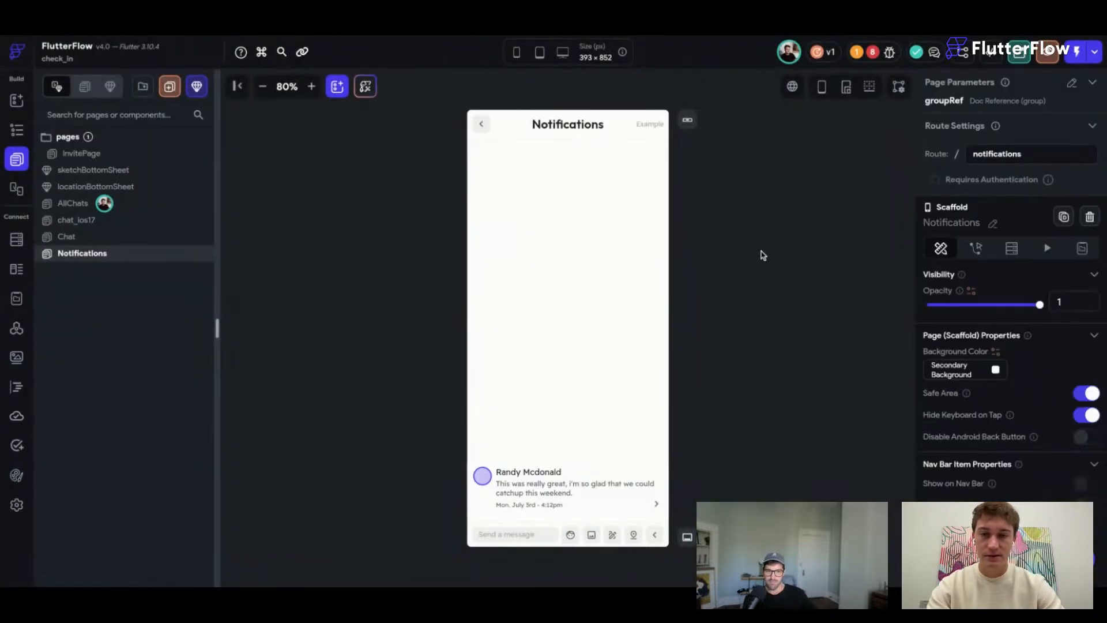
pyautogui.click(595, 467)
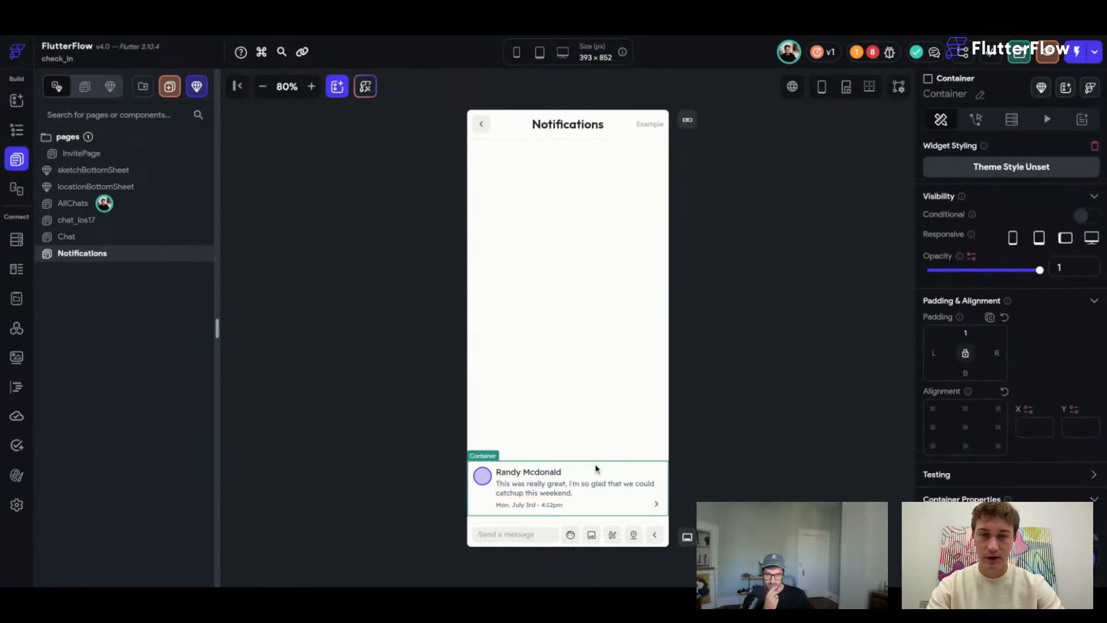
# Delete the sample message and turn off the ListView's Reverse setting.
pyautogui.press('Delete')
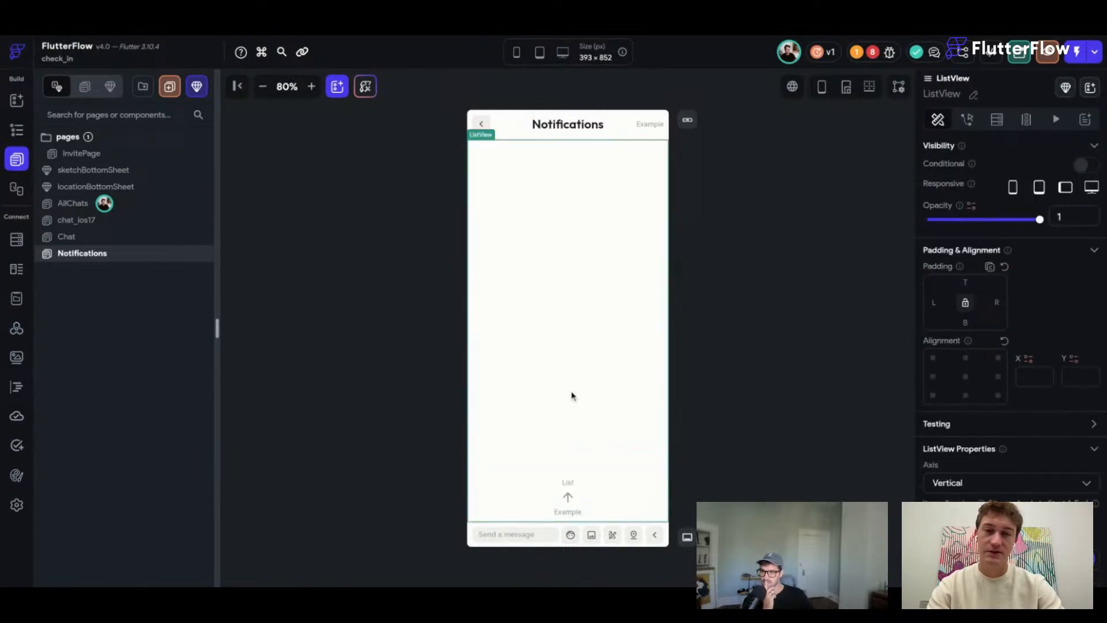
pyautogui.scroll(-1, 1034, 535)
pyautogui.scroll(-3, 1034, 534)
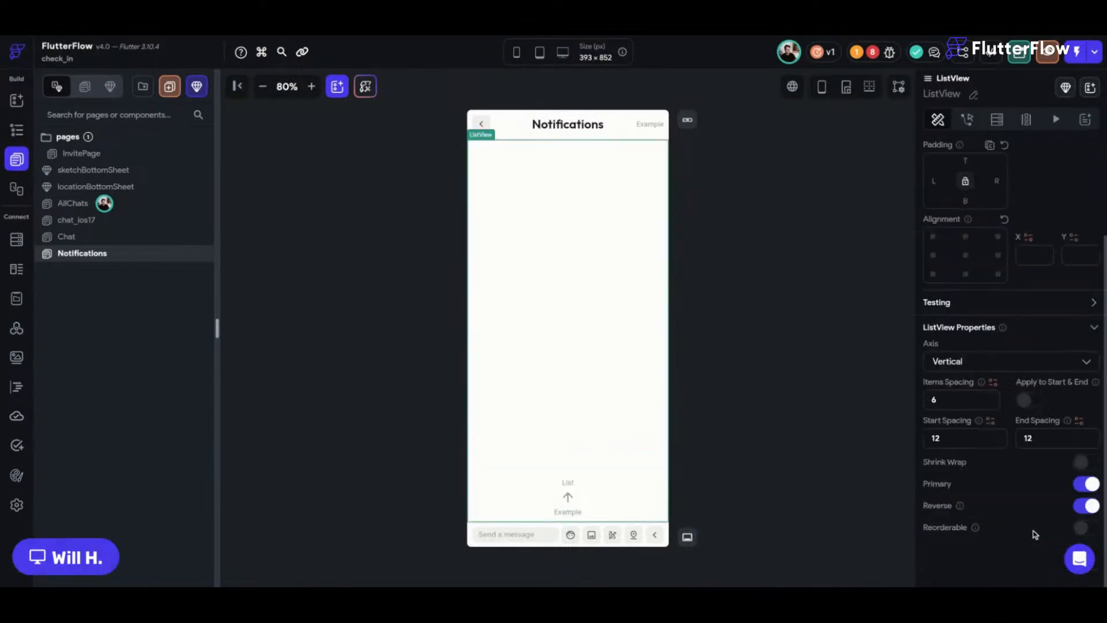
pyautogui.click(1086, 506)
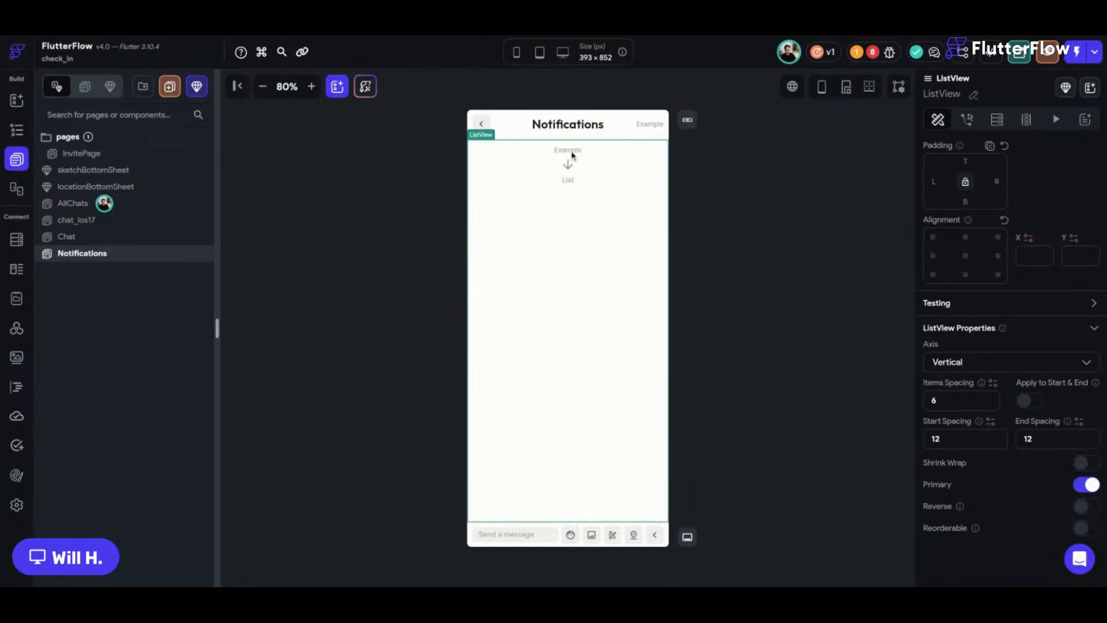
# Delete the message-entry bar and the hidden Container from the widget tree.
pyautogui.click(580, 530)
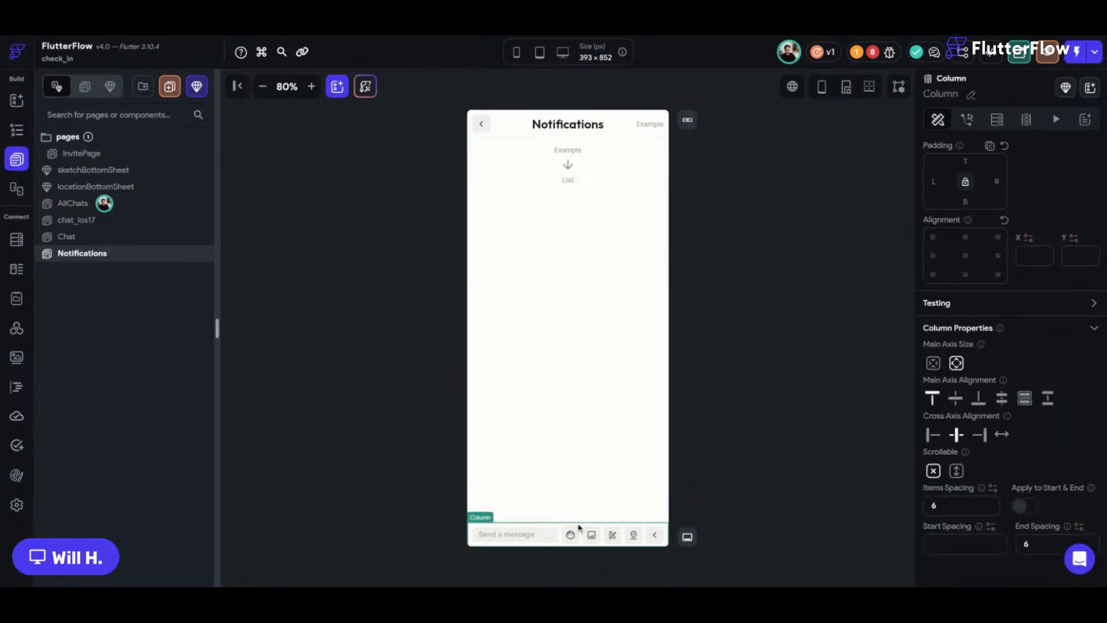
pyautogui.click(17, 131)
pyautogui.click(94, 458)
pyautogui.press('Delete')
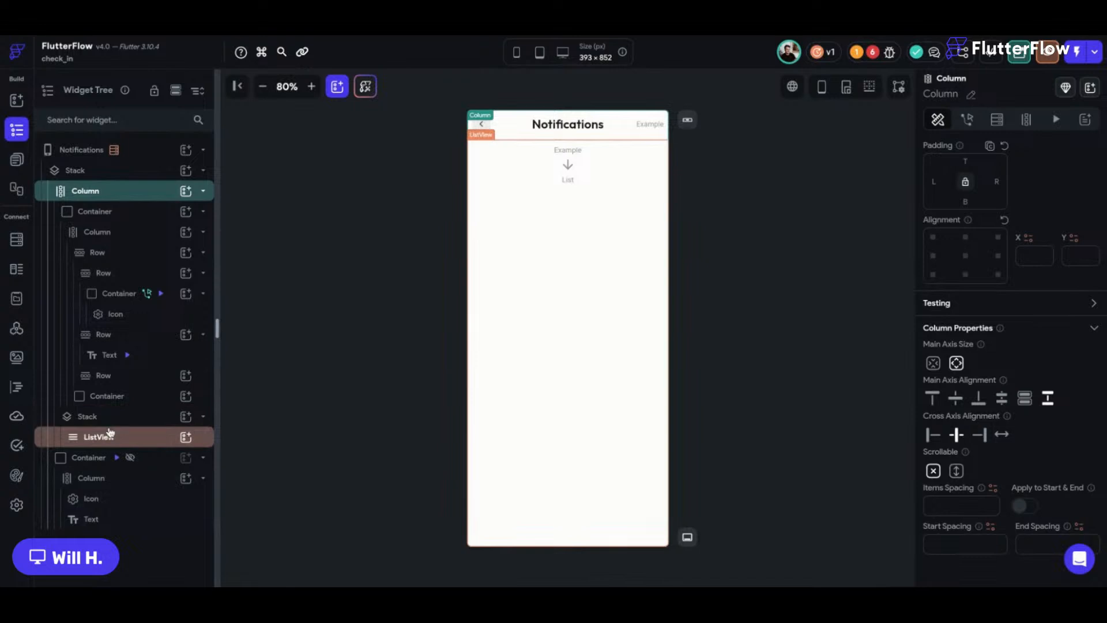
pyautogui.click(92, 457)
pyautogui.press('Delete')
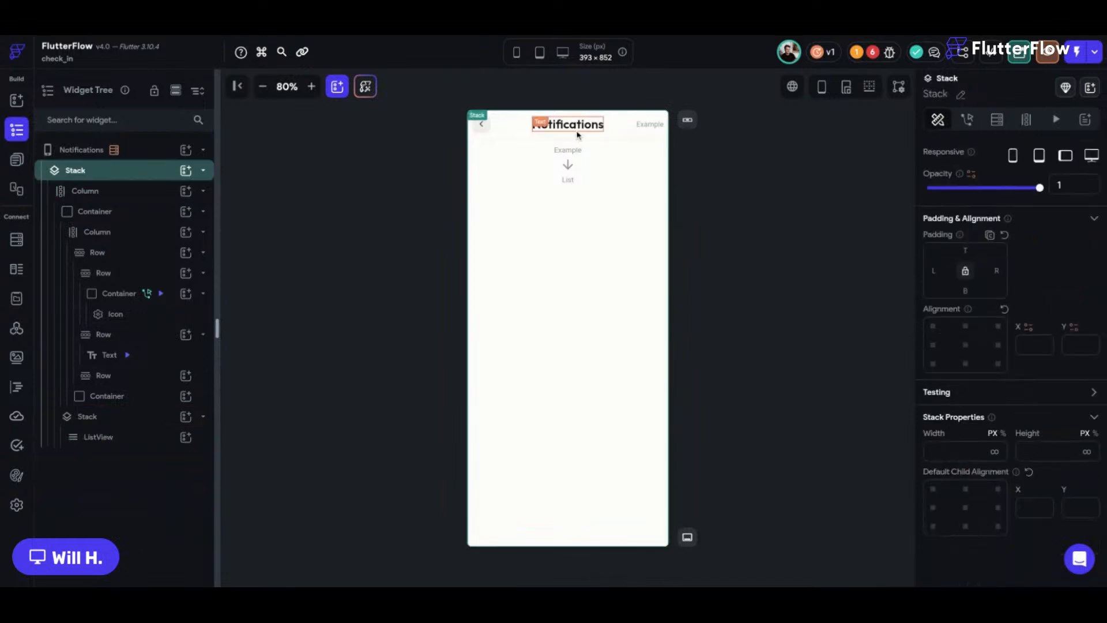
pyautogui.click(701, 146)
pyautogui.click(17, 100)
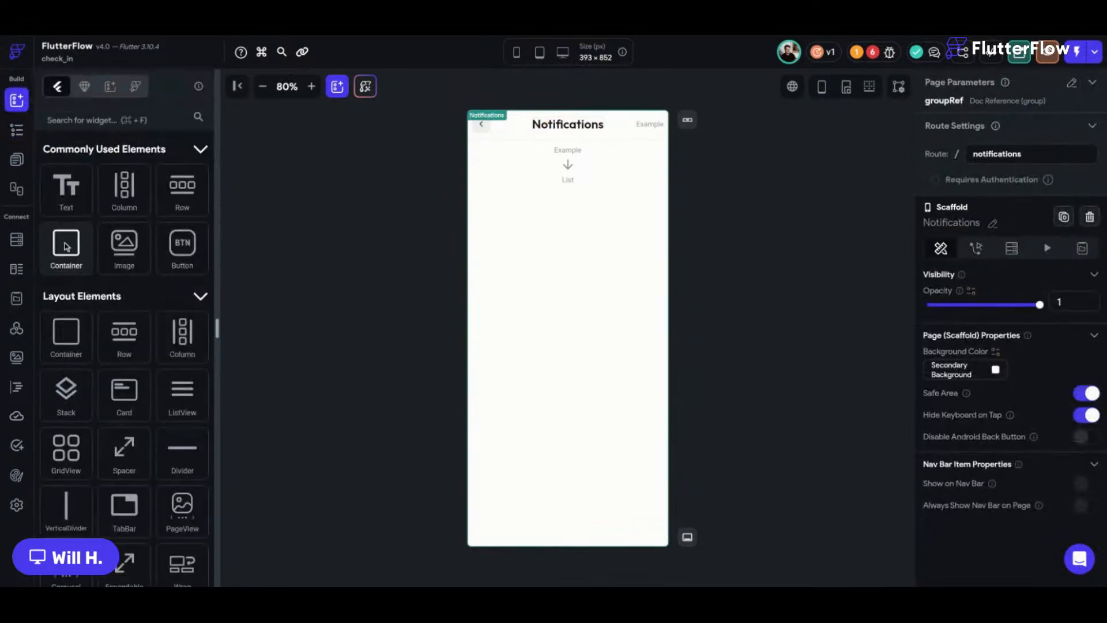
# Add an item Container, clear the ListView's start and end spacing, and drop a Row inside.
pyautogui.moveTo(67, 247); pyautogui.dragTo(557, 176)
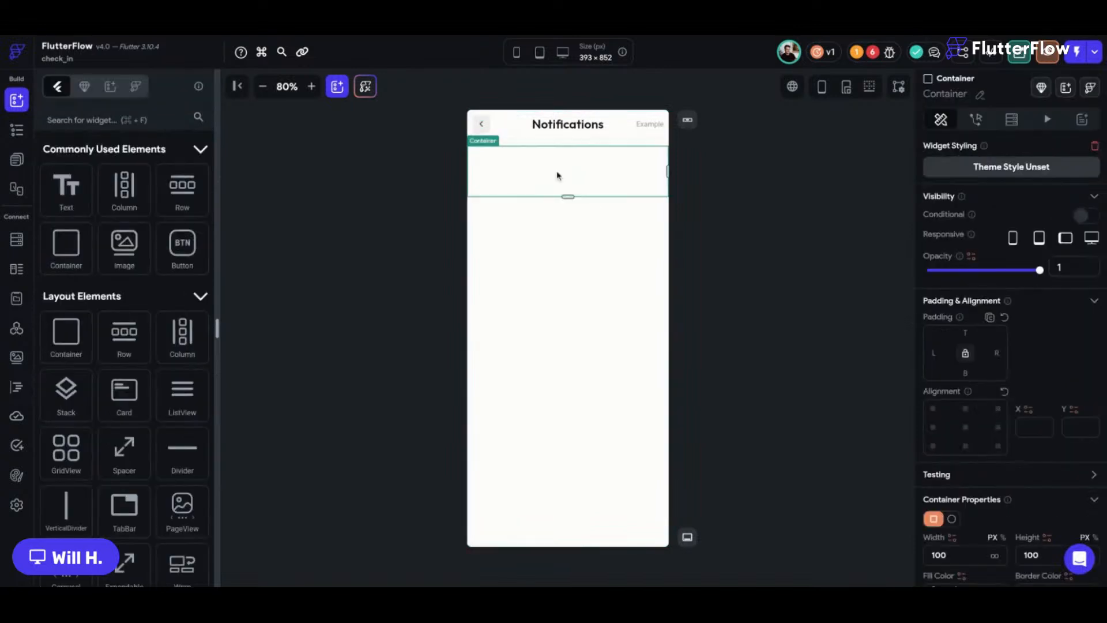
pyautogui.scroll(-2, 984, 542)
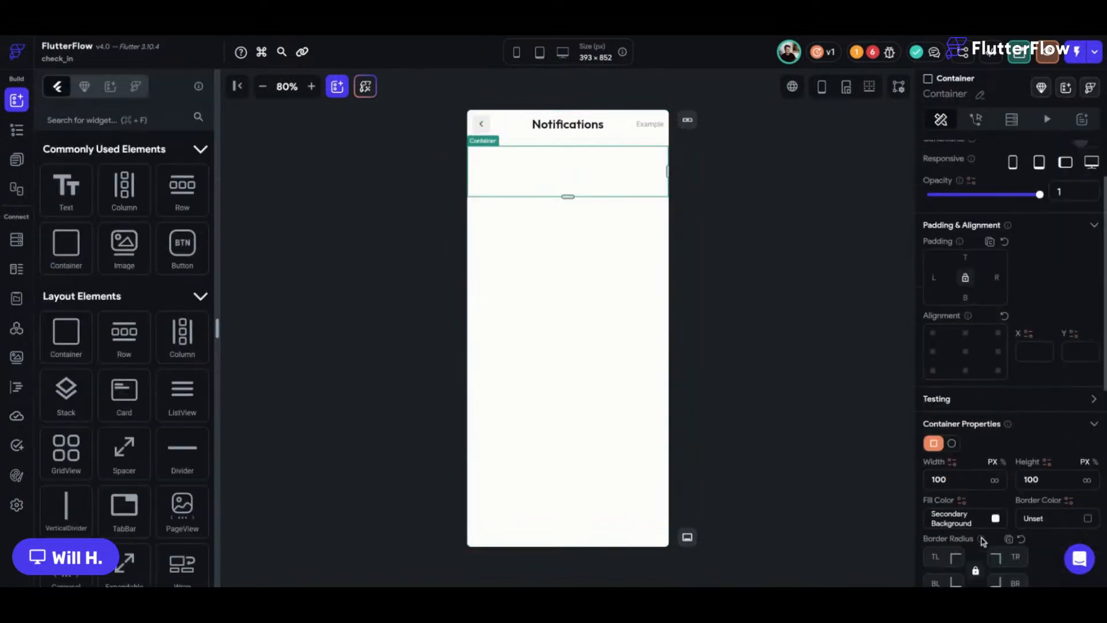
pyautogui.click(605, 235)
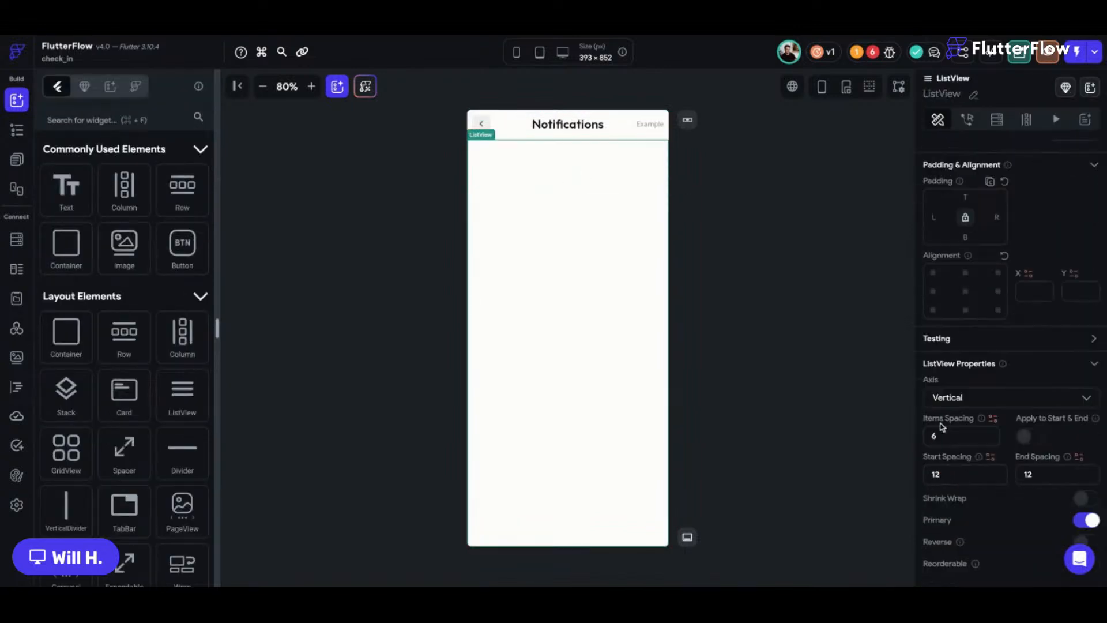
pyautogui.scroll(-1, 942, 426)
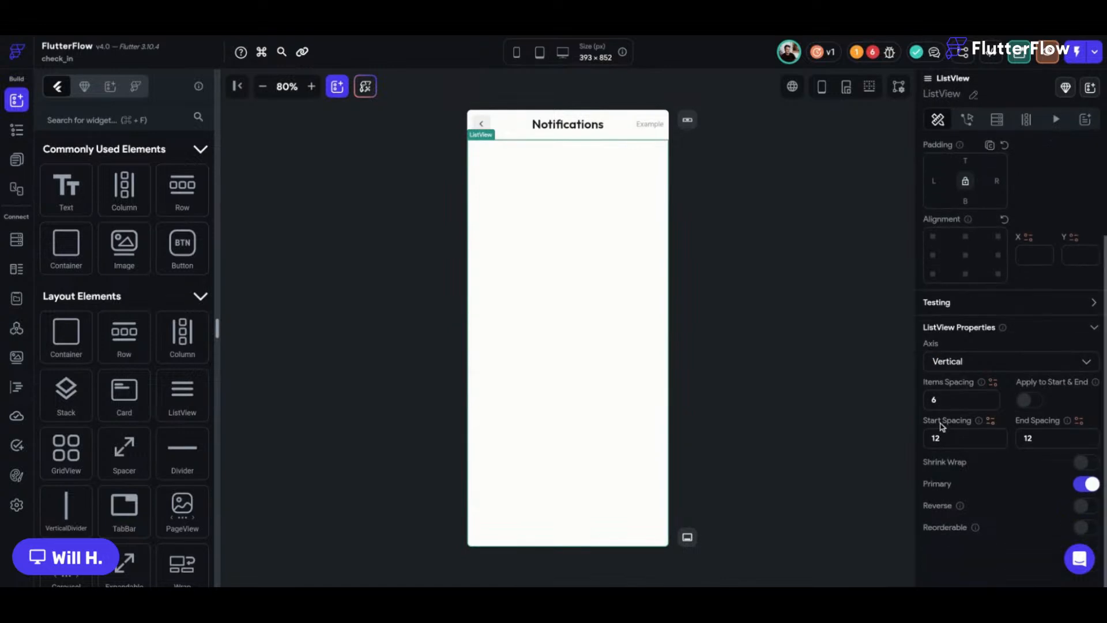
pyautogui.moveTo(941, 438); pyautogui.dragTo(900, 436)
pyautogui.press('BackSpace')
pyautogui.doubleClick(1045, 442)
pyautogui.press('BackSpace')
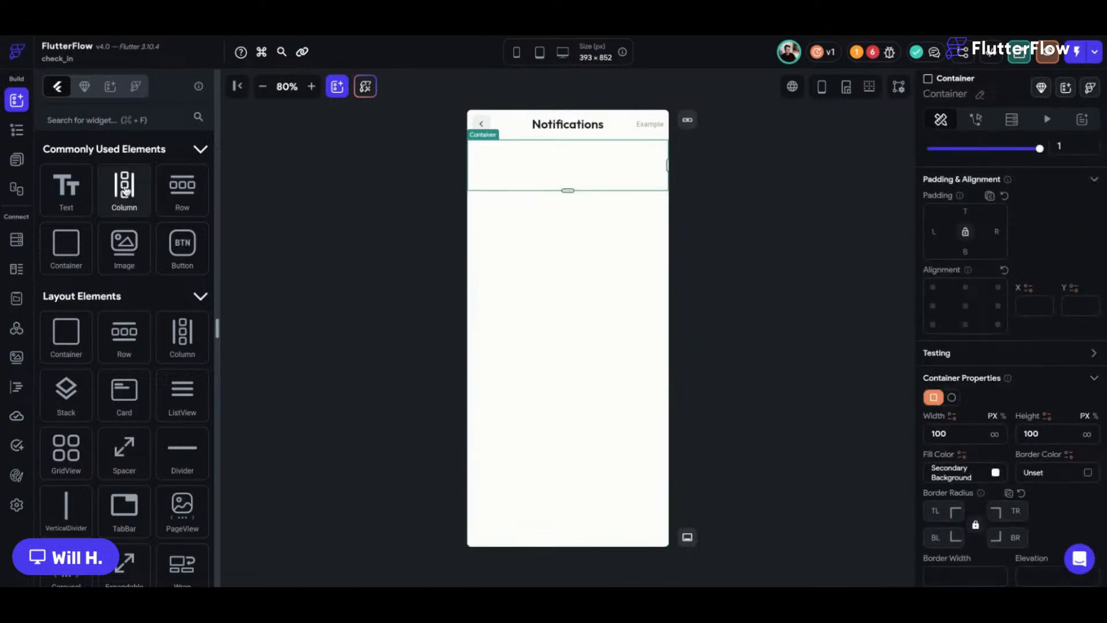
pyautogui.moveTo(182, 186); pyautogui.dragTo(554, 170)
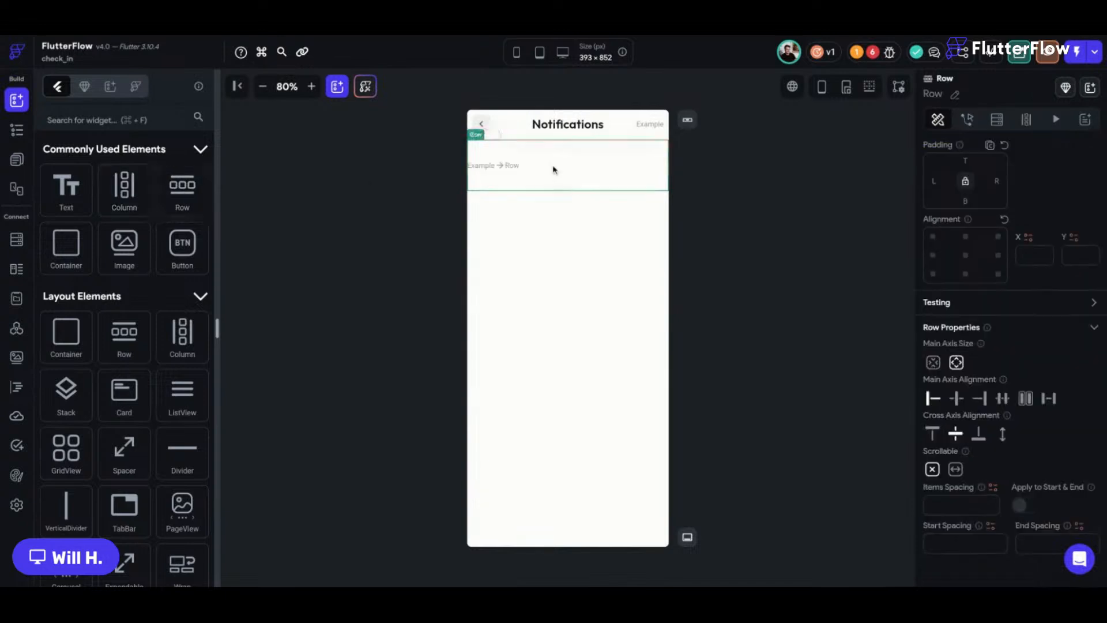
# Unlock the Row's padding and enter left 18, top 12, right 18, bottom 12.
pyautogui.click(965, 182)
pyautogui.click(965, 181)
pyautogui.click(937, 183)
pyautogui.write('18')
pyautogui.press('Tab')
pyautogui.write('12')
pyautogui.press('Tab')
pyautogui.write('18')
pyautogui.press('Tab')
pyautogui.write('12')
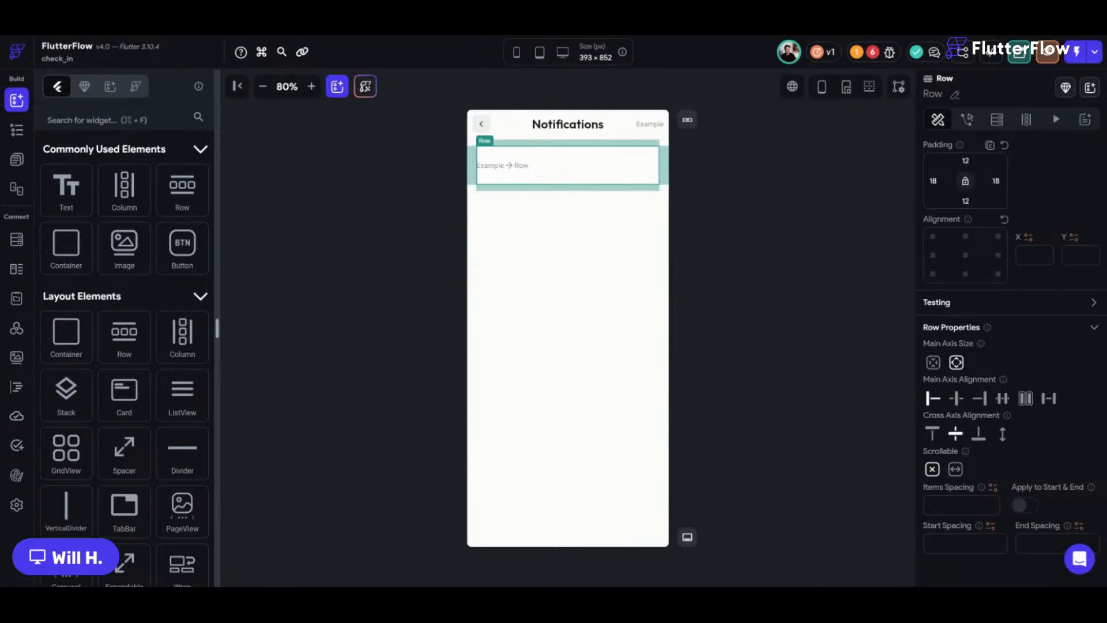
# Correct the Row's left and right padding to 16.
pyautogui.click(374, 174)
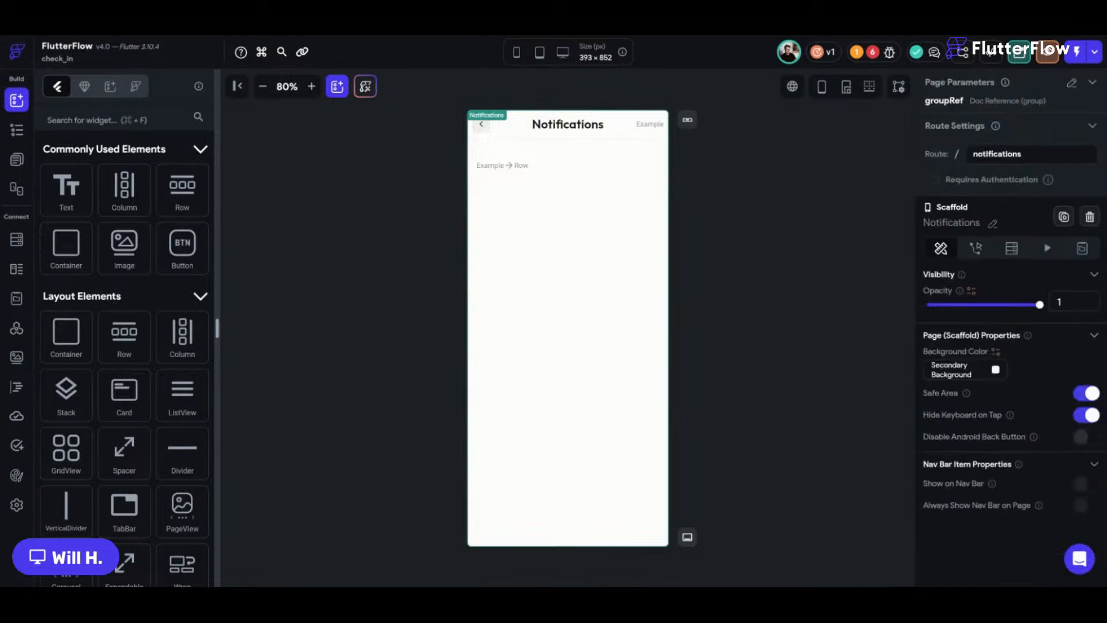
pyautogui.click(493, 156)
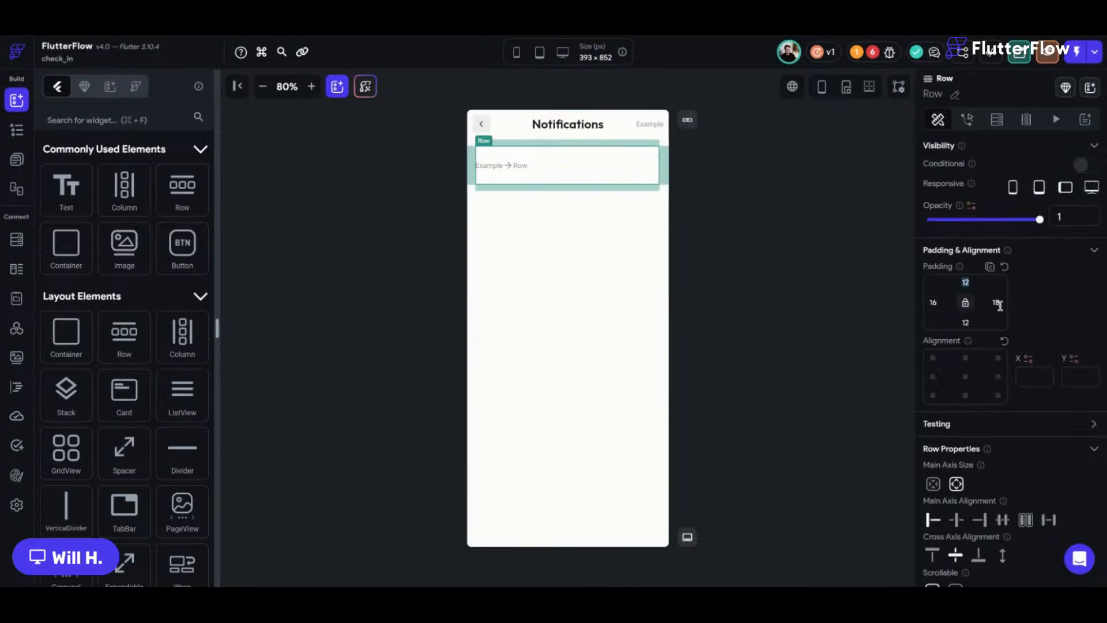
pyautogui.write('16')
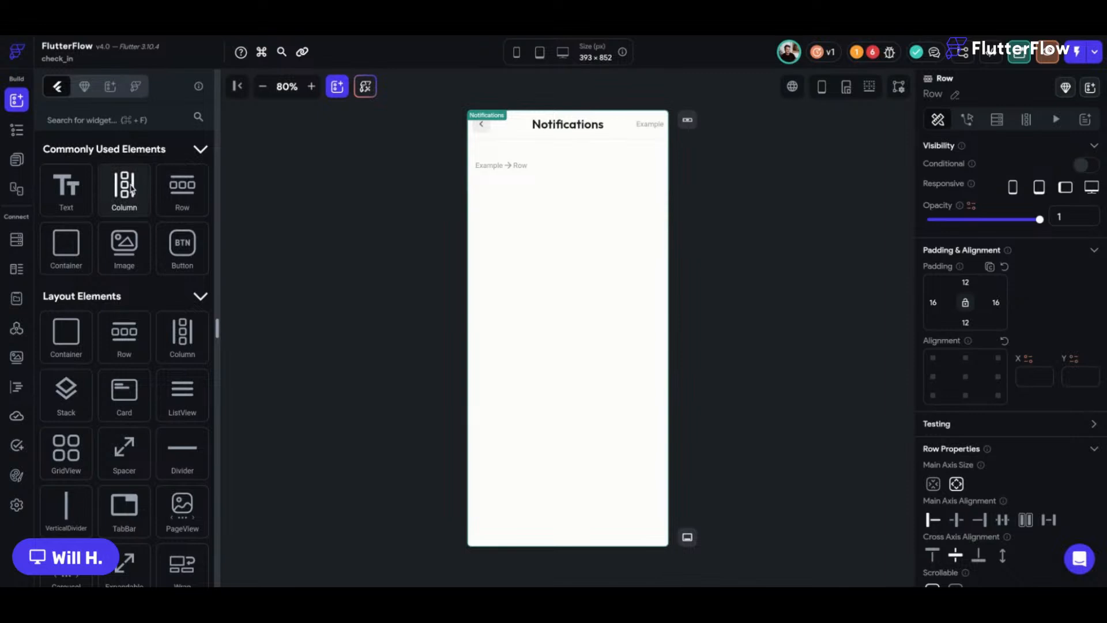
pyautogui.moveTo(181, 185); pyautogui.dragTo(521, 179)
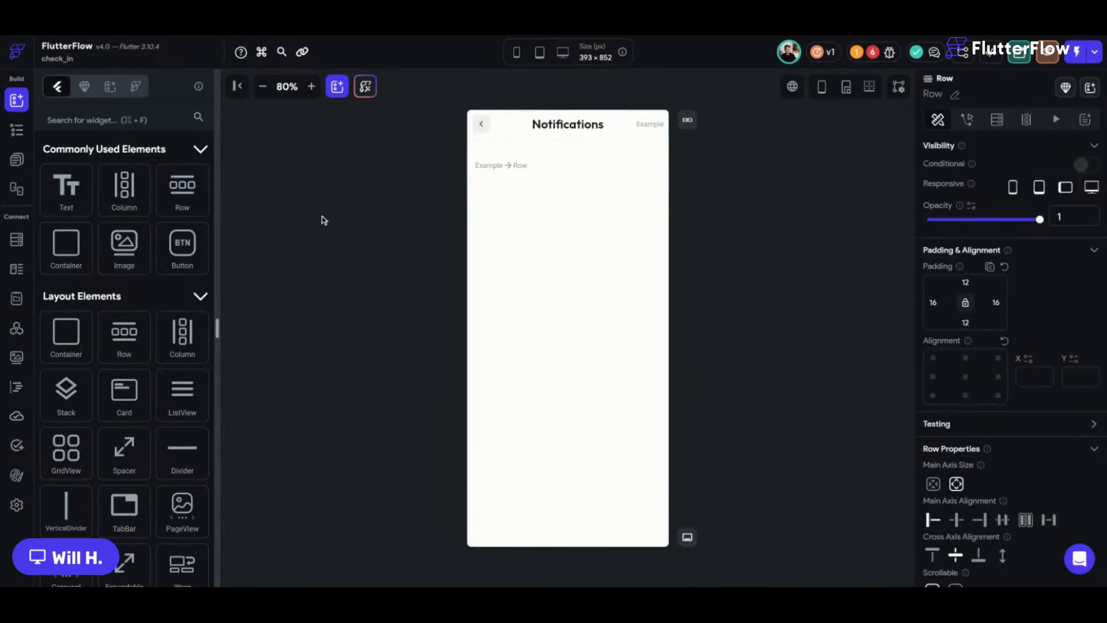
pyautogui.click(505, 138)
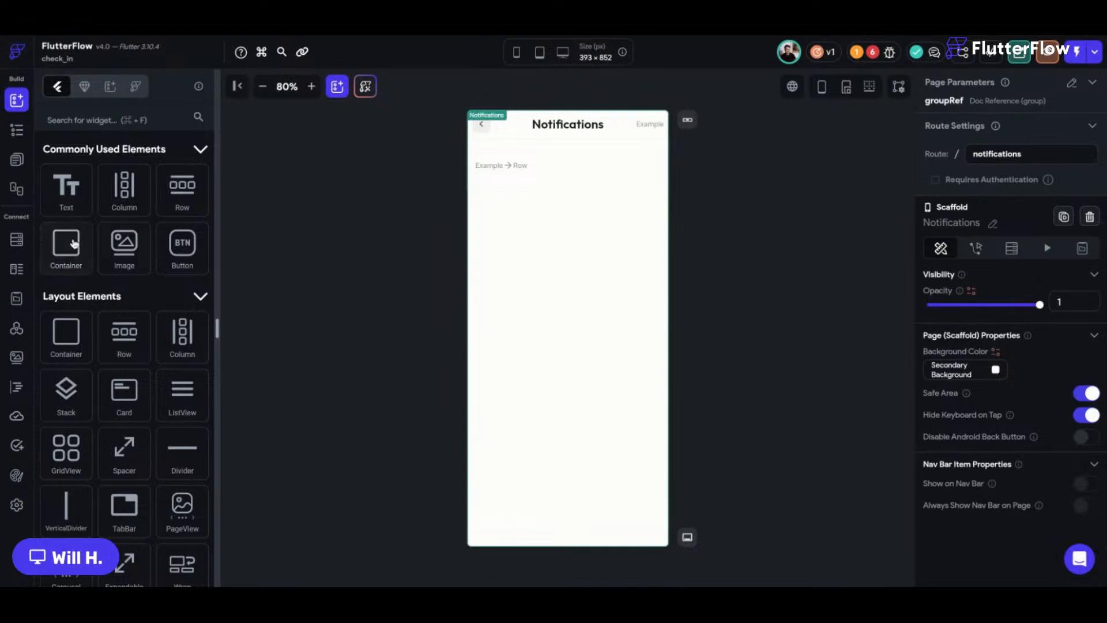
# Drop a Container at the start of the Row and make it an 8 px circle.
pyautogui.moveTo(69, 245); pyautogui.dragTo(605, 199)
pyautogui.click(950, 518)
pyautogui.write('8')
pyautogui.scroll(-2, 1049, 507)
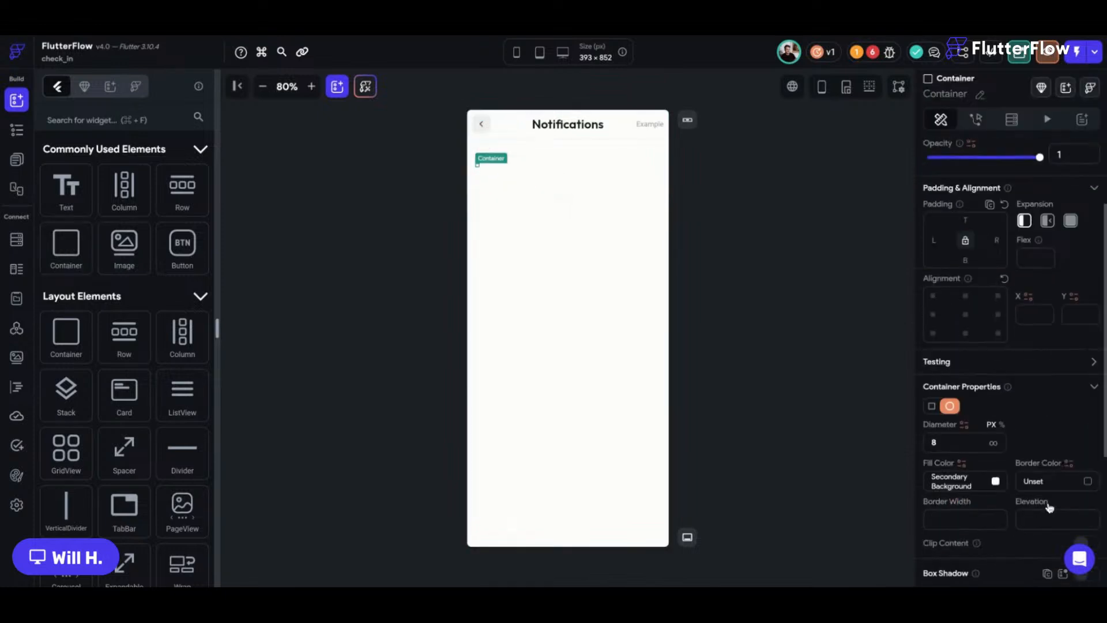
# Fill the dot with the red Error theme colour and place a Column beside it.
pyautogui.click(960, 480)
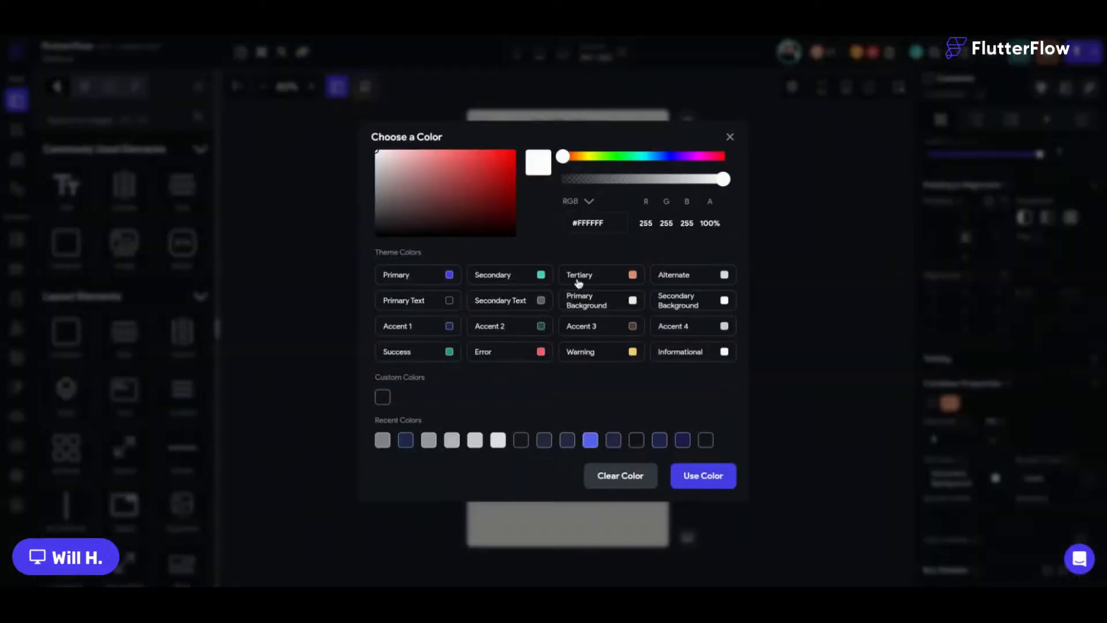
pyautogui.click(496, 352)
pyautogui.click(482, 207)
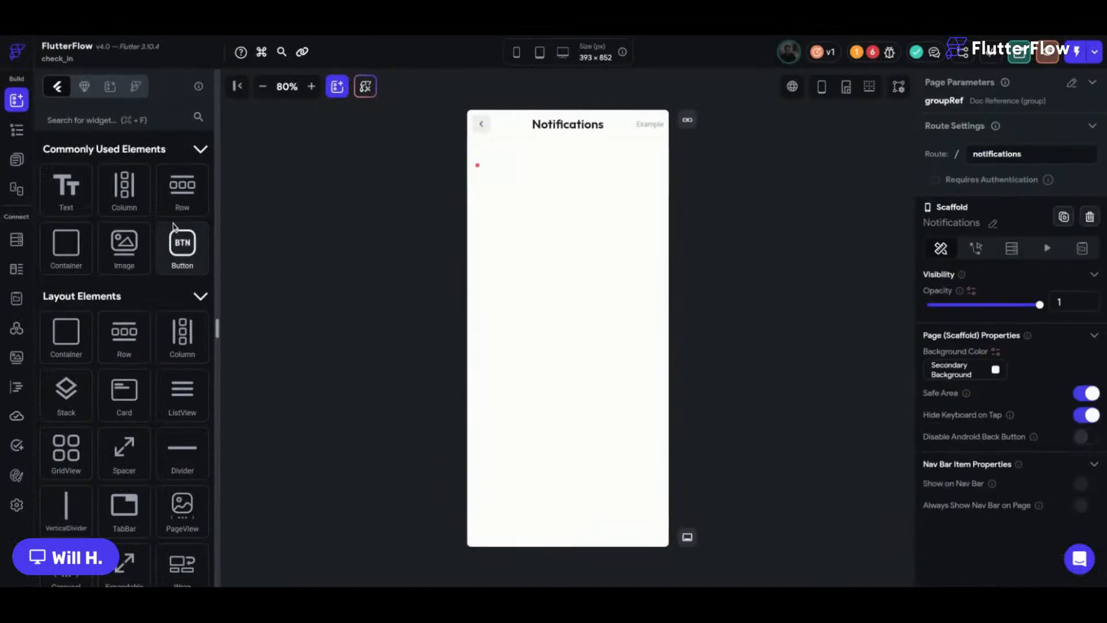
pyautogui.moveTo(167, 186); pyautogui.dragTo(502, 168)
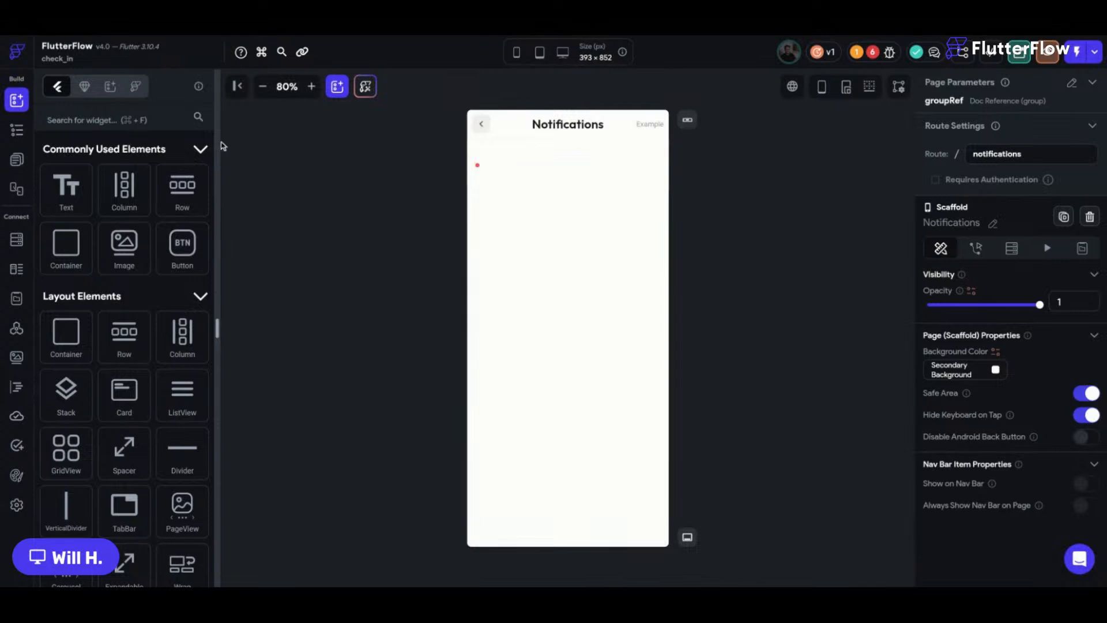
pyautogui.moveTo(123, 188); pyautogui.dragTo(544, 202)
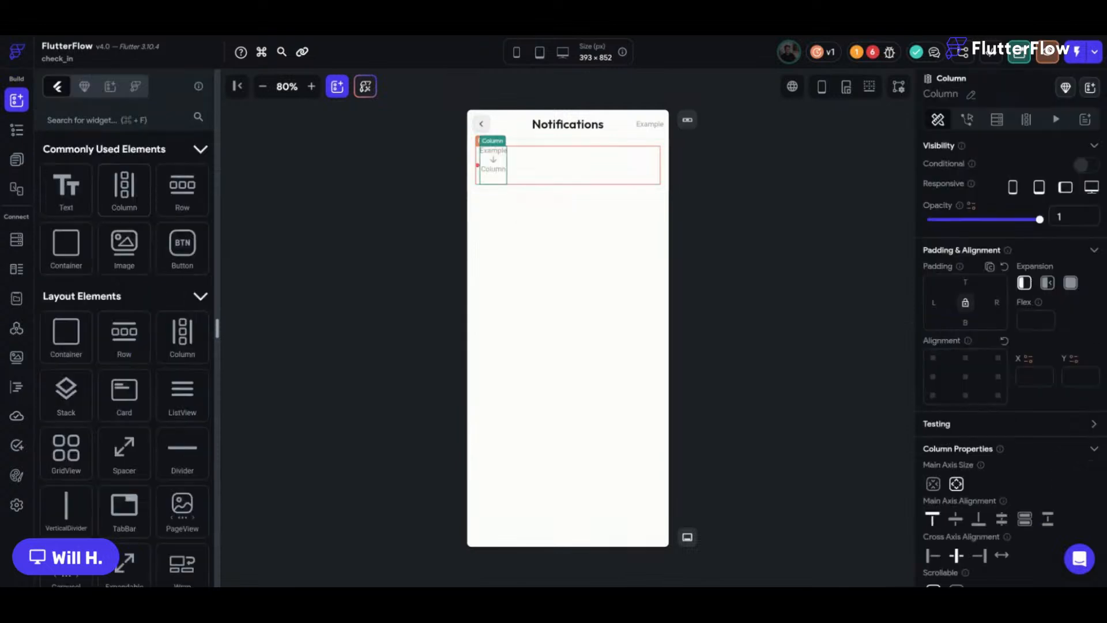
# Make the Column expanded and start-aligned, holding two vertically centred Rows.
pyautogui.click(1071, 283)
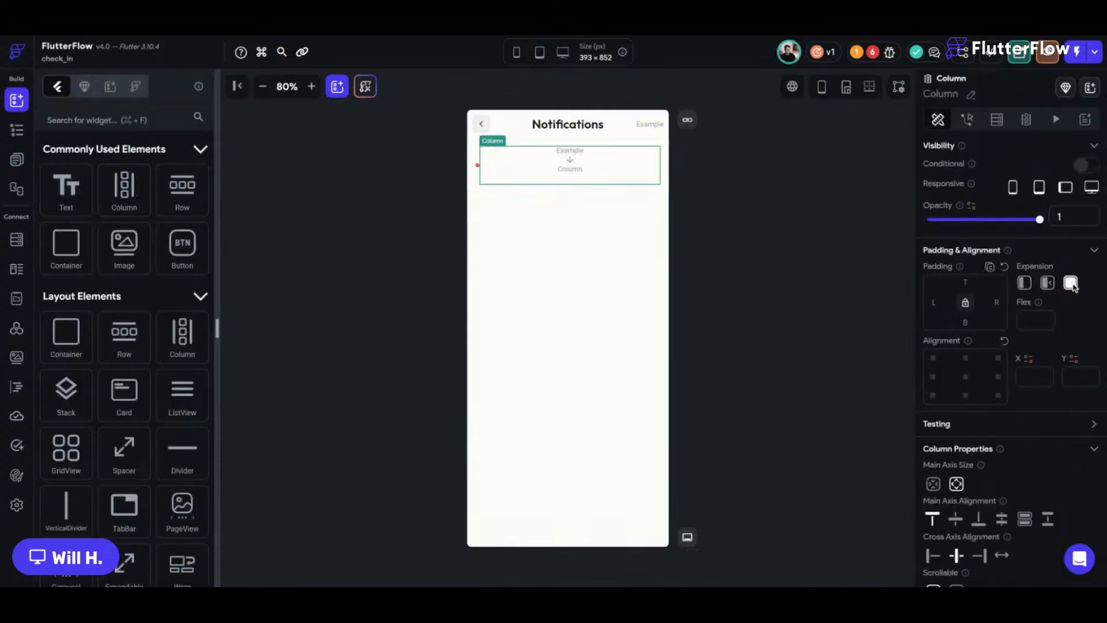
pyautogui.click(933, 555)
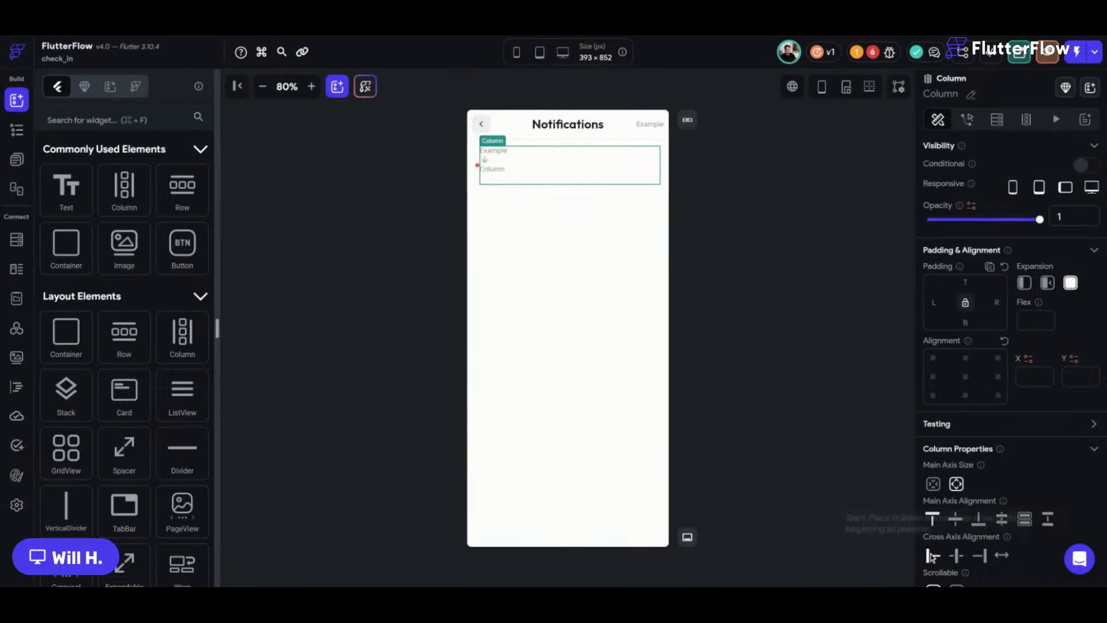
pyautogui.moveTo(177, 184); pyautogui.dragTo(493, 163)
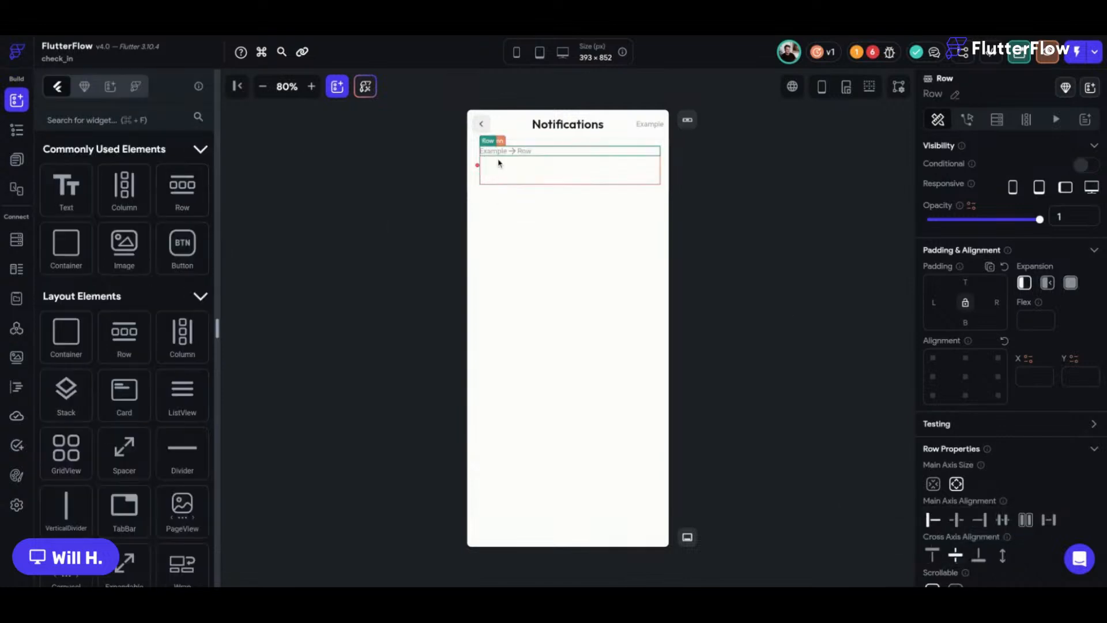
pyautogui.click(179, 190)
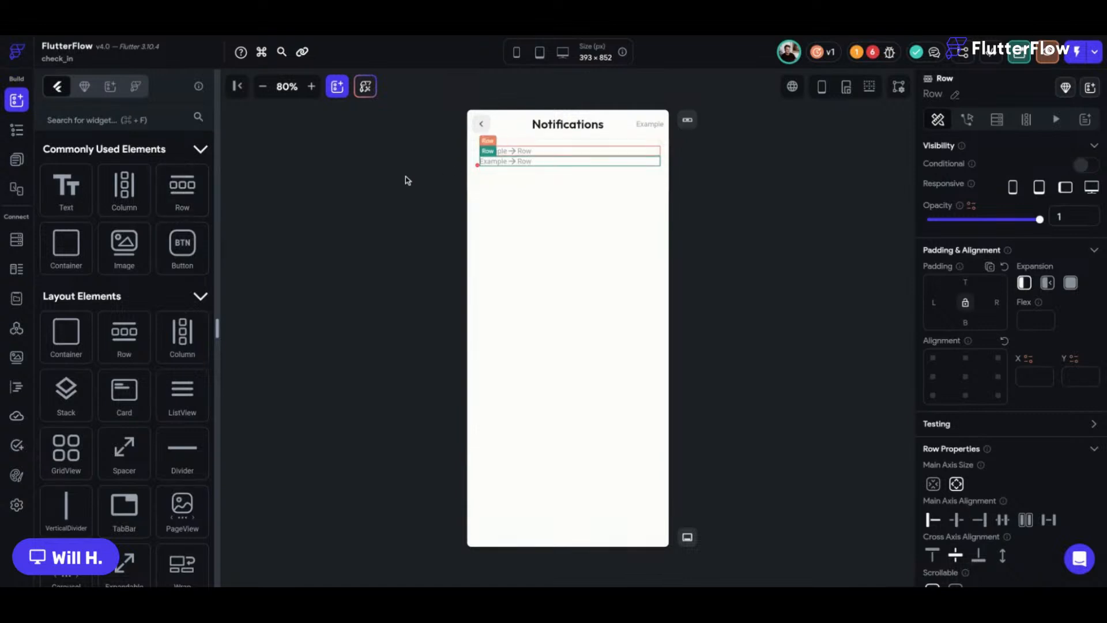
pyautogui.click(501, 177)
pyautogui.click(958, 521)
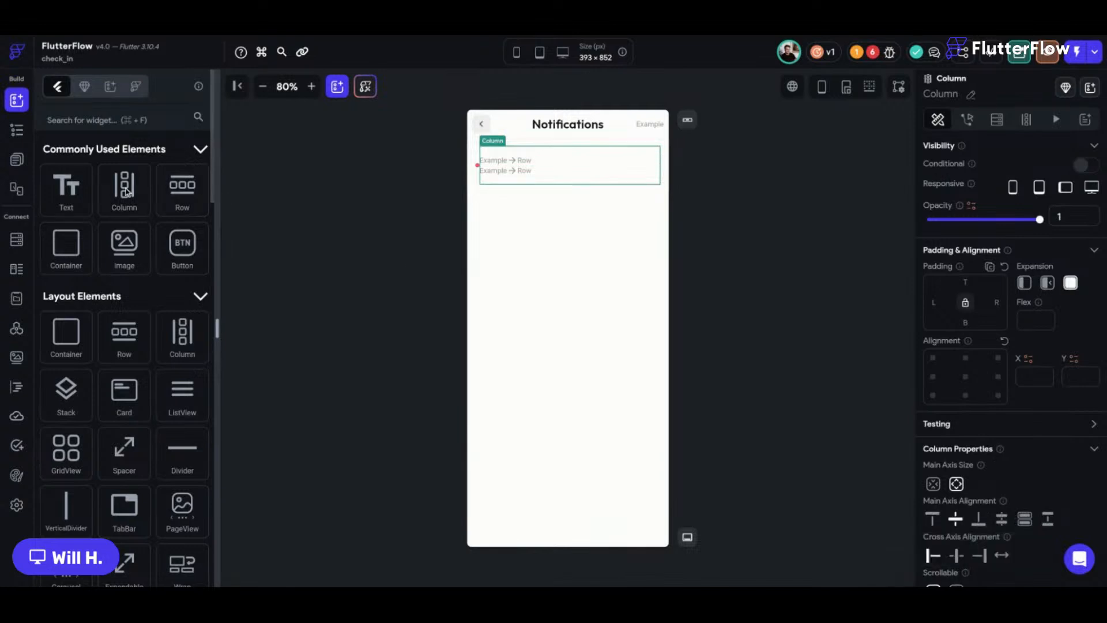
# Set the notification Row's item spacing to 12.
pyautogui.click(477, 180)
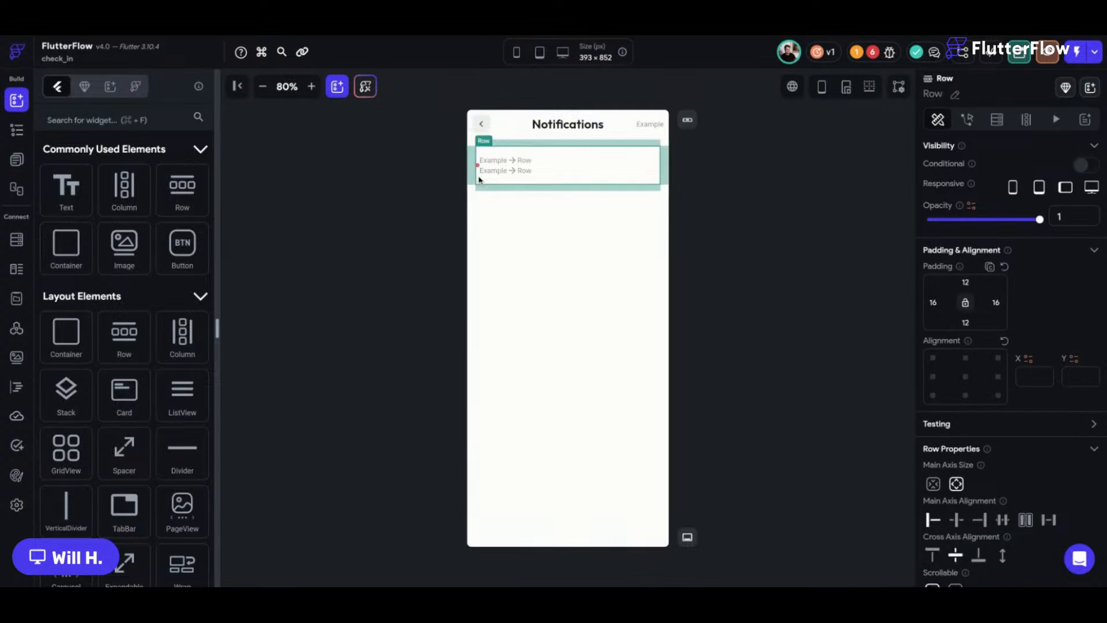
pyautogui.scroll(-2, 1009, 404)
pyautogui.click(956, 521)
pyautogui.write('12')
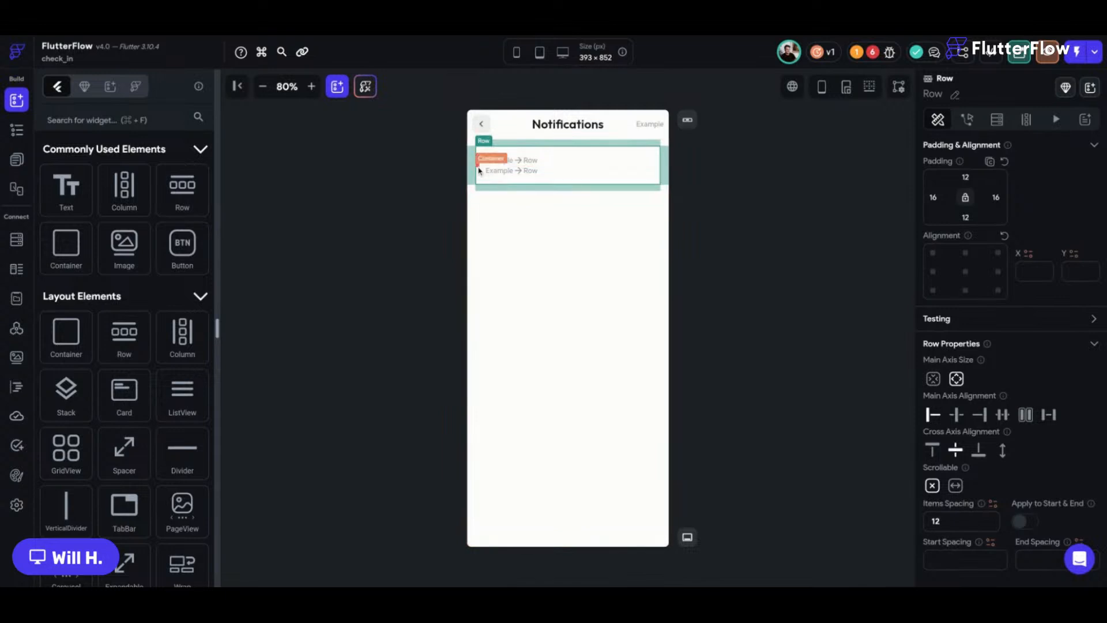
pyautogui.click(430, 169)
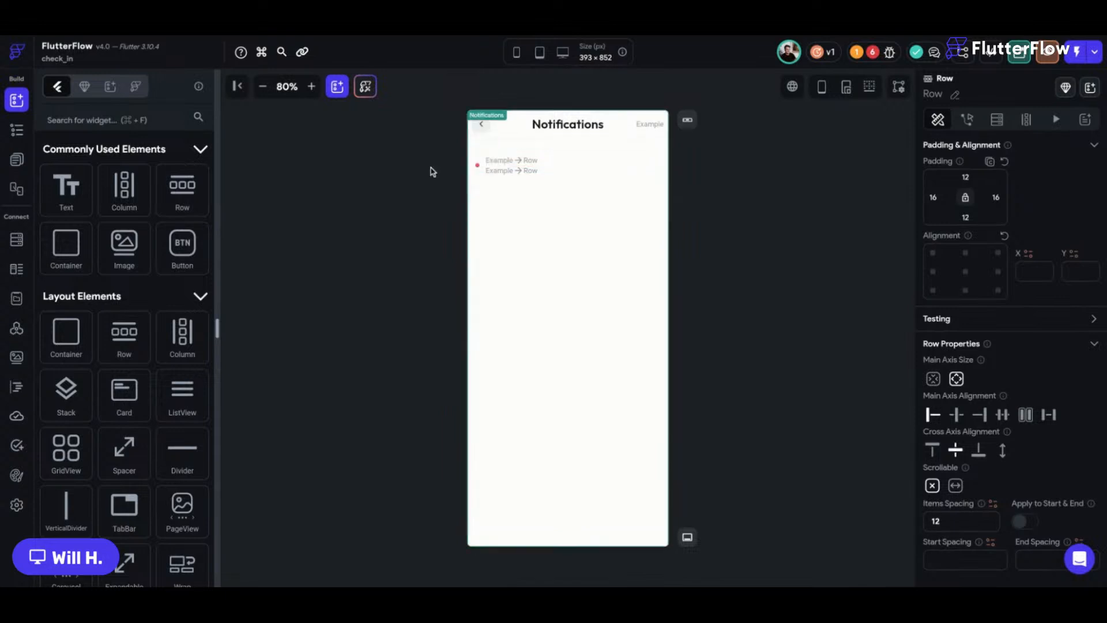
# Add a Hello World title text to the first row, semi bold at size 16.
pyautogui.click(58, 207)
pyautogui.scroll(-2, 1065, 527)
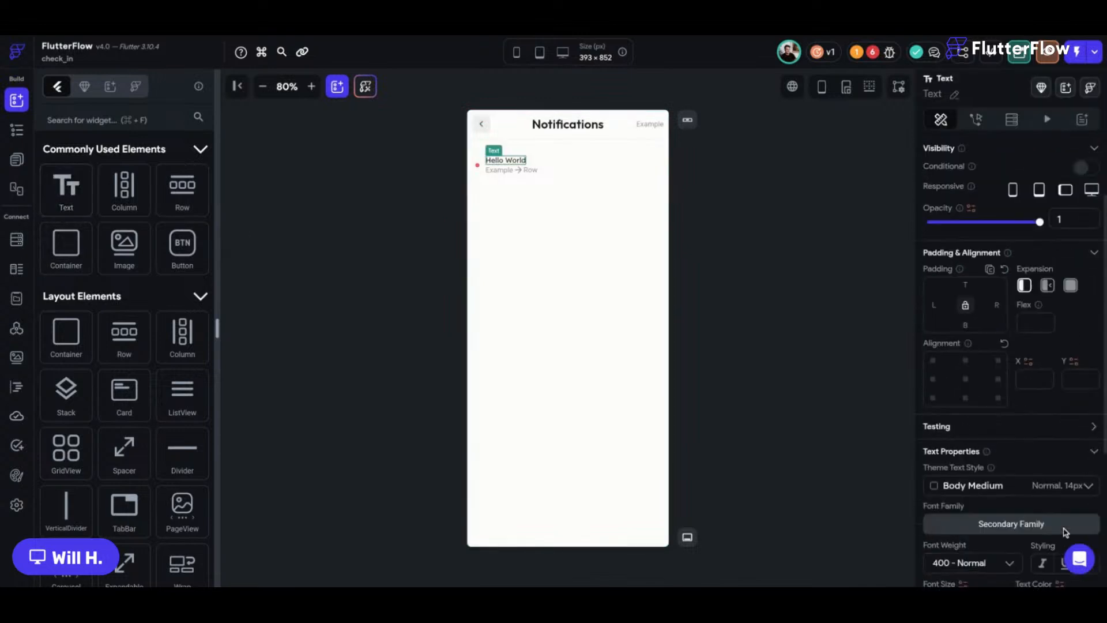
pyautogui.scroll(-1, 1066, 532)
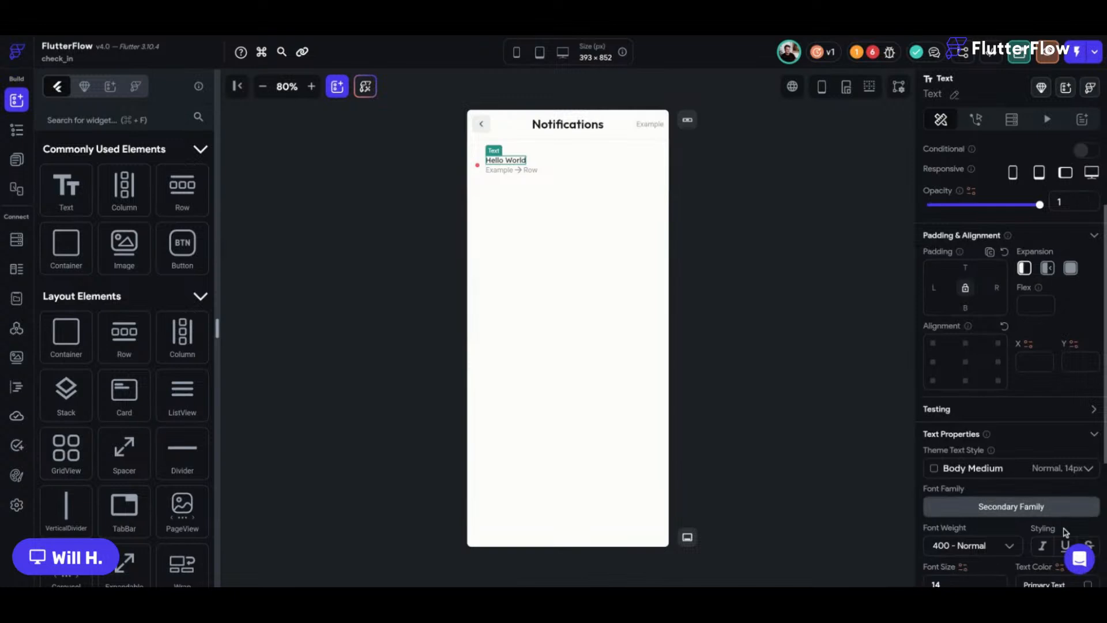
pyautogui.click(1002, 544)
pyautogui.click(964, 448)
pyautogui.scroll(-5, 953, 484)
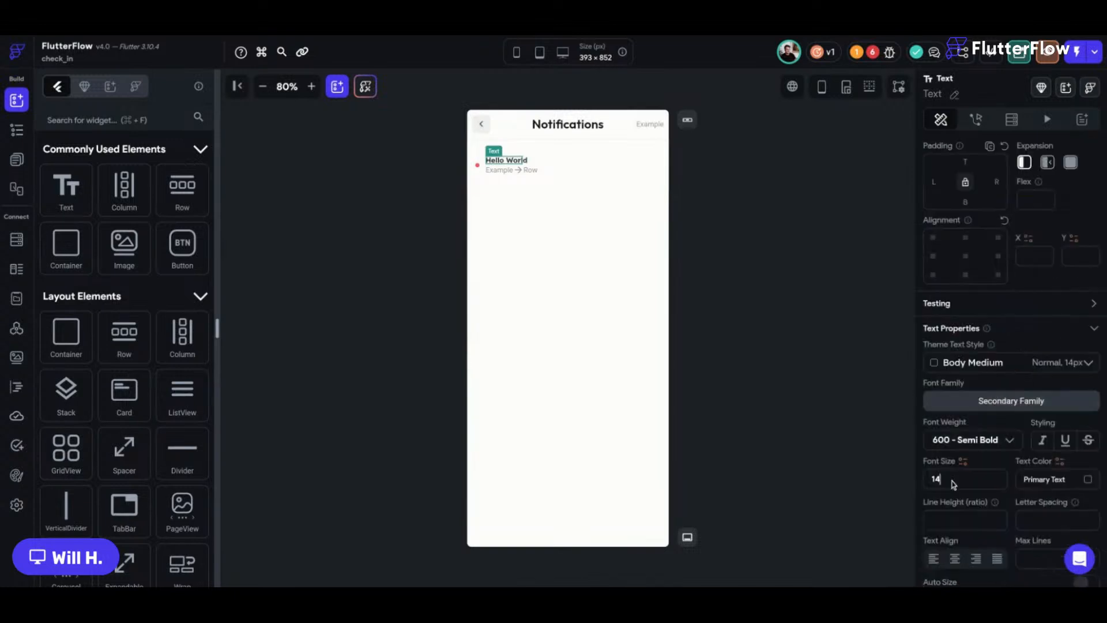
pyautogui.press('BackSpace')
pyautogui.write('6')
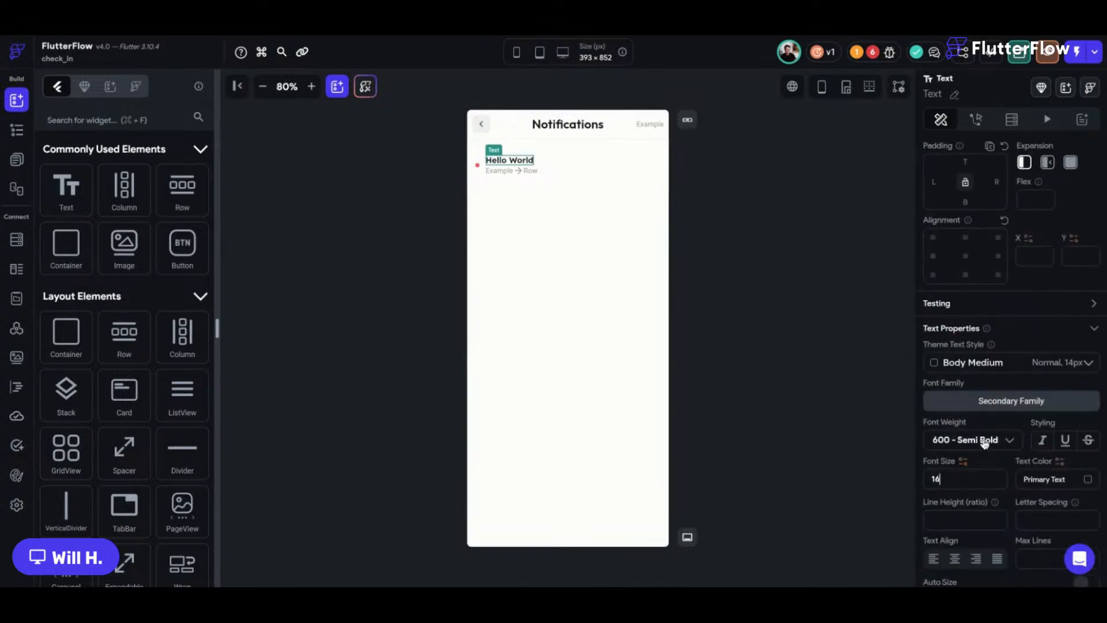
# Paste a copy of the text into the second row with Label Small style.
pyautogui.hotkey('ctrl', 'c')
pyautogui.click(518, 176)
pyautogui.hotkey('ctrl', 'v')
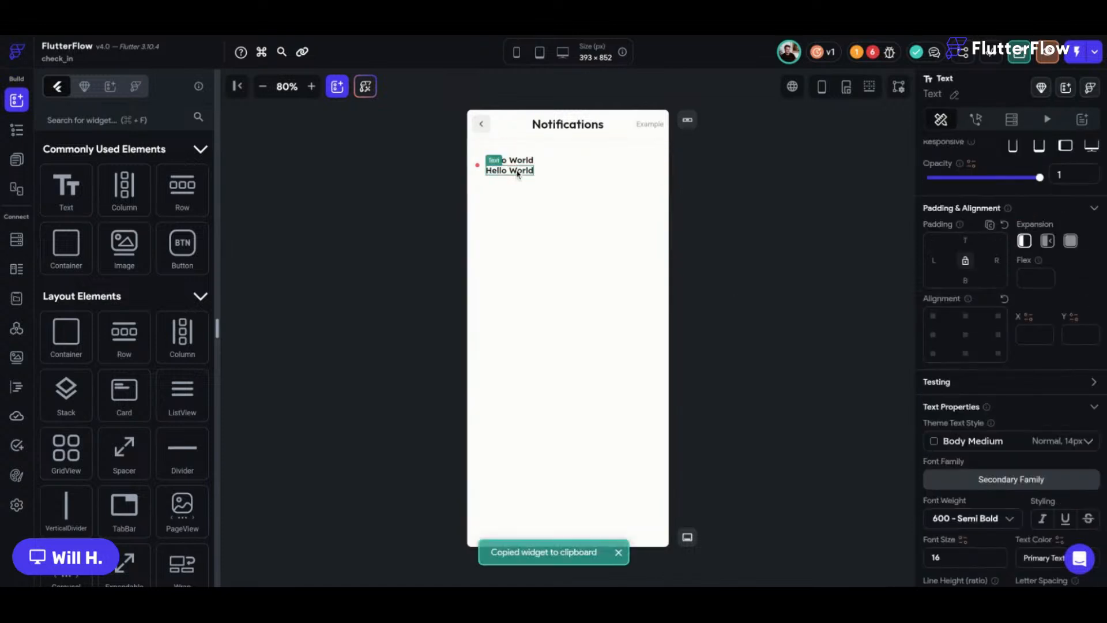
pyautogui.click(986, 441)
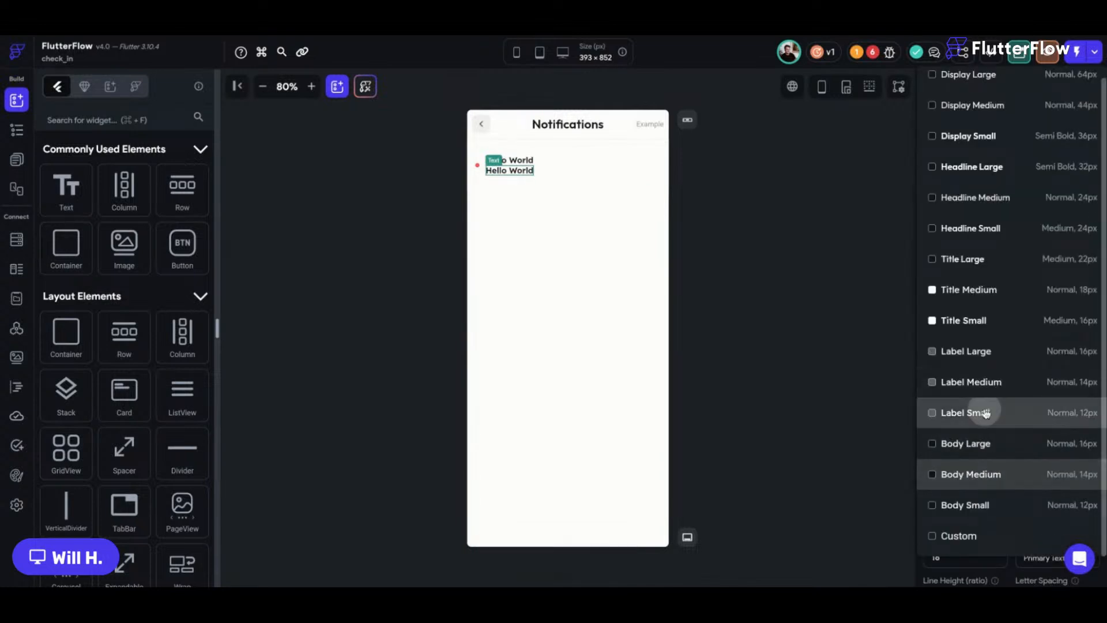
pyautogui.click(997, 411)
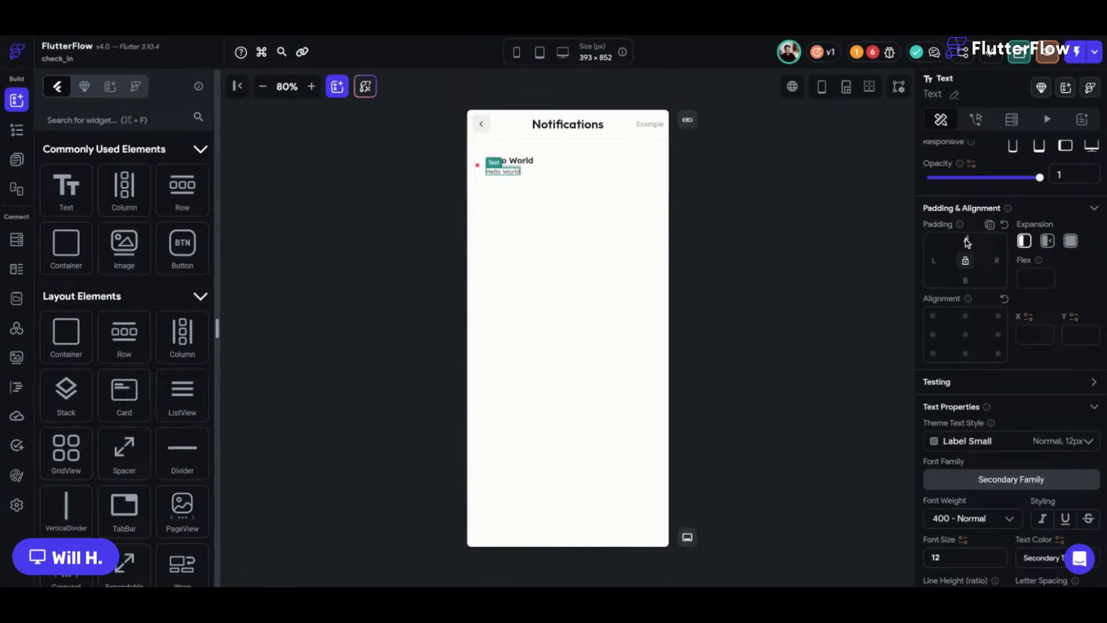
pyautogui.click(726, 213)
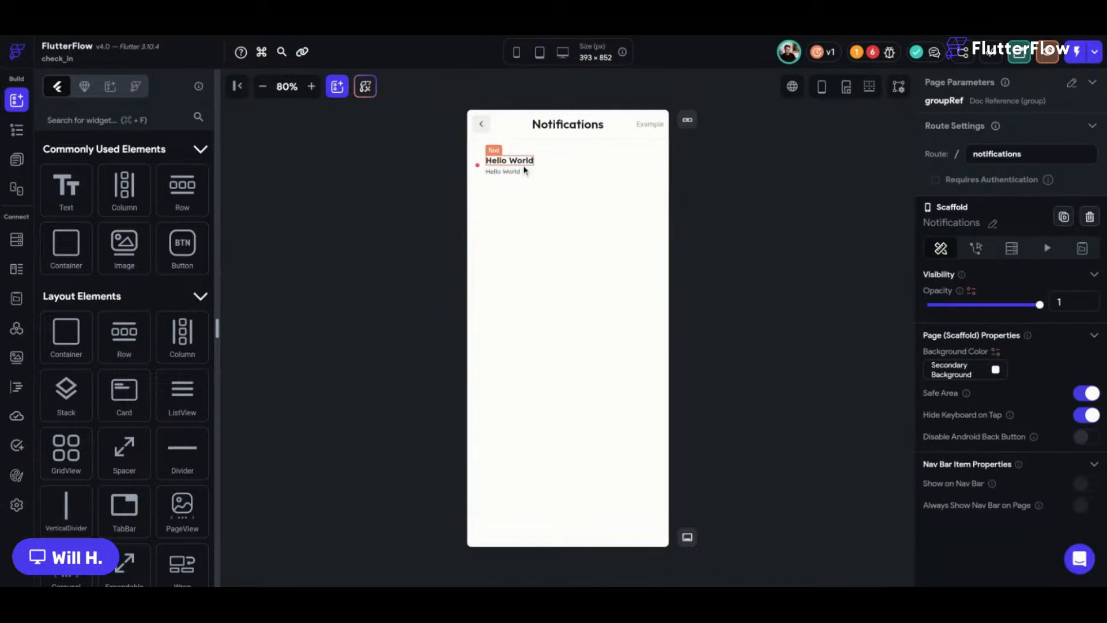
# Duplicate the title text, expand the first, and style the right copy Label Small.
pyautogui.click(511, 160)
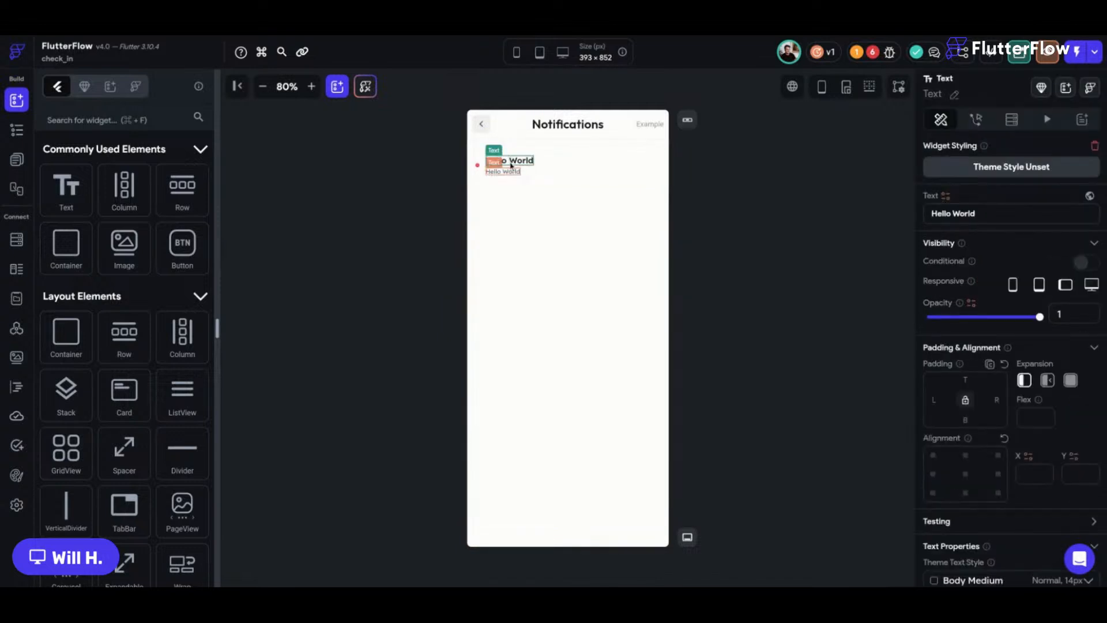
pyautogui.click(543, 161)
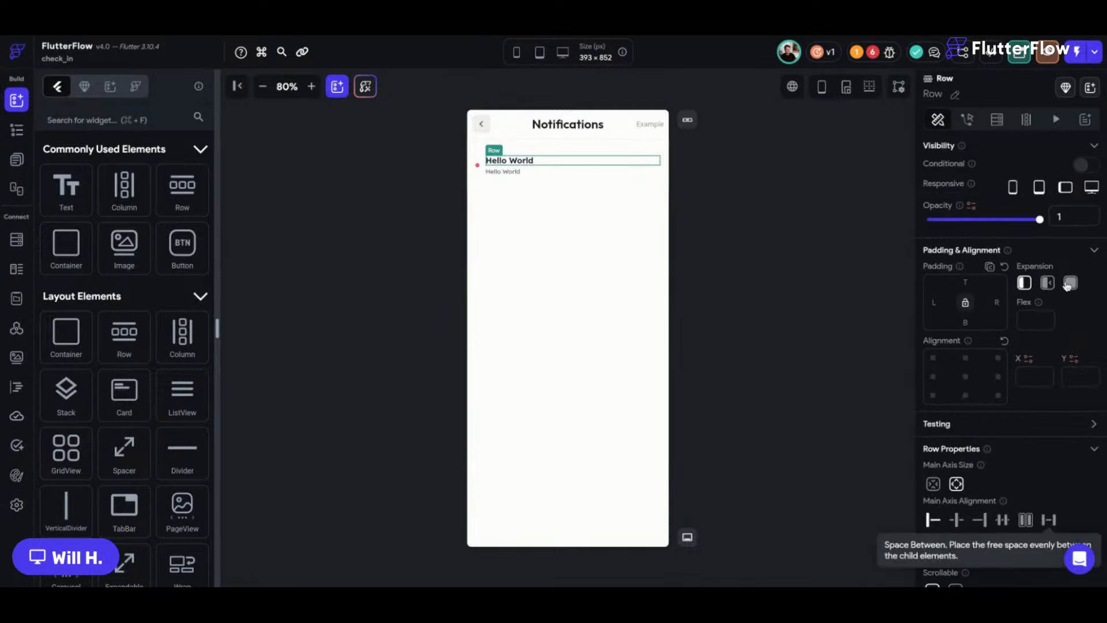
pyautogui.click(524, 161)
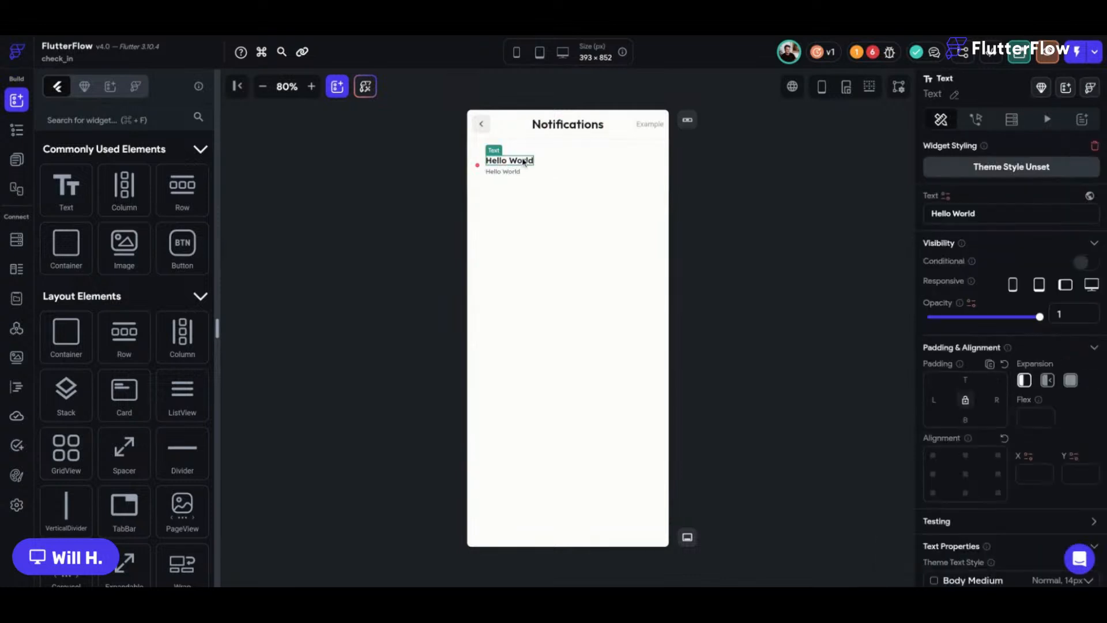
pyautogui.press('super+d')
pyautogui.click(1070, 380)
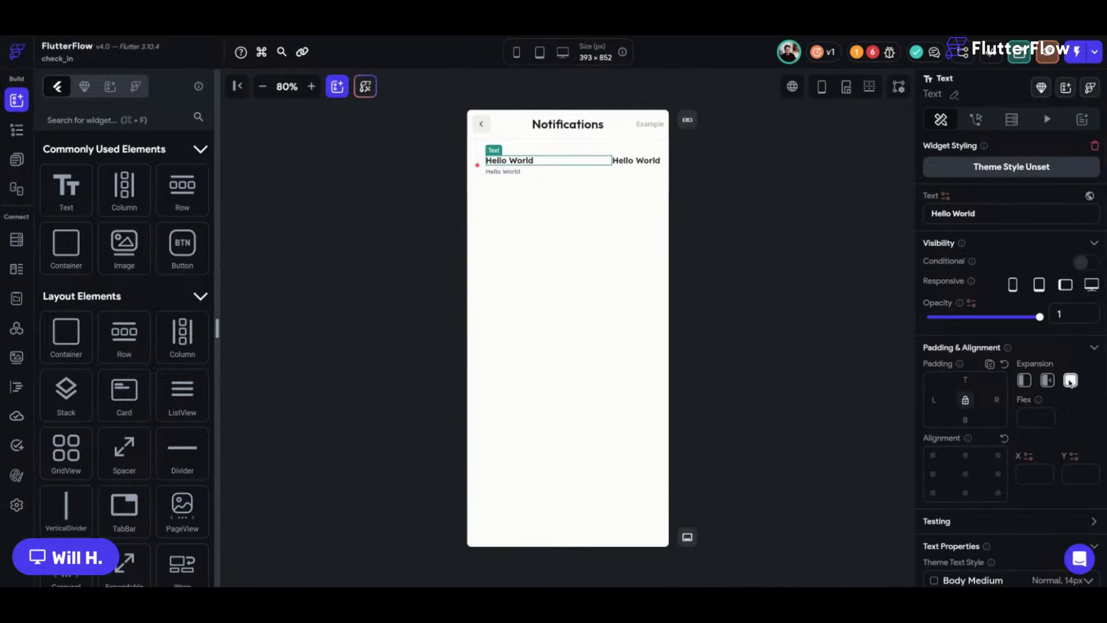
pyautogui.click(636, 162)
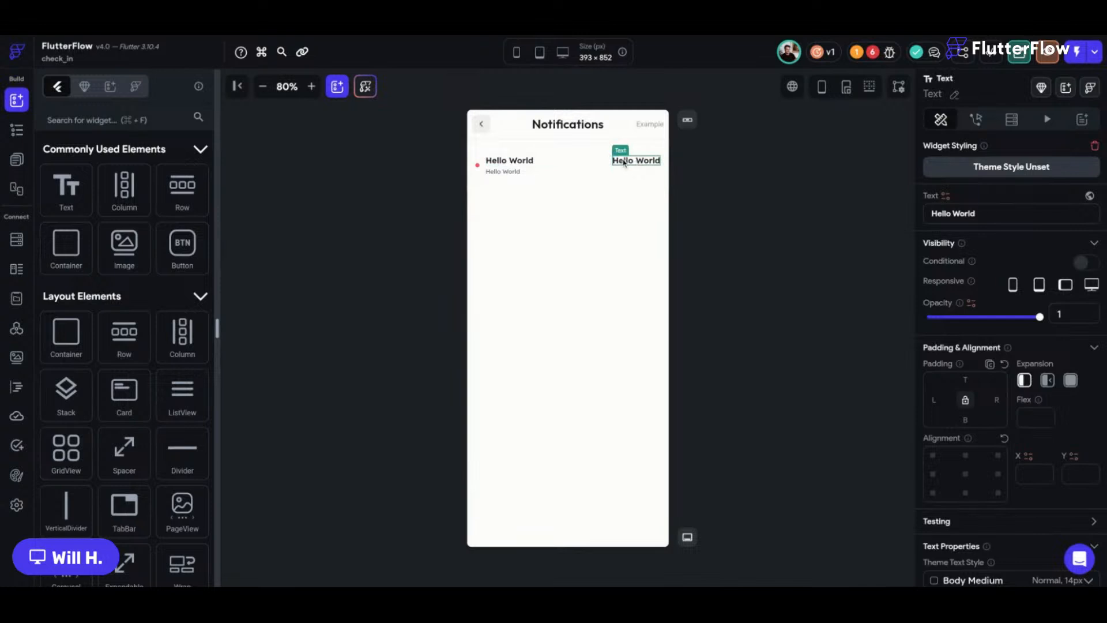
pyautogui.click(1009, 580)
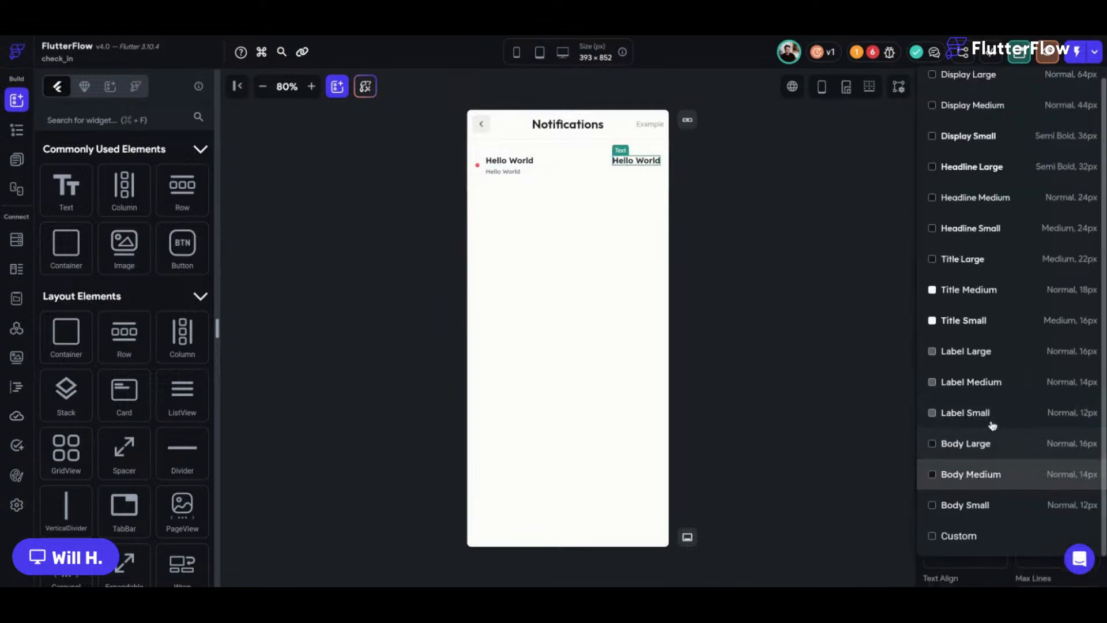
pyautogui.click(991, 416)
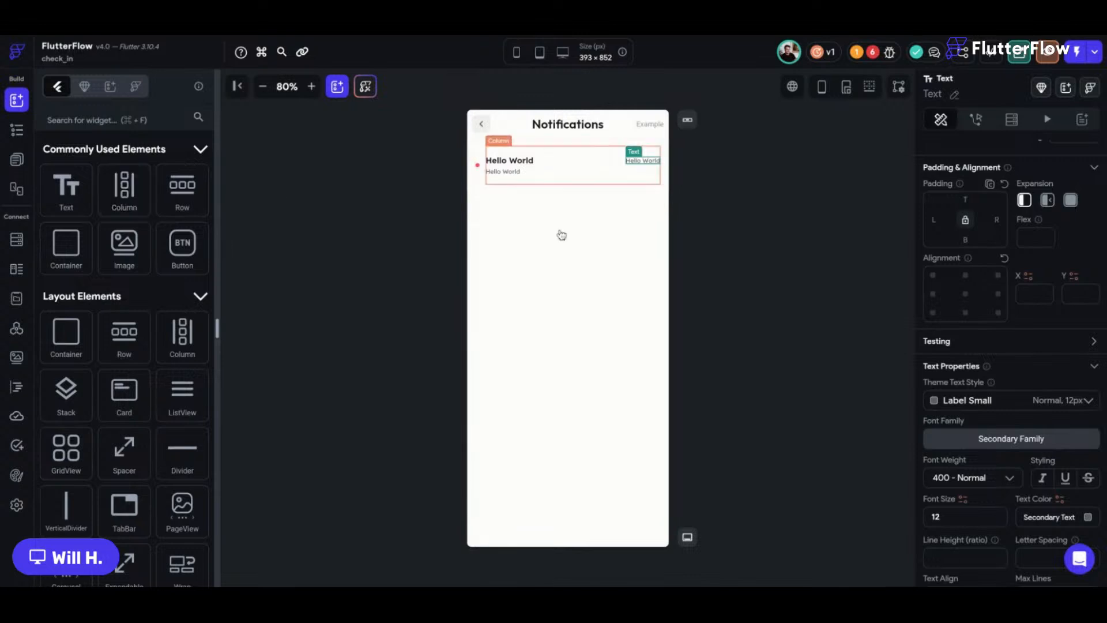
# Expand the description text and search the widget library for 'icon'.
pyautogui.click(532, 173)
pyautogui.click(515, 171)
pyautogui.click(1069, 241)
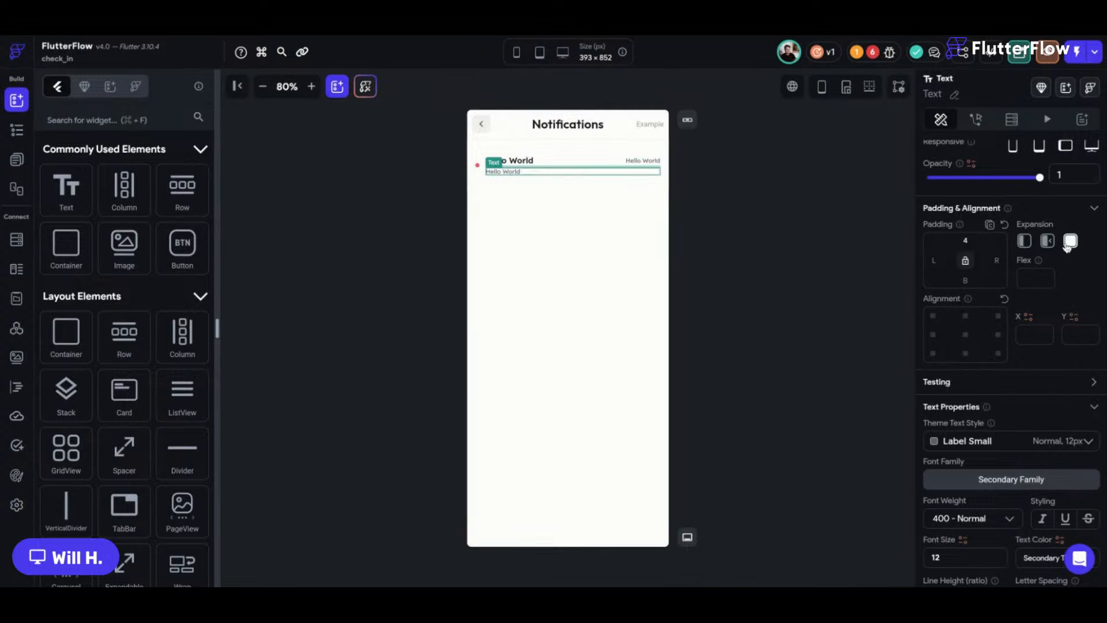
pyautogui.click(1024, 241)
pyautogui.click(128, 125)
pyautogui.write('icon')
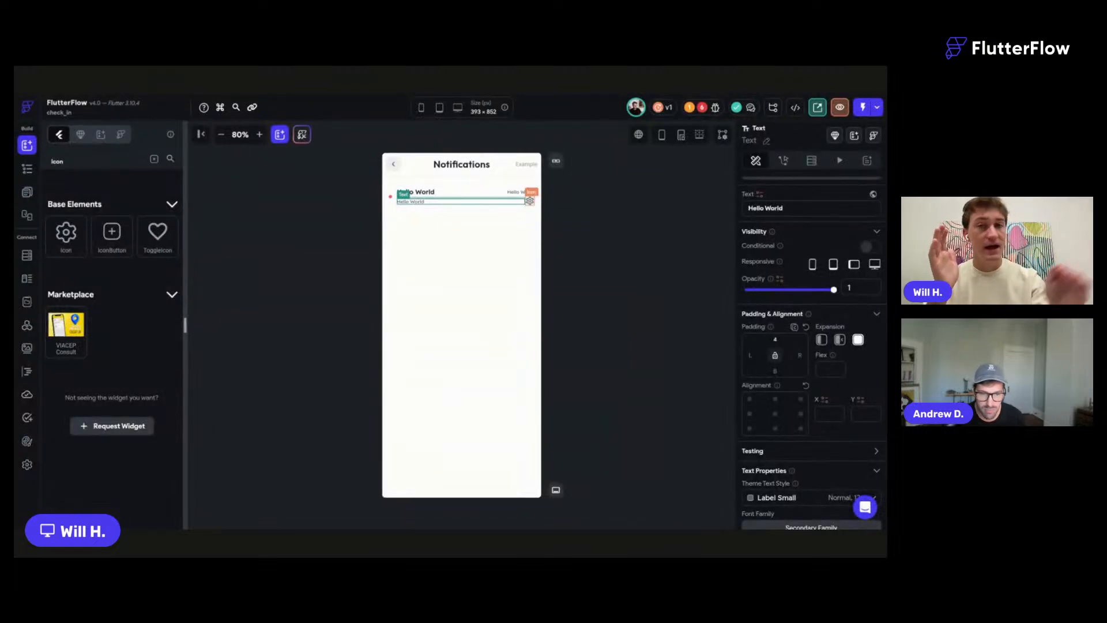
# Set the title row's items spacing to 12.
pyautogui.click(530, 200)
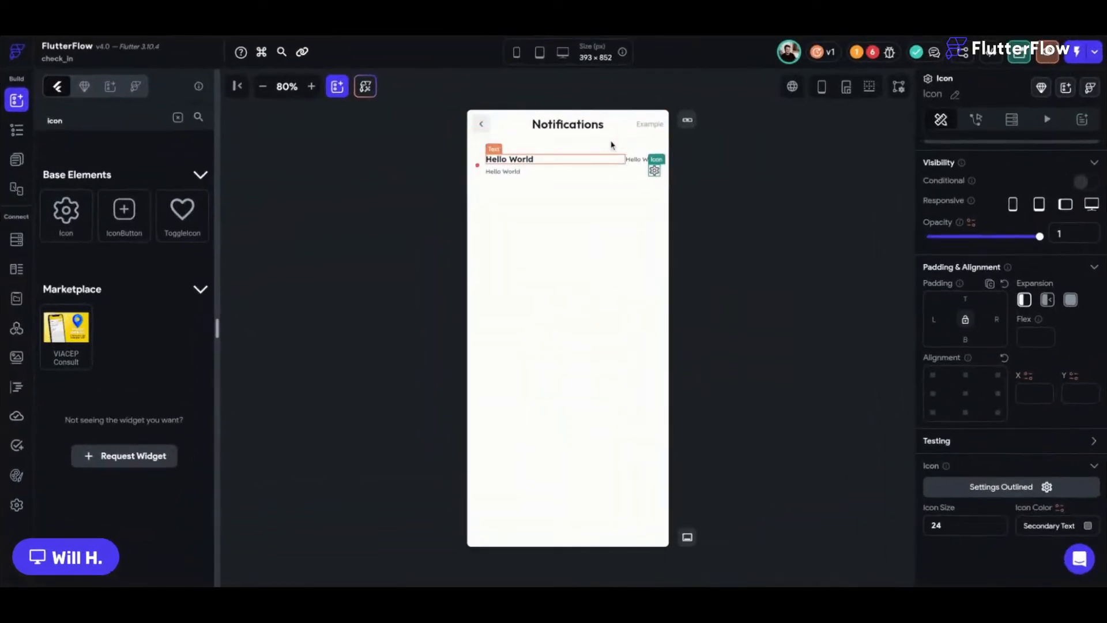
pyautogui.click(630, 156)
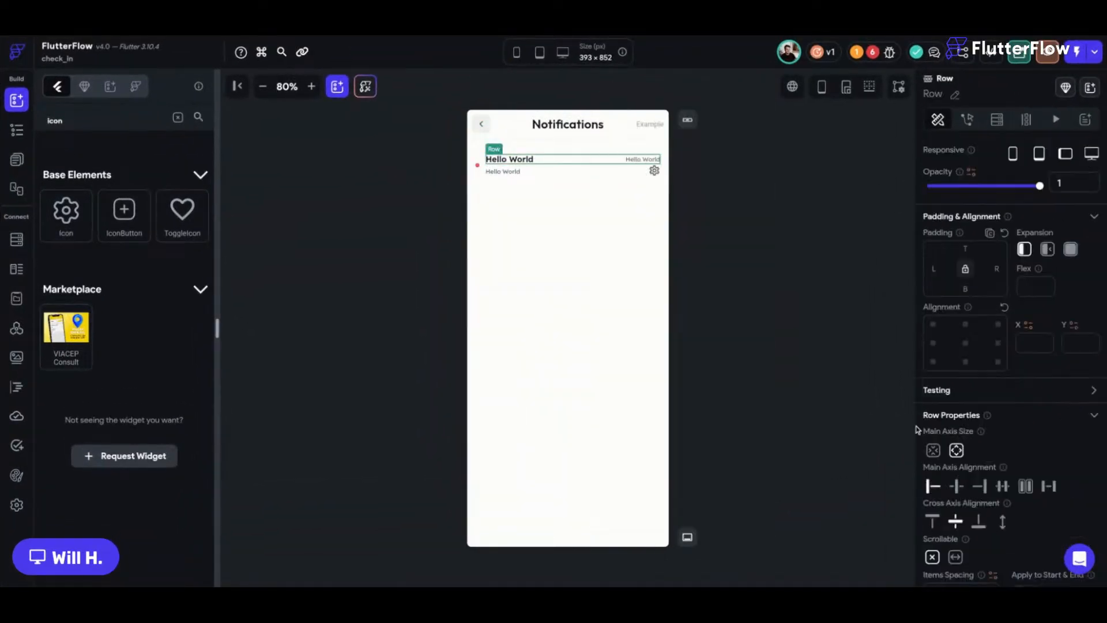
pyautogui.scroll(-2, 917, 429)
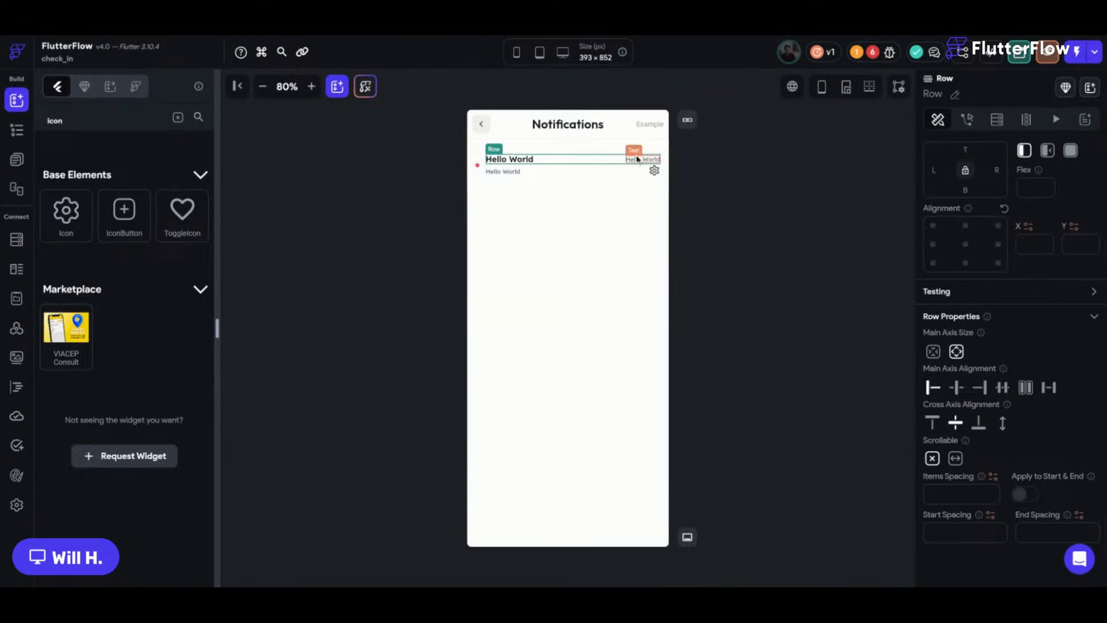
pyautogui.click(950, 495)
pyautogui.write('12')
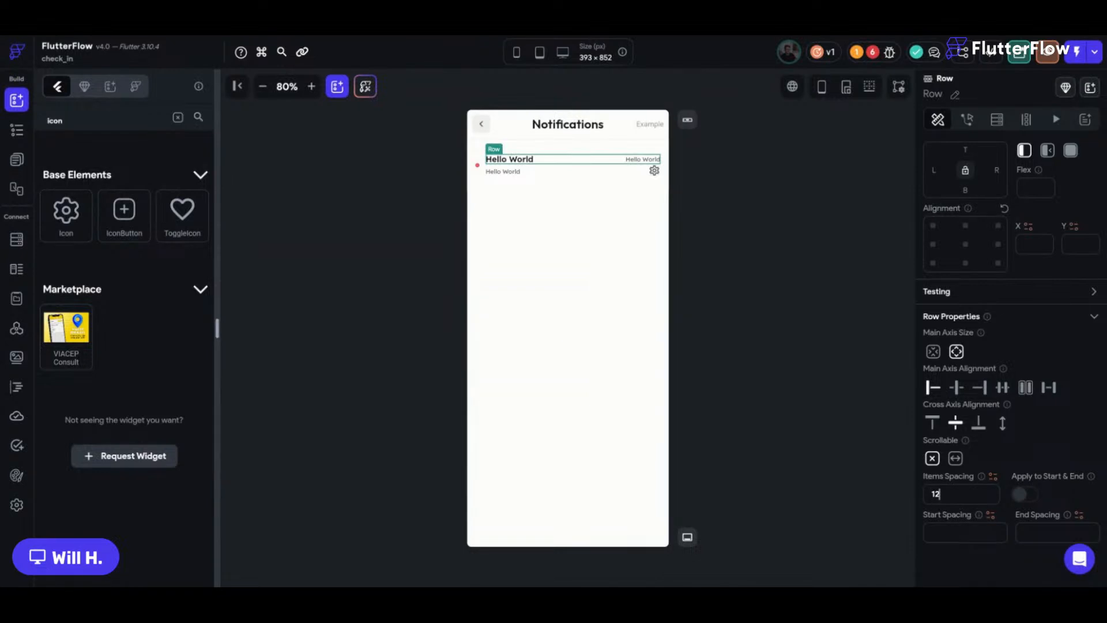
# Swap the settings icon for Chevron Right via an icon search for 'right'.
pyautogui.click(649, 178)
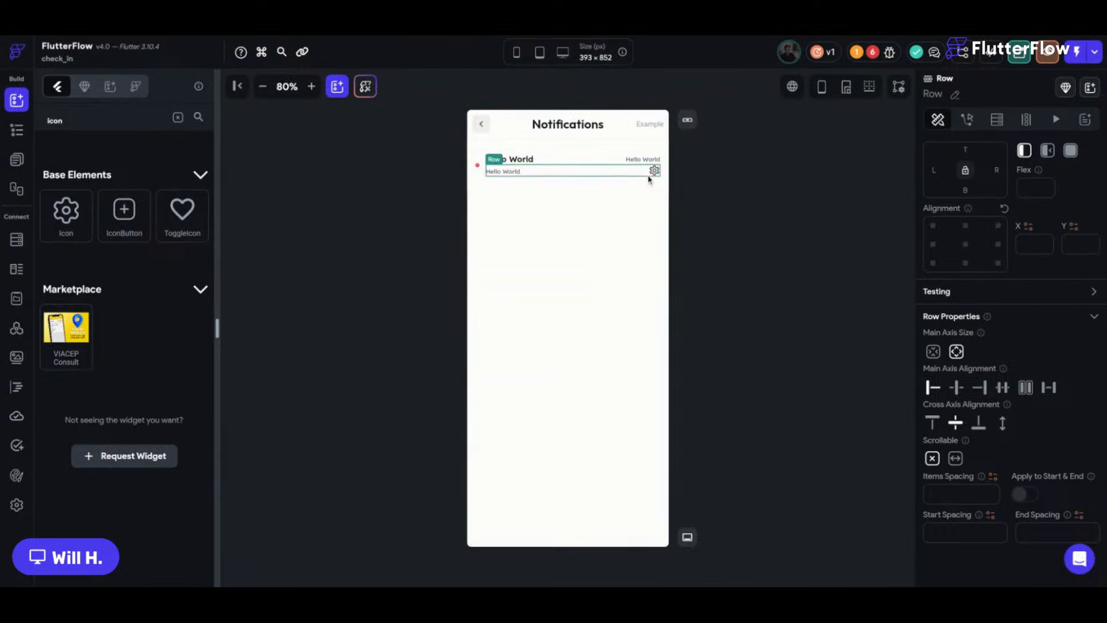
pyautogui.doubleClick(653, 172)
pyautogui.write('right')
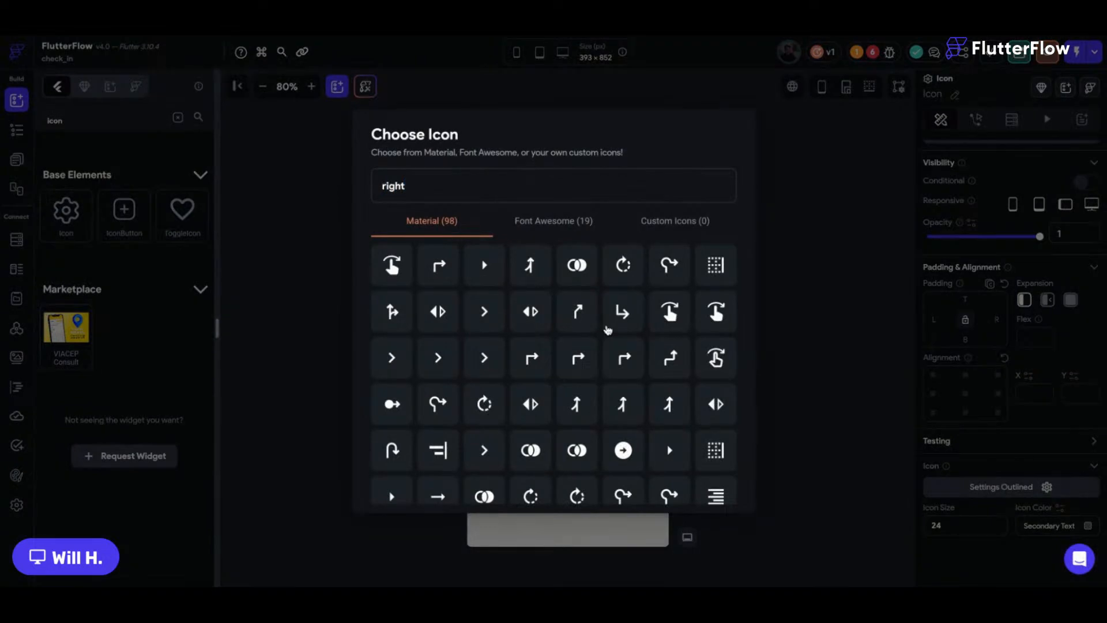
pyautogui.click(490, 304)
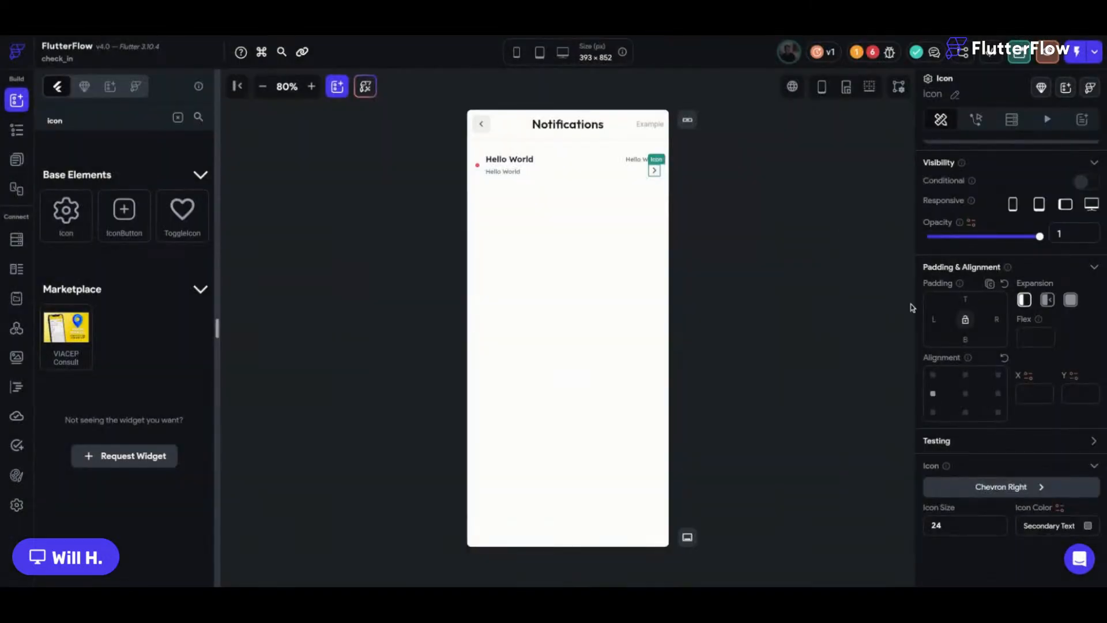
pyautogui.click(750, 232)
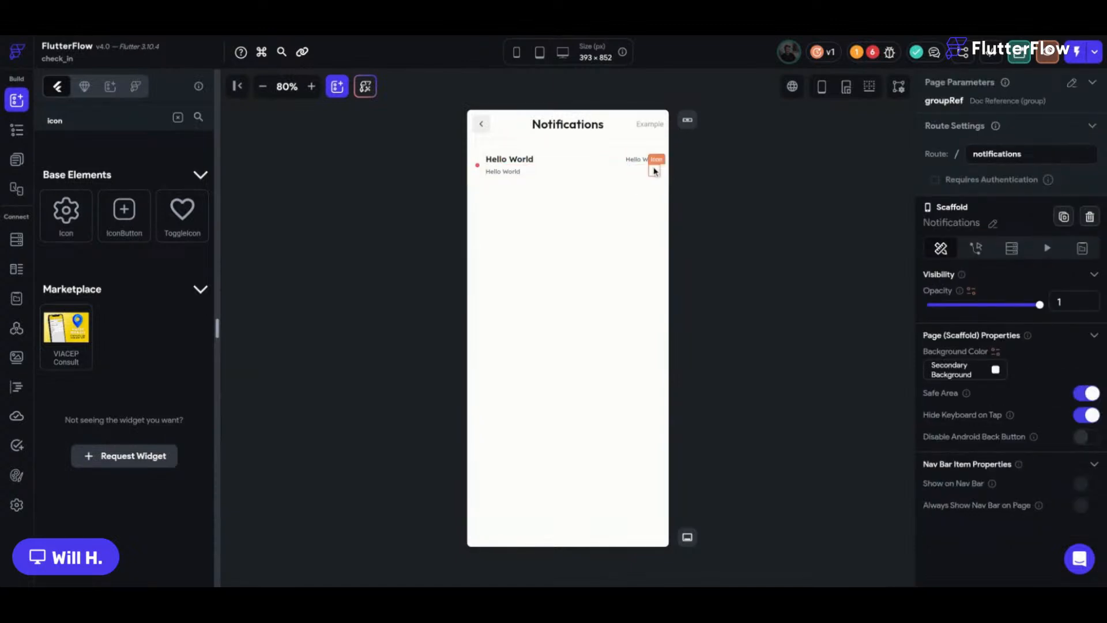
# Give the description row a top padding of 4.
pyautogui.click(564, 171)
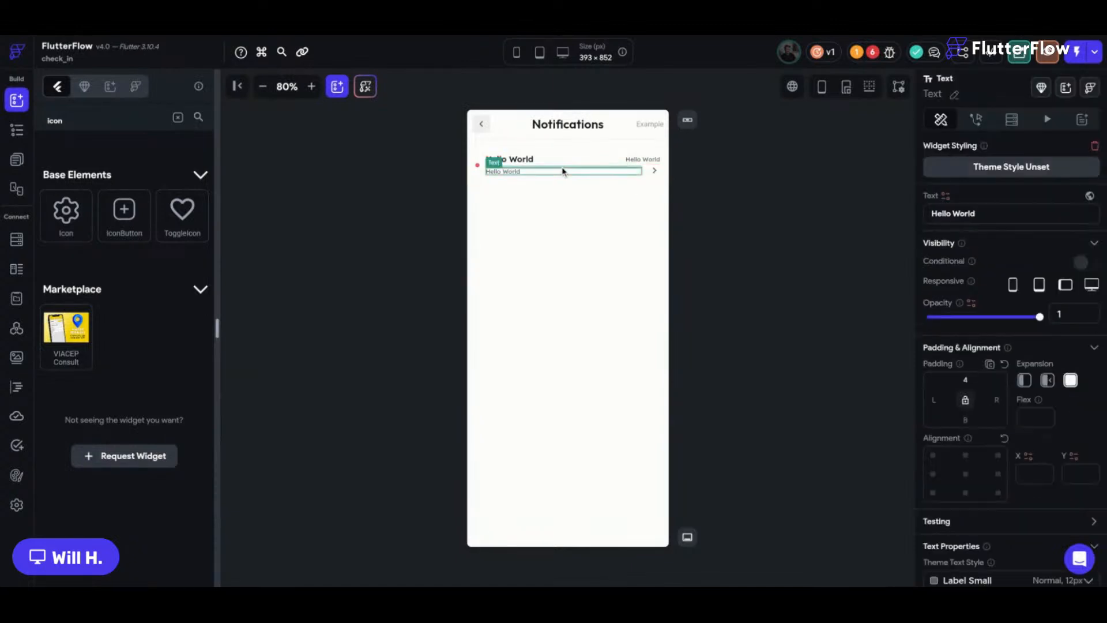
pyautogui.click(967, 285)
pyautogui.write('4')
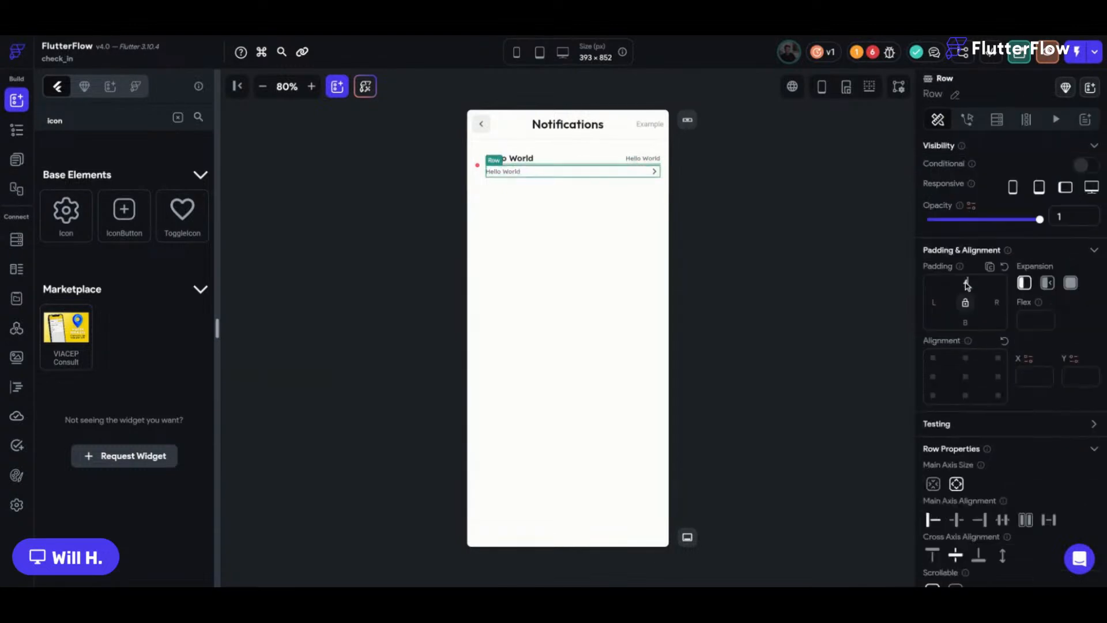
# Change the texts to '12:00 PM', 'Title' and 'Description'.
pyautogui.click(634, 145)
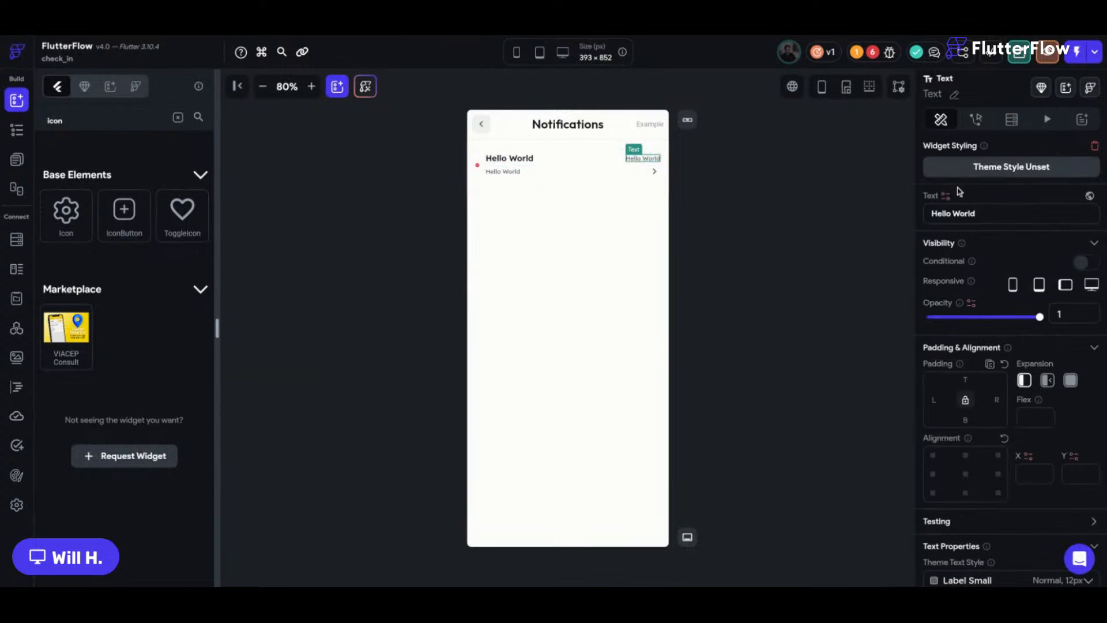
pyautogui.moveTo(980, 213); pyautogui.dragTo(832, 214)
pyautogui.write('12:00')
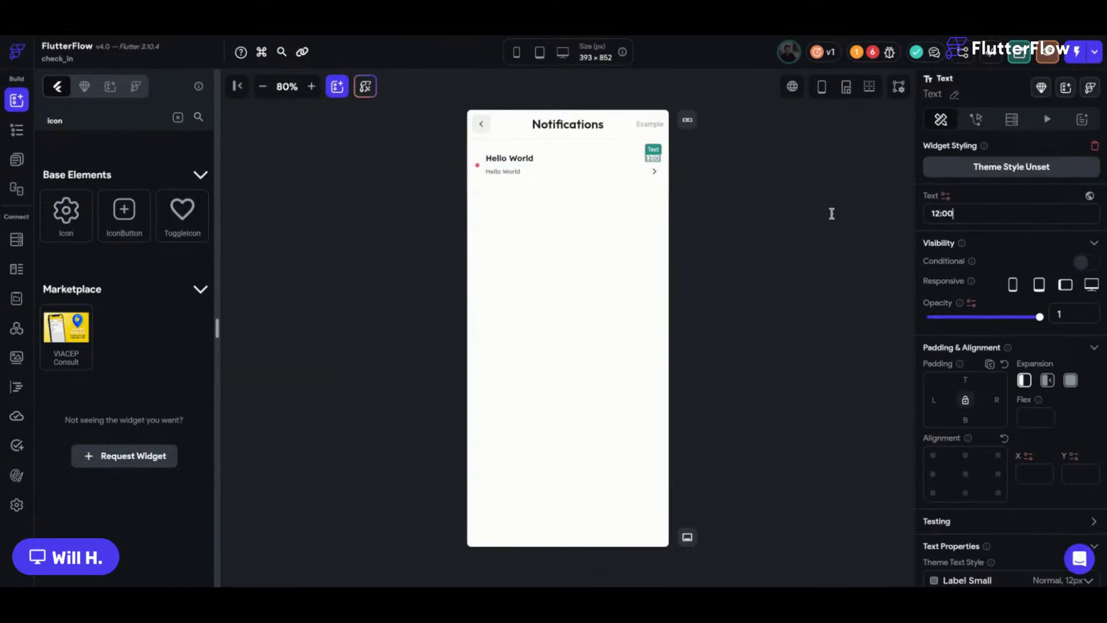
pyautogui.write(' PM')
pyautogui.doubleClick(554, 159)
pyautogui.write('Title')
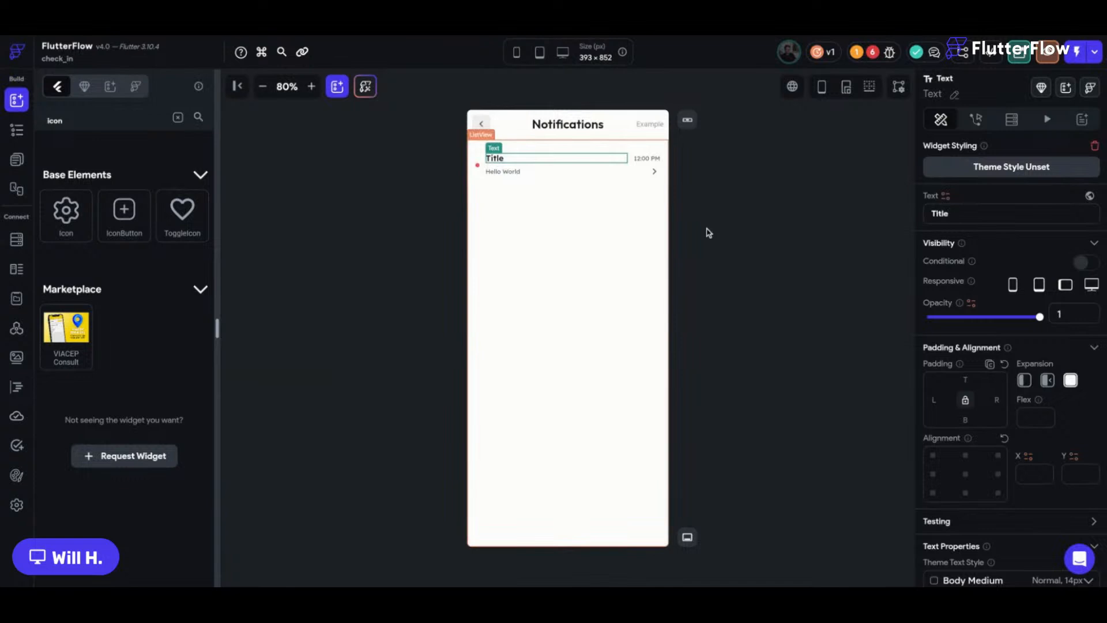
pyautogui.click(503, 171)
pyautogui.tripleClick(1004, 217)
pyautogui.write('Description')
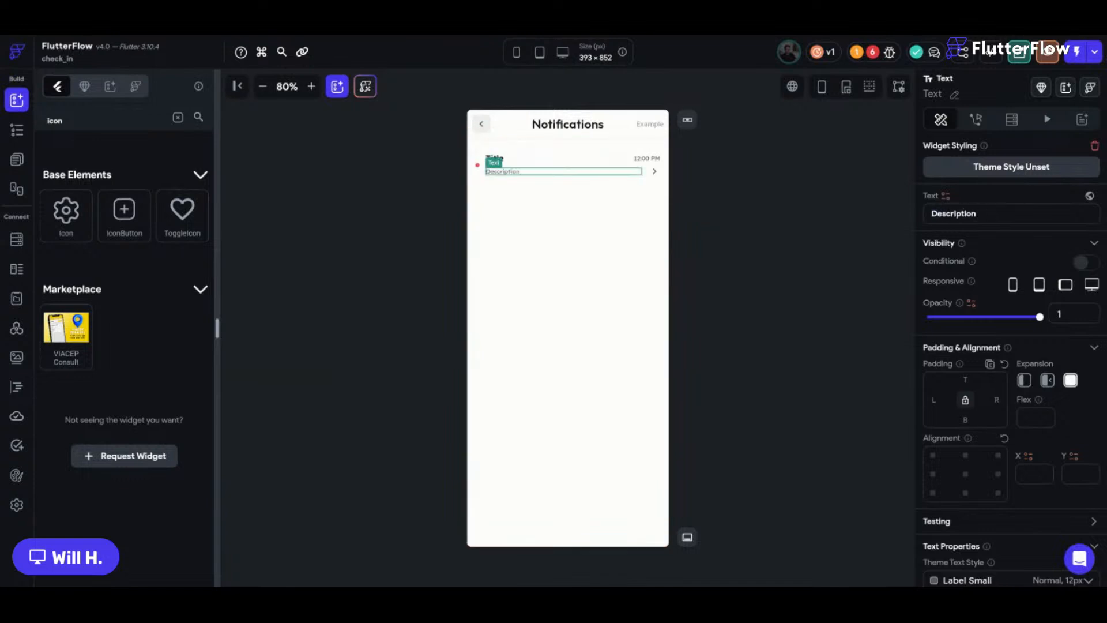
# Set the Title/Description row's Main Axis Size to min.
pyautogui.click(749, 179)
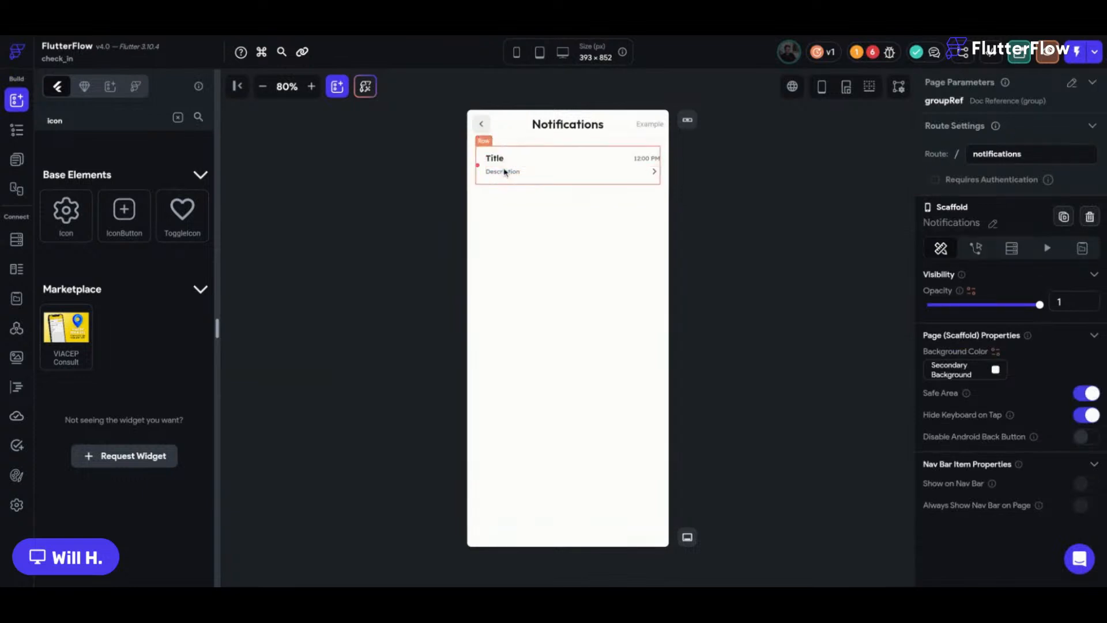
pyautogui.click(482, 170)
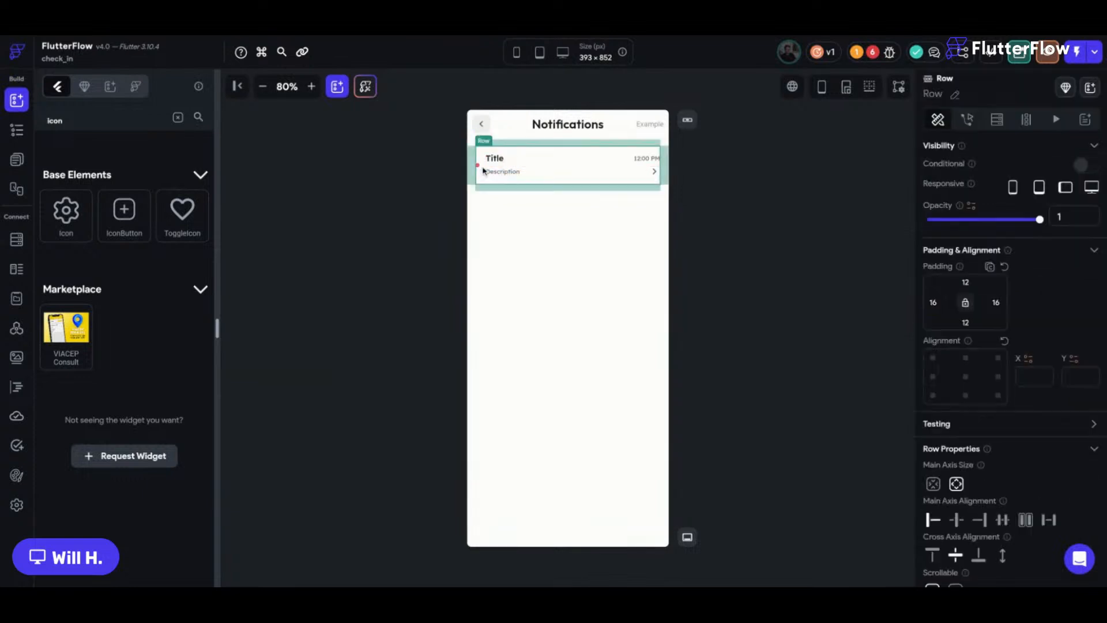
pyautogui.click(934, 484)
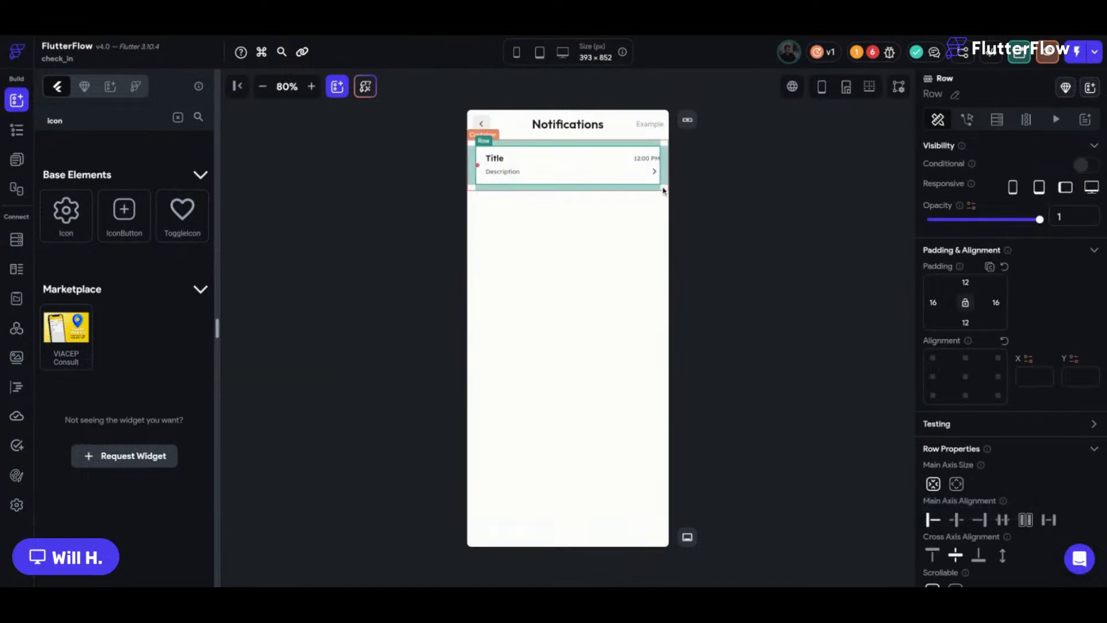
pyautogui.click(663, 190)
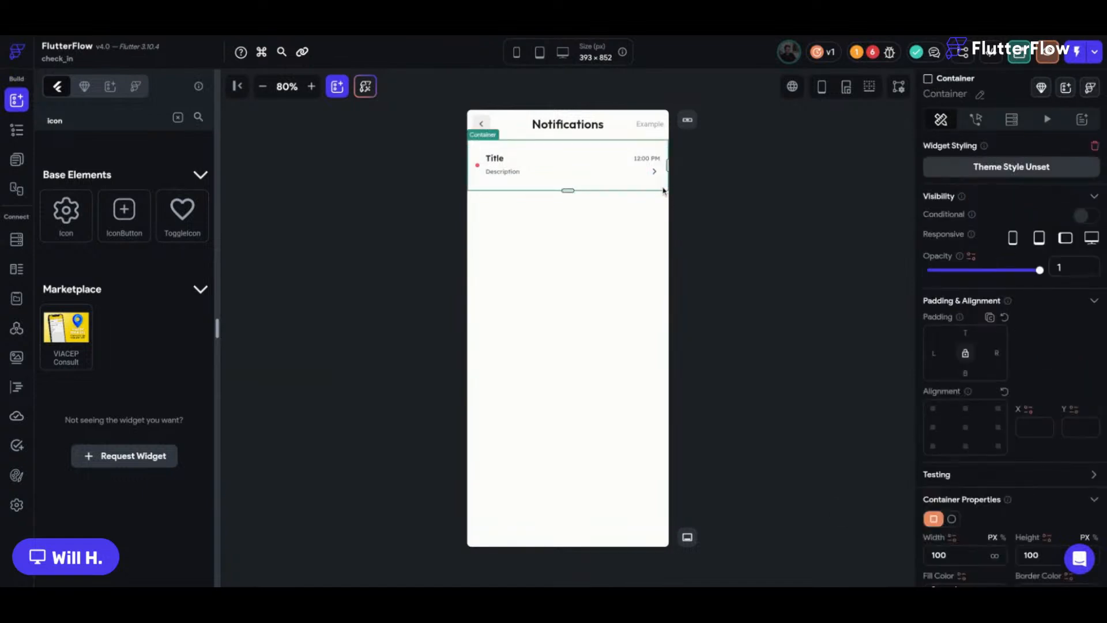
# Remove the notification container's fixed height, select its list view, and bring up the Firestore schema.
pyautogui.scroll(-2, 952, 472)
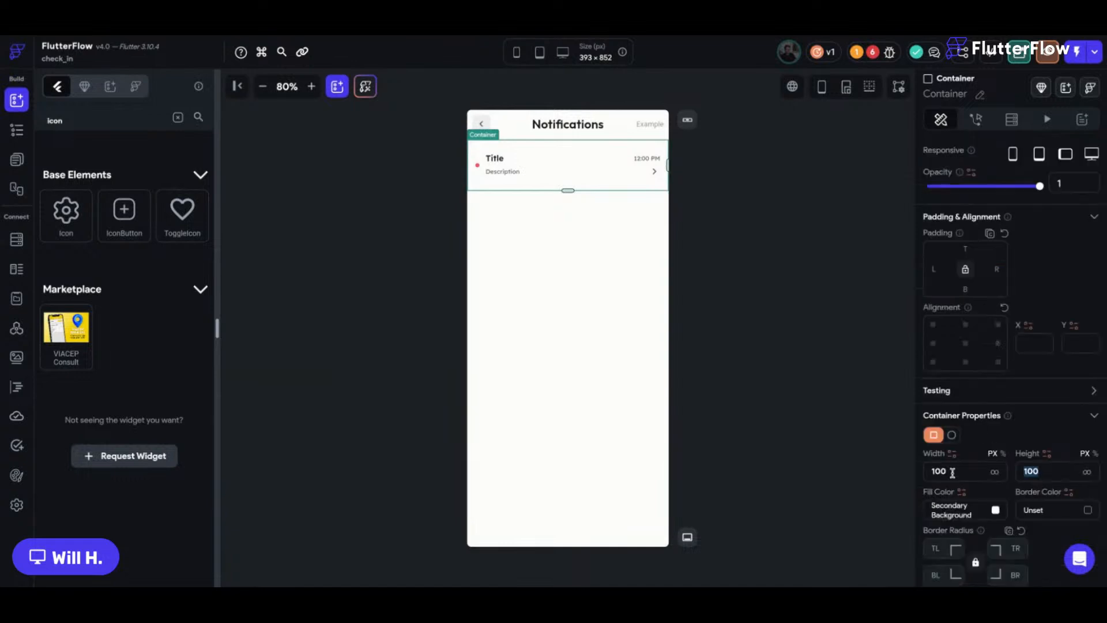
pyautogui.press('BackSpace')
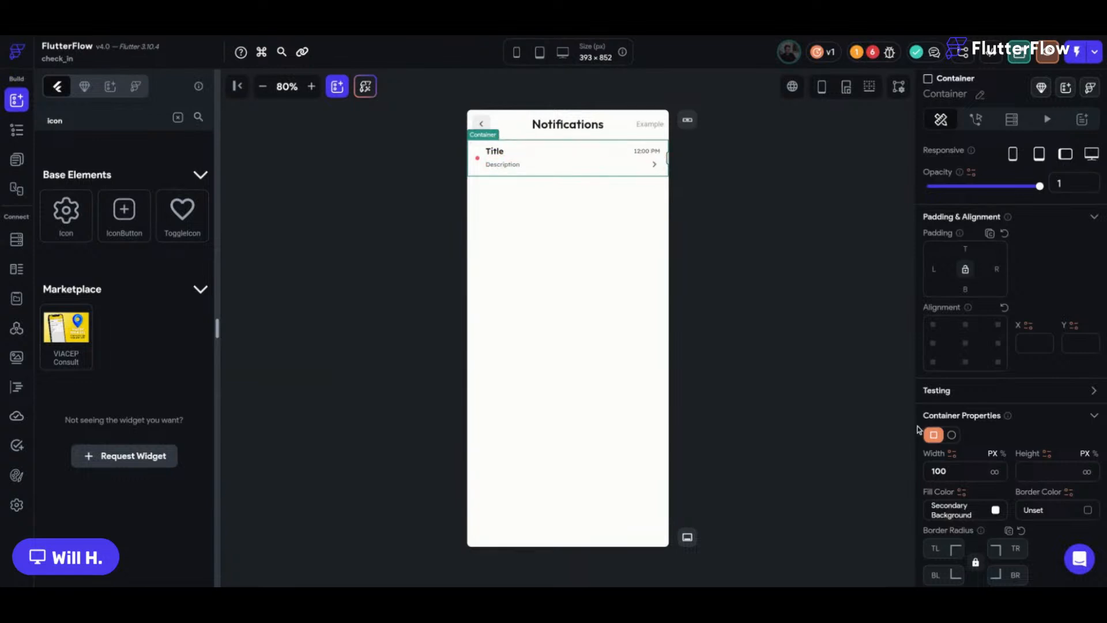
pyautogui.click(595, 227)
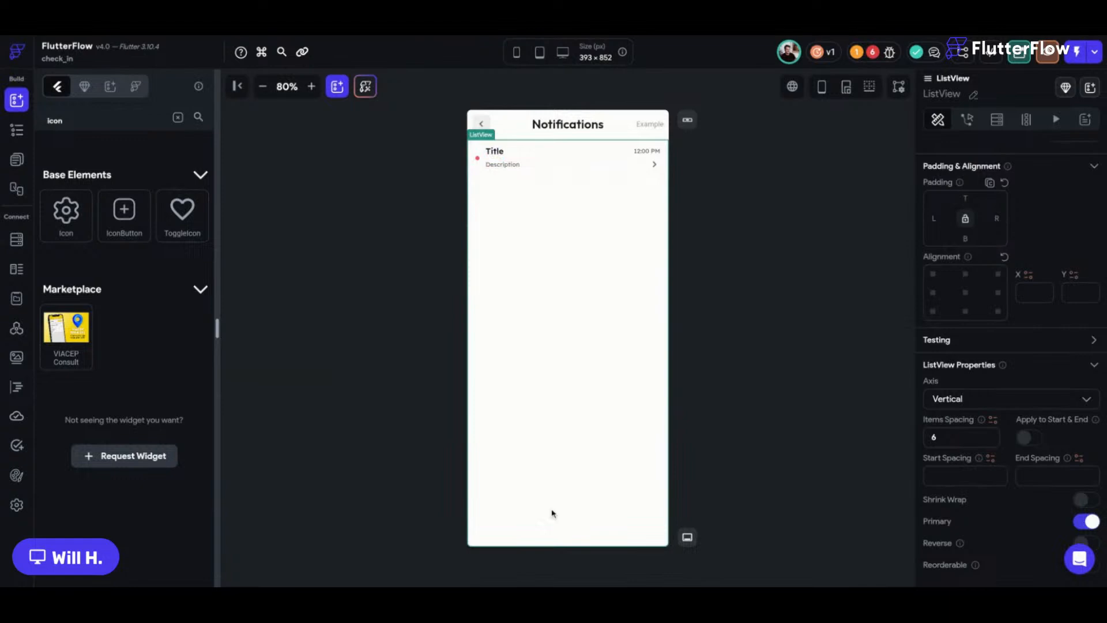
pyautogui.click(16, 239)
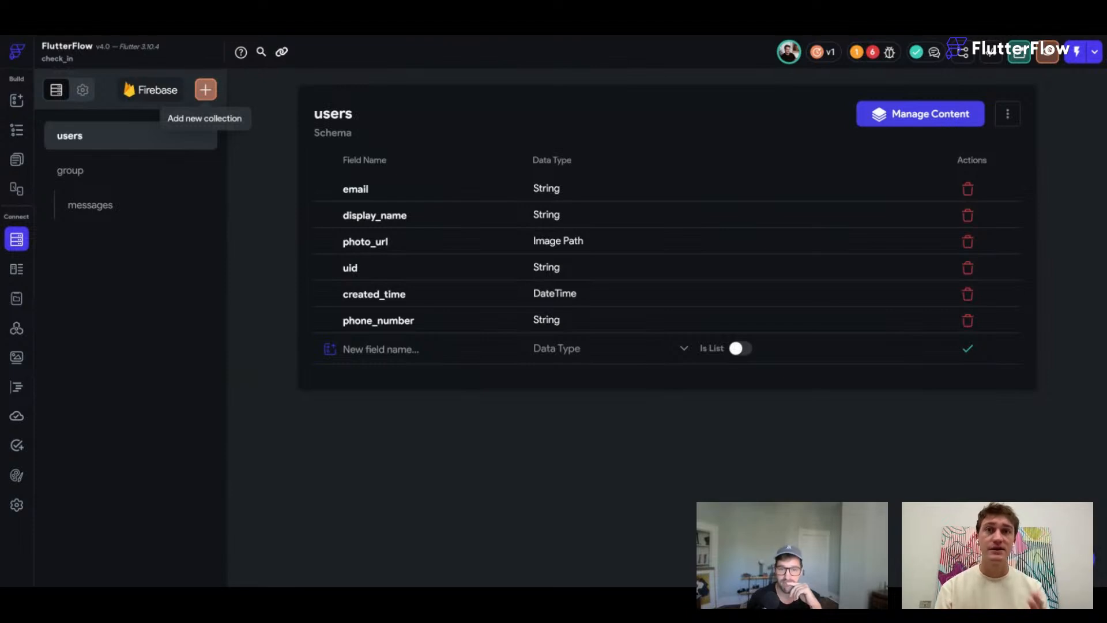
# Create a new collection named notifications, starting from scratch.
pyautogui.click(205, 89)
pyautogui.write('notifications')
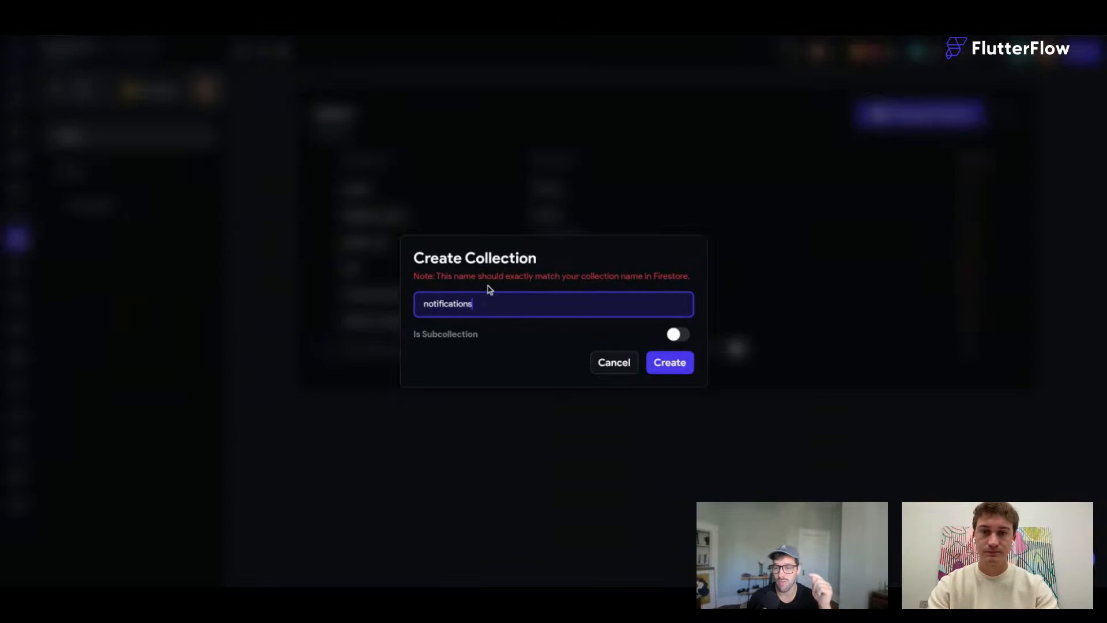
pyautogui.press('Return')
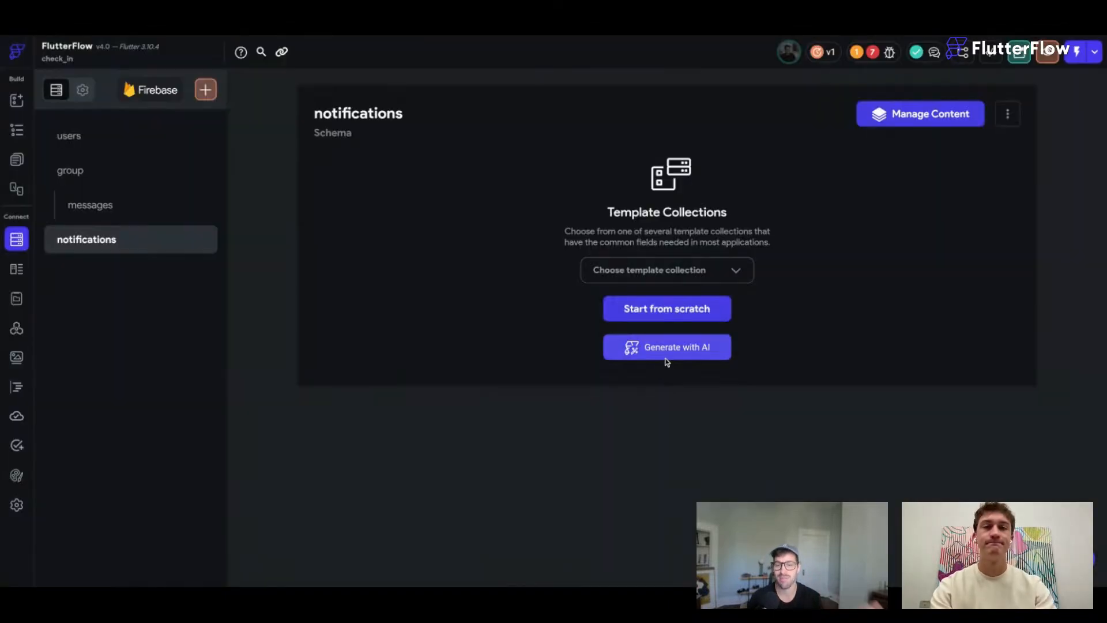
pyautogui.click(670, 312)
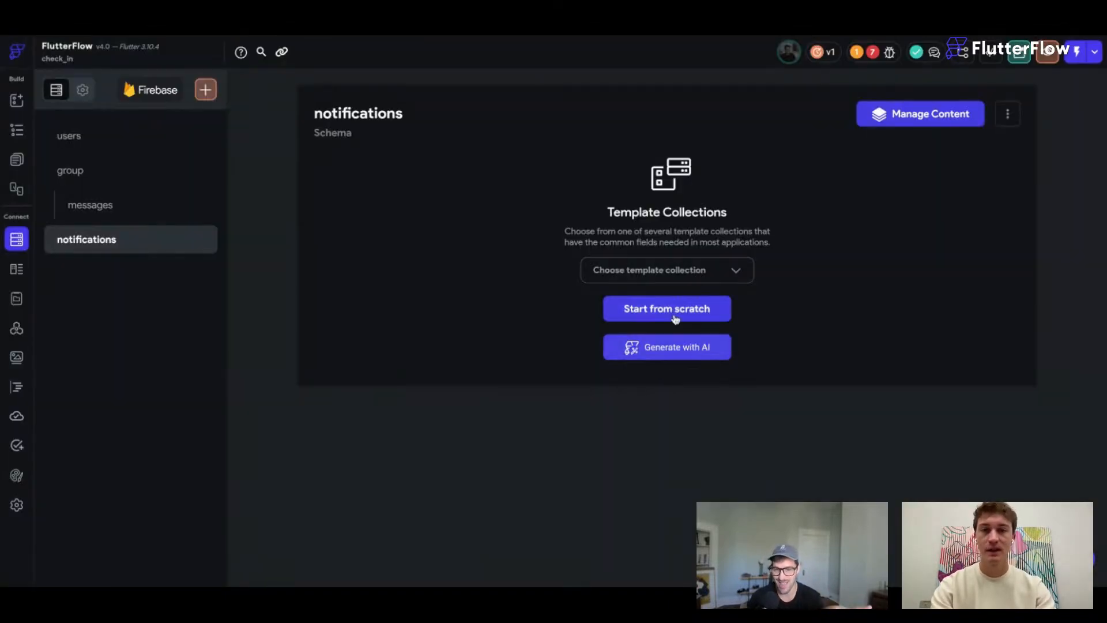
# Add title and description fields to notifications as Strings.
pyautogui.click(427, 192)
pyautogui.write('title')
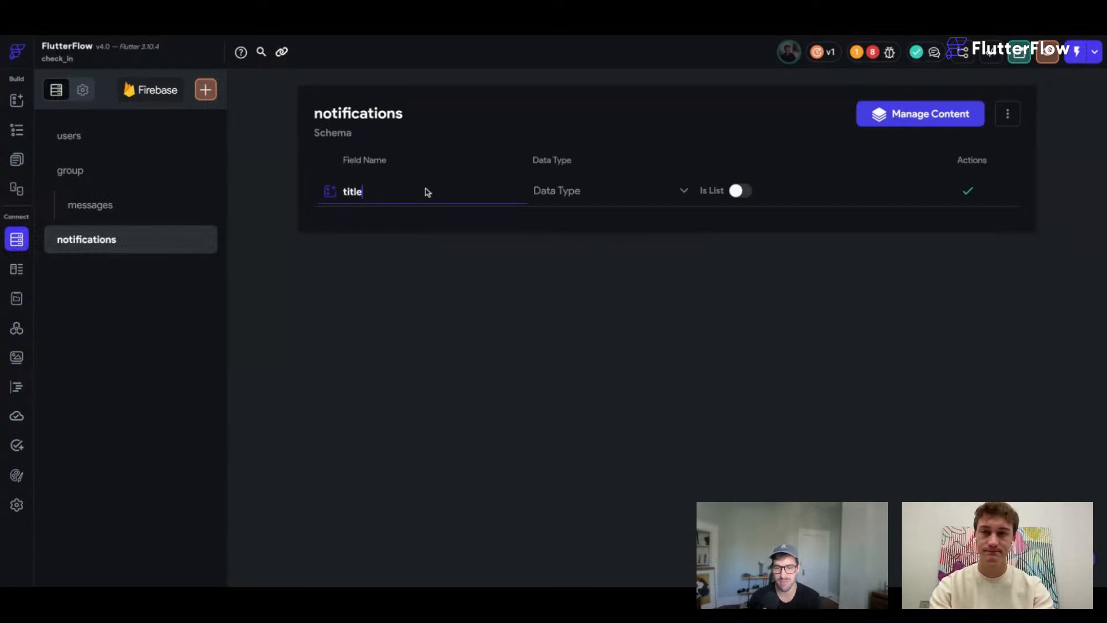
pyautogui.click(597, 194)
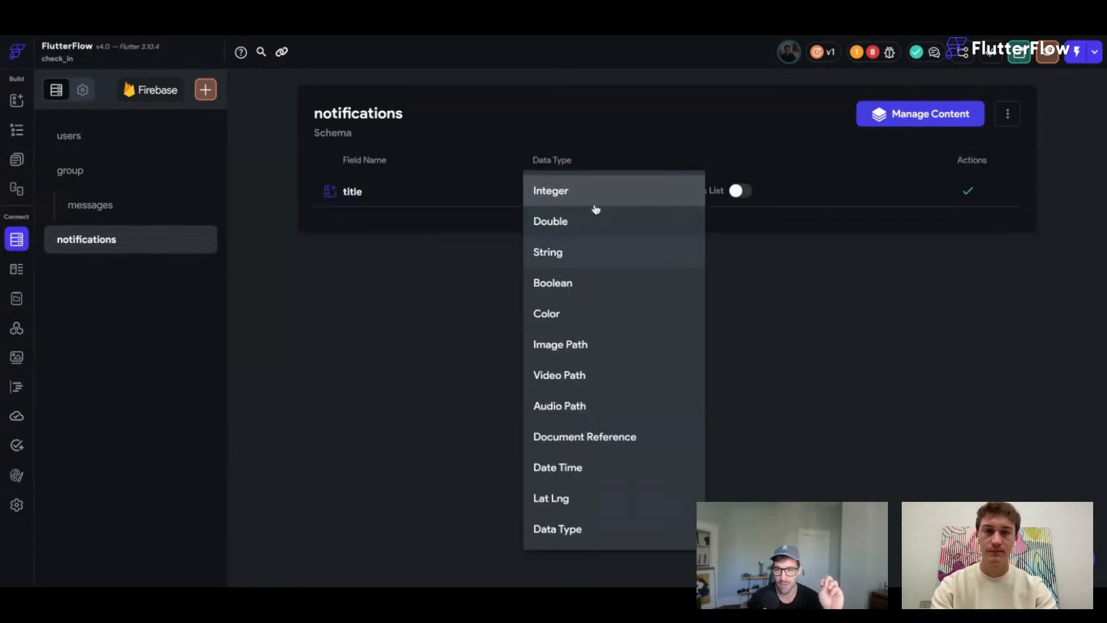
pyautogui.click(571, 252)
pyautogui.click(374, 219)
pyautogui.write('description')
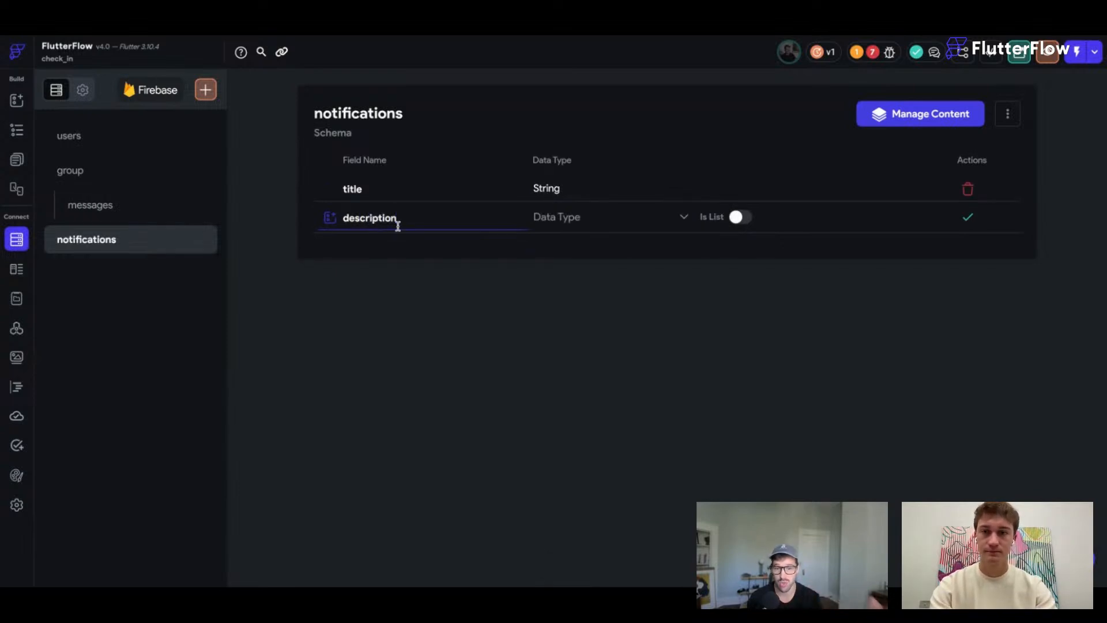
pyautogui.press('Return')
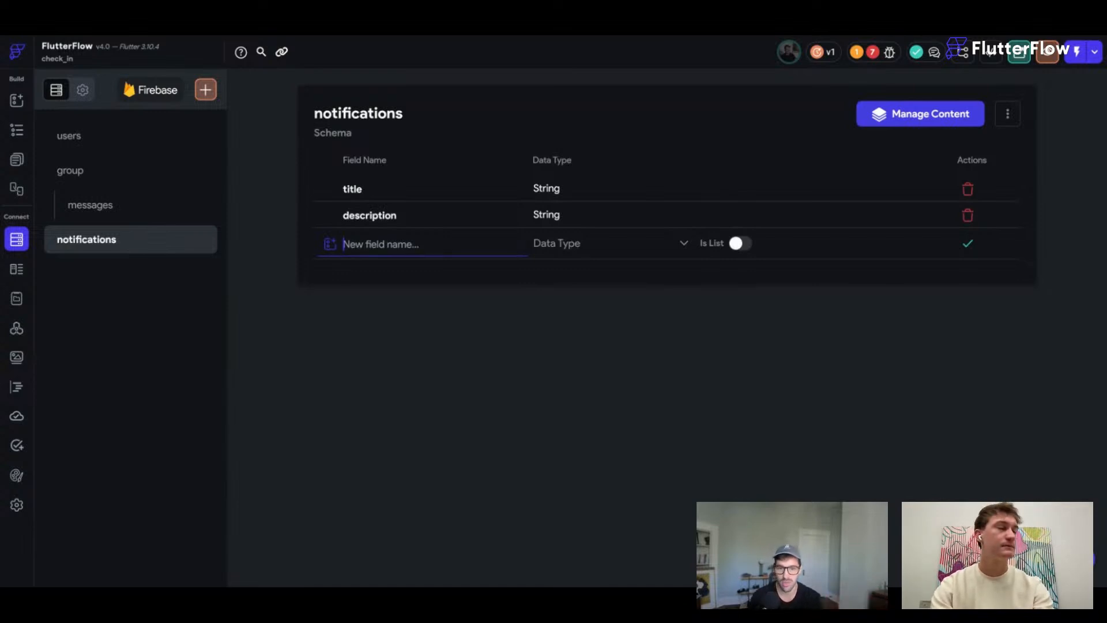
# Add a time_created Date Time field, then return to the Notifications page layout.
pyautogui.write('date_crea')
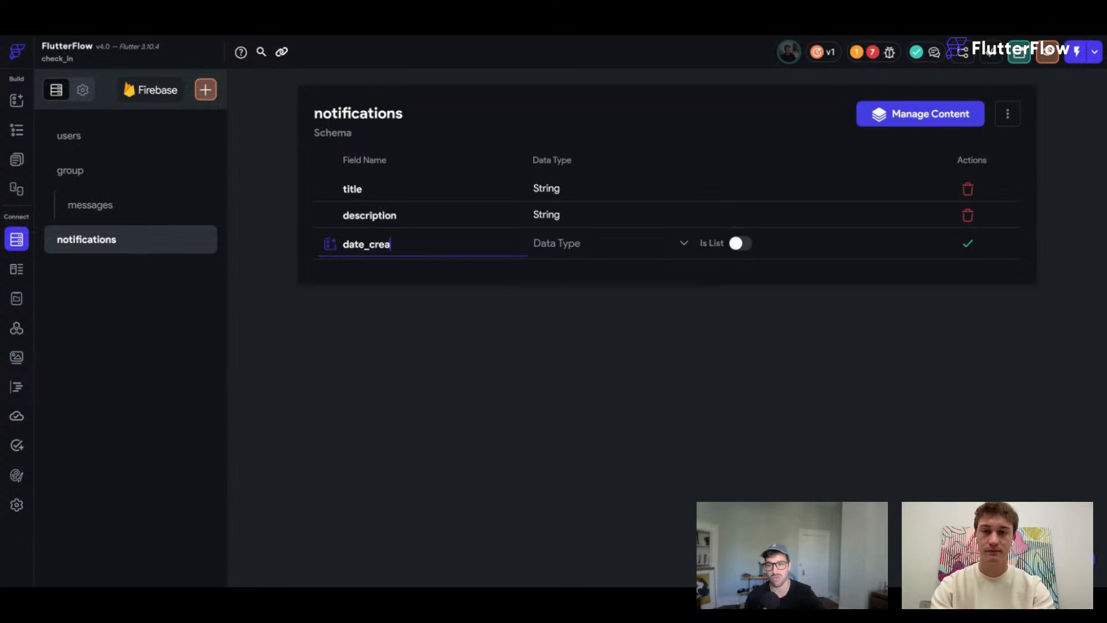
pyautogui.hotkey('ctrl', 'a')
pyautogui.write('d')
pyautogui.press('BackSpace')
pyautogui.write('tim')
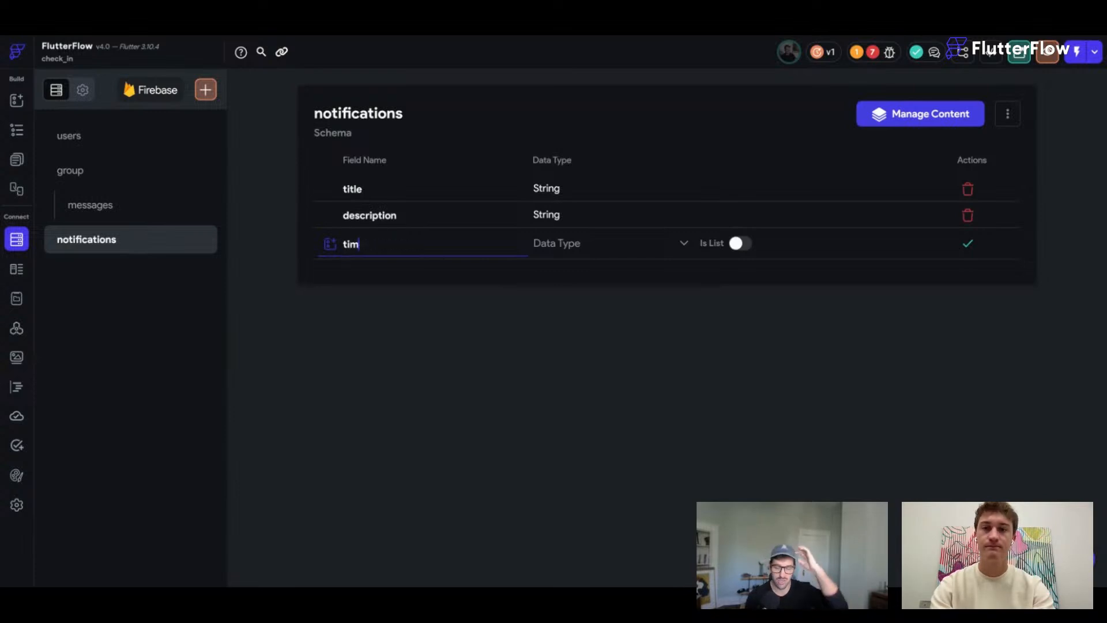
pyautogui.write('e_created')
pyautogui.click(566, 246)
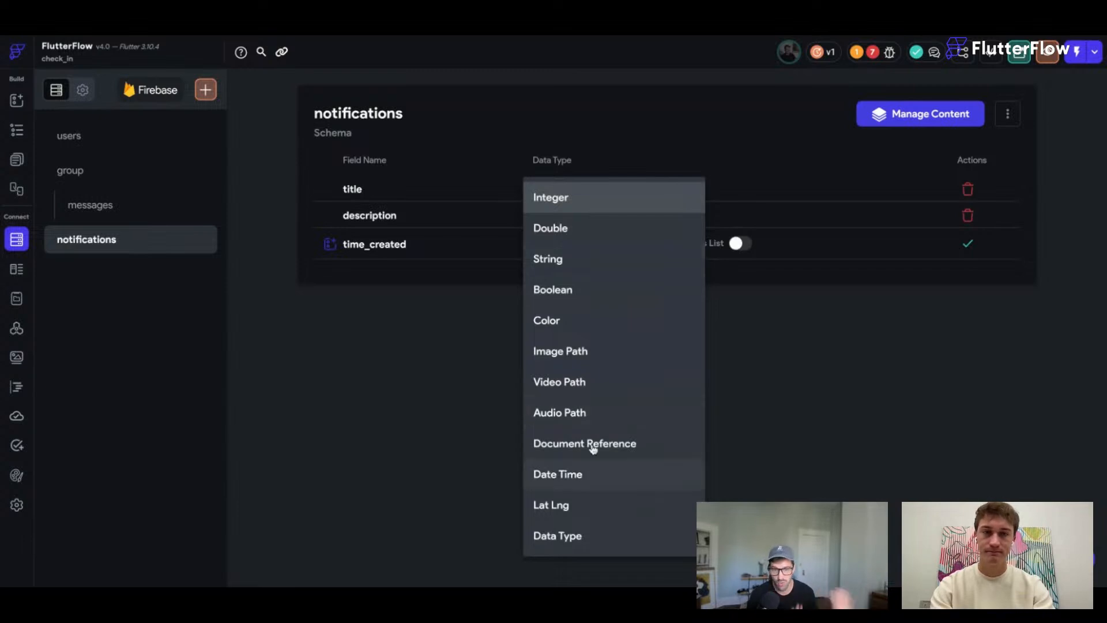
pyautogui.click(583, 474)
pyautogui.press('Return')
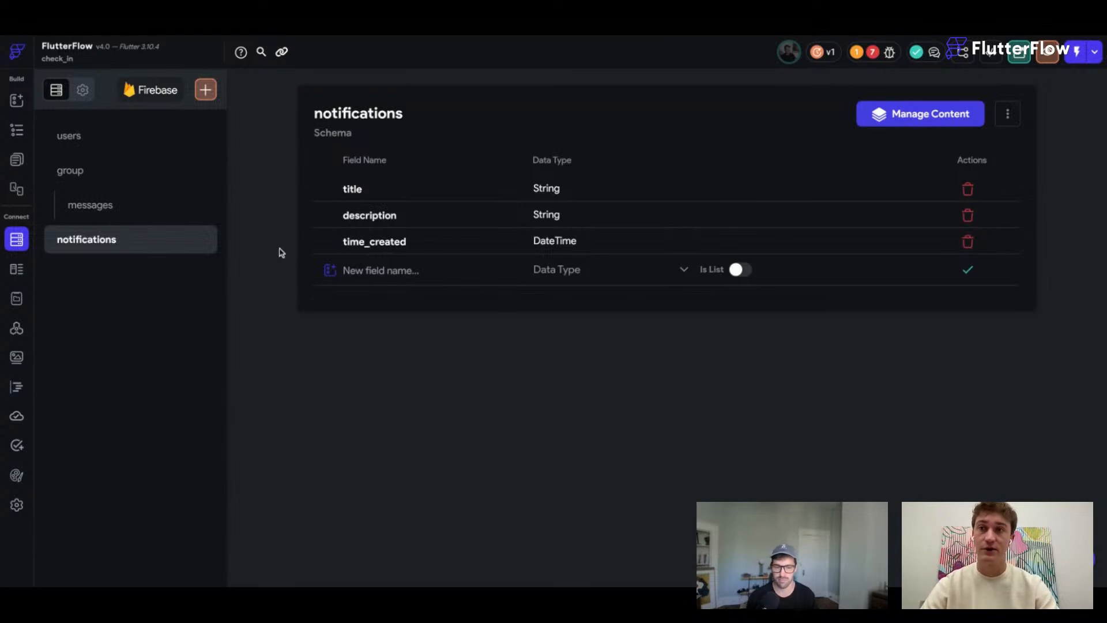
pyautogui.click(17, 160)
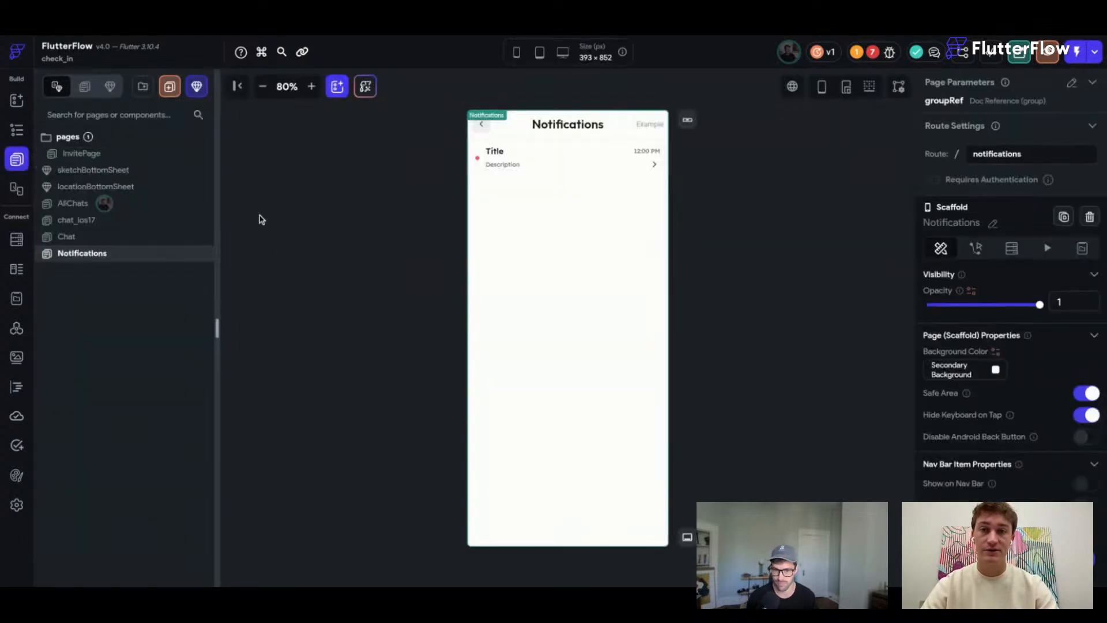
# Give the Notifications ListView a backend query on notifications, ordered by time_created decreasing.
pyautogui.click(562, 242)
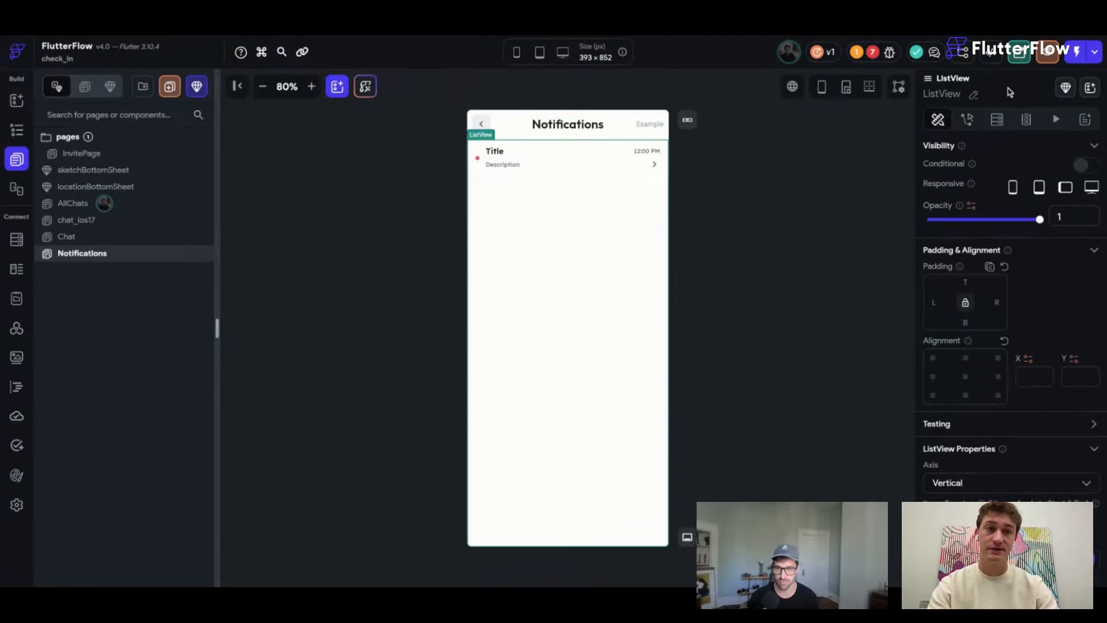
pyautogui.click(996, 121)
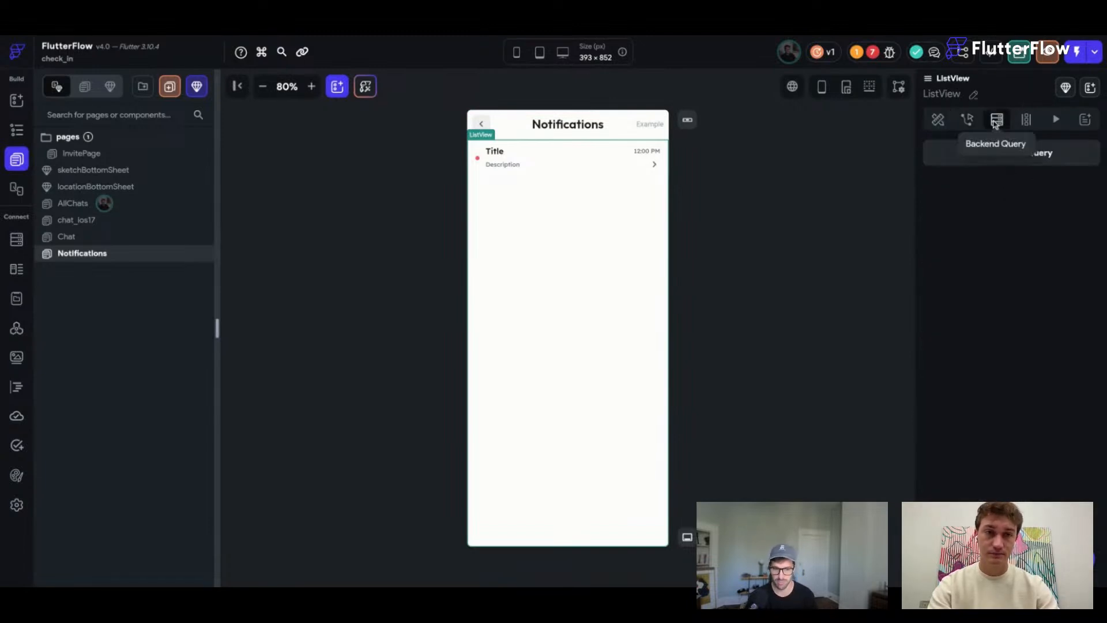
pyautogui.click(1012, 152)
pyautogui.click(791, 220)
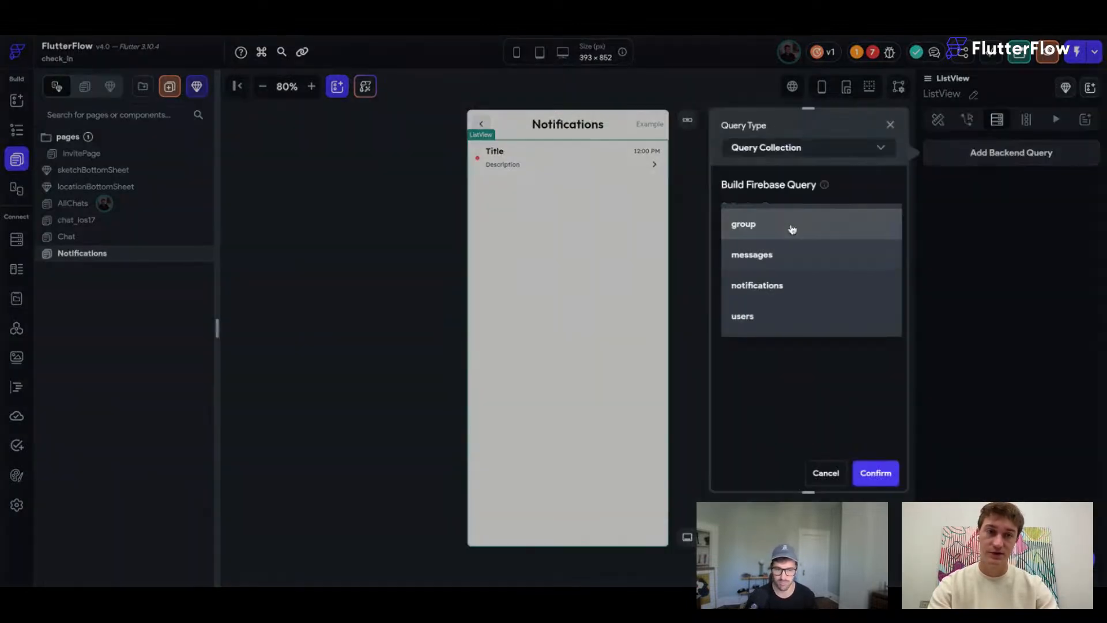
pyautogui.click(773, 285)
pyautogui.scroll(-3, 786, 297)
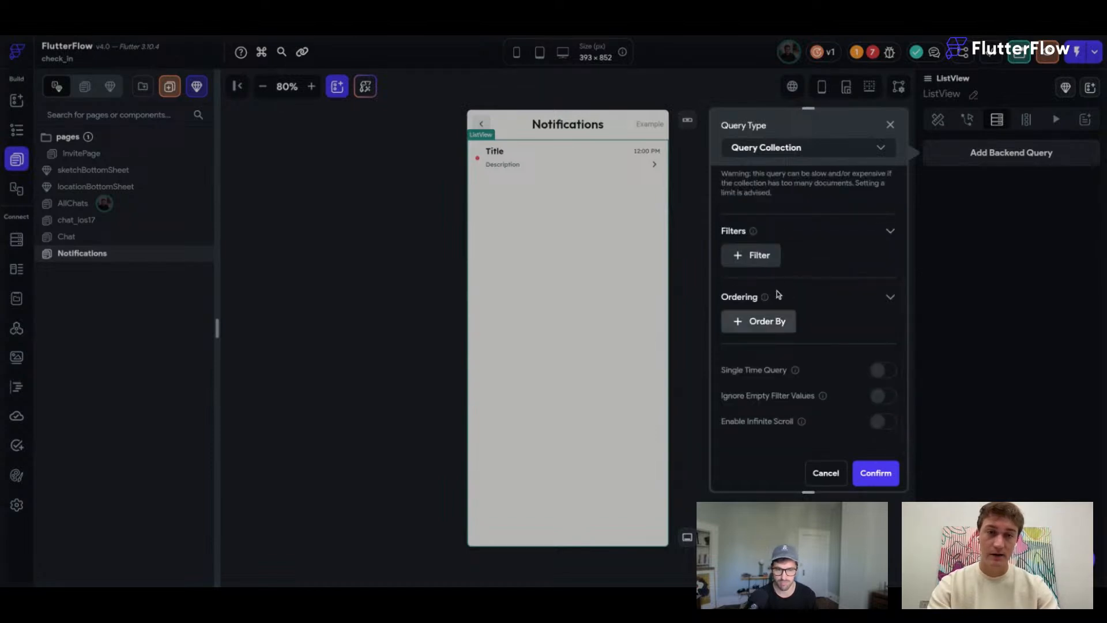
pyautogui.click(776, 321)
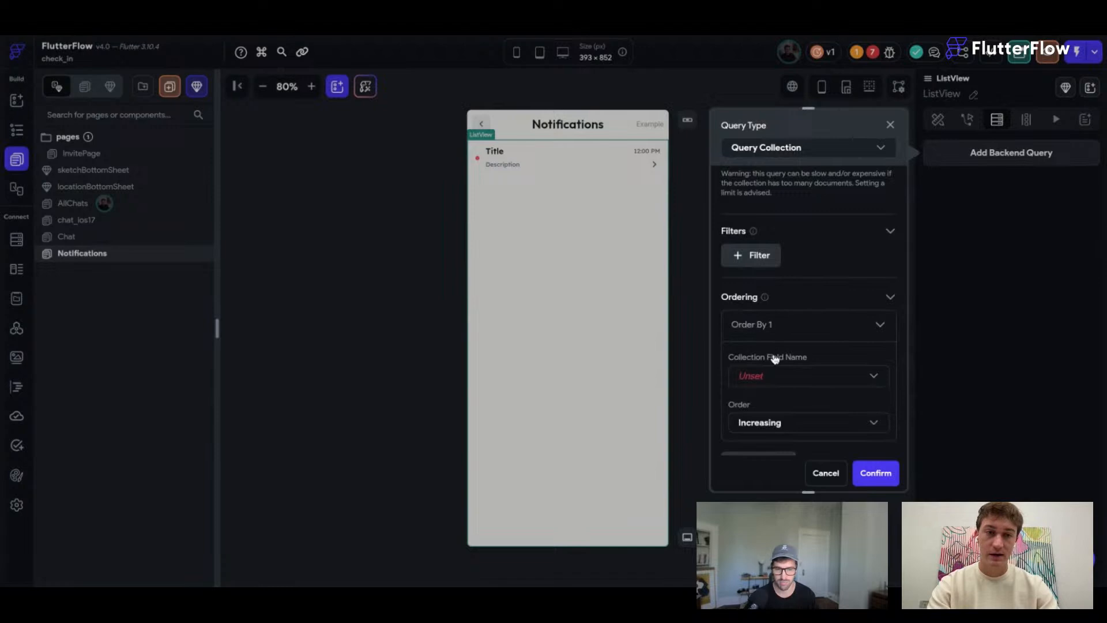
pyautogui.click(774, 378)
pyautogui.click(762, 437)
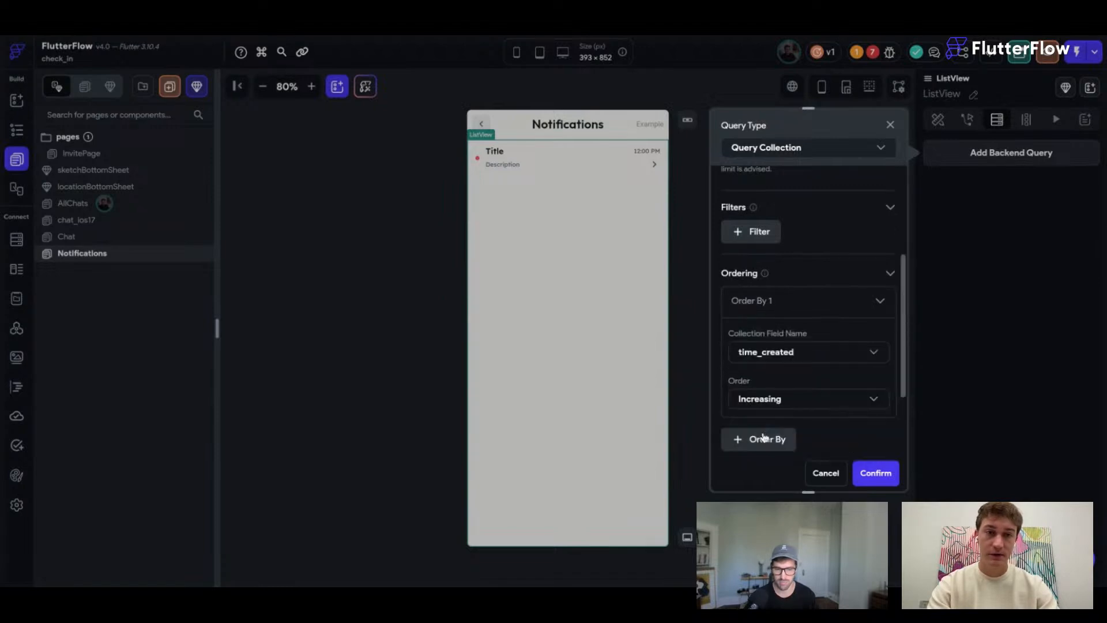
pyautogui.click(790, 398)
pyautogui.click(767, 427)
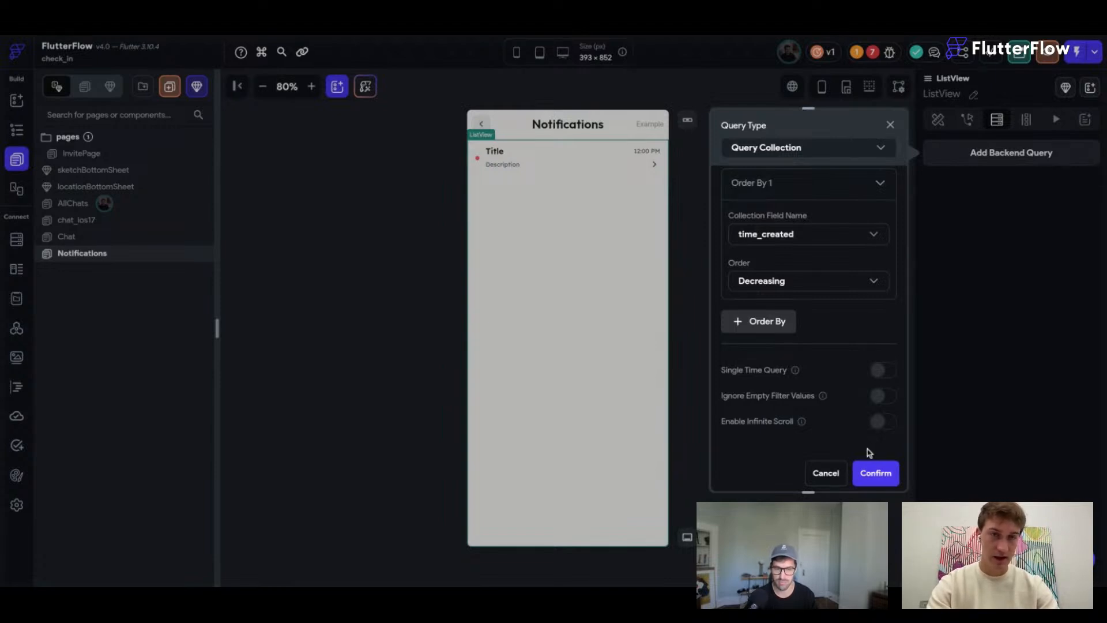
# Enable infinite scroll with a page size of 10 and confirm the query.
pyautogui.moveTo(803, 424)
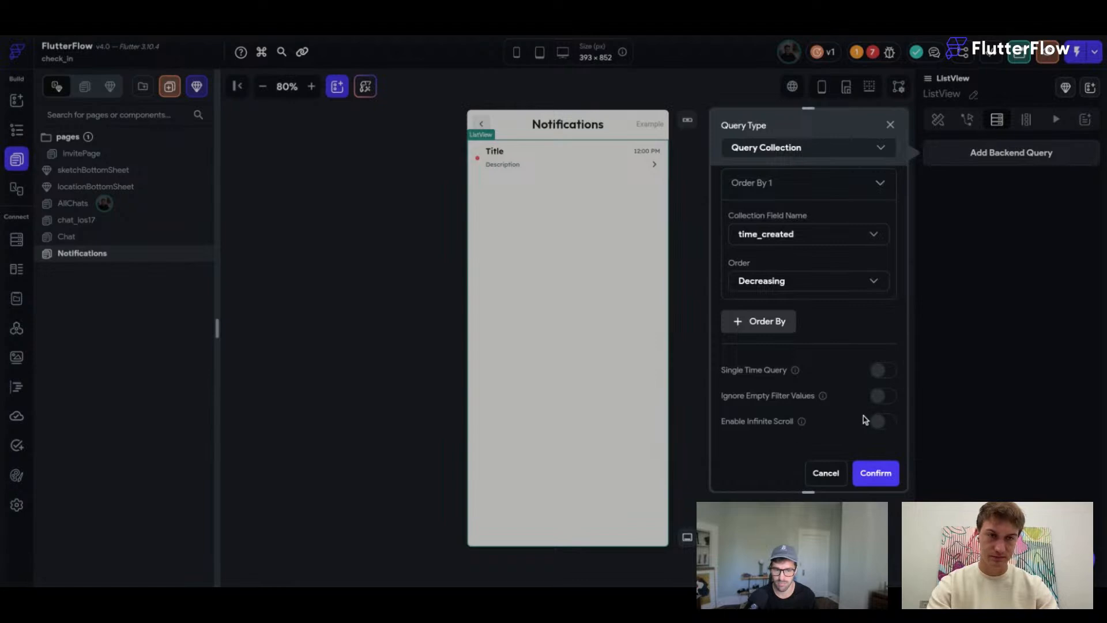
pyautogui.click(881, 422)
pyautogui.scroll(1, 819, 421)
pyautogui.doubleClick(754, 417)
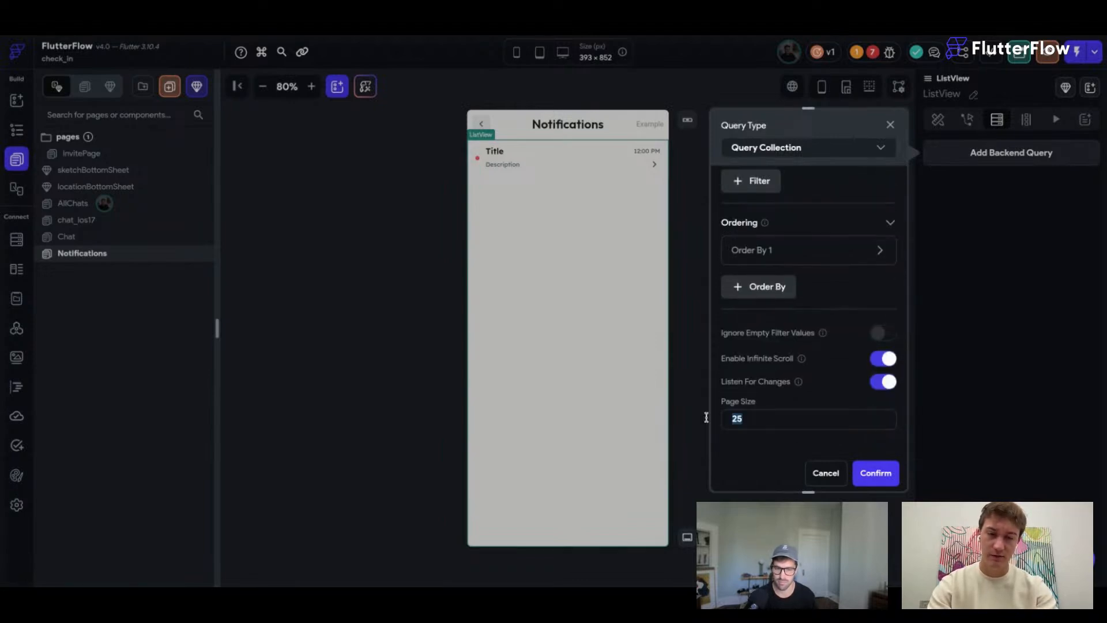
pyautogui.write('10')
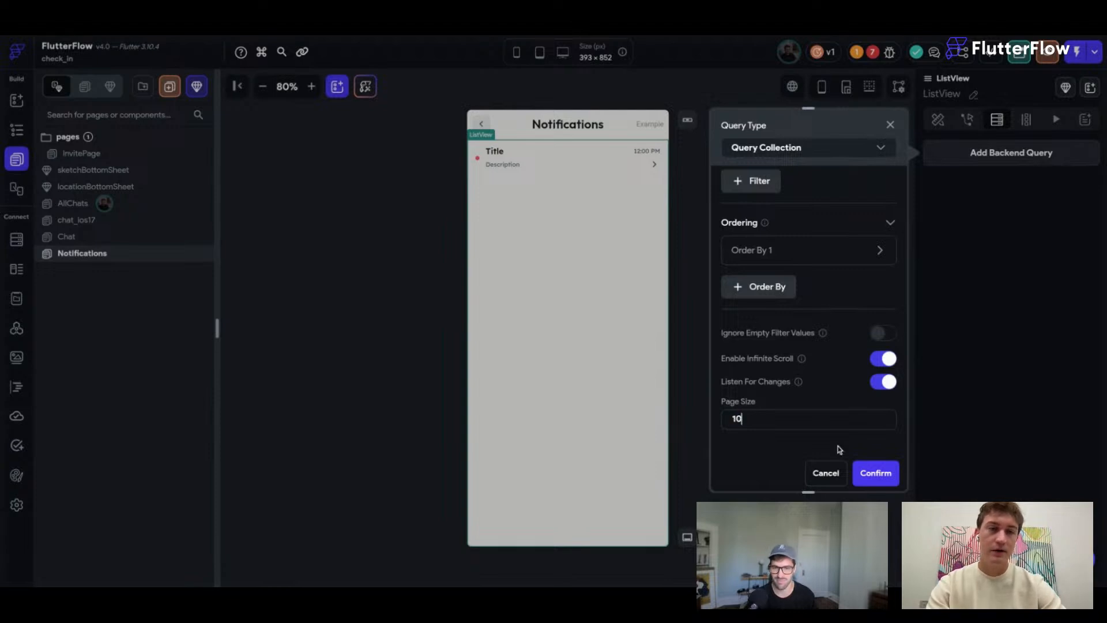
pyautogui.click(879, 473)
pyautogui.click(663, 384)
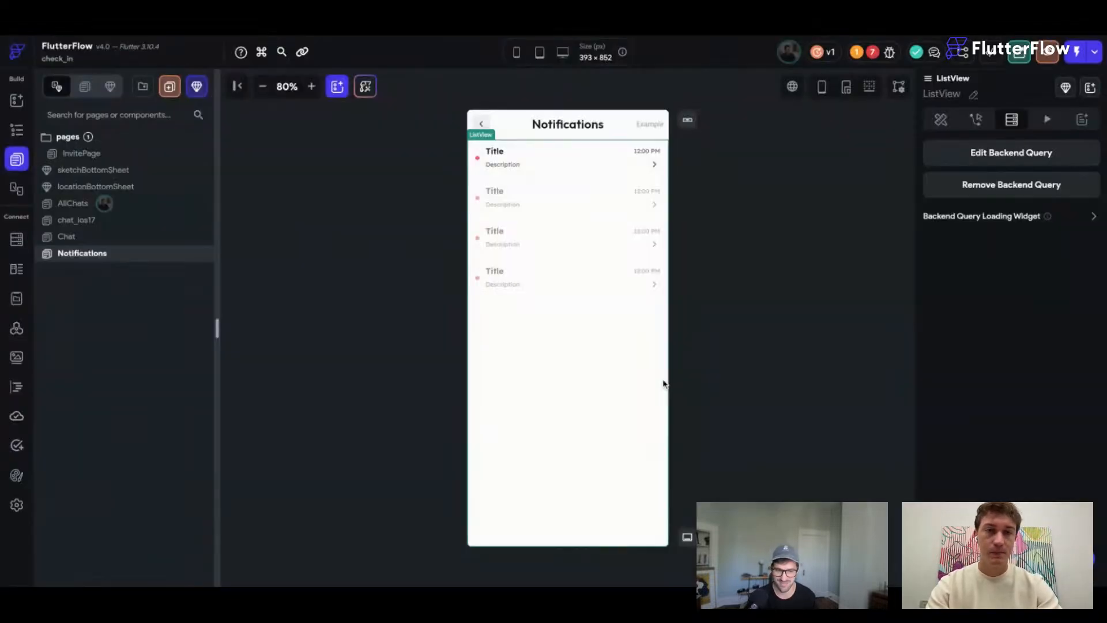
# Wrap the notification item's row in a Column.
pyautogui.click(647, 173)
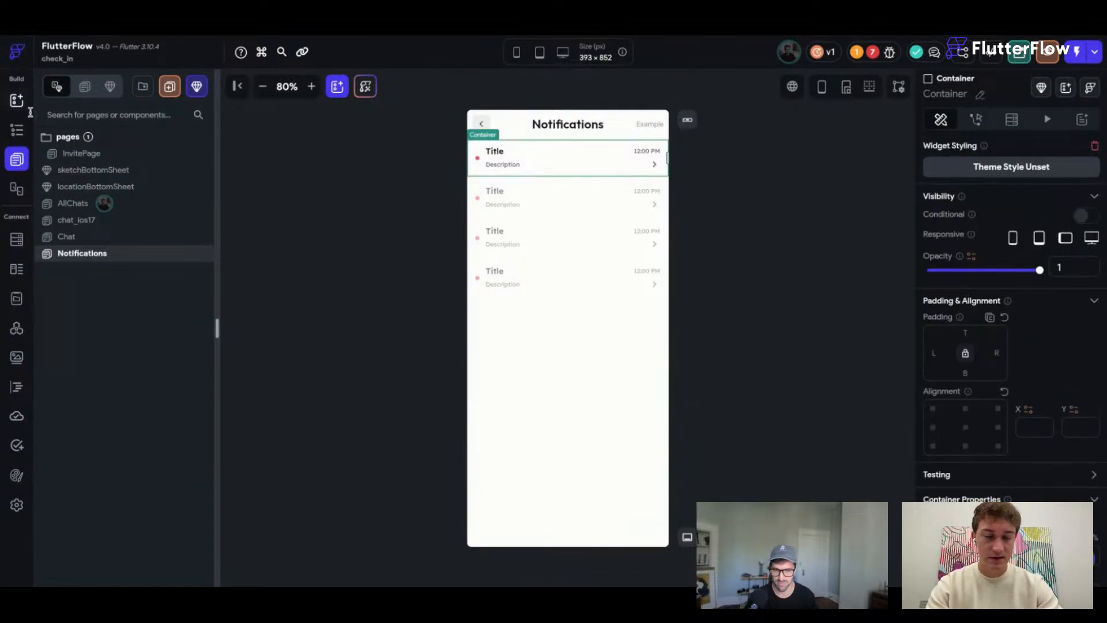
pyautogui.click(17, 130)
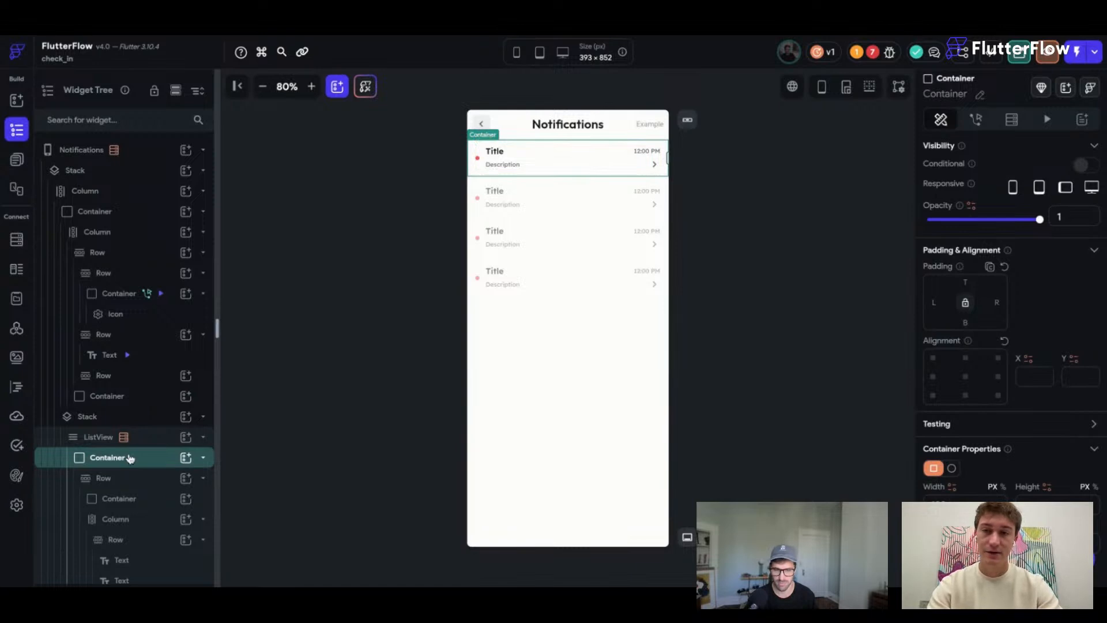
pyautogui.click(103, 478)
pyautogui.scroll(-2, 116, 473)
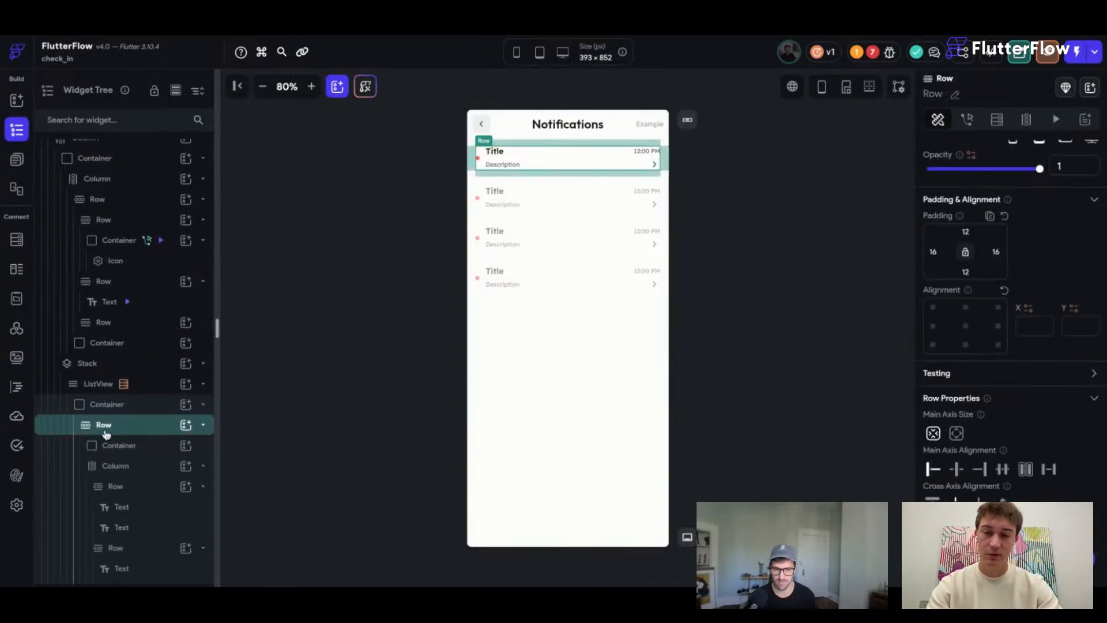
pyautogui.press('super+b')
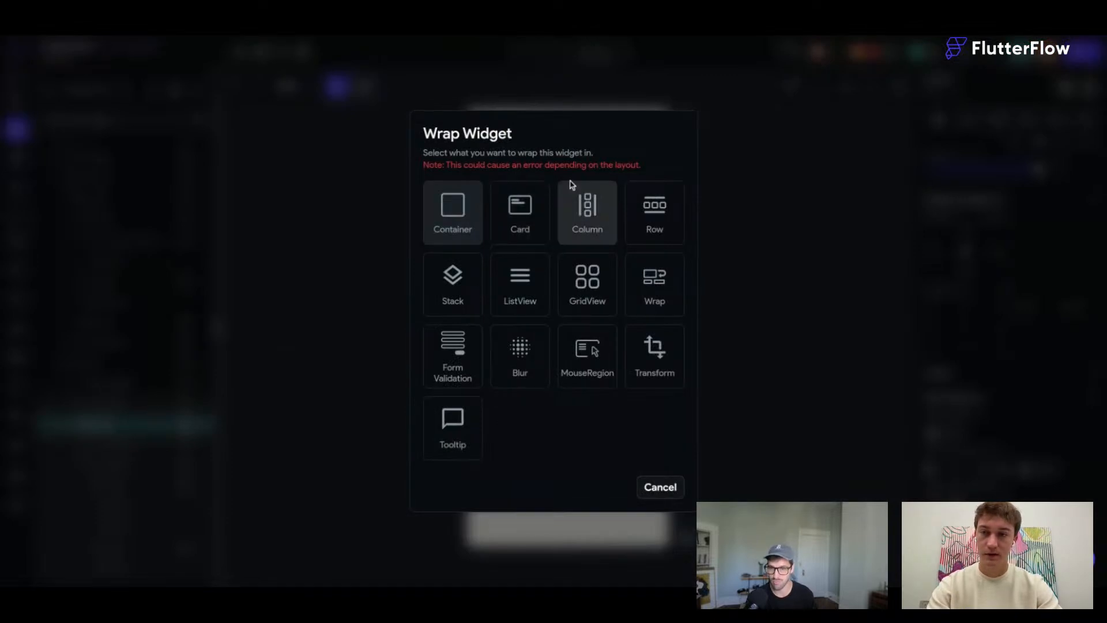
pyautogui.click(587, 205)
# Insert a Divider beneath the row and colour it with the Alternate theme colour.
pyautogui.click(186, 478)
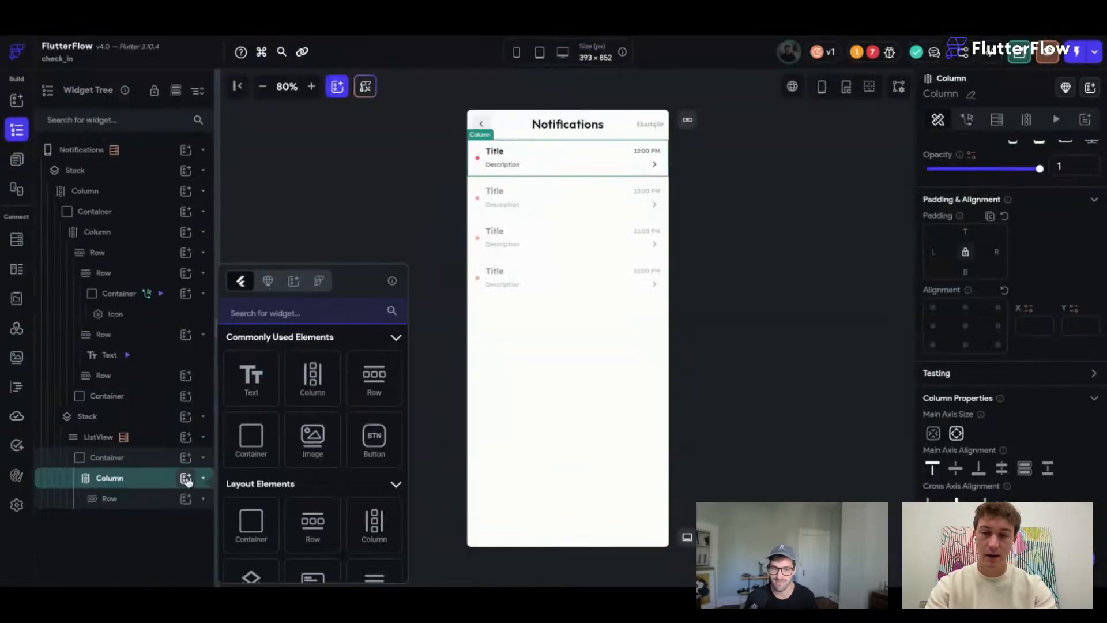
pyautogui.write('d')
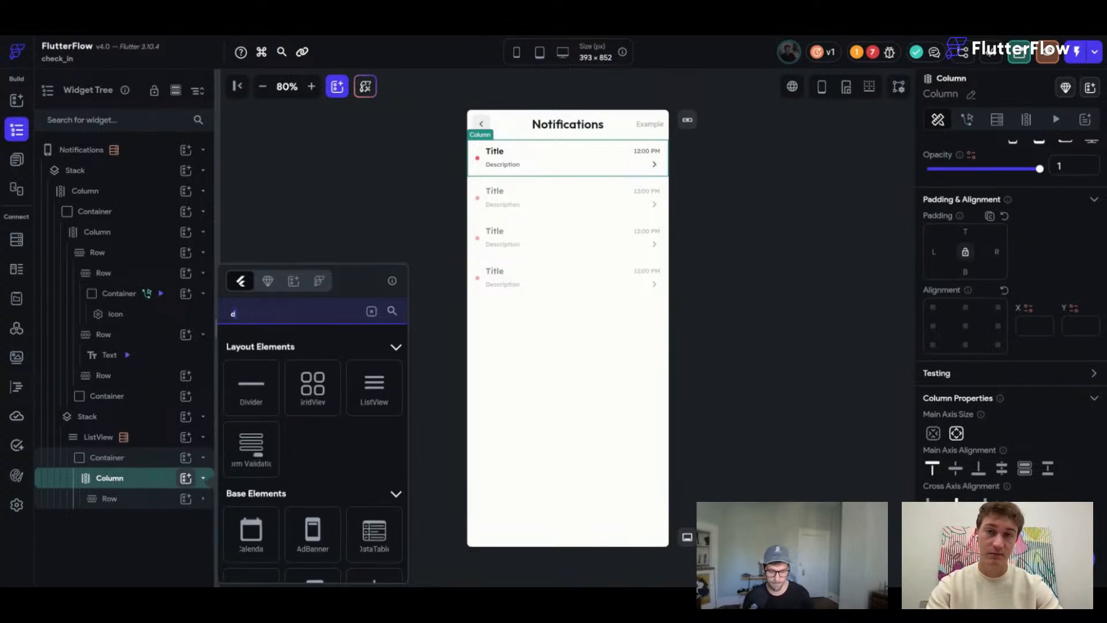
pyautogui.write('ivid')
pyautogui.press('Return')
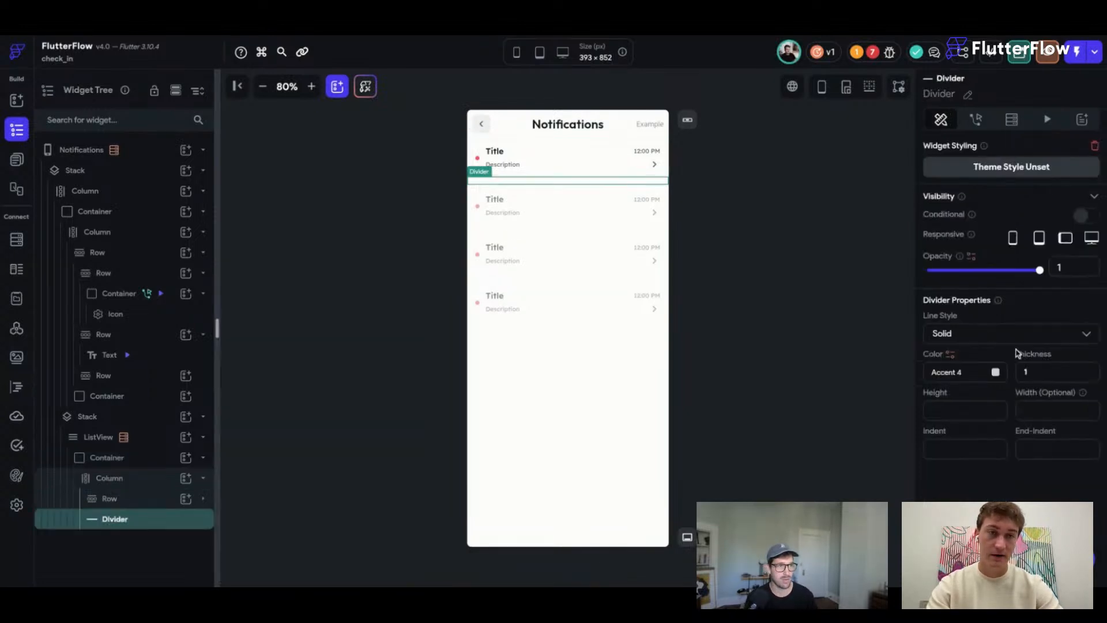
pyautogui.click(995, 372)
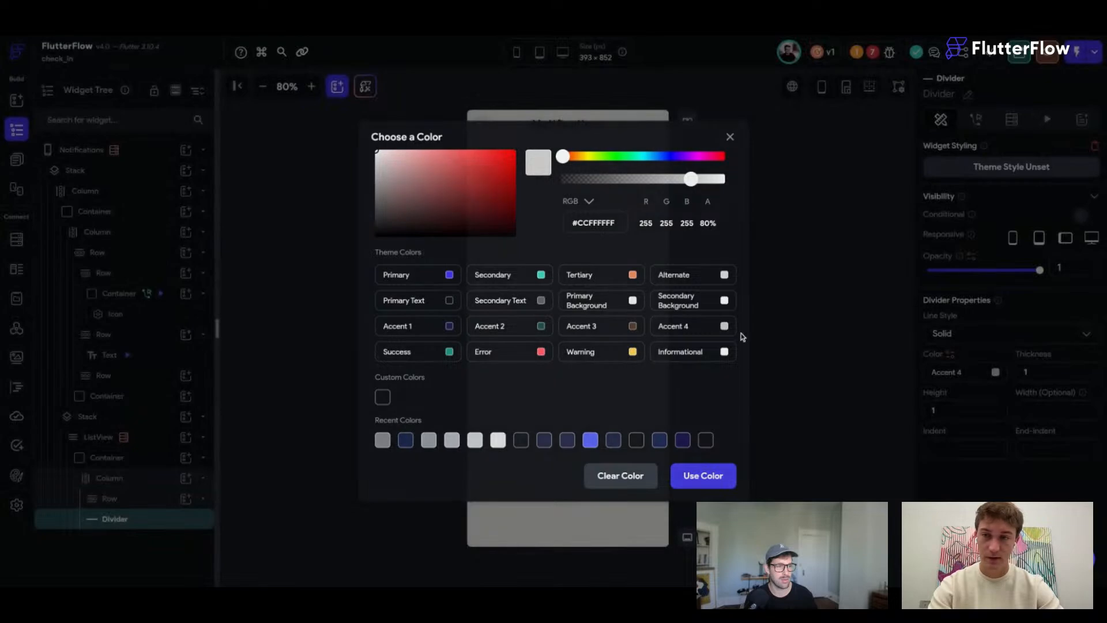
pyautogui.click(790, 344)
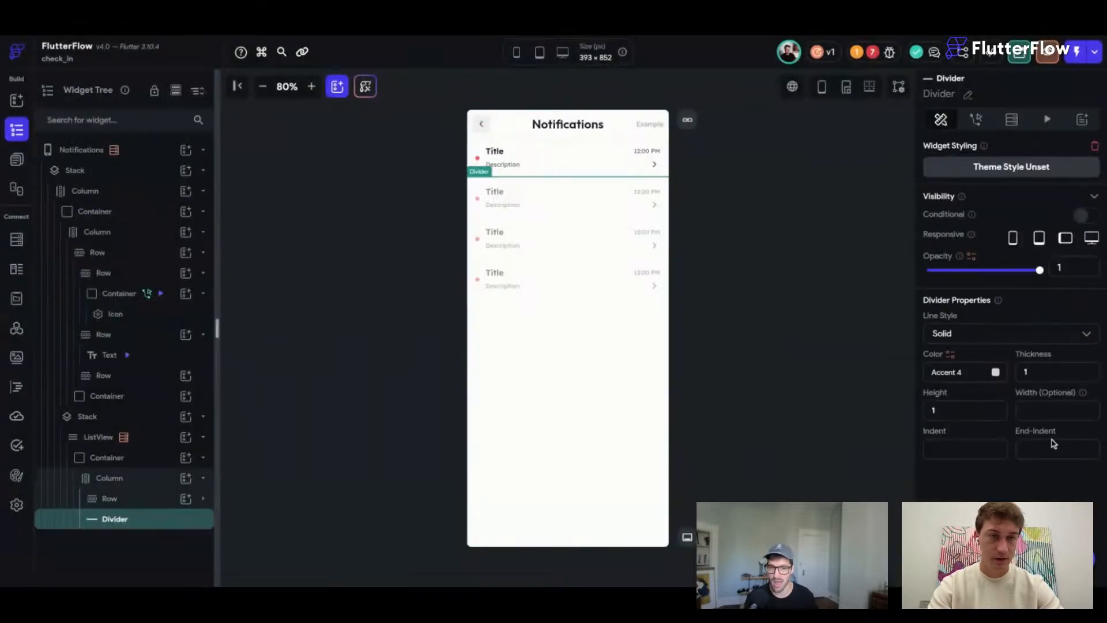
pyautogui.click(995, 372)
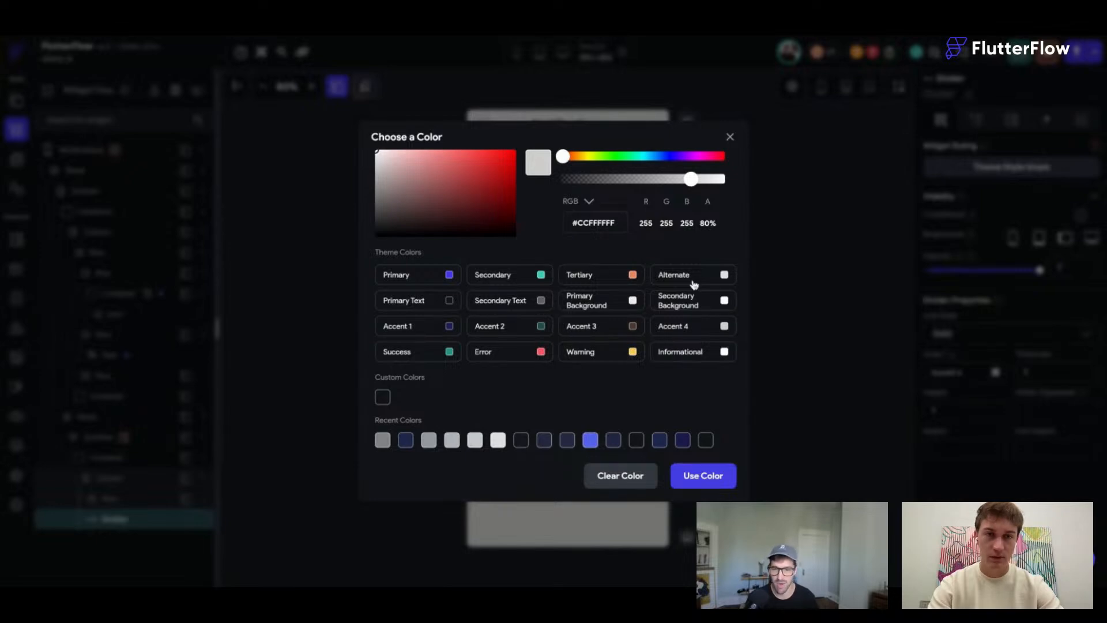
pyautogui.click(722, 275)
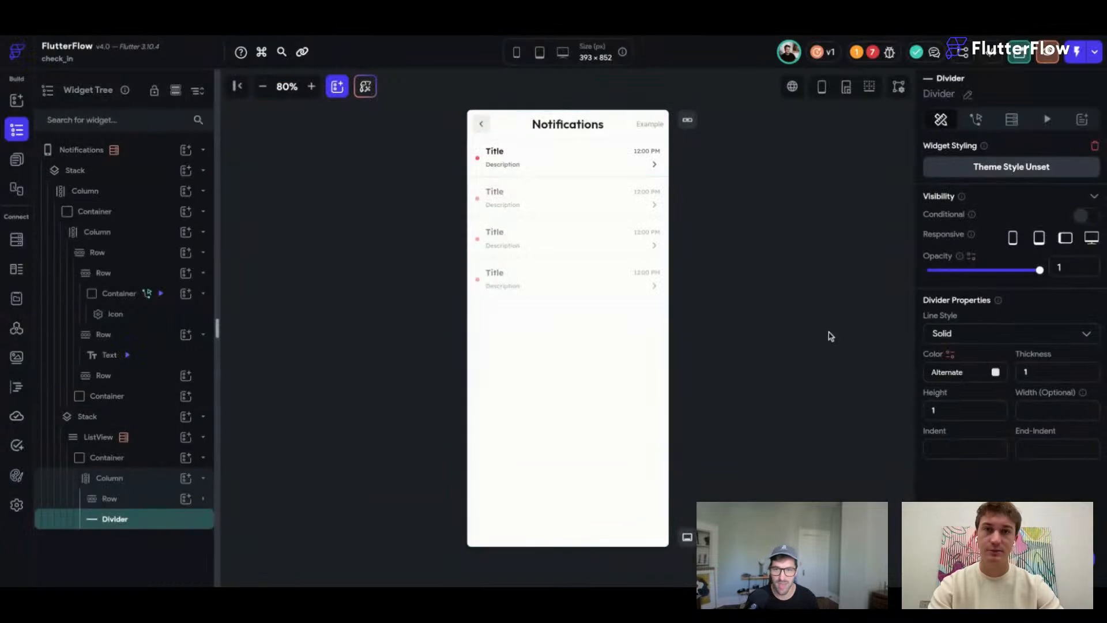
pyautogui.click(828, 332)
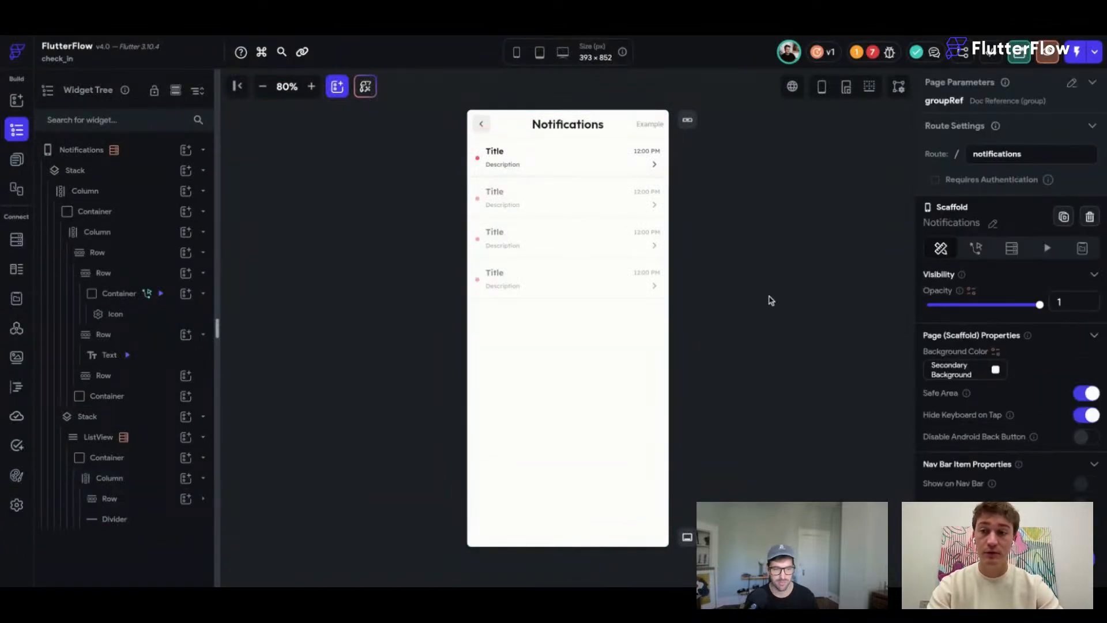
# Replace the ListView's dynamic child with the item Column, then begin binding the Title text.
pyautogui.click(111, 477)
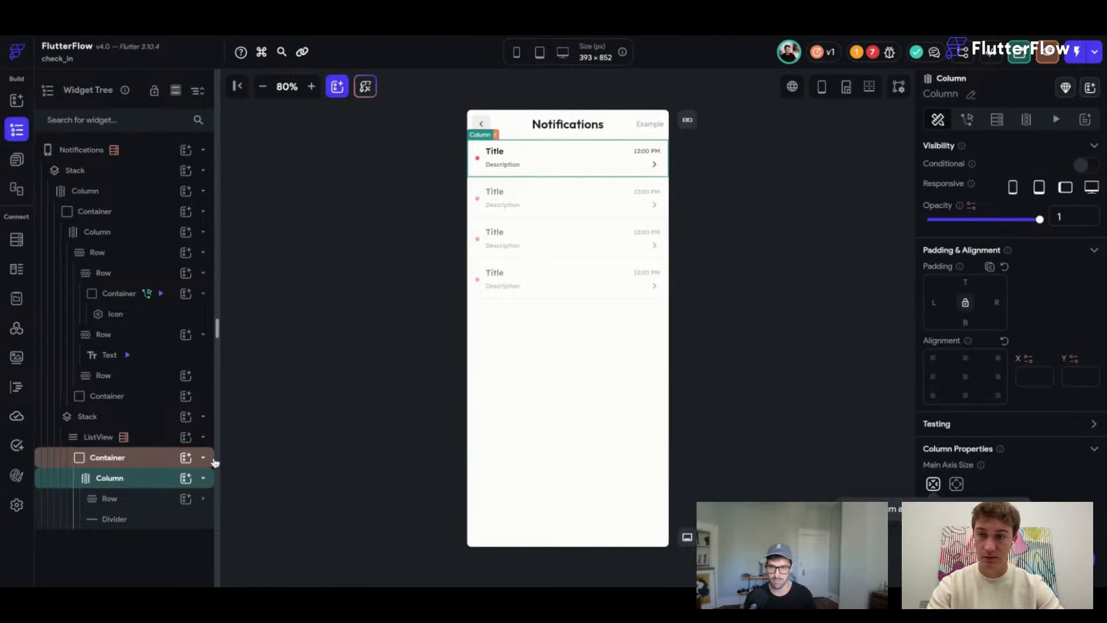
pyautogui.click(186, 438)
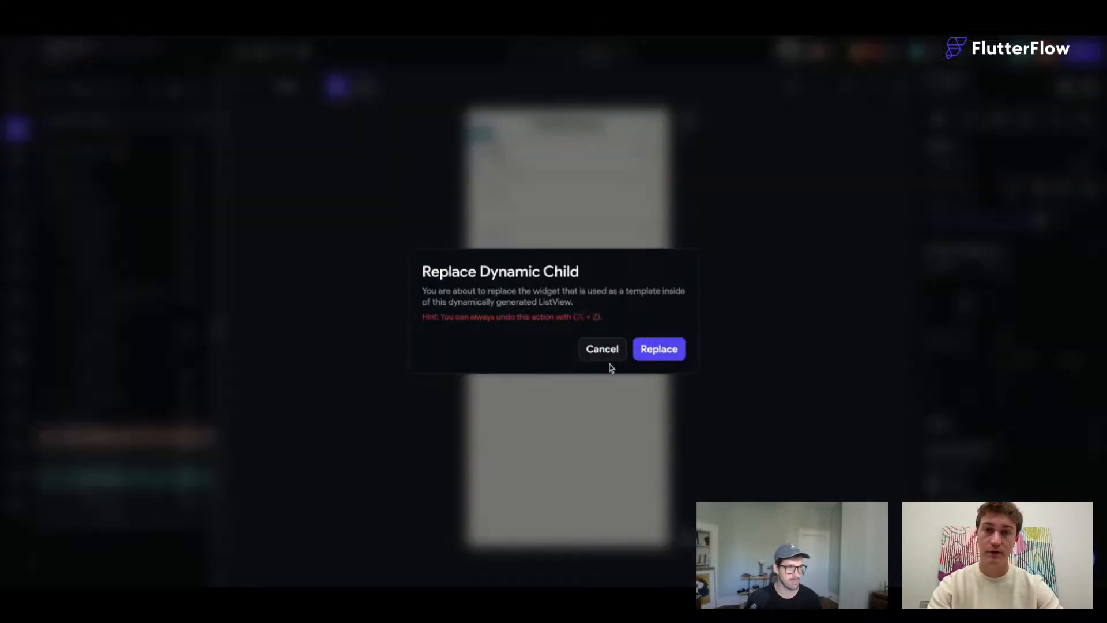
pyautogui.click(658, 349)
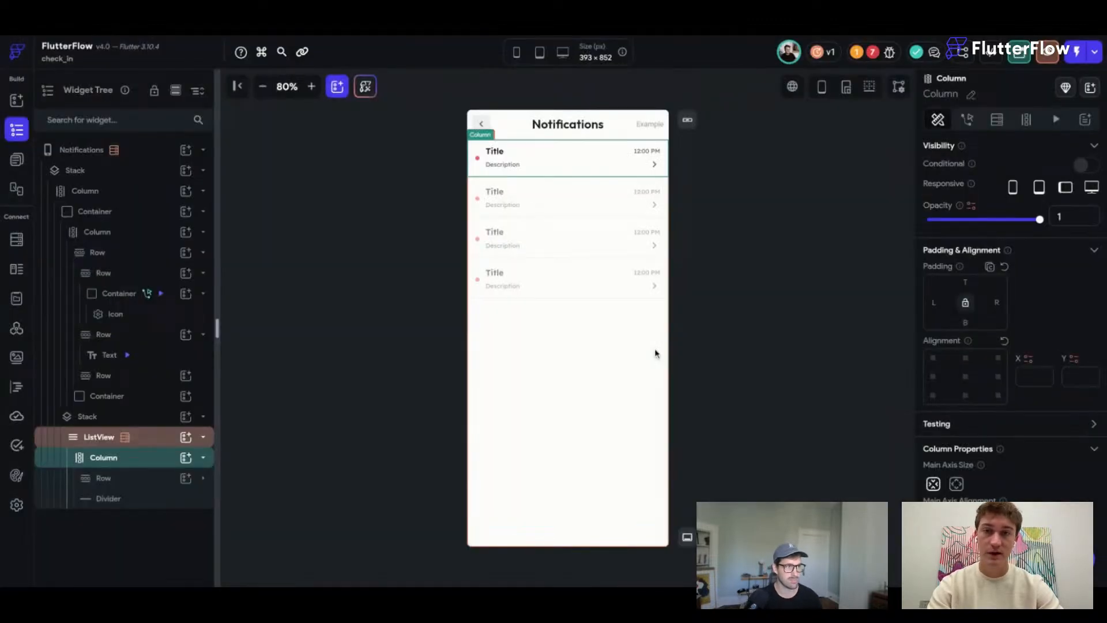
pyautogui.click(787, 173)
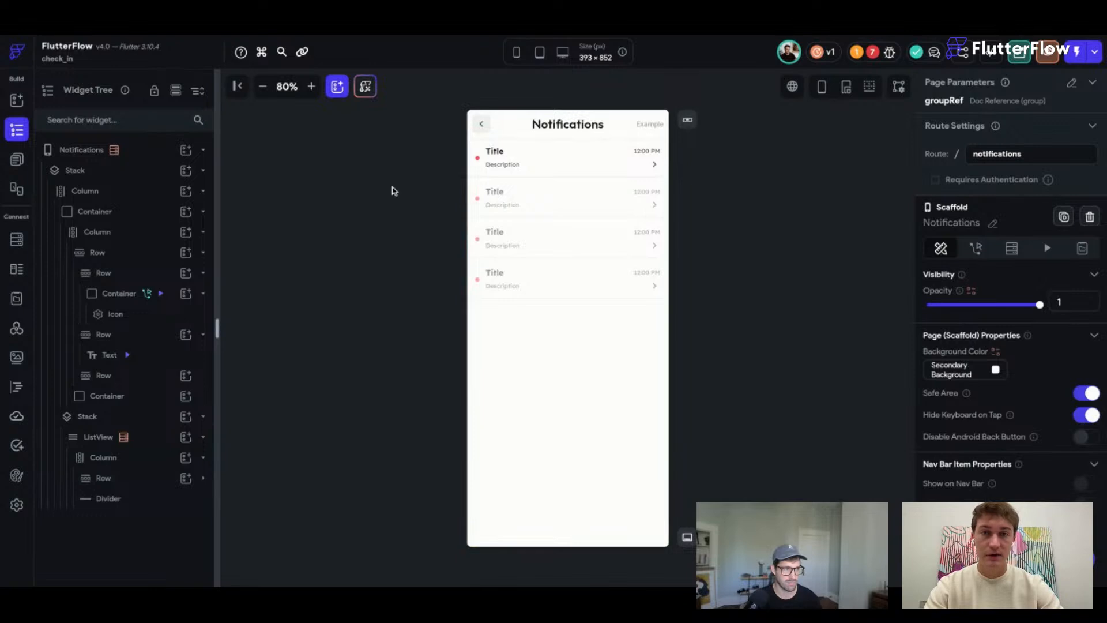
pyautogui.click(491, 153)
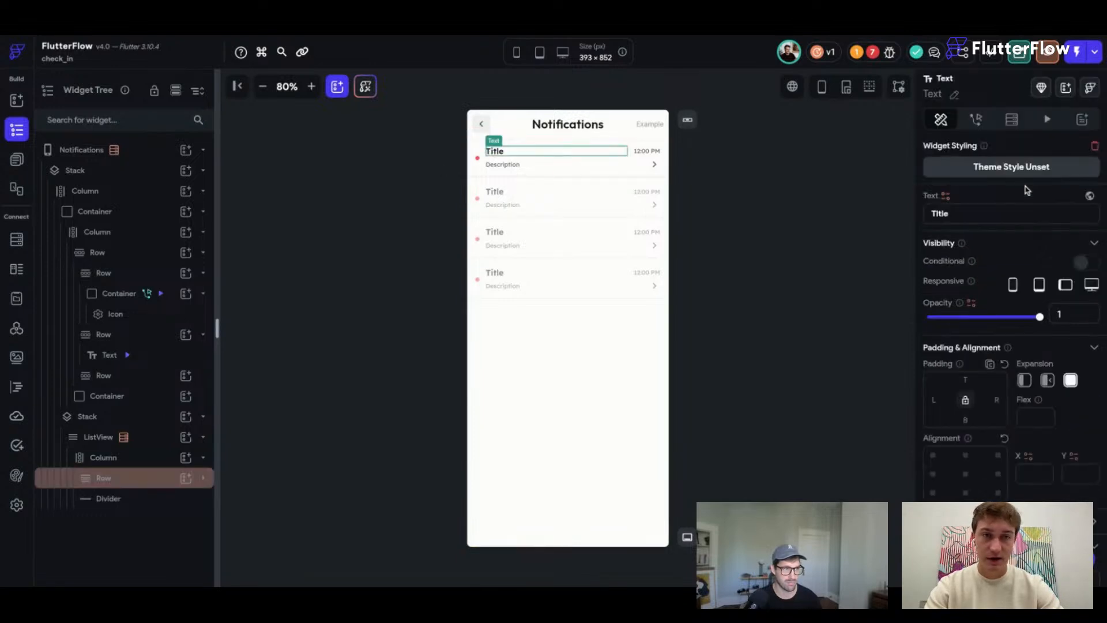
pyautogui.click(945, 195)
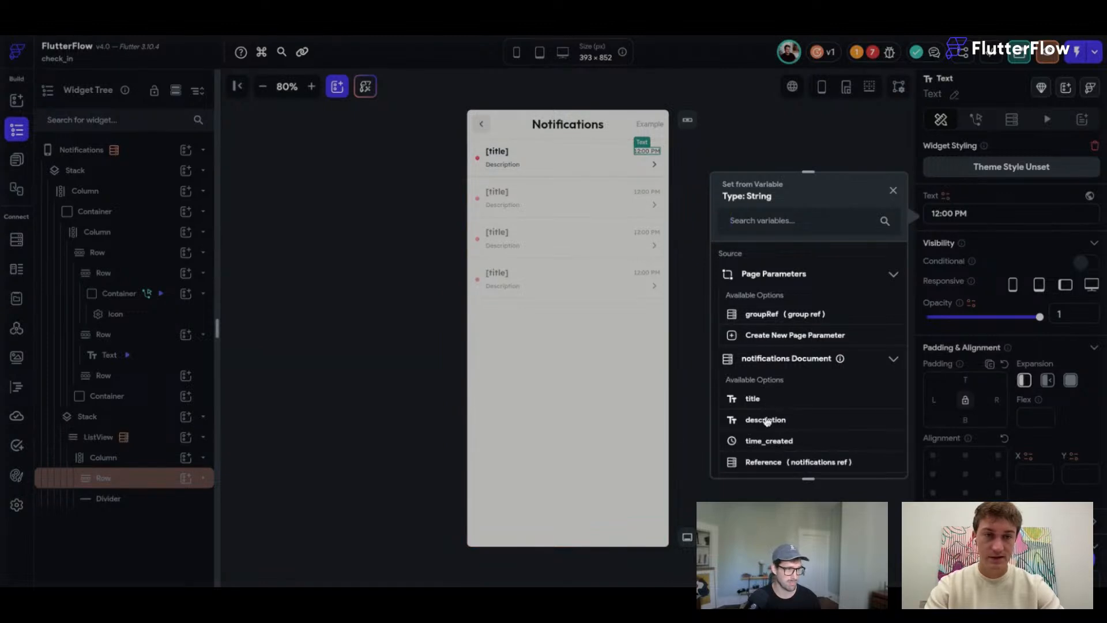
# Bind the time text to time_created using the jm DateTime format.
pyautogui.click(769, 441)
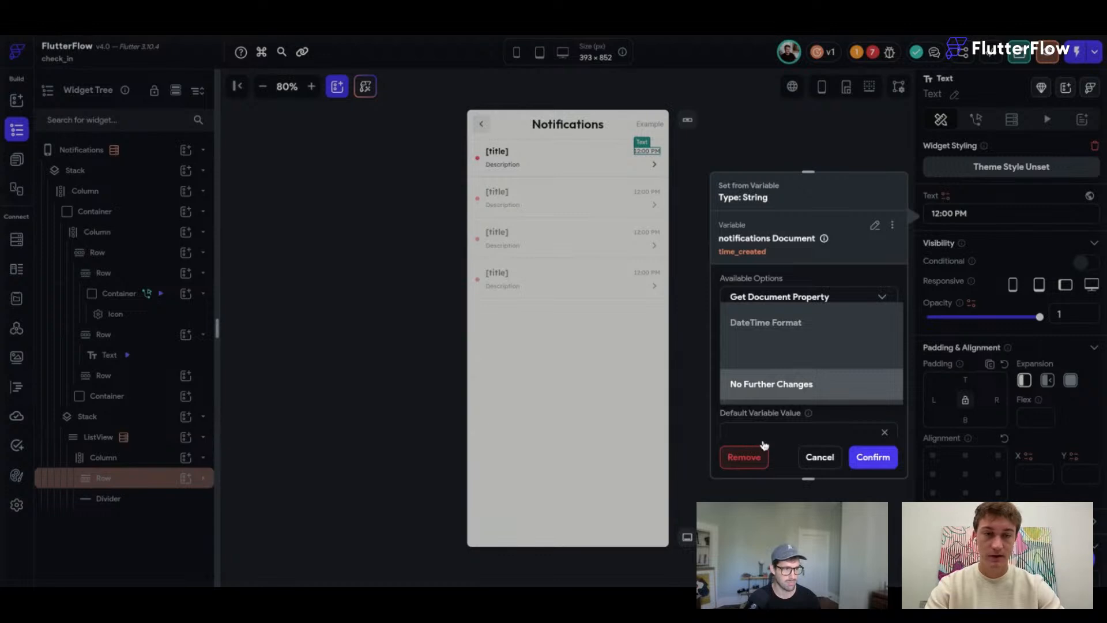
pyautogui.click(784, 322)
pyautogui.scroll(-2, 813, 412)
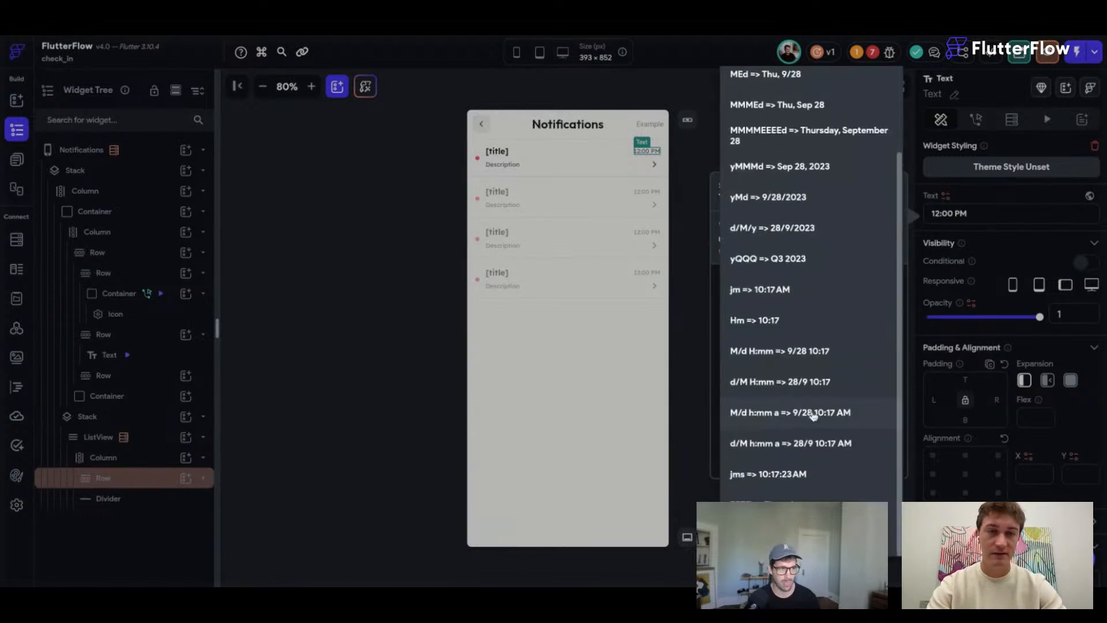
pyautogui.click(813, 289)
pyautogui.scroll(-2, 857, 396)
pyautogui.click(874, 458)
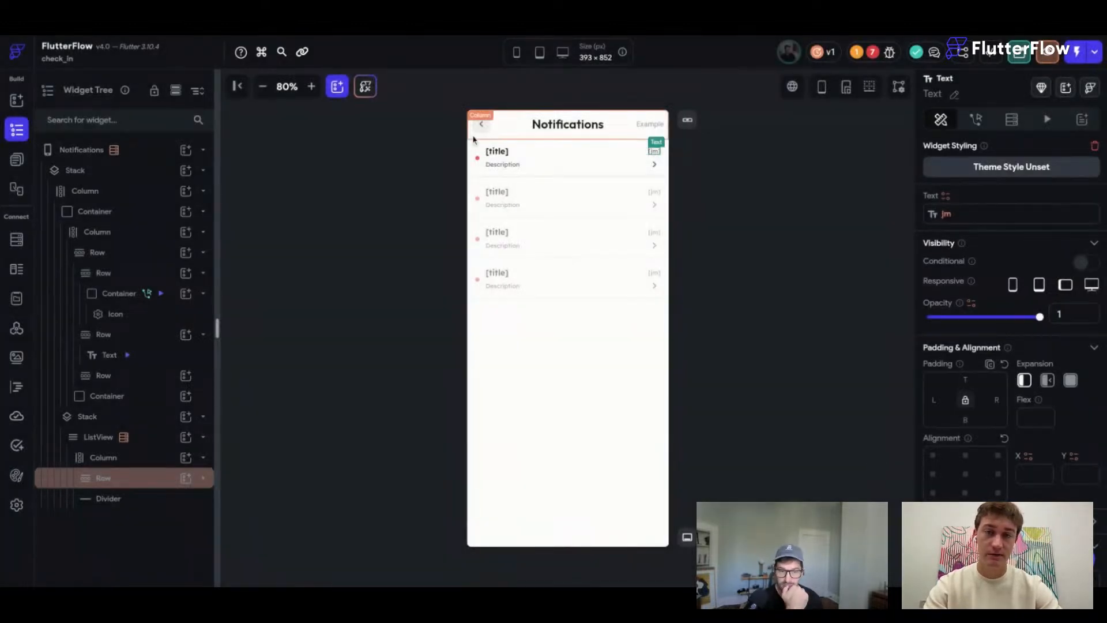
# Bind the Description text to the notification document's description field.
pyautogui.click(502, 164)
pyautogui.click(946, 197)
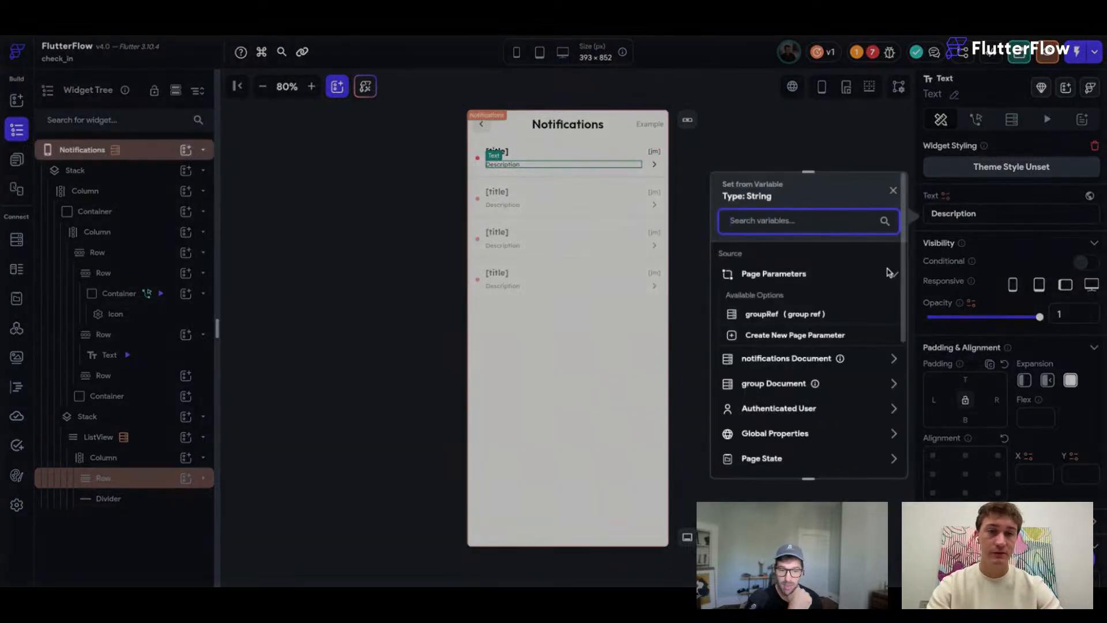
pyautogui.click(779, 358)
pyautogui.click(830, 424)
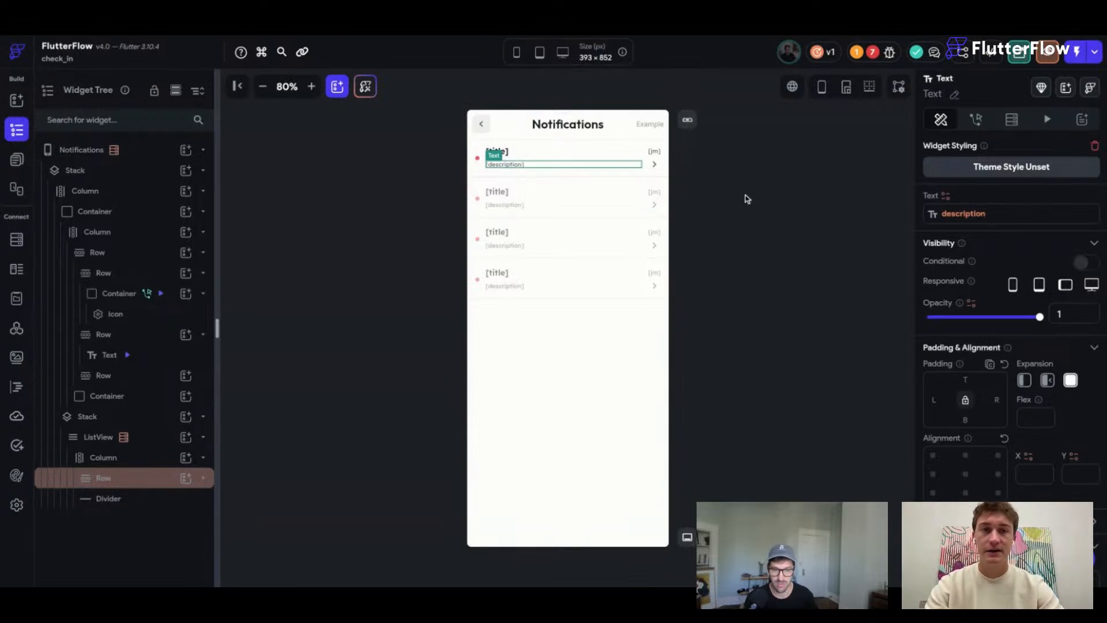
pyautogui.click(717, 195)
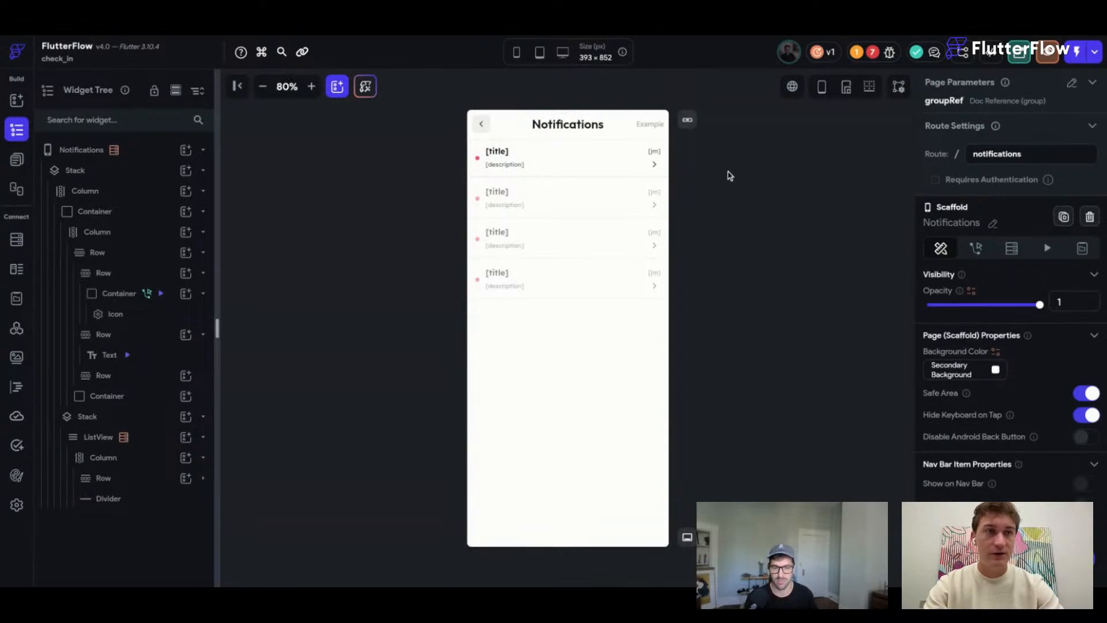
# Remove the groupRef page parameter from the Notifications page.
pyautogui.click(975, 248)
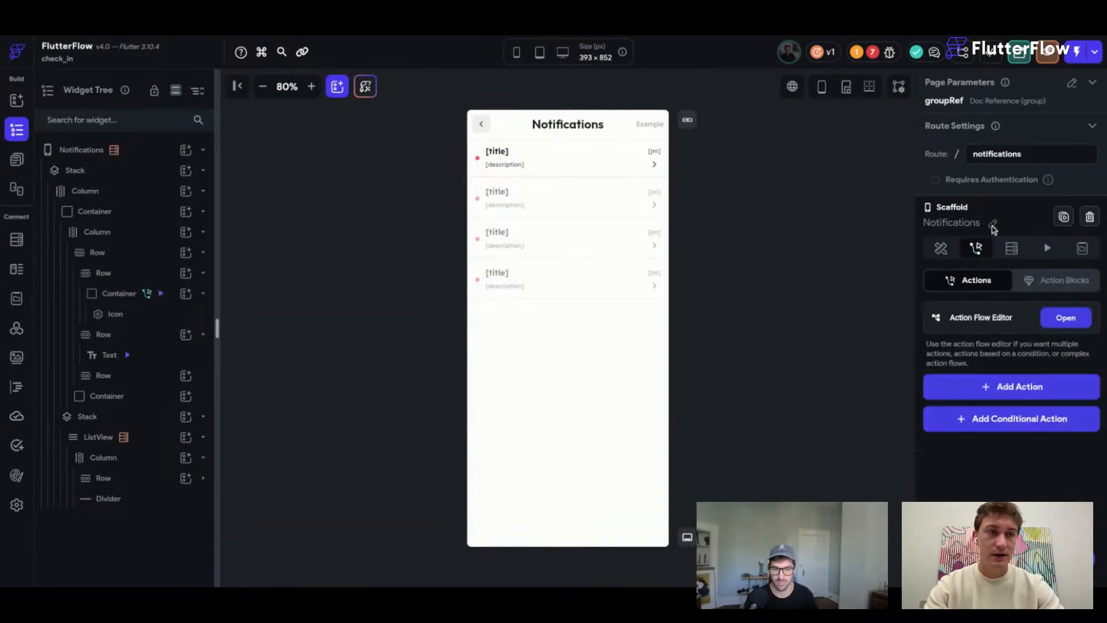
pyautogui.click(1071, 84)
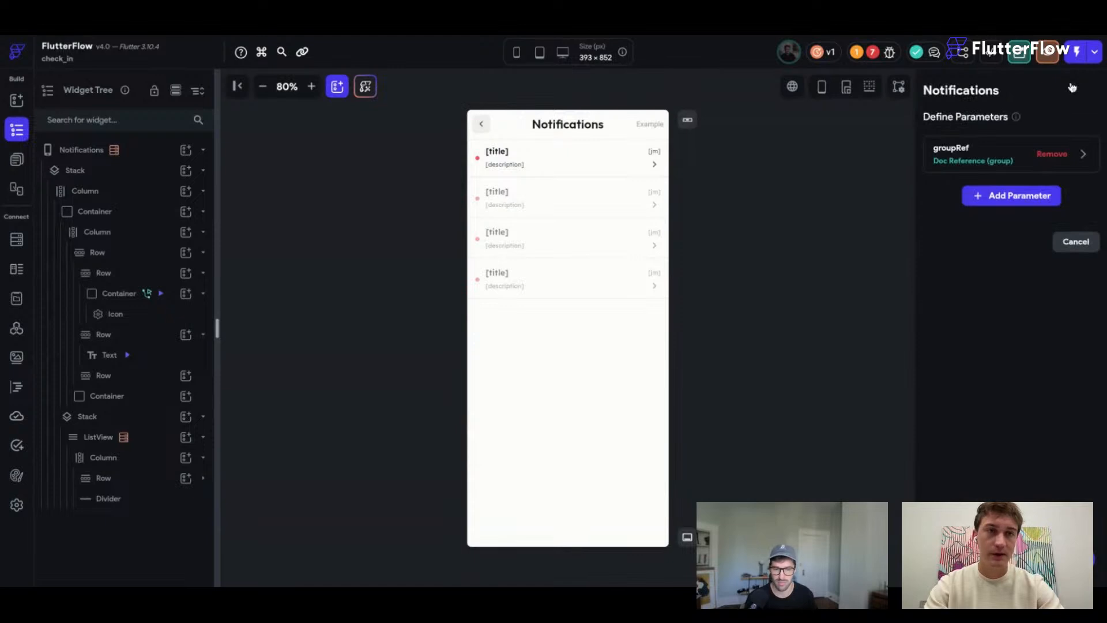
pyautogui.click(1051, 154)
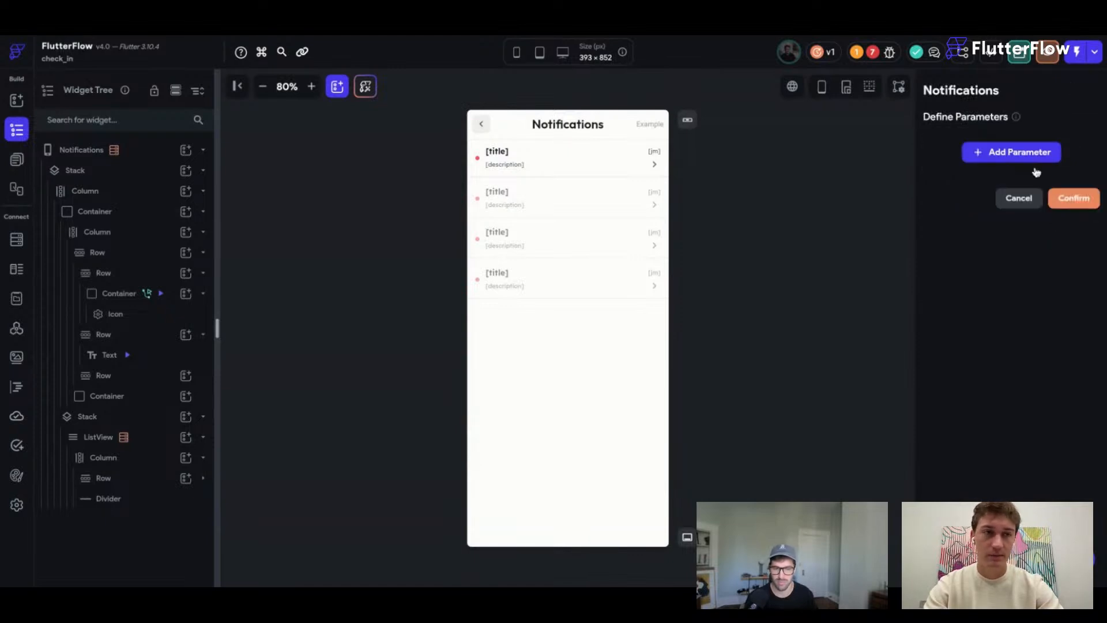
pyautogui.click(1068, 198)
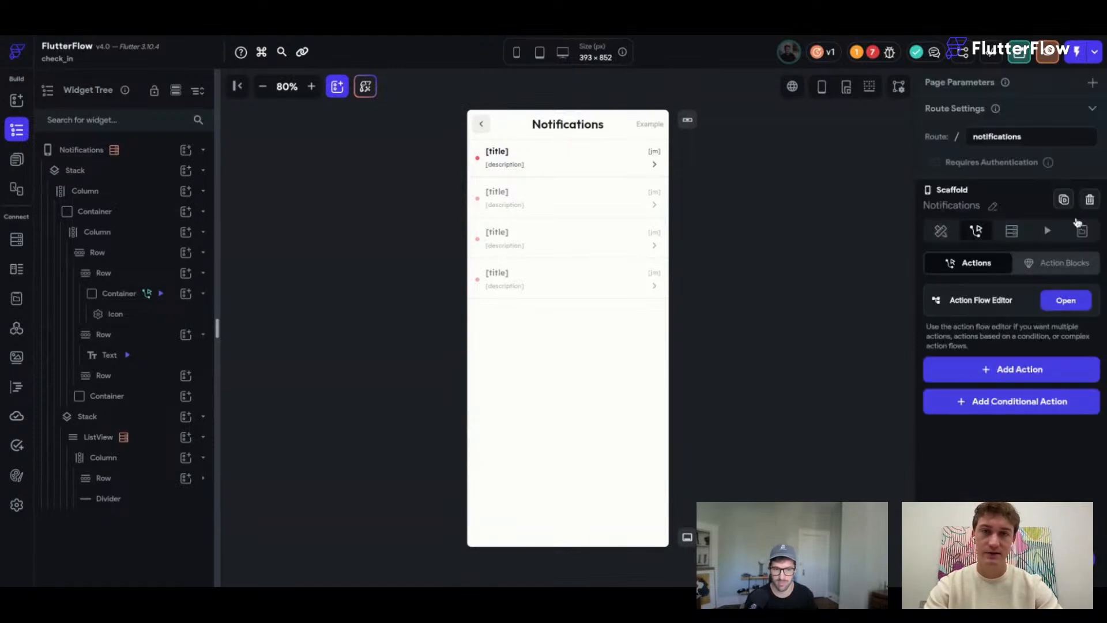
# Check the back button's Navigate Back action and Project Issues, then show the pages list.
pyautogui.click(1011, 231)
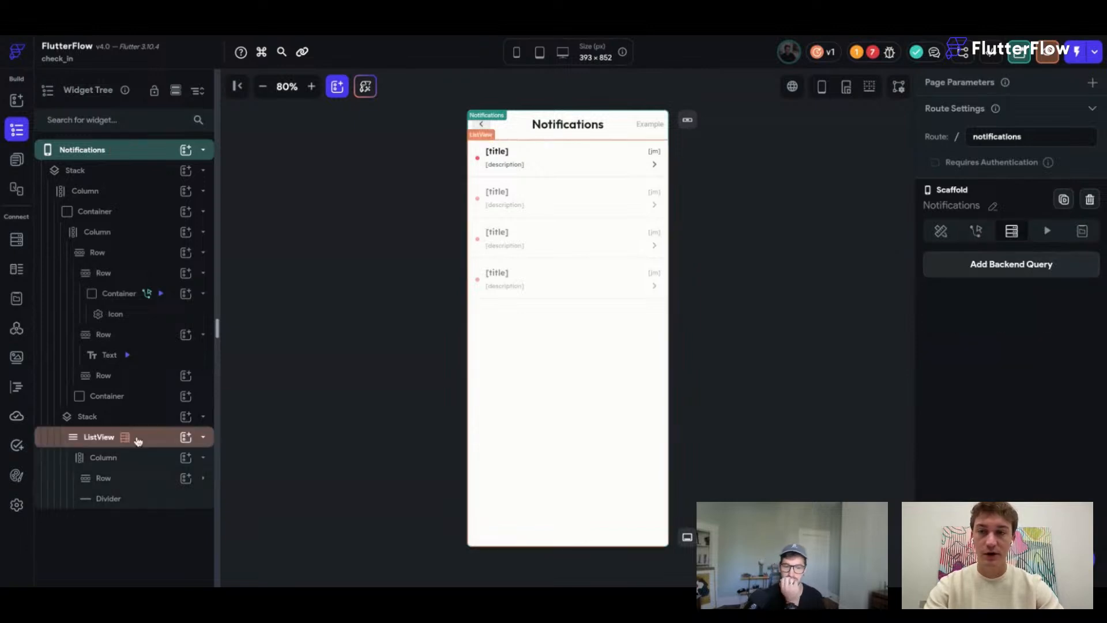
pyautogui.click(138, 294)
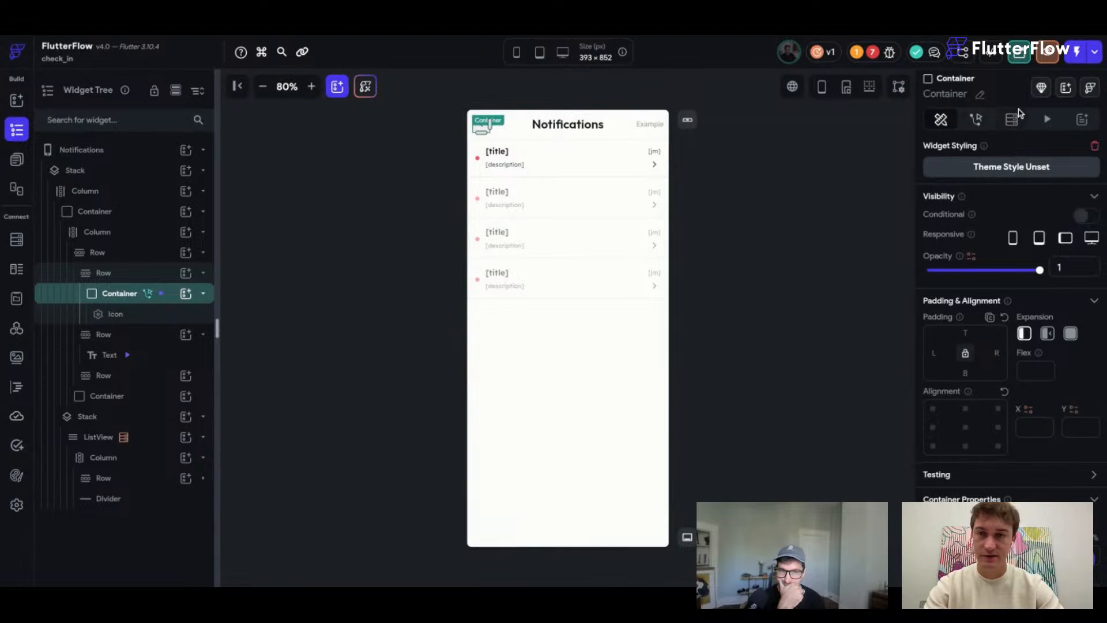
pyautogui.click(976, 119)
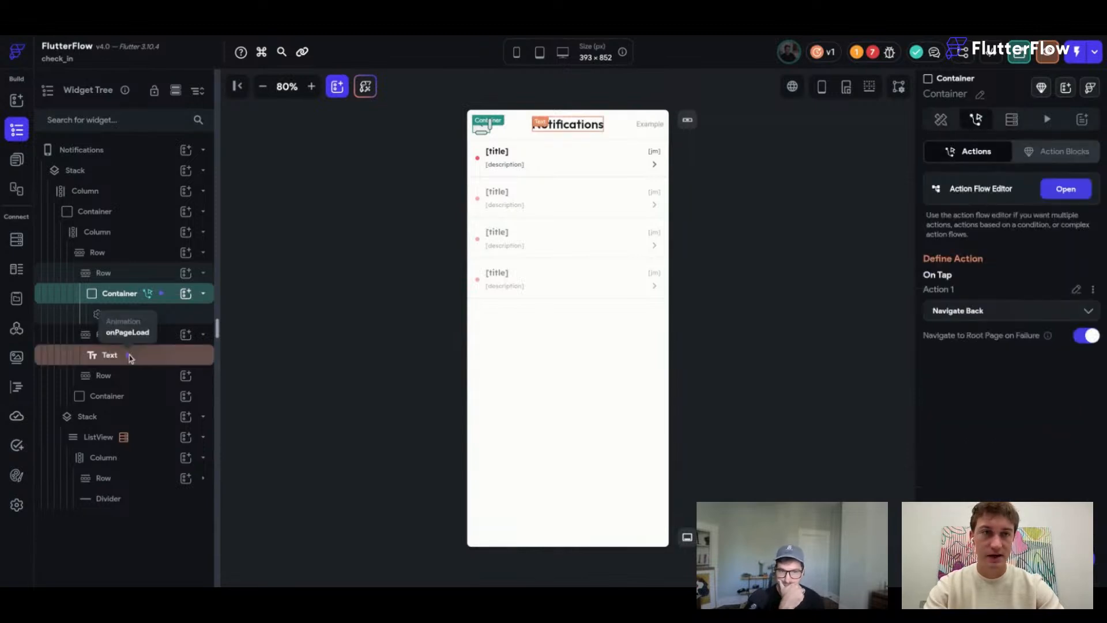
pyautogui.click(882, 52)
pyautogui.click(882, 52)
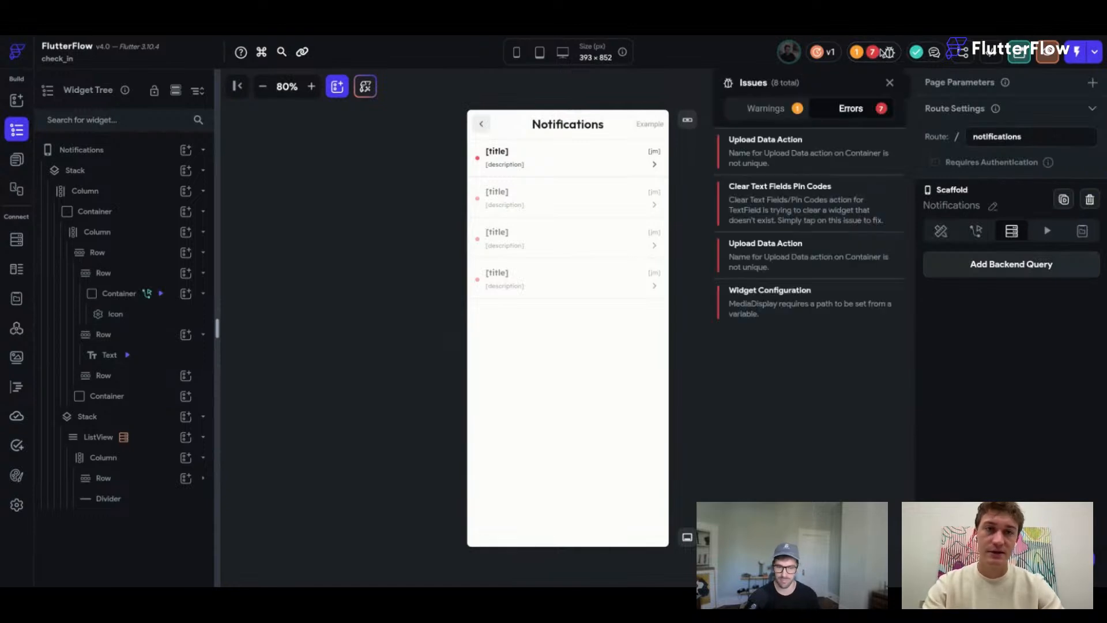
pyautogui.click(808, 370)
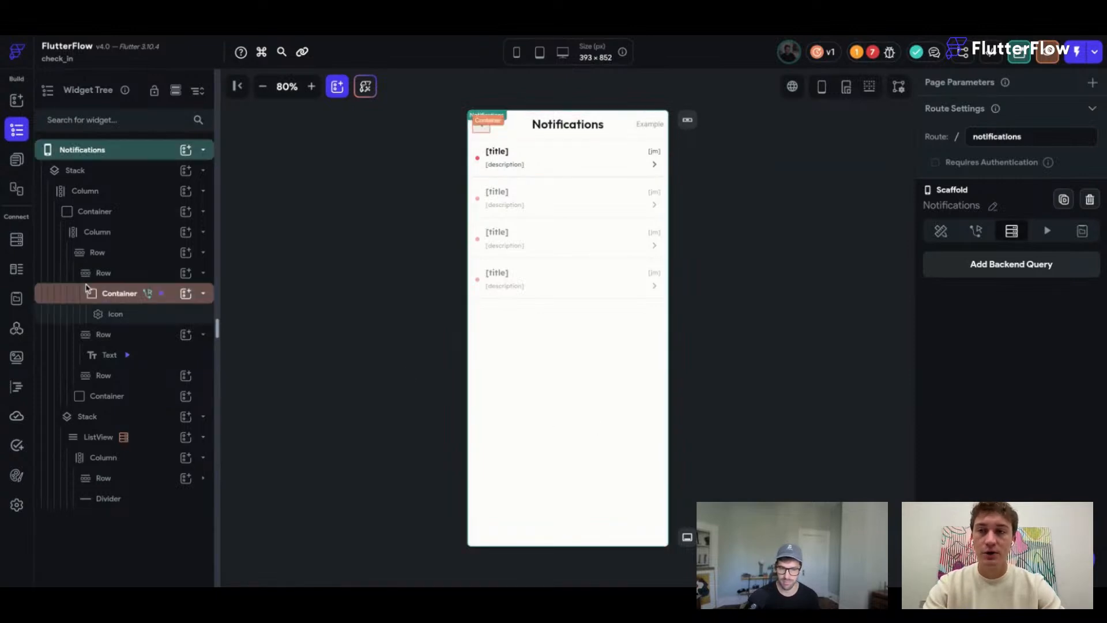
pyautogui.click(18, 162)
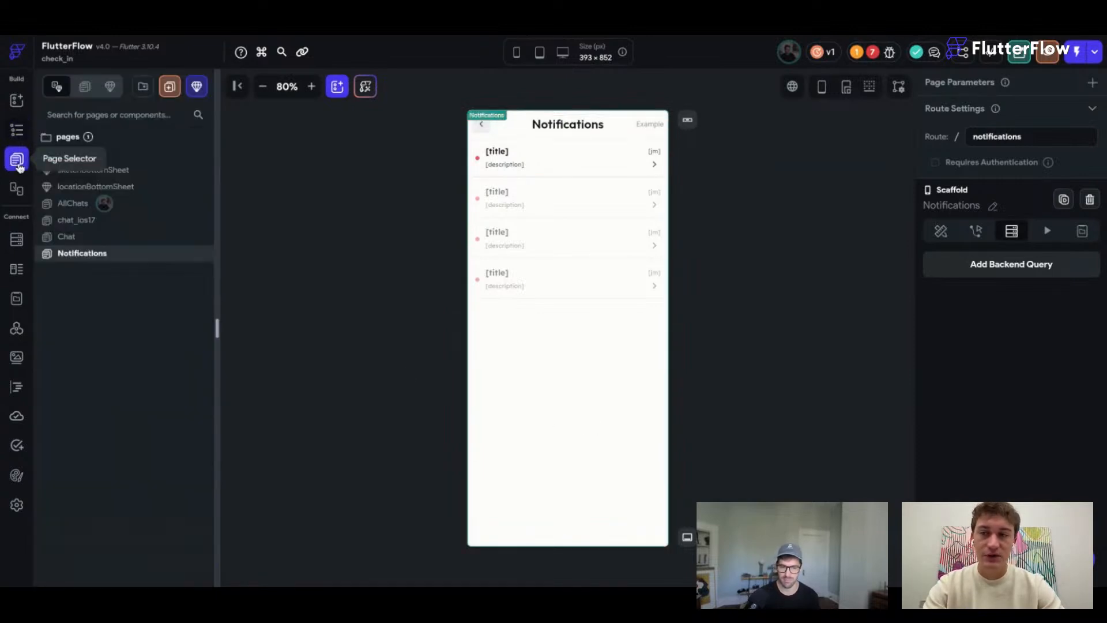
# On AllChats, delete the message bar's container and column.
pyautogui.click(74, 203)
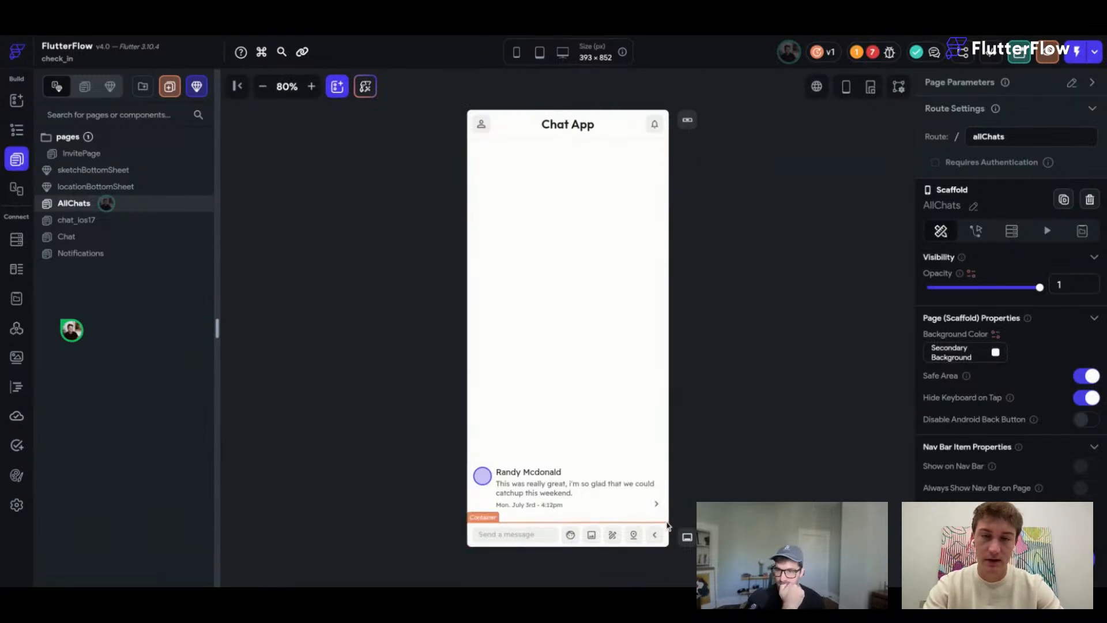
pyautogui.click(668, 526)
pyautogui.press('Delete')
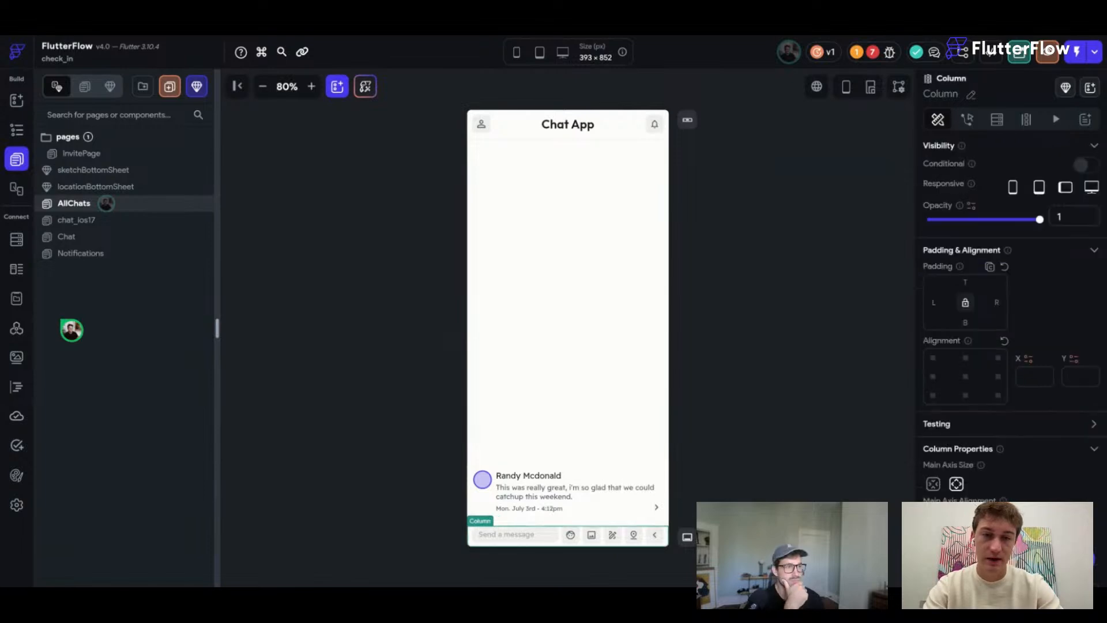
pyautogui.press('Delete')
pyautogui.press('Delete')
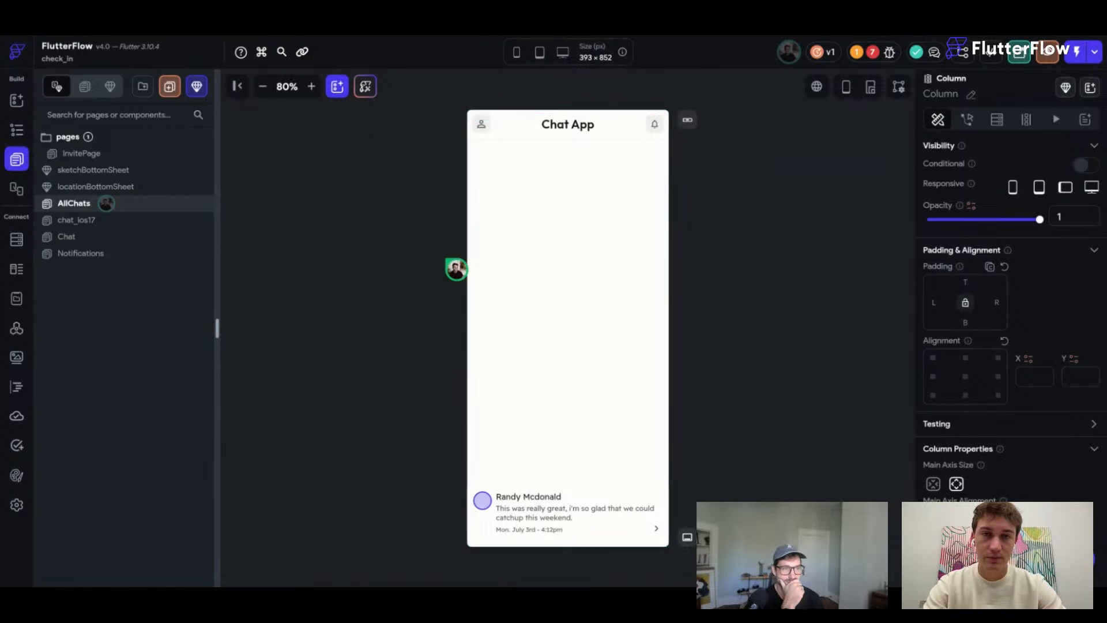
pyautogui.click(644, 487)
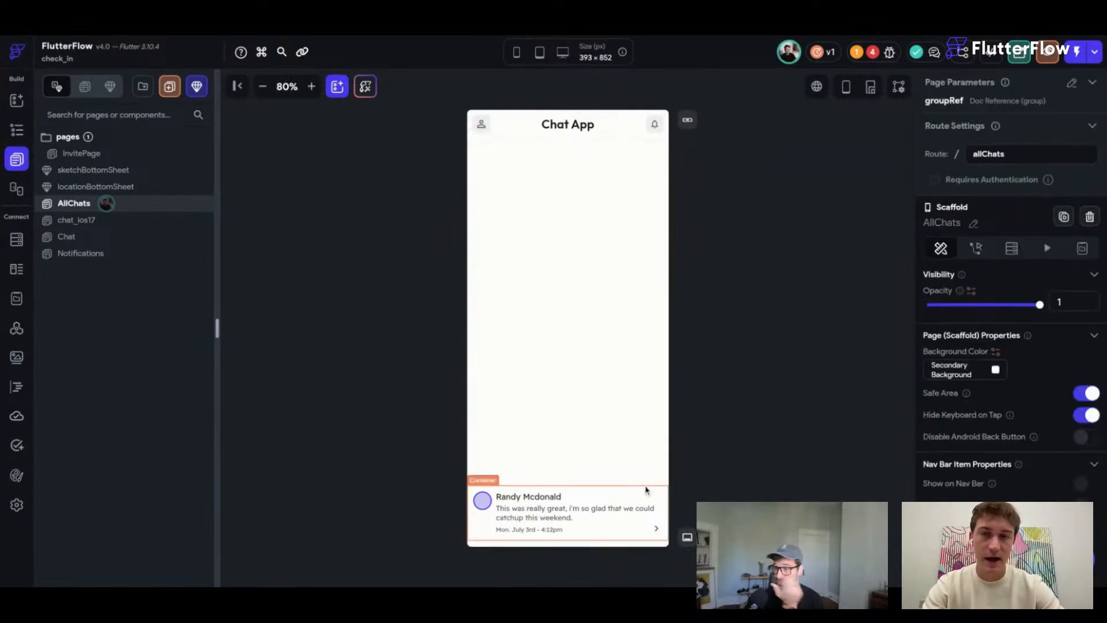
# Switch off the chat ListView's reverse toggle so it starts at the top.
pyautogui.click(646, 489)
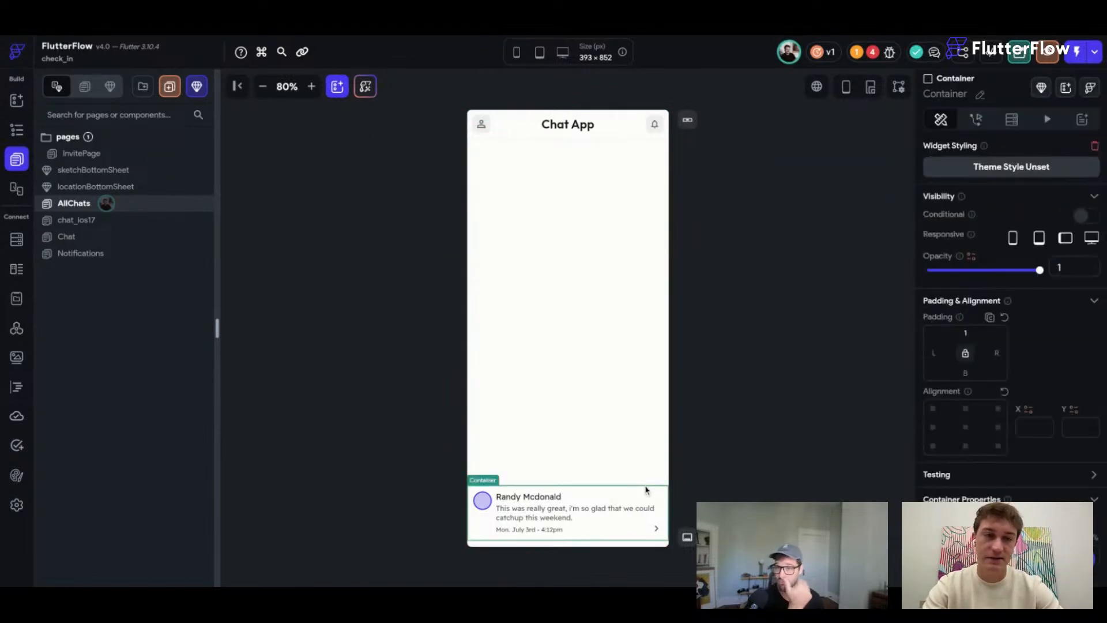
pyautogui.click(623, 413)
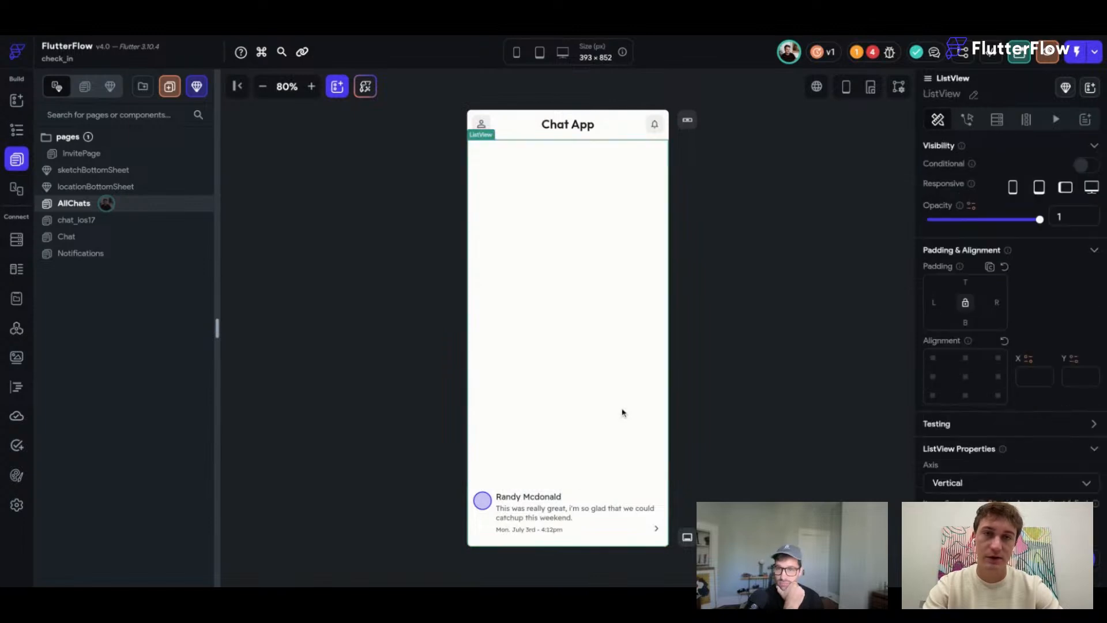
pyautogui.scroll(-2, 1010, 357)
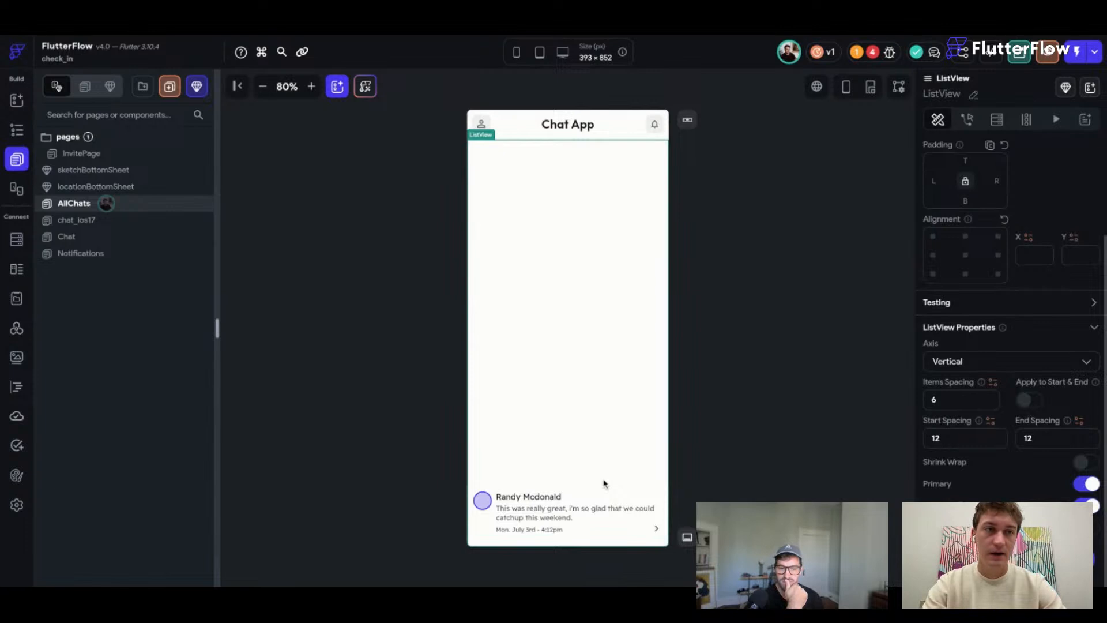
pyautogui.click(1087, 506)
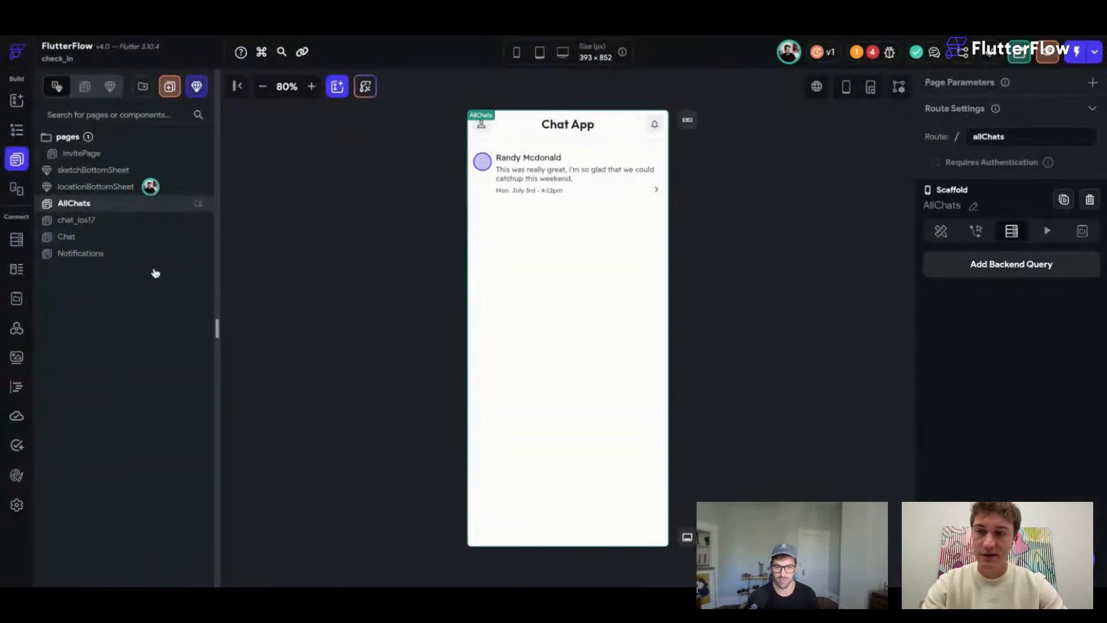
# Set the Entry Page to AllChats in App Details and go back to the AllChats editor.
pyautogui.click(17, 504)
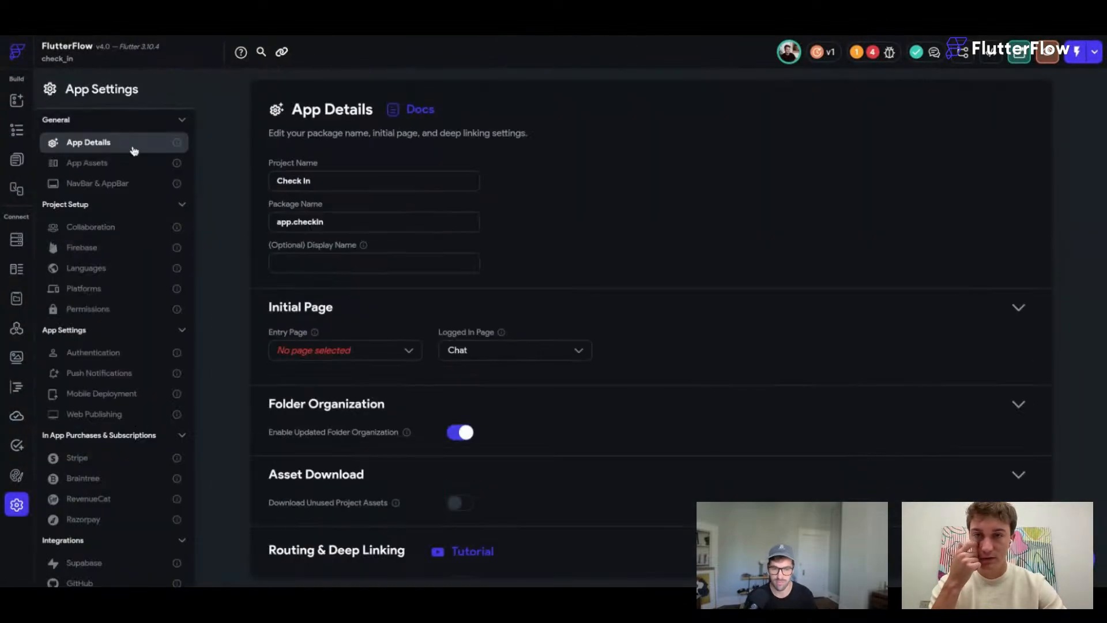
pyautogui.click(332, 350)
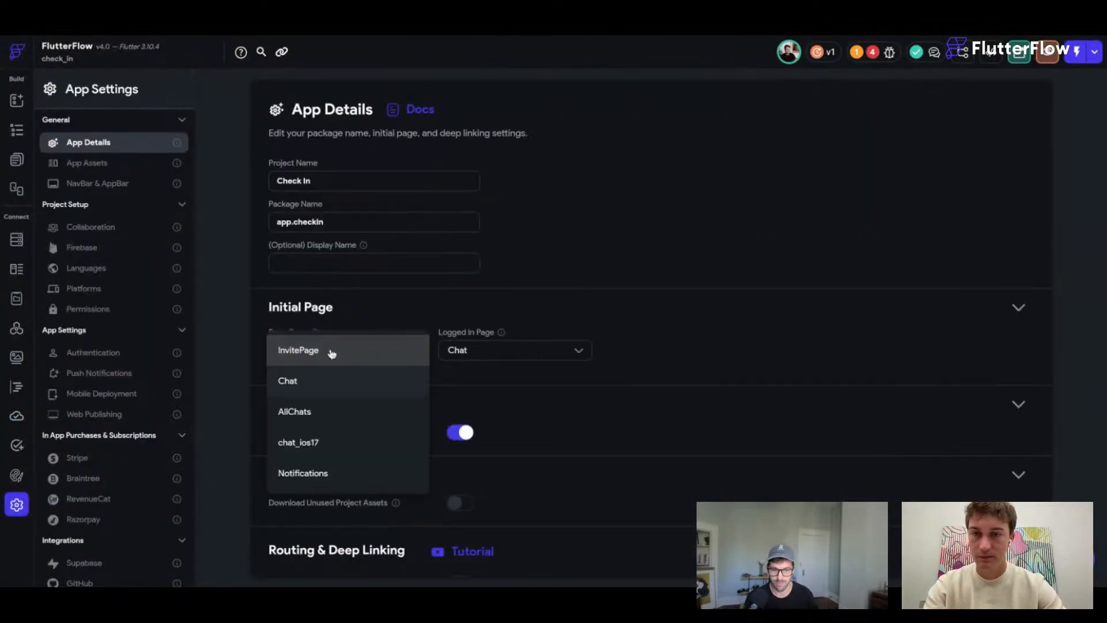
pyautogui.click(329, 412)
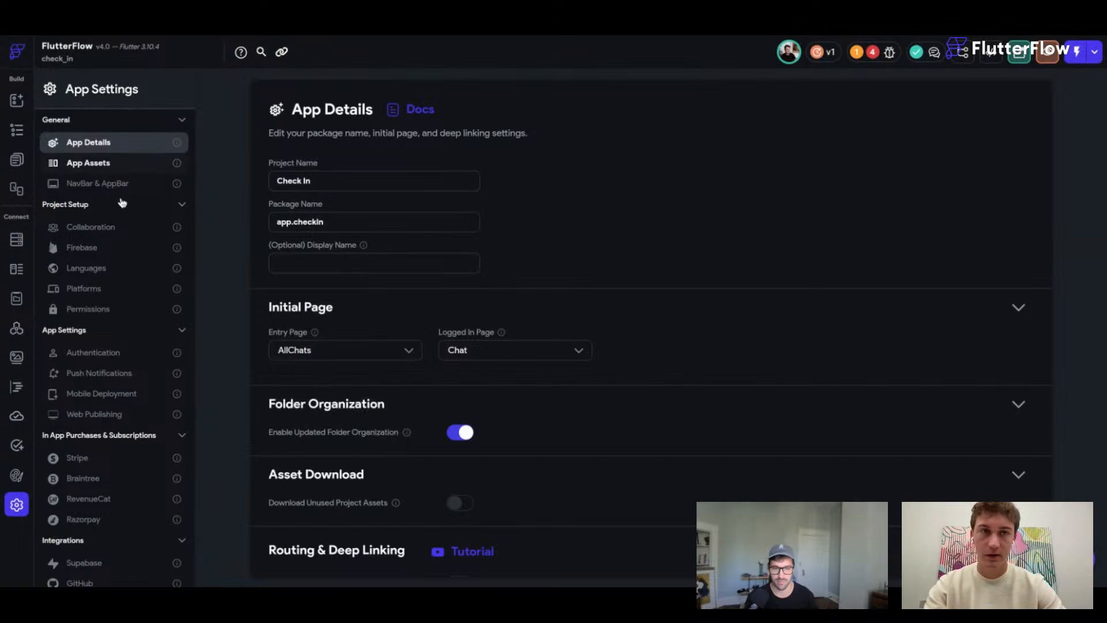
pyautogui.click(16, 159)
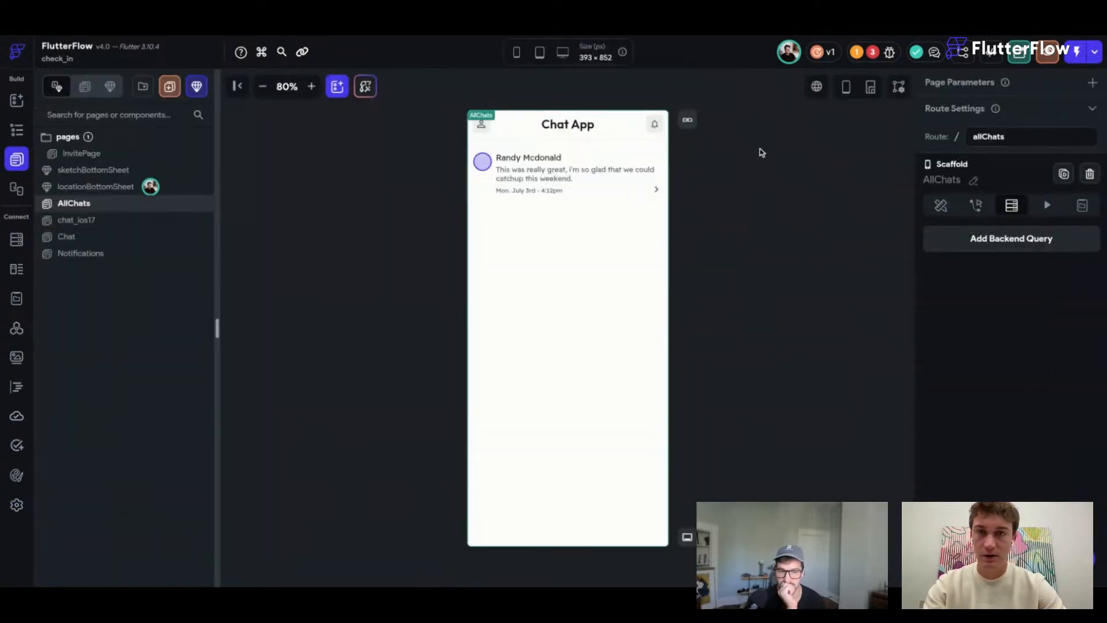
# Give the bell container an On Tap action that navigates to the Notifications page.
pyautogui.click(659, 132)
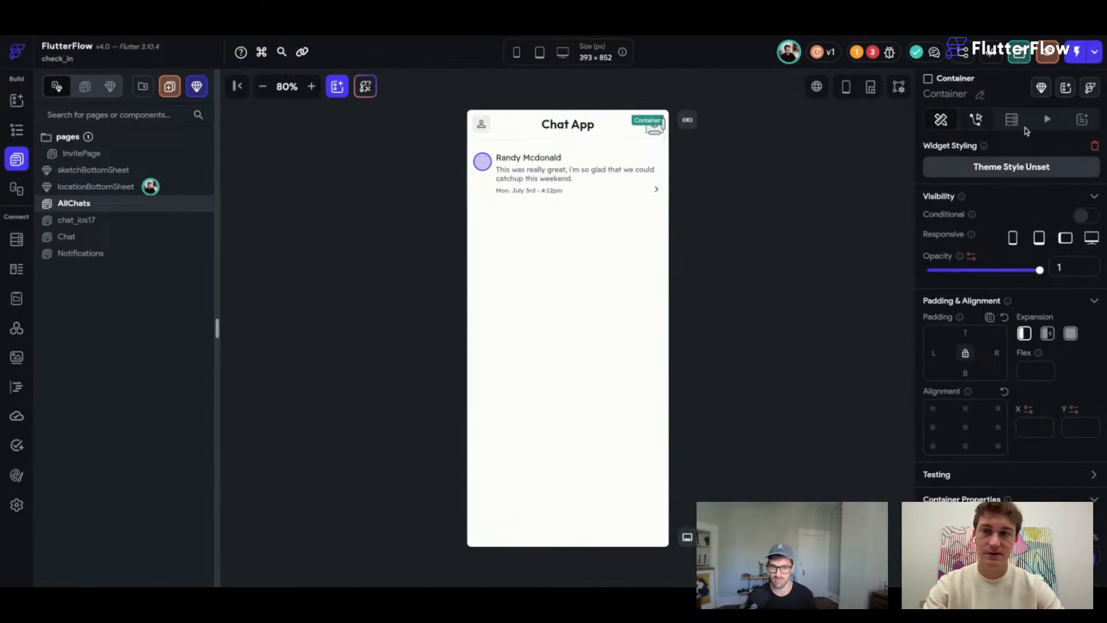
pyautogui.click(976, 120)
pyautogui.click(1012, 258)
pyautogui.click(950, 357)
pyautogui.write('notific')
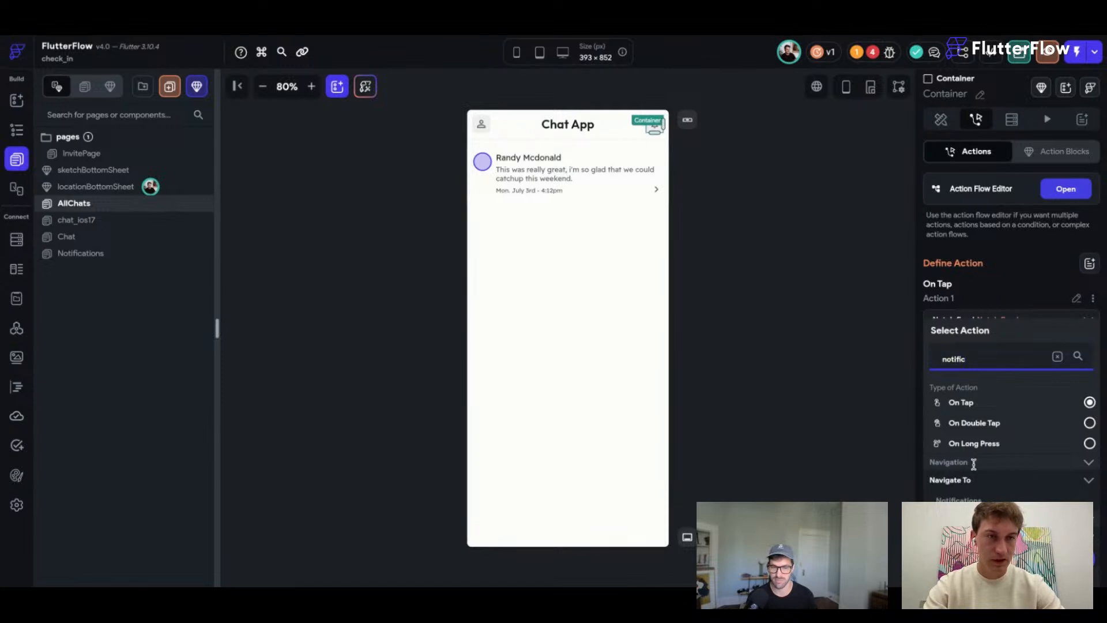
pyautogui.click(959, 500)
pyautogui.click(853, 276)
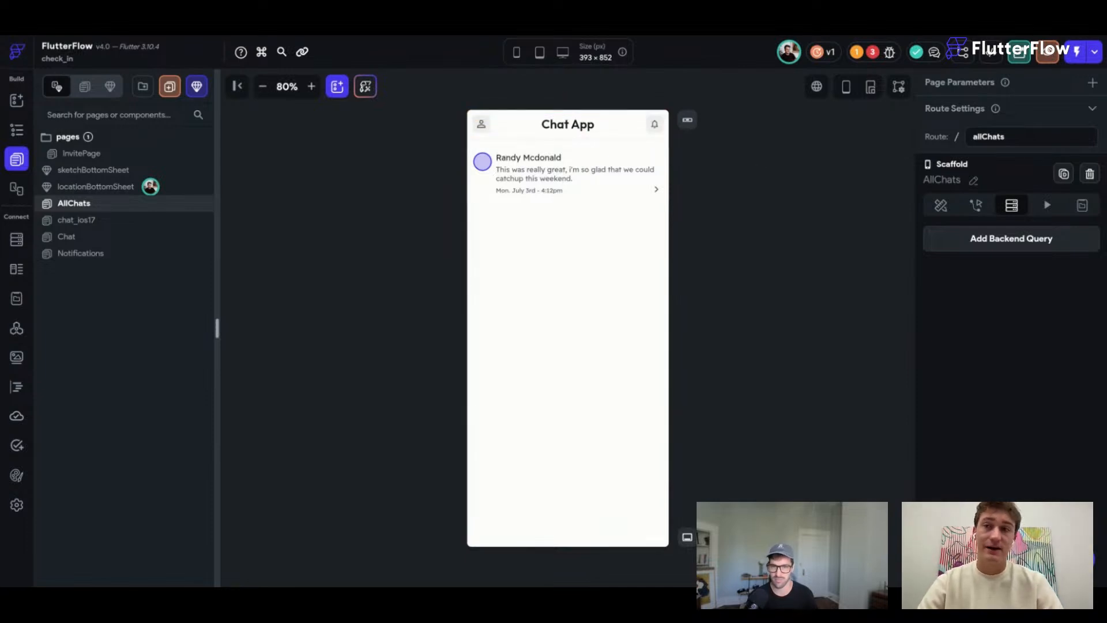
pyautogui.click(650, 134)
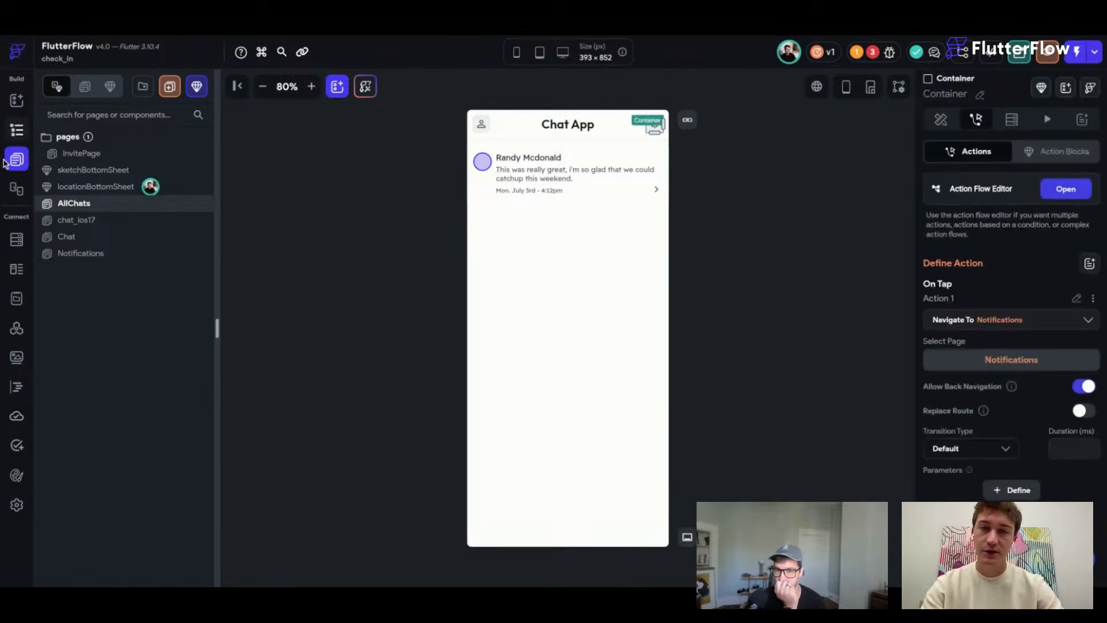
pyautogui.click(17, 128)
pyautogui.click(19, 104)
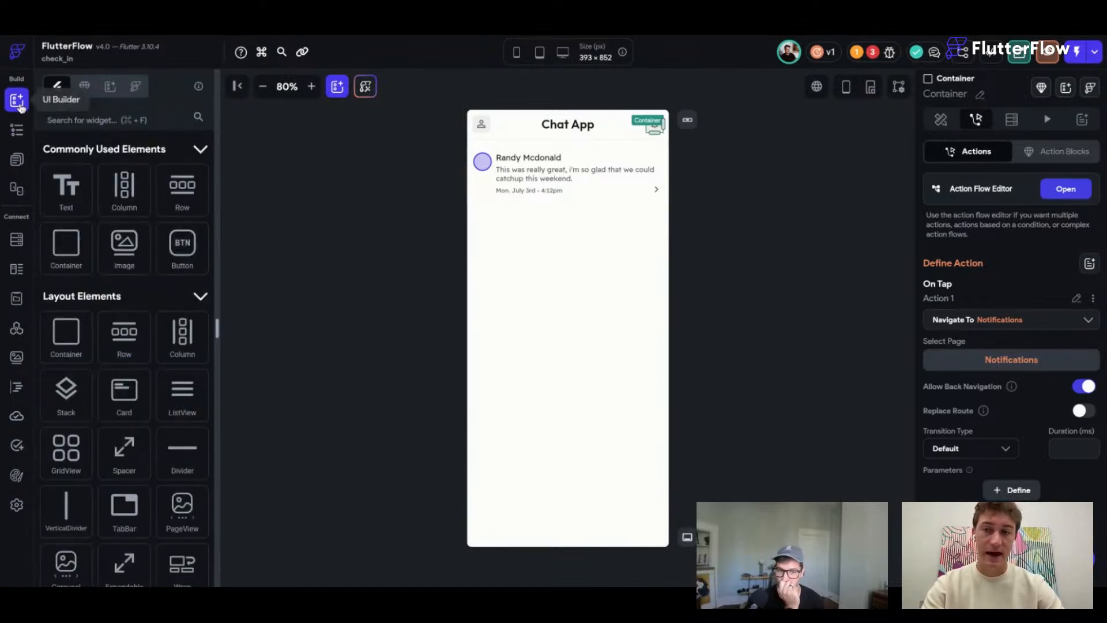
# Wrap the bell container in a Stack and add a new dot Container inside it.
pyautogui.click(17, 129)
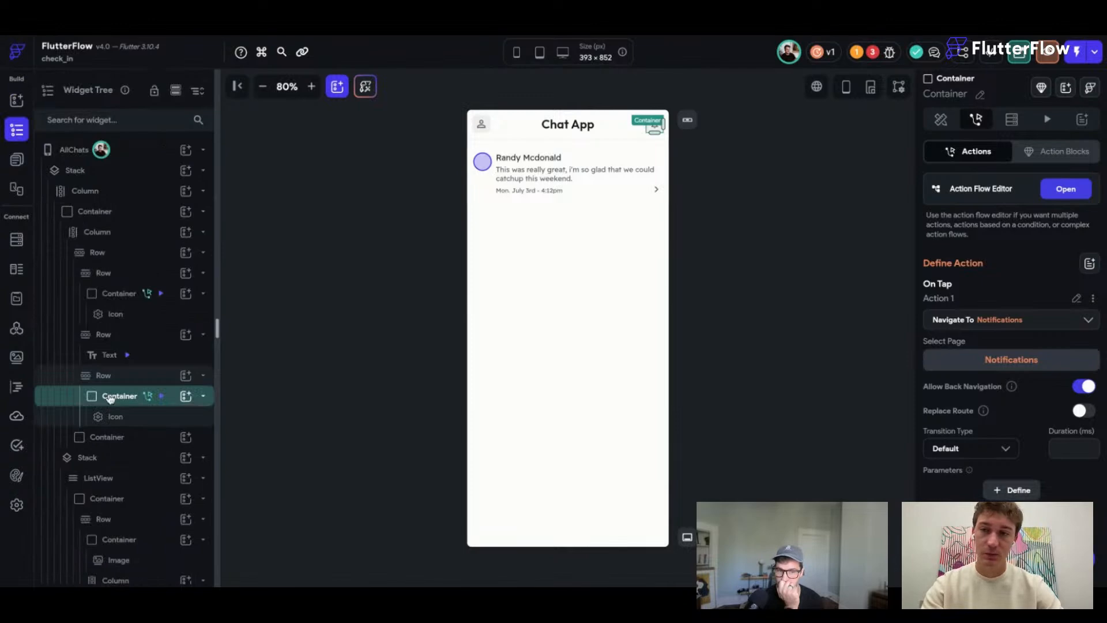
pyautogui.click(112, 399)
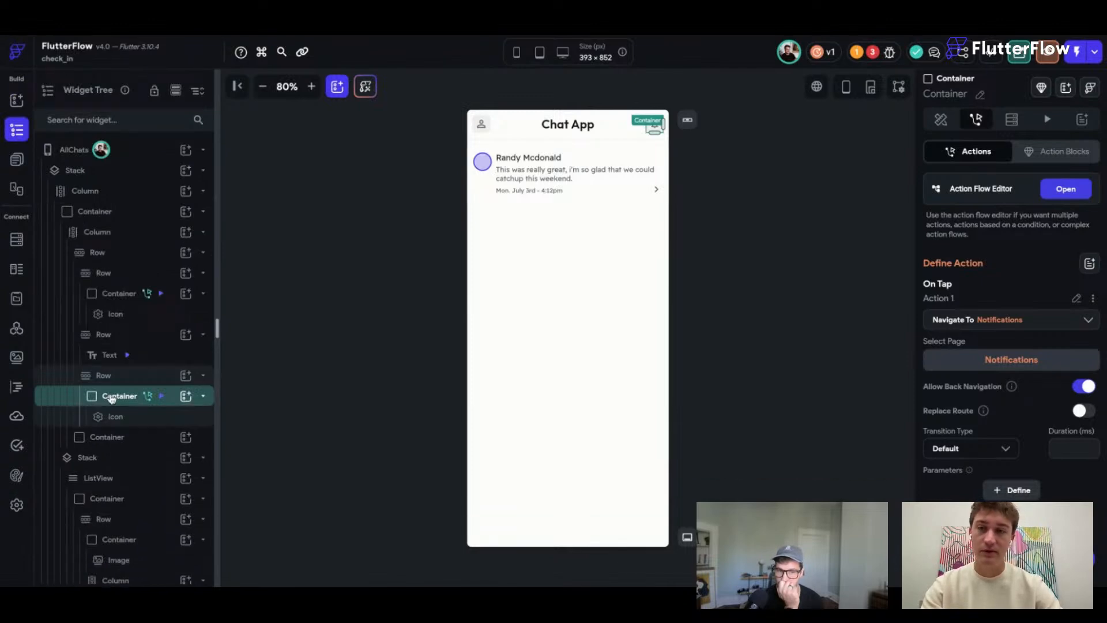
pyautogui.press('super+b')
pyautogui.click(478, 298)
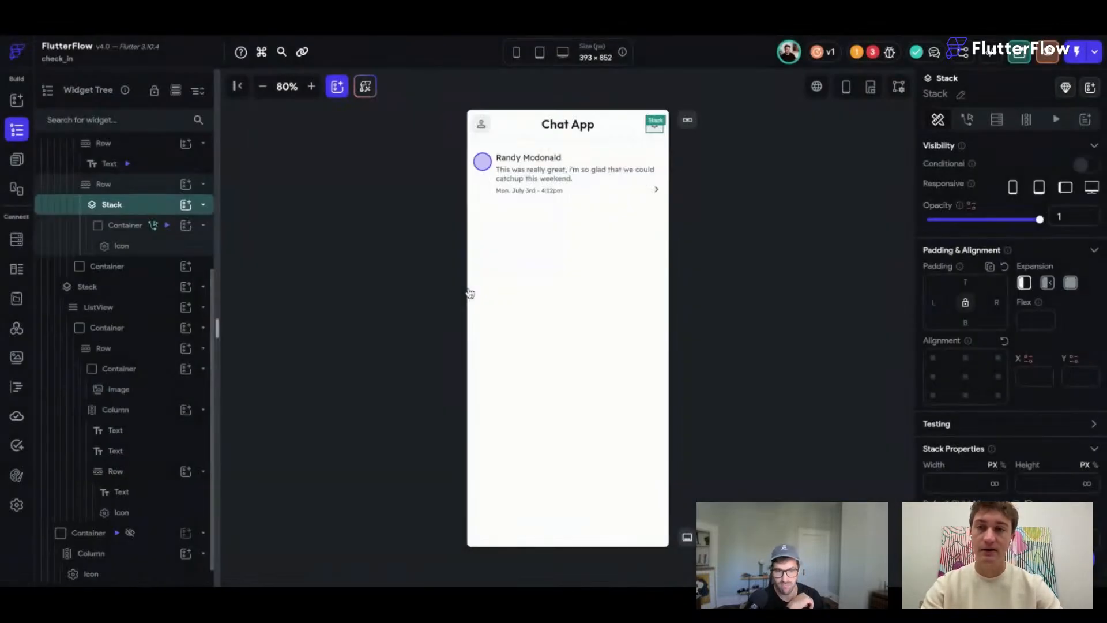
pyautogui.click(185, 206)
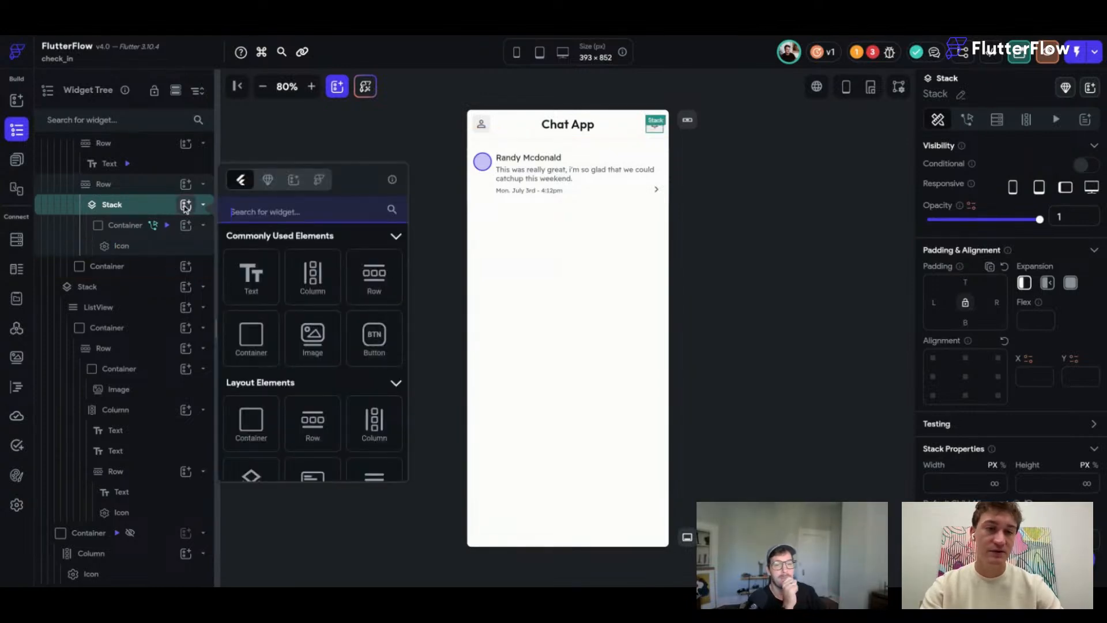
pyautogui.click(251, 337)
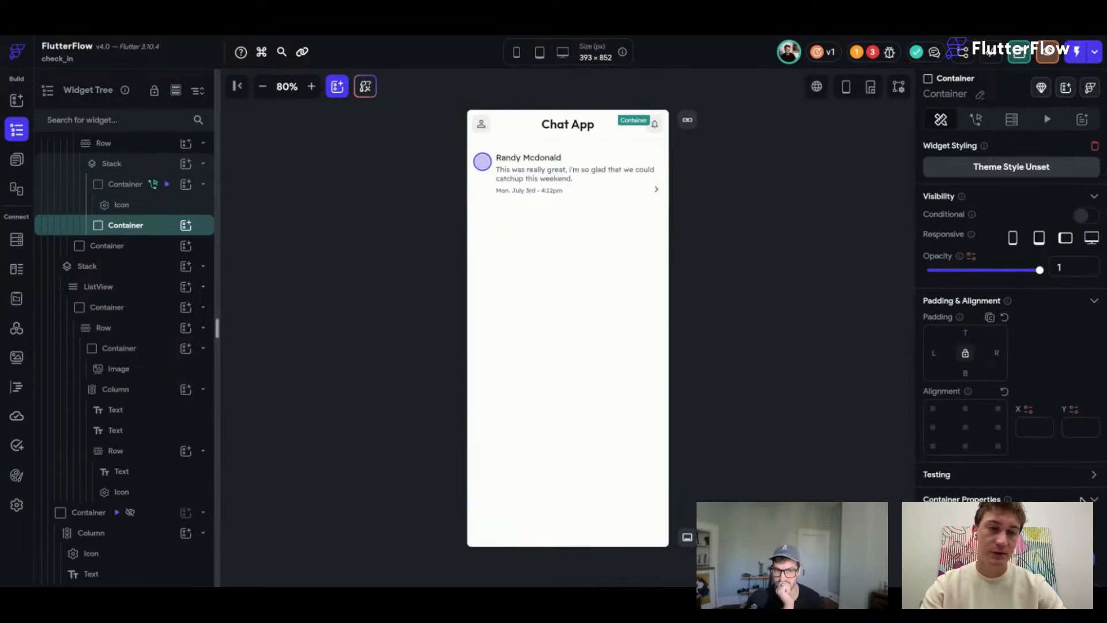
# Pin the new dot Container to the Stack's top-right corner.
pyautogui.scroll(-1, 1061, 499)
pyautogui.scroll(-1, 1047, 497)
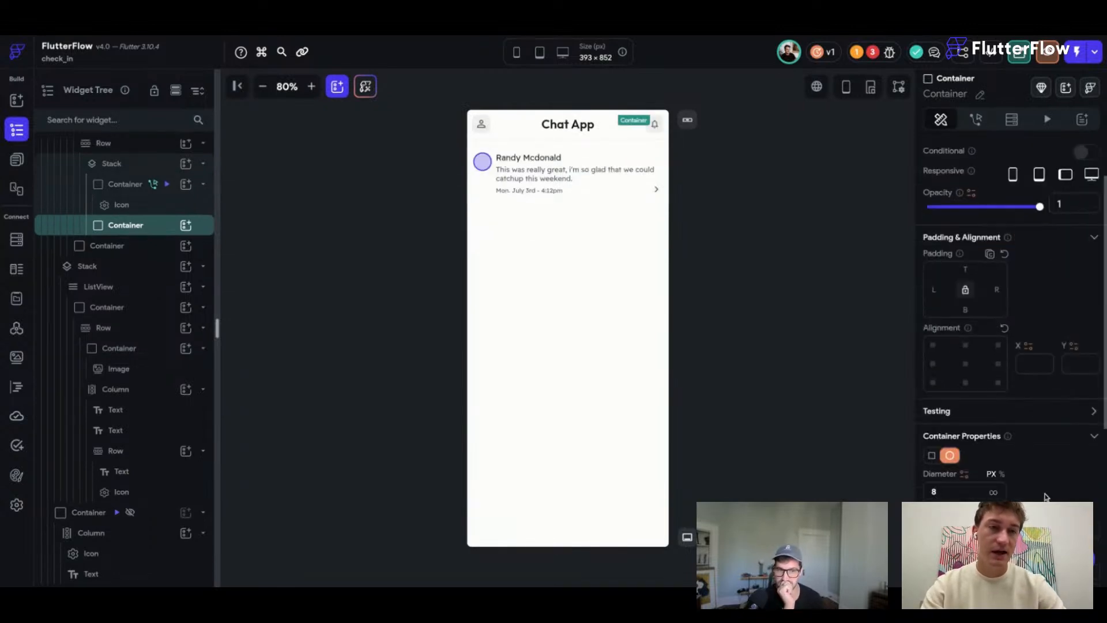
pyautogui.scroll(-1, 1015, 404)
pyautogui.click(997, 298)
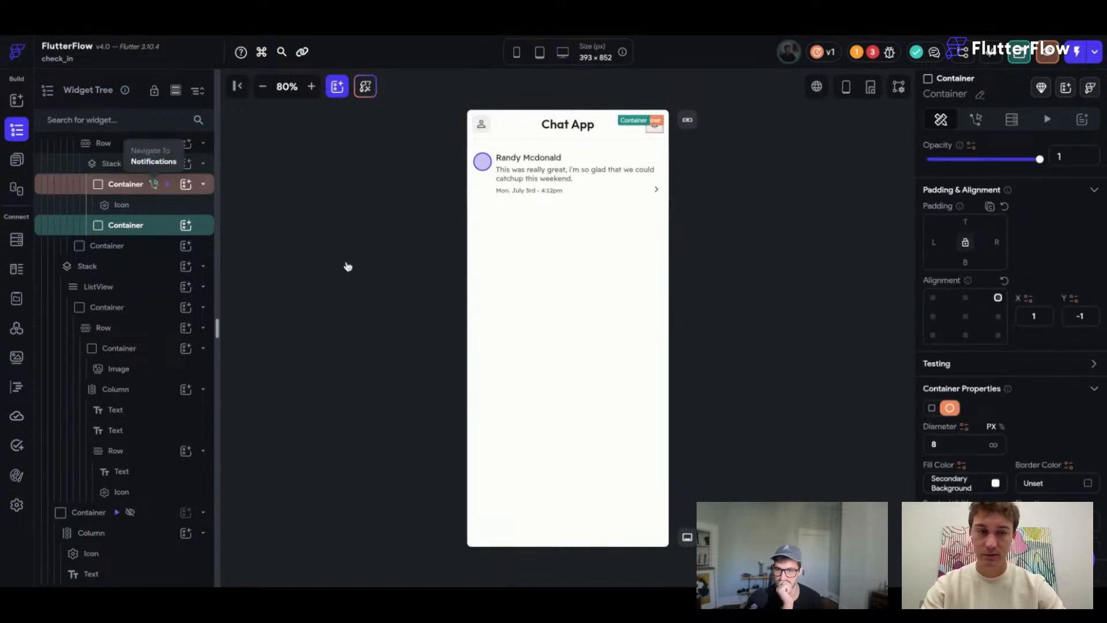
pyautogui.click(153, 184)
pyautogui.click(941, 120)
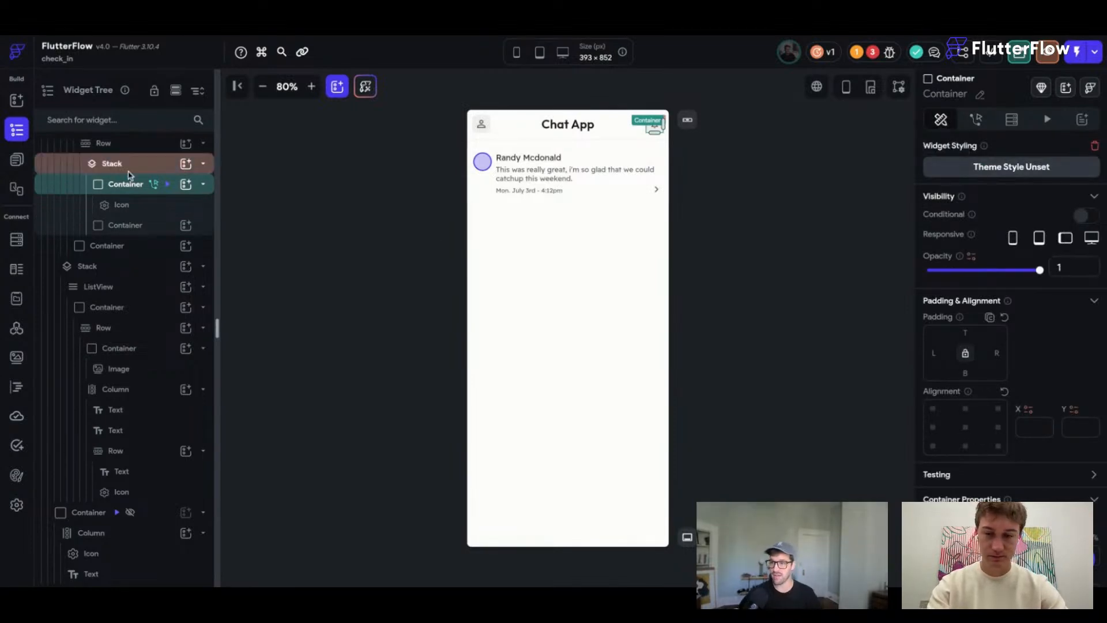
# Size the bell's Stack to 35 by 35.
pyautogui.click(112, 164)
pyautogui.click(952, 483)
pyautogui.write('35')
pyautogui.click(1038, 485)
pyautogui.write('35')
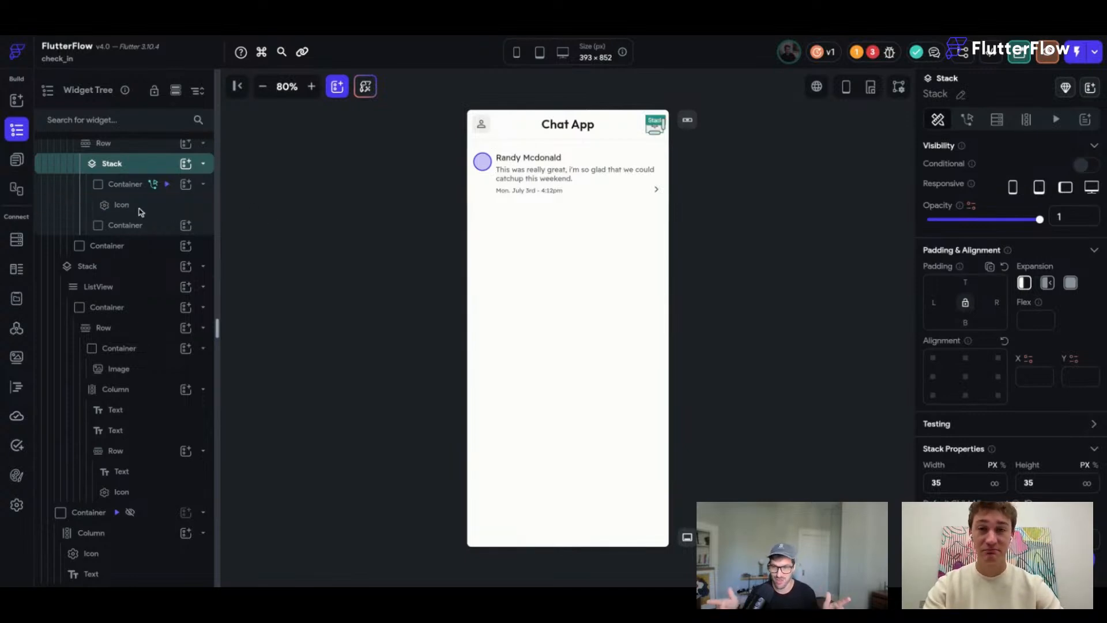
# Centre the bell inside its Stack.
pyautogui.click(138, 226)
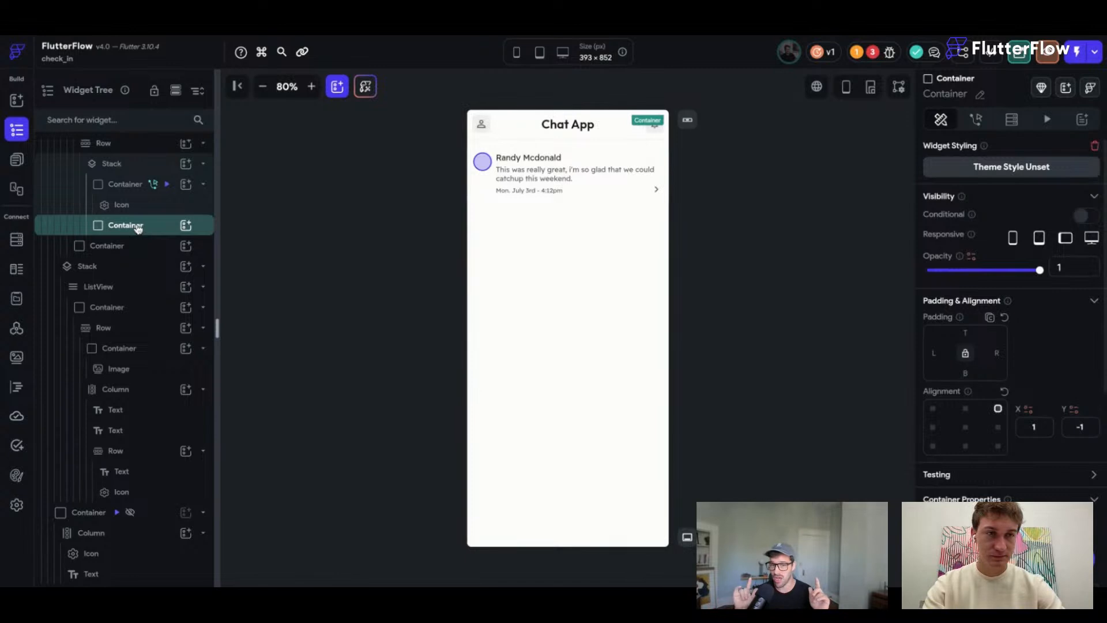
pyautogui.scroll(-3, 1003, 335)
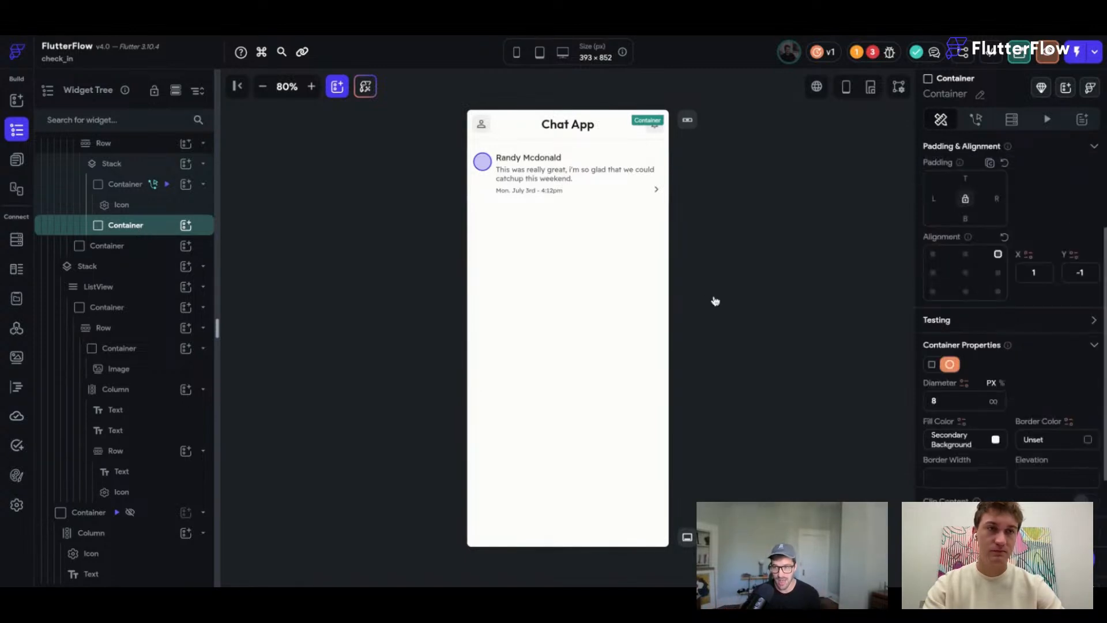
pyautogui.click(116, 165)
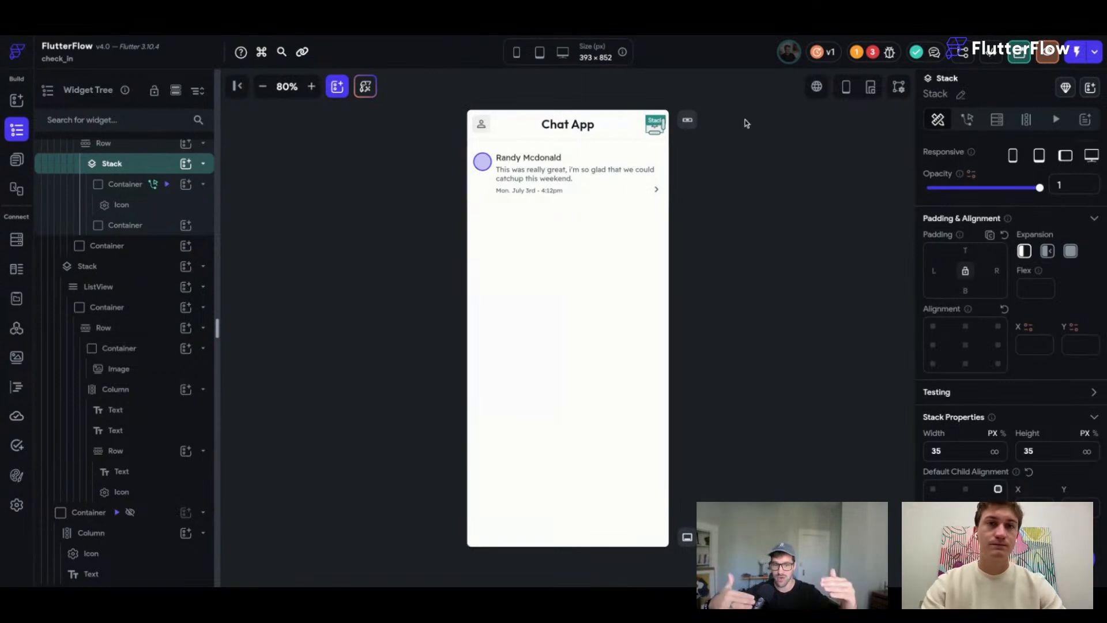
pyautogui.click(744, 144)
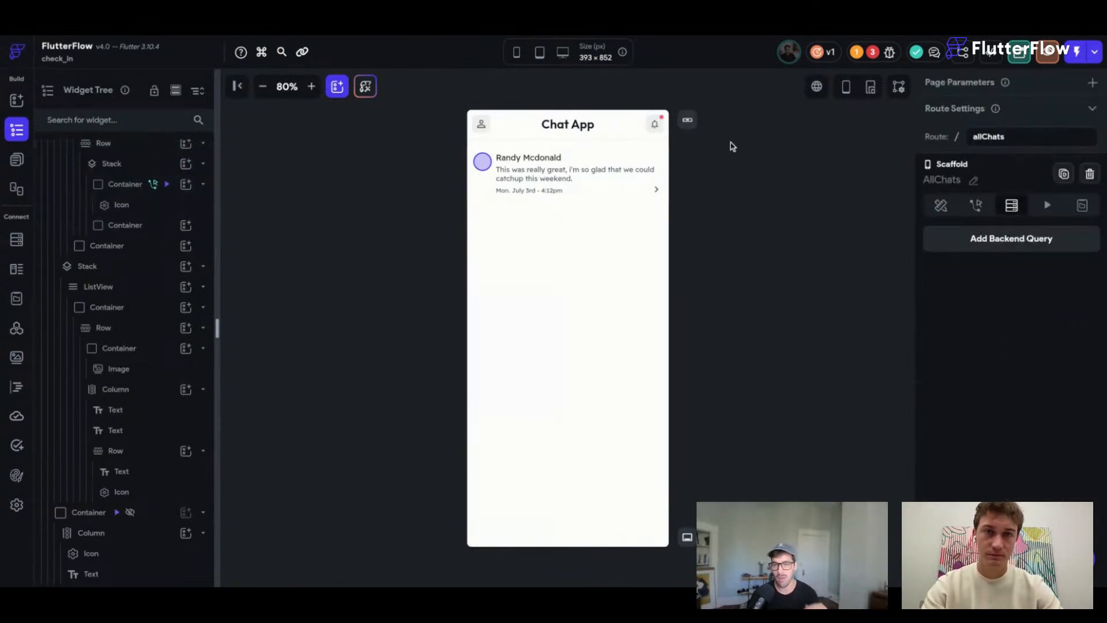
pyautogui.click(663, 121)
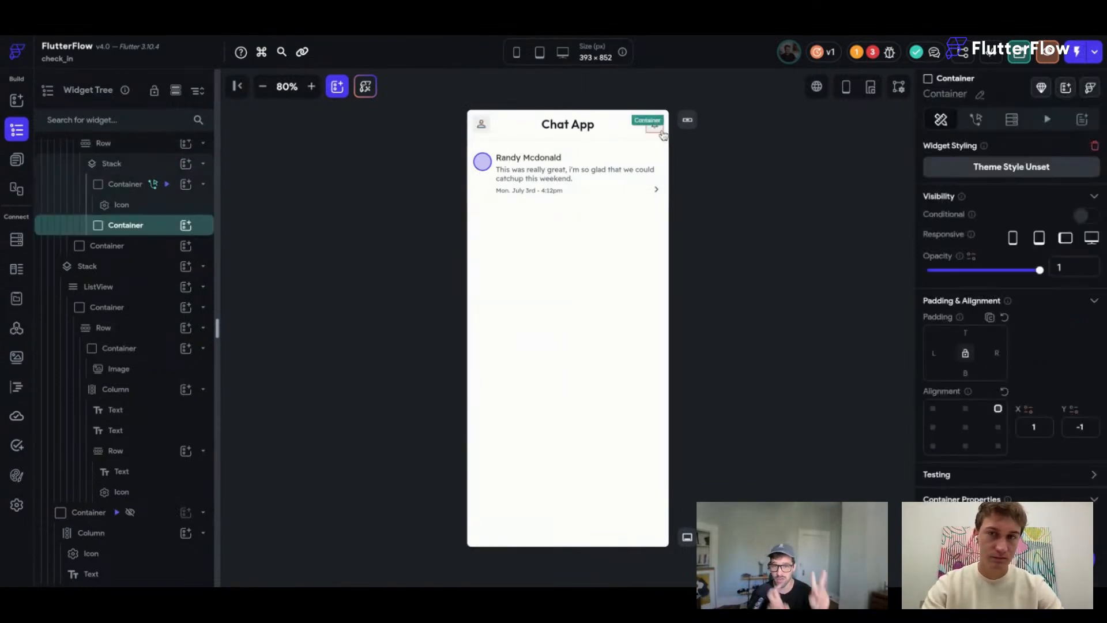
pyautogui.click(663, 134)
pyautogui.click(124, 164)
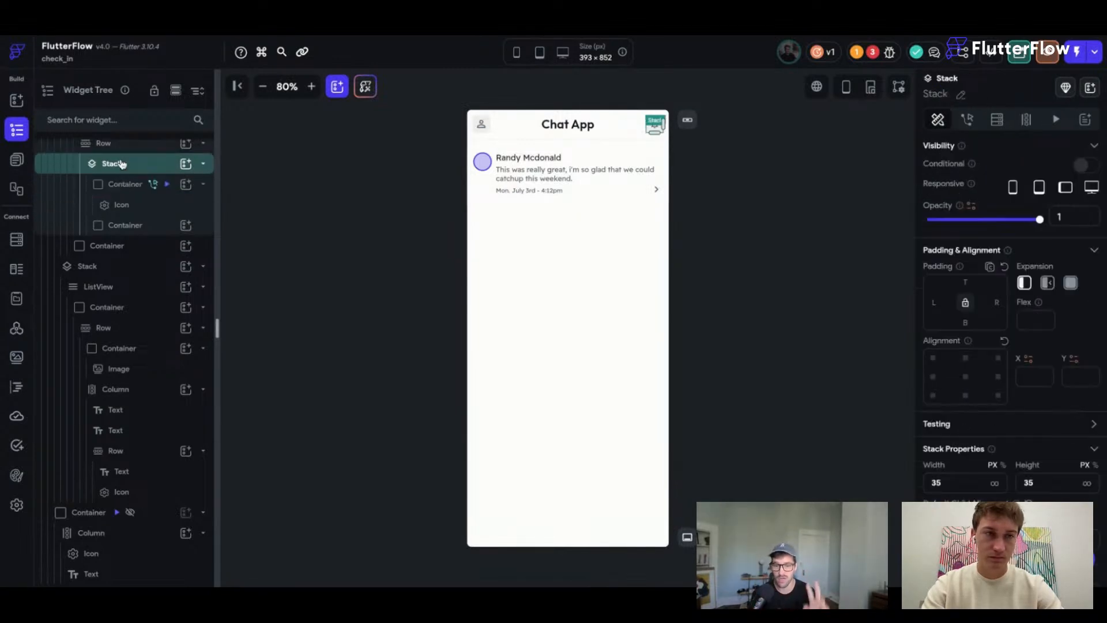
pyautogui.click(966, 377)
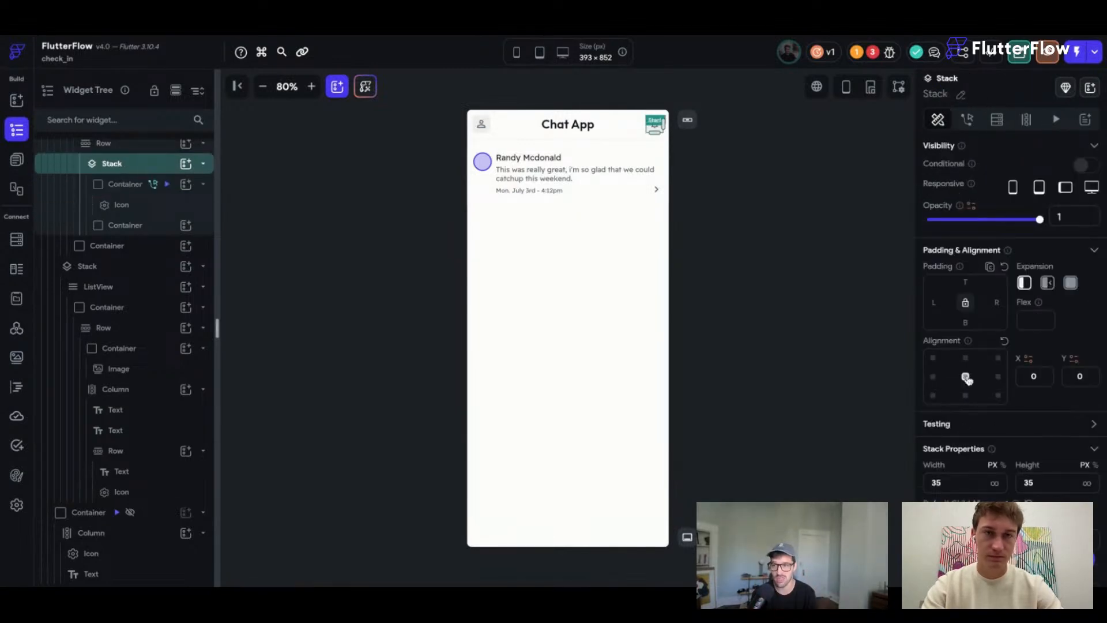
# Adjust how the bell Stack sits within its app bar row.
pyautogui.click(147, 147)
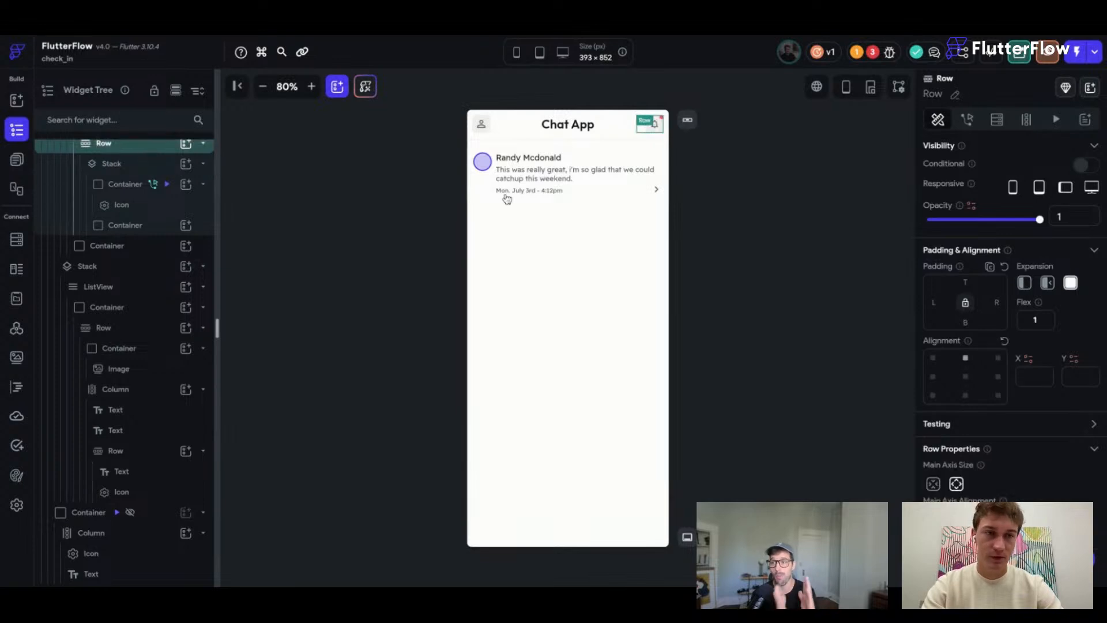
pyautogui.scroll(1, 91, 166)
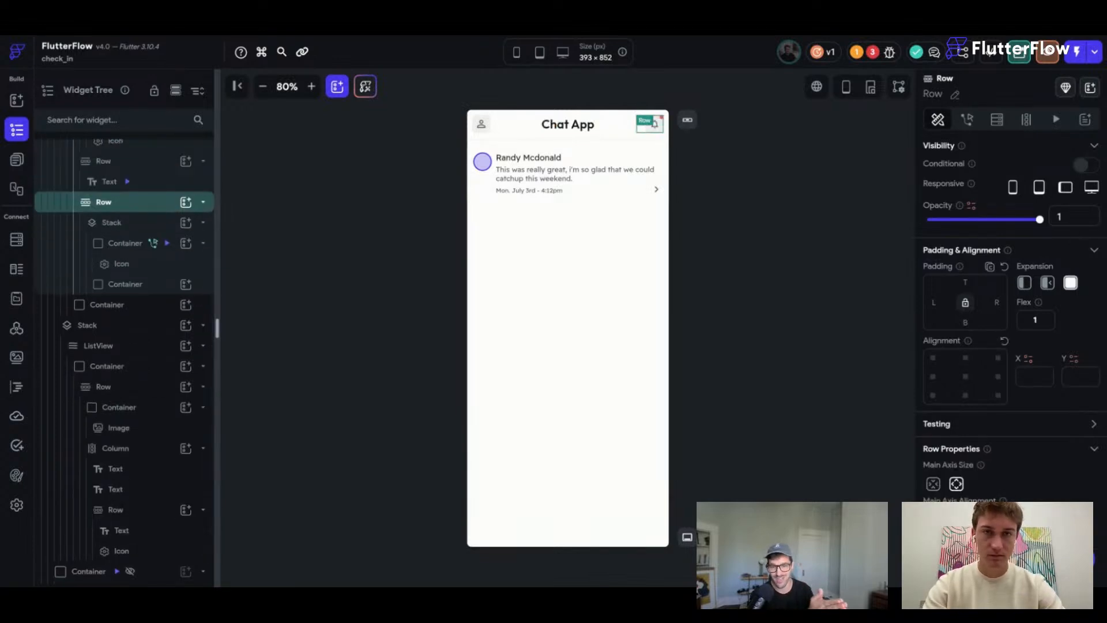
pyautogui.click(956, 519)
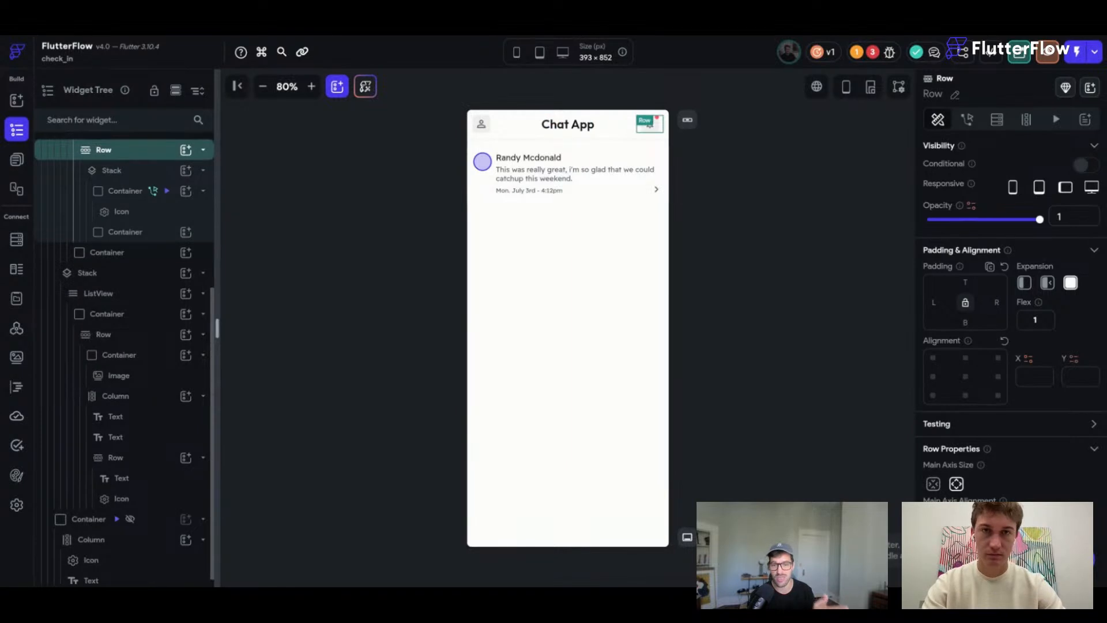
pyautogui.click(696, 163)
# Push the red dot's alignment out to 1.1 so it sits past the bell's corner.
pyautogui.click(661, 123)
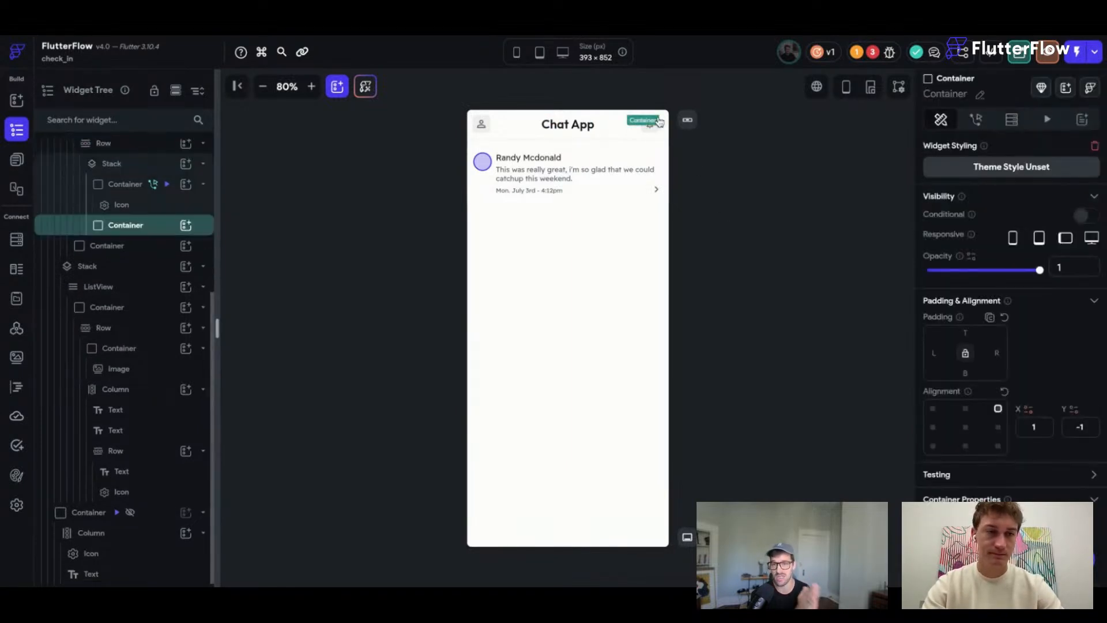
pyautogui.scroll(-3, 1032, 276)
pyautogui.click(1036, 284)
pyautogui.write('.1')
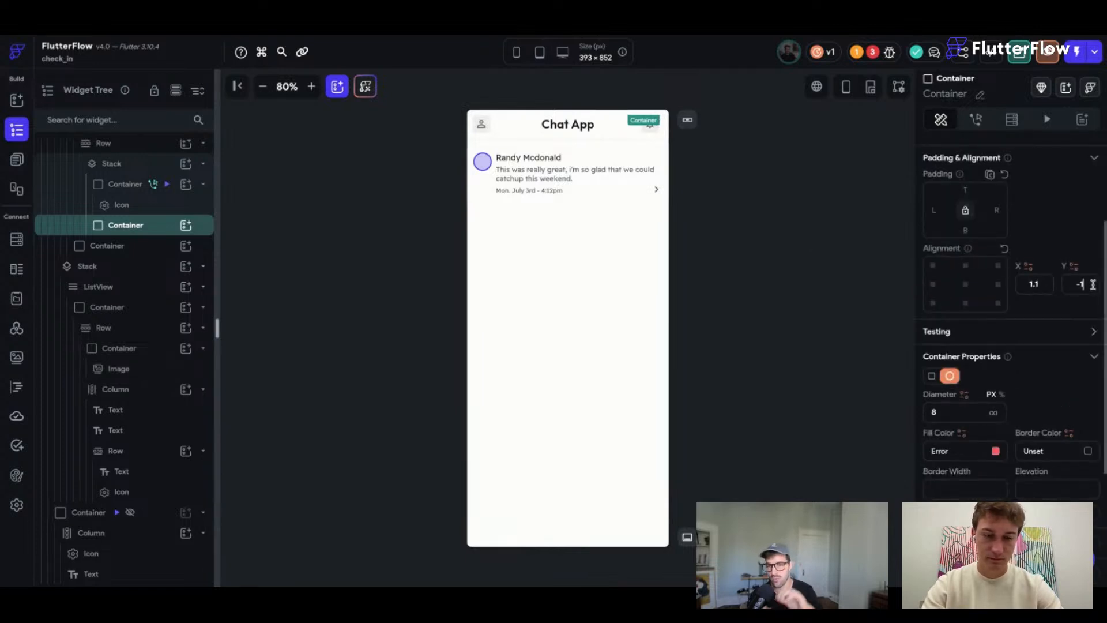
pyautogui.click(888, 286)
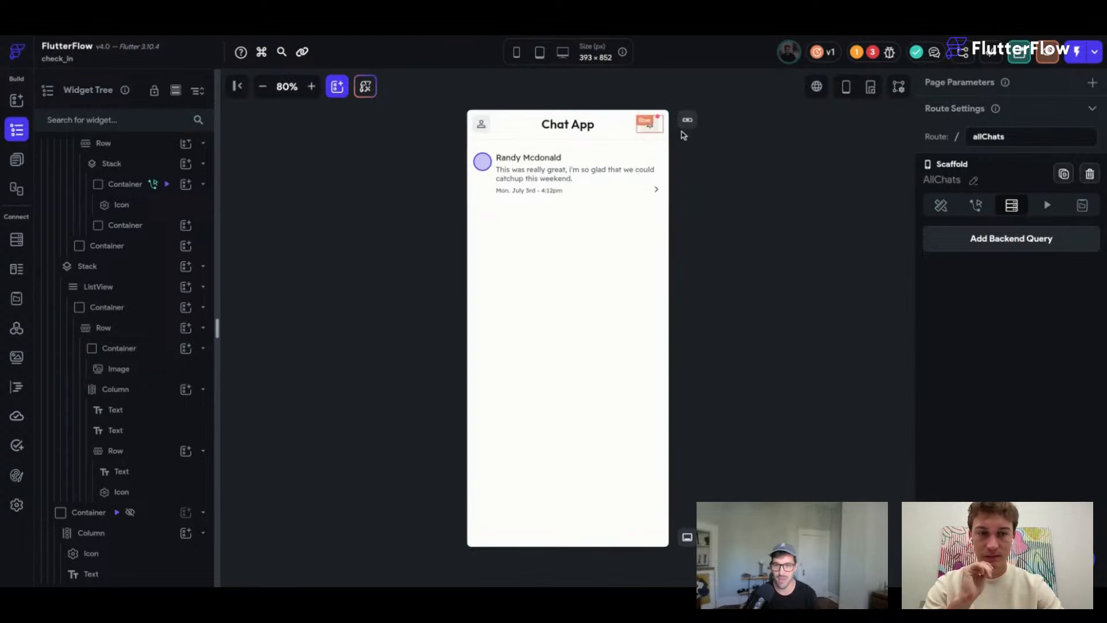
pyautogui.click(650, 123)
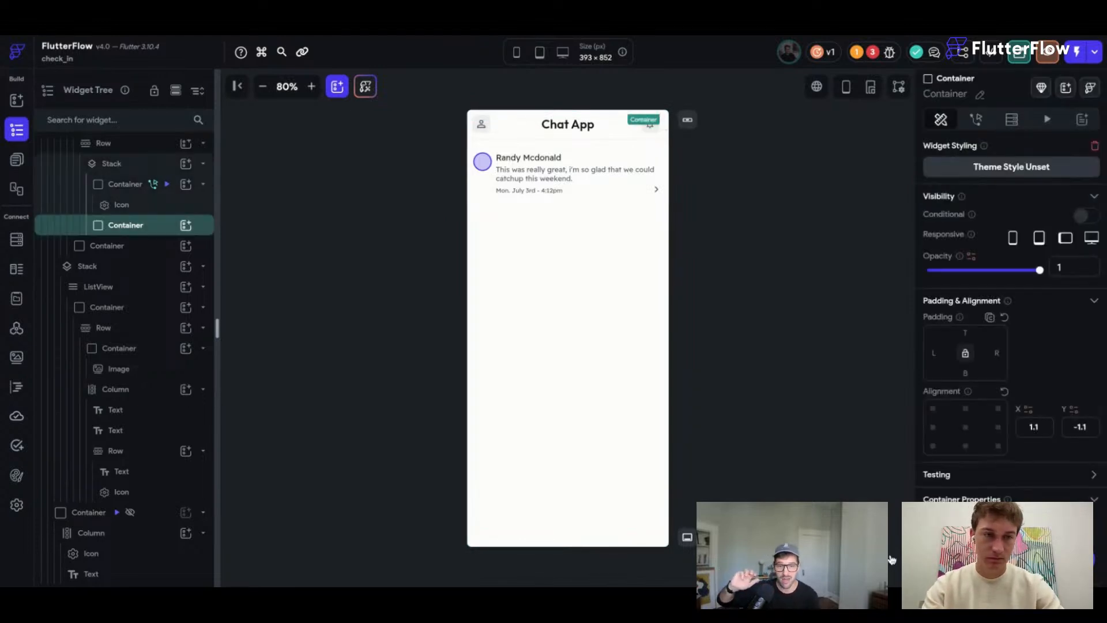
pyautogui.click(783, 417)
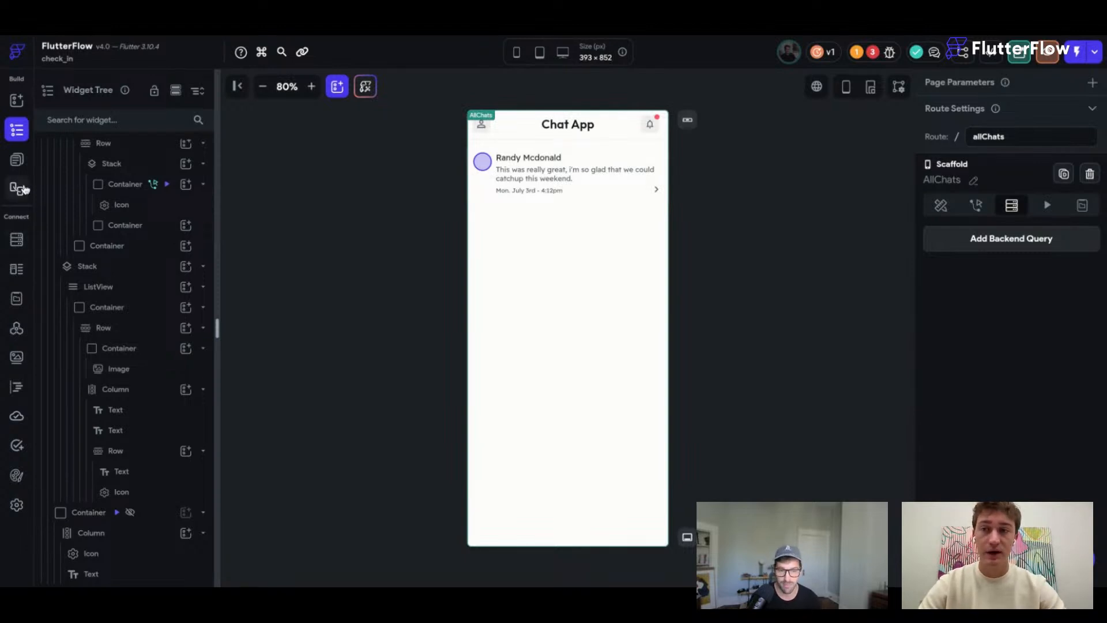
pyautogui.click(17, 160)
pyautogui.click(82, 253)
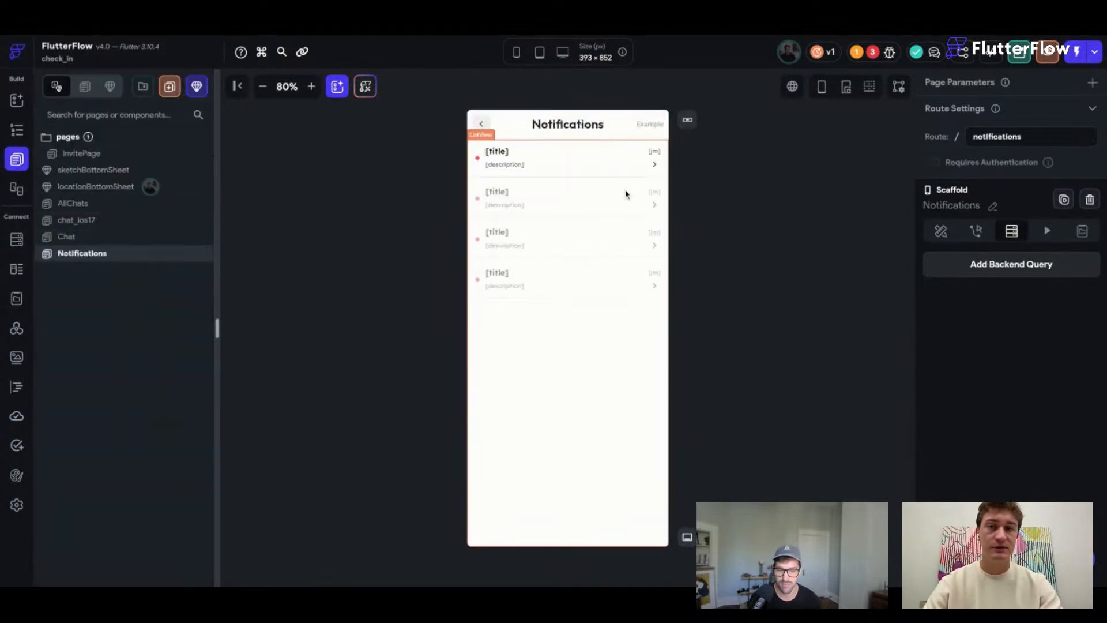
pyautogui.click(618, 225)
pyautogui.click(17, 240)
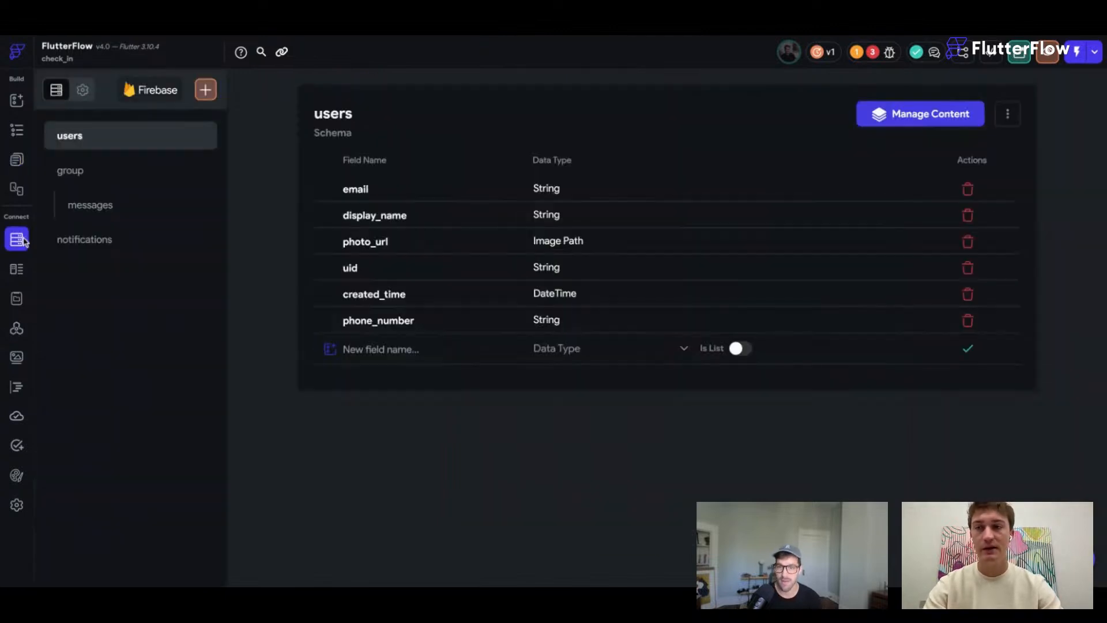
pyautogui.click(80, 240)
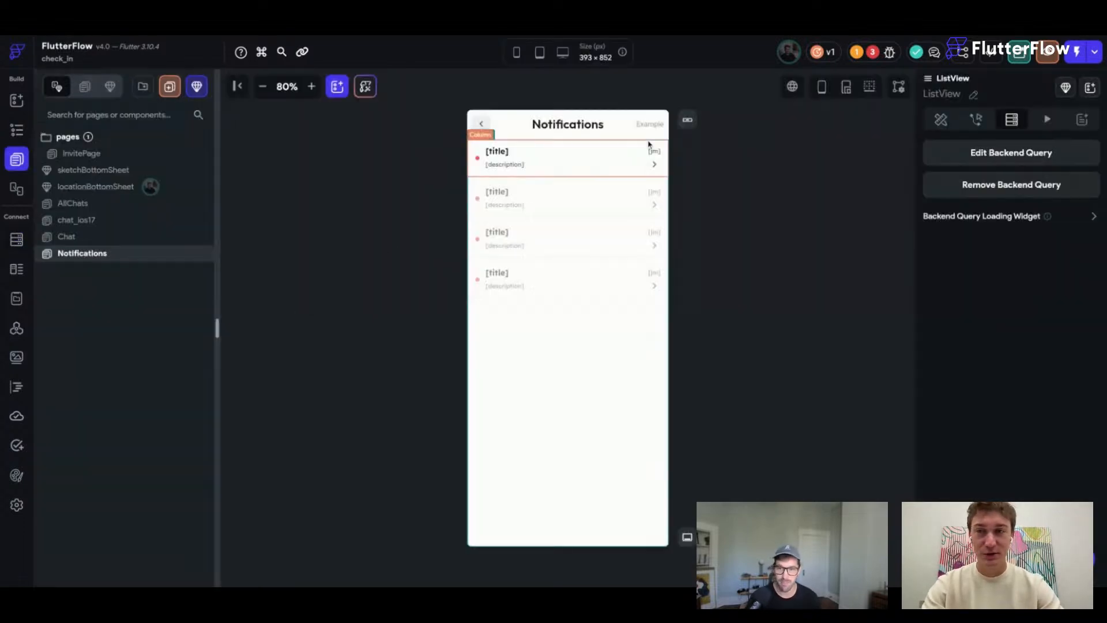
pyautogui.click(102, 204)
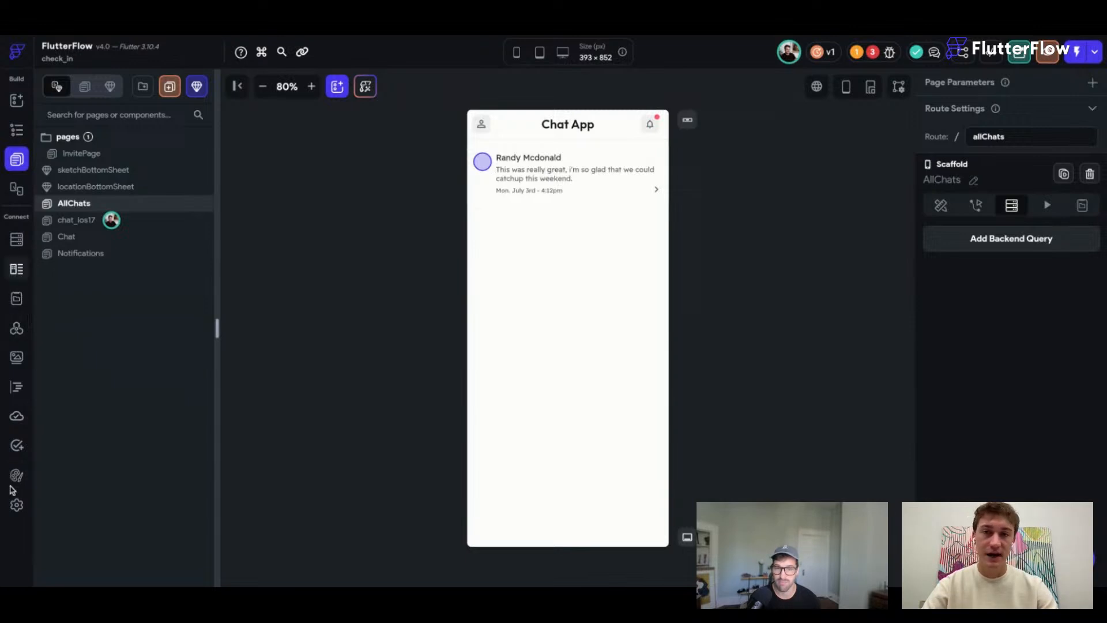
# Open Firestore from the left rail to view the users collection fields.
pyautogui.click(16, 239)
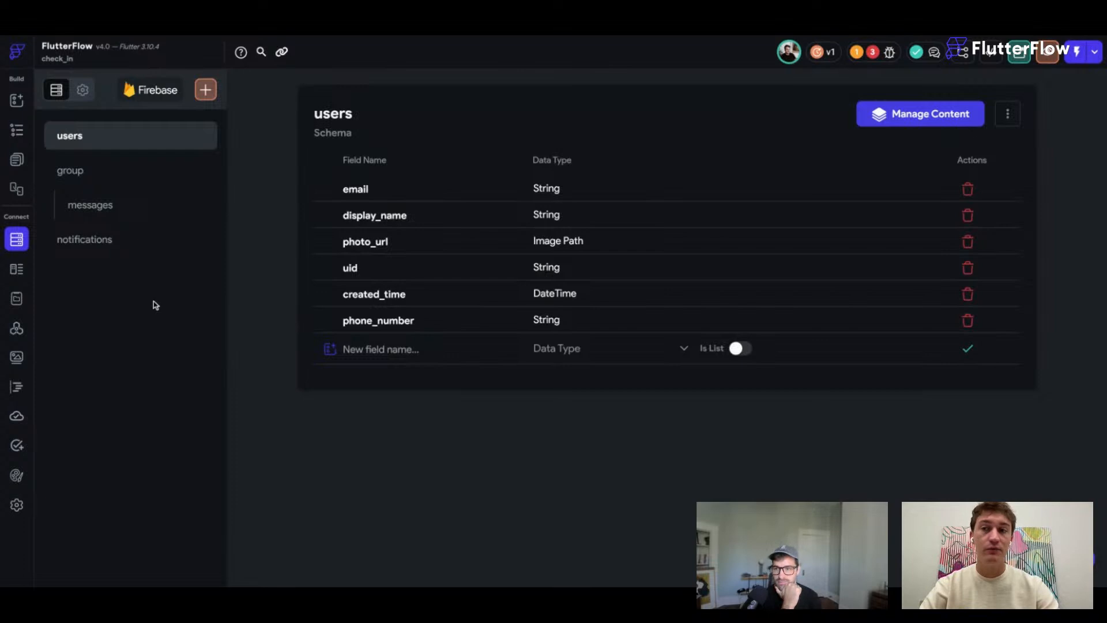
pyautogui.click(15, 163)
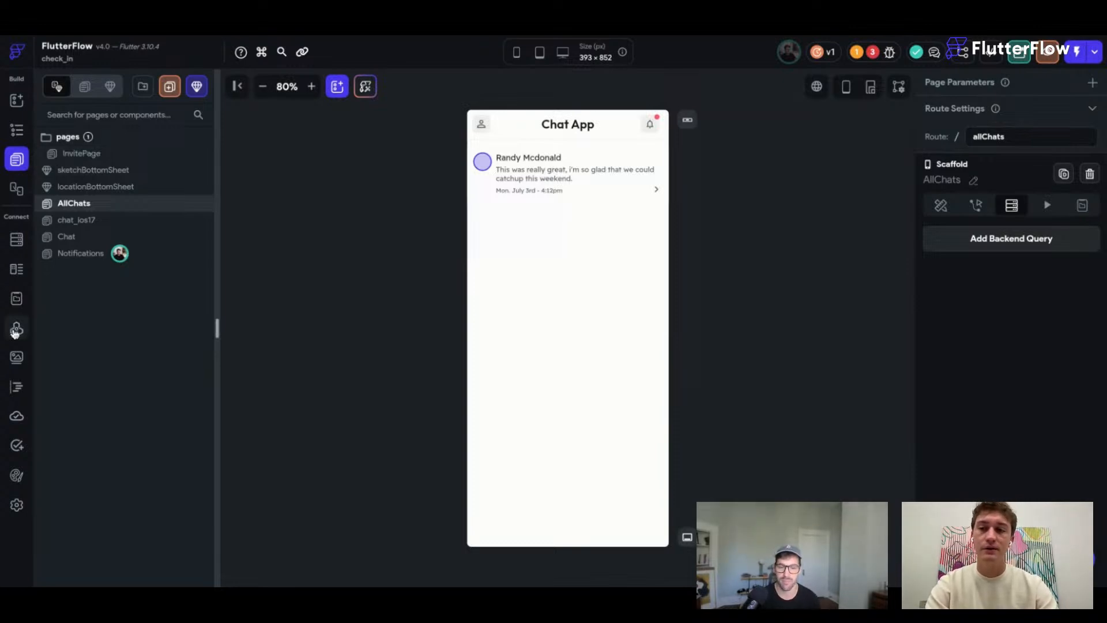
pyautogui.click(16, 357)
pyautogui.click(16, 269)
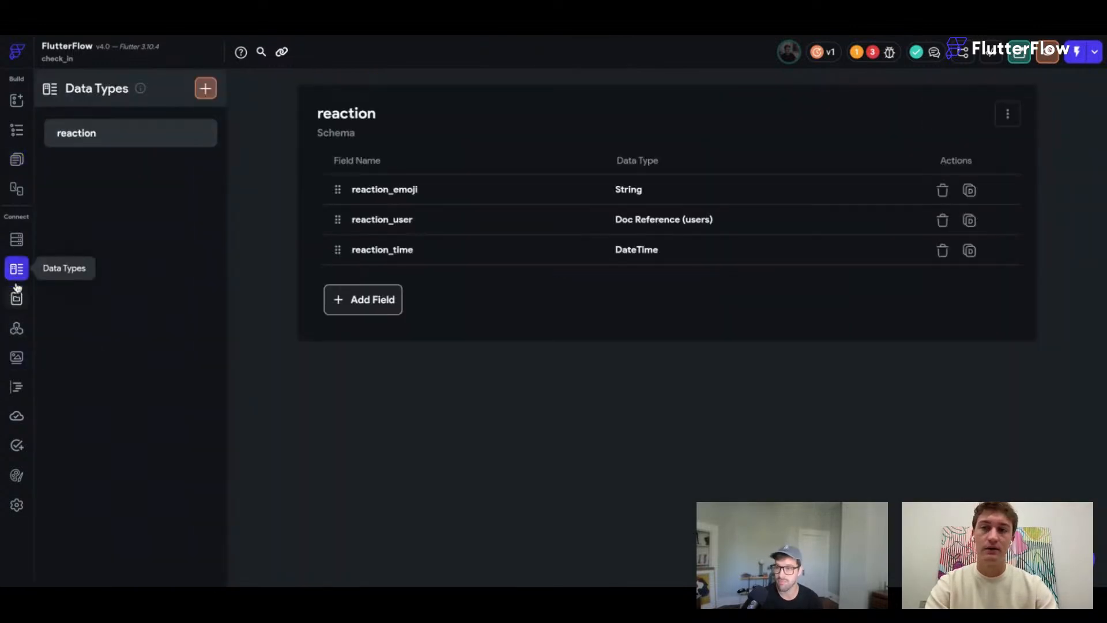
pyautogui.click(16, 296)
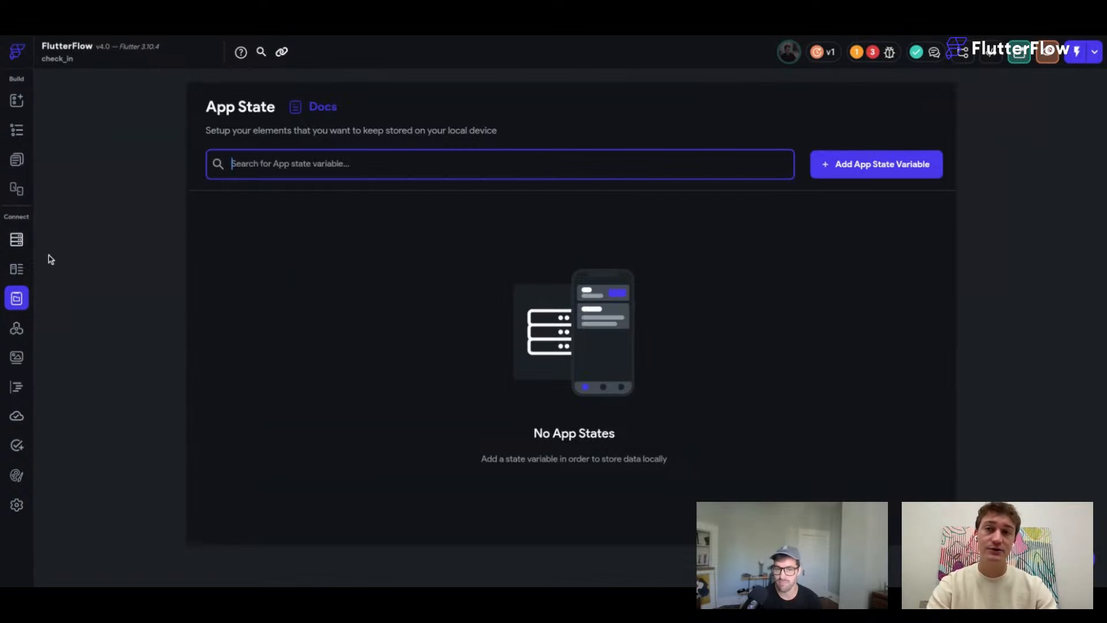
pyautogui.click(17, 239)
pyautogui.click(366, 354)
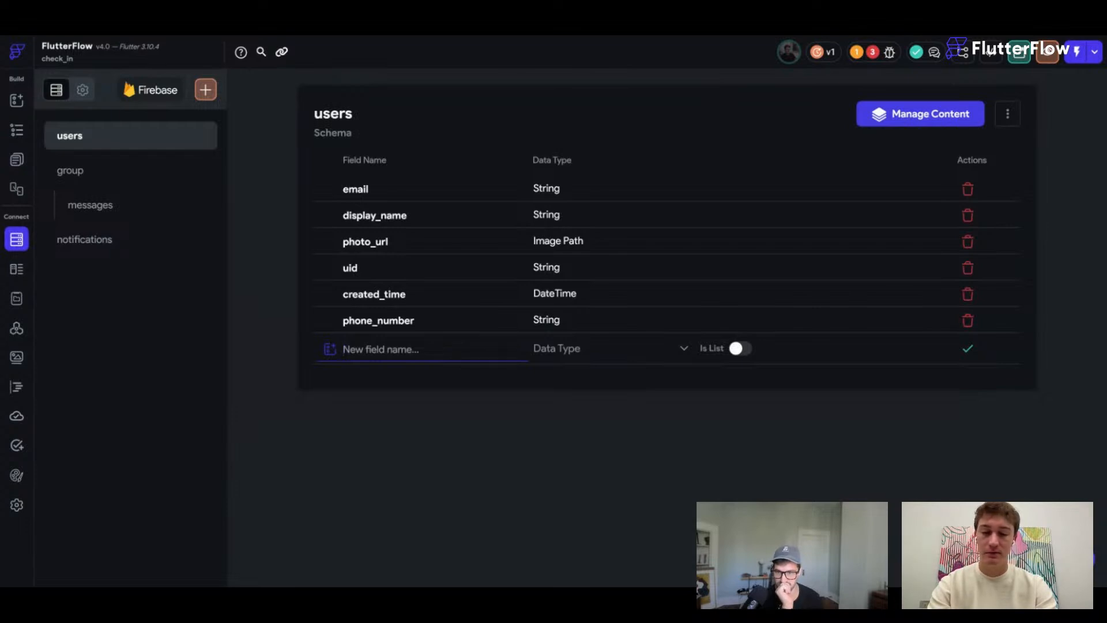
# Add a DateTime field named last_notification_read_time to the users collection.
pyautogui.write('last_')
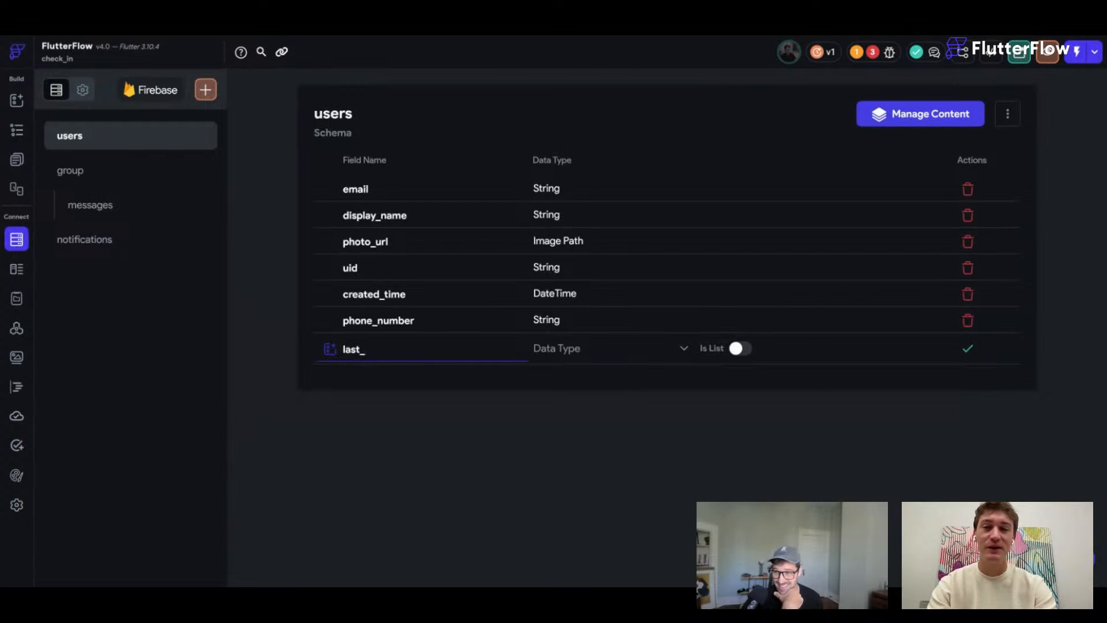
pyautogui.write('notification_read_time')
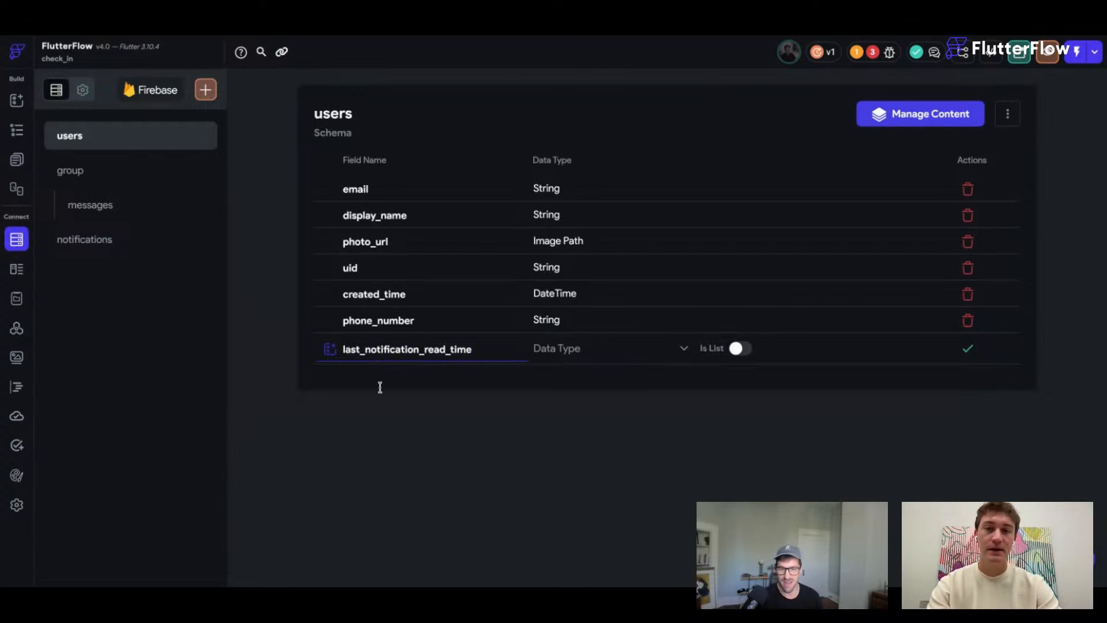
pyautogui.click(569, 350)
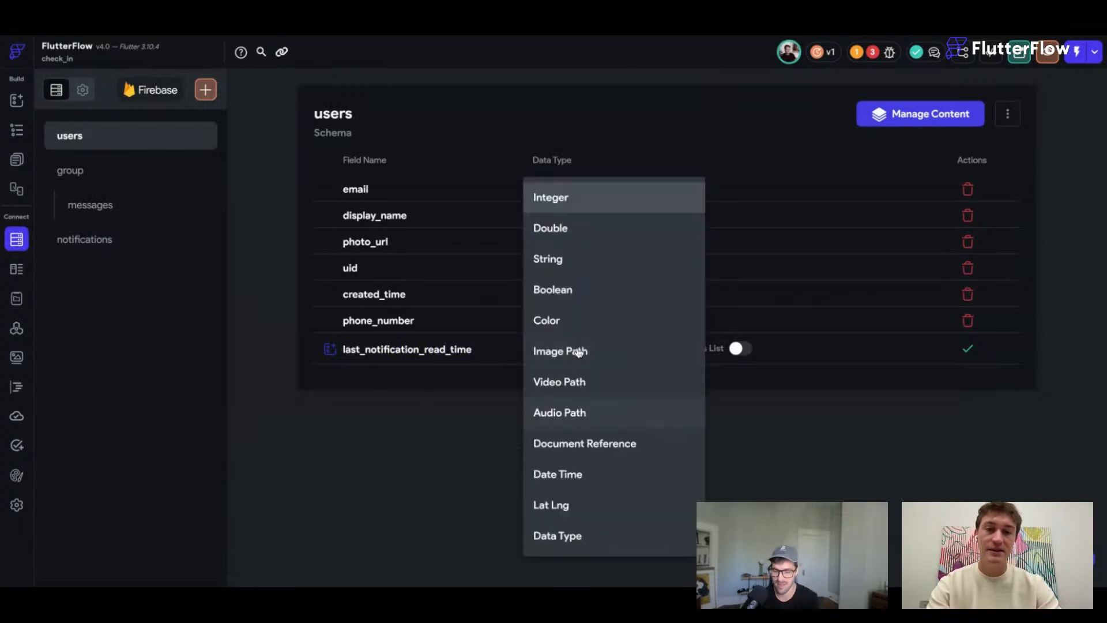
pyautogui.click(581, 472)
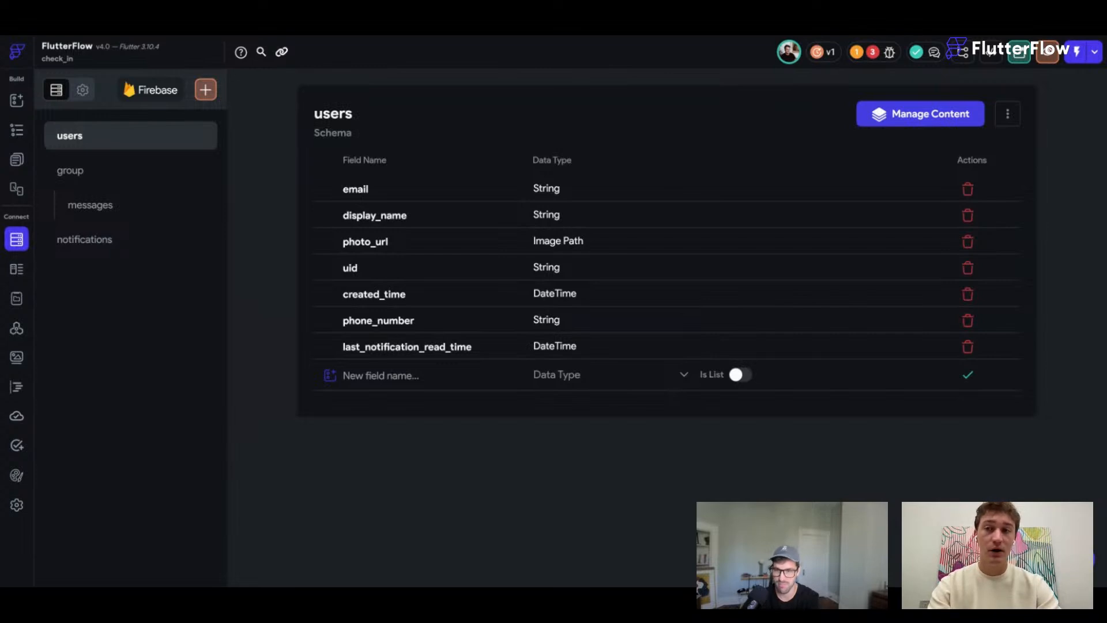
pyautogui.click(97, 244)
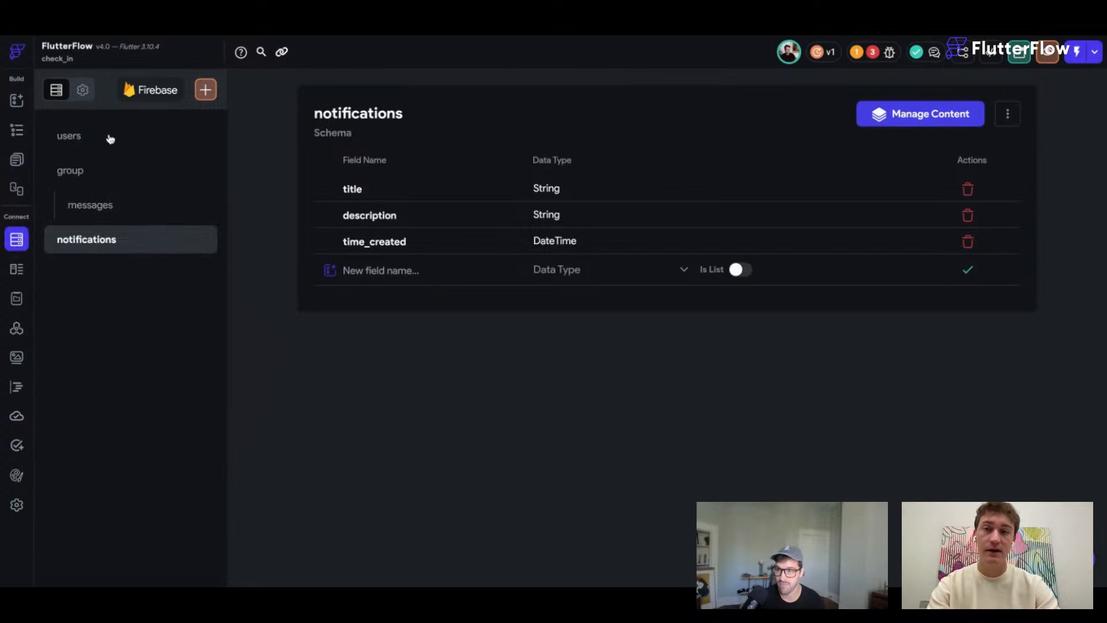
pyautogui.click(87, 137)
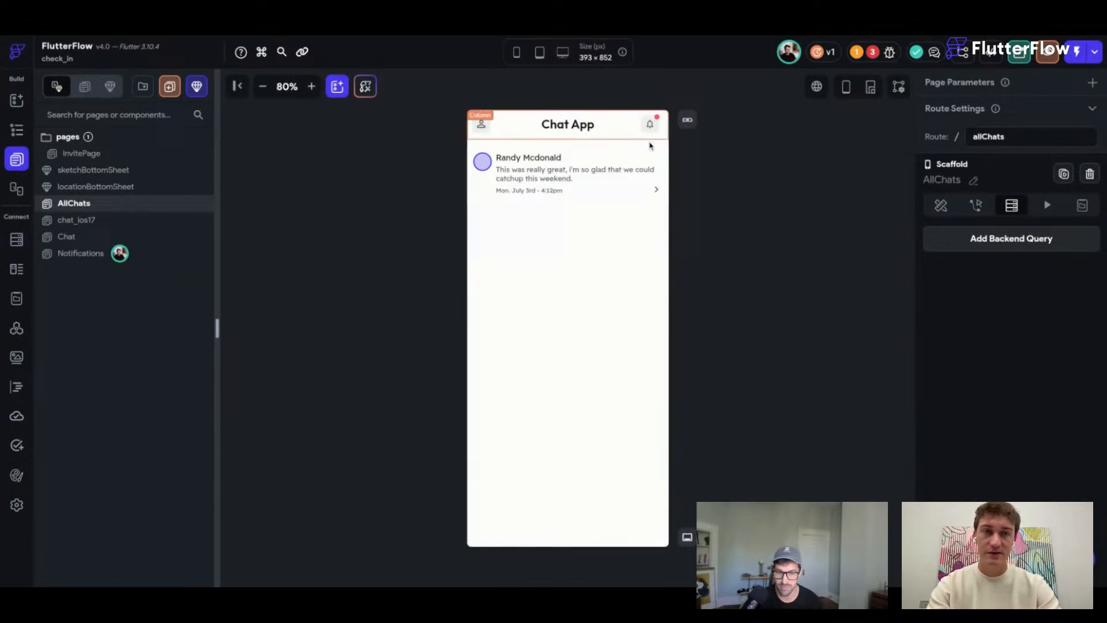
pyautogui.click(658, 120)
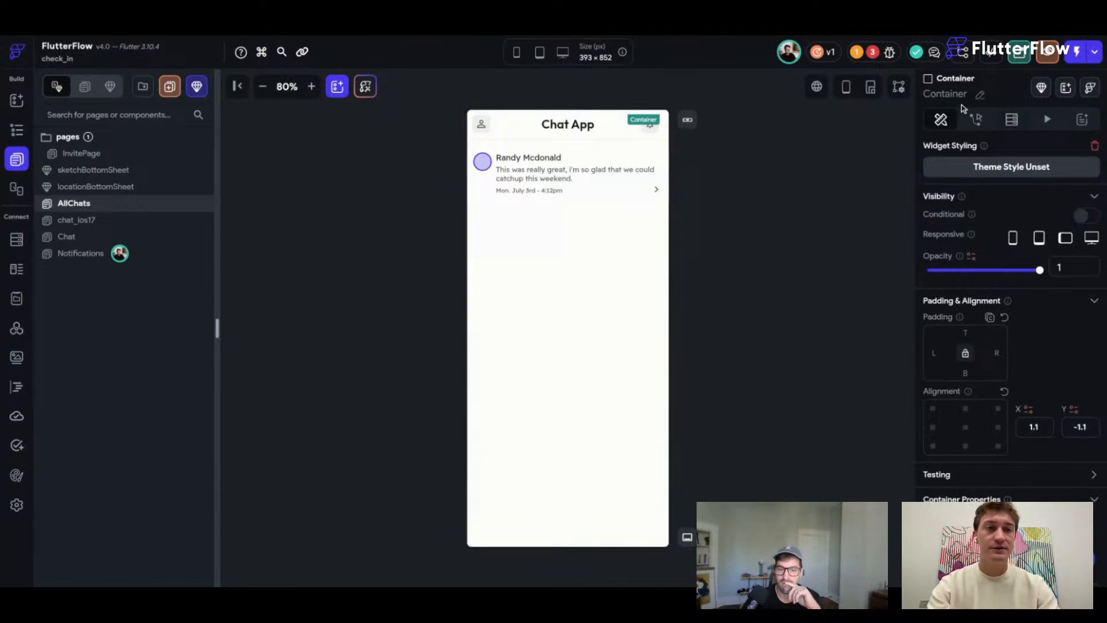
pyautogui.click(1011, 119)
pyautogui.click(957, 153)
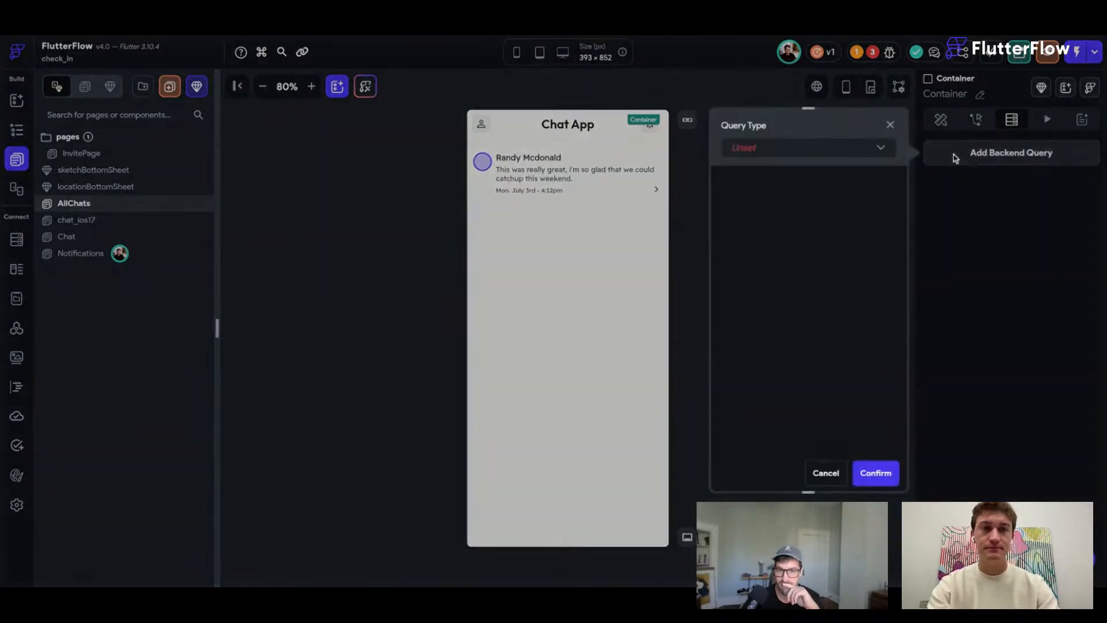
pyautogui.click(852, 148)
pyautogui.click(785, 151)
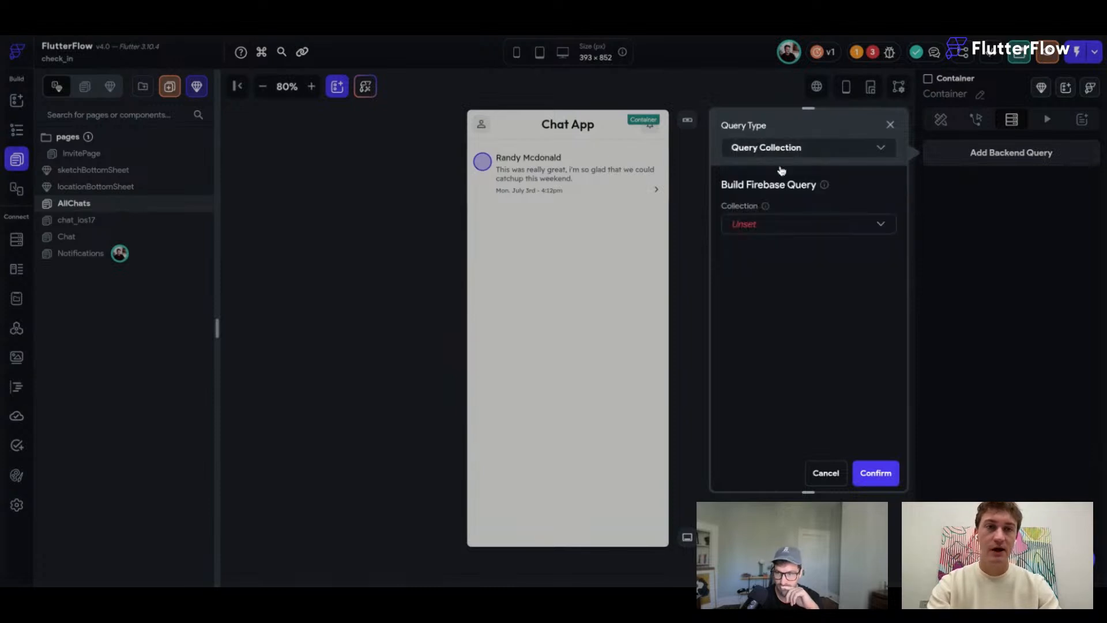
pyautogui.click(762, 225)
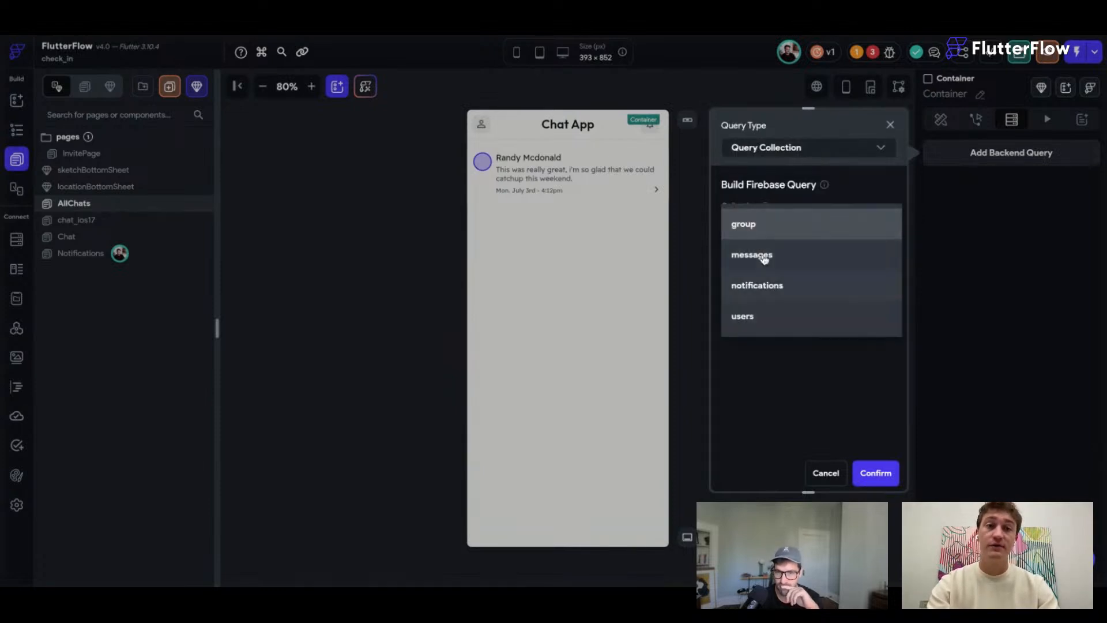
pyautogui.click(768, 279)
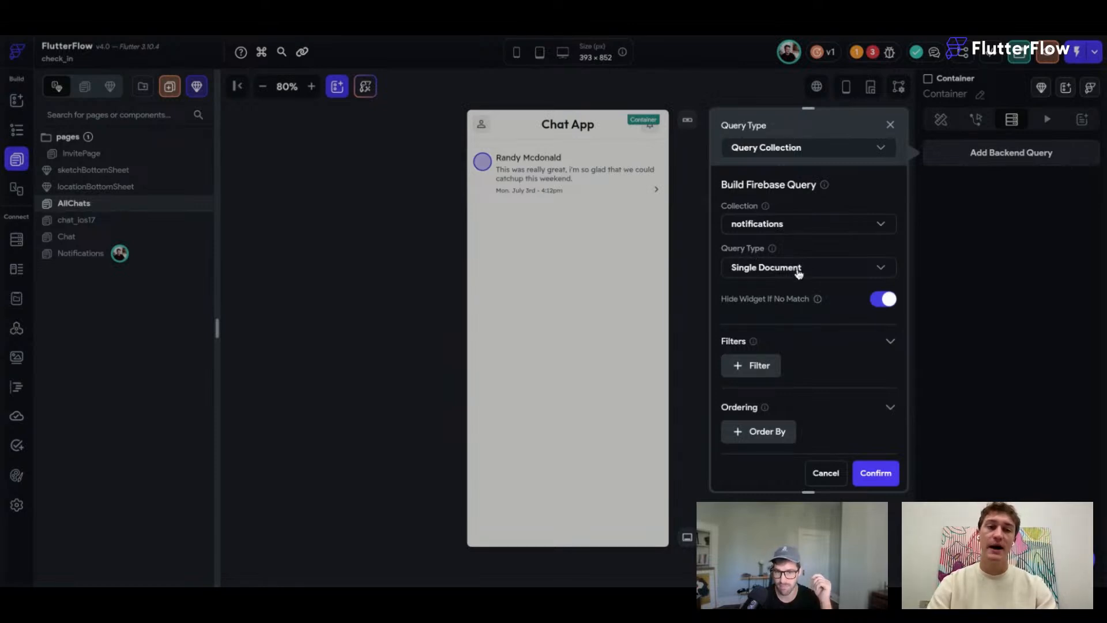
pyautogui.scroll(-1, 815, 308)
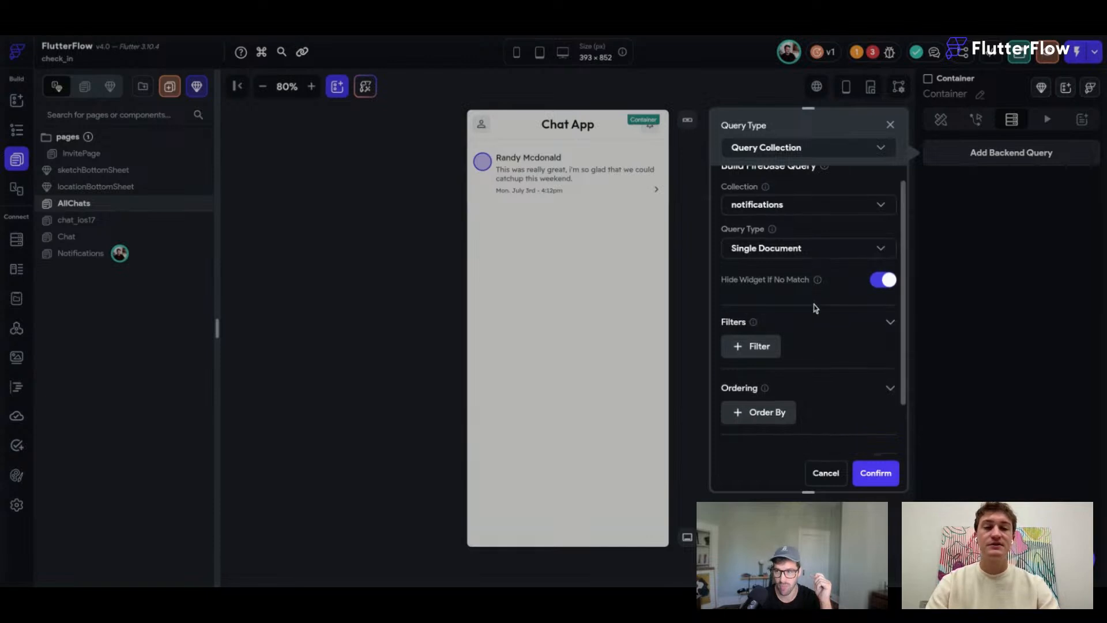
pyautogui.scroll(1, 815, 307)
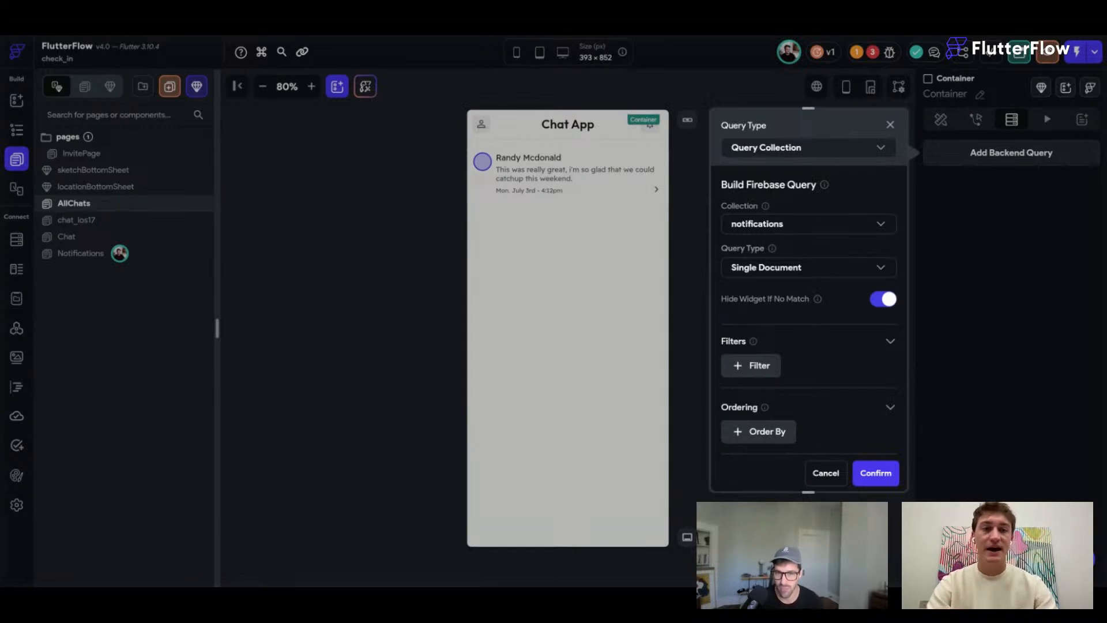
# Add a time_created Greater Than filter to the notifications query.
pyautogui.click(751, 365)
pyautogui.scroll(-1, 807, 370)
pyautogui.click(808, 369)
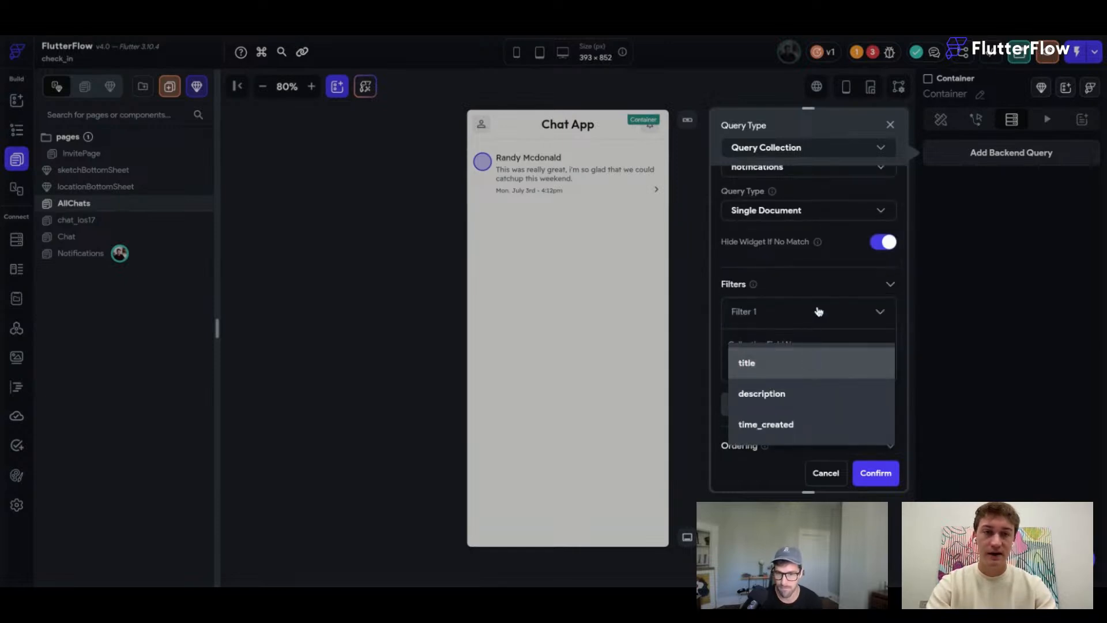
pyautogui.click(836, 330)
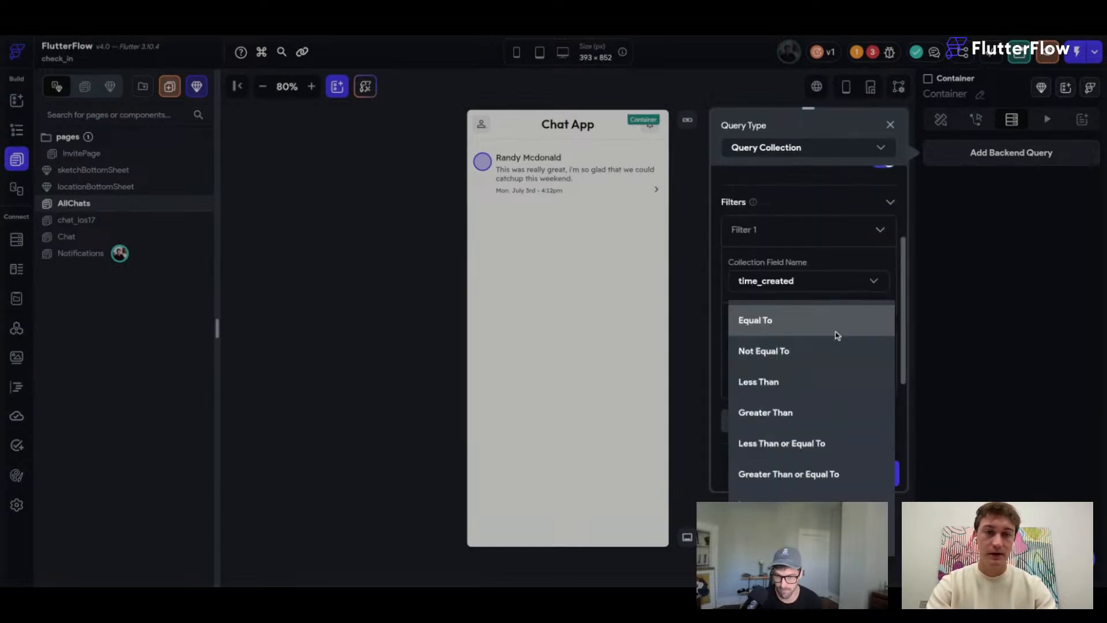
pyautogui.click(785, 424)
# Compare the filter against the user's last_notification_read_time and save the query.
pyautogui.click(756, 380)
pyautogui.click(613, 423)
pyautogui.scroll(-3, 613, 427)
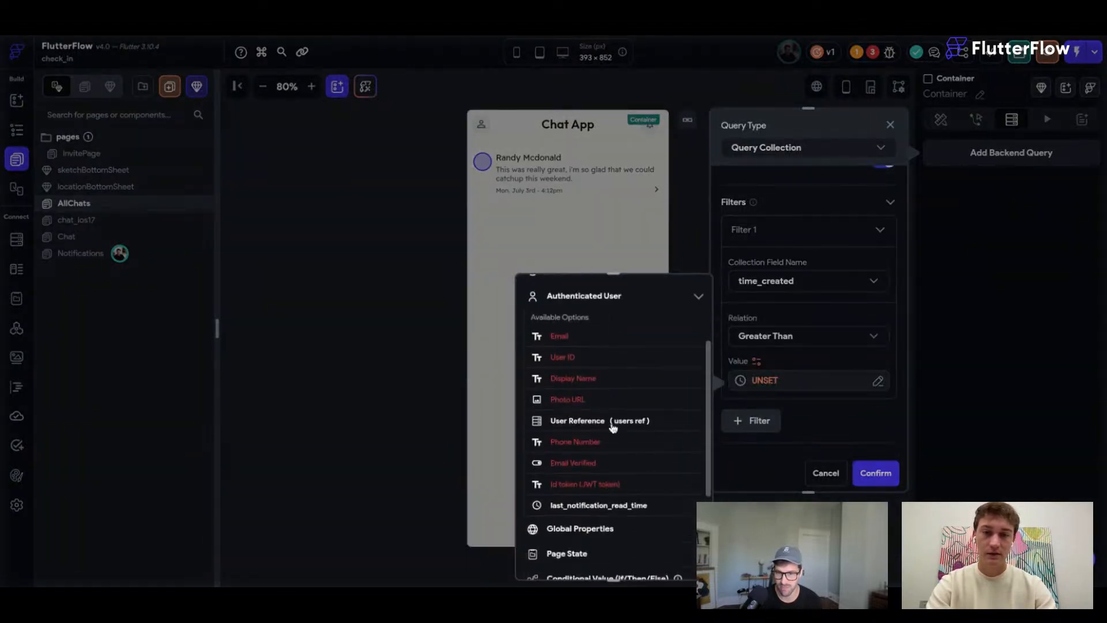
pyautogui.click(586, 508)
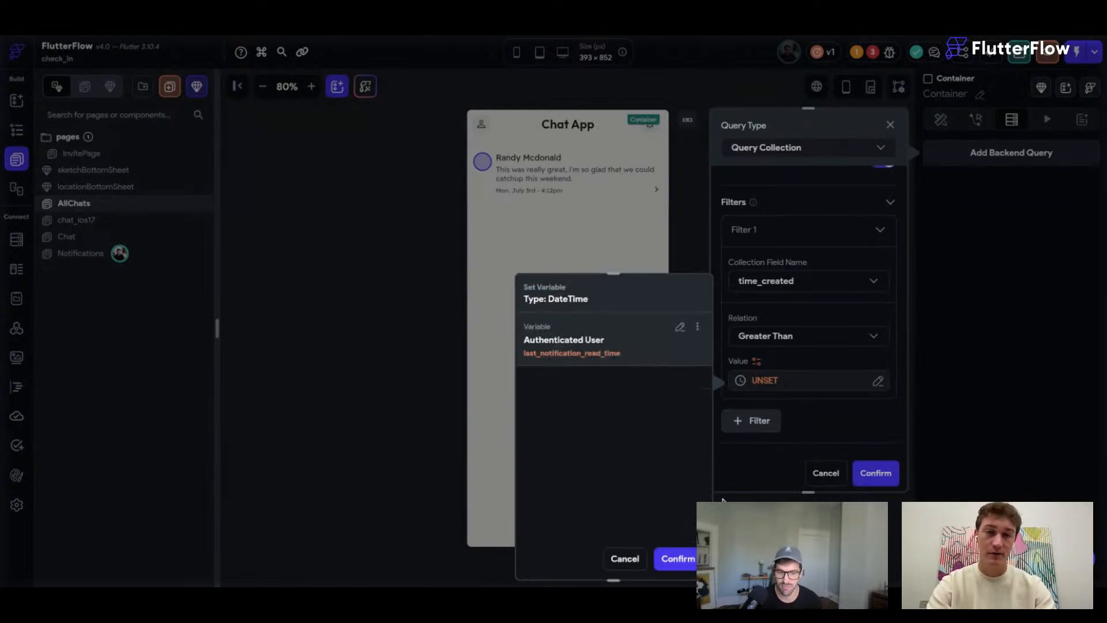
pyautogui.click(680, 563)
pyautogui.scroll(-3, 828, 350)
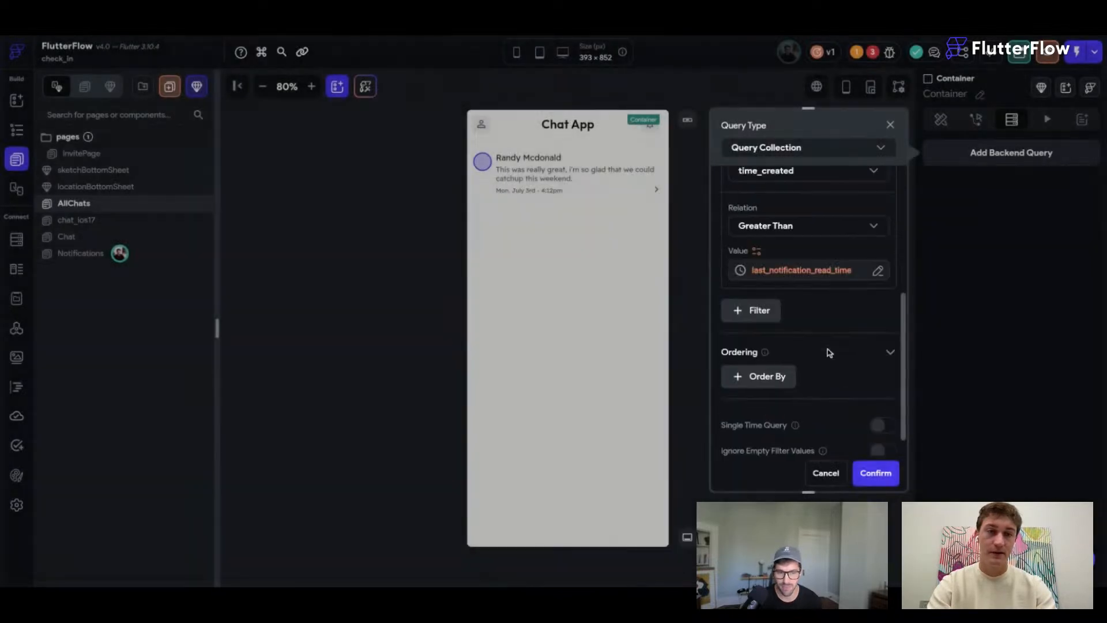
pyautogui.scroll(5, 837, 355)
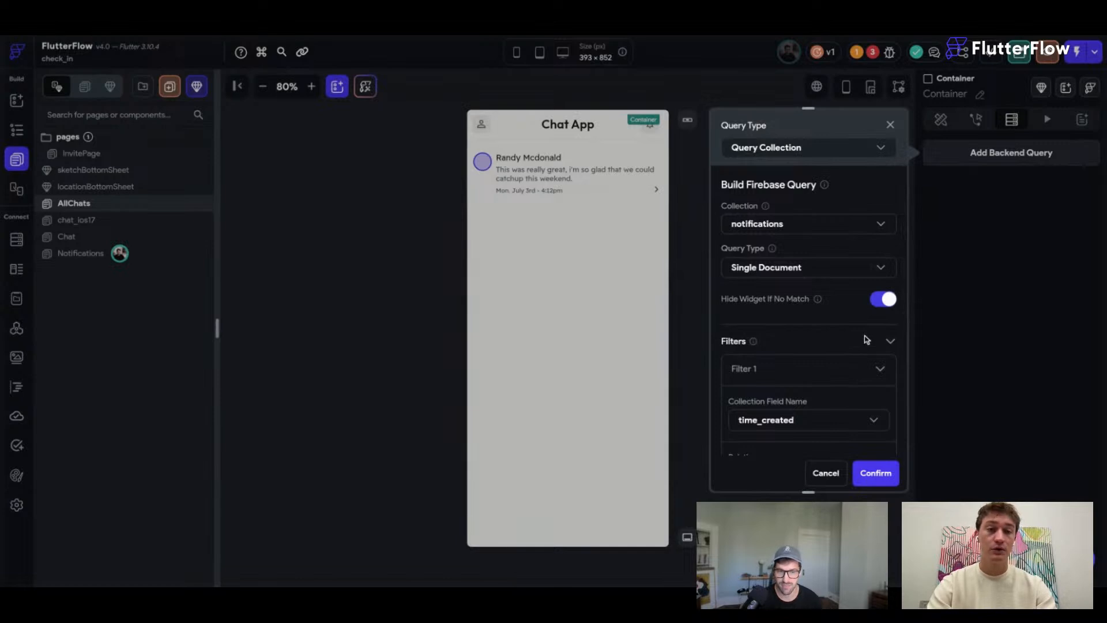
pyautogui.click(874, 472)
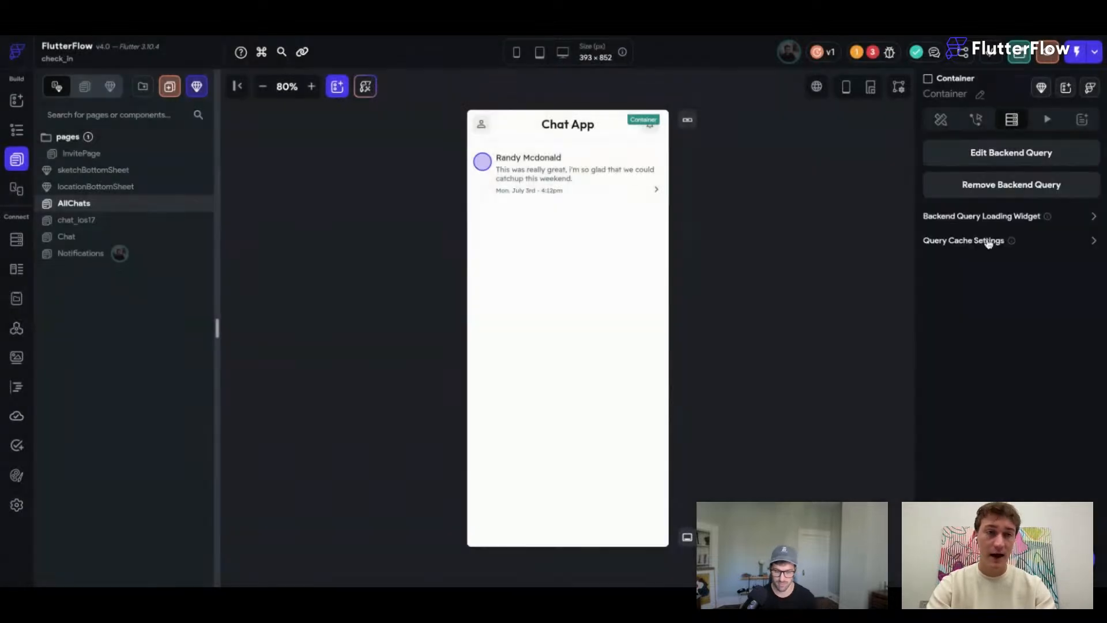
pyautogui.click(1095, 218)
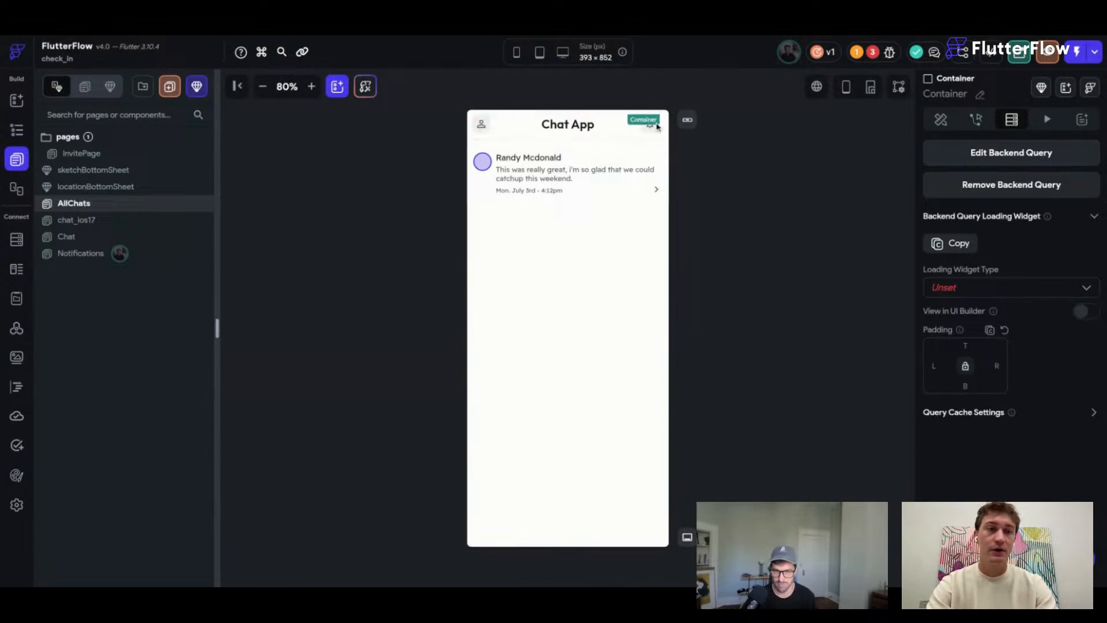
pyautogui.click(966, 287)
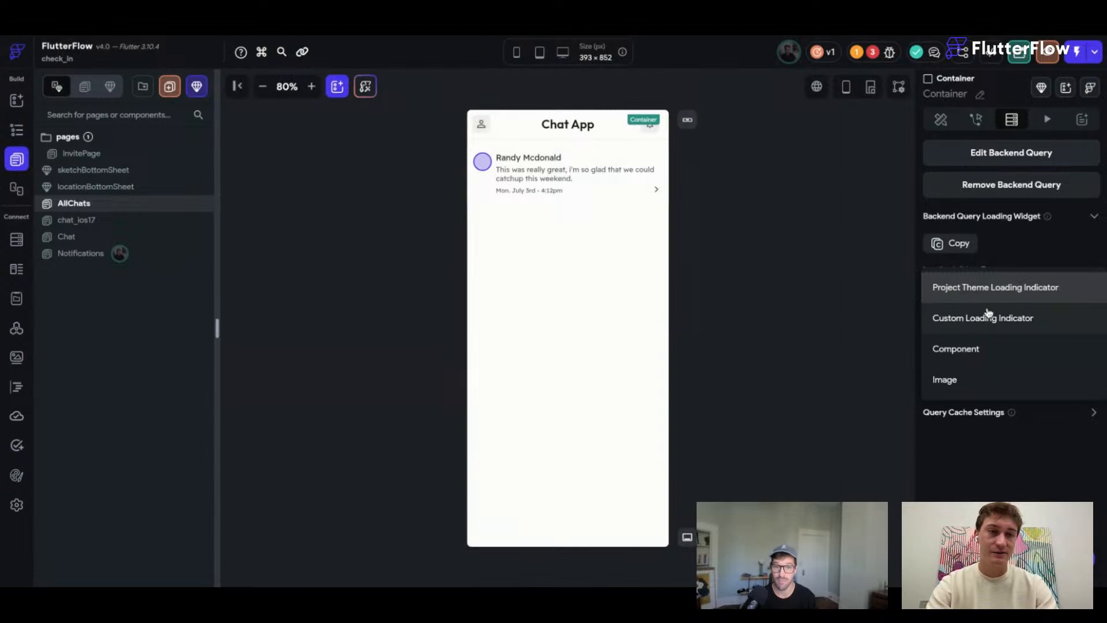
# Make the loading widget a custom circular indicator, size 10, shown in the UI Builder.
pyautogui.click(987, 315)
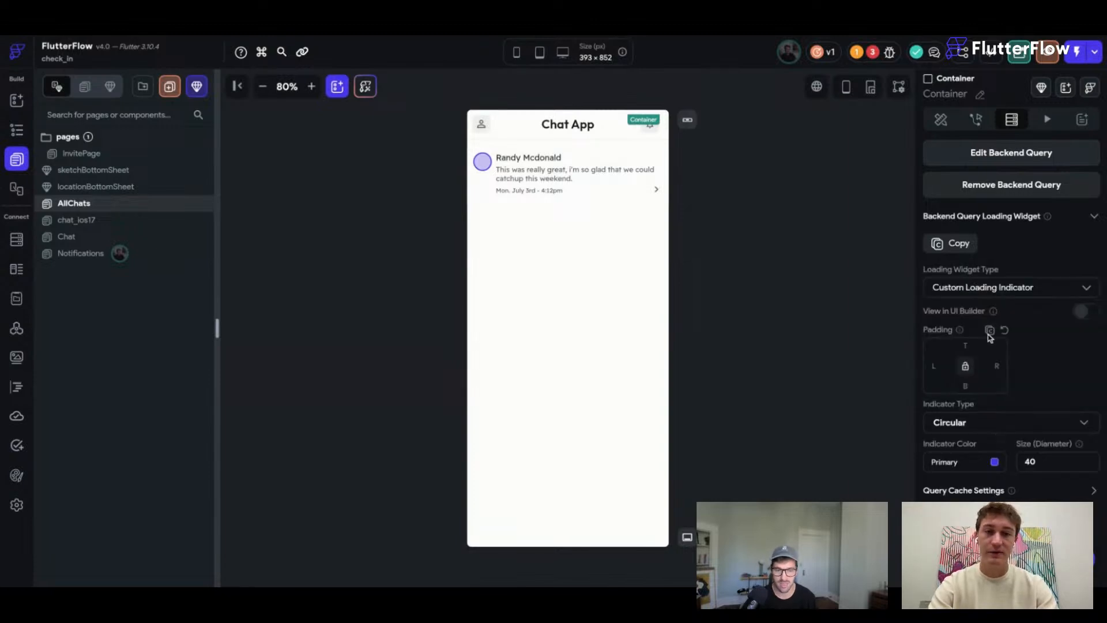
pyautogui.click(1027, 424)
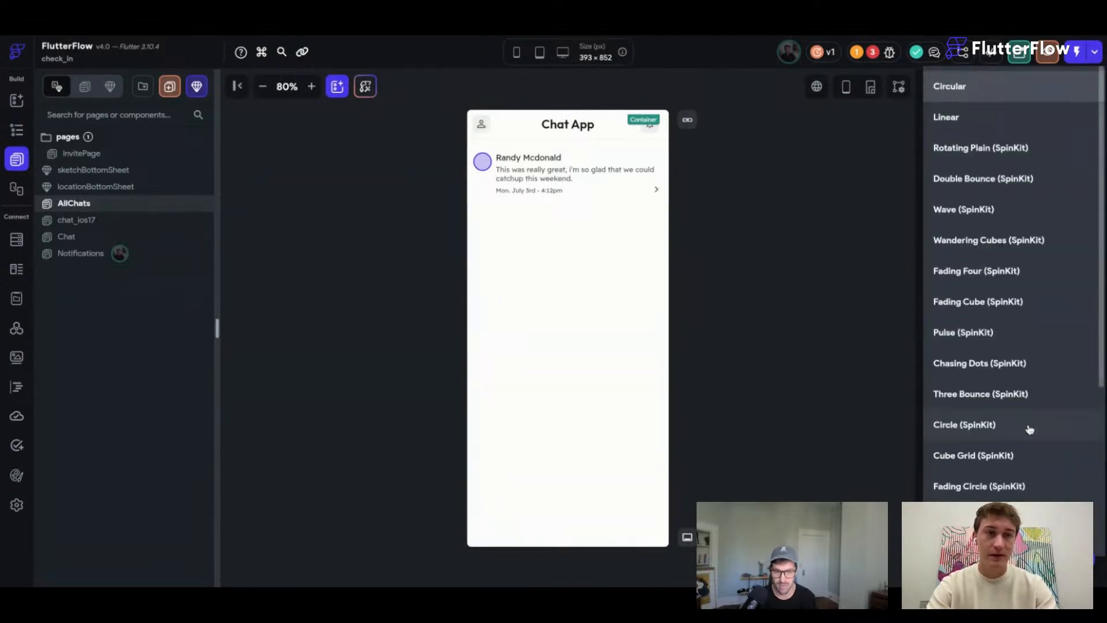
pyautogui.click(988, 90)
pyautogui.doubleClick(1031, 461)
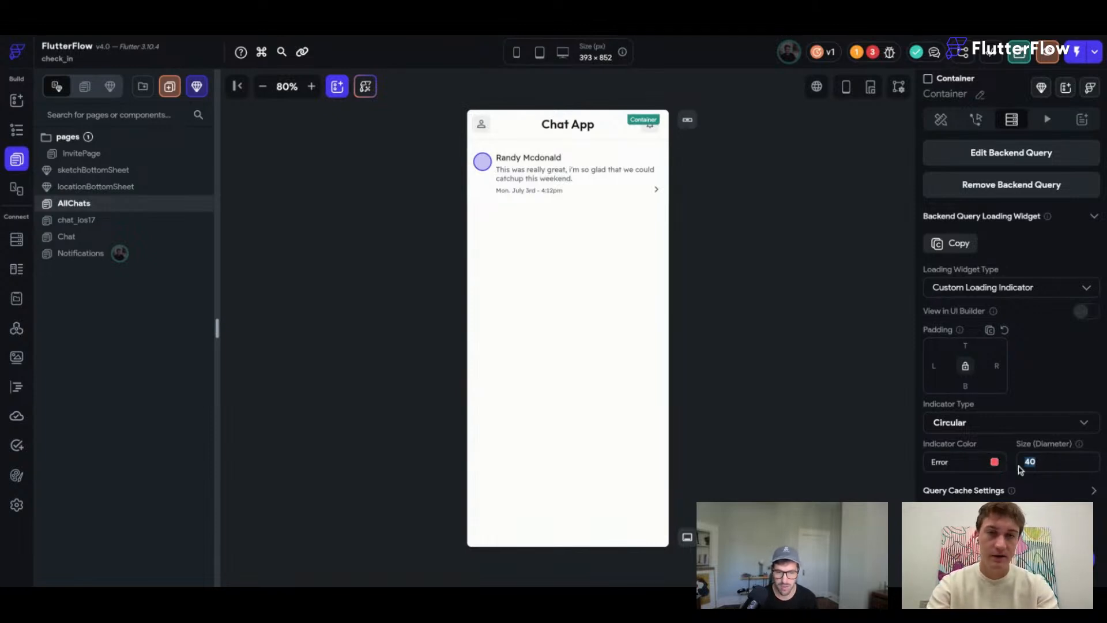
pyautogui.write('10')
pyautogui.click(1077, 313)
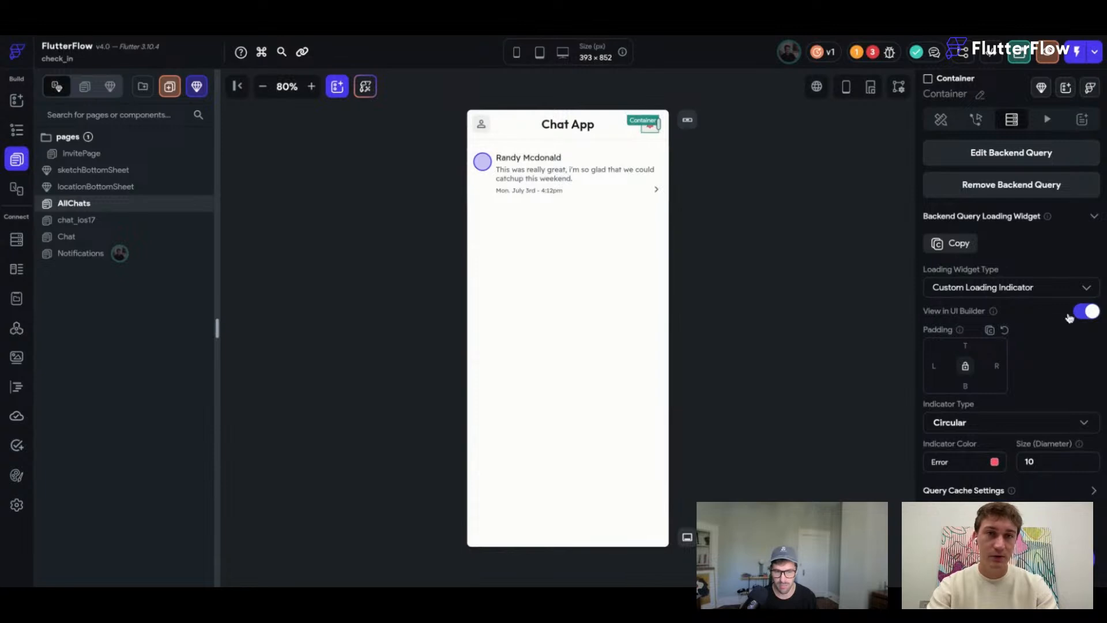
pyautogui.click(806, 254)
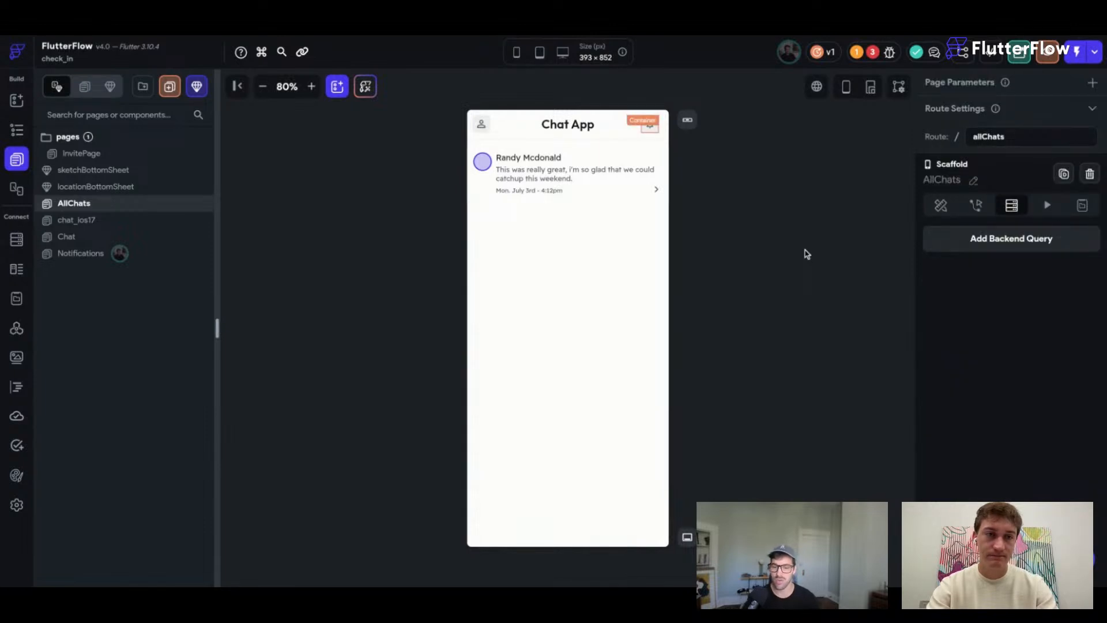
pyautogui.click(650, 126)
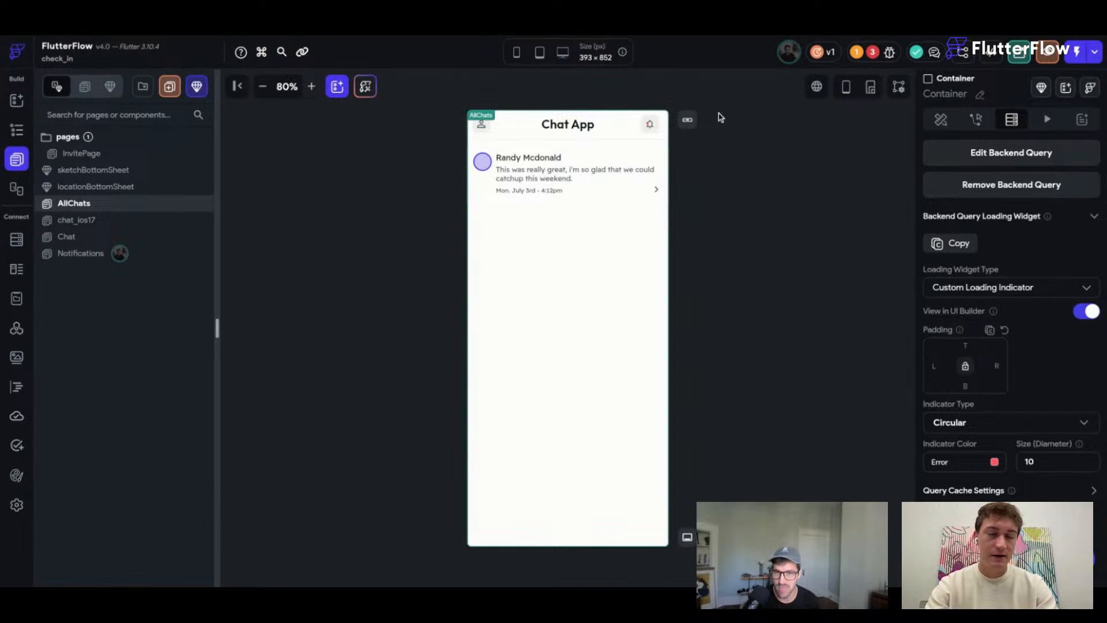
pyautogui.scroll(12, 721, 118)
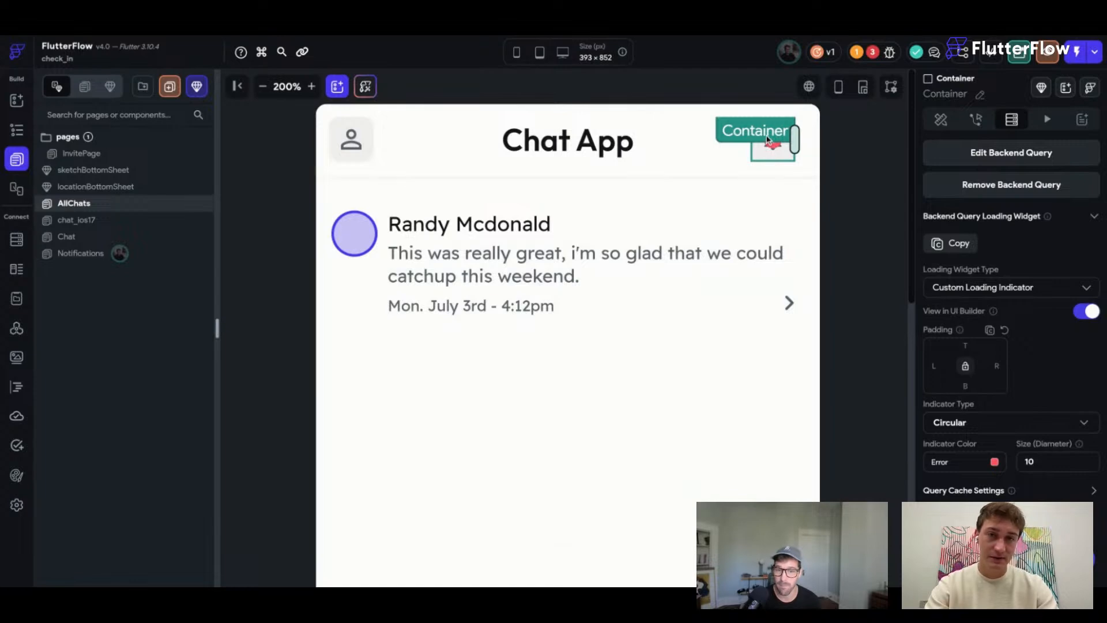
# Make the loading indicator colour transparent (#00ff5963) and check the AllChats preview.
pyautogui.click(995, 461)
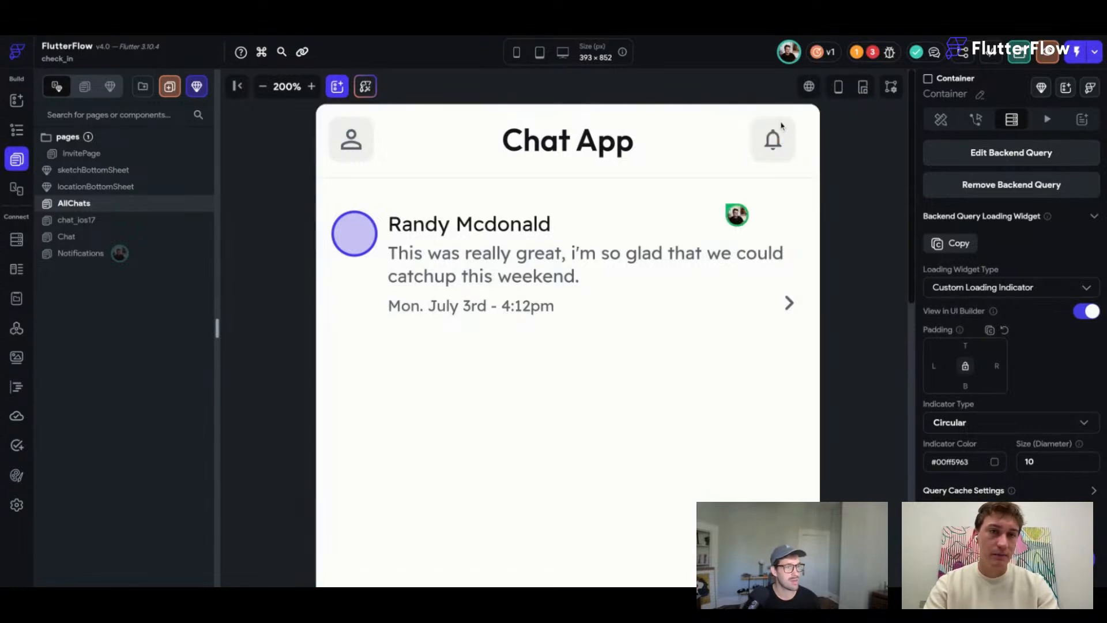
pyautogui.click(863, 242)
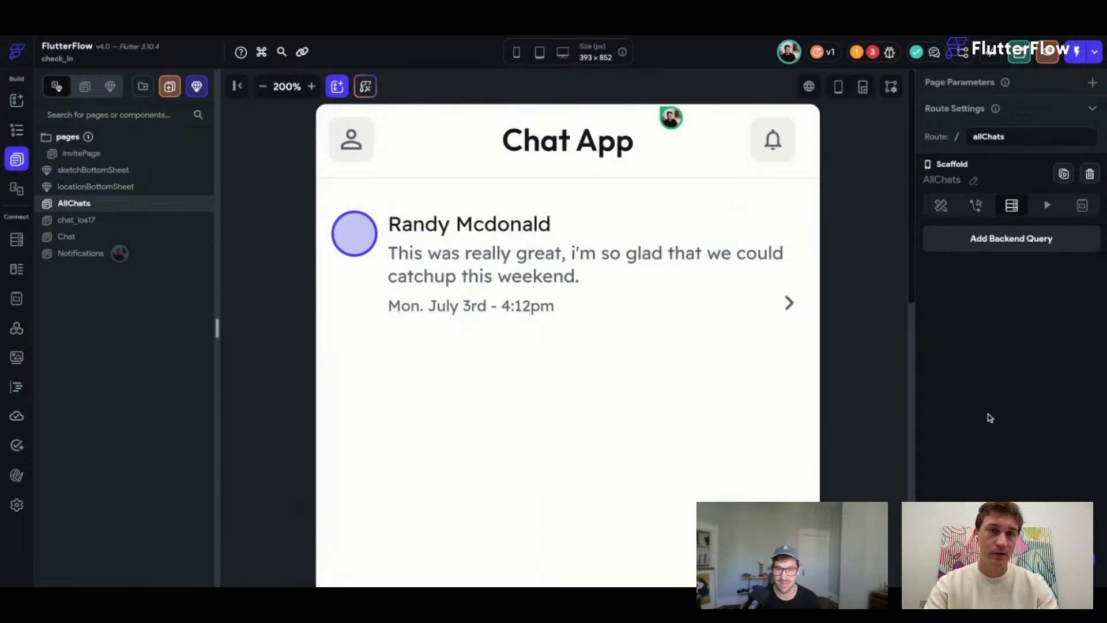
pyautogui.click(790, 130)
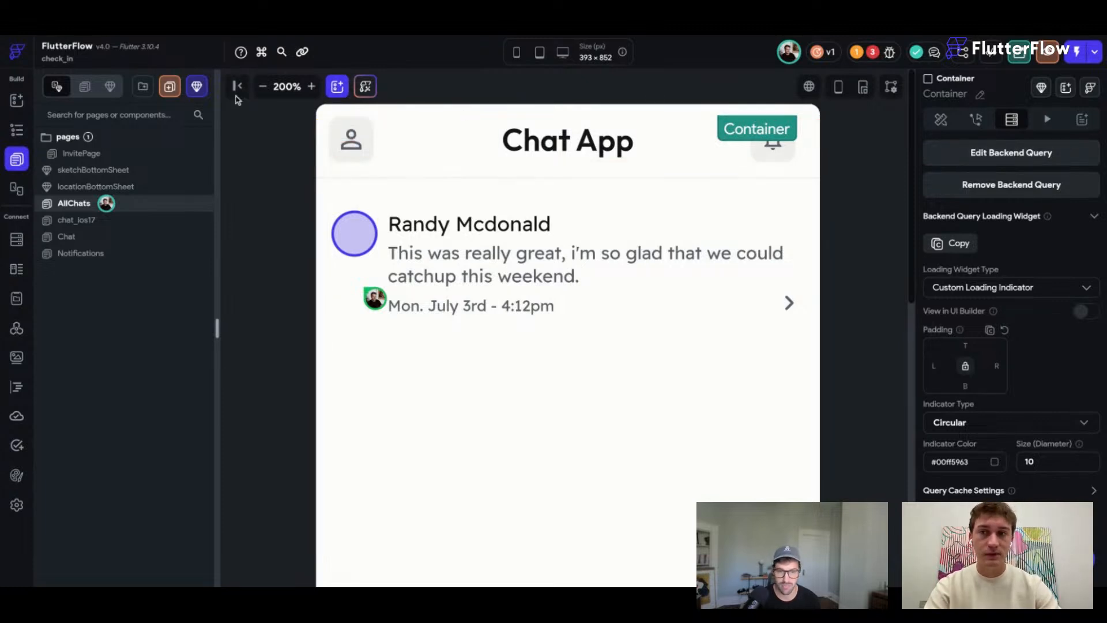
# Zoom the canvas out and switch to the Notifications page.
pyautogui.click(262, 86)
pyautogui.click(262, 86)
pyautogui.click(262, 86)
pyautogui.click(262, 86)
pyautogui.click(75, 255)
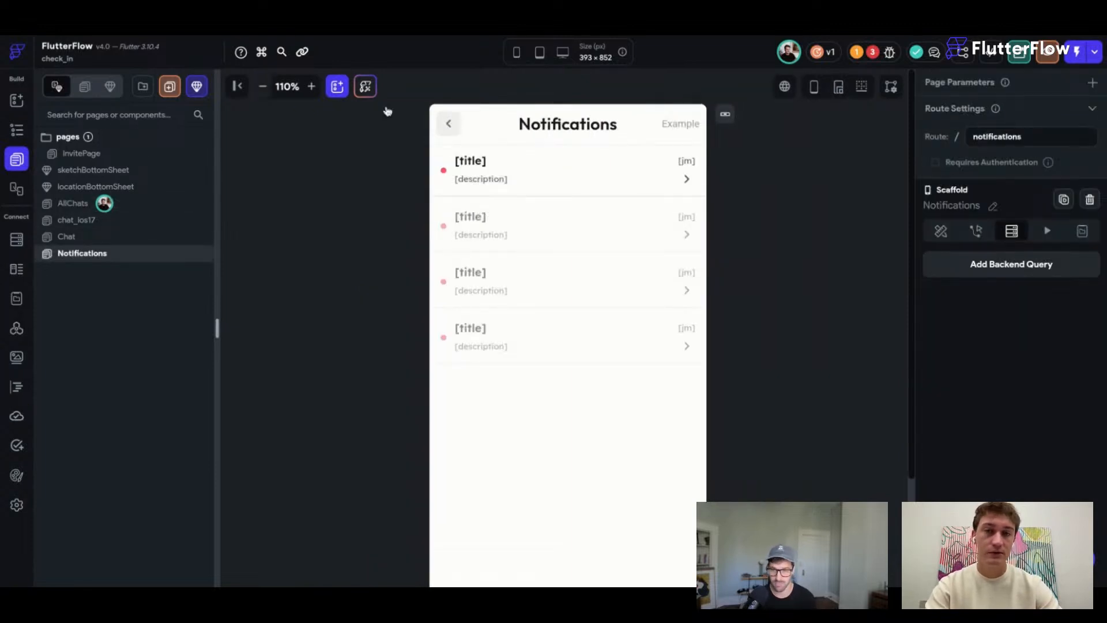
# Reset zoom to 100% and select the first notification row's container with the dot.
pyautogui.click(261, 88)
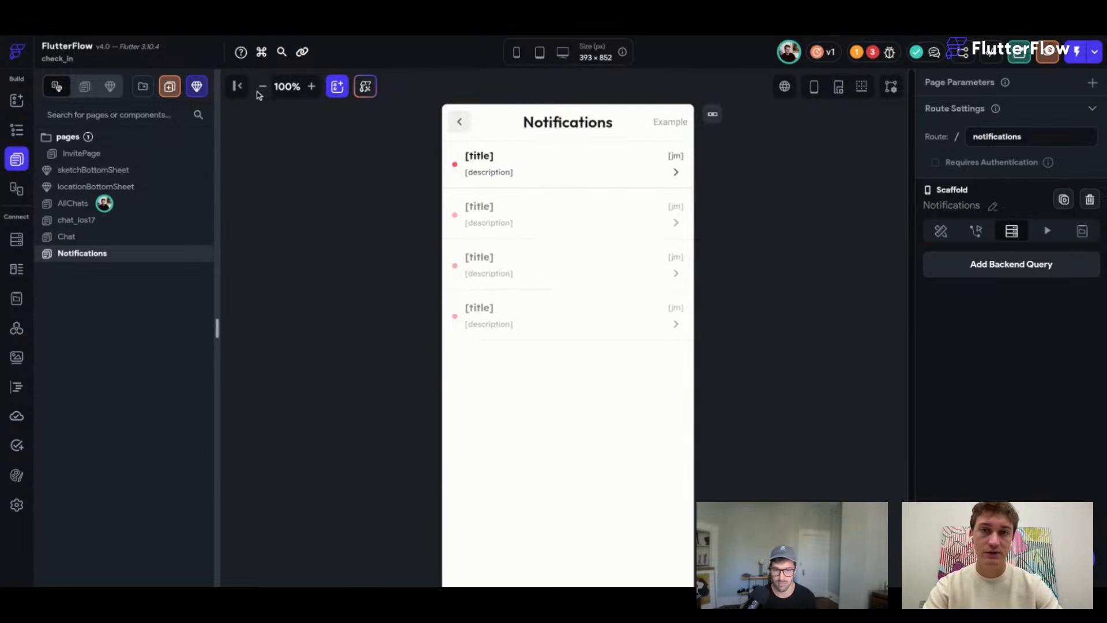
pyautogui.scroll(-1, 571, 138)
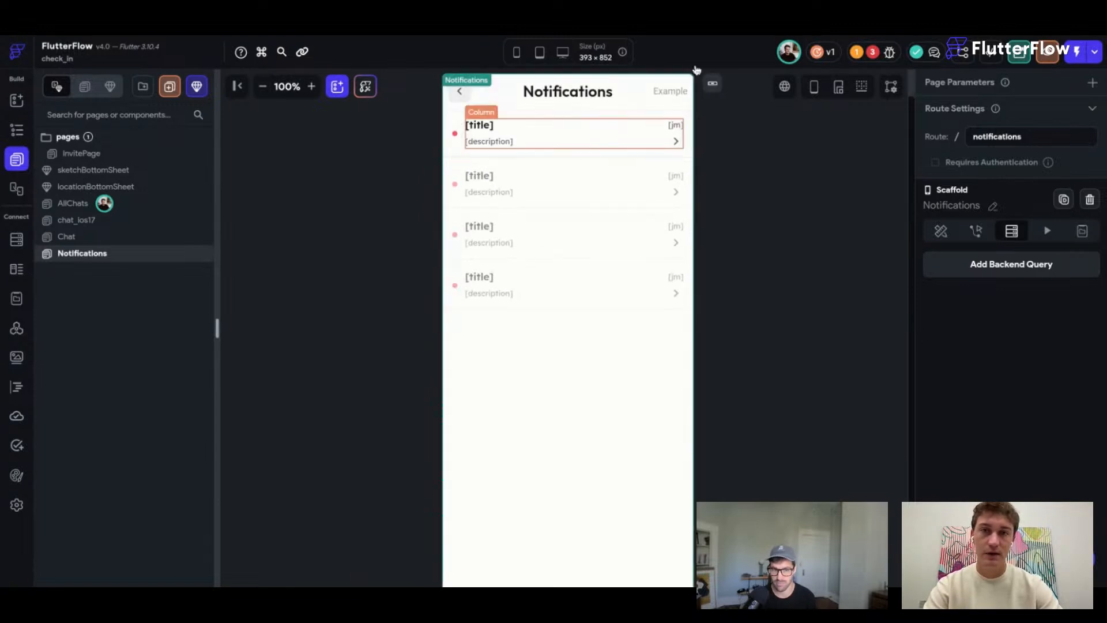
pyautogui.click(452, 128)
pyautogui.click(455, 137)
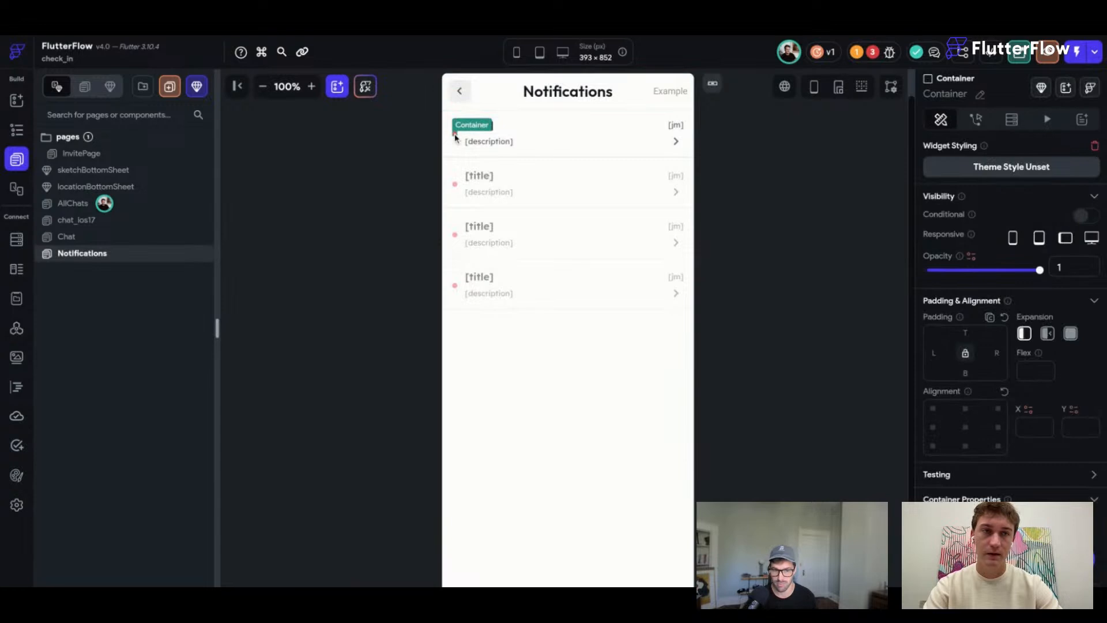
# Discard a started notifications query on the dot and switch to its Properties.
pyautogui.click(1012, 120)
pyautogui.click(946, 154)
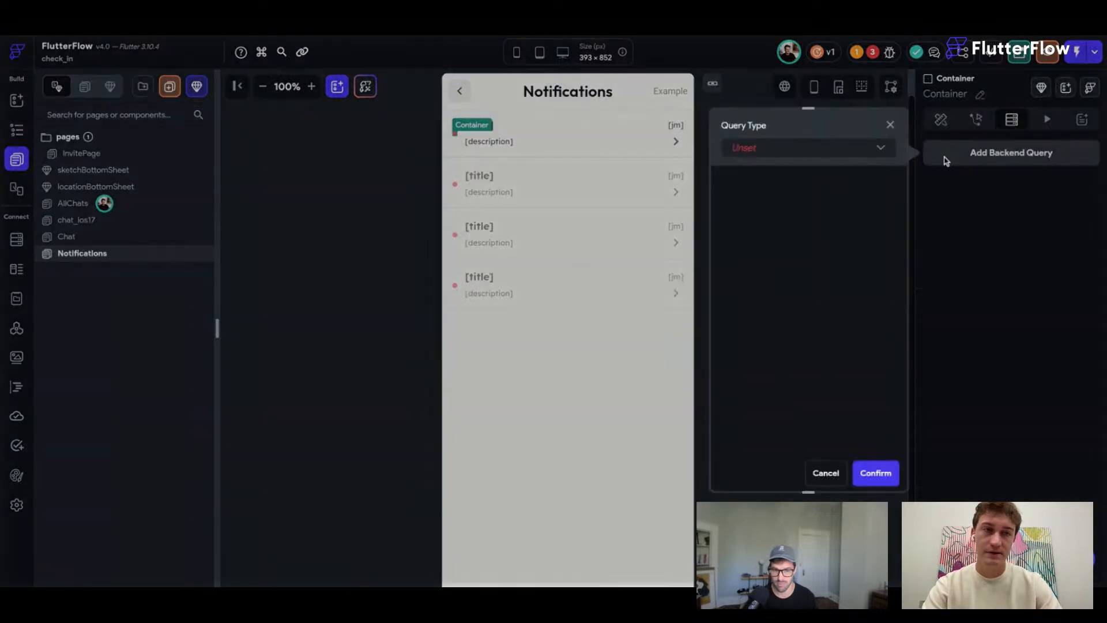
pyautogui.click(832, 150)
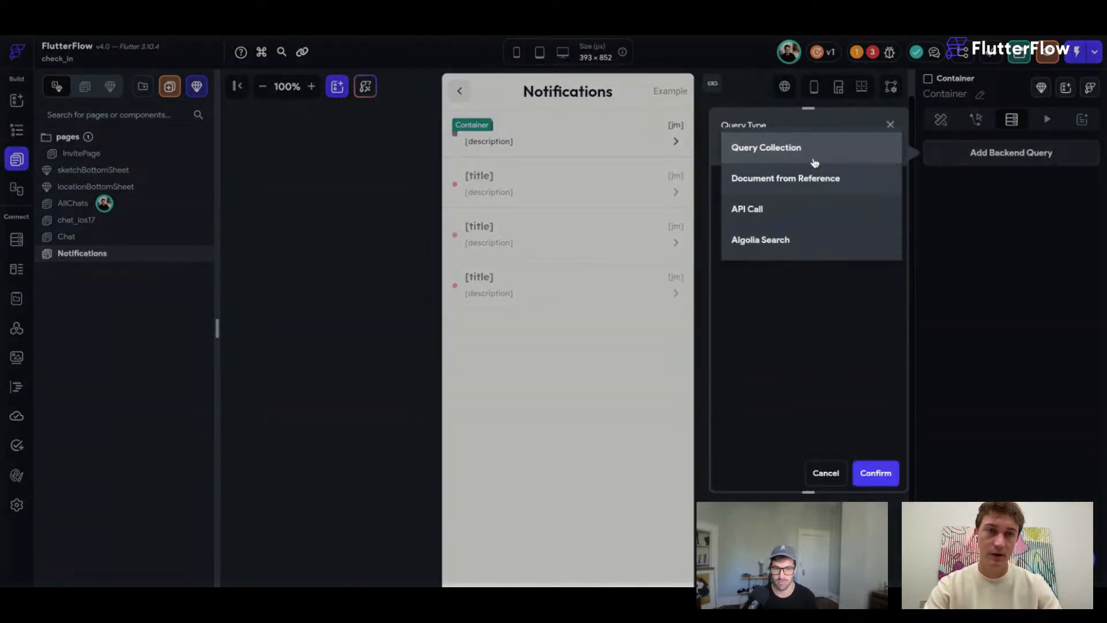
pyautogui.click(785, 154)
pyautogui.click(783, 225)
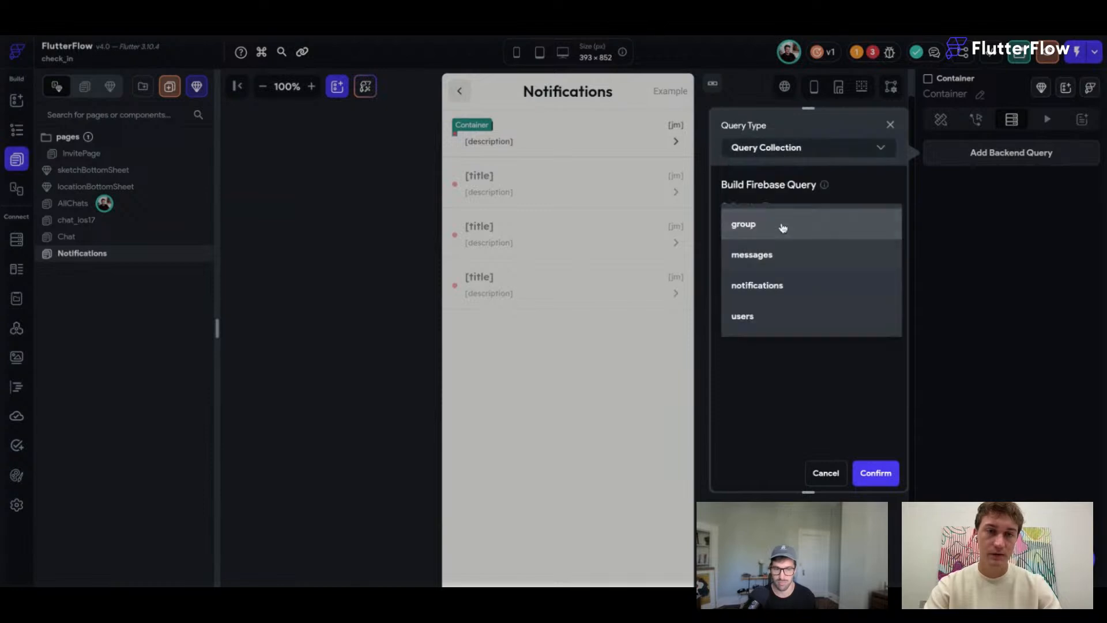
pyautogui.click(760, 285)
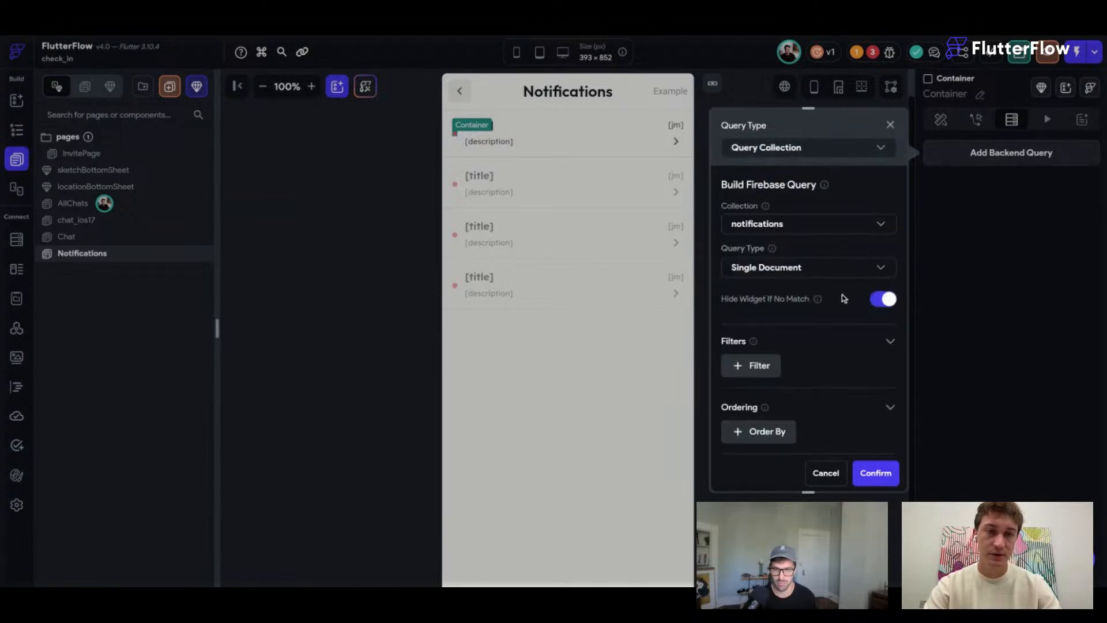
pyautogui.scroll(-2, 843, 305)
pyautogui.scroll(1, 840, 302)
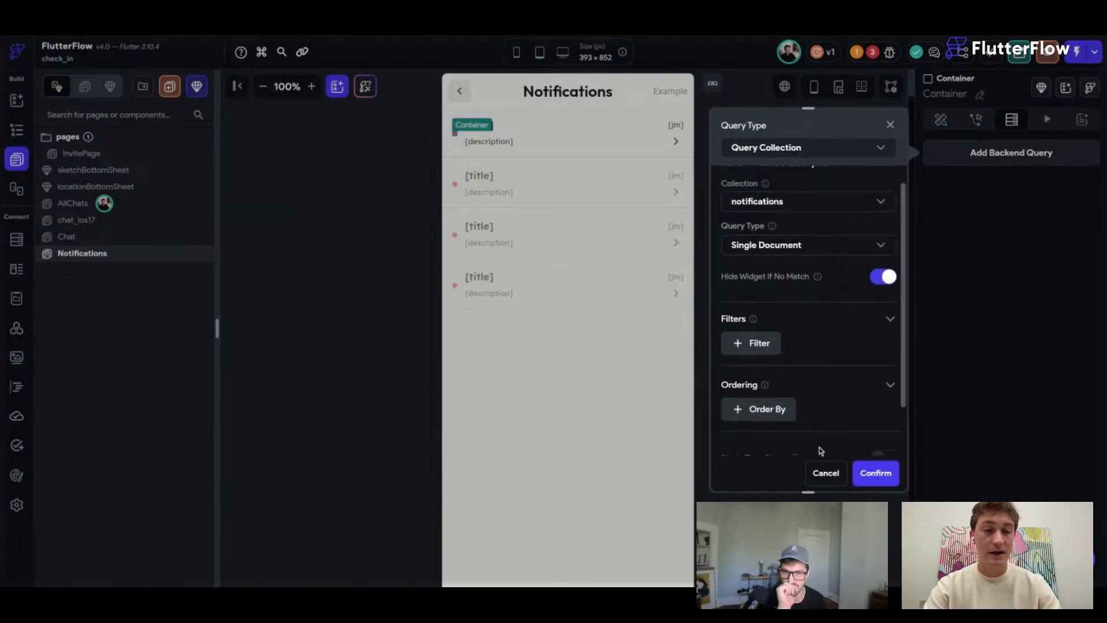
pyautogui.click(822, 474)
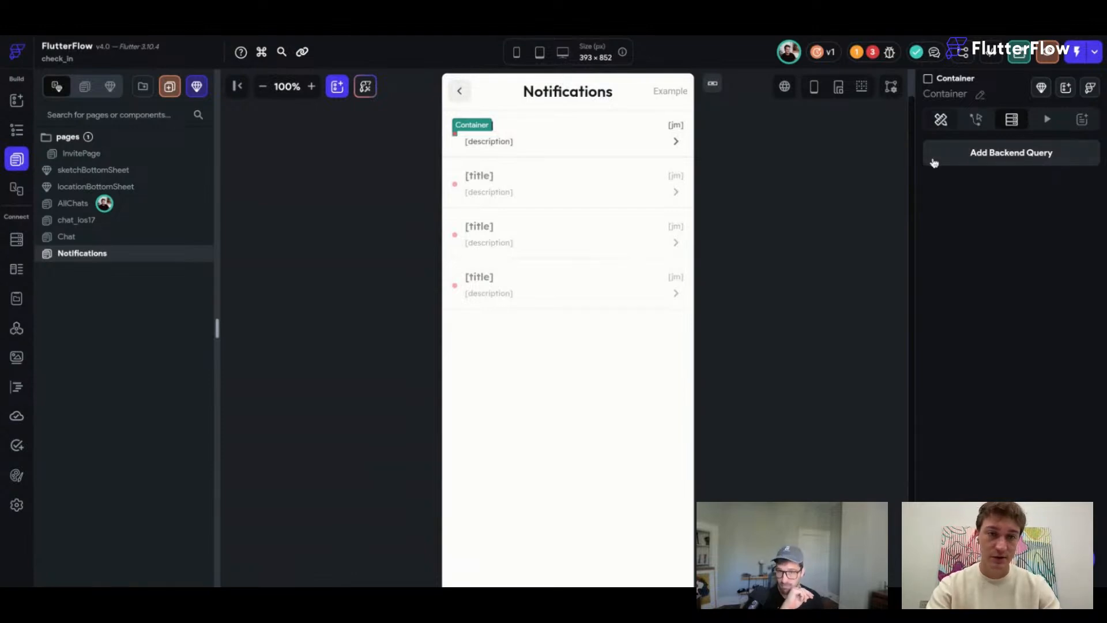
pyautogui.click(941, 120)
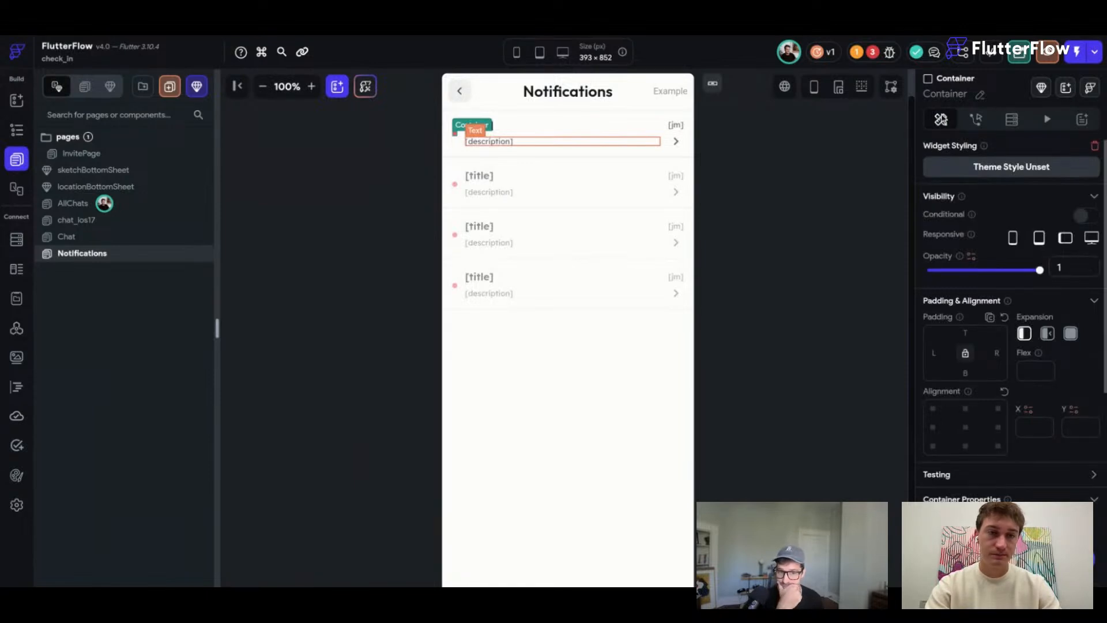
# Turn on conditional visibility with time_created Greater Than as the condition.
pyautogui.click(1078, 217)
pyautogui.click(766, 339)
pyautogui.click(594, 312)
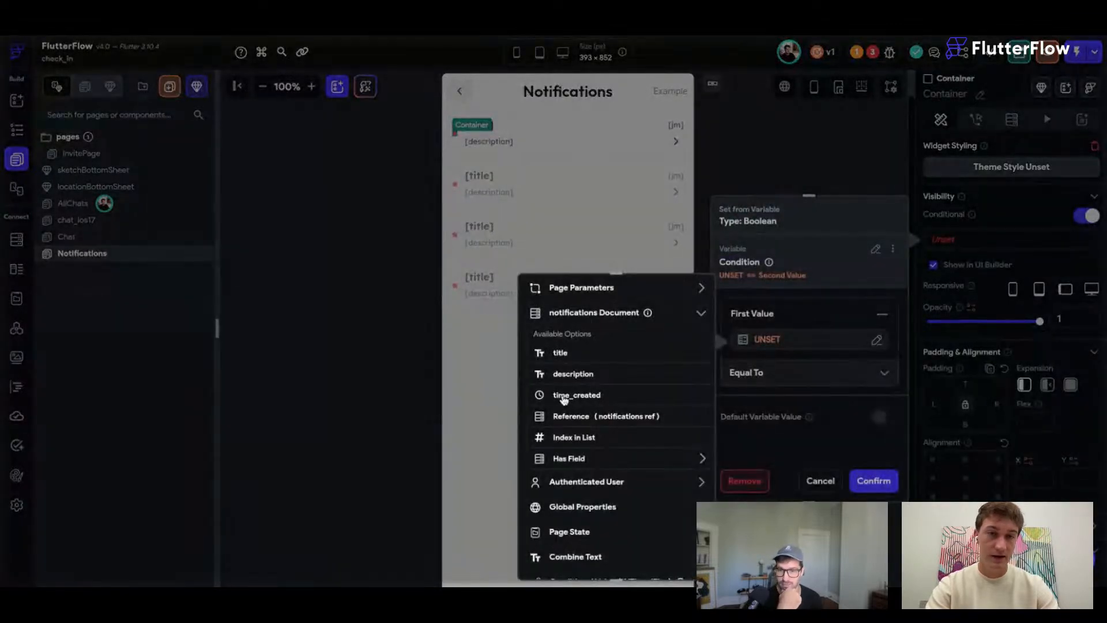
pyautogui.click(564, 396)
pyautogui.click(679, 559)
pyautogui.click(802, 378)
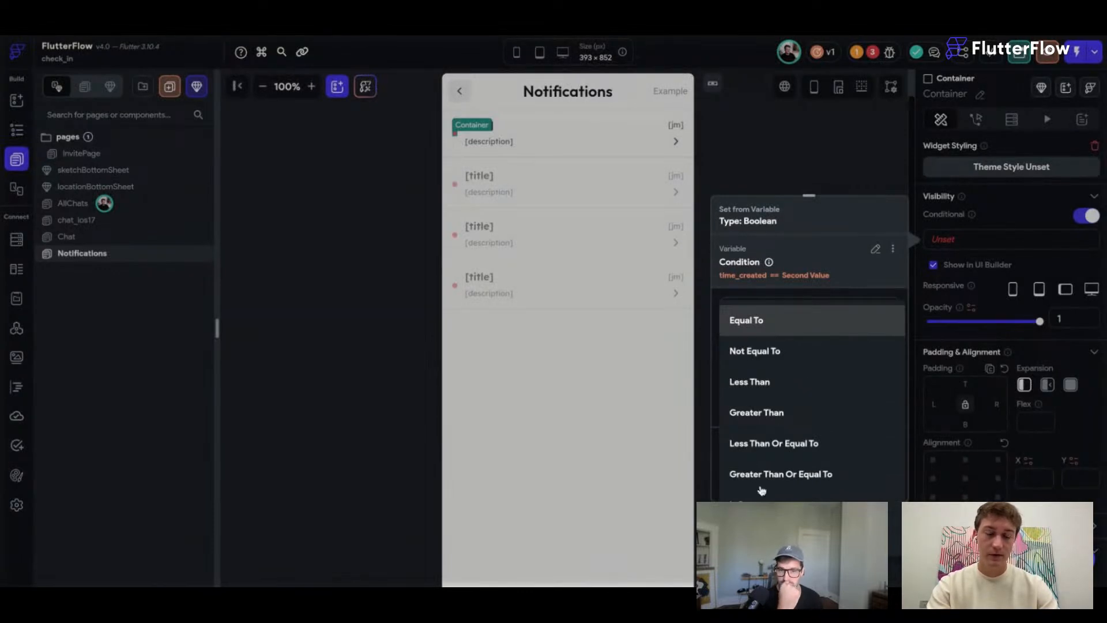
pyautogui.click(760, 411)
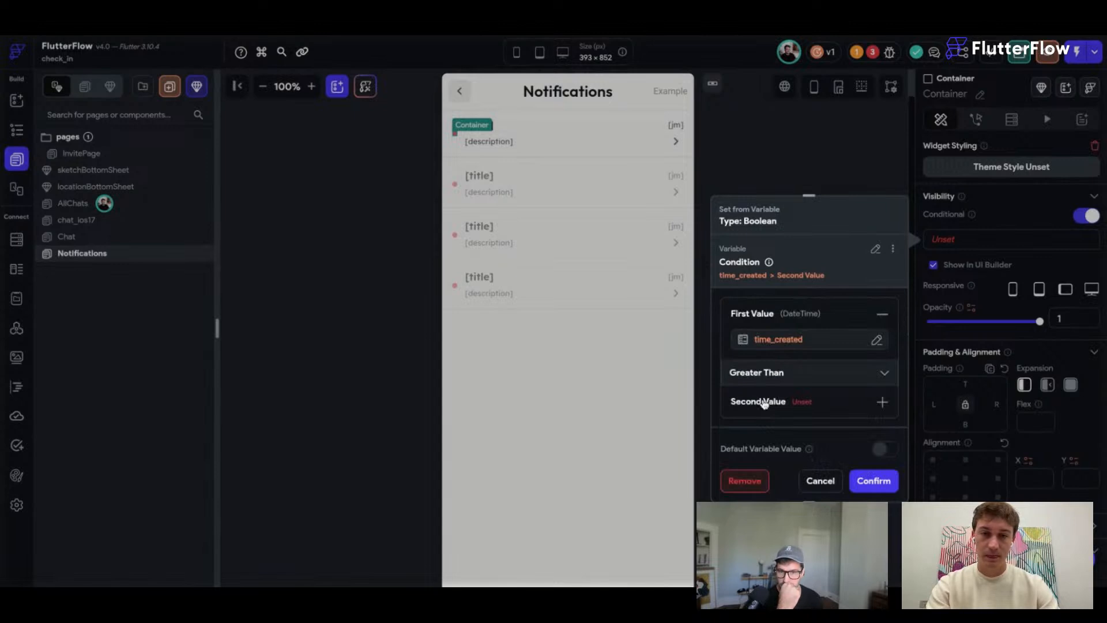
# Compare against the user's last_notification_read_time and confirm the condition.
pyautogui.click(762, 404)
pyautogui.scroll(-3, 593, 453)
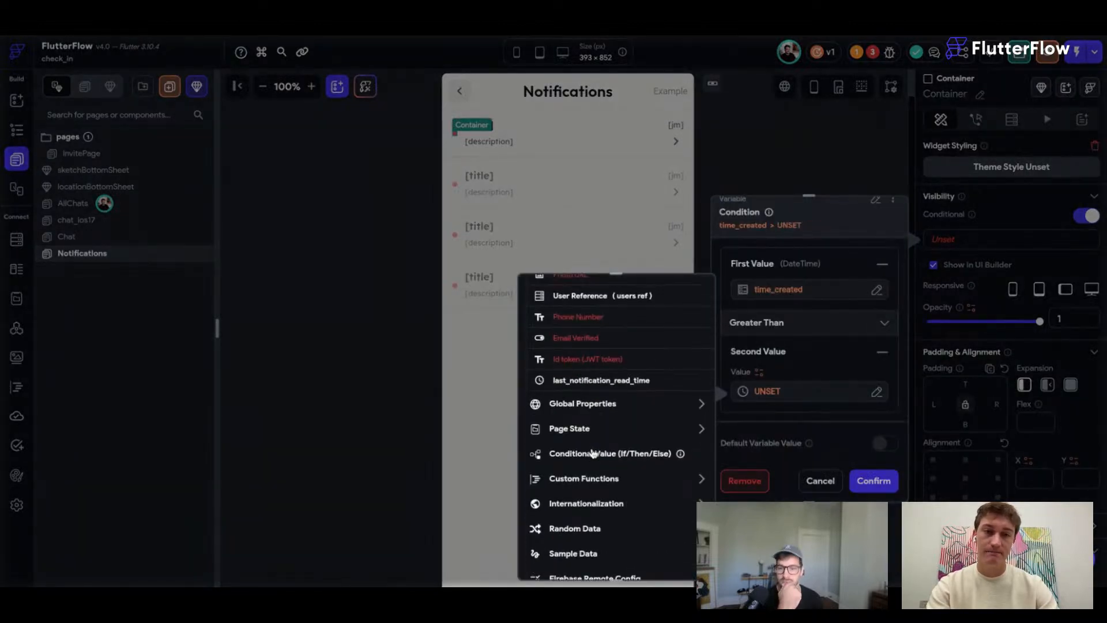
pyautogui.click(588, 382)
pyautogui.click(679, 558)
pyautogui.click(880, 481)
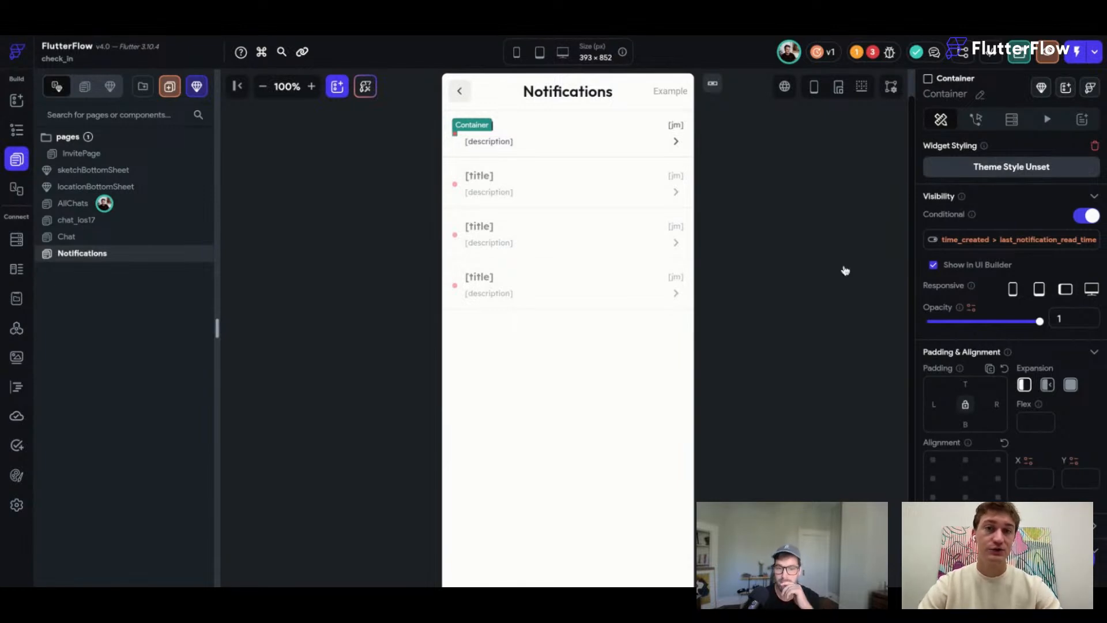
pyautogui.click(456, 135)
pyautogui.click(456, 135)
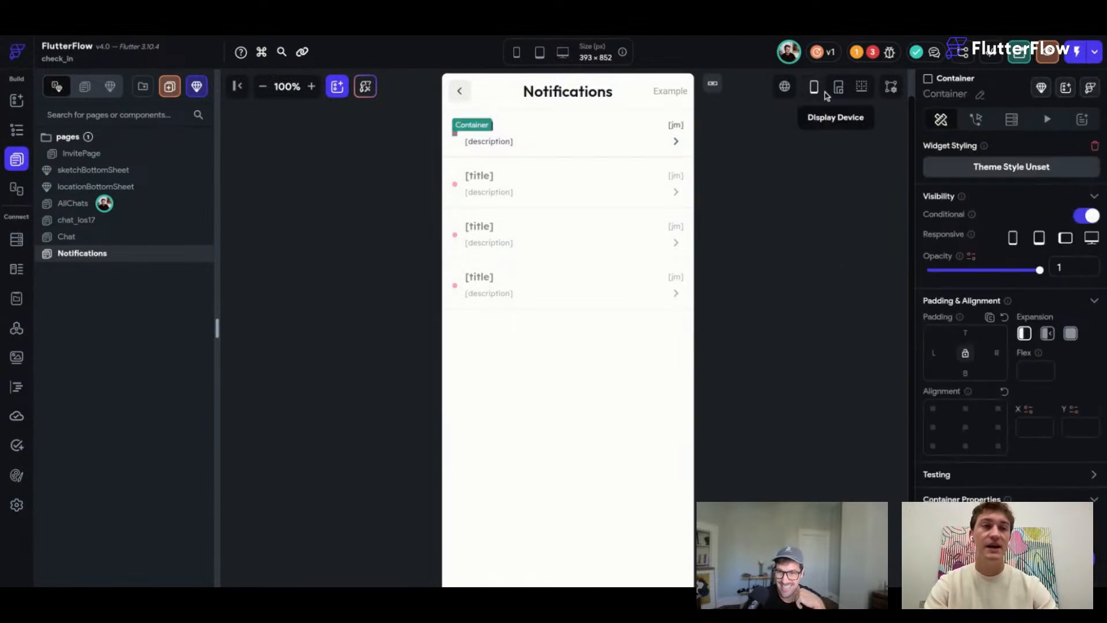
# Select the notifications ListView and open its backend query for editing.
pyautogui.click(1011, 121)
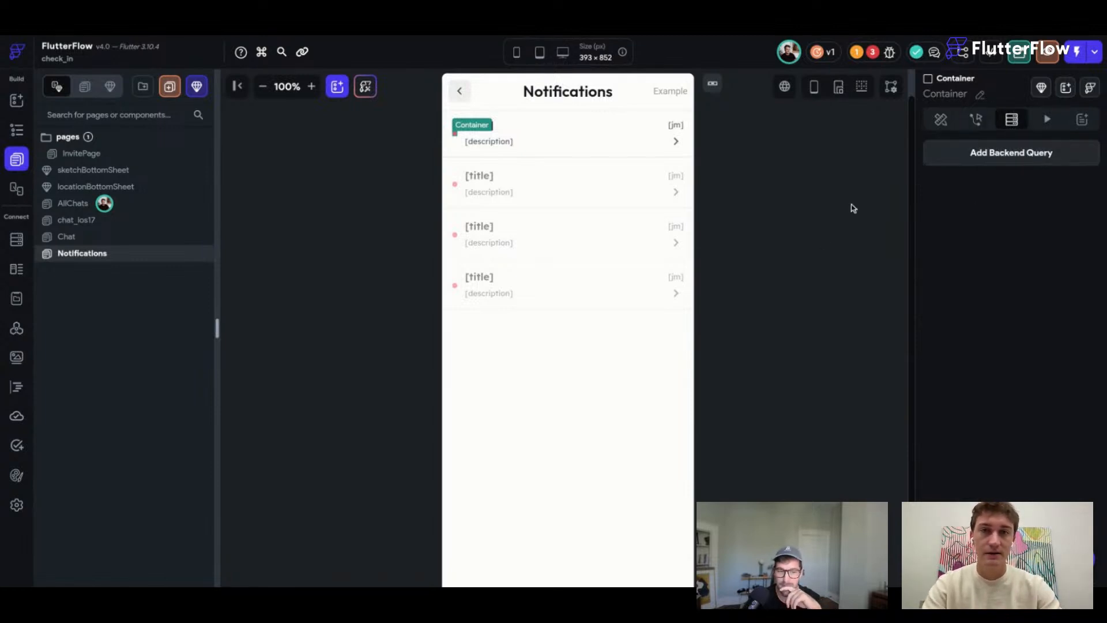
pyautogui.click(674, 289)
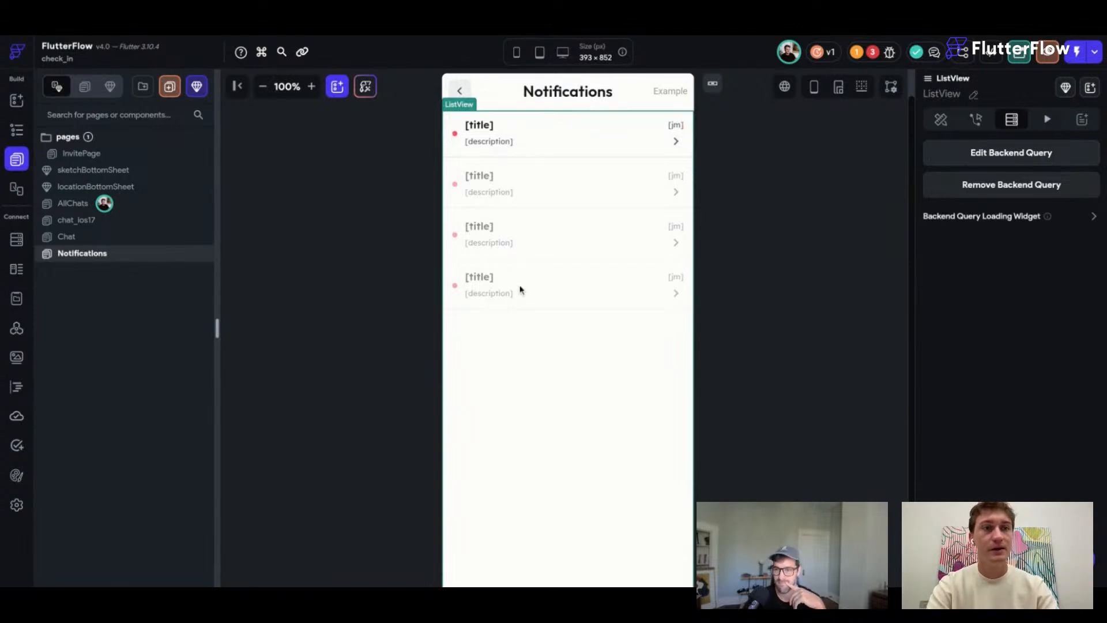
pyautogui.click(1075, 148)
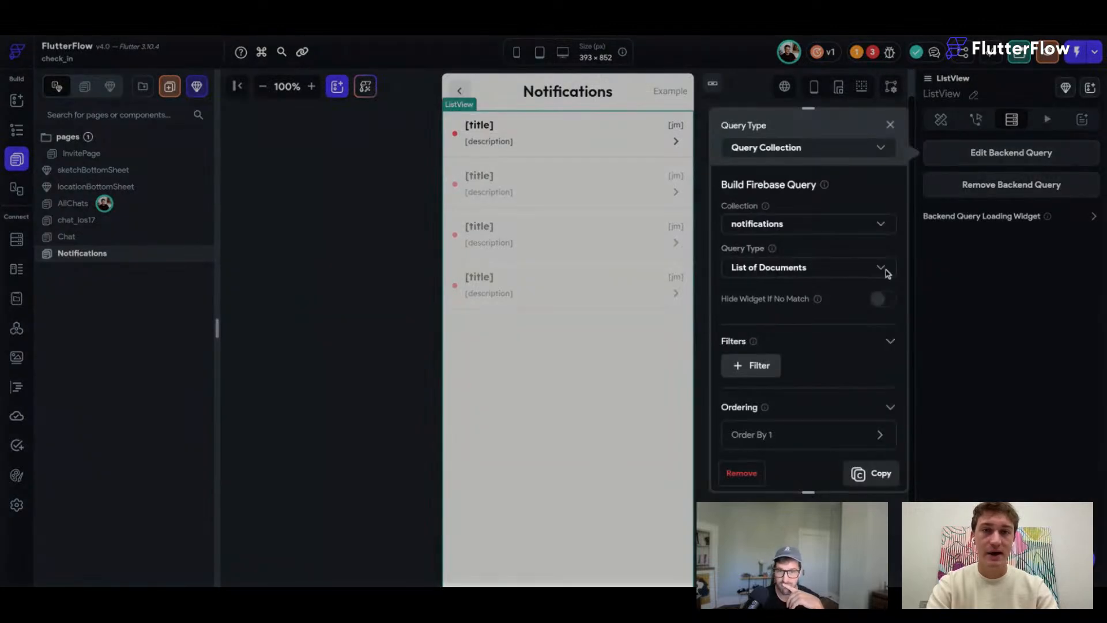
pyautogui.scroll(-2, 844, 341)
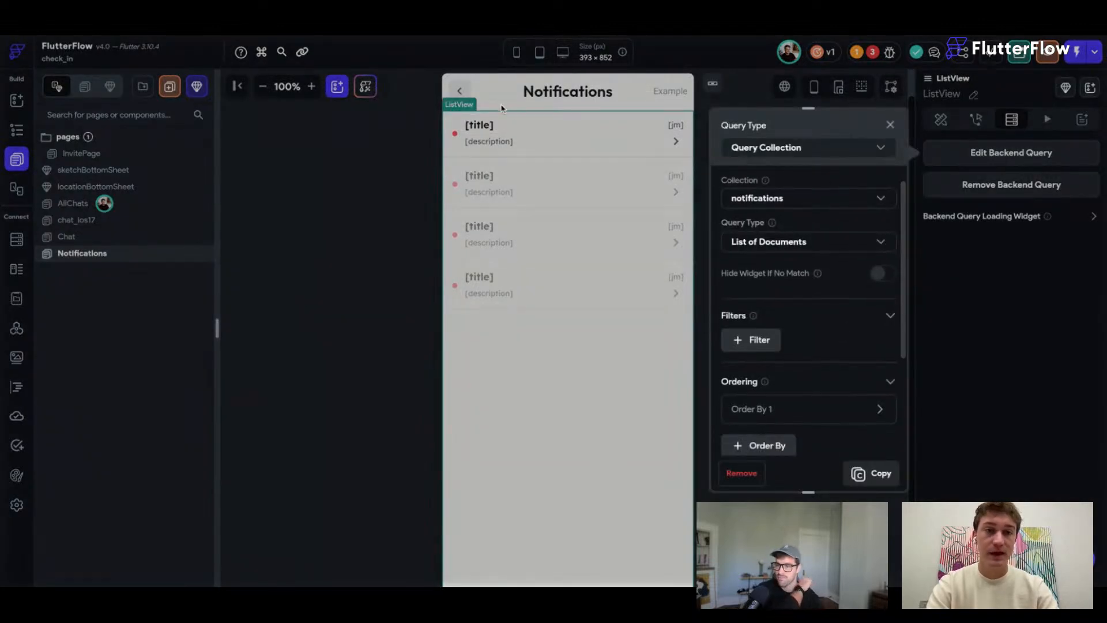
pyautogui.scroll(-5, 808, 346)
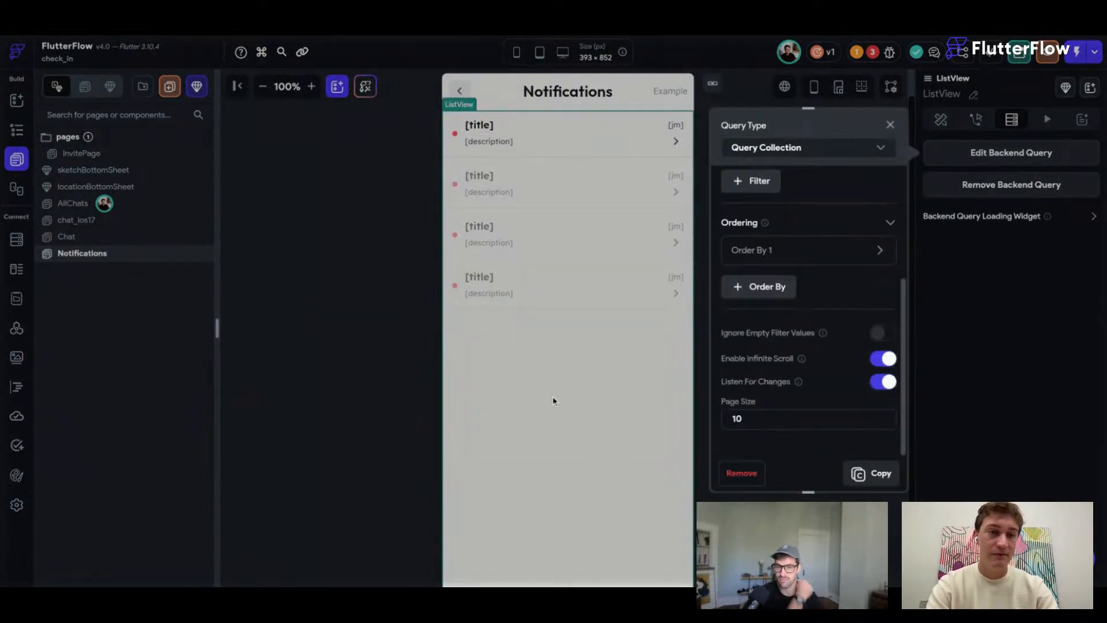
# Disable infinite scroll, enable single-time query, set limit 10, and confirm.
pyautogui.click(880, 369)
pyautogui.scroll(-1, 813, 393)
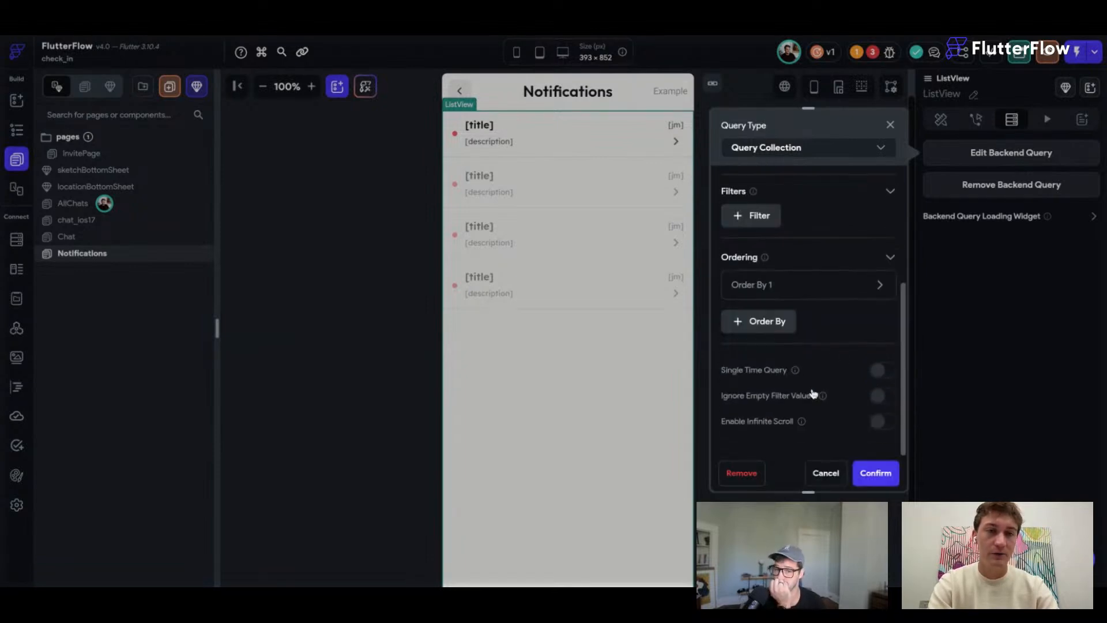
pyautogui.click(890, 372)
pyautogui.scroll(2, 849, 367)
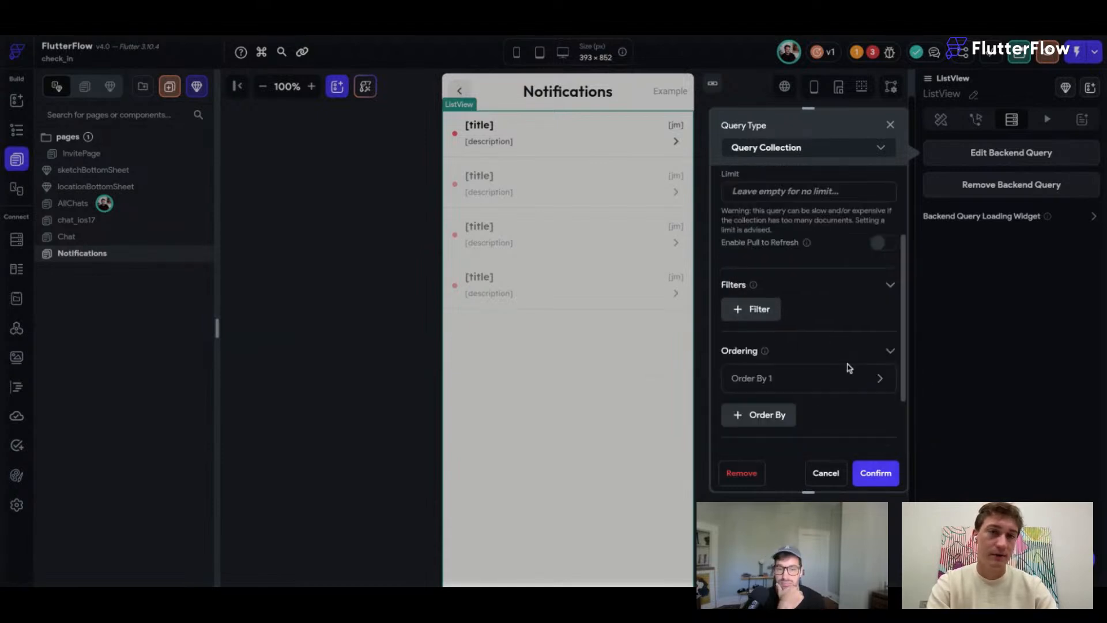
pyautogui.scroll(3, 848, 366)
pyautogui.click(747, 278)
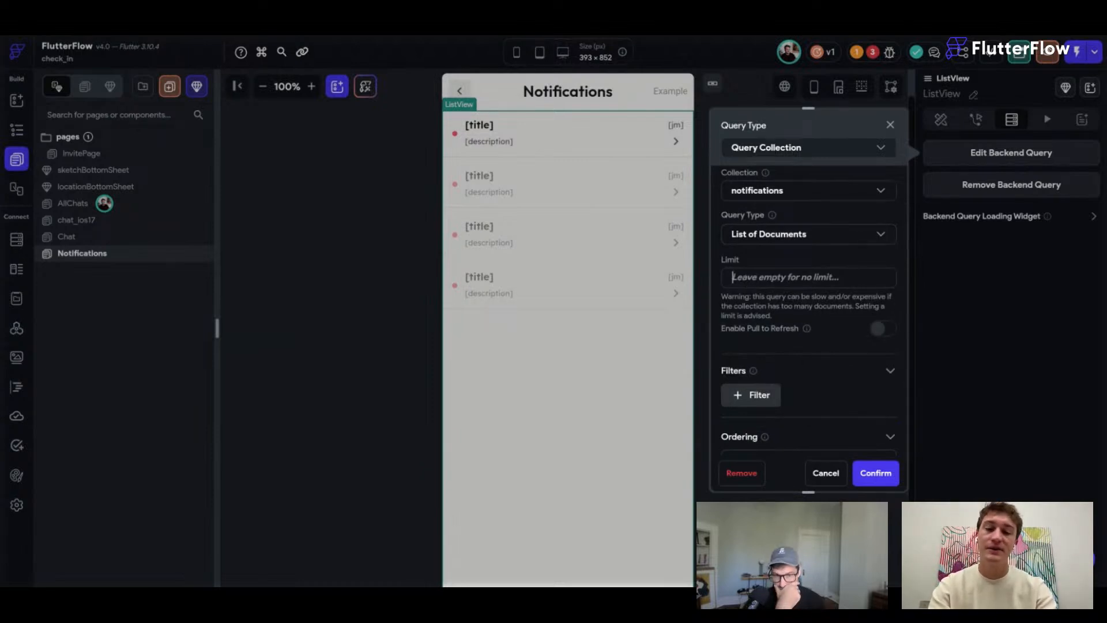
pyautogui.write('10')
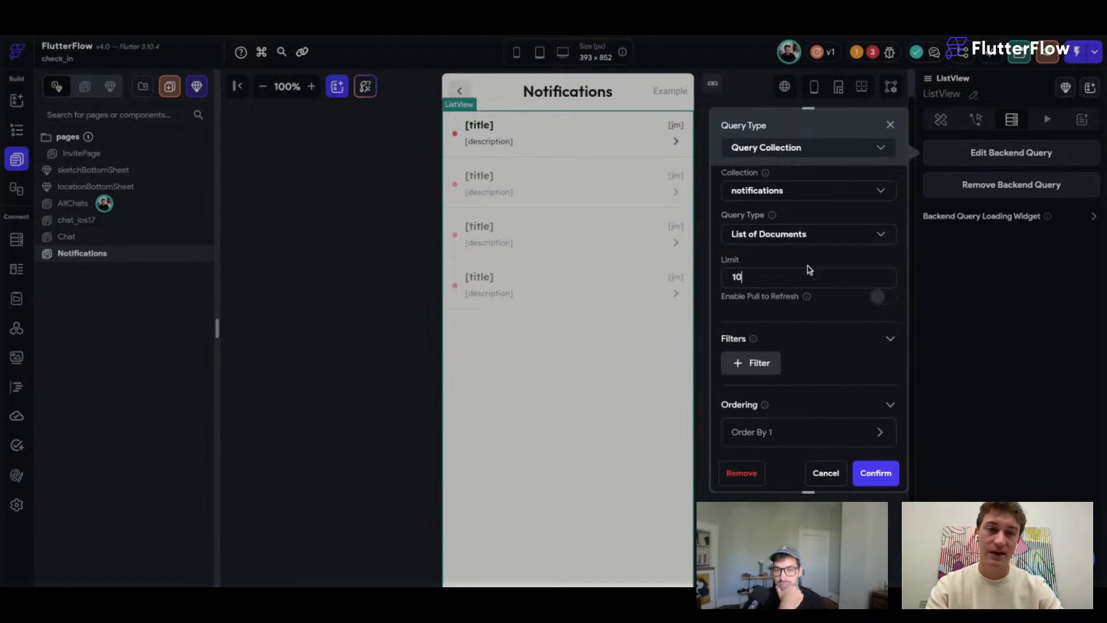
pyautogui.scroll(-3, 838, 352)
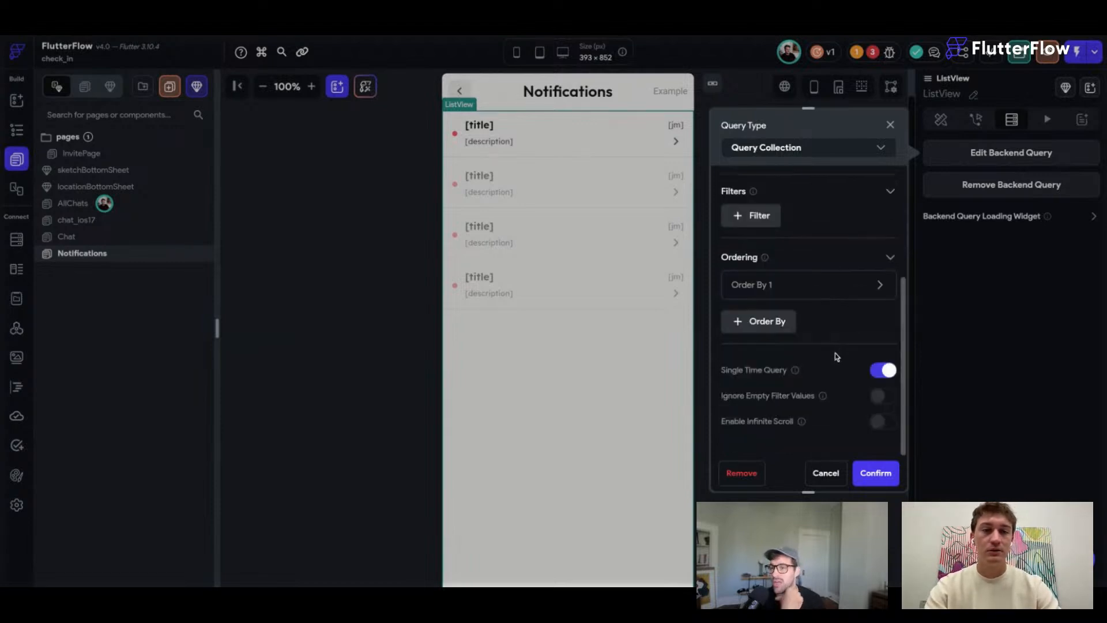
pyautogui.scroll(1, 836, 357)
pyautogui.scroll(-1, 830, 375)
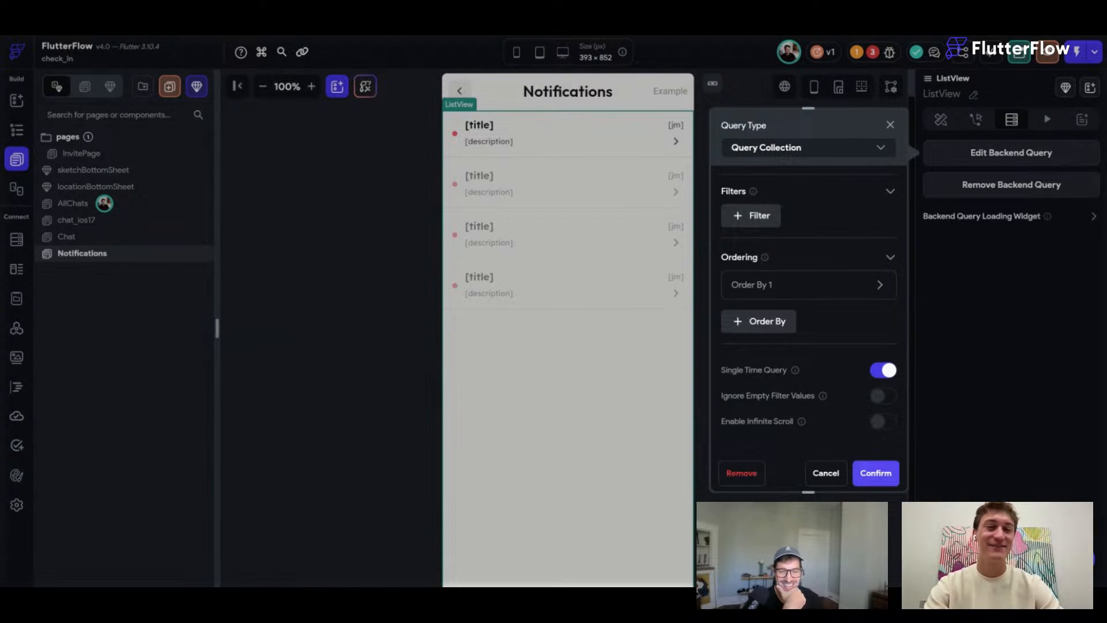
pyautogui.click(875, 473)
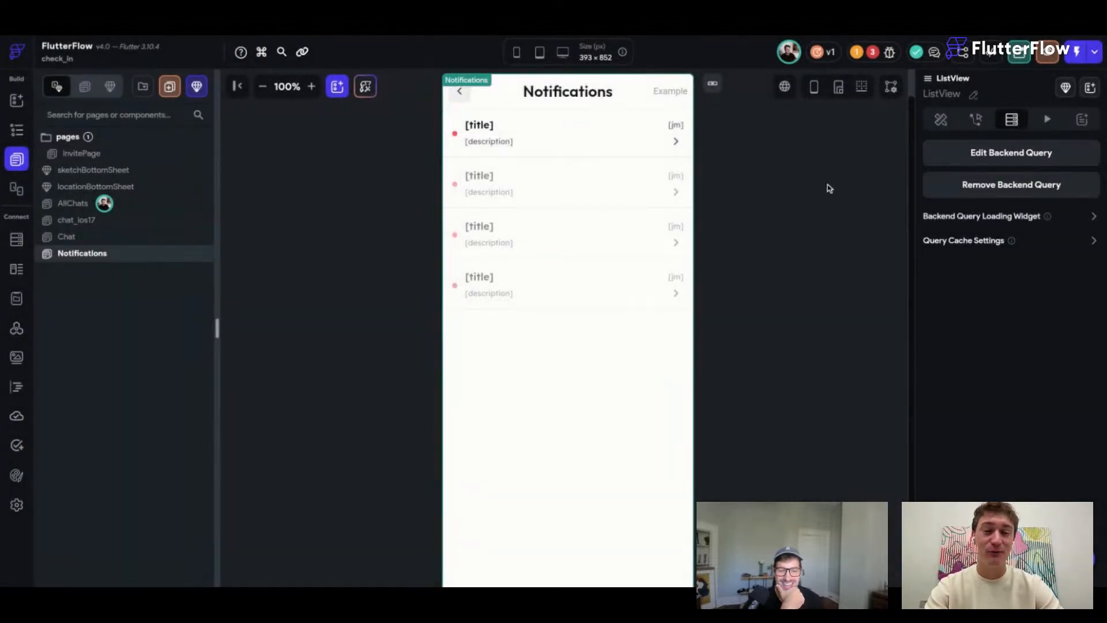
# Select the Notifications page scaffold and show its Actions settings.
pyautogui.click(828, 188)
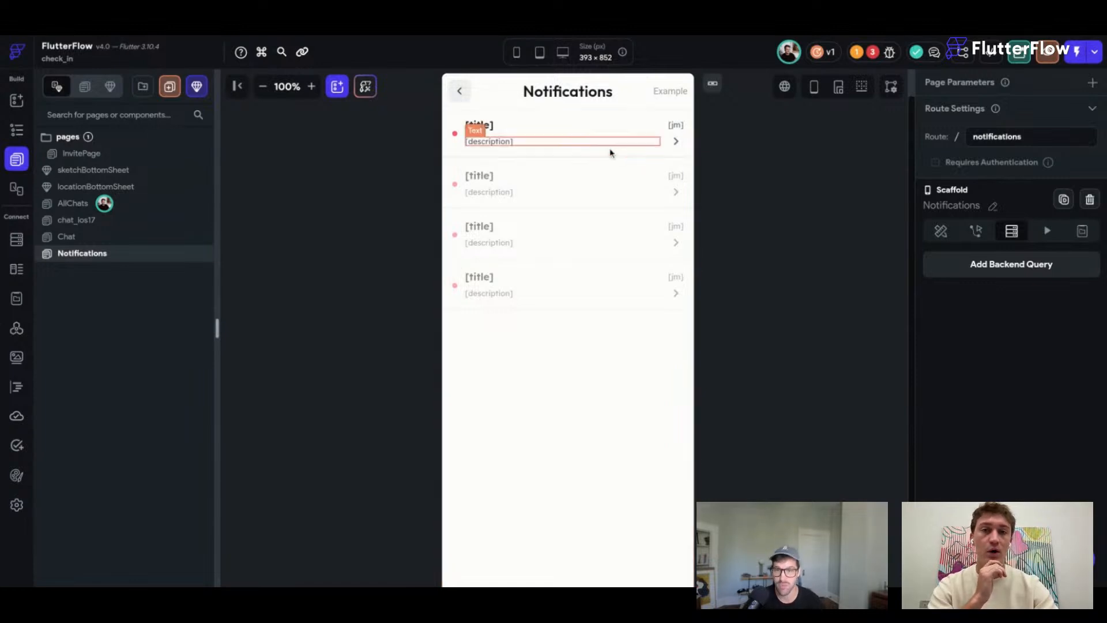
pyautogui.click(455, 133)
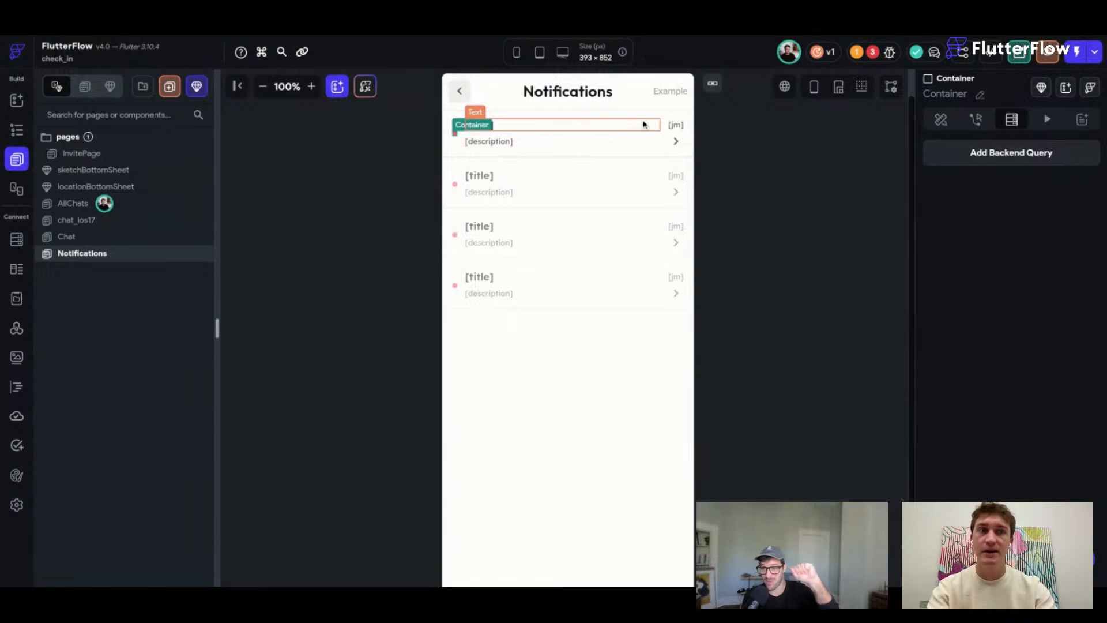
pyautogui.click(679, 132)
pyautogui.click(976, 231)
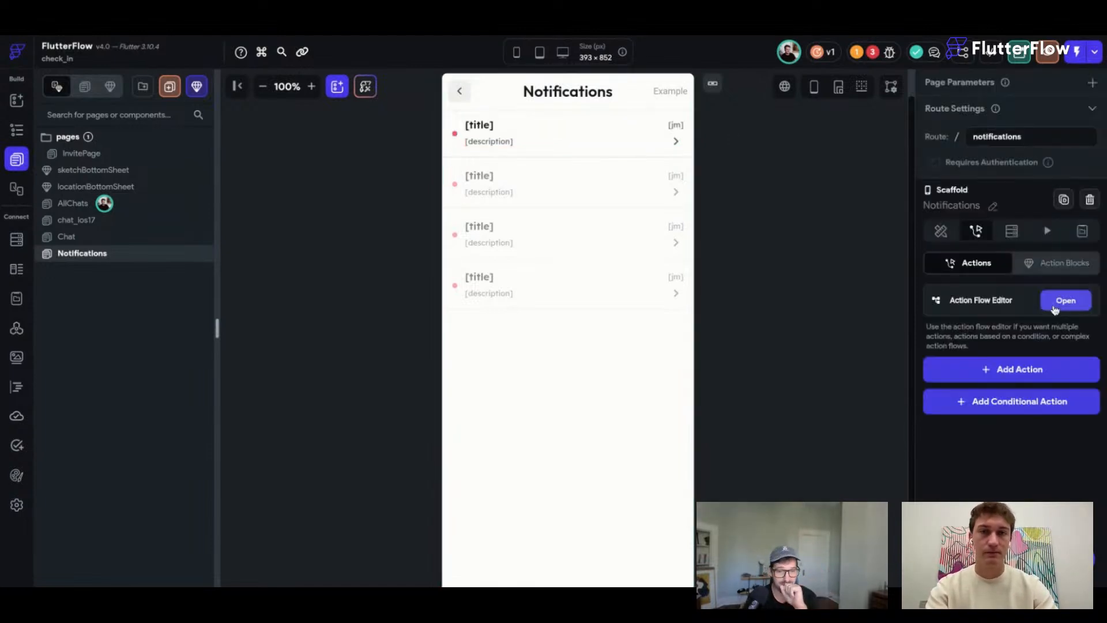
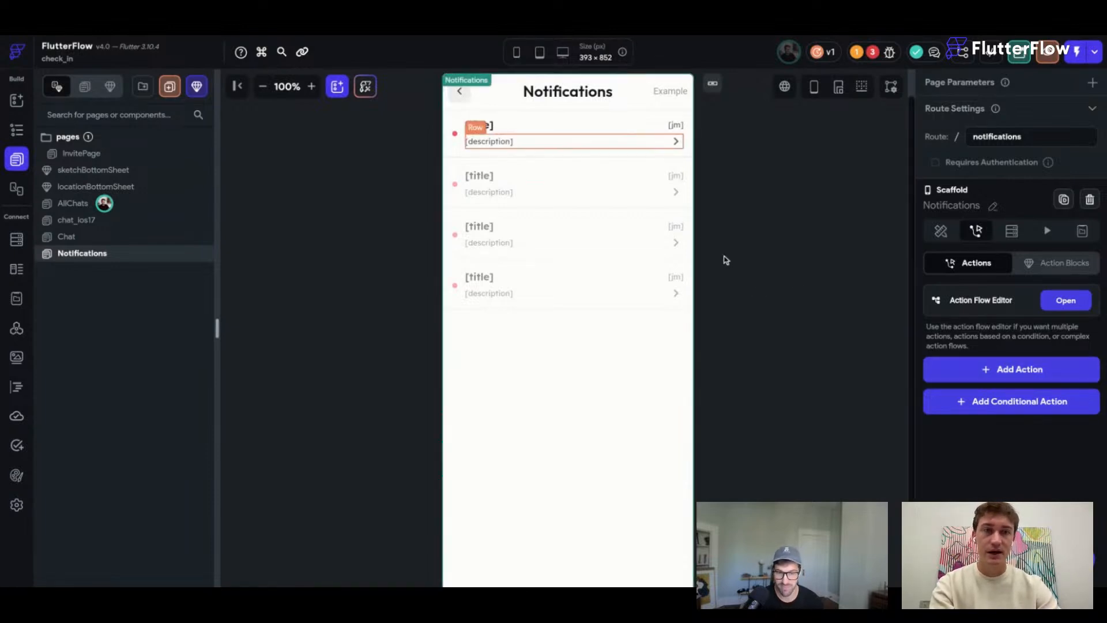
# Add a new, still undefined On Page Load action to the Notifications page.
pyautogui.click(947, 376)
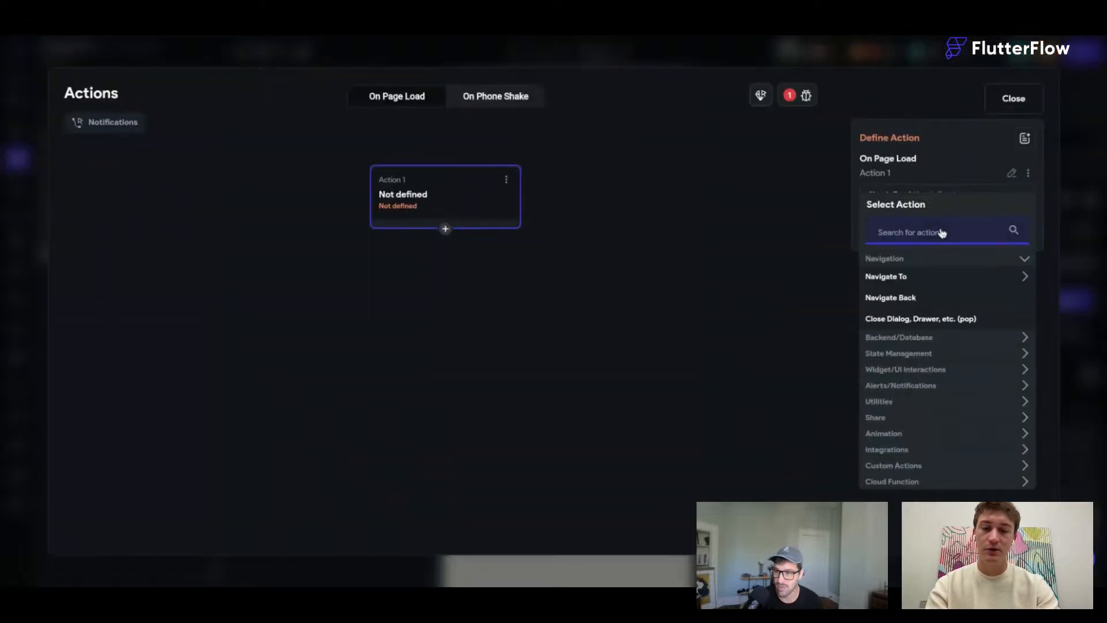
# Make the first page-load action a Wait (Delay) of 500 ms.
pyautogui.write('wait')
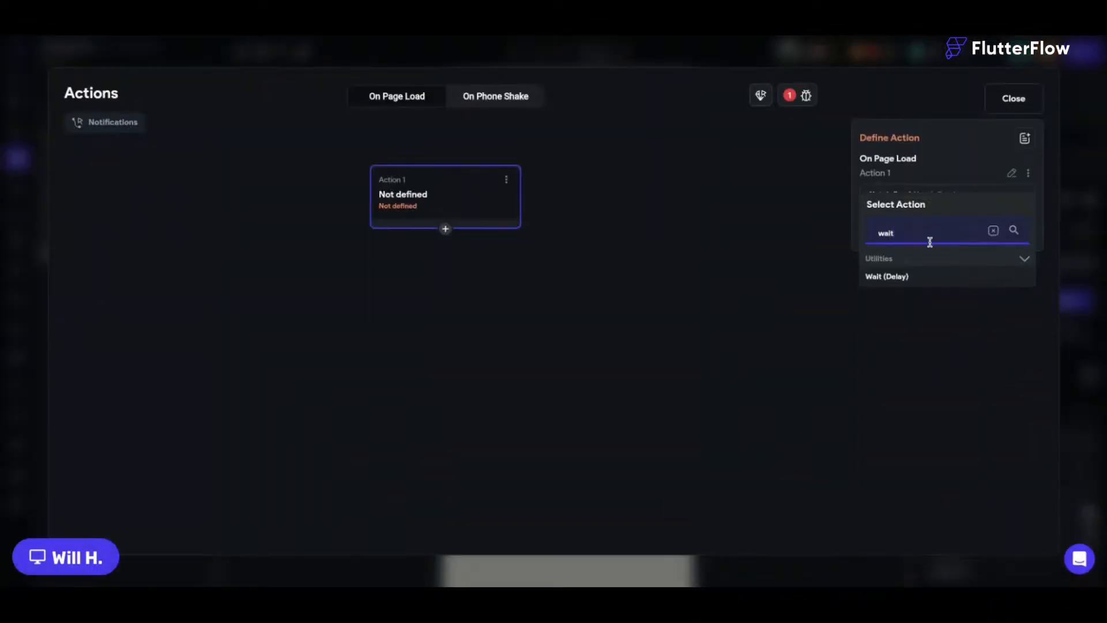
pyautogui.click(912, 275)
pyautogui.click(899, 236)
pyautogui.write('300')
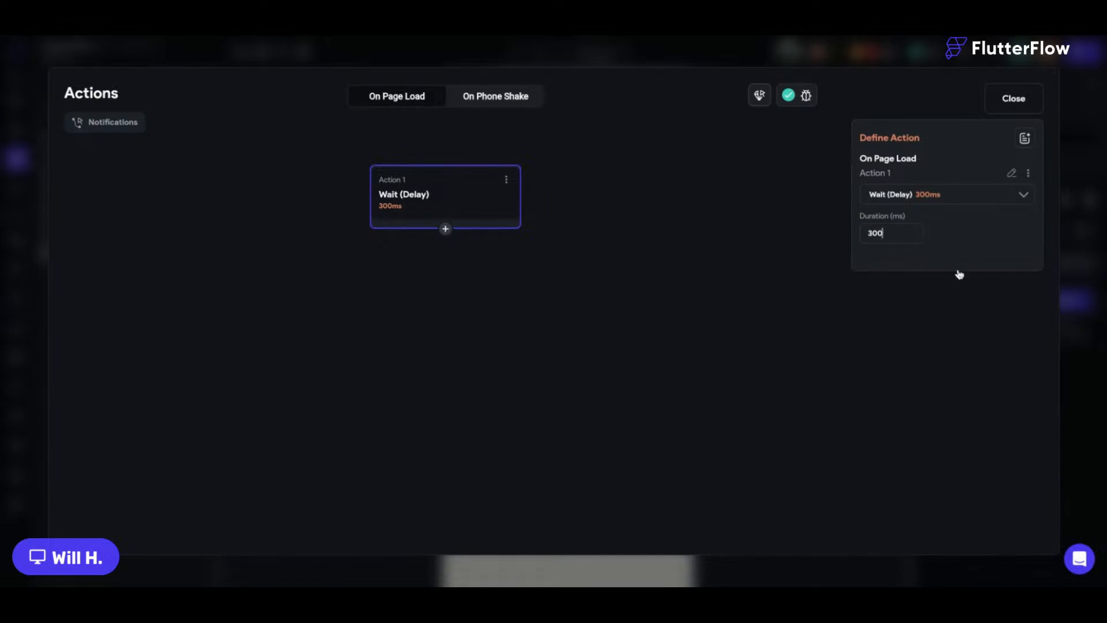
pyautogui.doubleClick(892, 237)
pyautogui.write('500')
pyautogui.click(640, 220)
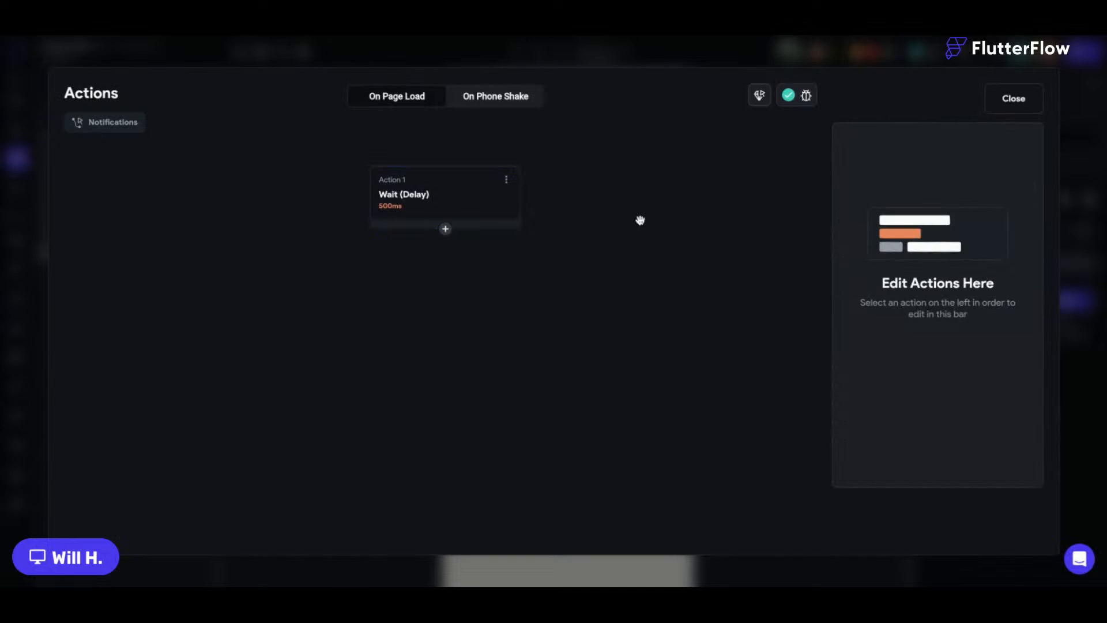
# Add an Update Document action on the authenticated user's record, with the last_notification_read_time field.
pyautogui.click(445, 229)
pyautogui.write('updat')
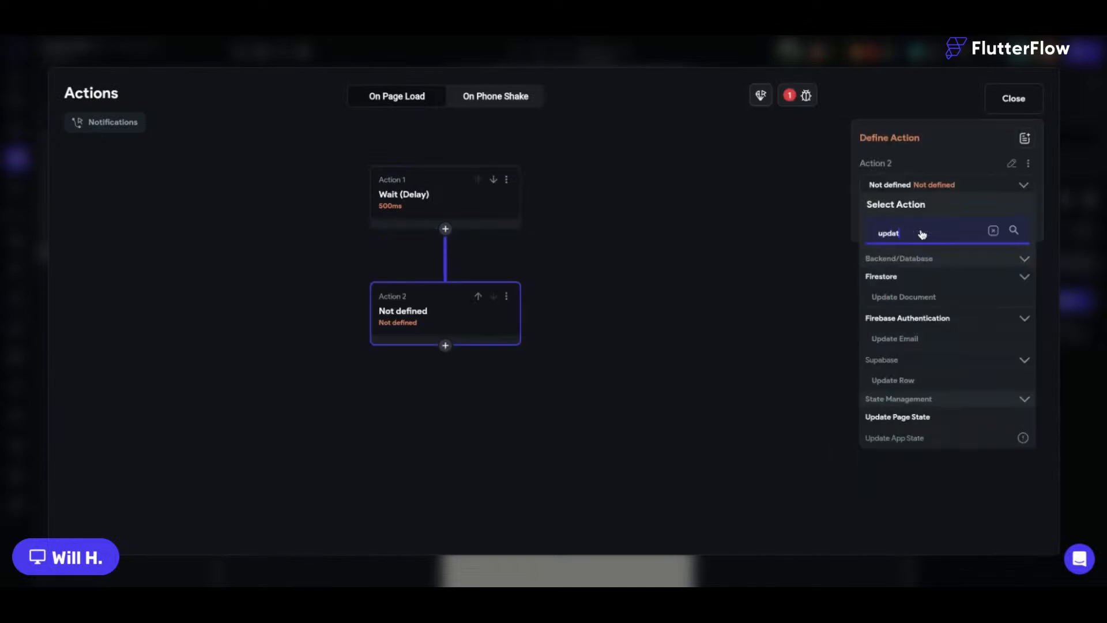
pyautogui.write('e')
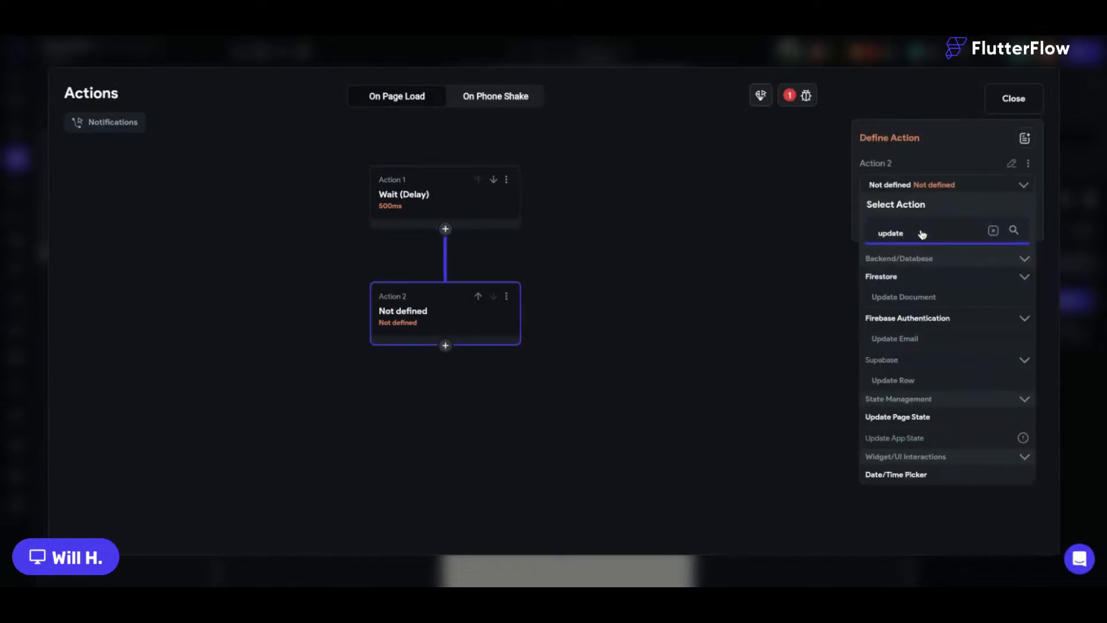
pyautogui.click(904, 297)
pyautogui.click(744, 316)
pyautogui.scroll(-3, 729, 410)
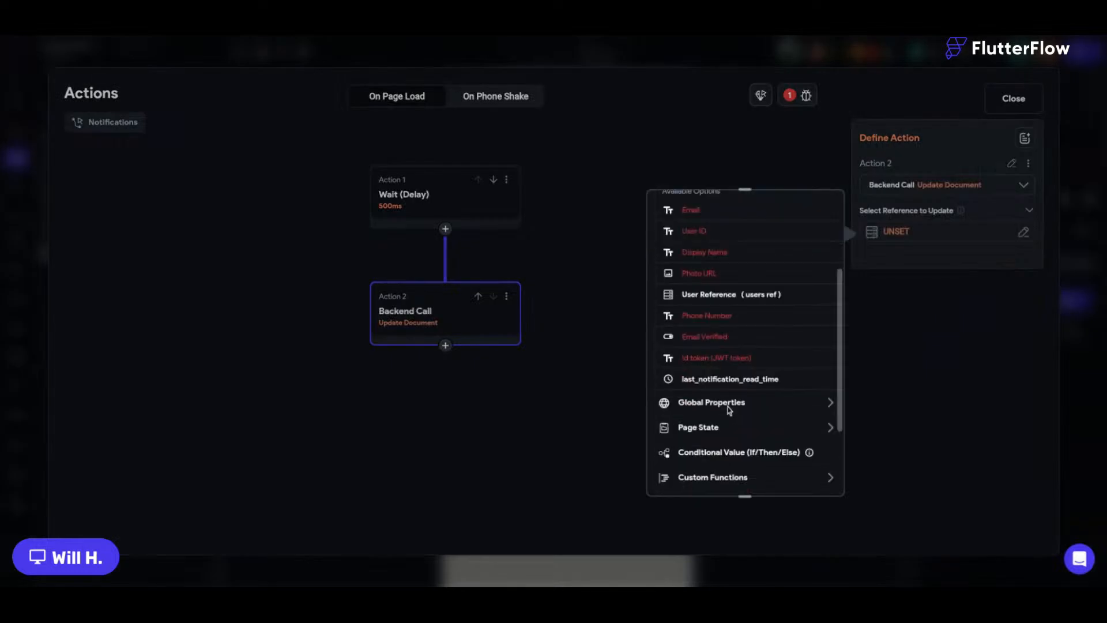
pyautogui.click(766, 380)
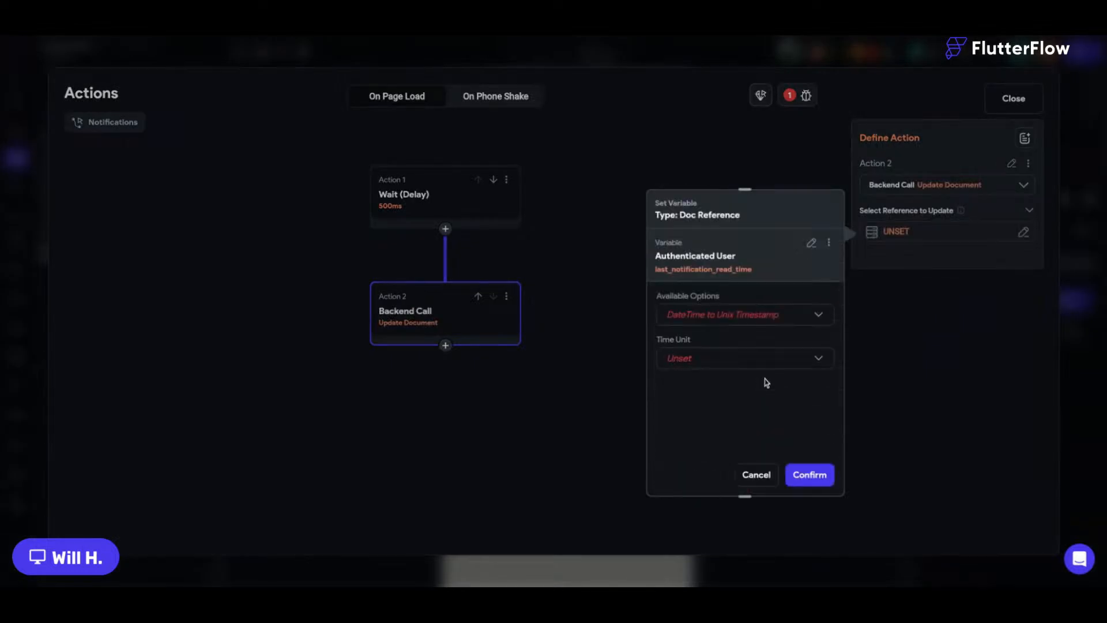
pyautogui.click(809, 243)
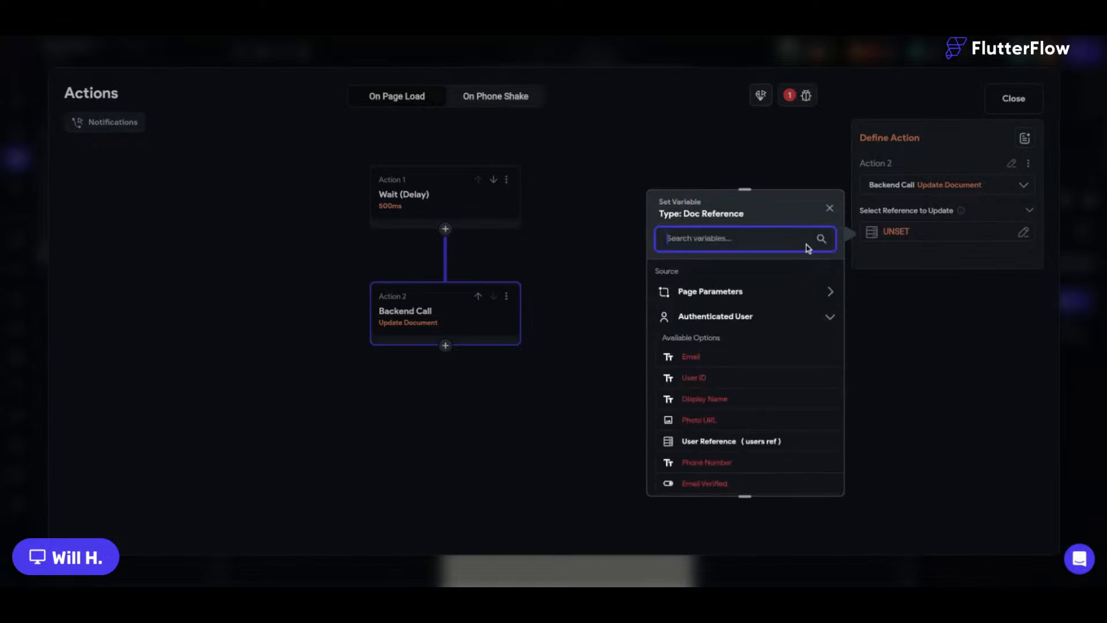
pyautogui.click(739, 317)
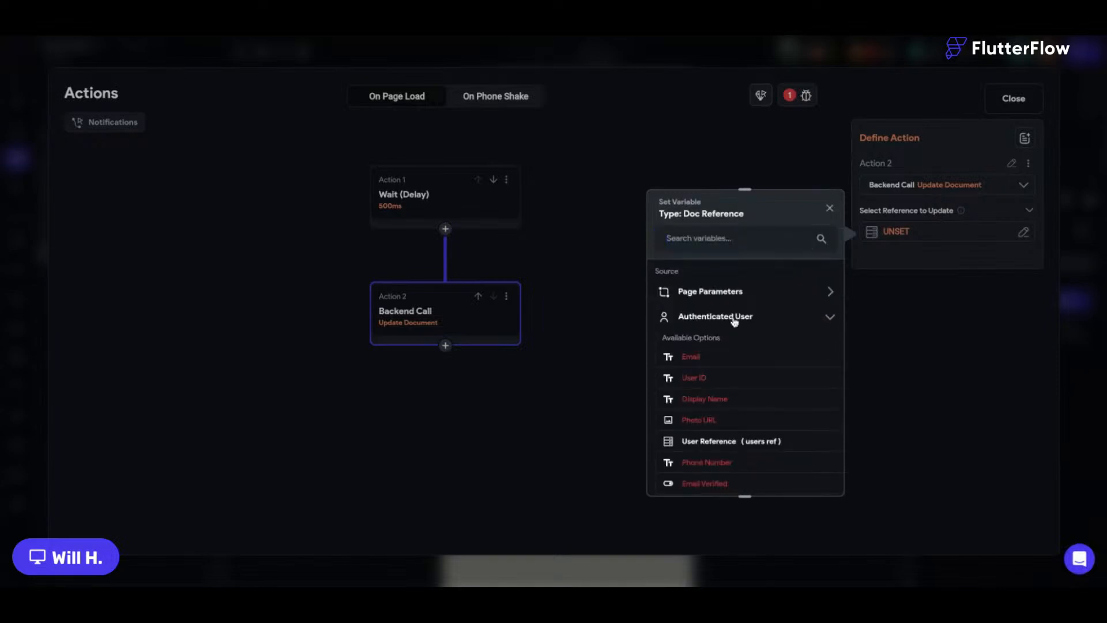
pyautogui.scroll(-1, 734, 322)
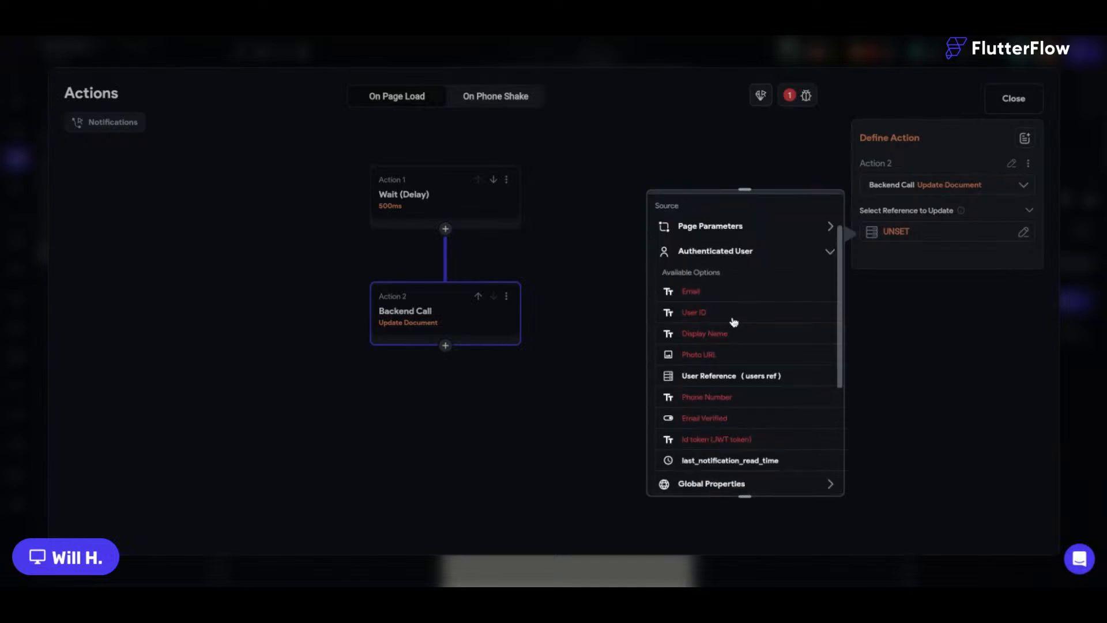
pyautogui.click(734, 377)
pyautogui.click(891, 276)
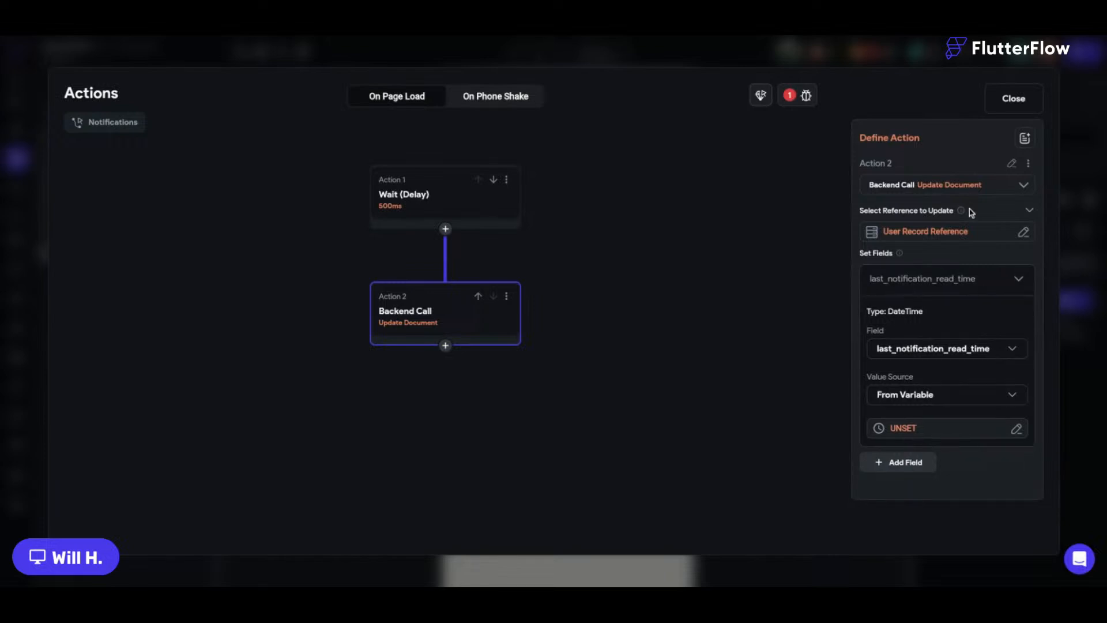
pyautogui.click(364, 180)
# Insert a new empty action between the wait and the update, and search for 'query'.
pyautogui.click(445, 229)
pyautogui.click(445, 256)
pyautogui.click(935, 231)
pyautogui.write('query')
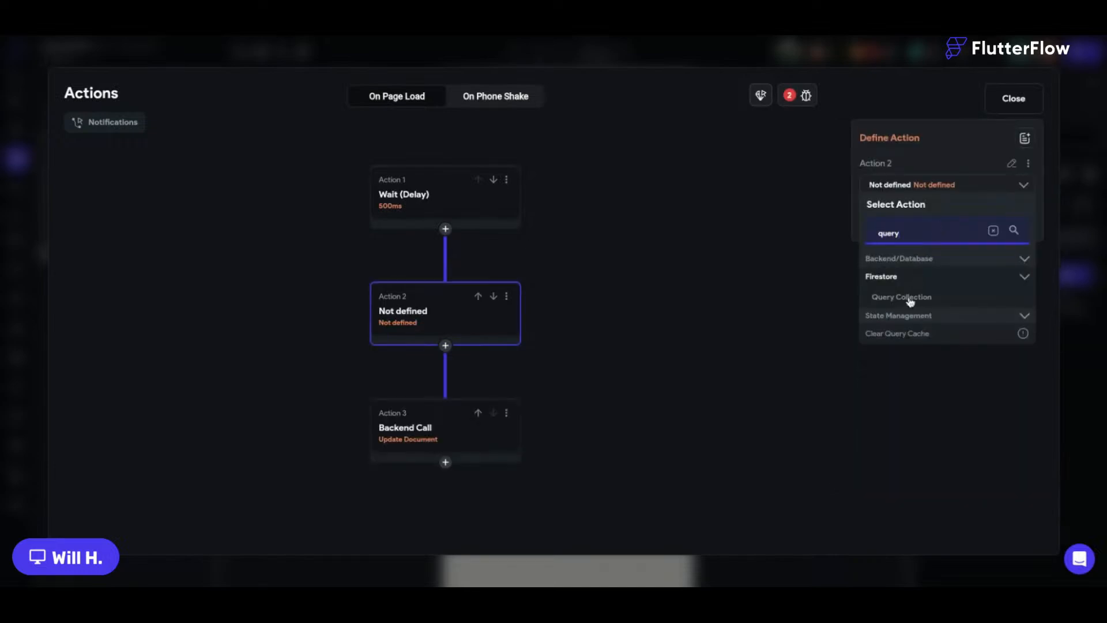
# Make the new step a Query Collection on notifications, ordered by time_created Decreasing.
pyautogui.click(994, 231)
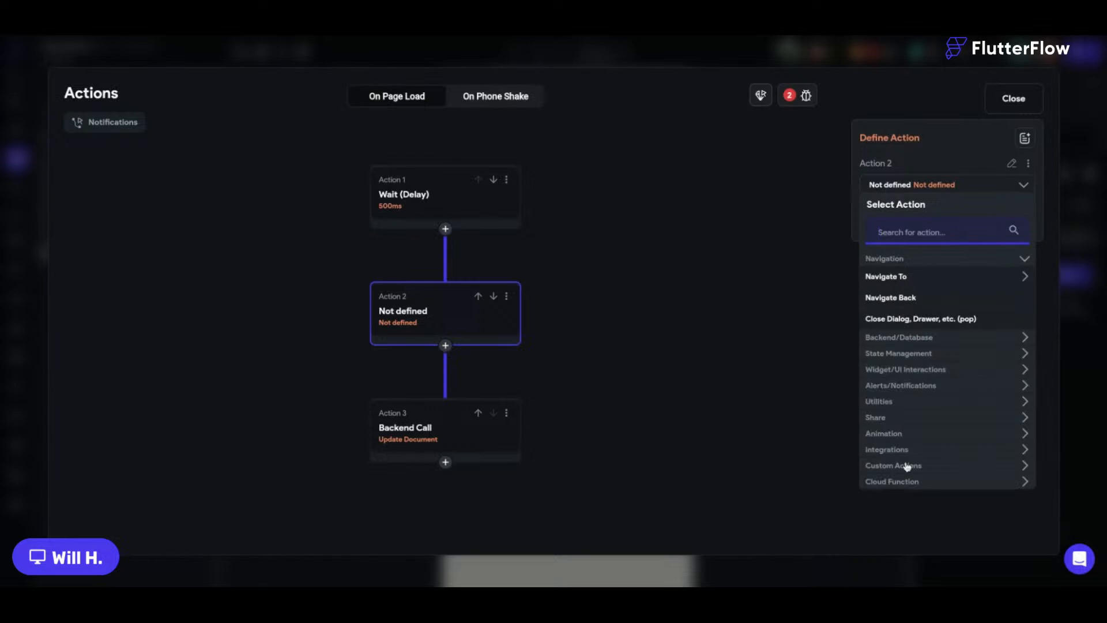
pyautogui.write('quer')
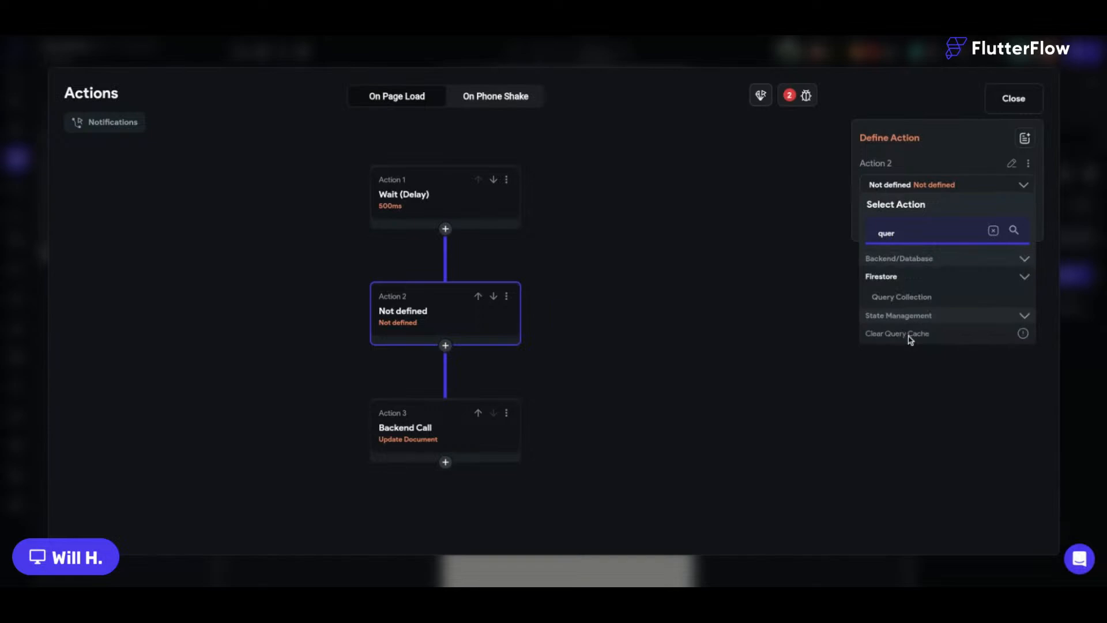
pyautogui.click(908, 297)
pyautogui.click(897, 225)
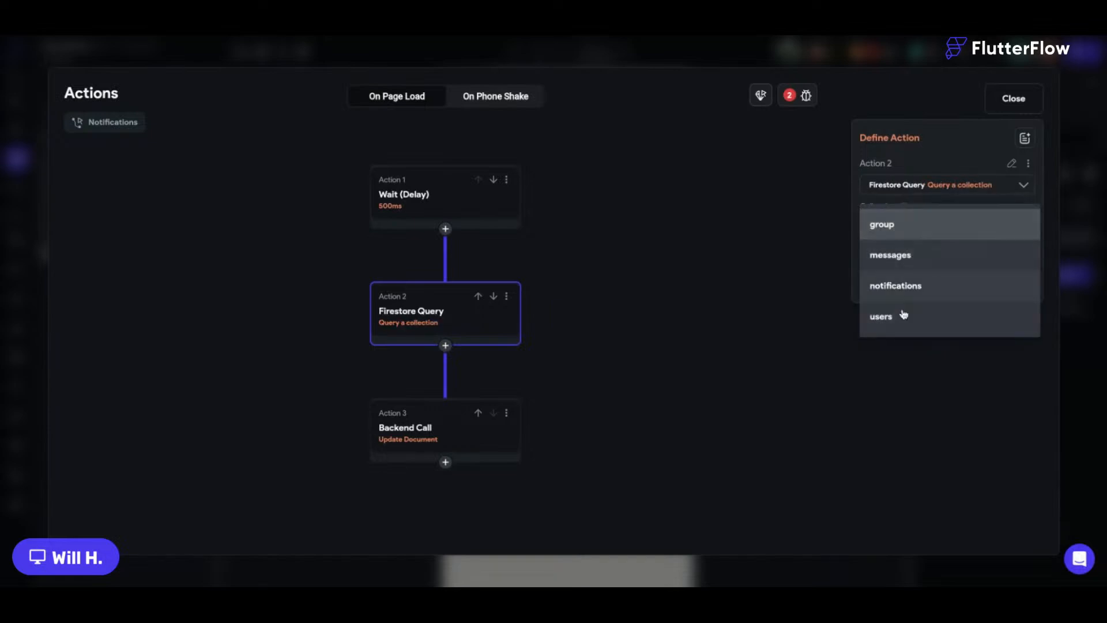
pyautogui.click(911, 285)
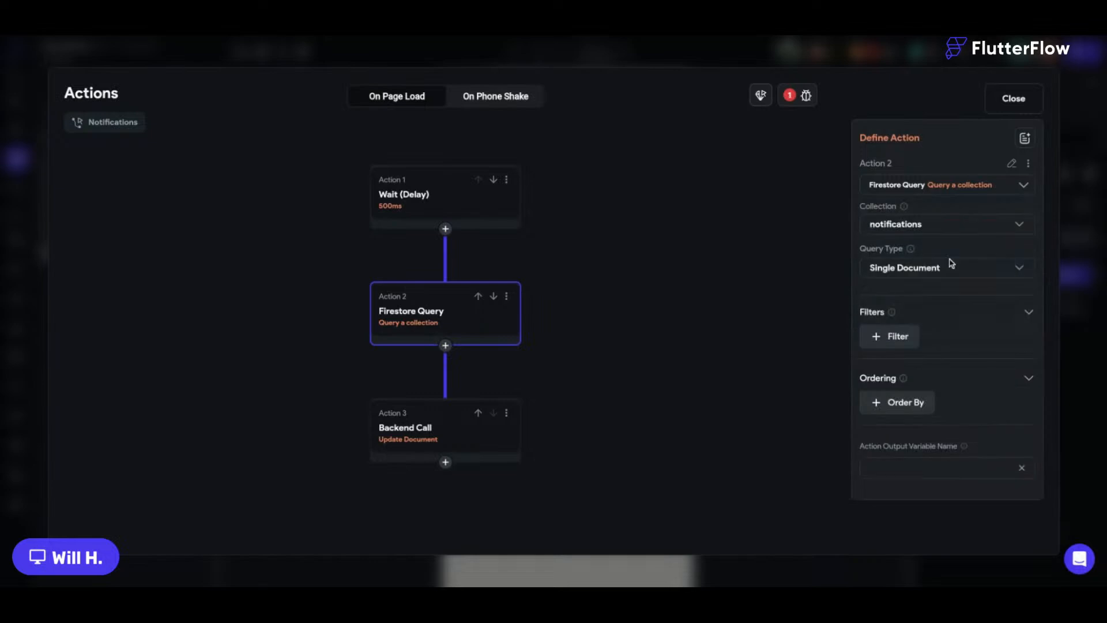
pyautogui.click(898, 337)
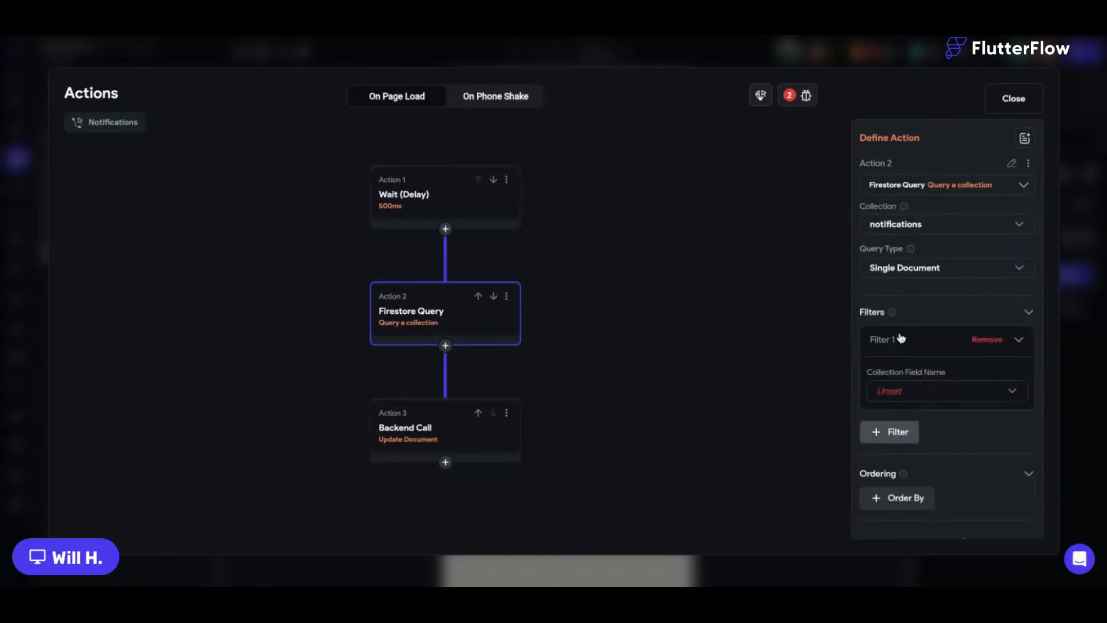
pyautogui.click(913, 444)
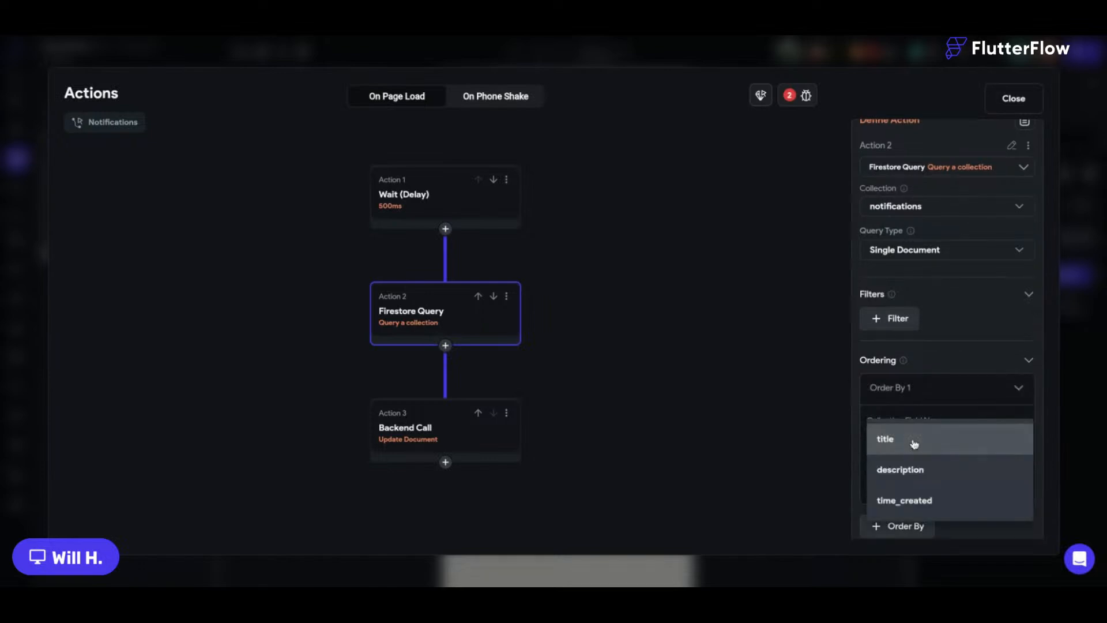
pyautogui.click(910, 500)
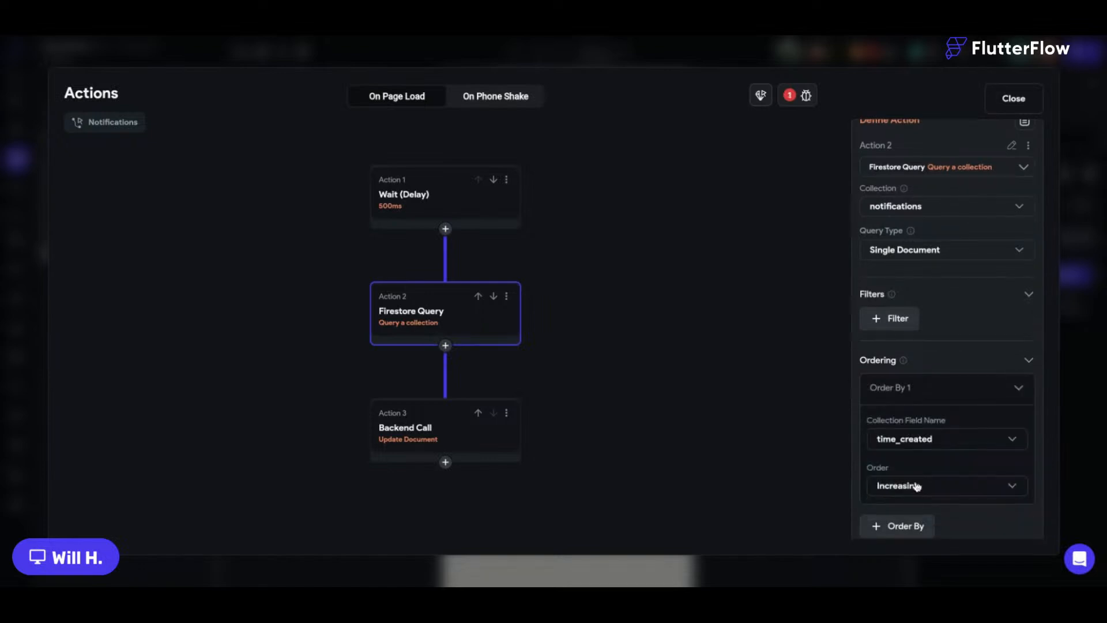
pyautogui.click(916, 486)
pyautogui.click(911, 517)
pyautogui.scroll(-1, 933, 458)
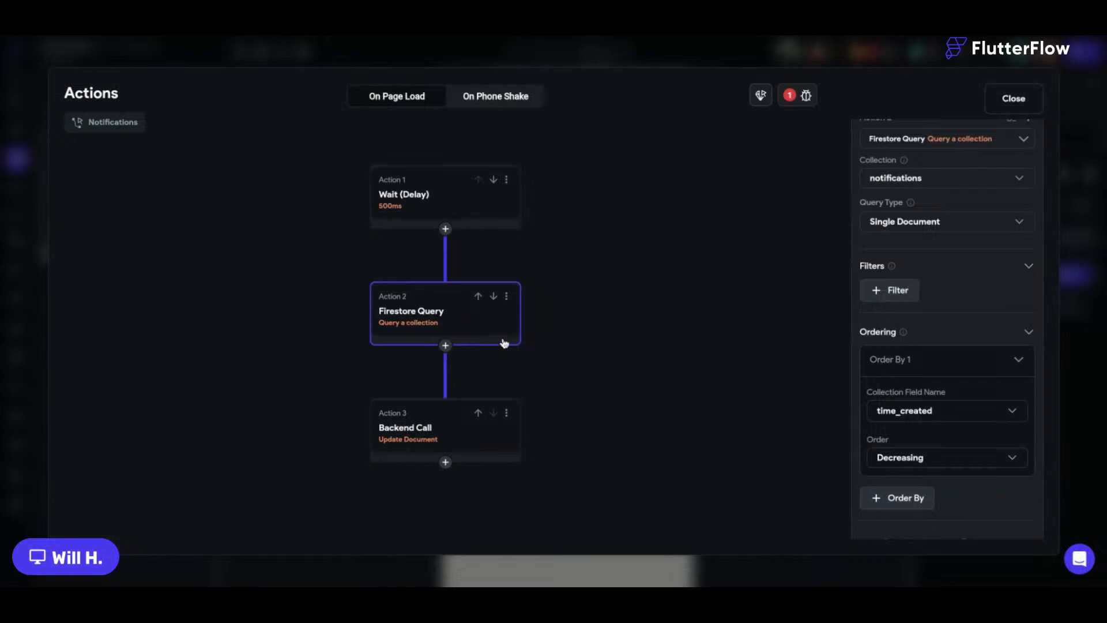
# Name the query's output variable recentNotification.
pyautogui.click(460, 415)
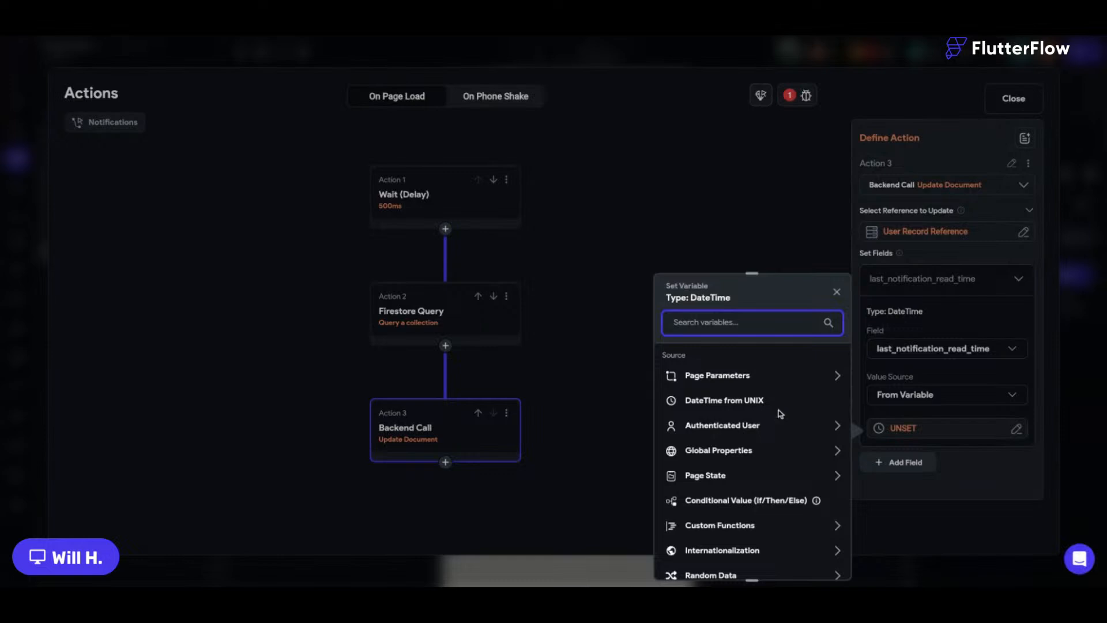
pyautogui.scroll(-1, 775, 433)
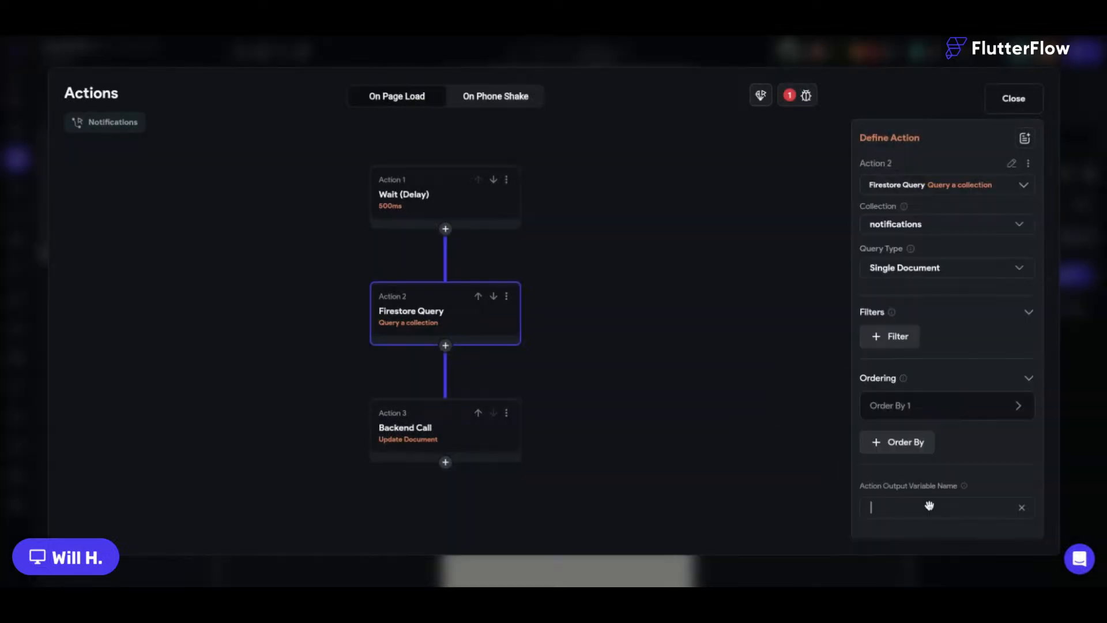
pyautogui.write('m')
pyautogui.press('BackSpace')
pyautogui.write('recentNotification')
# Set last_notification_read_time to recentNotification's time_created, then close the Action Flow Editor.
pyautogui.click(444, 443)
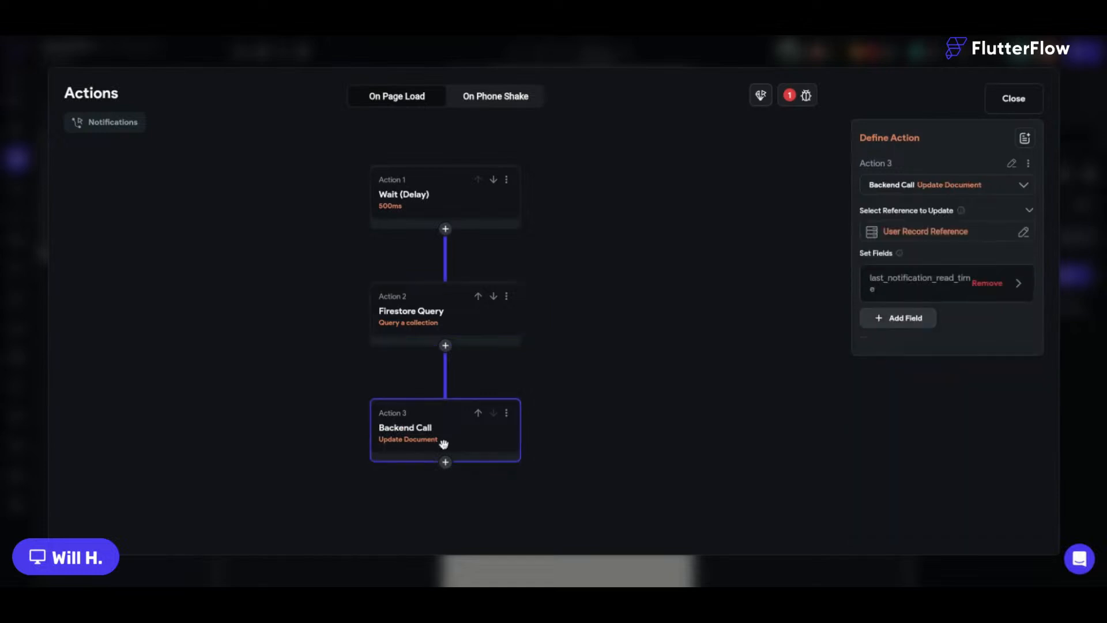
pyautogui.click(923, 283)
pyautogui.click(903, 437)
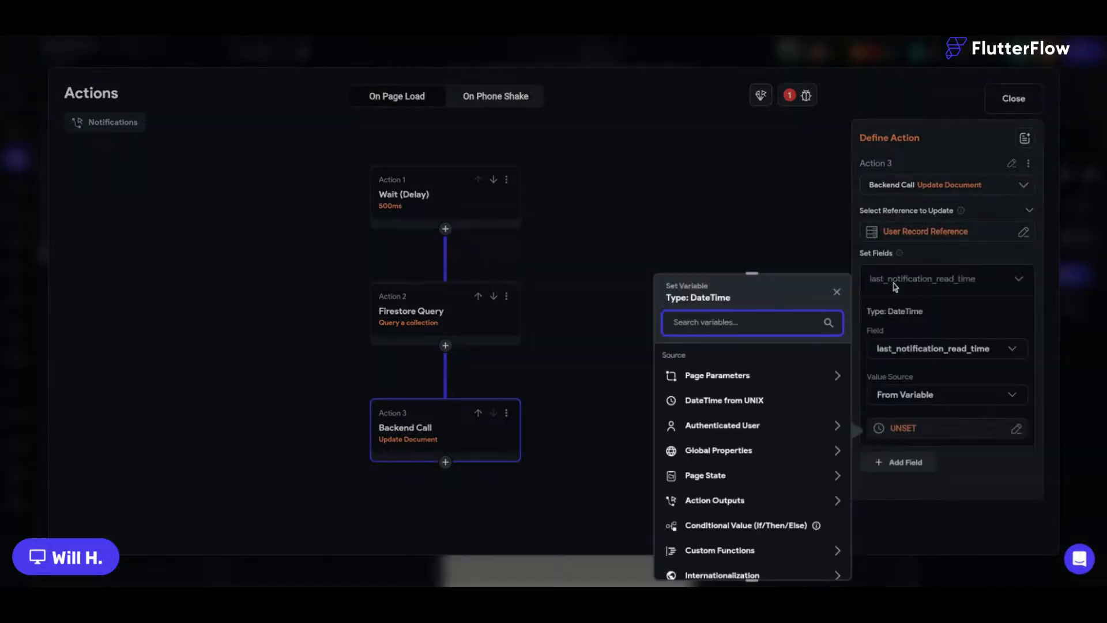
pyautogui.click(715, 500)
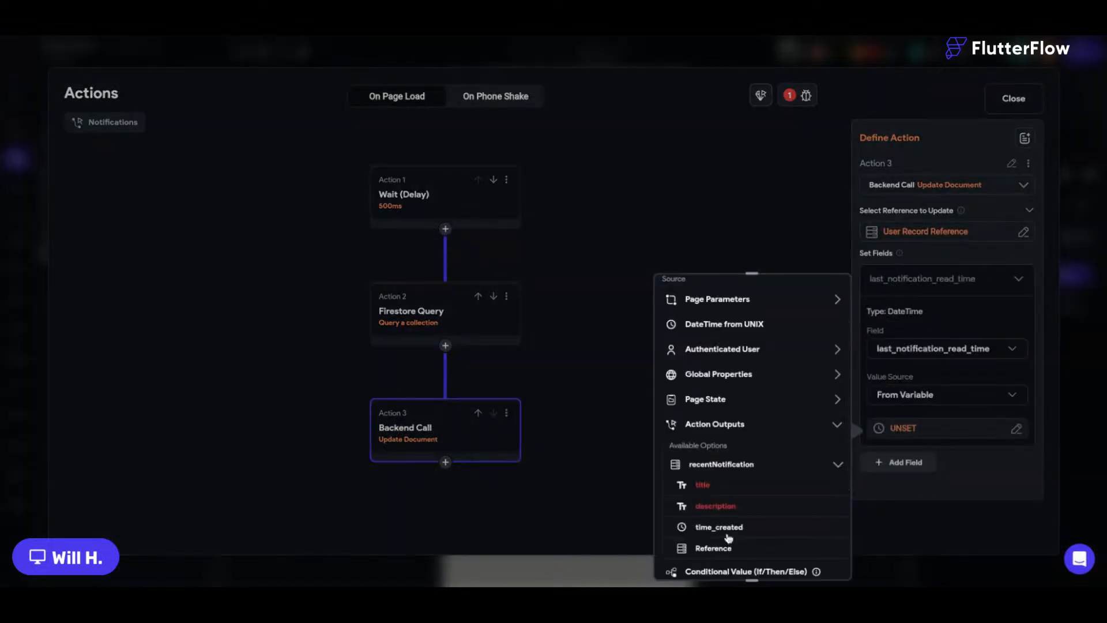
pyautogui.click(728, 528)
pyautogui.click(810, 561)
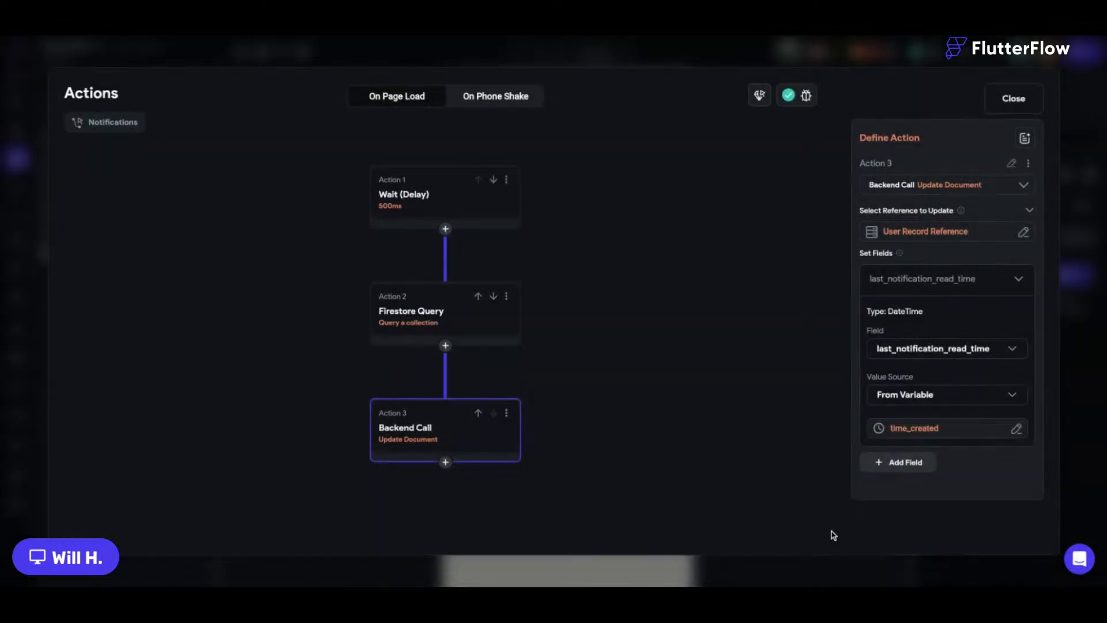
pyautogui.click(1068, 321)
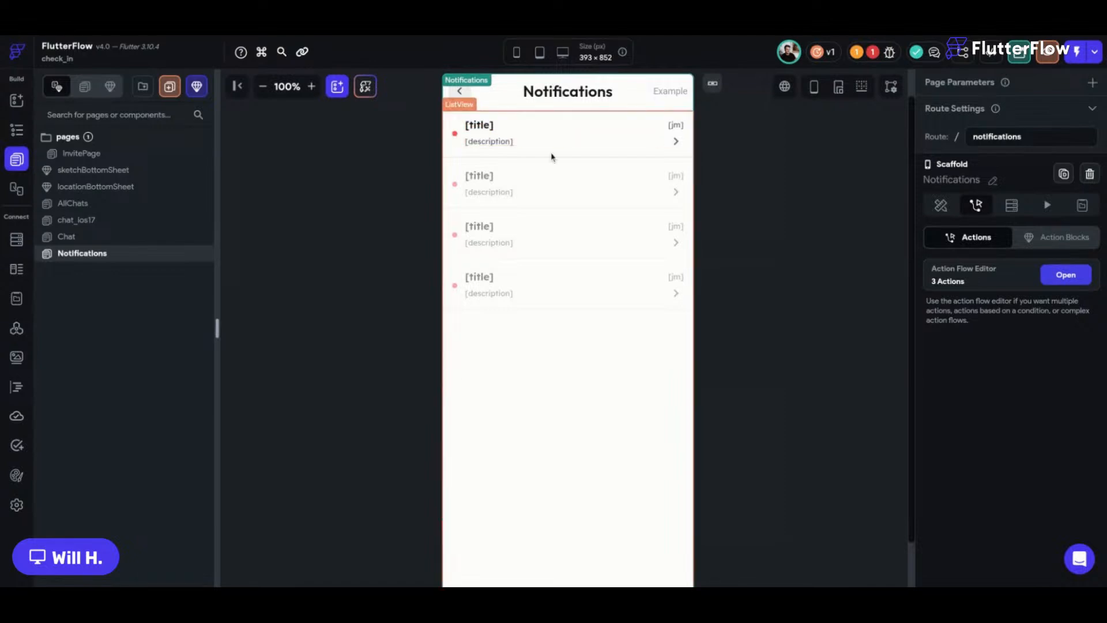
pyautogui.click(574, 244)
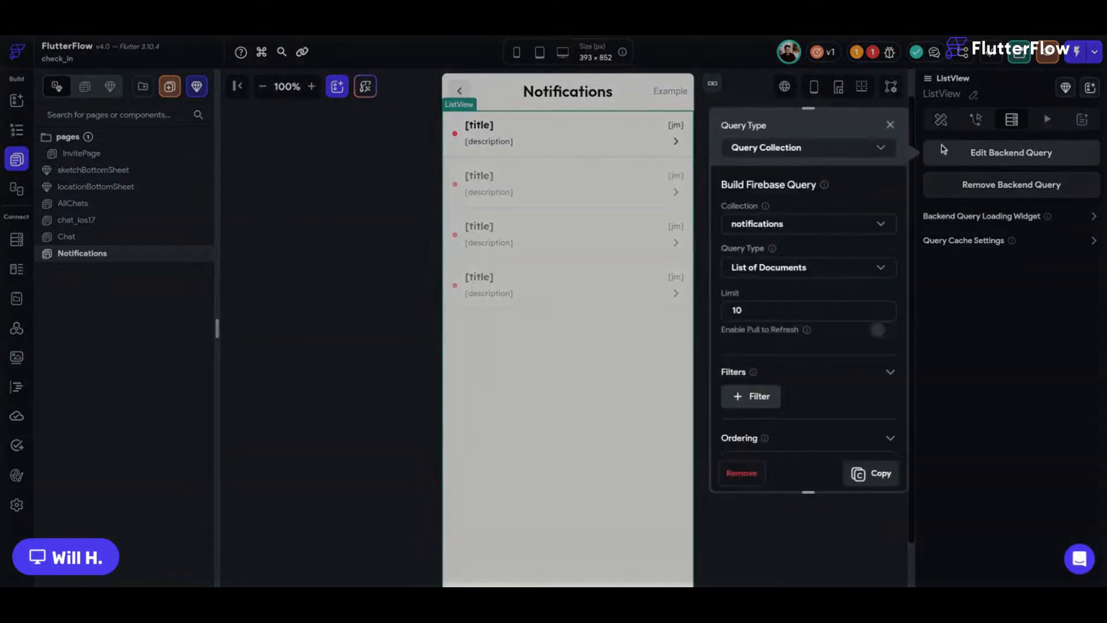
pyautogui.scroll(-3, 903, 234)
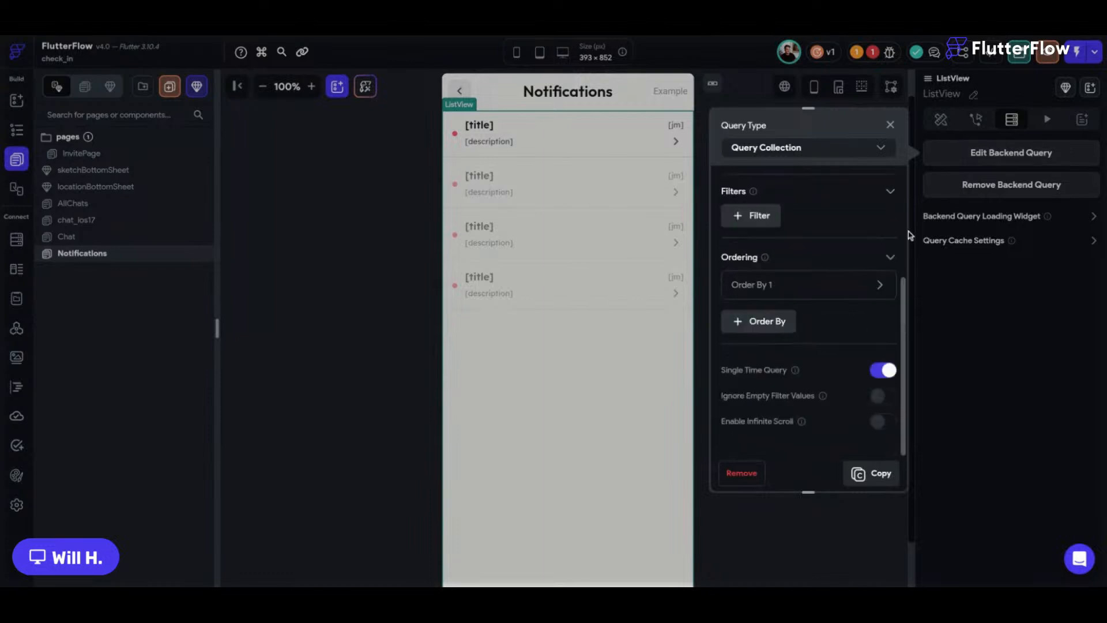
pyautogui.click(386, 190)
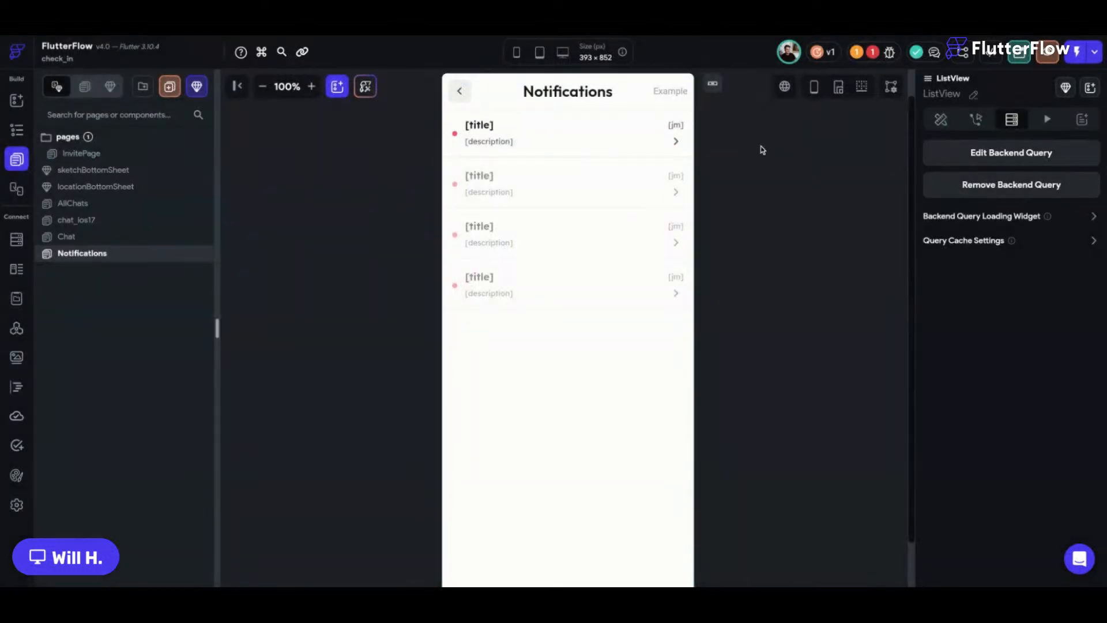
pyautogui.click(431, 239)
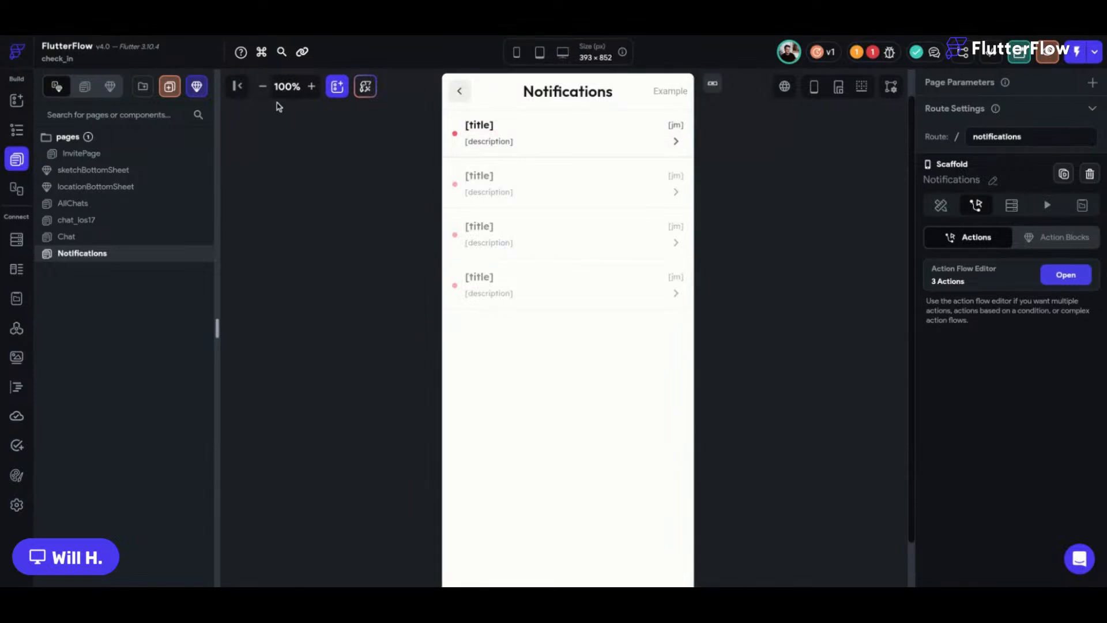
pyautogui.click(262, 86)
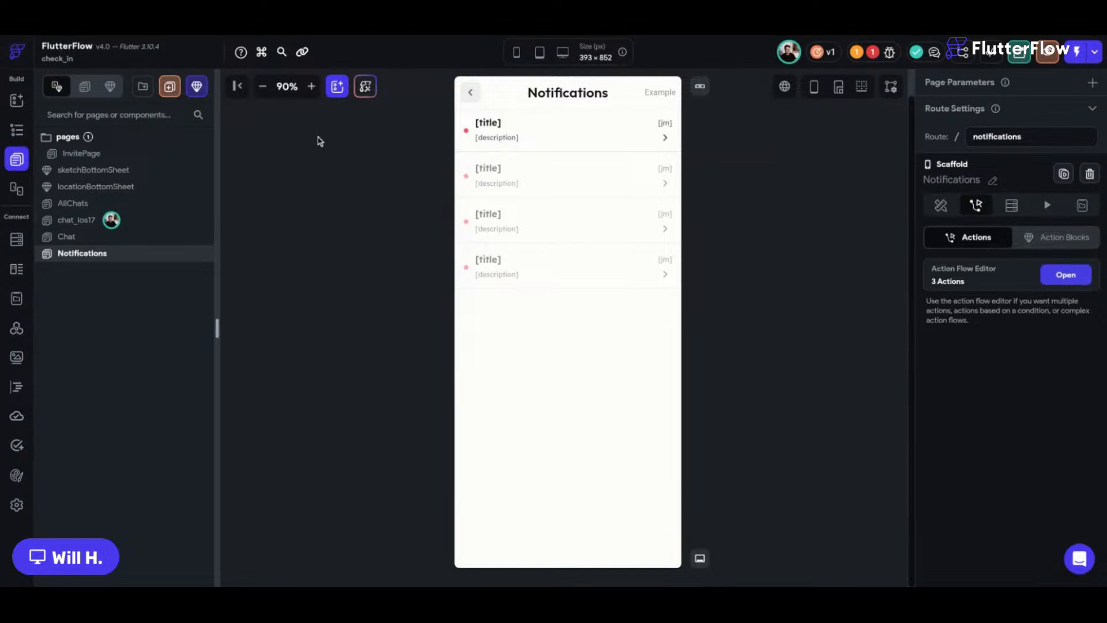
pyautogui.click(402, 190)
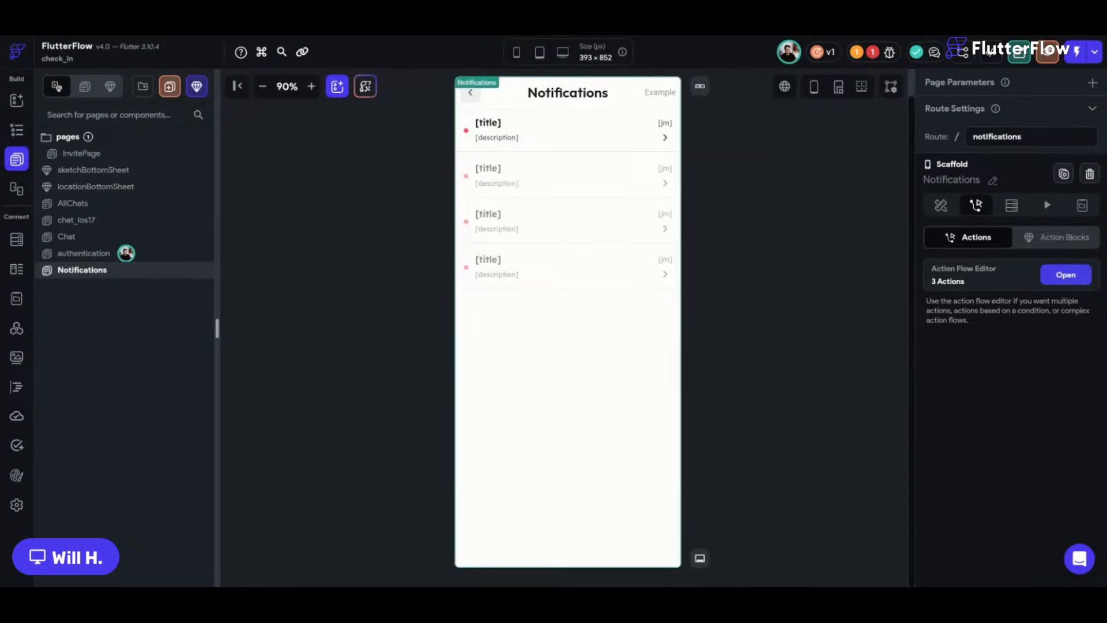
pyautogui.click(461, 149)
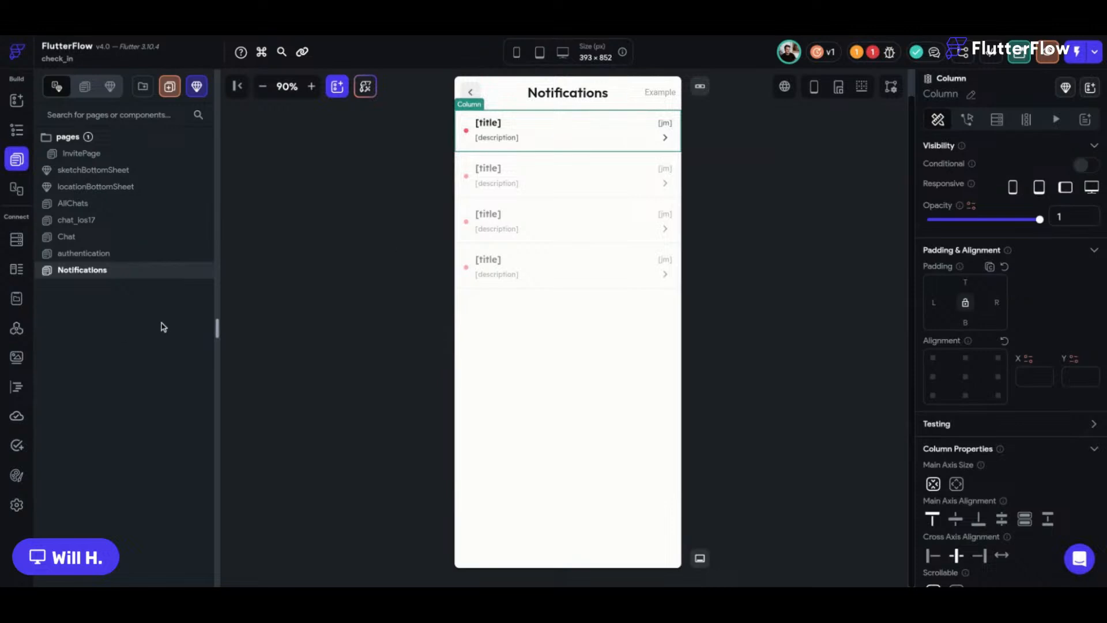
# Verify that the AllChats bell icon's On Tap action navigates to Notifications.
pyautogui.click(109, 205)
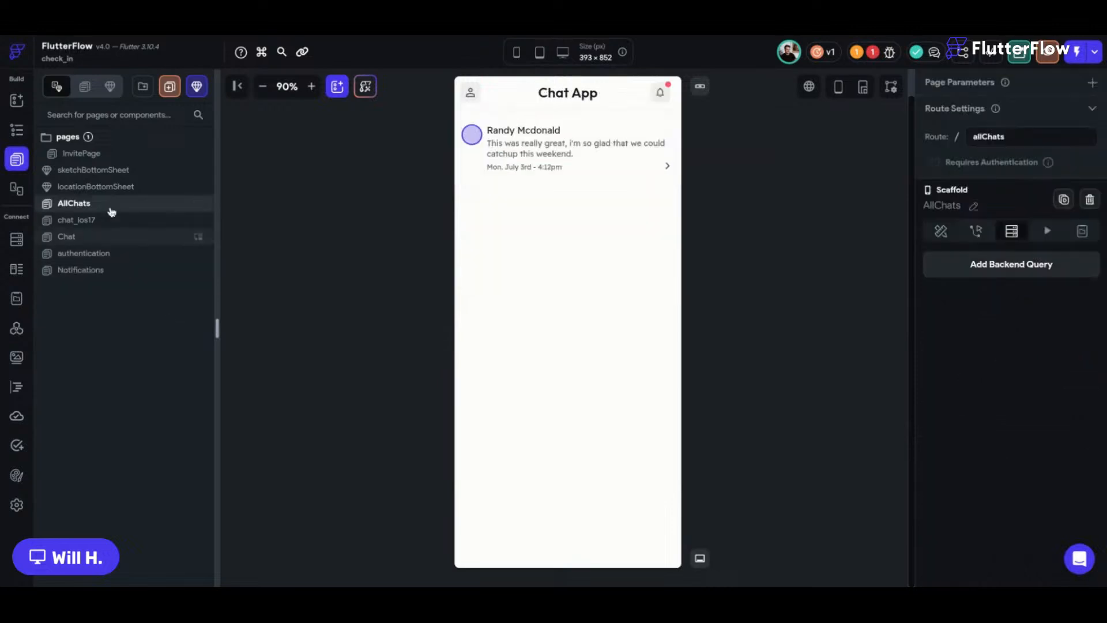
pyautogui.click(109, 236)
pyautogui.click(108, 271)
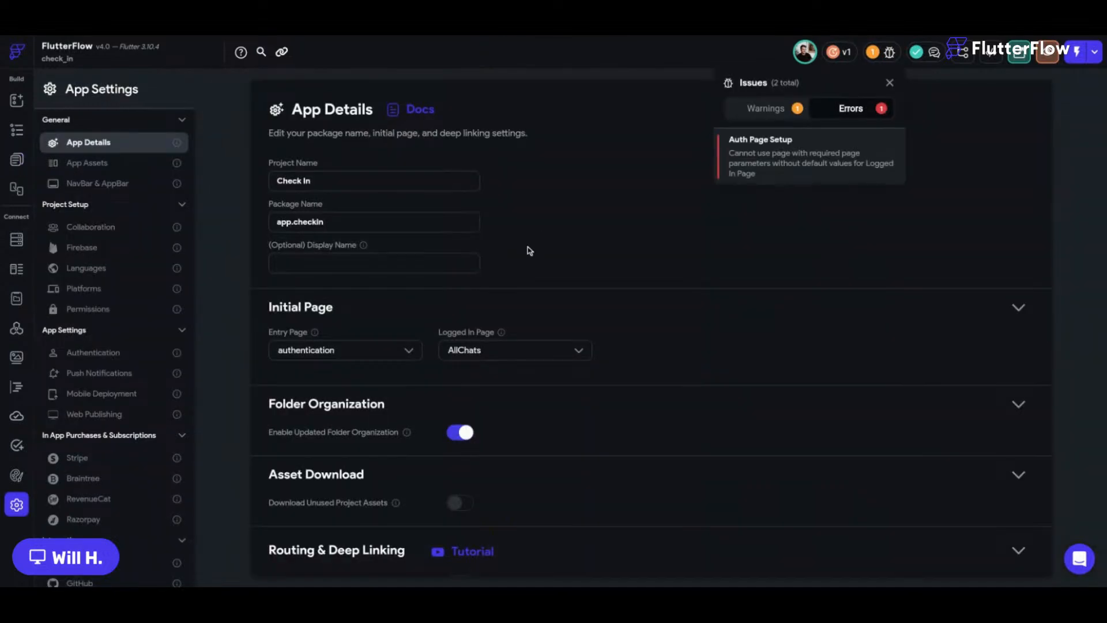
pyautogui.click(527, 247)
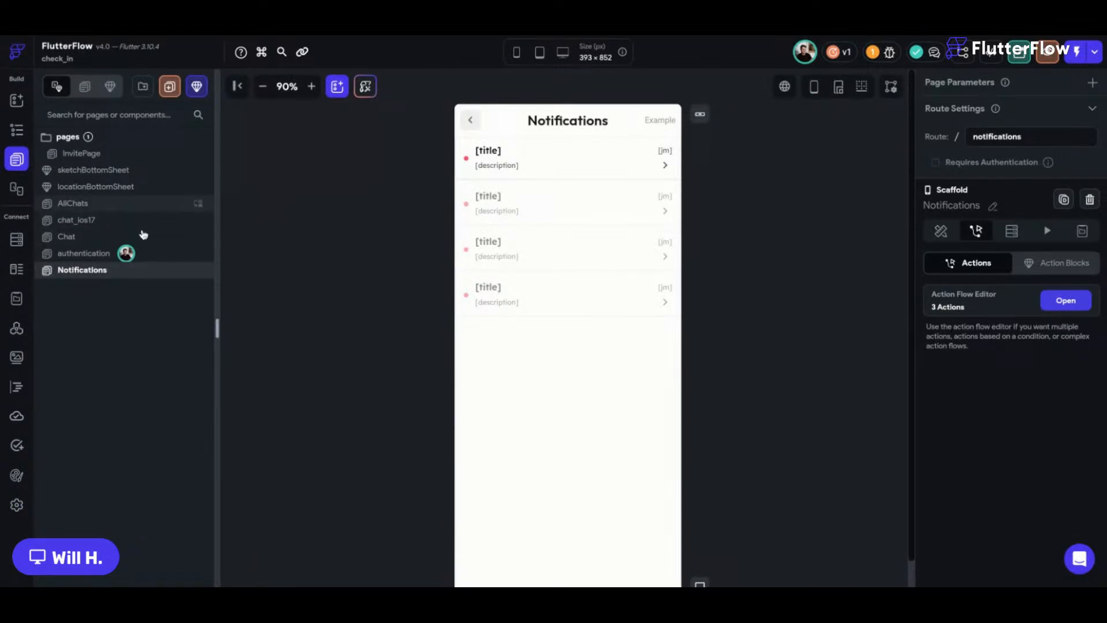
pyautogui.click(136, 205)
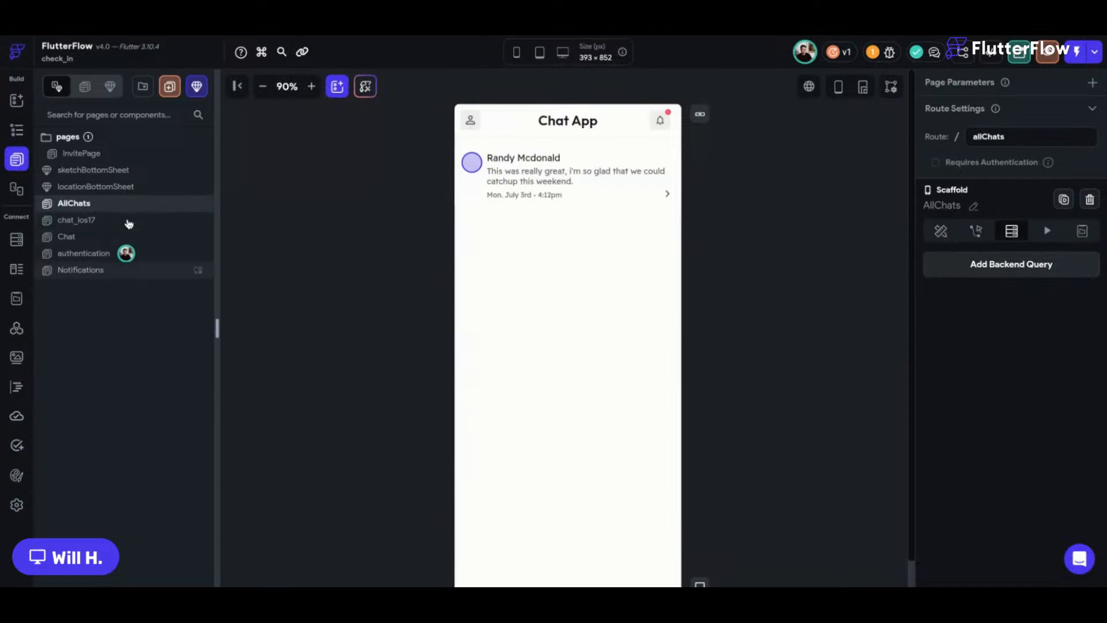
pyautogui.click(672, 124)
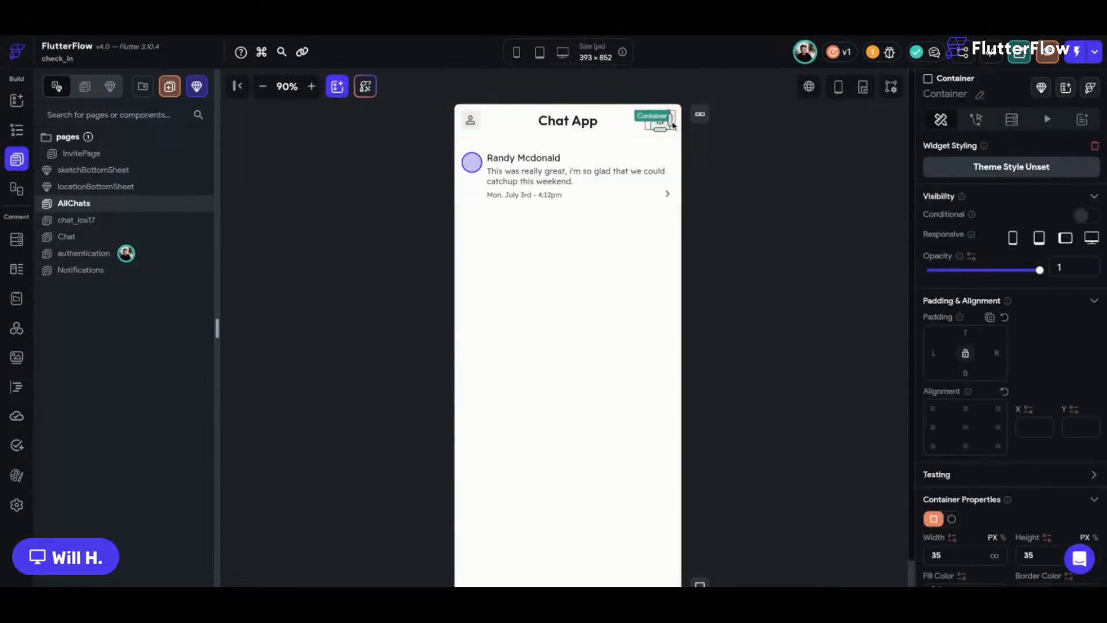
pyautogui.click(976, 119)
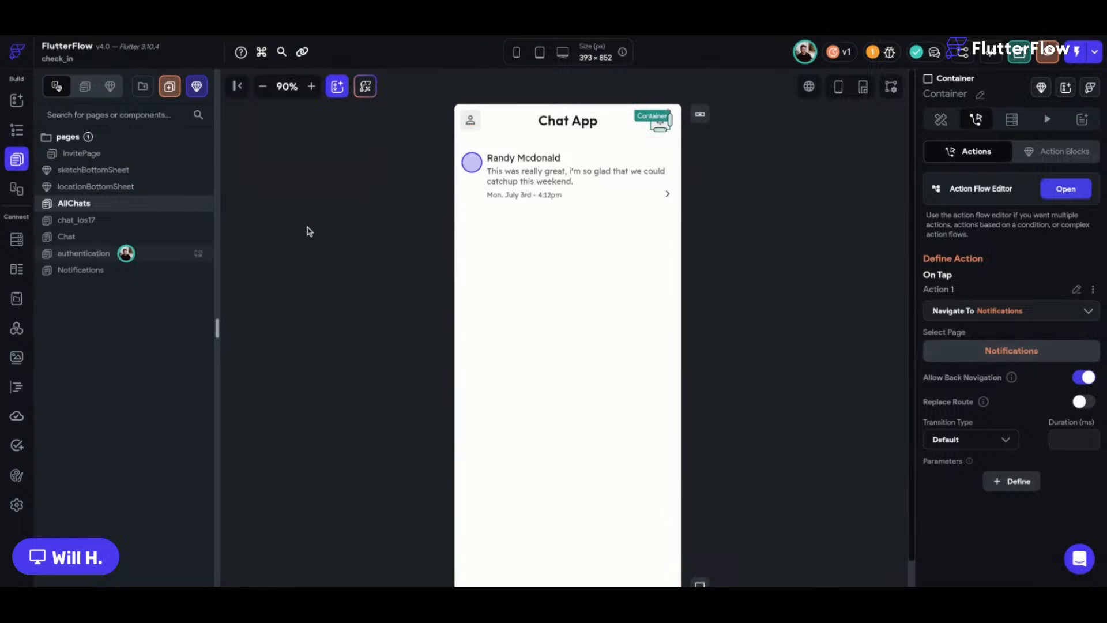
pyautogui.click(319, 285)
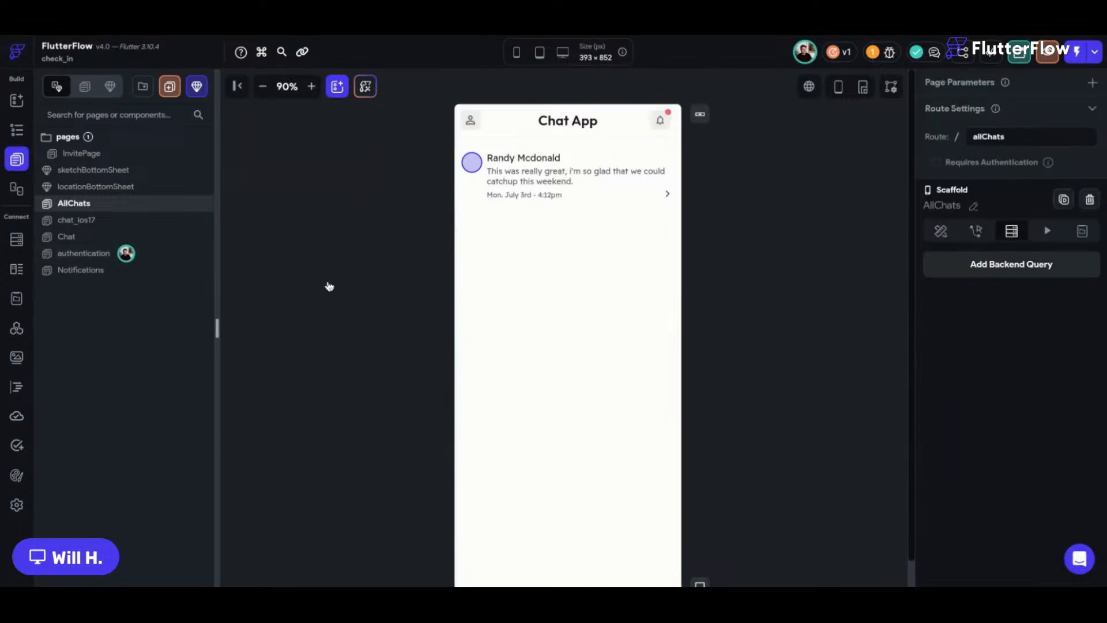
pyautogui.click(263, 86)
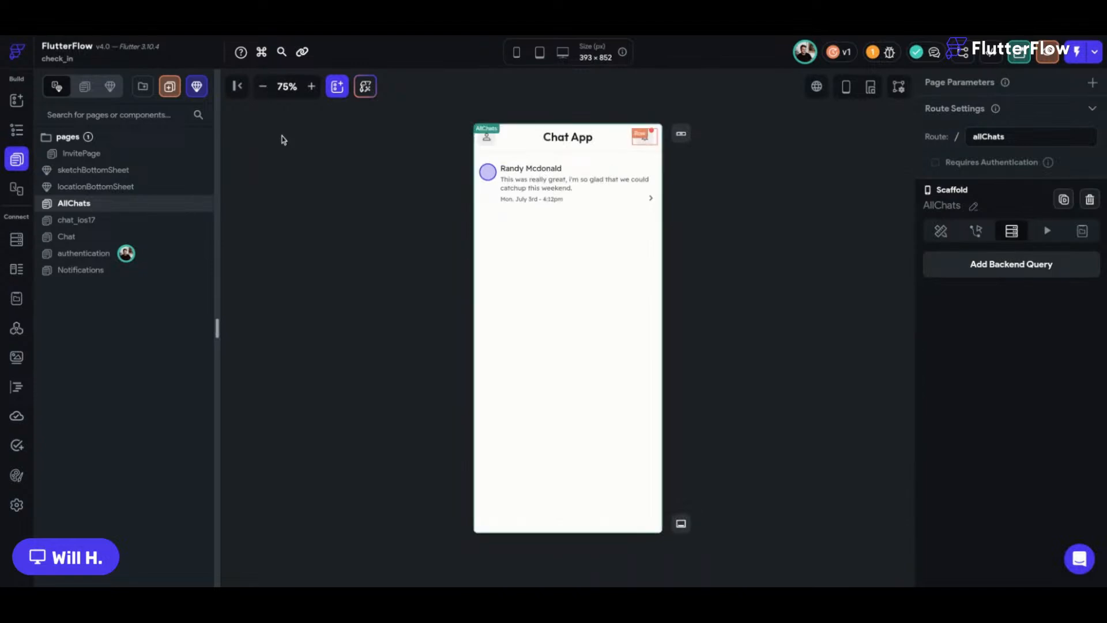
# Check the Notifications page back button, then open the Firestore users collection schema.
pyautogui.click(109, 270)
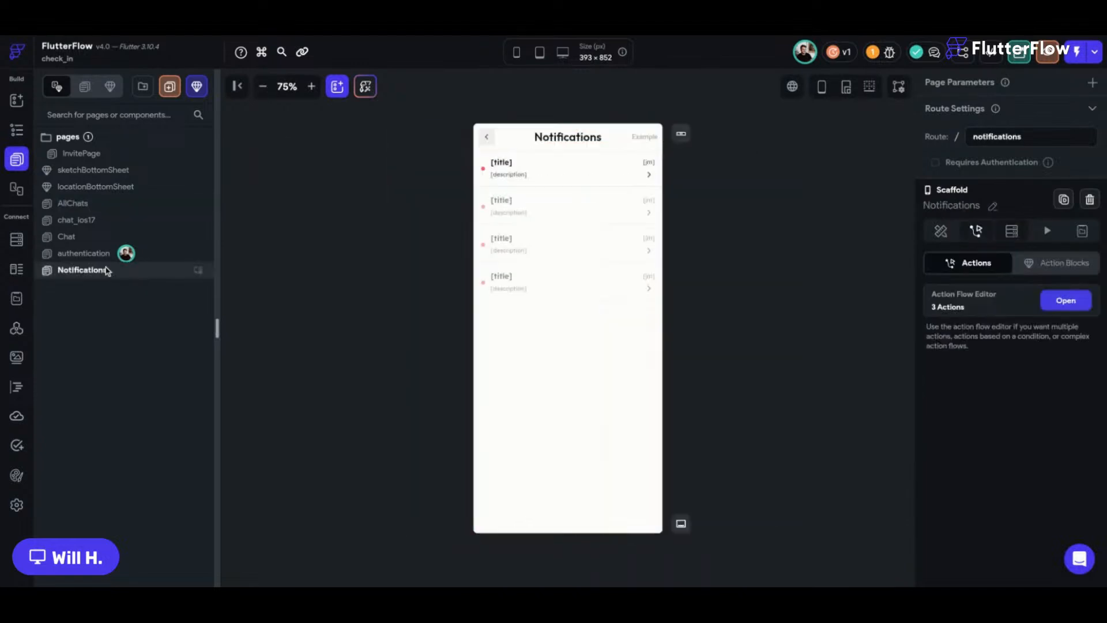
pyautogui.click(490, 139)
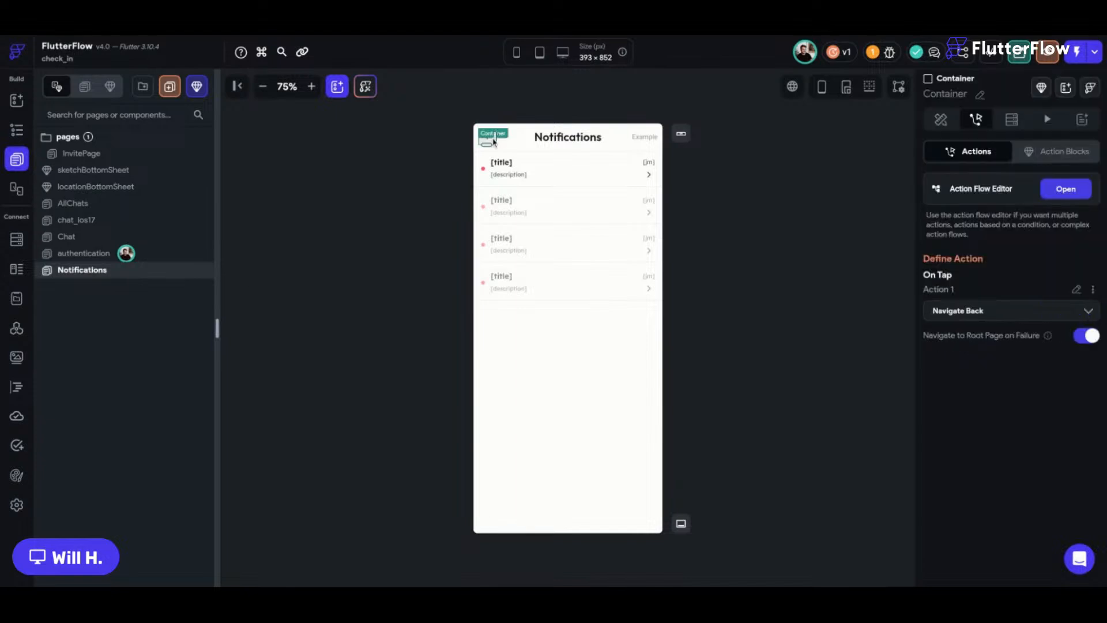
pyautogui.click(736, 156)
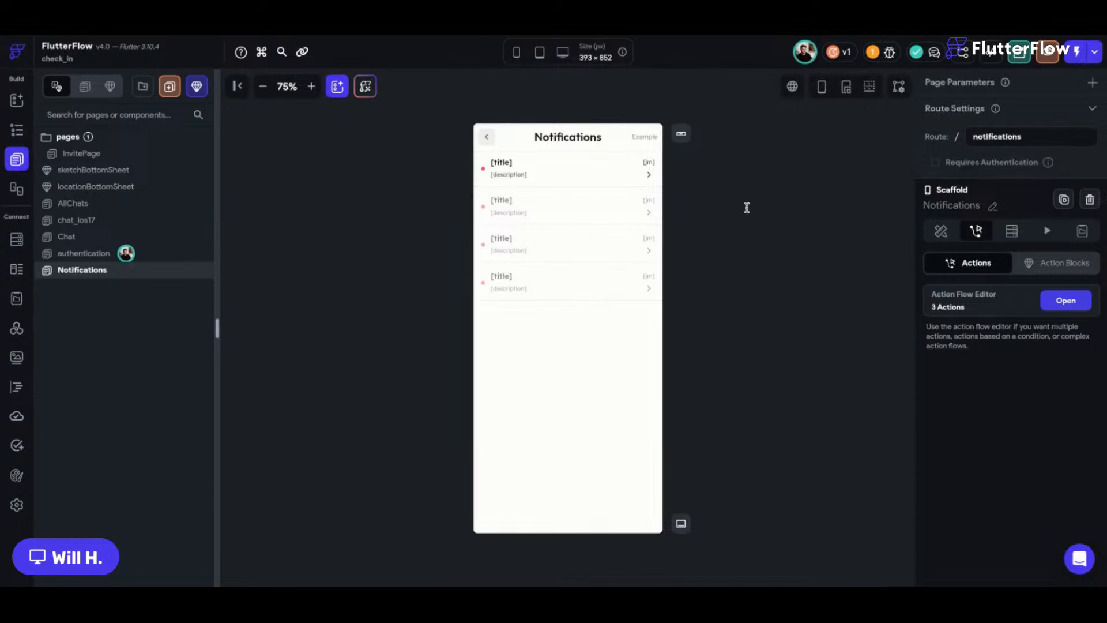
pyautogui.press('super+r')
pyautogui.click(16, 240)
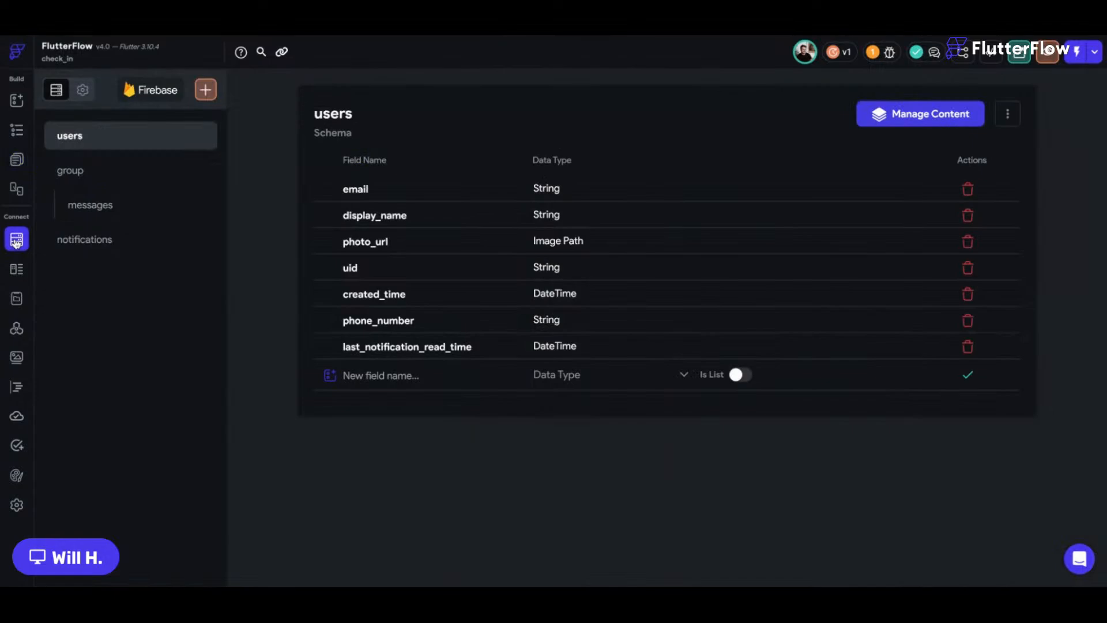
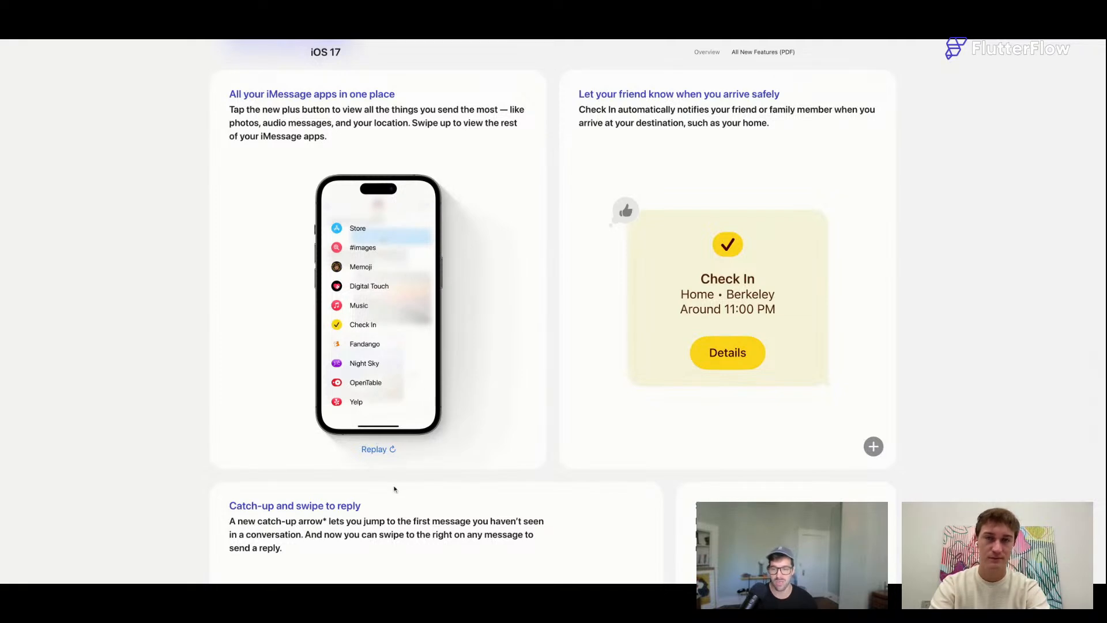
# Replay the iMessage apps phone animation on Apple's site, then return to chat_ios17 in FlutterFlow.
pyautogui.click(384, 454)
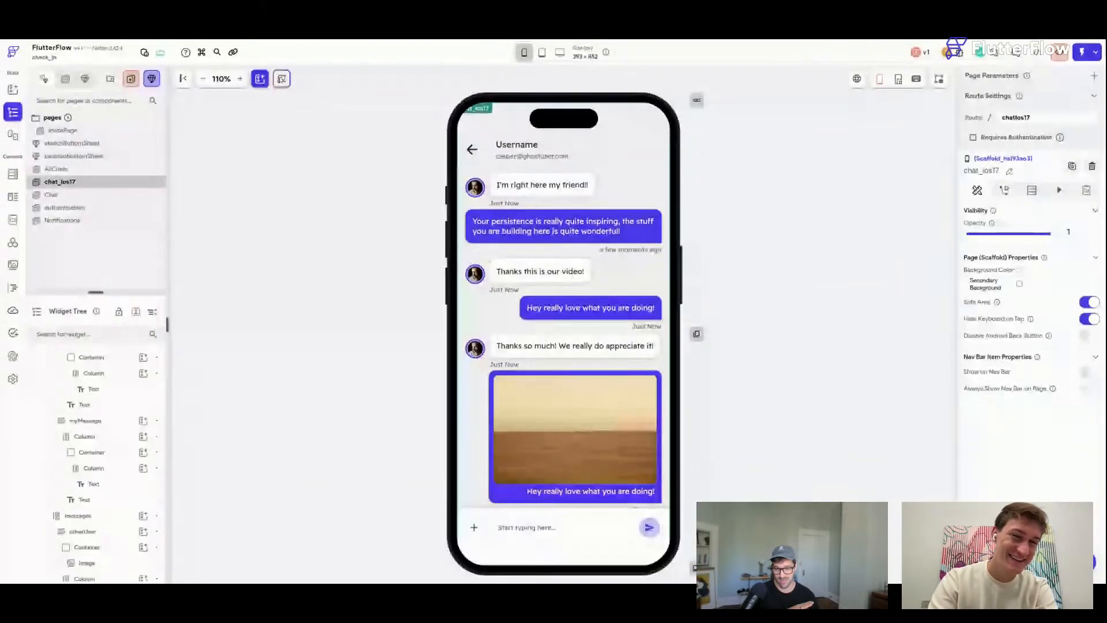
pyautogui.press('super+s')
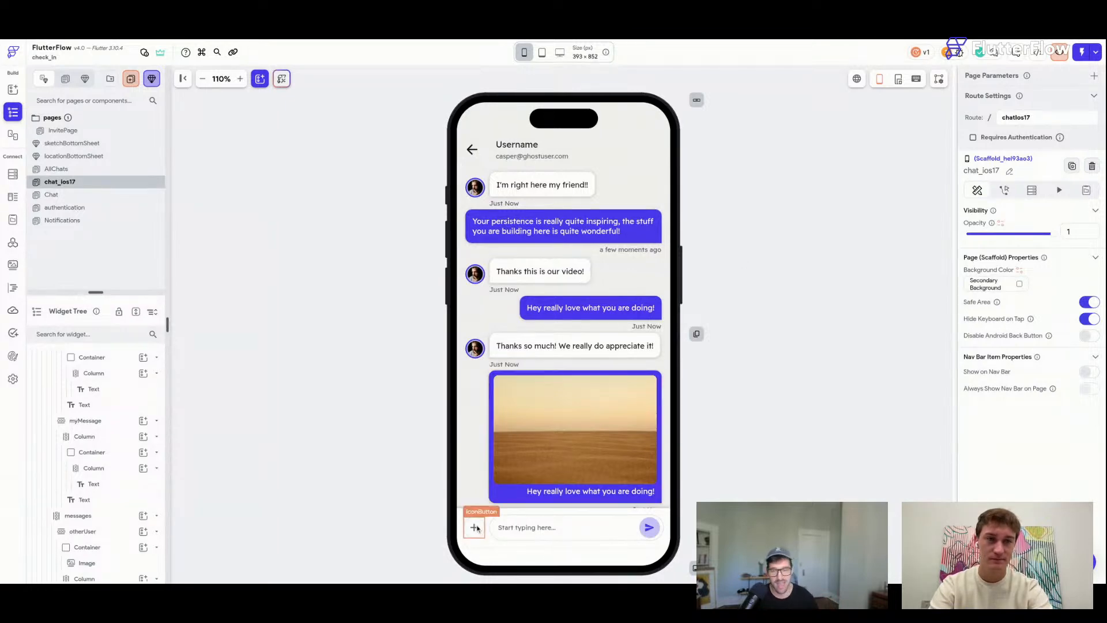
pyautogui.click(474, 527)
pyautogui.press('super+s')
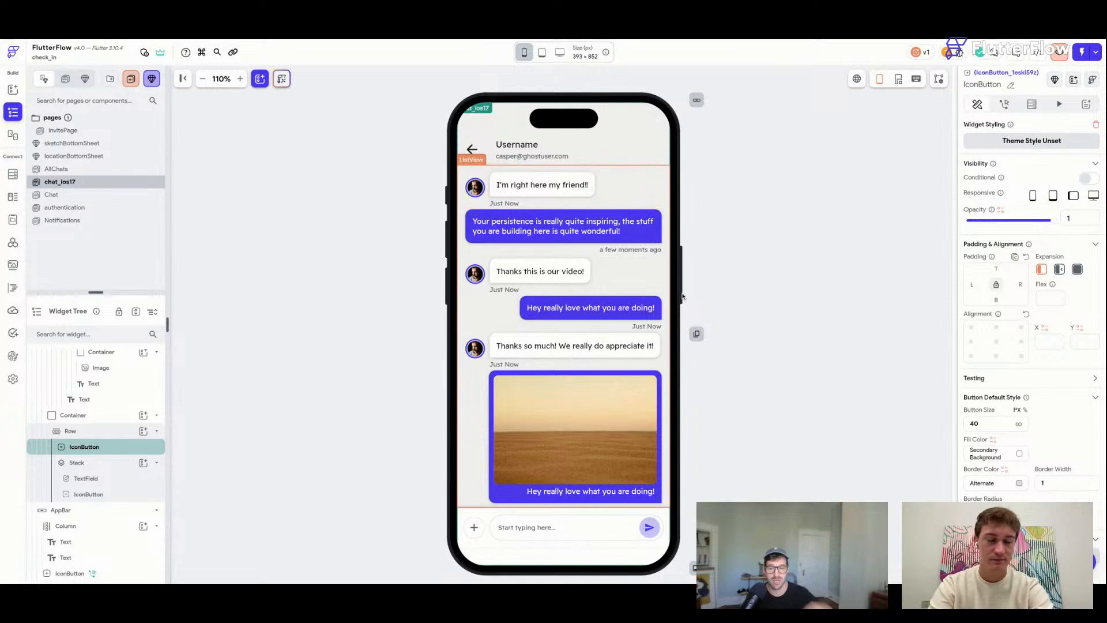
pyautogui.click(665, 119)
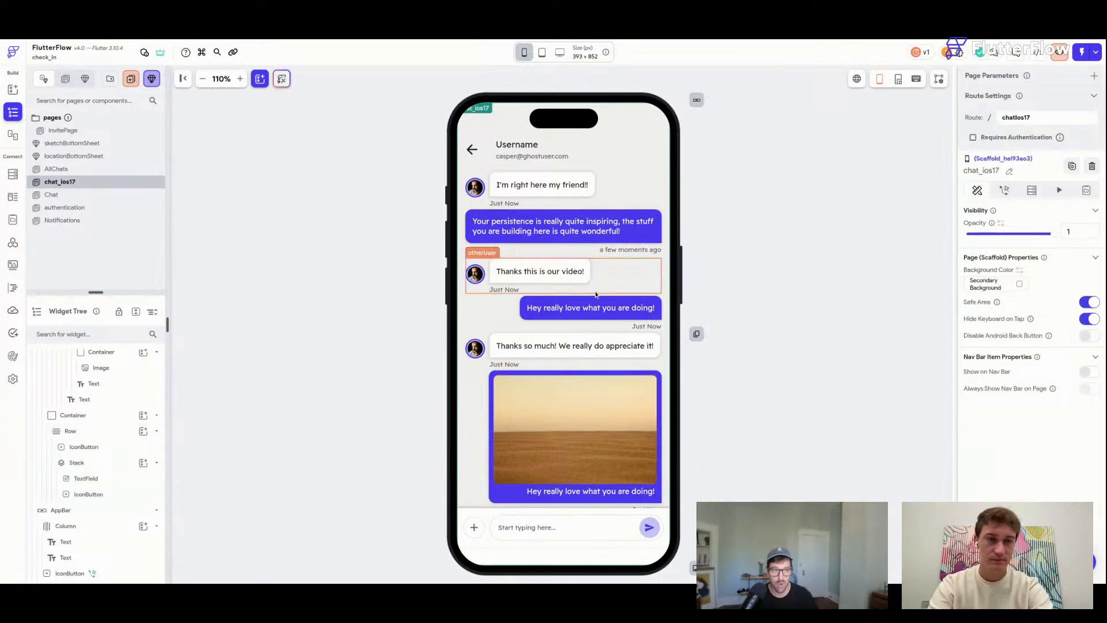
pyautogui.scroll(-2, 596, 294)
pyautogui.scroll(2, 596, 294)
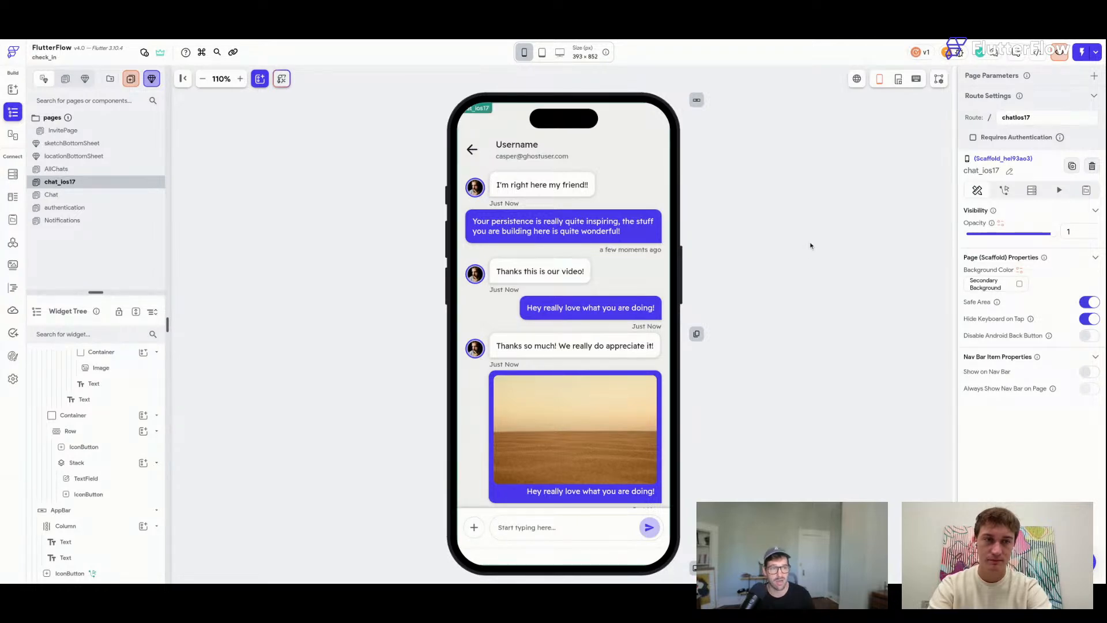
# Create the component ios_ActionSheet from the Material 2 - Action Sheet Simple bottom sheet template.
pyautogui.press('super+k')
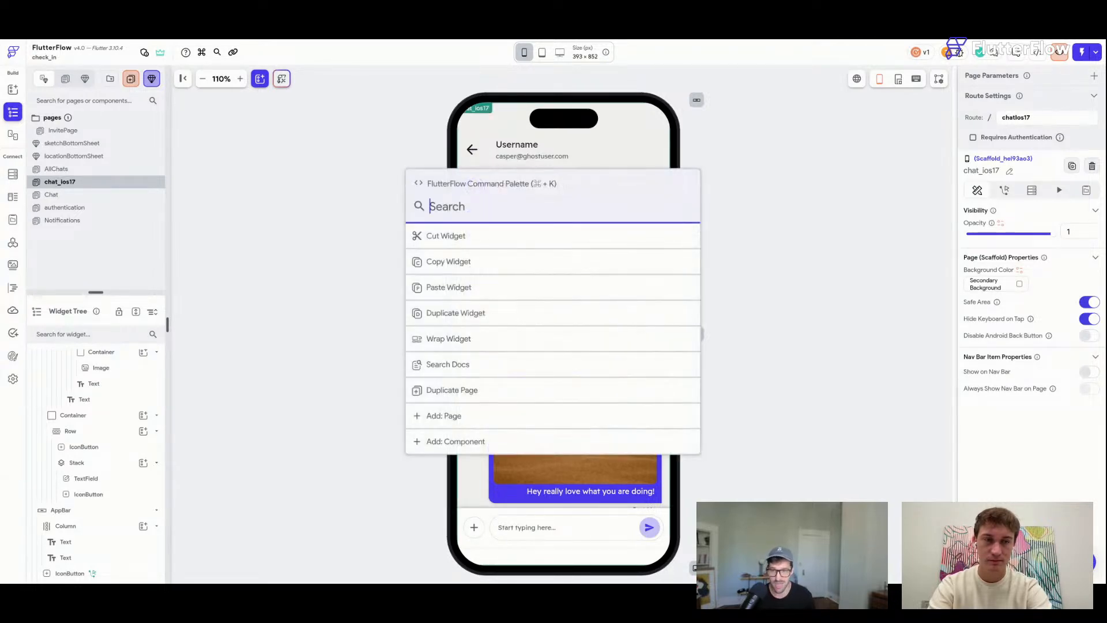
pyautogui.write('add')
pyautogui.press('Down')
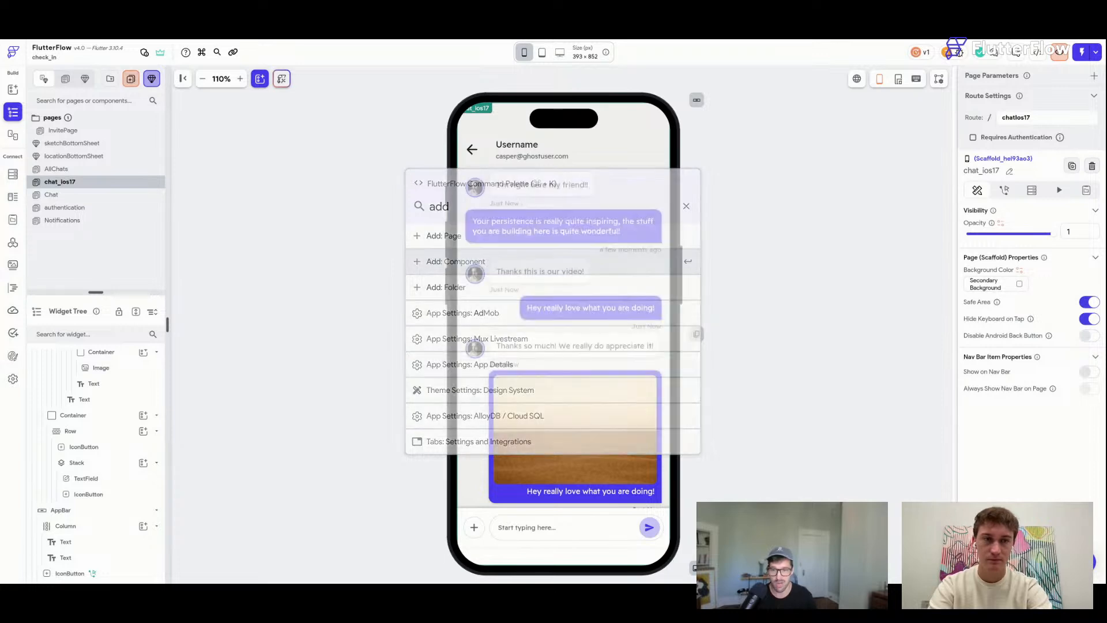
pyautogui.press('Return')
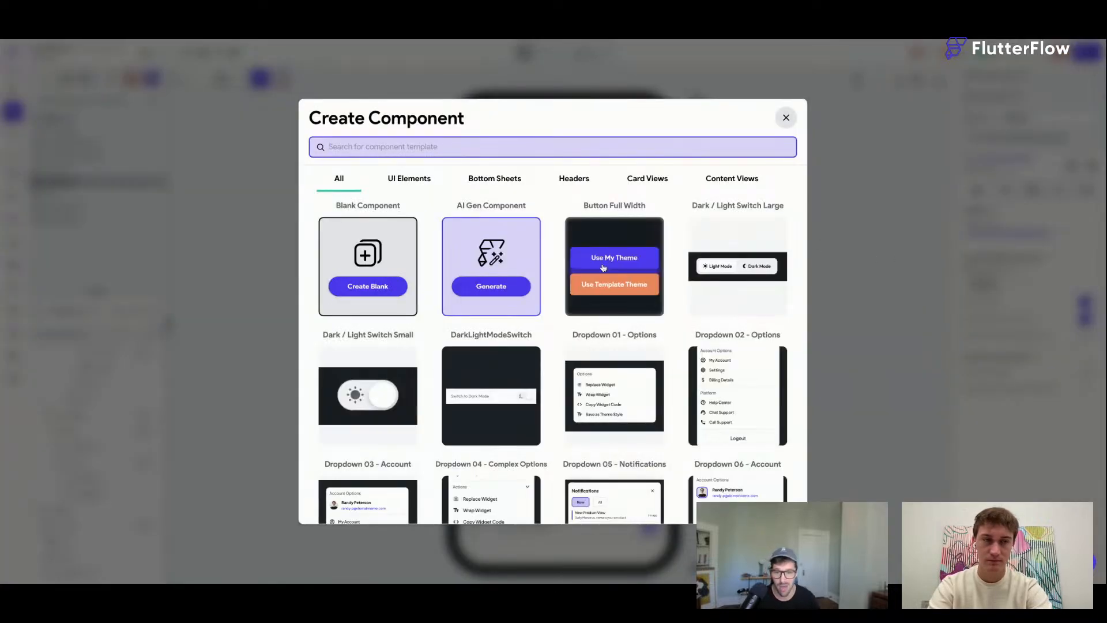
pyautogui.click(506, 174)
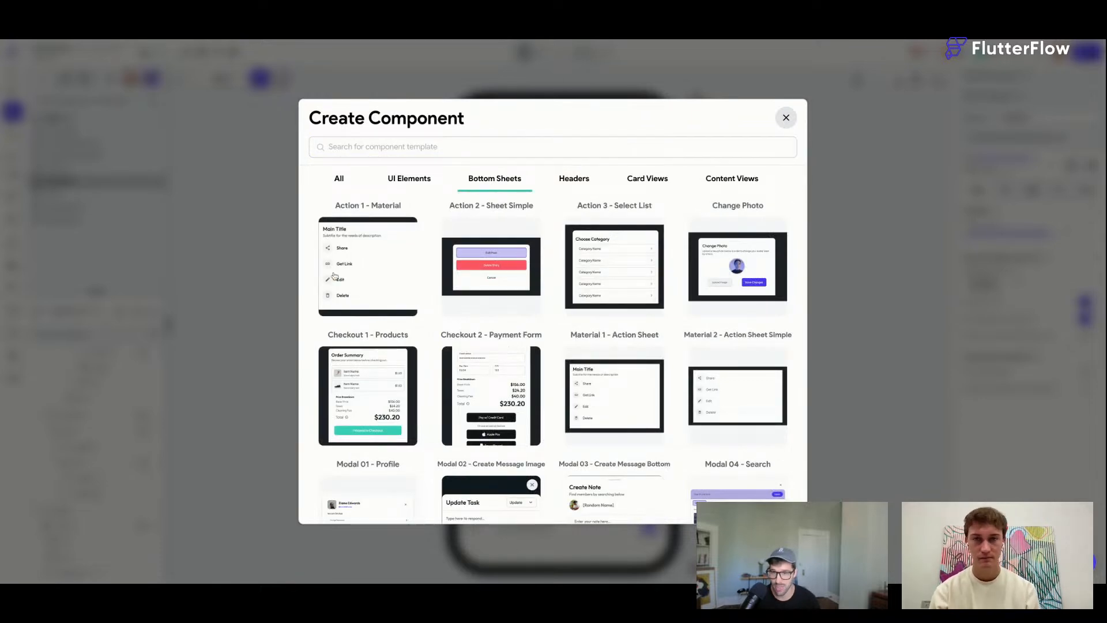
pyautogui.moveTo(381, 262)
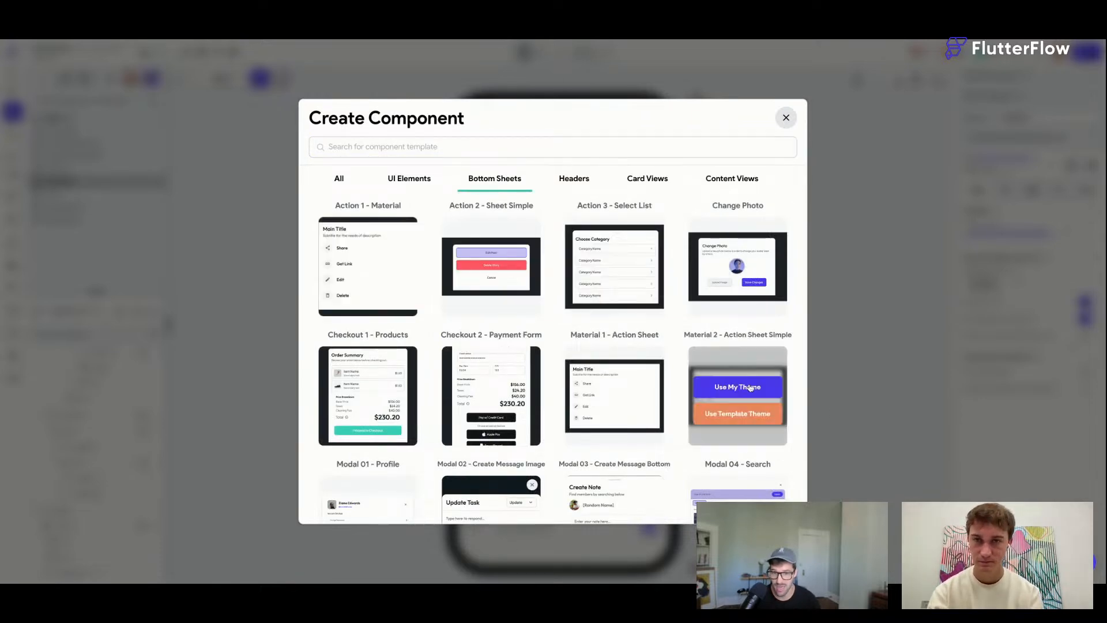
pyautogui.click(748, 392)
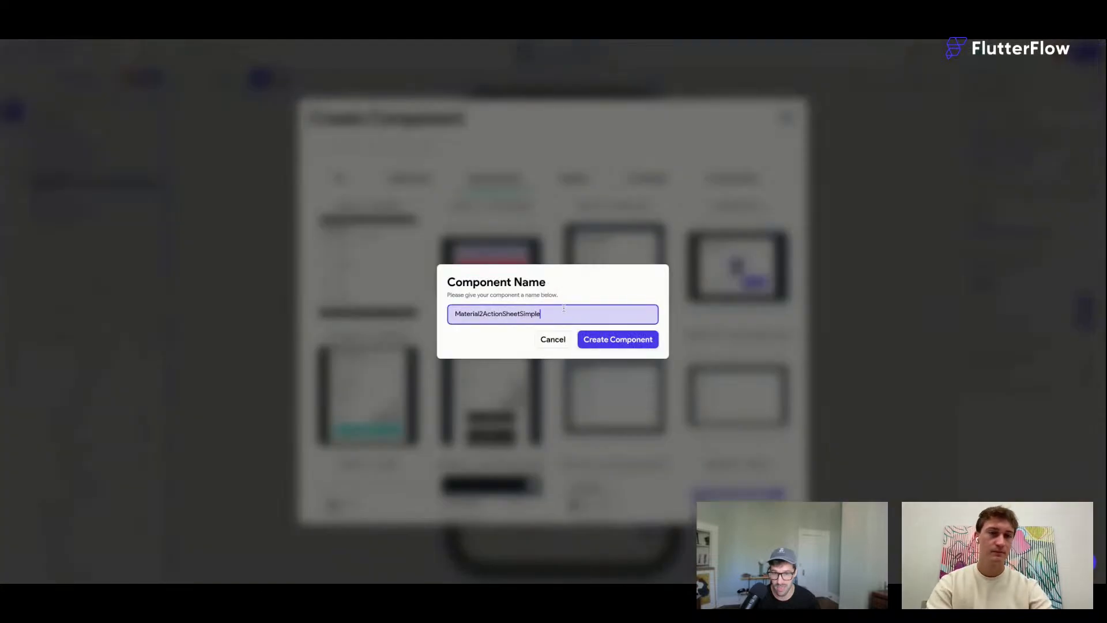
pyautogui.moveTo(564, 312); pyautogui.dragTo(396, 311)
pyautogui.press('BackSpace')
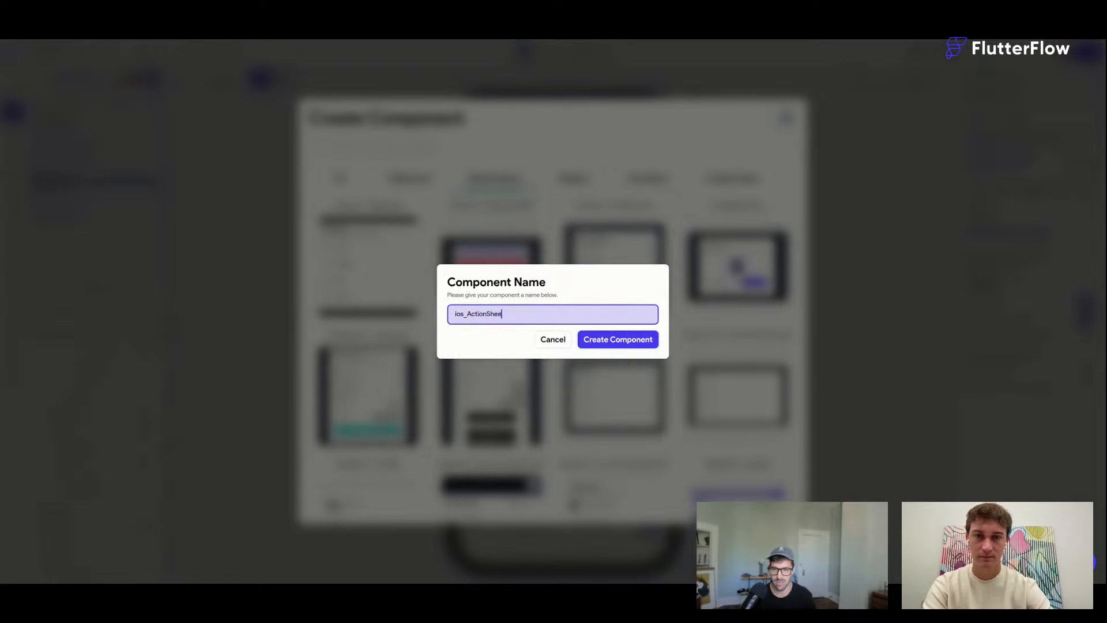
pyautogui.click(597, 340)
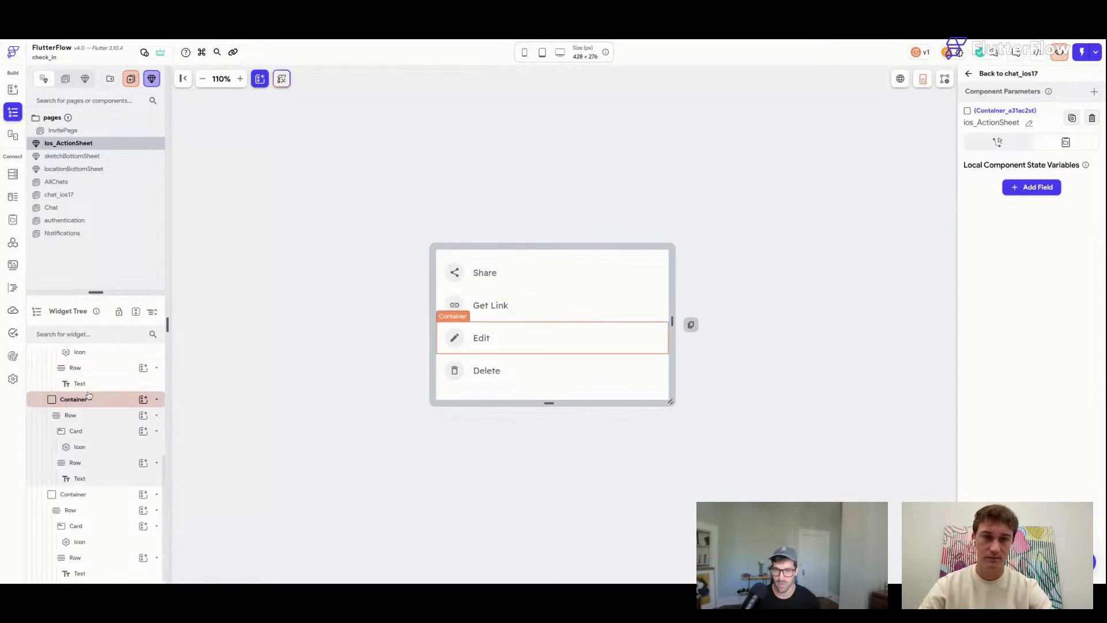
# Collapse bottomSheet-Material in the widget tree and drag the component canvas taller.
pyautogui.scroll(3, 92, 398)
pyautogui.moveTo(99, 293); pyautogui.dragTo(99, 207)
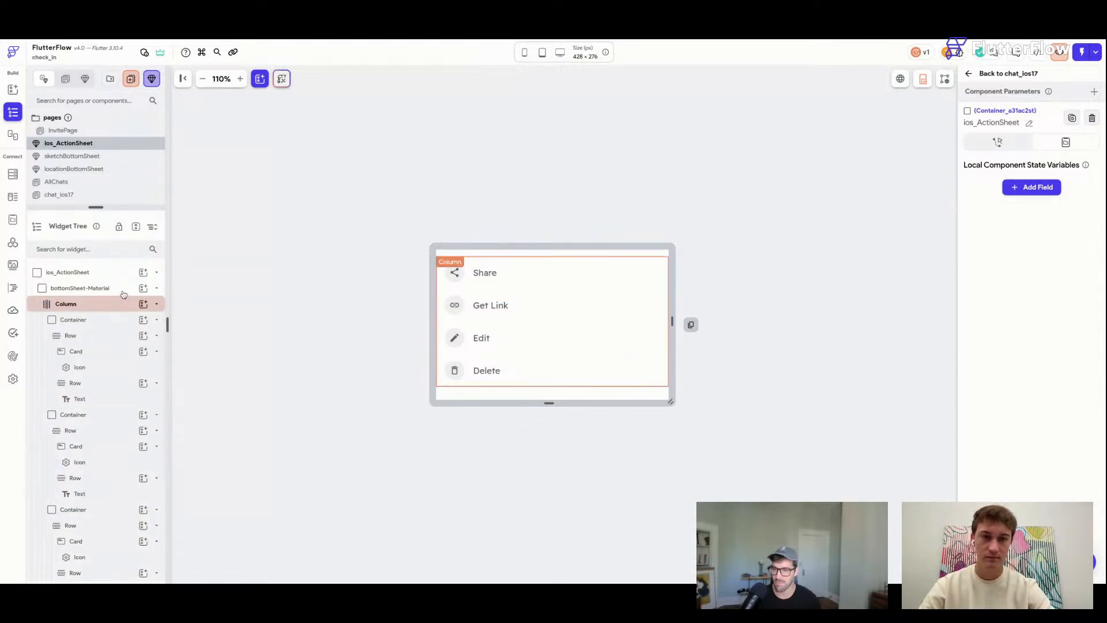
pyautogui.click(122, 290)
pyautogui.click(123, 294)
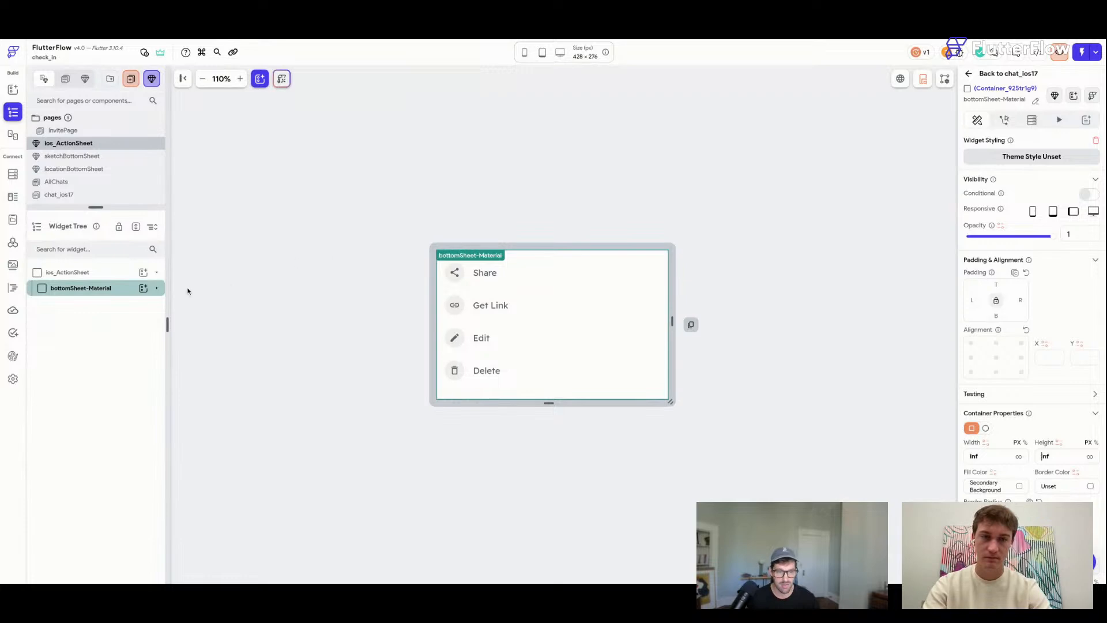
pyautogui.rightClick(125, 288)
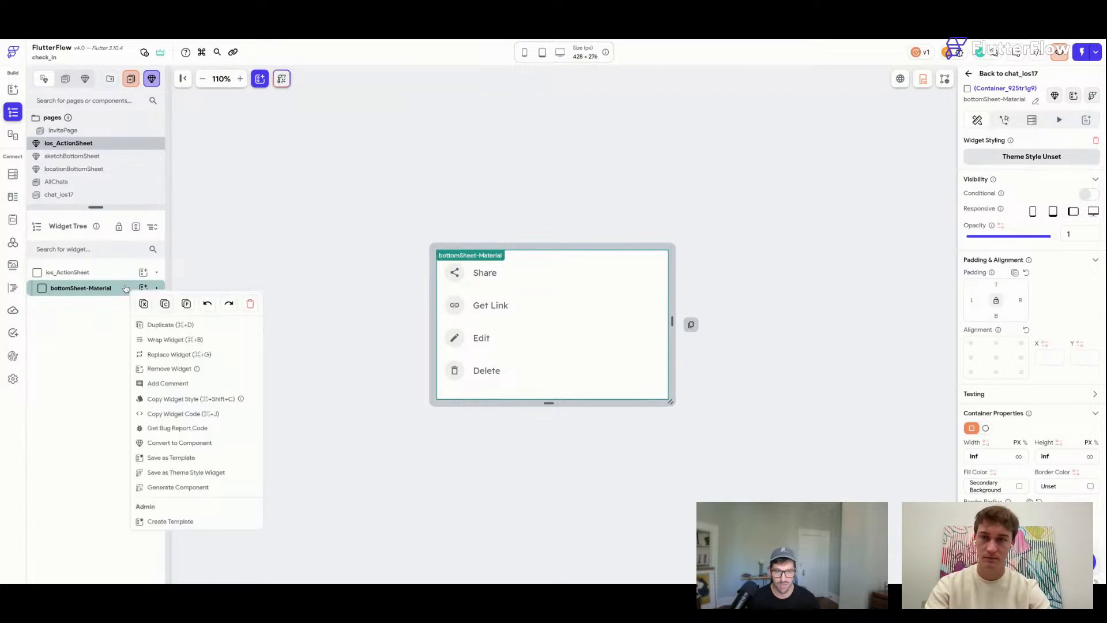
pyautogui.click(217, 347)
pyautogui.click(578, 243)
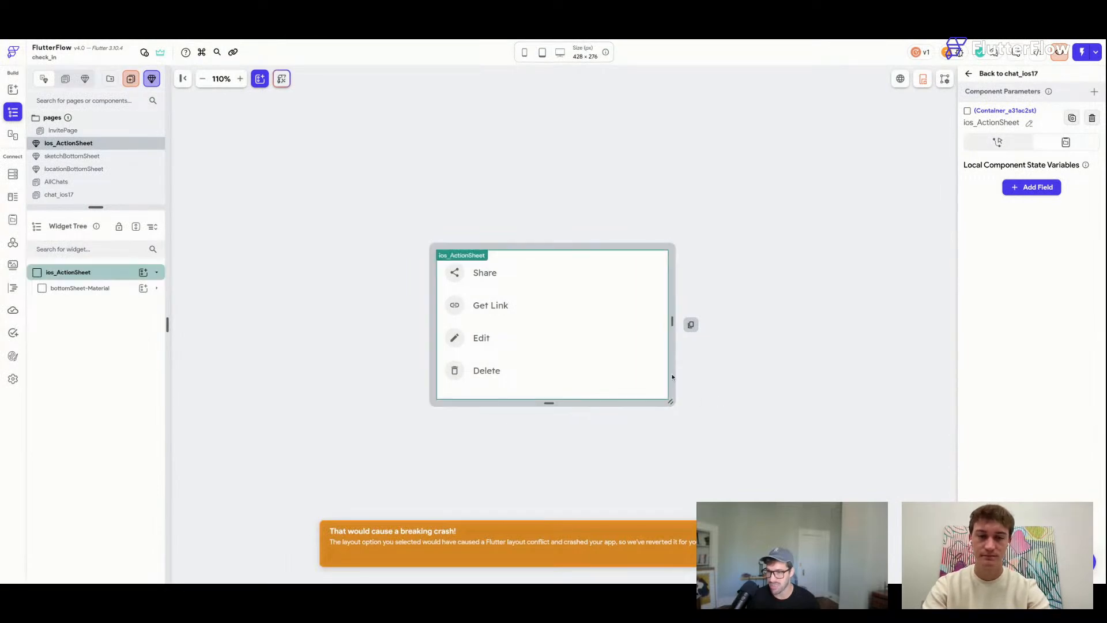
pyautogui.moveTo(671, 401); pyautogui.dragTo(707, 468)
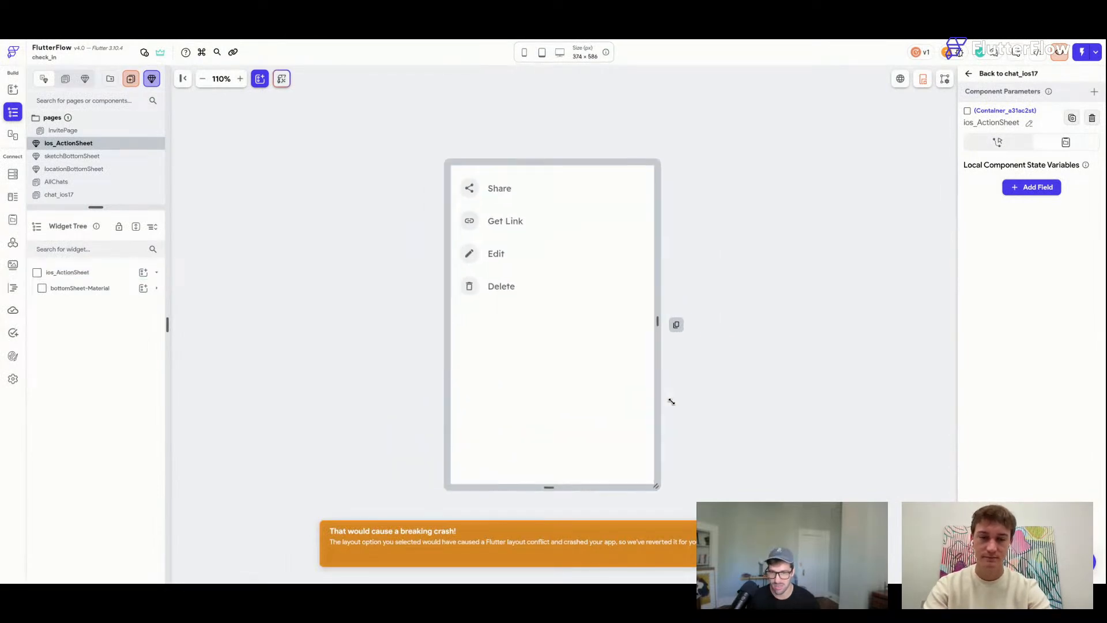
# Bring up Wrap Widget on the bottomSheet-Material container to wrap it in a Blur.
pyautogui.click(104, 289)
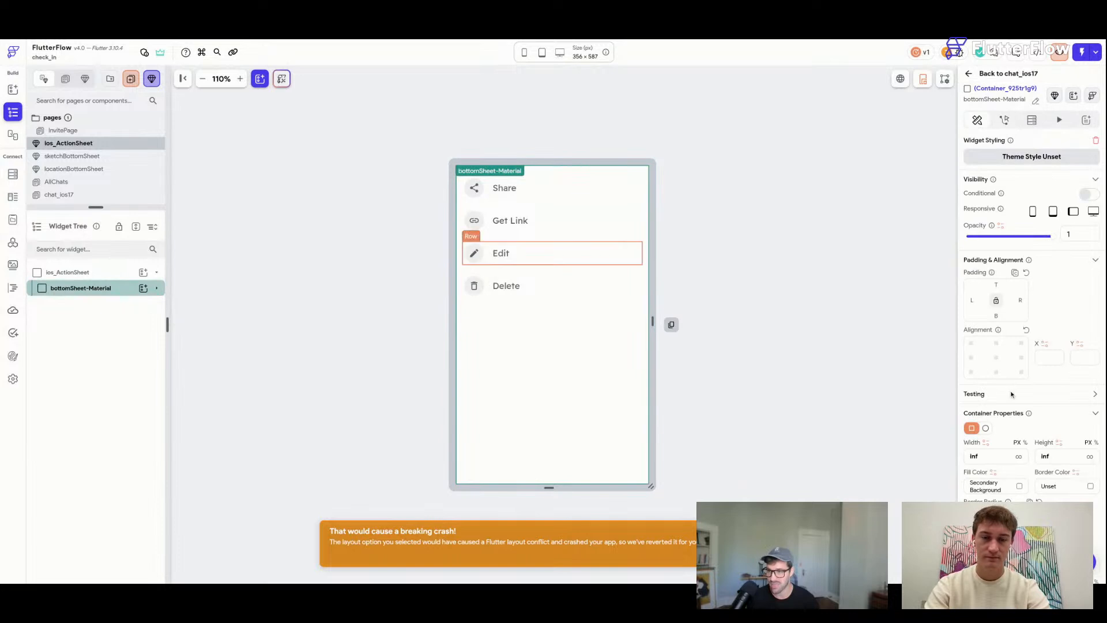
pyautogui.rightClick(124, 290)
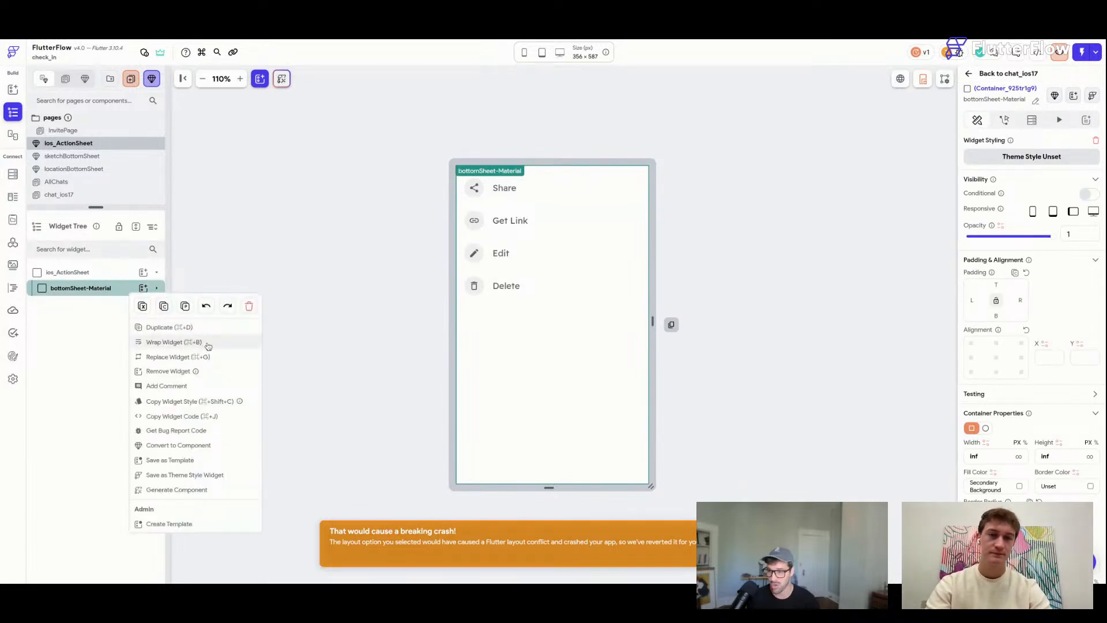
pyautogui.click(174, 342)
# Wrap the sheet in a backdrop Blur with sigma X 7 and Y 8, then open its fill colour.
pyautogui.click(527, 349)
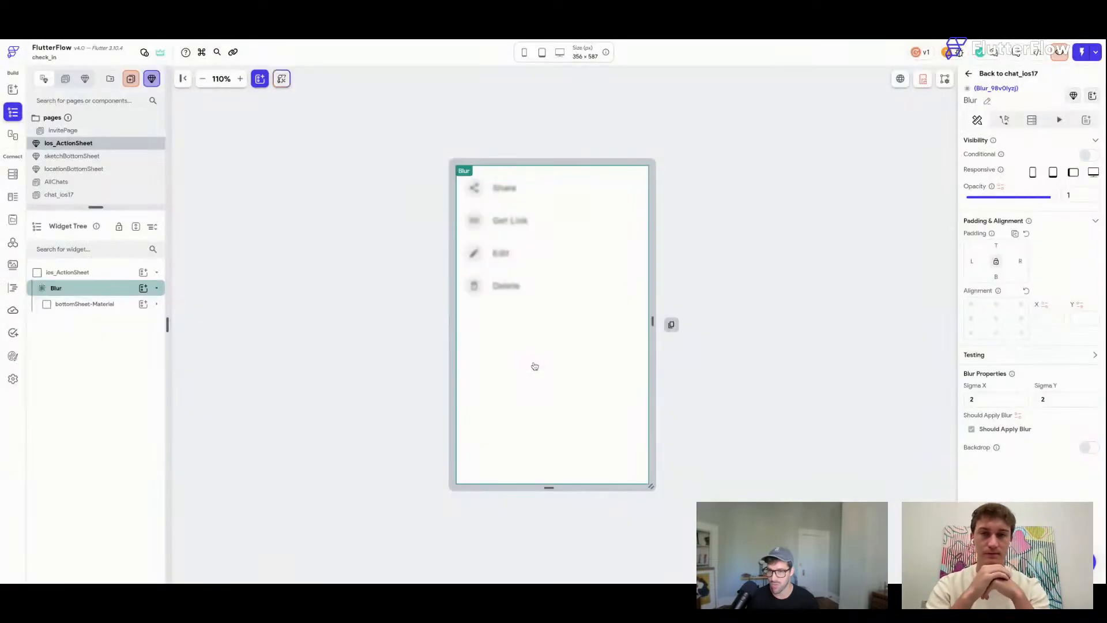
pyautogui.click(1085, 448)
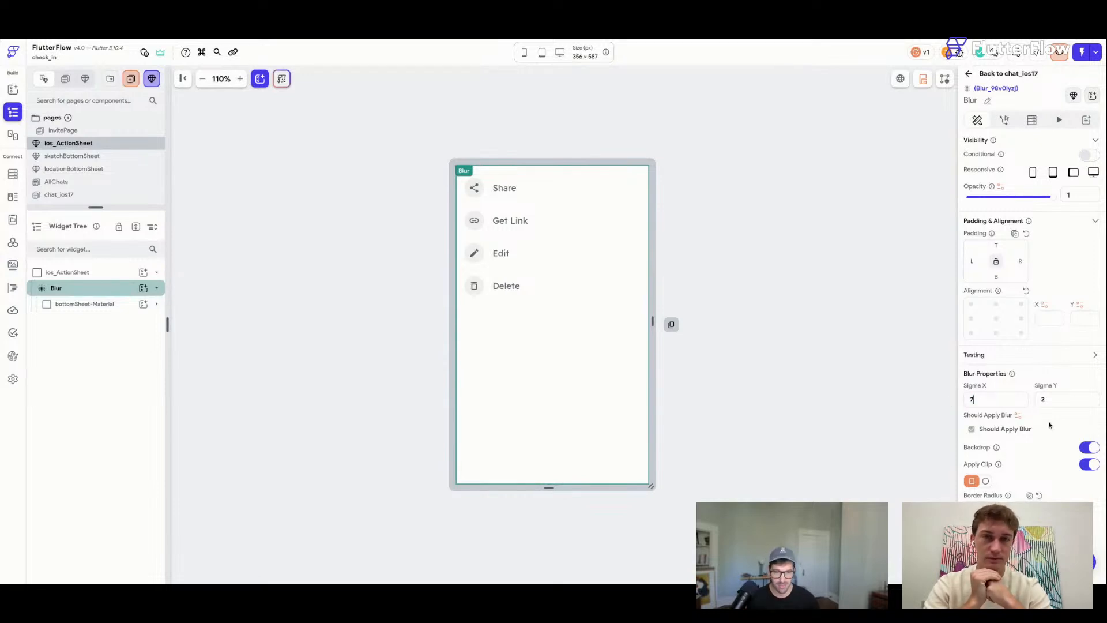
pyautogui.write('8')
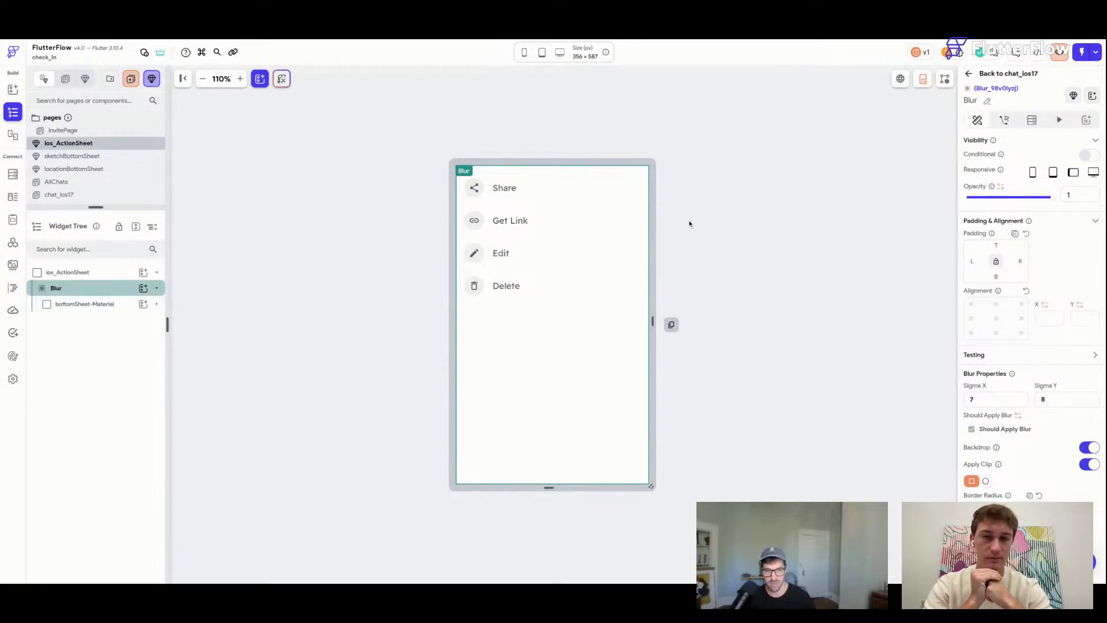
pyautogui.click(122, 309)
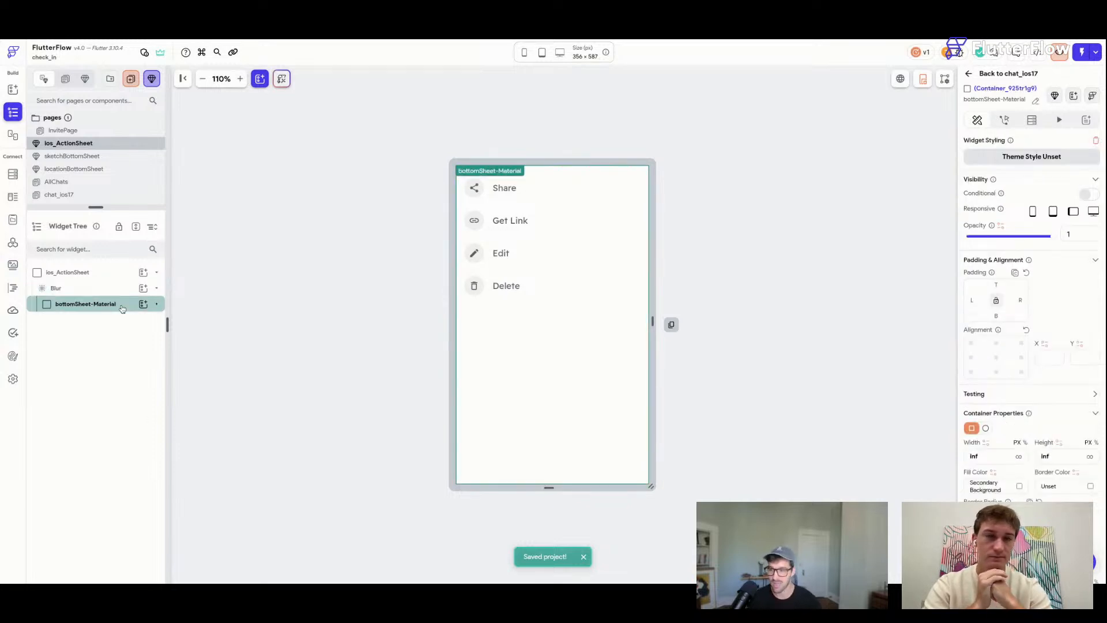
pyautogui.click(1021, 487)
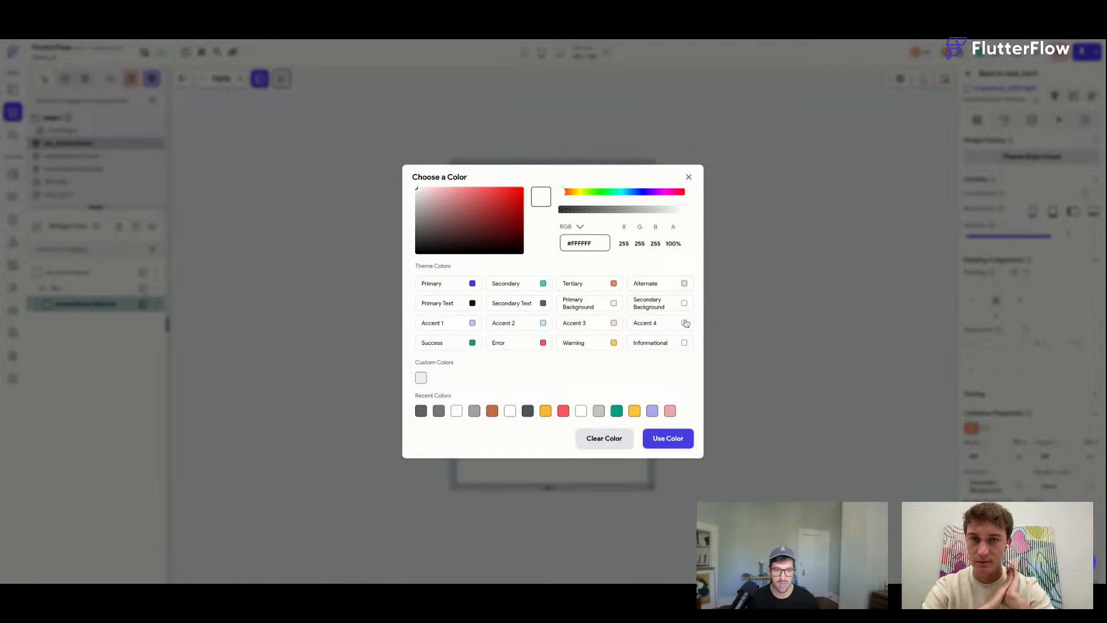
# Fill the sheet with Accent 4 and align the action rows to the Column's bottom.
pyautogui.click(685, 324)
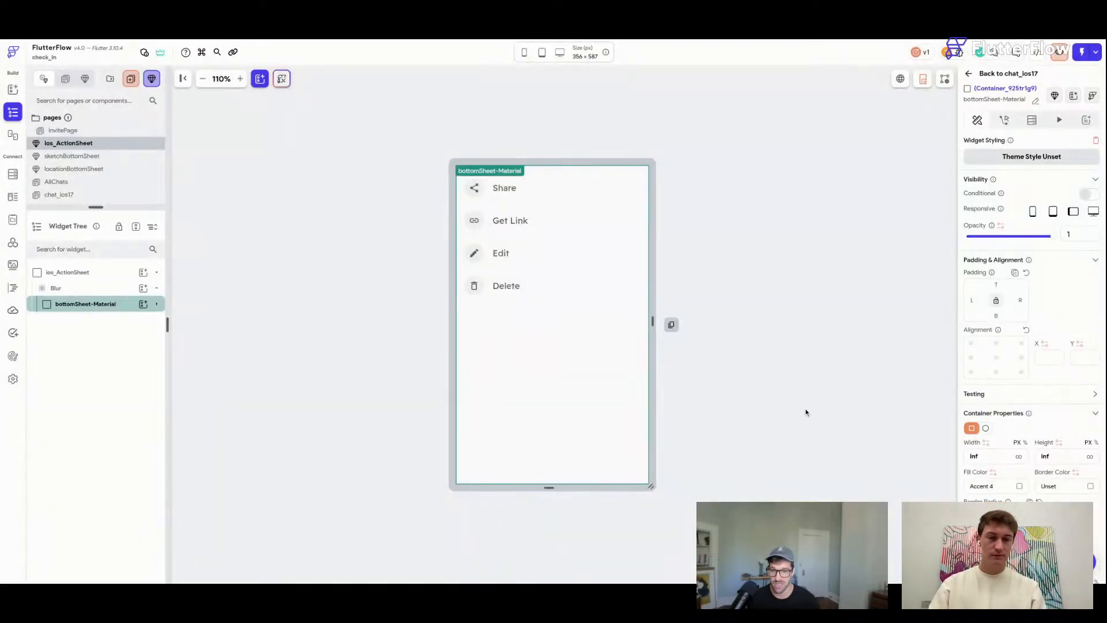
pyautogui.hotkey('ctrl', 's')
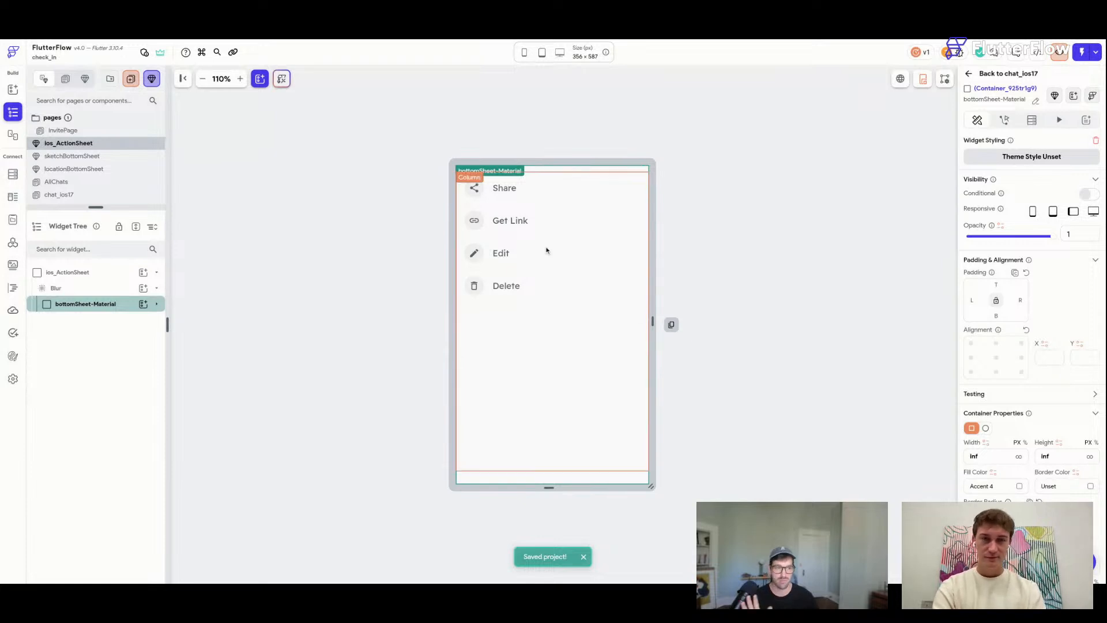
pyautogui.click(560, 322)
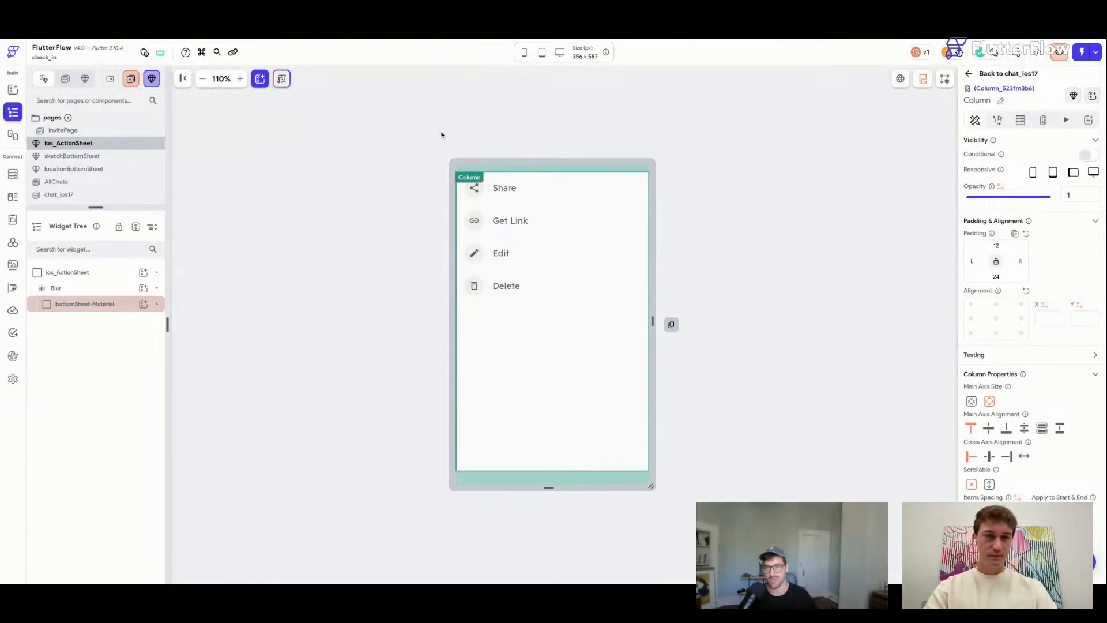
pyautogui.click(1006, 429)
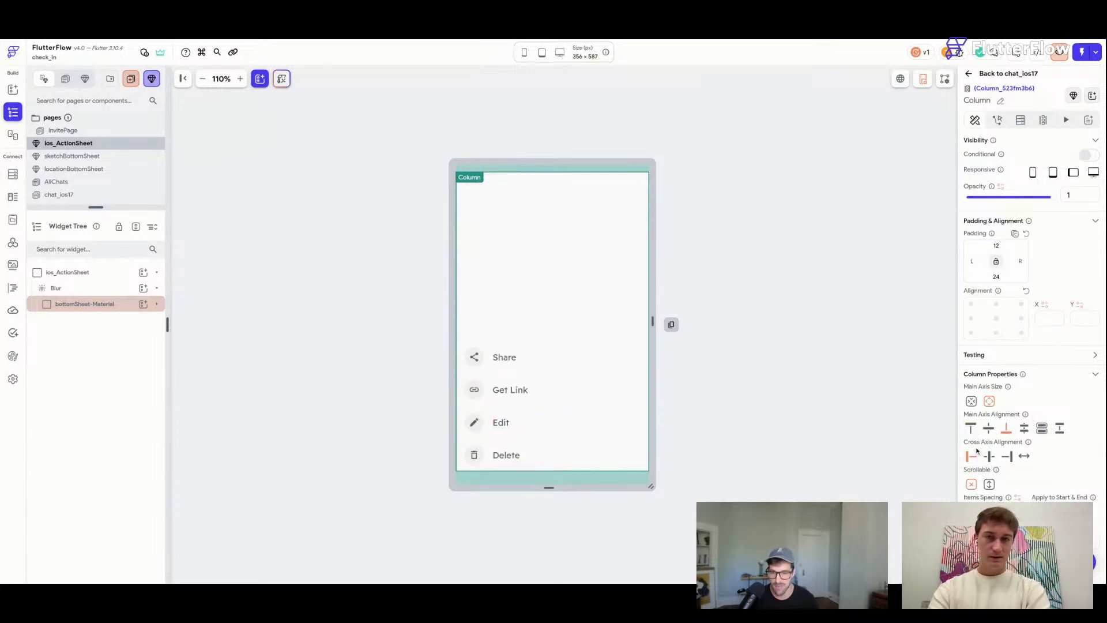
pyautogui.press('super+s')
# Set the action Column's bottom padding to 72 and save.
pyautogui.scroll(-1, 977, 452)
pyautogui.moveTo(1001, 273); pyautogui.dragTo(973, 275)
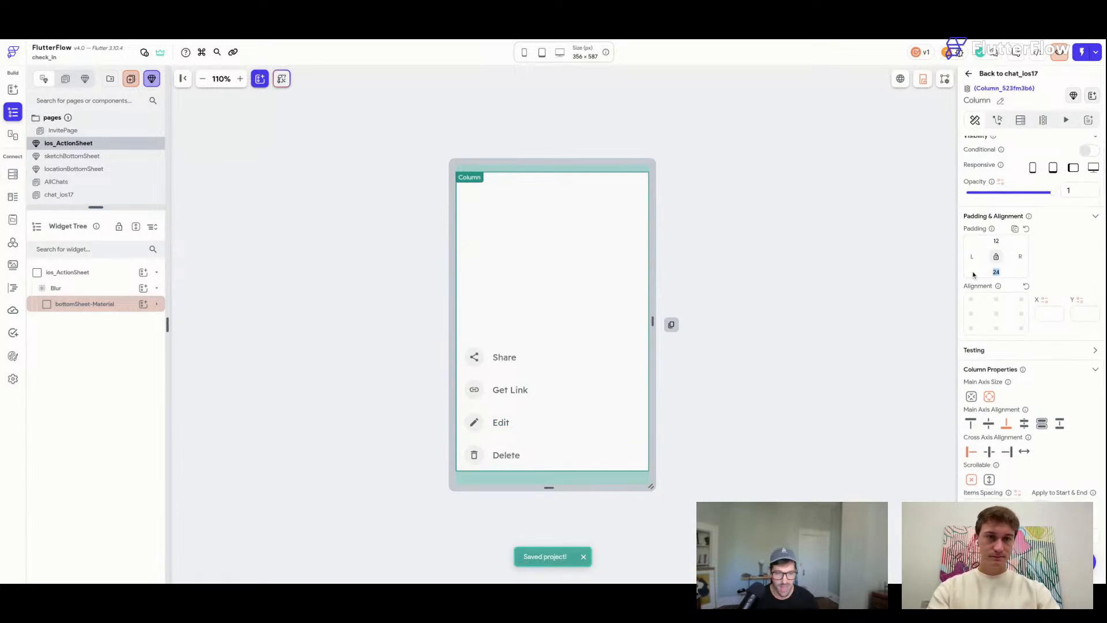
pyautogui.write('72')
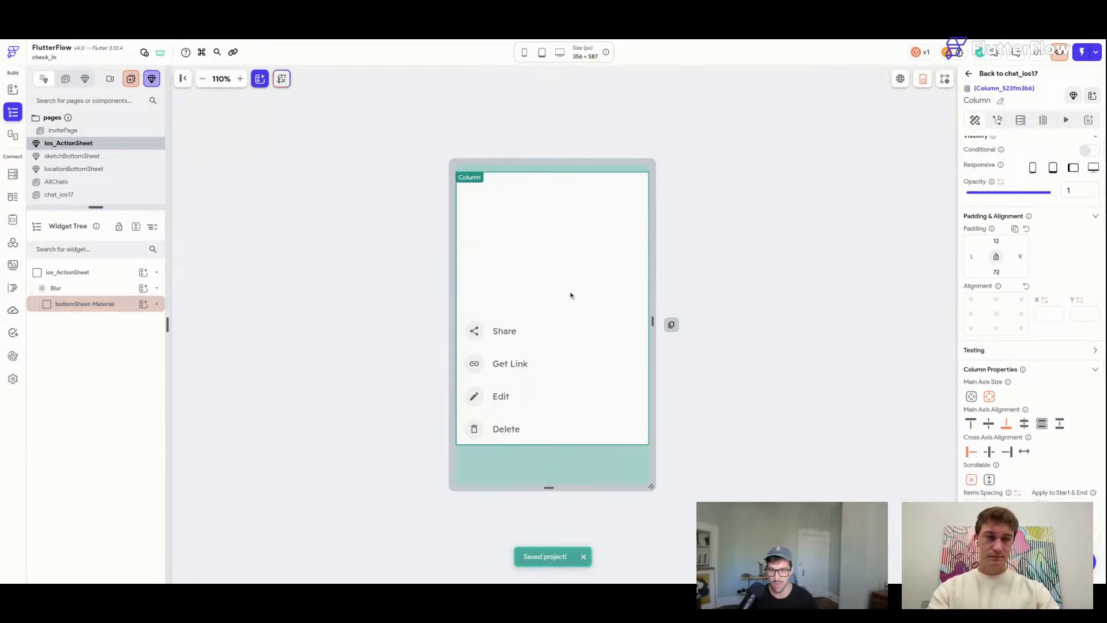
pyautogui.press('super+s')
# Select the component root, Column and bottomSheet-Material in turn, saving the project.
pyautogui.click(813, 288)
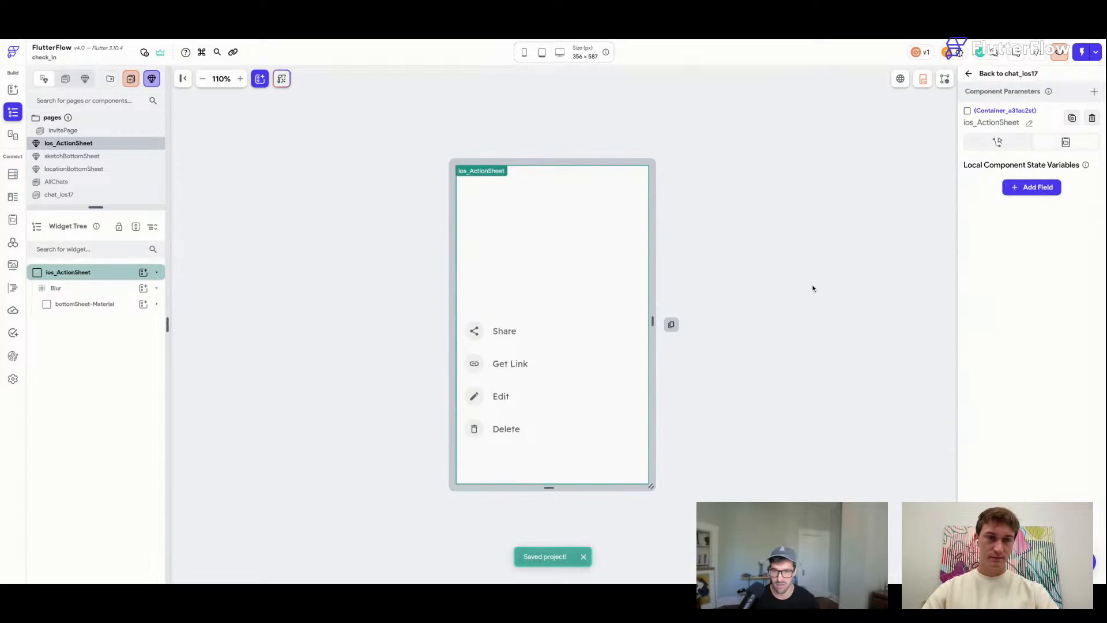
pyautogui.click(493, 262)
pyautogui.press('super+s')
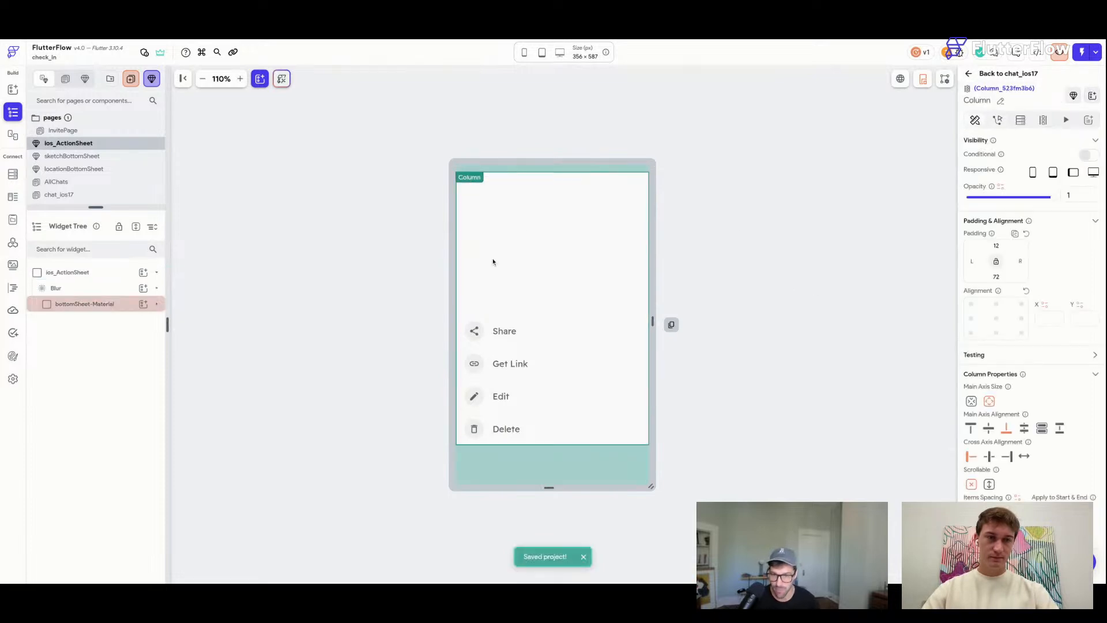
pyautogui.click(125, 305)
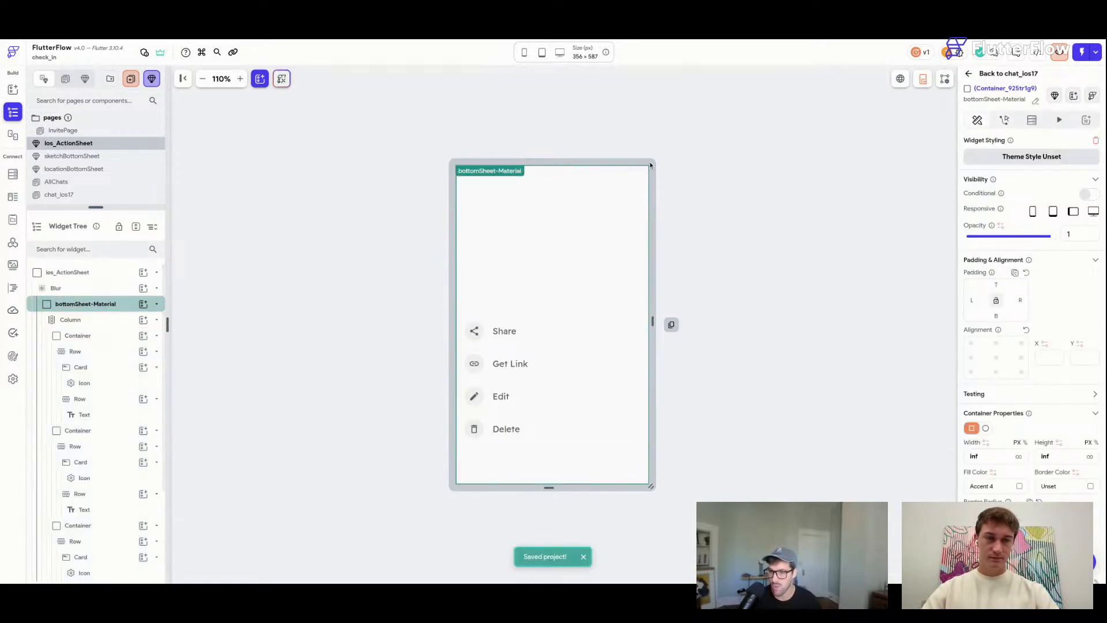
pyautogui.click(111, 321)
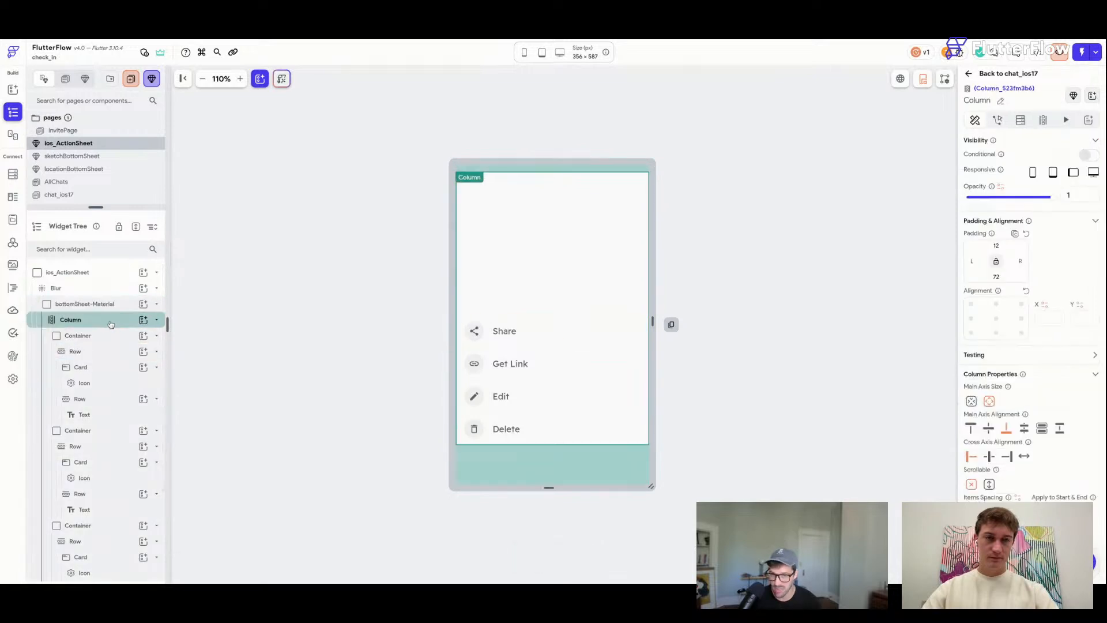
pyautogui.press('super+s')
# Add an on-page-load Fade animation to the Blur layer.
pyautogui.click(107, 288)
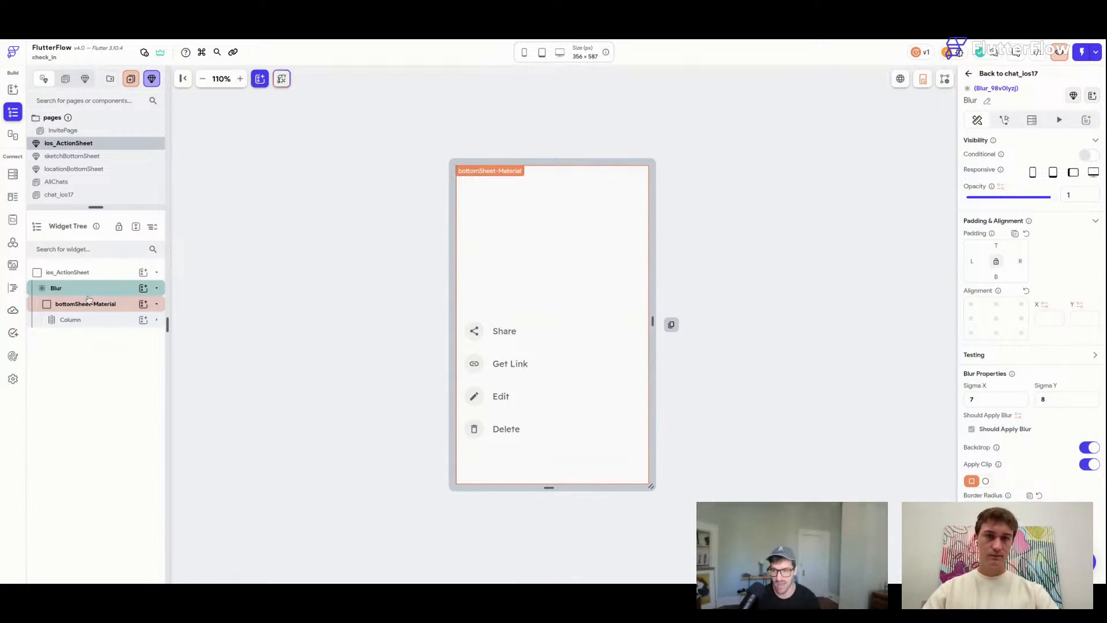
pyautogui.press('super+s')
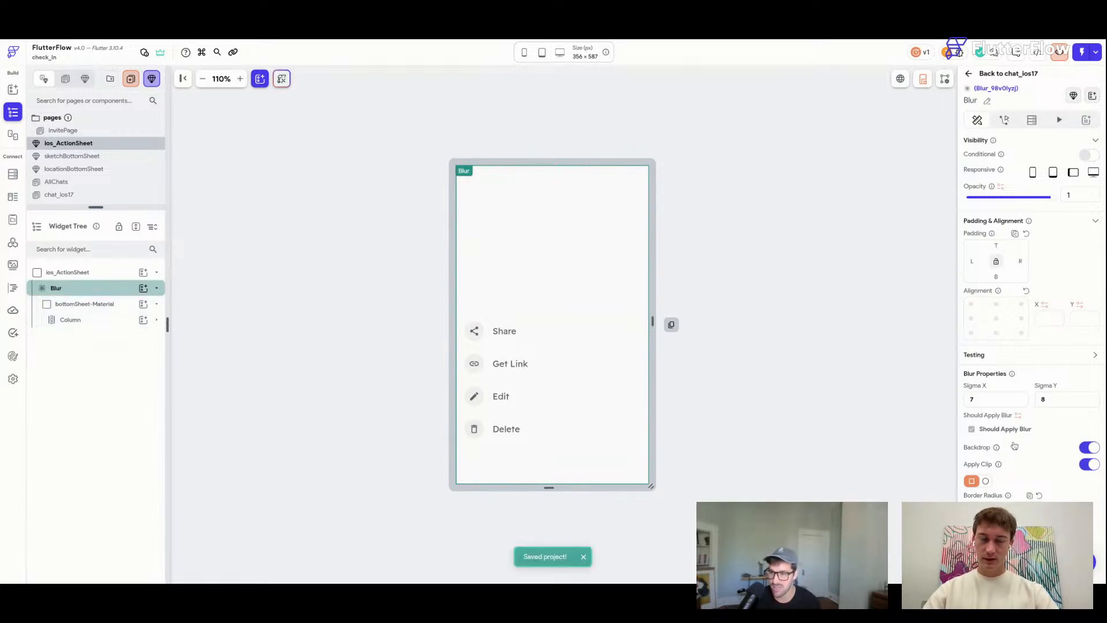
pyautogui.click(1057, 119)
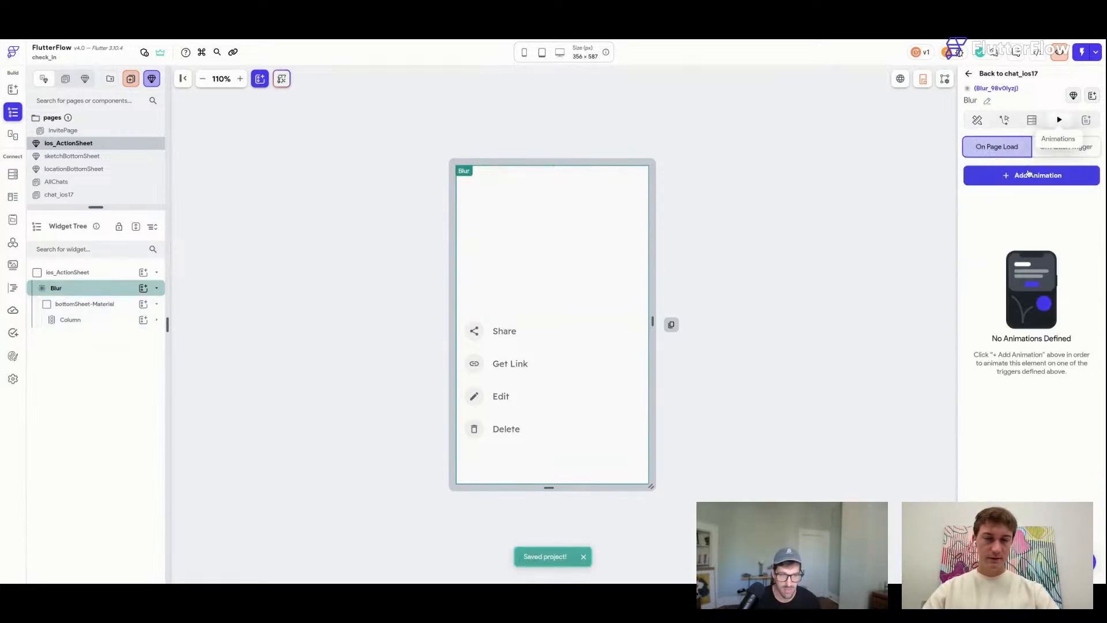
pyautogui.click(1024, 175)
pyautogui.click(997, 225)
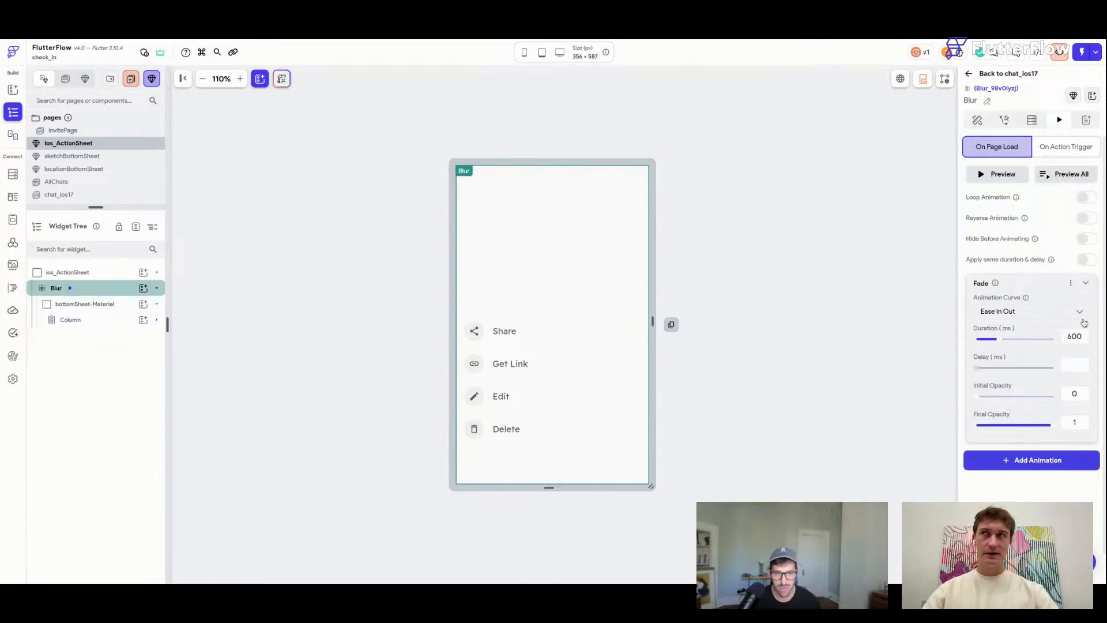
pyautogui.click(1087, 283)
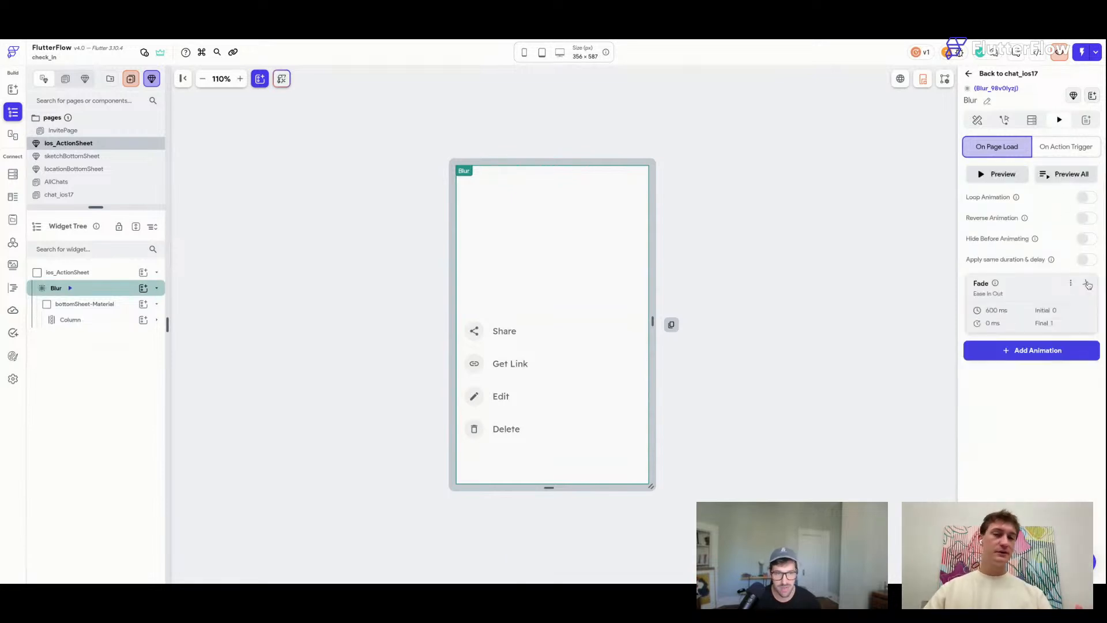
# Add a Scale animation to the Blur with initial scale 0 on both axes.
pyautogui.click(1047, 348)
pyautogui.click(1013, 448)
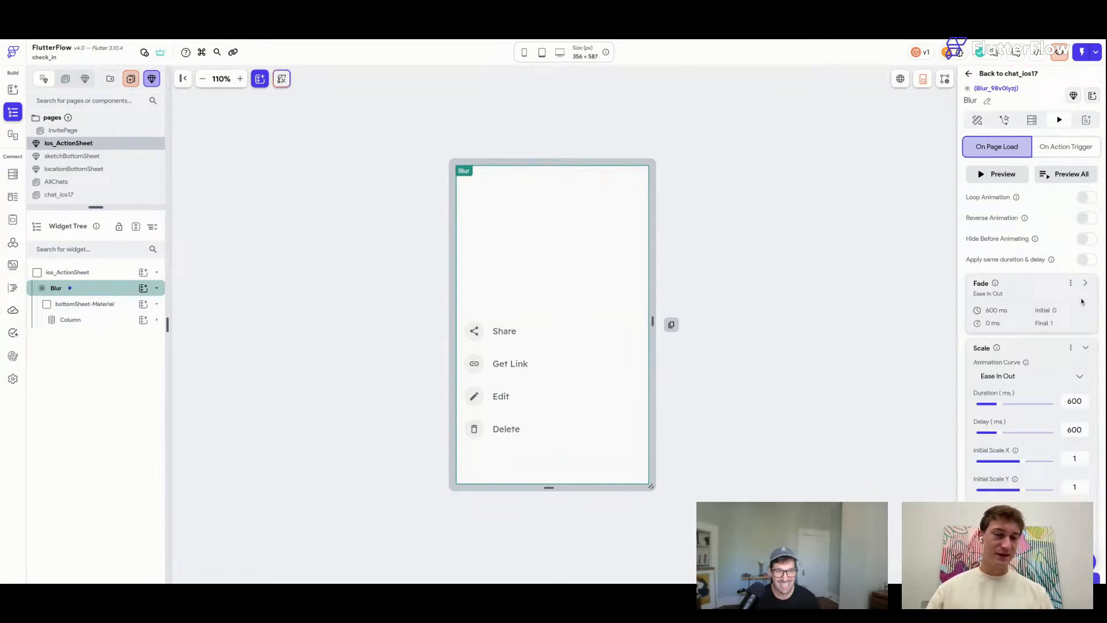
pyautogui.scroll(-1, 1067, 317)
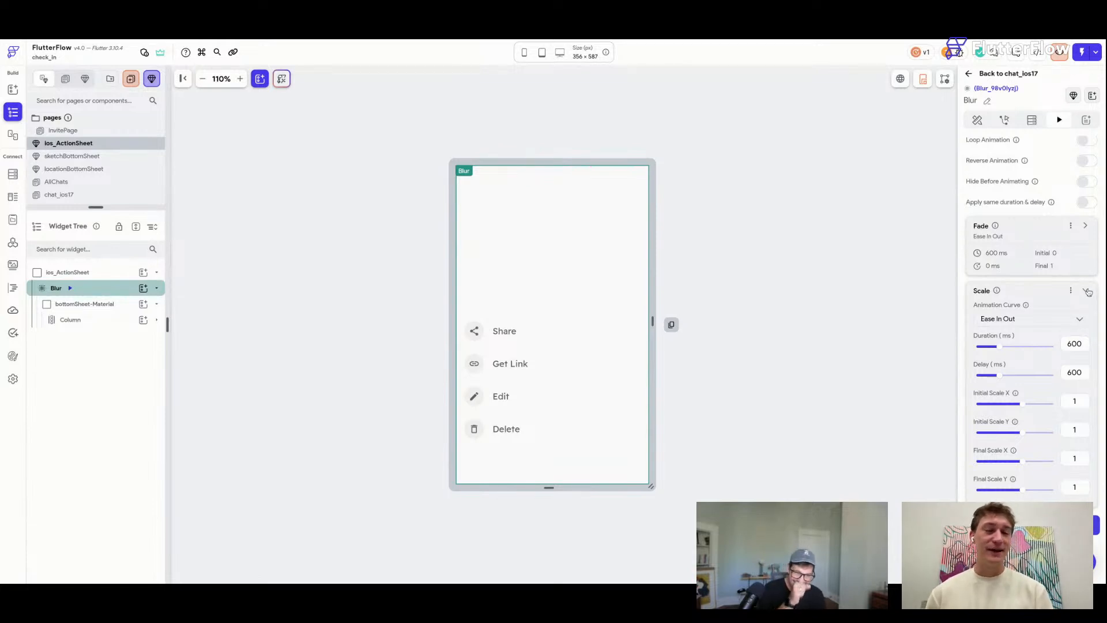
pyautogui.doubleClick(1075, 402)
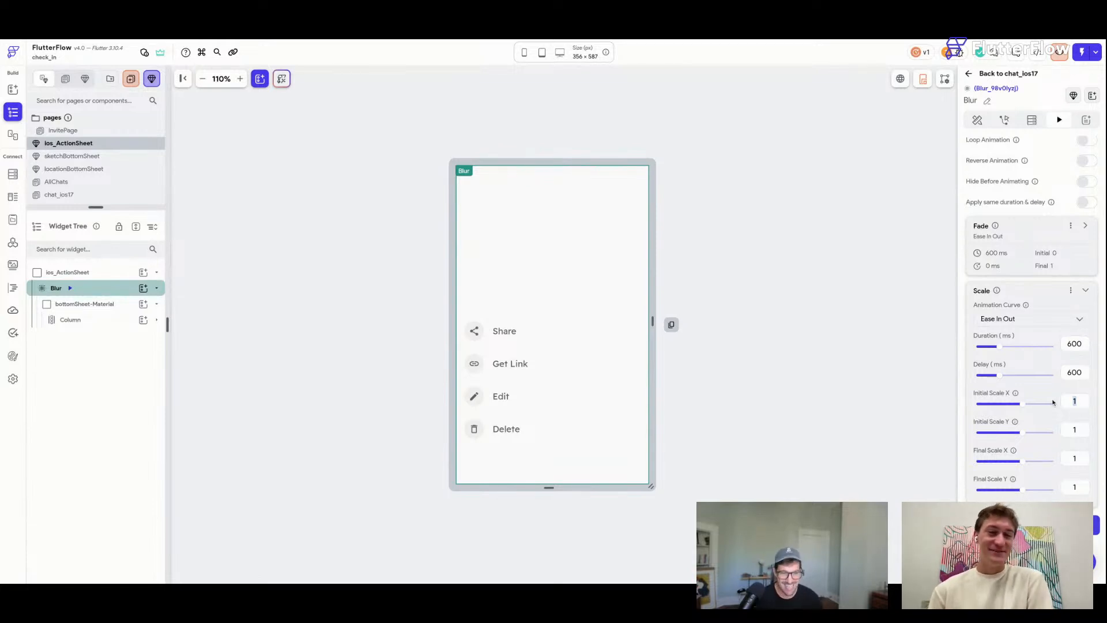
pyautogui.write('.6')
pyautogui.doubleClick(1075, 429)
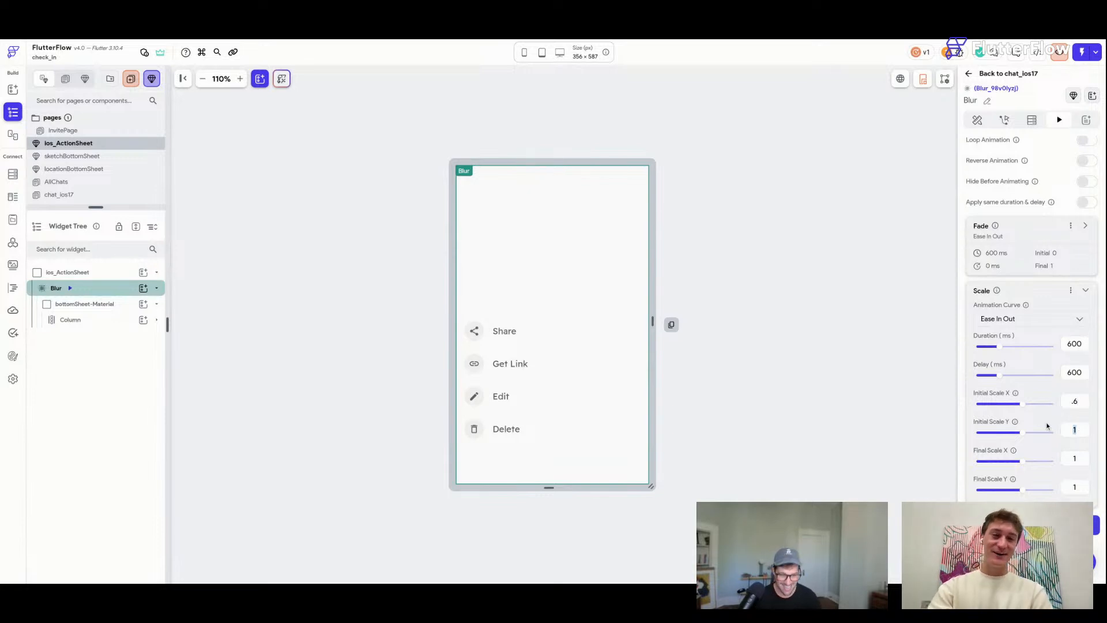
pyautogui.write('.6')
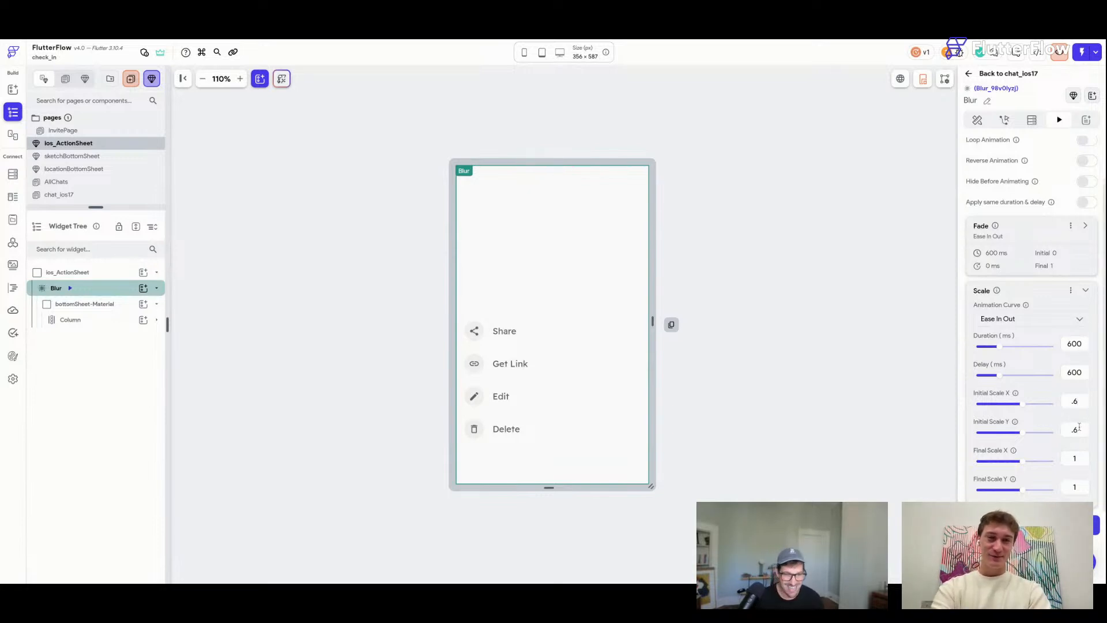
pyautogui.doubleClick(1077, 429)
pyautogui.write('0')
pyautogui.doubleClick(1078, 402)
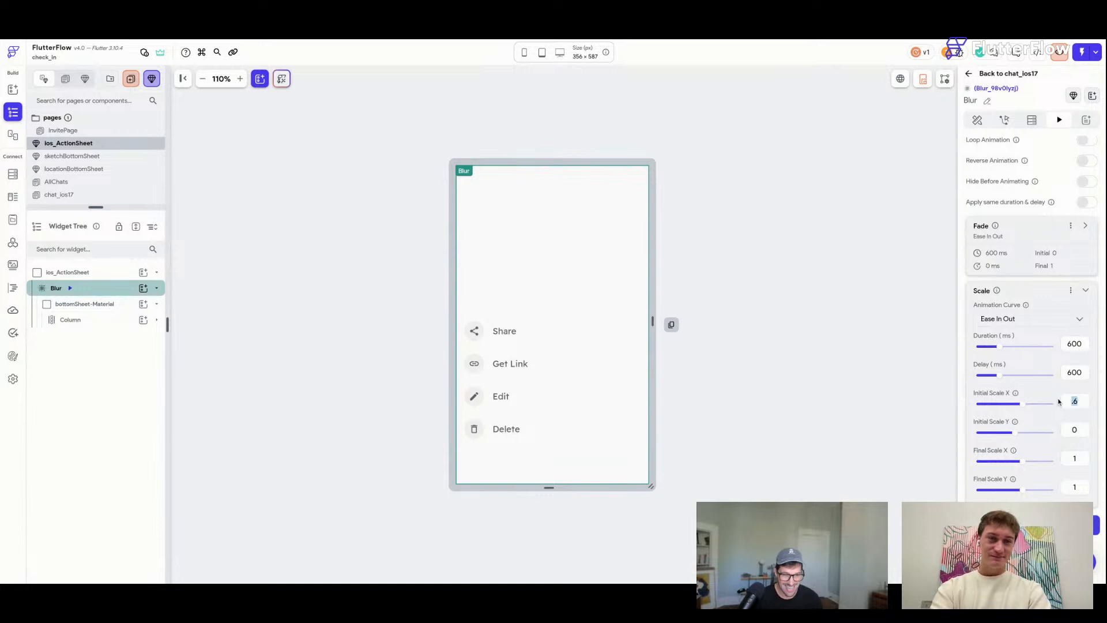
pyautogui.write('0')
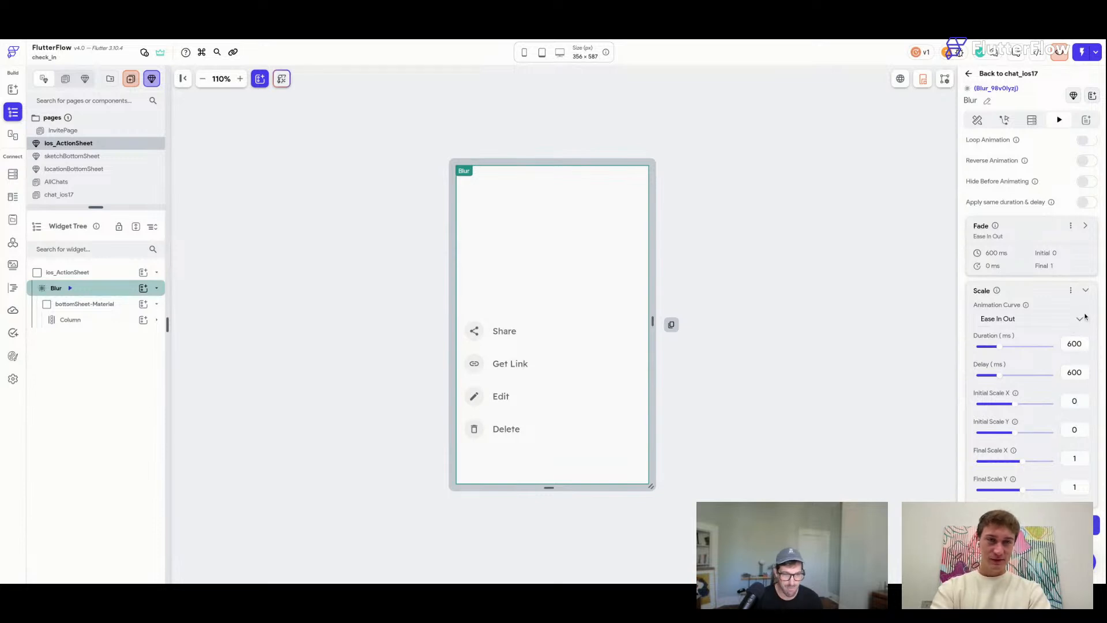
pyautogui.click(1085, 290)
# Enable Apply same duration & delay and Hide Before Animating for the Blur.
pyautogui.click(1086, 260)
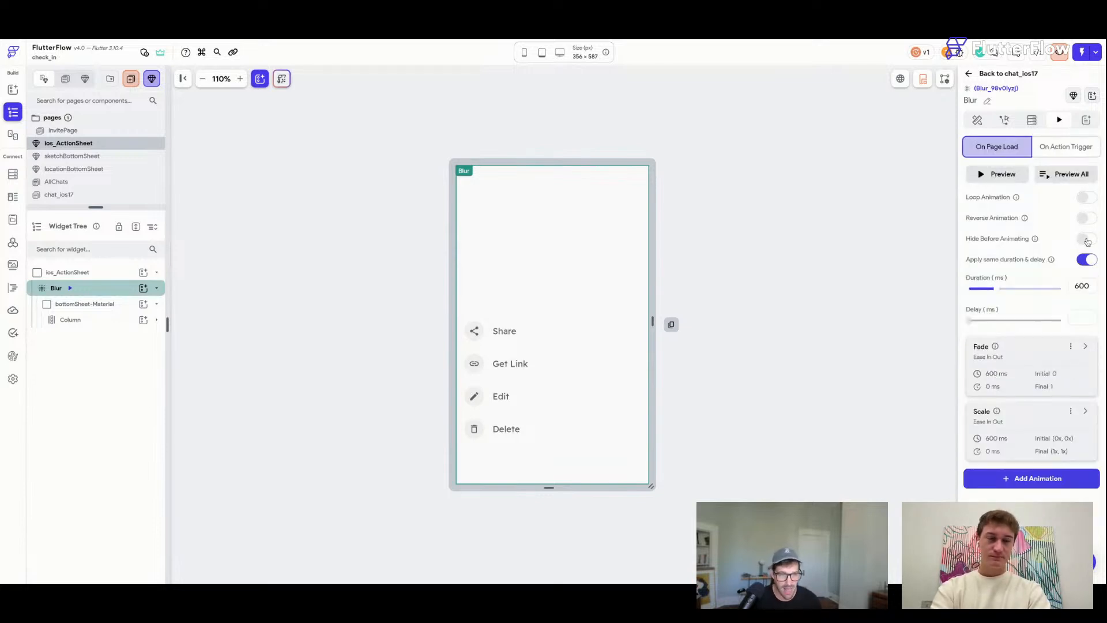
pyautogui.click(1087, 239)
pyautogui.click(1068, 175)
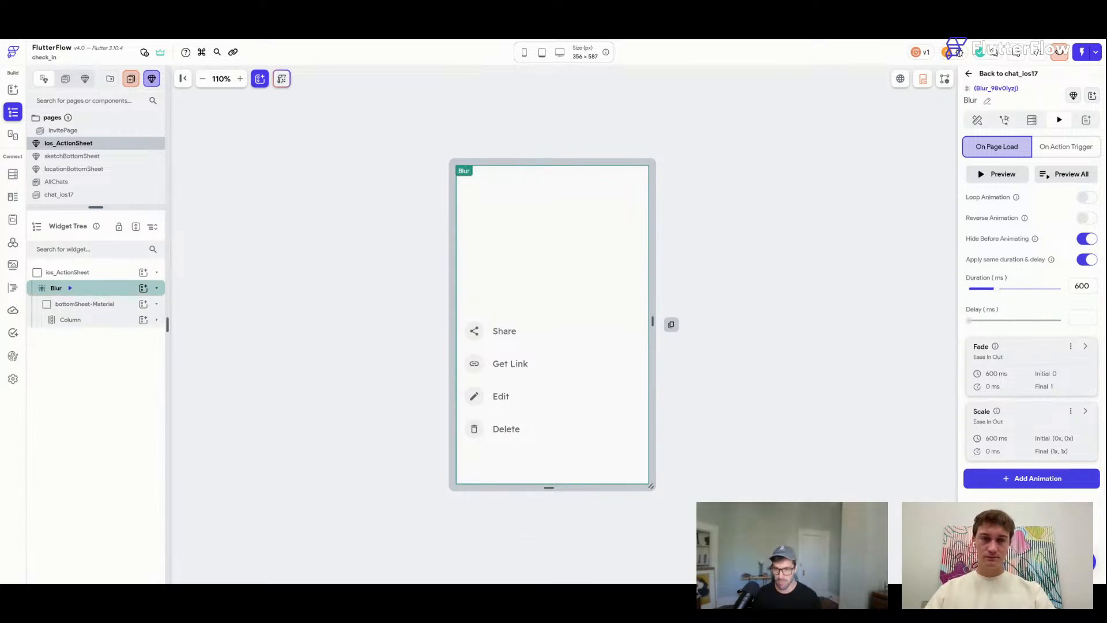
# Wrap the Blur in a Container with infinite width and height, bottom-left alignment, and no fill.
pyautogui.rightClick(105, 293)
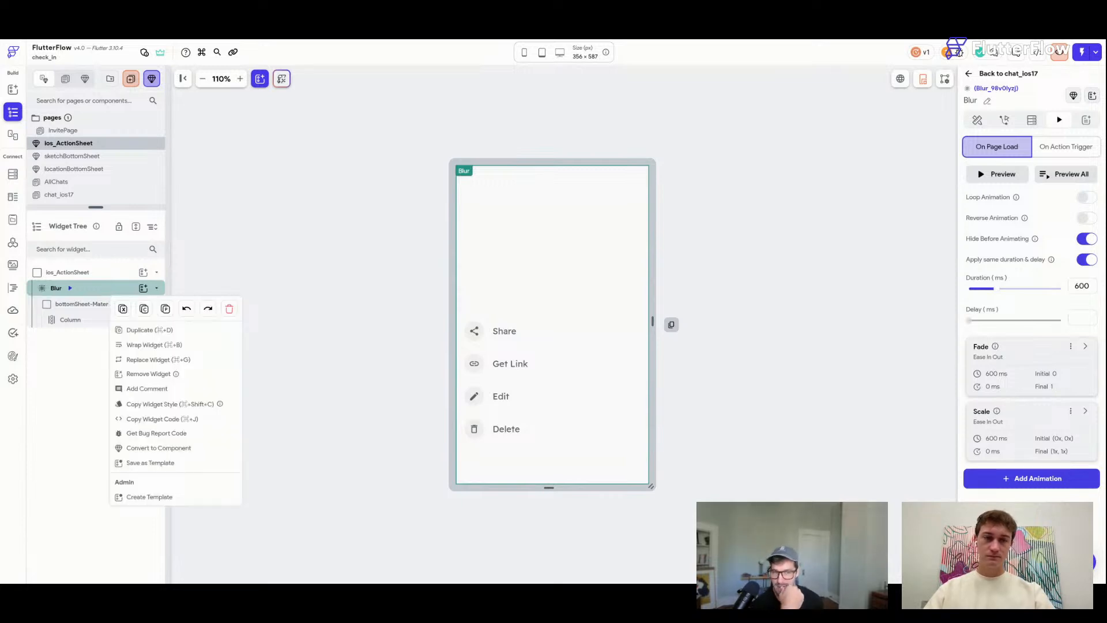
pyautogui.click(195, 345)
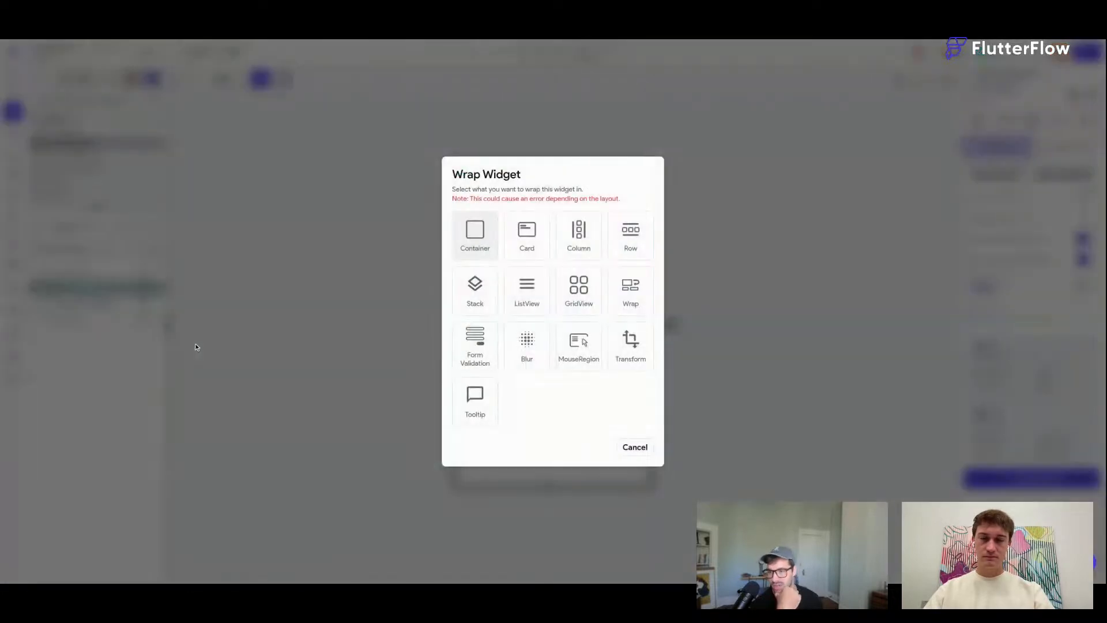
pyautogui.click(487, 231)
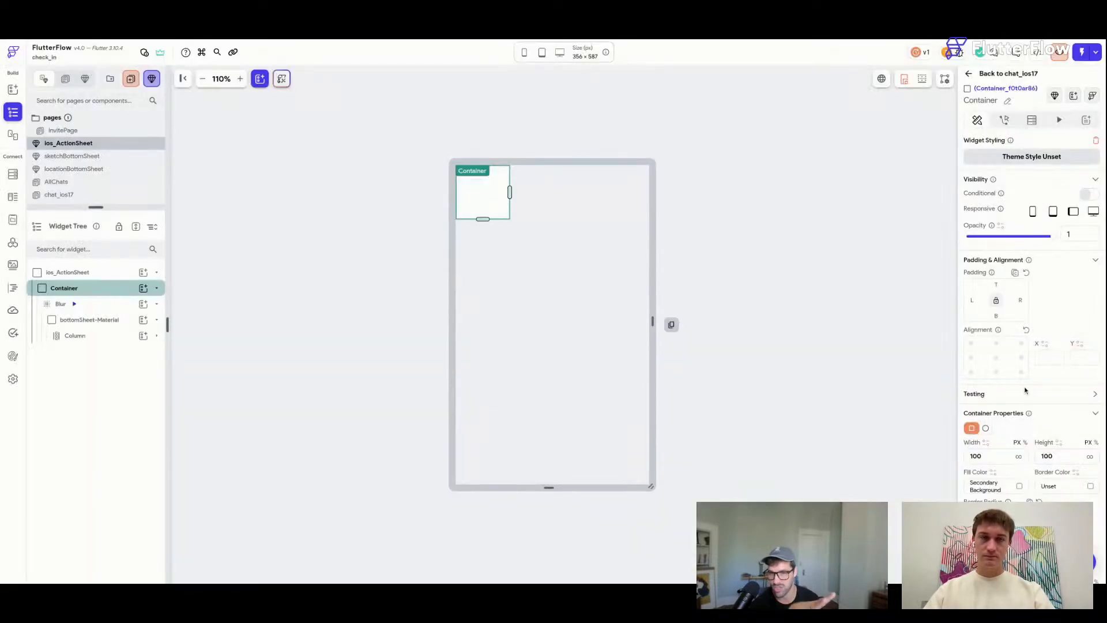
pyautogui.click(1020, 455)
pyautogui.click(1090, 456)
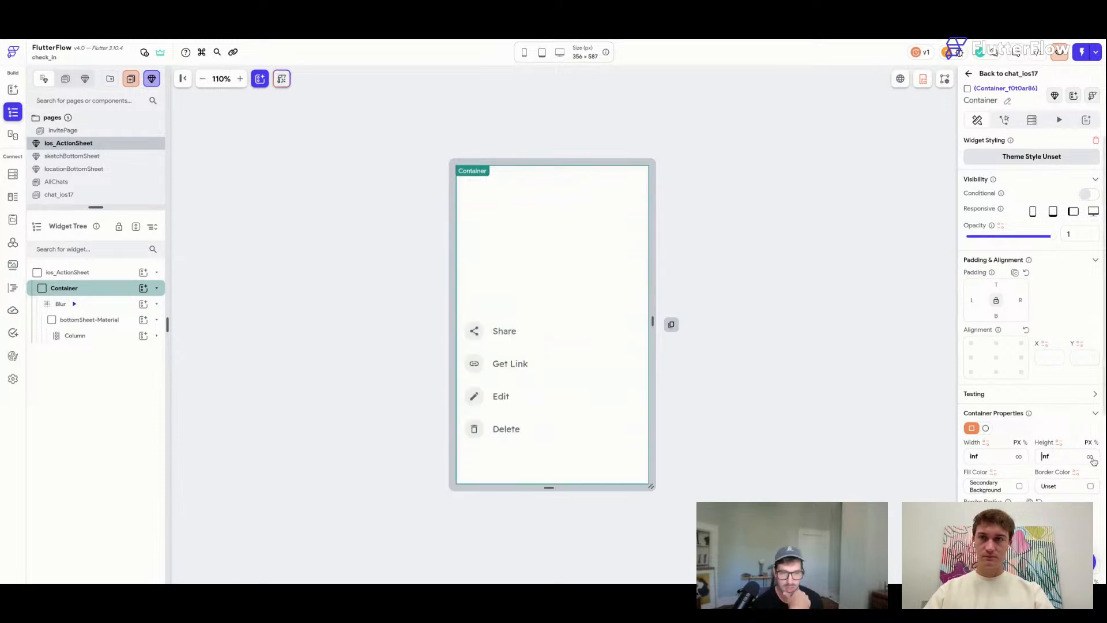
pyautogui.click(971, 373)
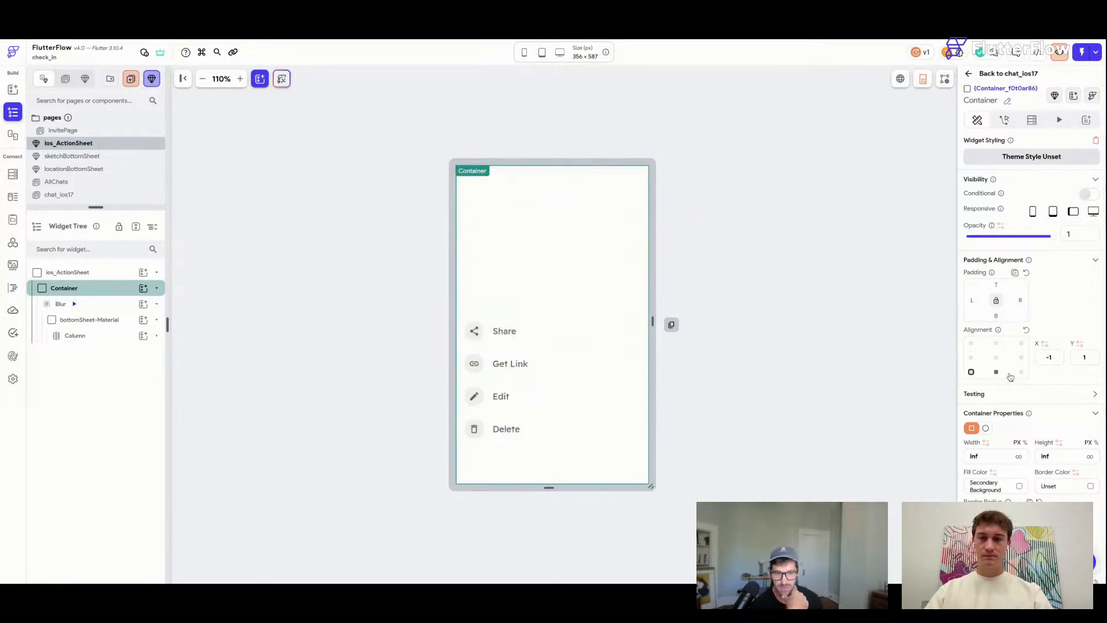
pyautogui.click(1019, 486)
pyautogui.click(602, 439)
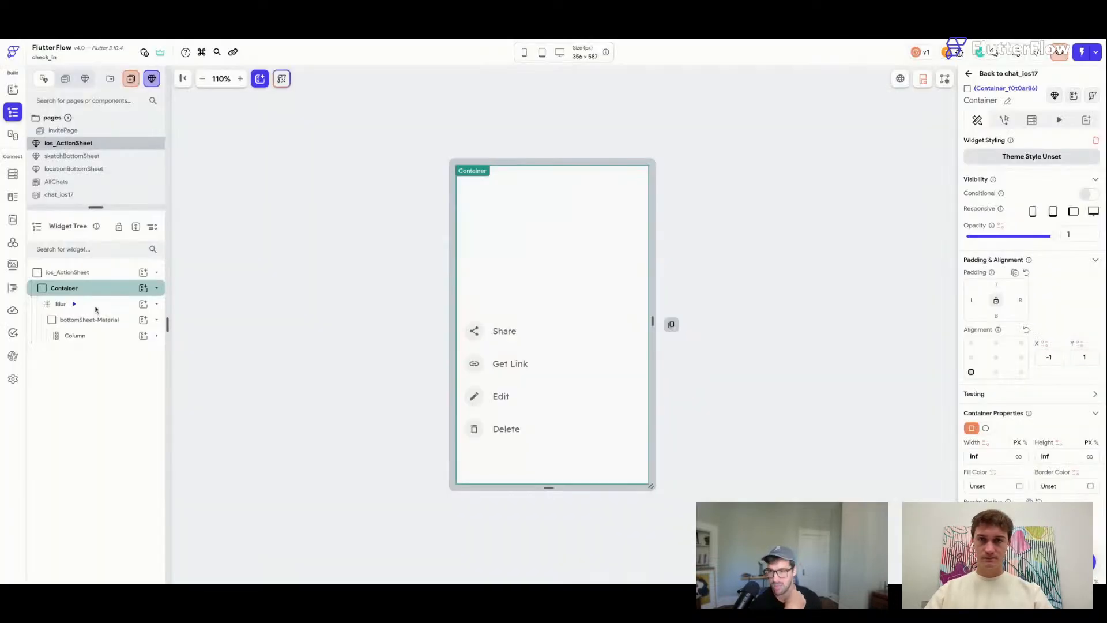
pyautogui.hotkey('ctrl', 's')
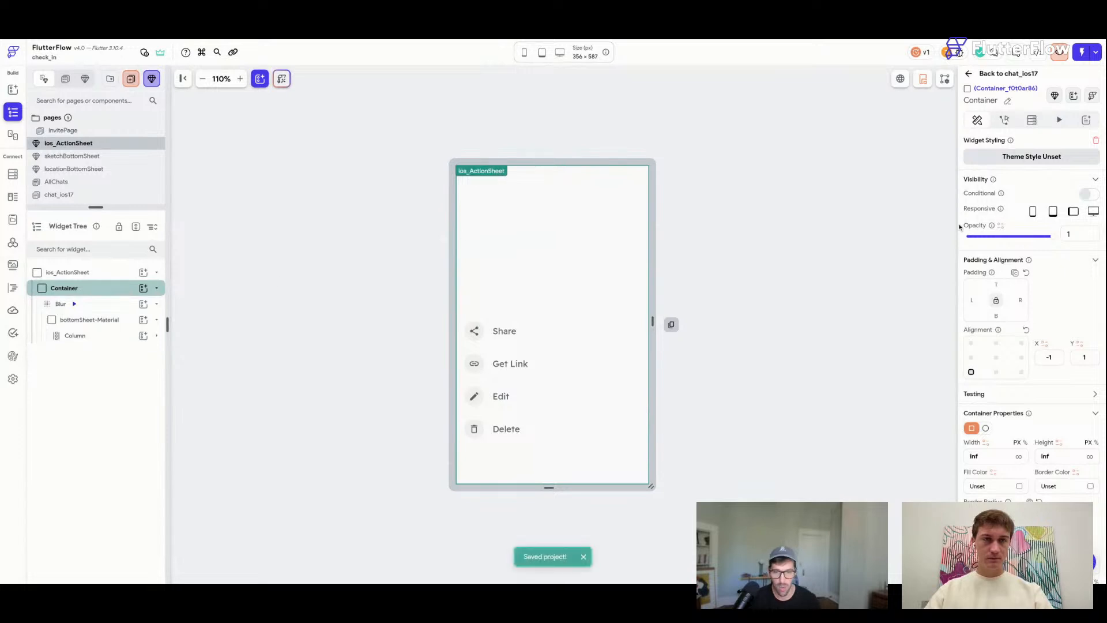
pyautogui.click(721, 219)
# Start a Boolean component state field typed as 'animate'.
pyautogui.click(1048, 185)
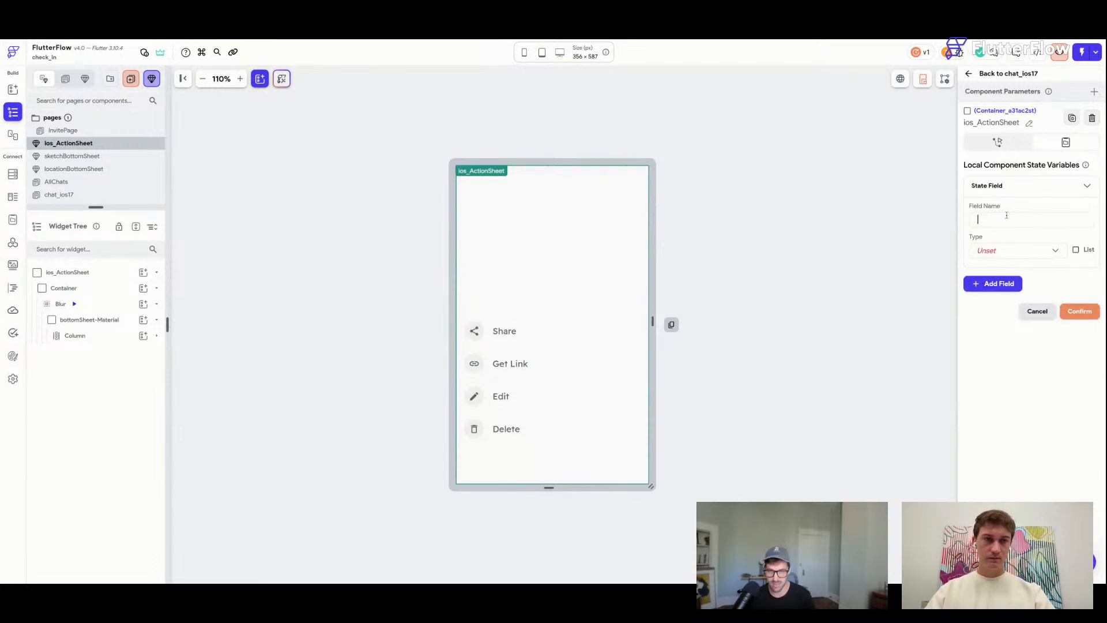
pyautogui.write('animate')
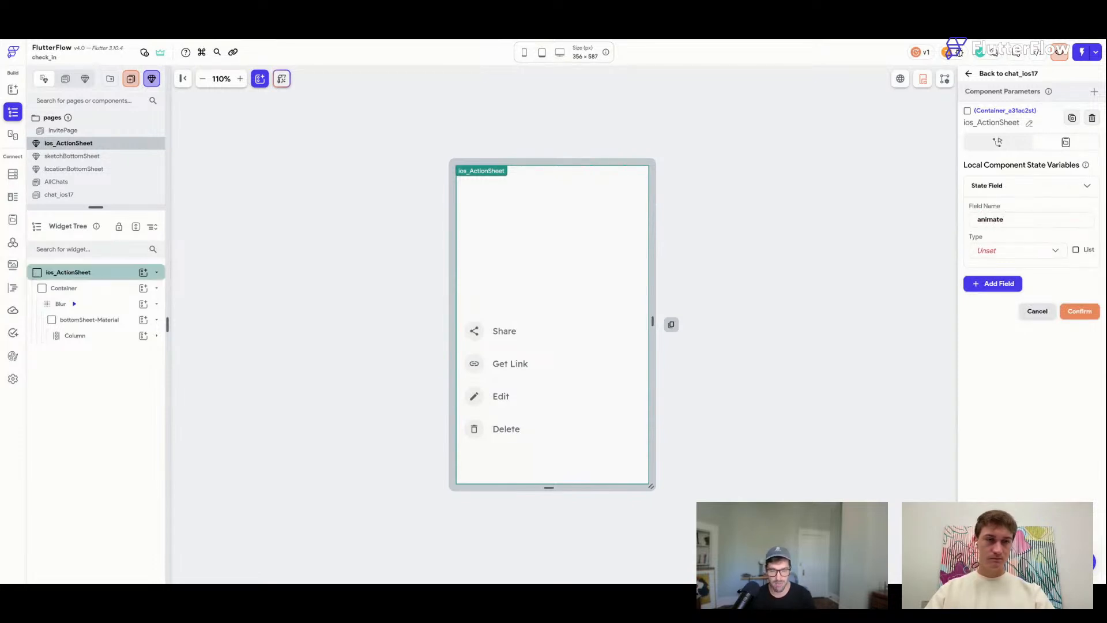
pyautogui.click(1007, 257)
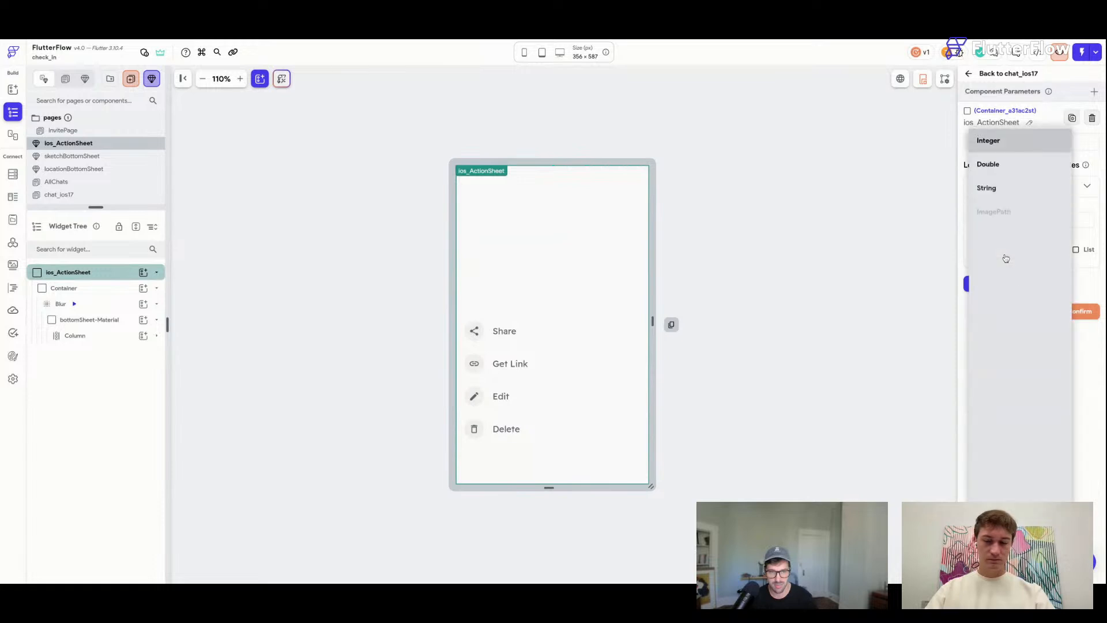
pyautogui.click(1021, 282)
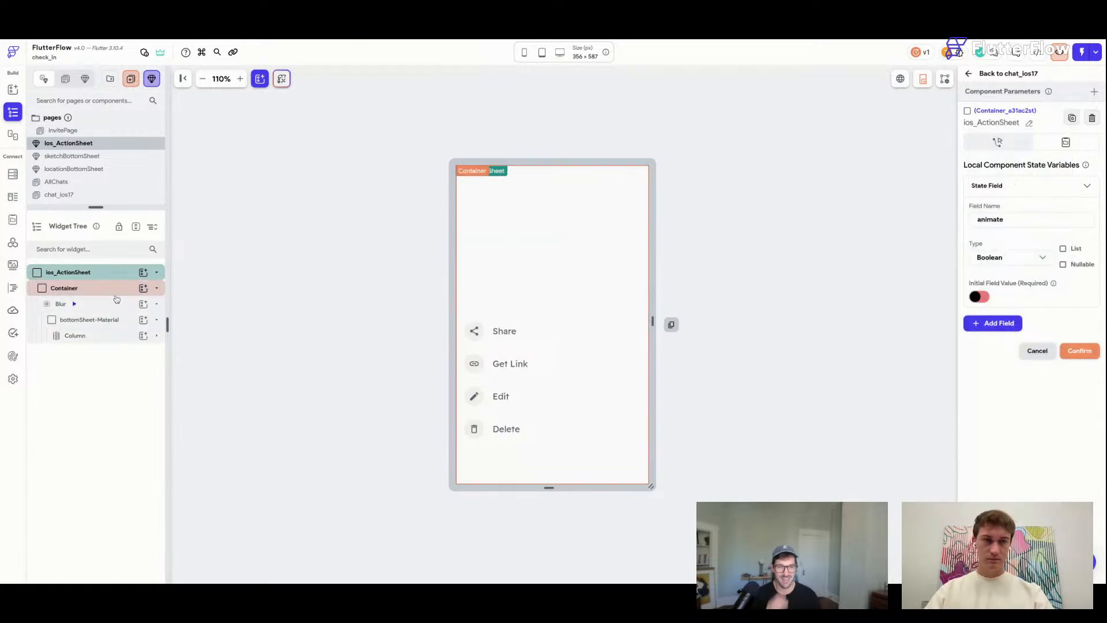
# Replay the Blur's fade and scale animations, then select the Container and save.
pyautogui.click(98, 305)
pyautogui.click(979, 121)
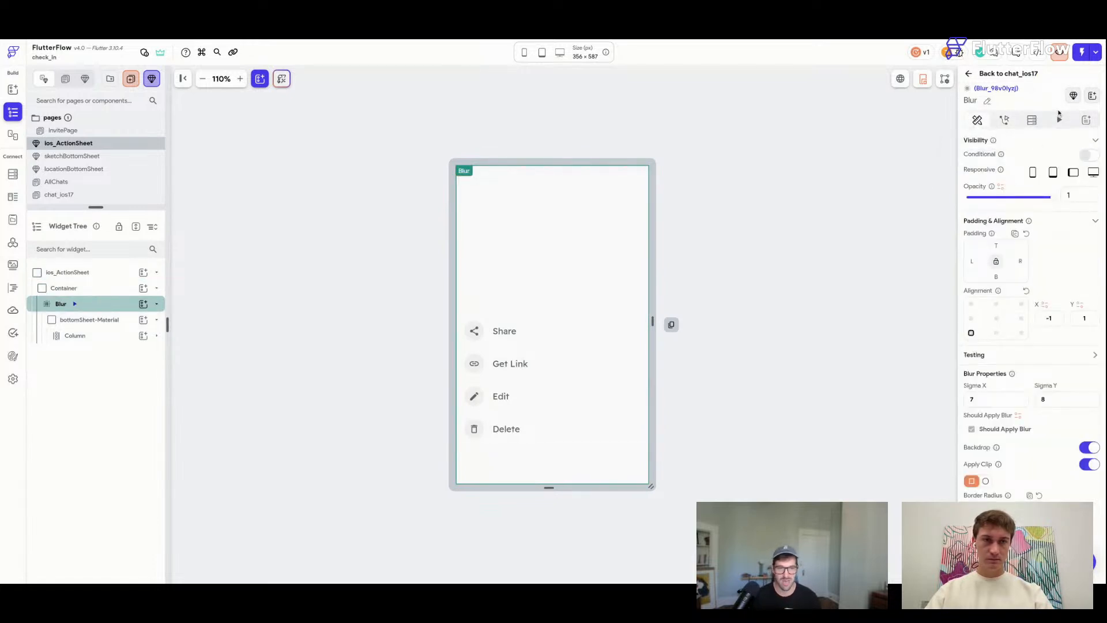
pyautogui.click(1059, 119)
pyautogui.click(1069, 177)
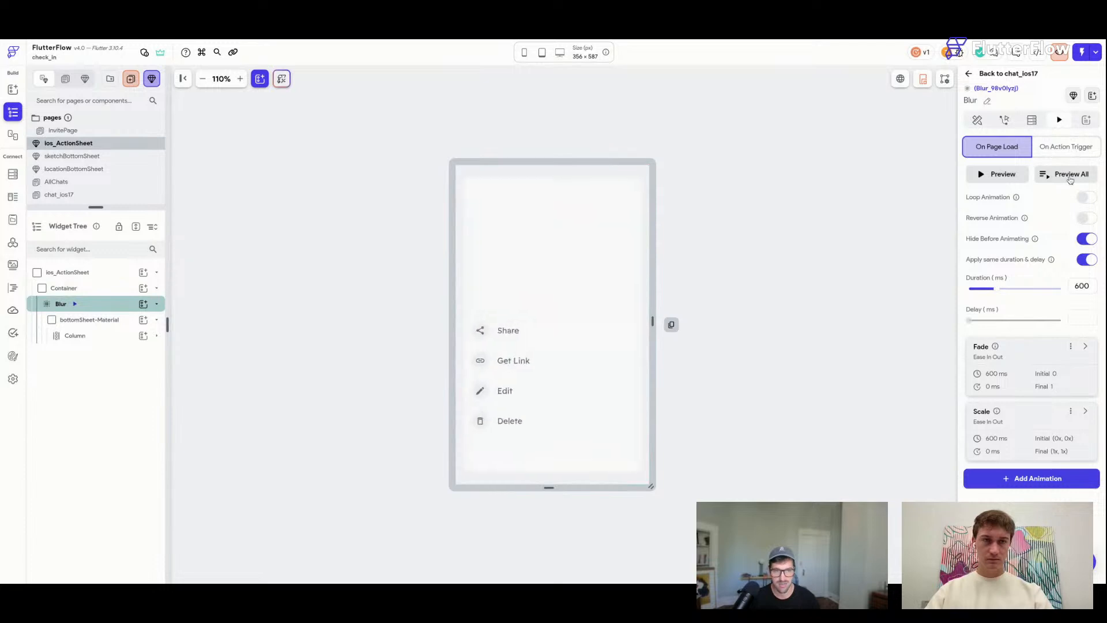
pyautogui.click(977, 120)
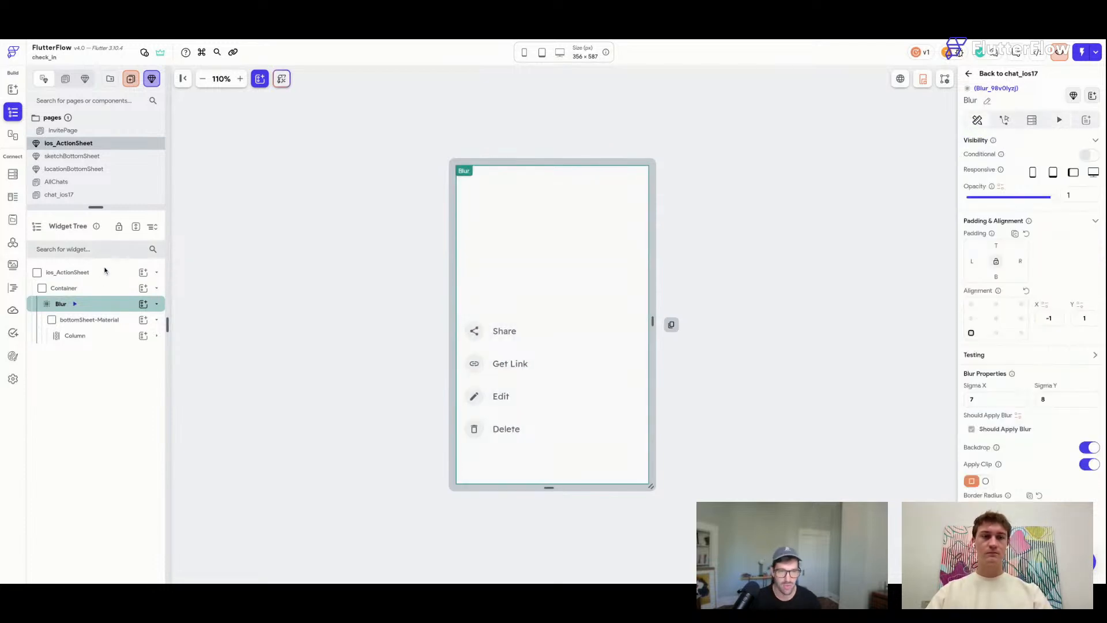
pyautogui.click(97, 288)
pyautogui.hotkey('ctrl', 's')
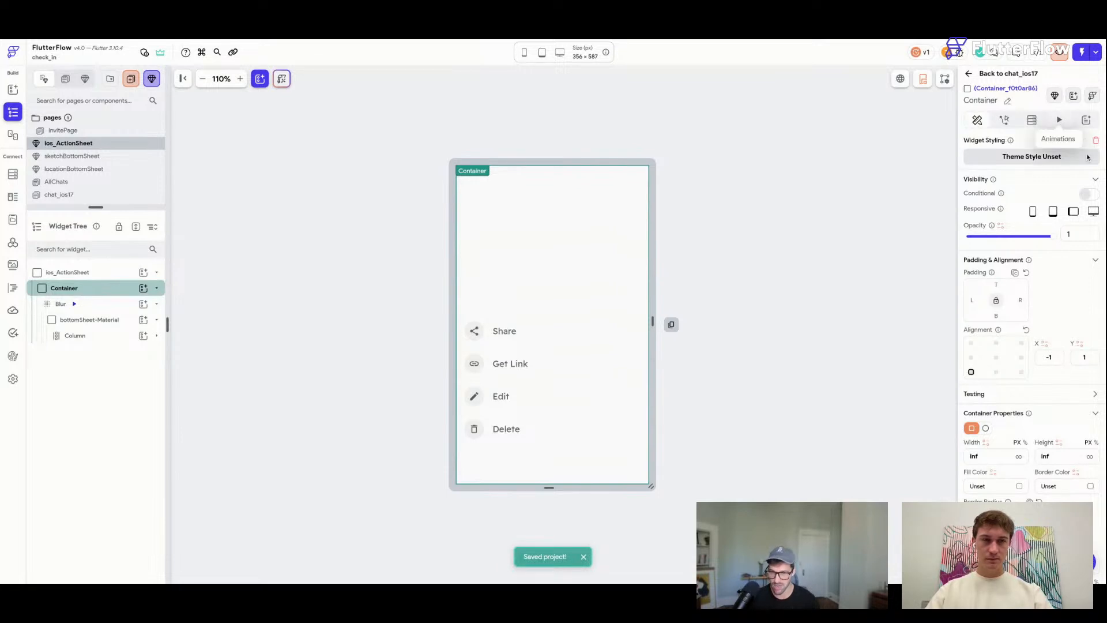
# Add the Boolean state variable showAnimation to ios_ActionSheet, confirm it and save.
pyautogui.click(731, 233)
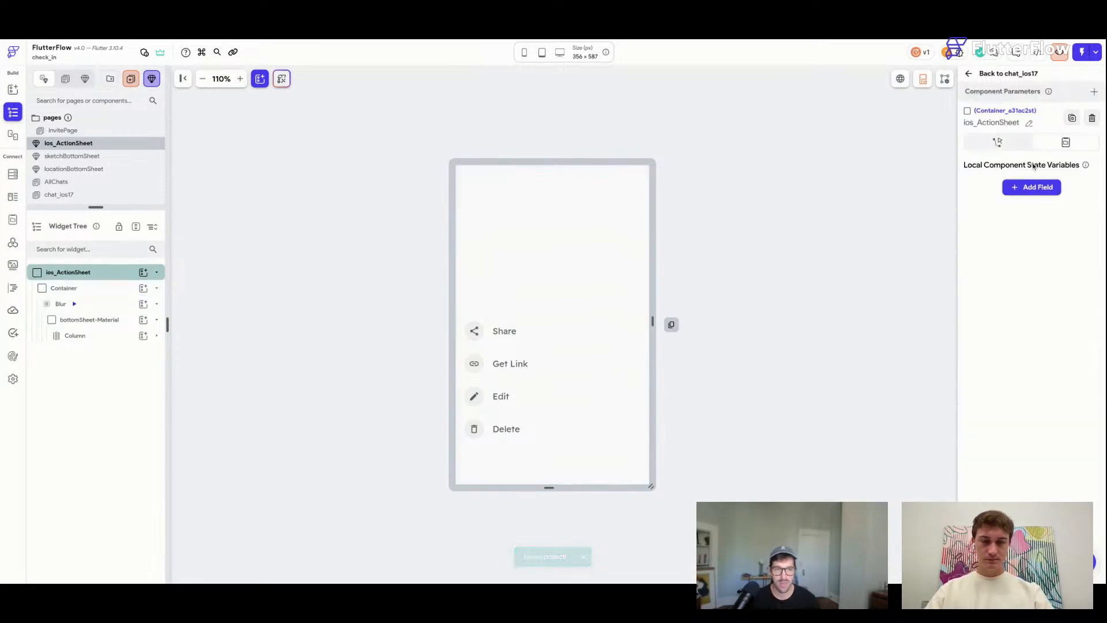
pyautogui.click(1038, 187)
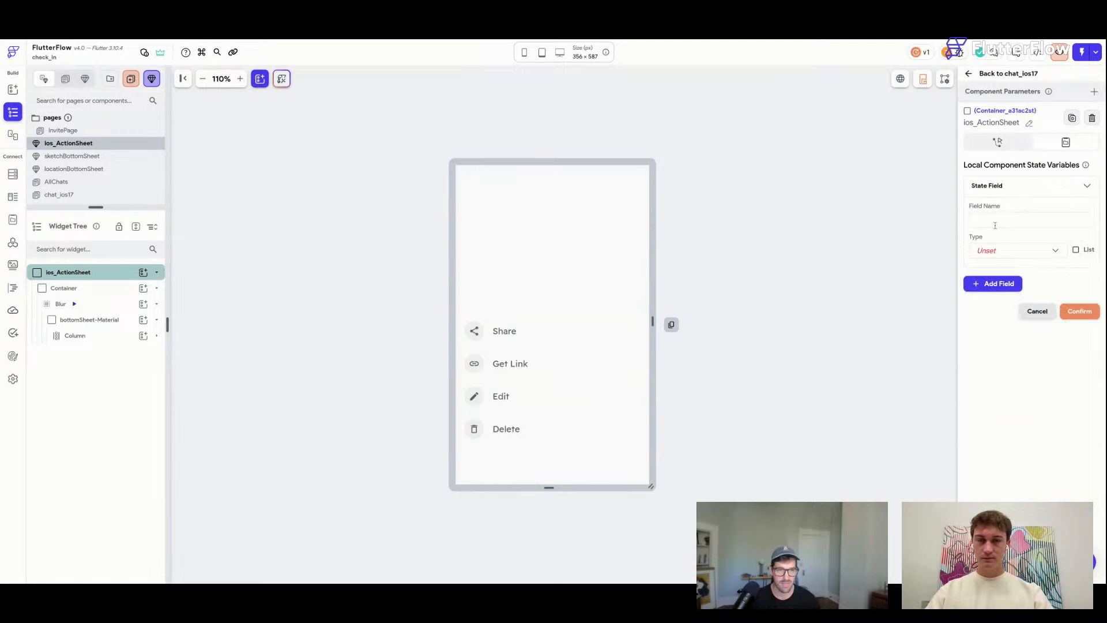
pyautogui.write('showAnimaton')
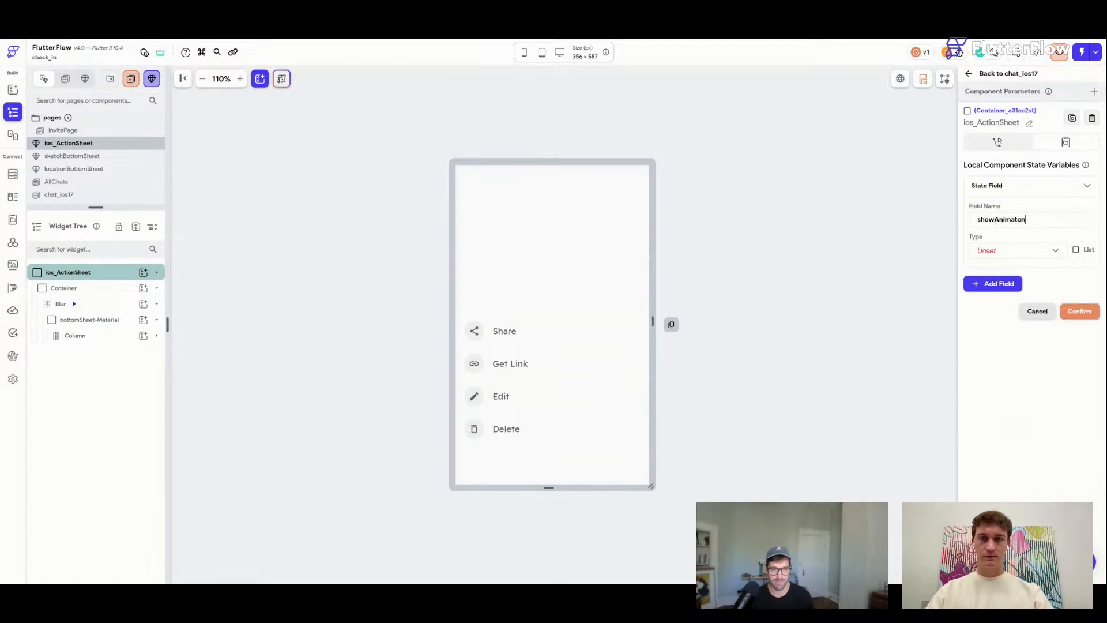
pyautogui.press('BackSpace')
pyautogui.press('BackSpace')
pyautogui.write('io')
pyautogui.click(1015, 251)
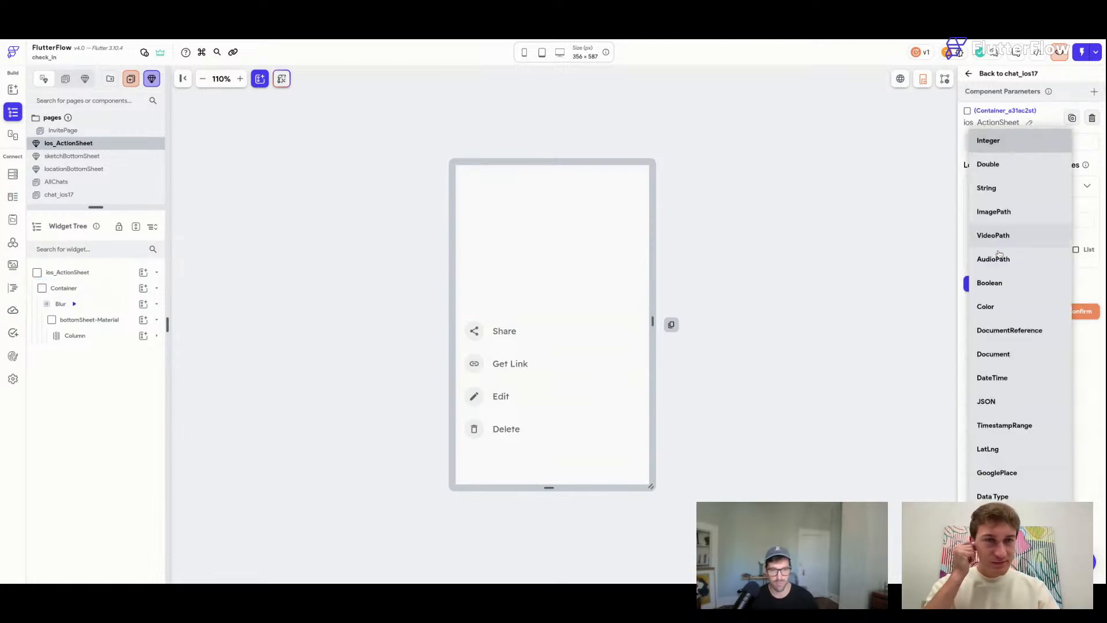
pyautogui.click(1012, 286)
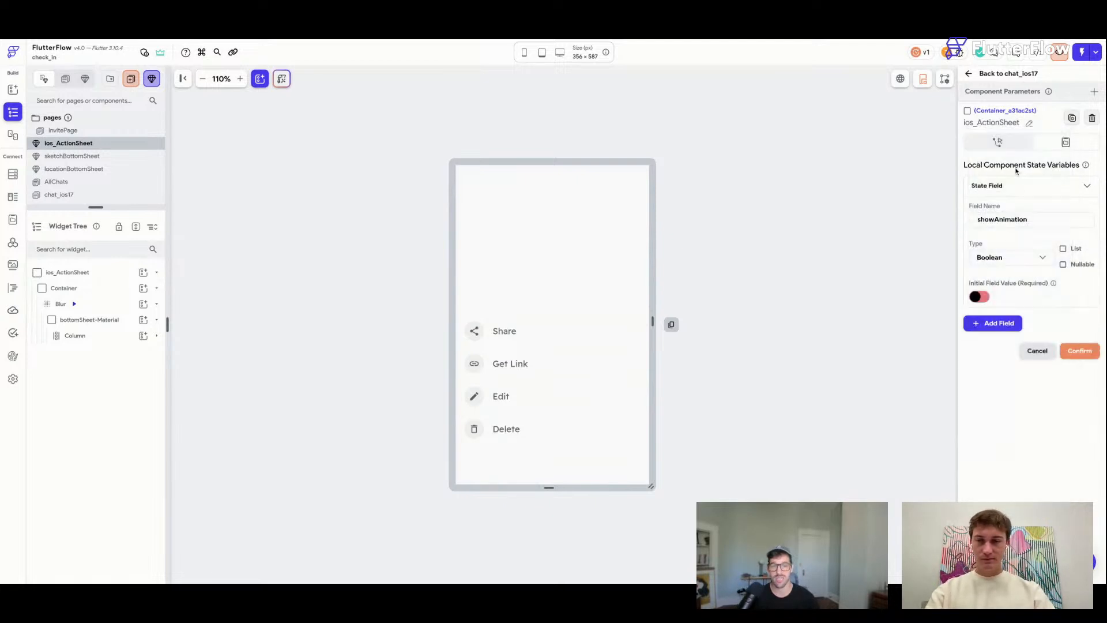
pyautogui.click(1009, 186)
pyautogui.click(1084, 252)
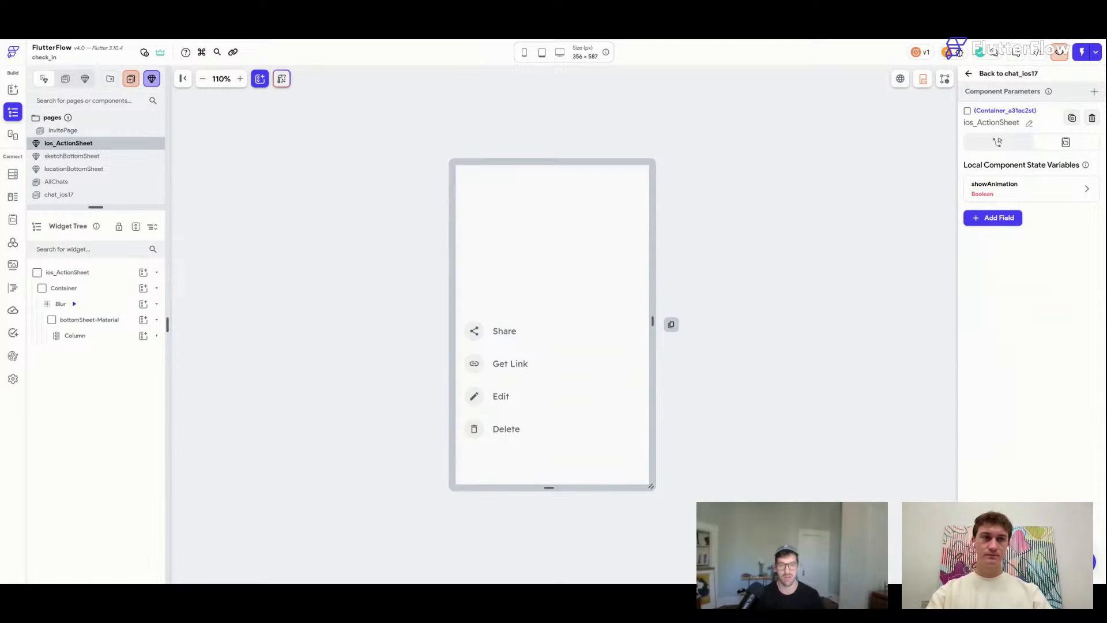
pyautogui.hotkey('ctrl', 's')
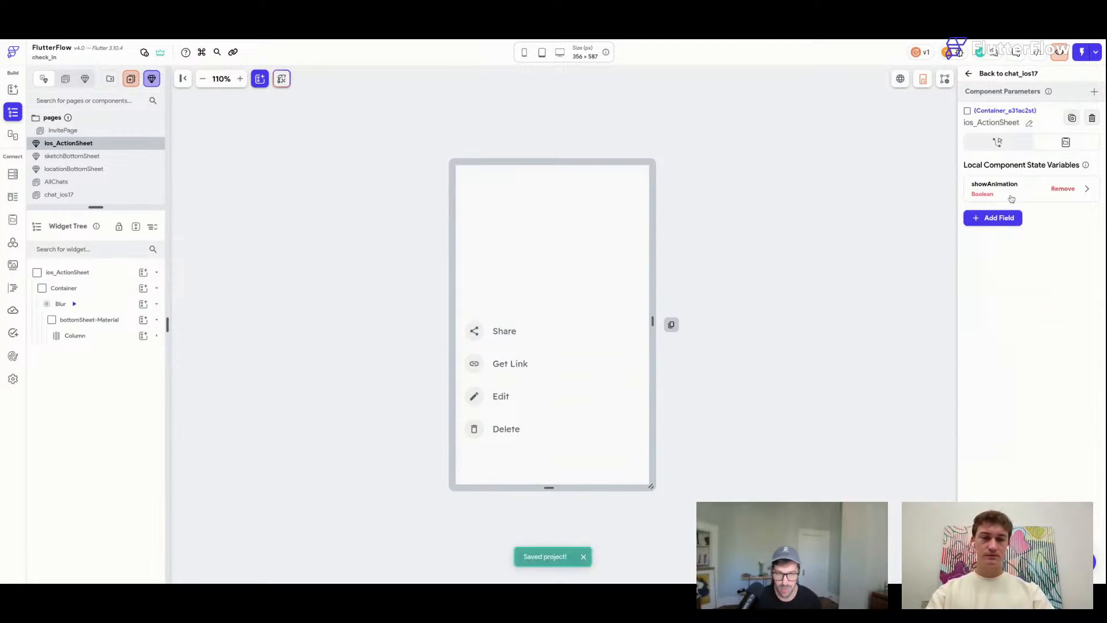
pyautogui.click(67, 288)
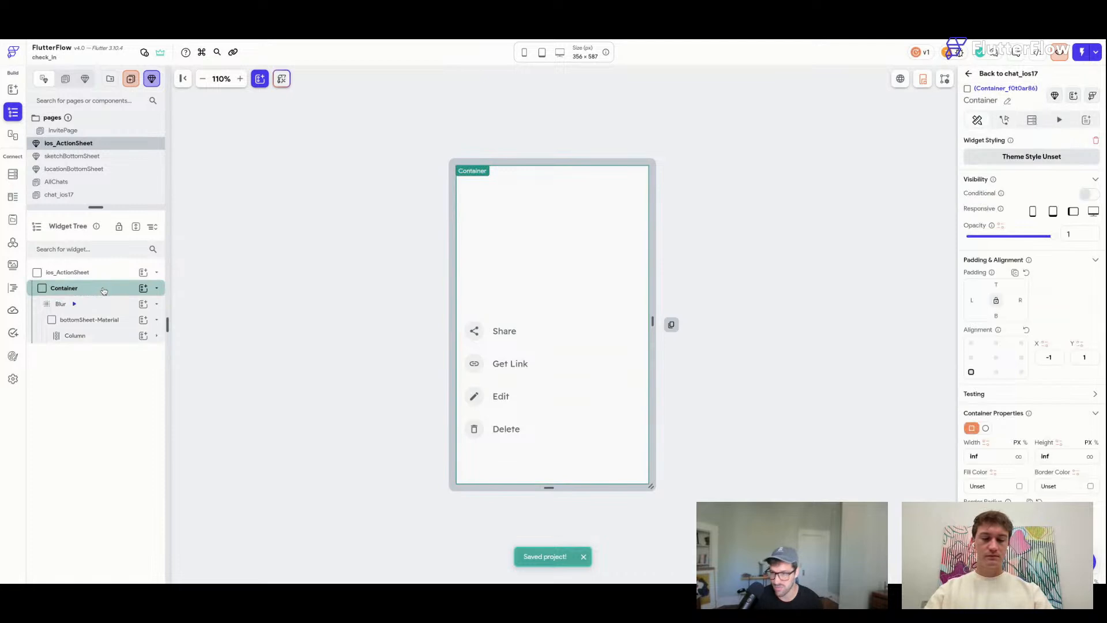
pyautogui.scroll(-4, 1013, 314)
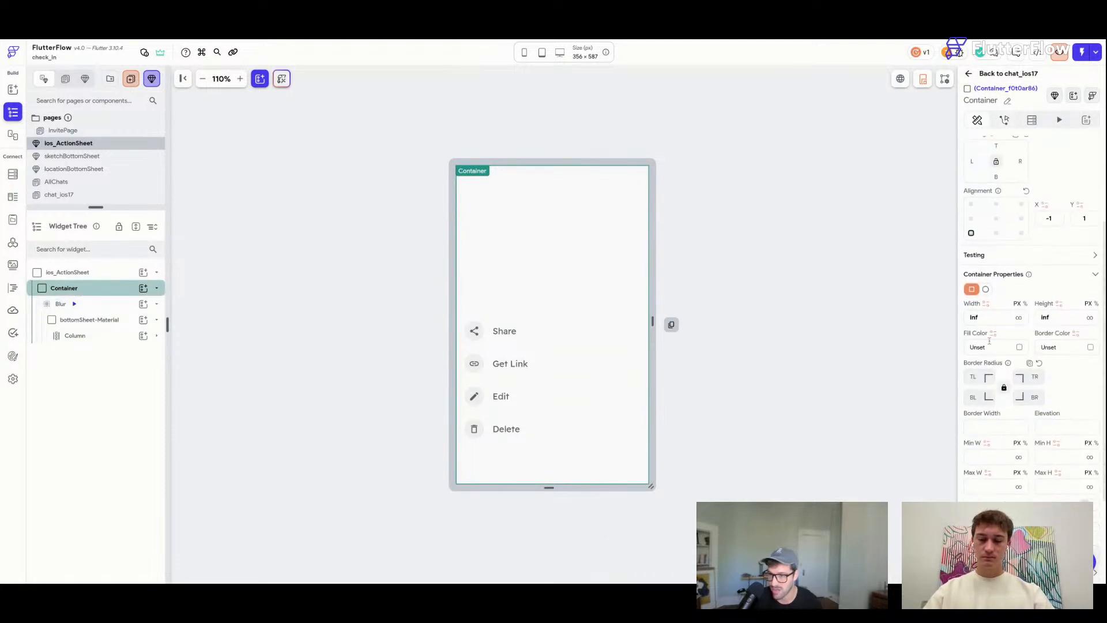
pyautogui.click(986, 305)
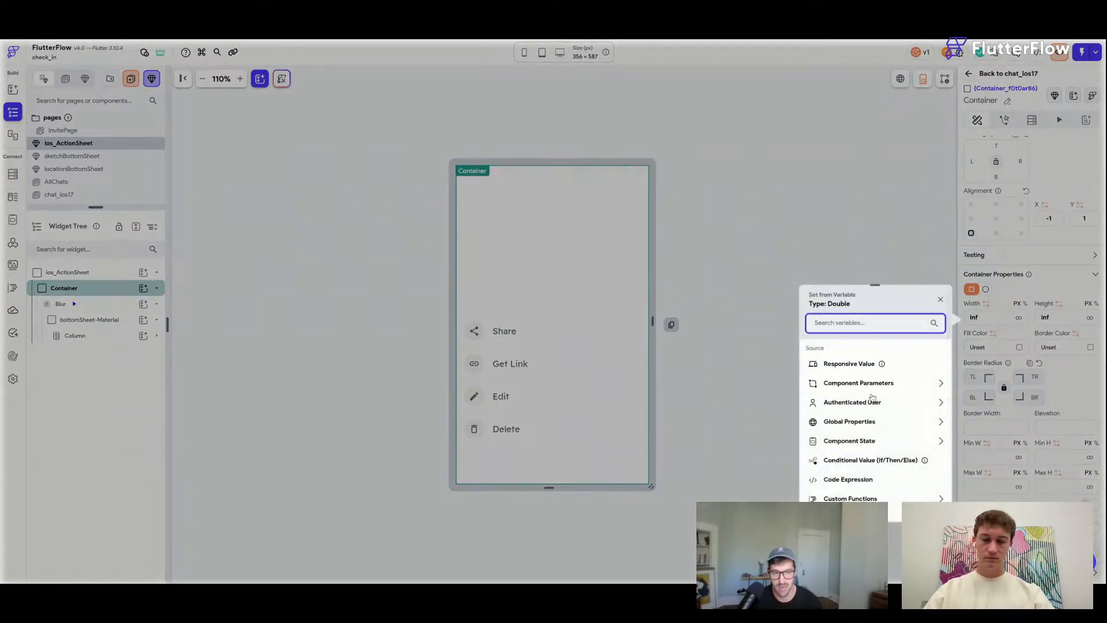
pyautogui.click(870, 459)
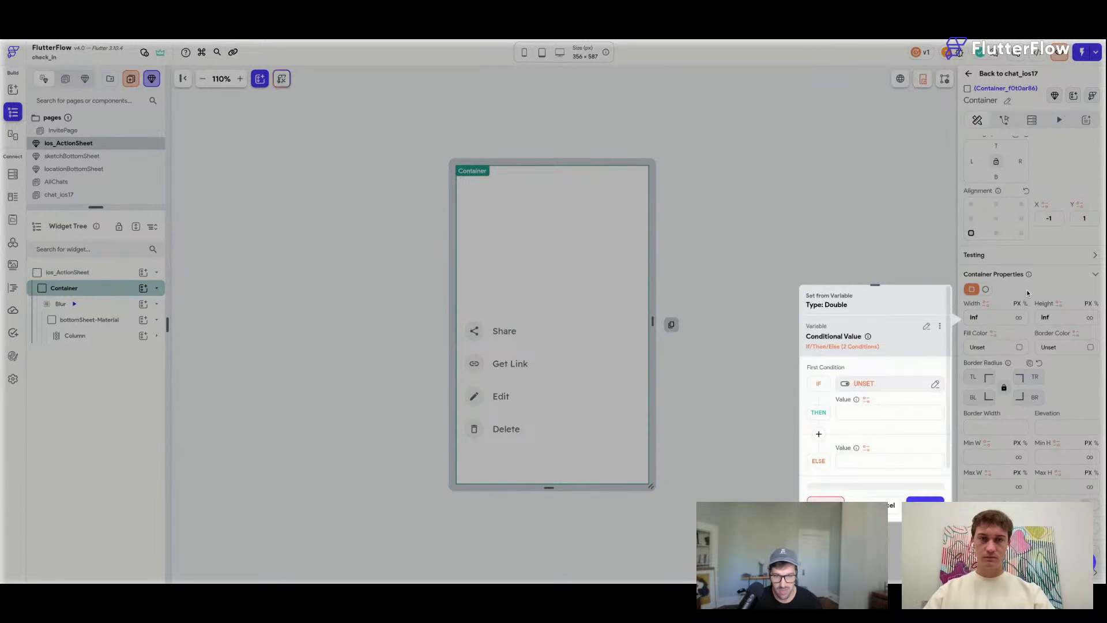
pyautogui.click(873, 385)
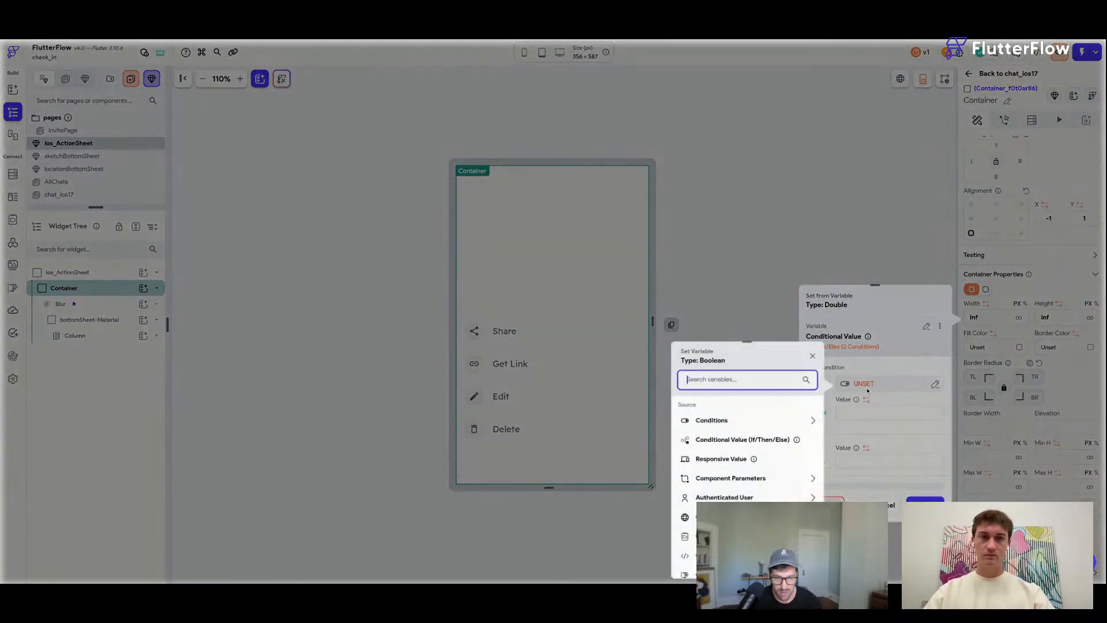
pyautogui.click(726, 424)
pyautogui.click(723, 454)
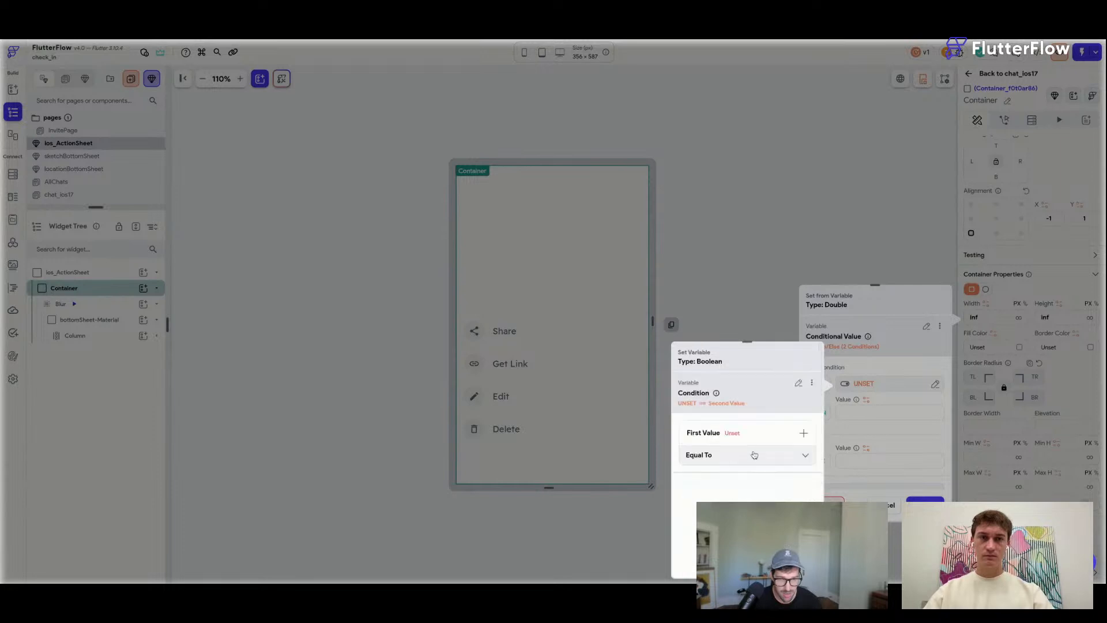
pyautogui.click(741, 434)
pyautogui.click(721, 457)
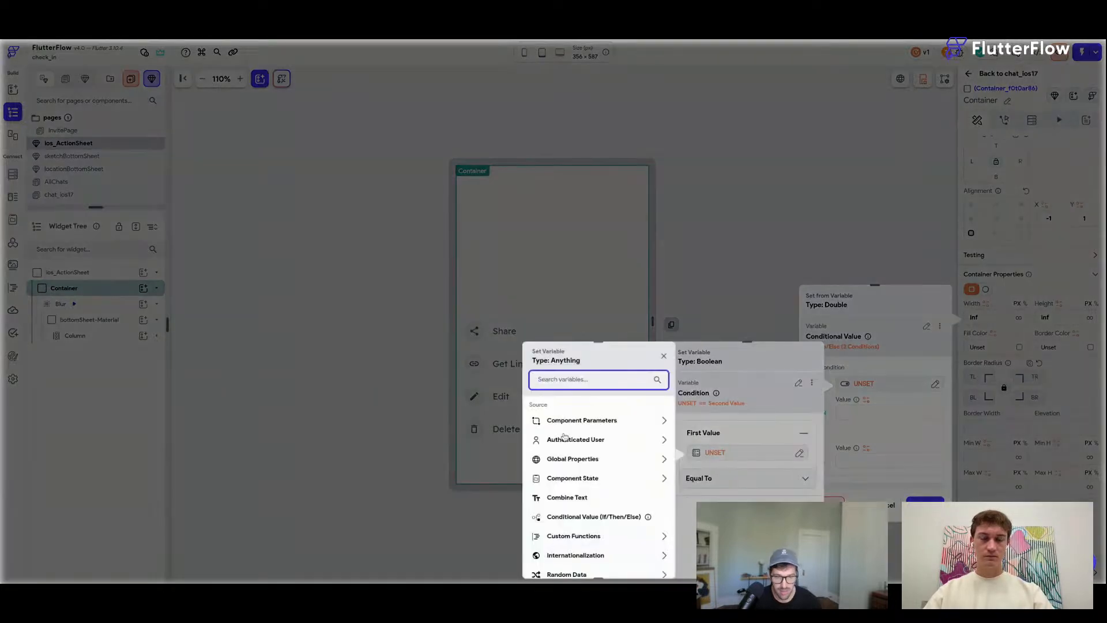
pyautogui.scroll(-2, 589, 436)
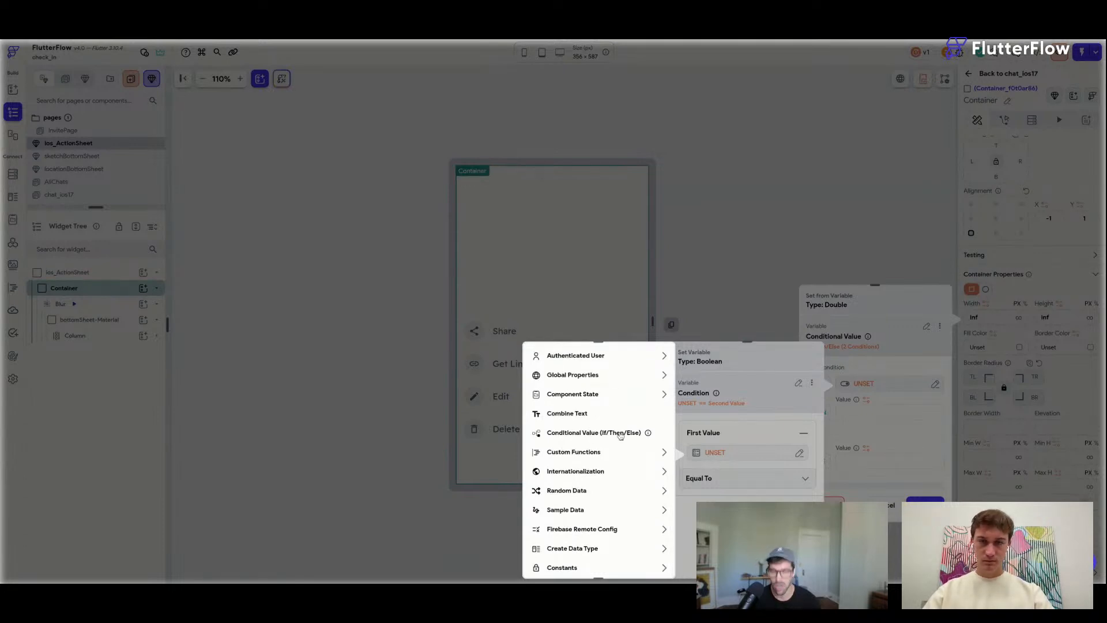
pyautogui.scroll(2, 620, 438)
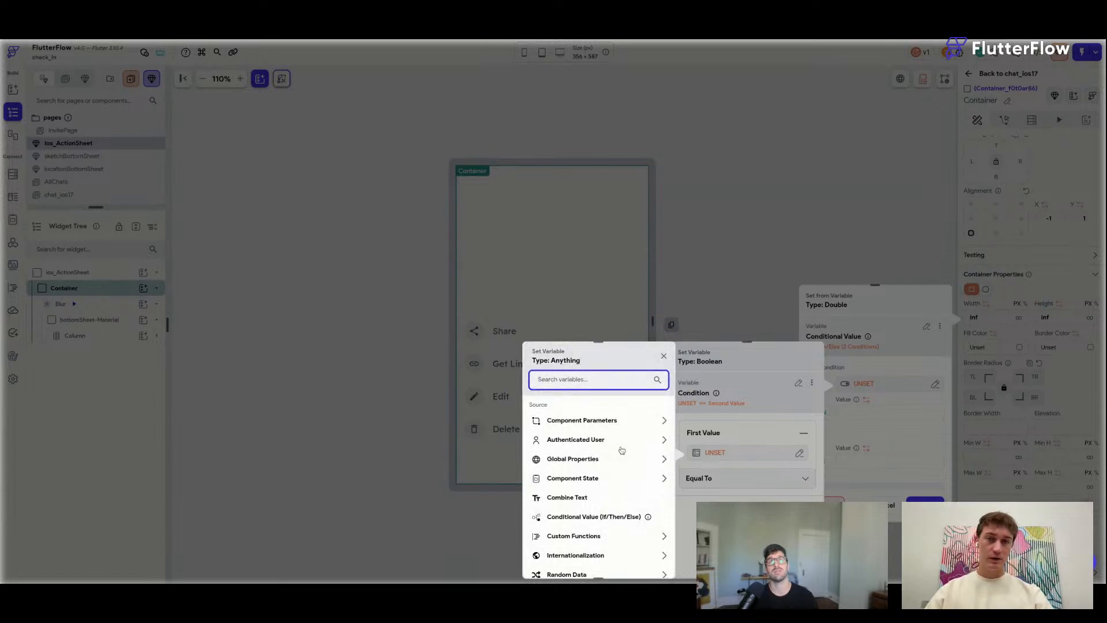
pyautogui.click(891, 506)
pyautogui.click(891, 506)
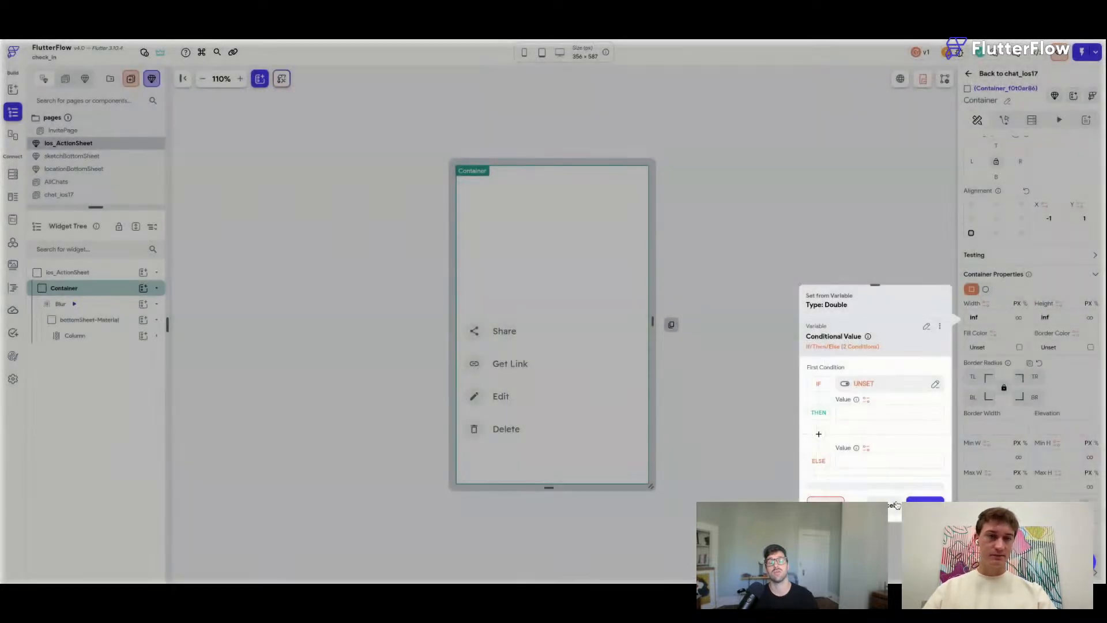
pyautogui.click(891, 505)
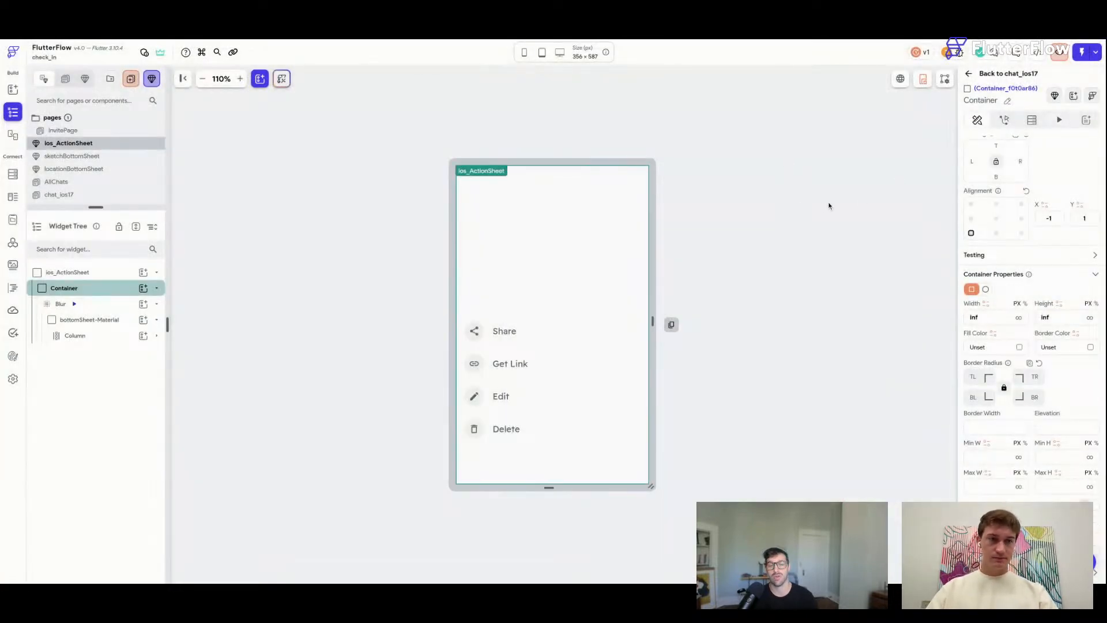
# Delete the showAnimation state variable and try a Boolean showAnimation component parameter.
pyautogui.click(786, 289)
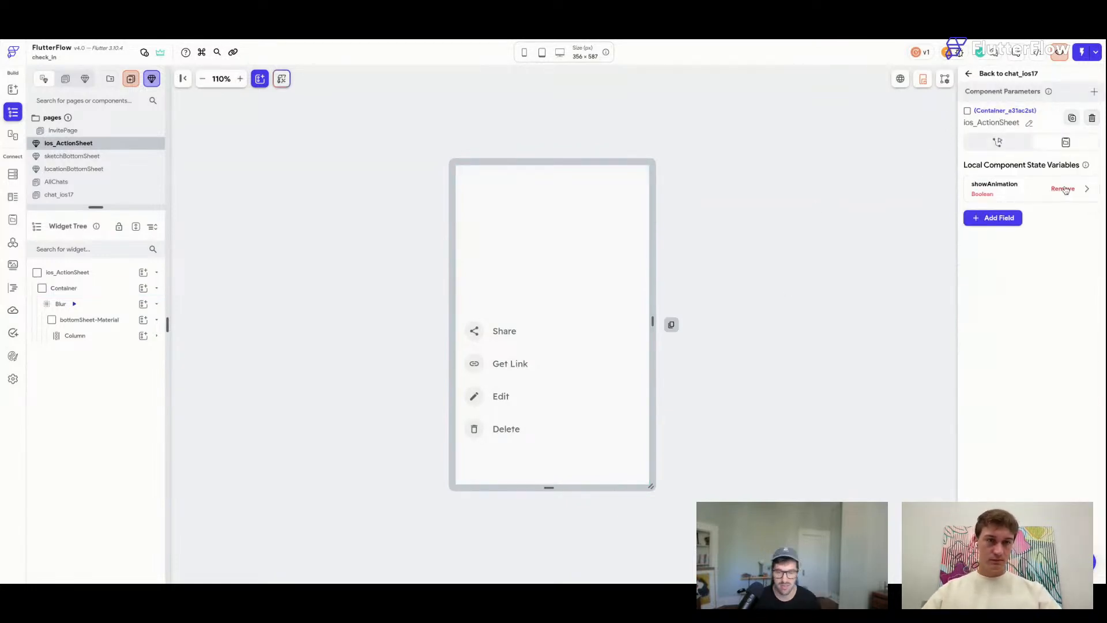
pyautogui.click(1076, 190)
pyautogui.click(1079, 215)
pyautogui.click(1094, 92)
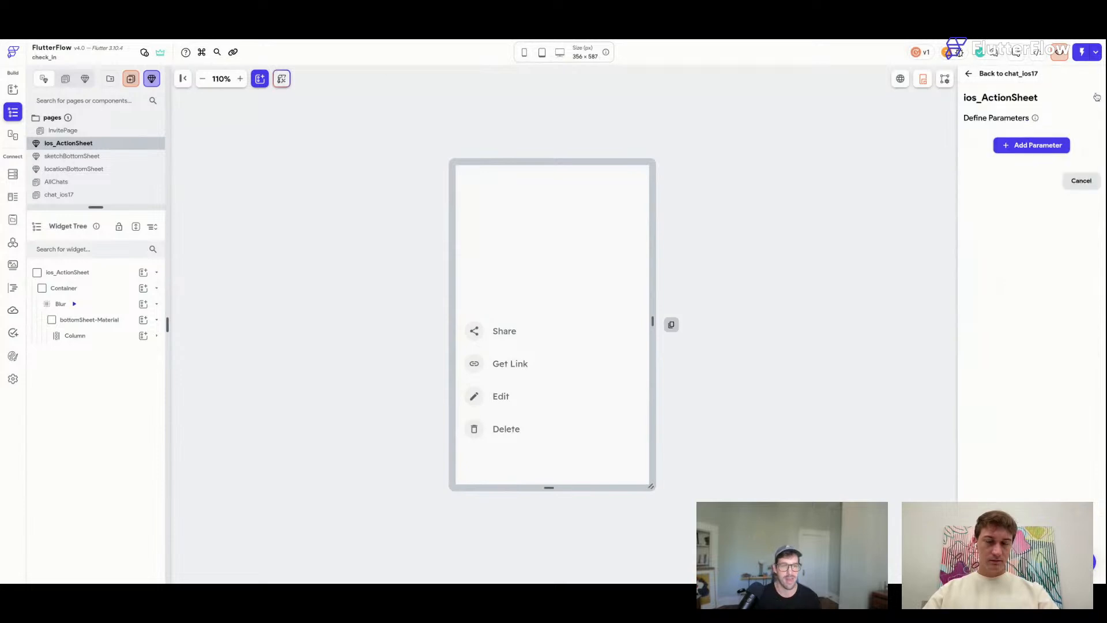
pyautogui.click(1032, 145)
pyautogui.write('s')
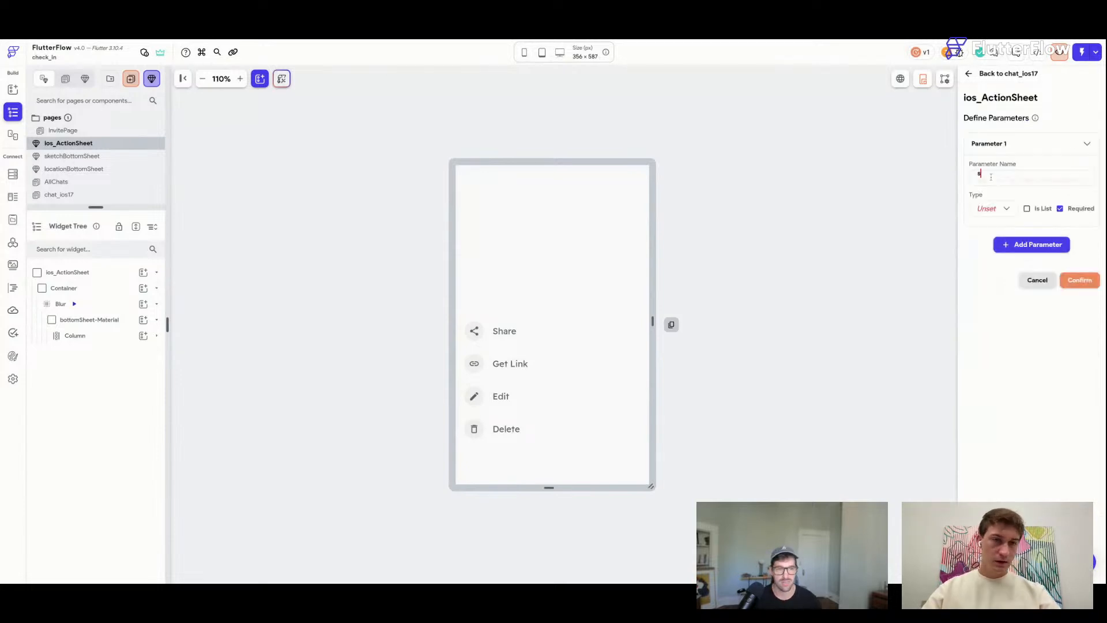
pyautogui.write('howAnimation')
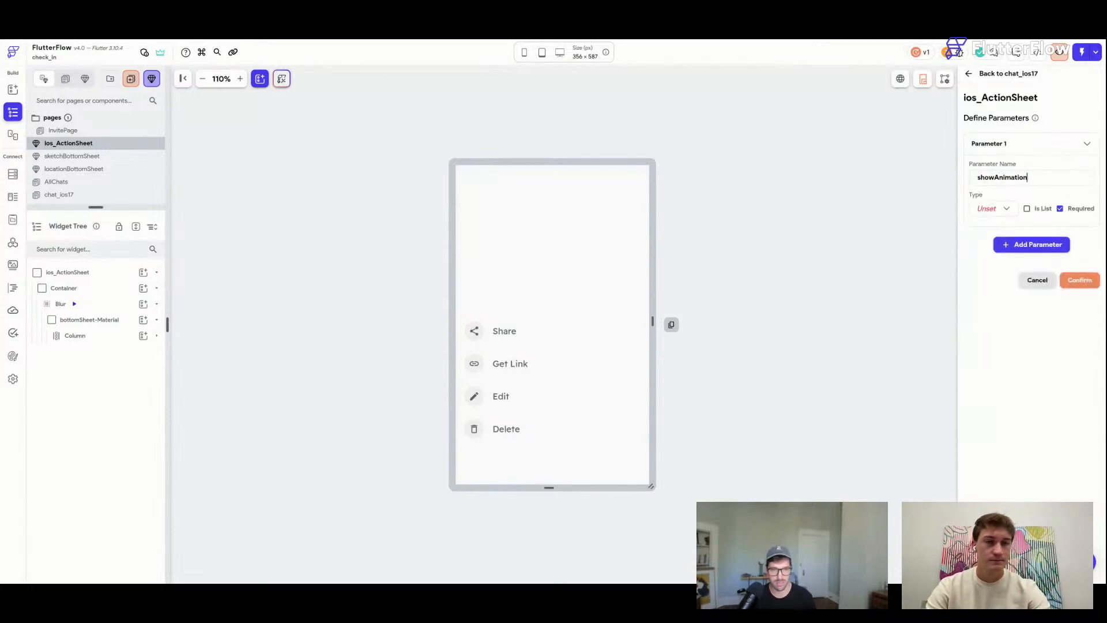
pyautogui.click(1004, 209)
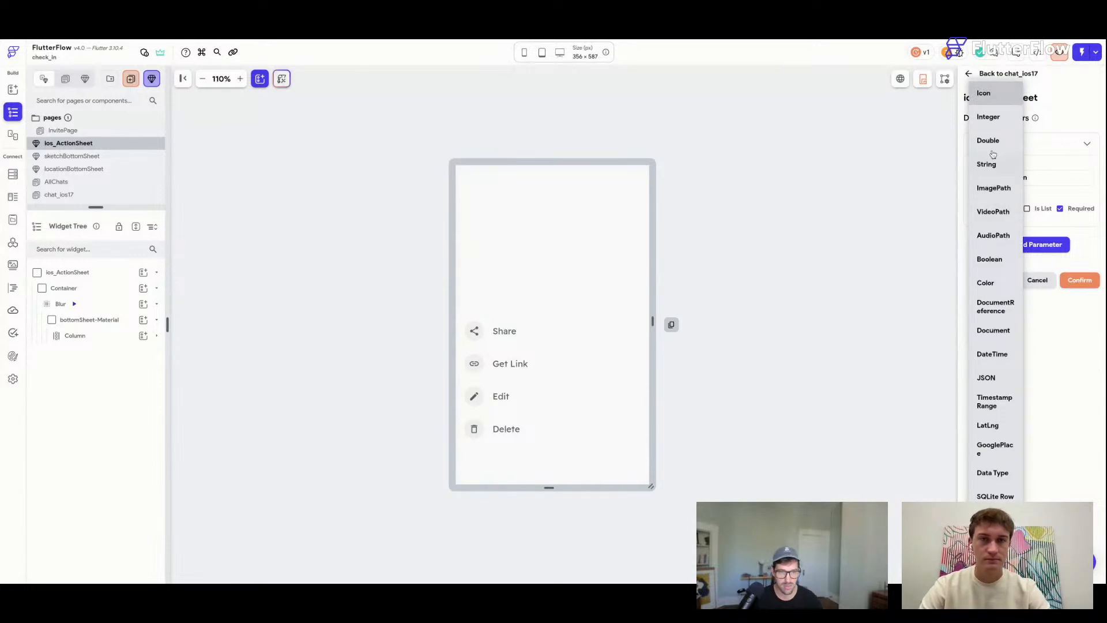
pyautogui.click(990, 260)
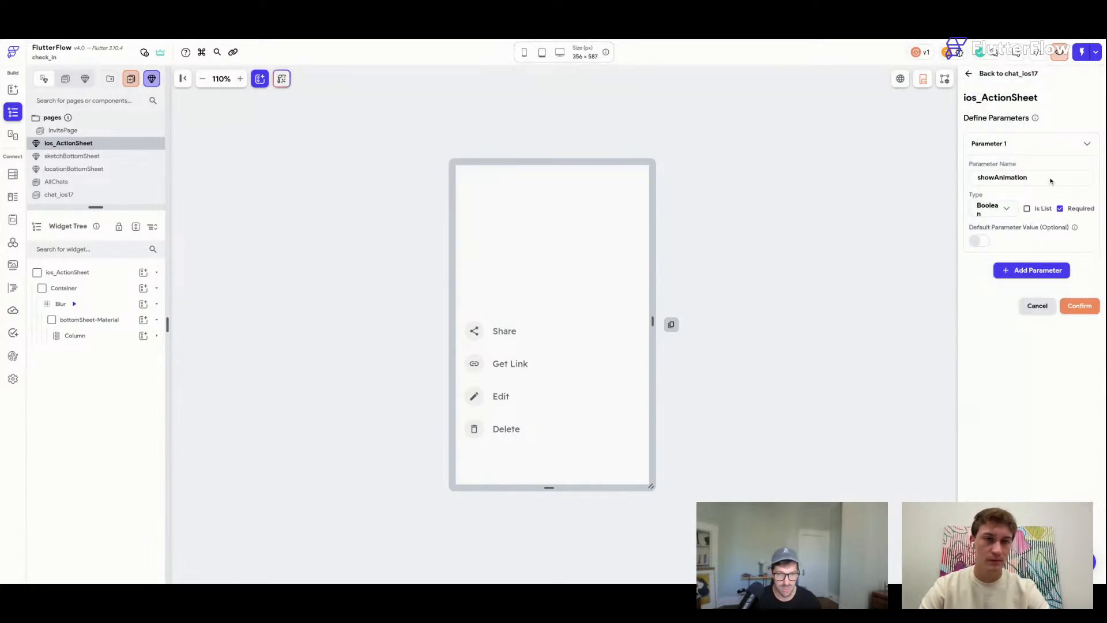
pyautogui.click(1062, 144)
# Re-add the showAnimation parameter as a Boolean and confirm it.
pyautogui.click(1022, 145)
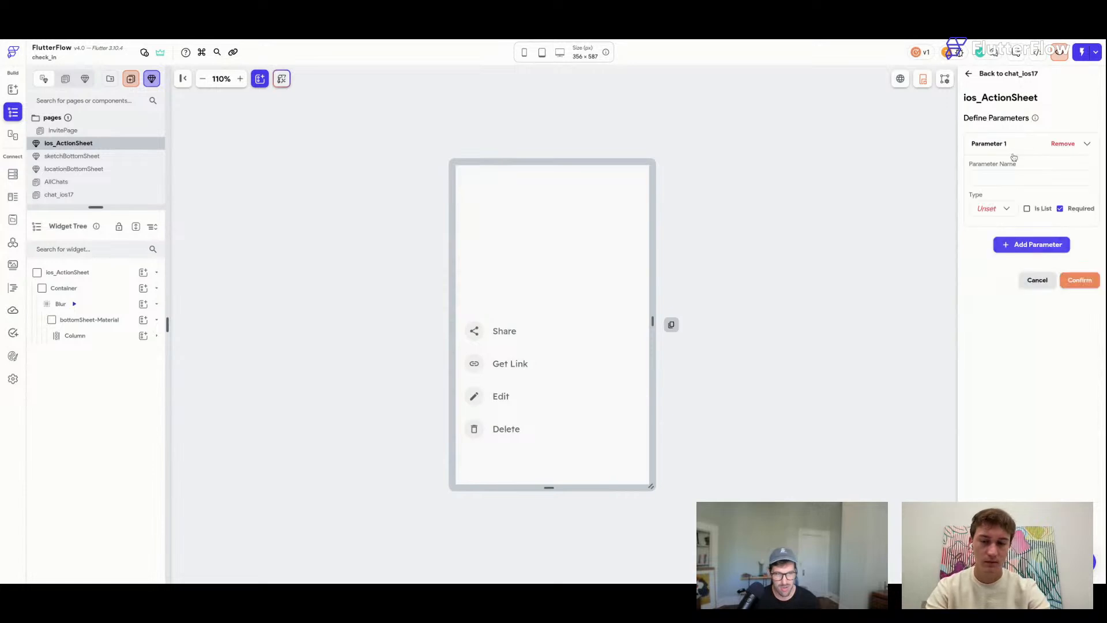
pyautogui.click(994, 178)
pyautogui.write('showAni')
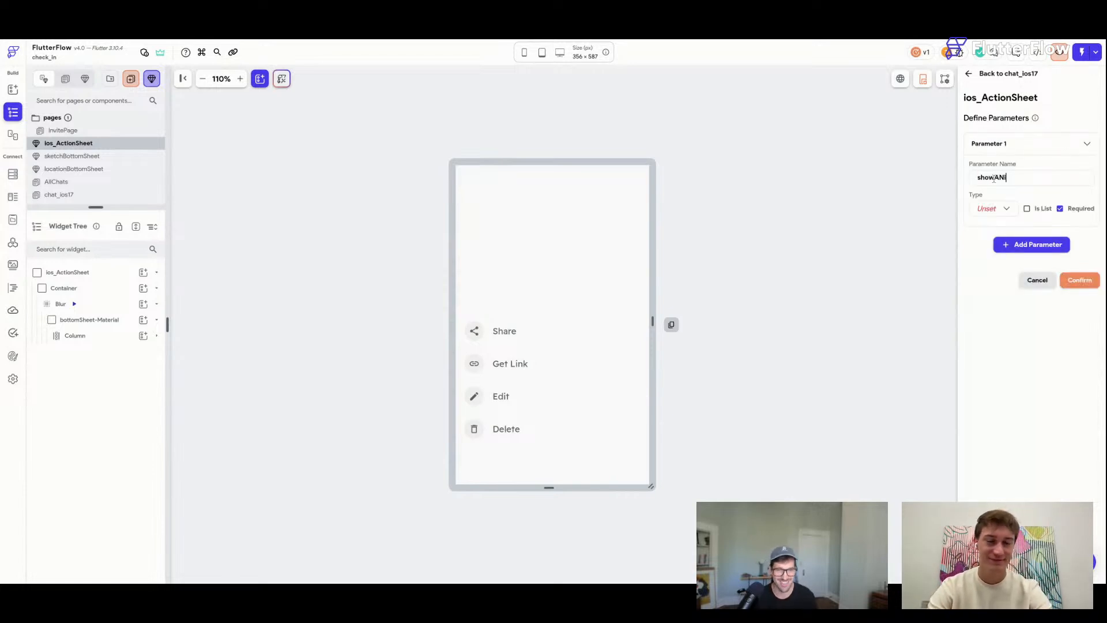
pyautogui.press('BackSpace')
pyautogui.press('BackSpace')
pyautogui.press('BackSpace')
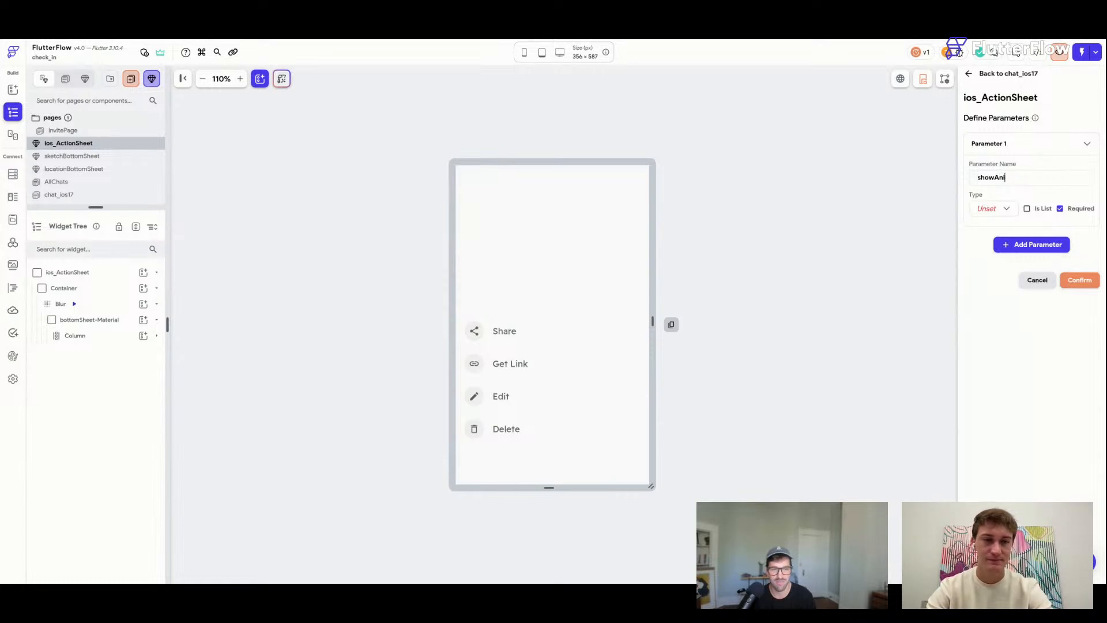
pyautogui.press('BackSpace')
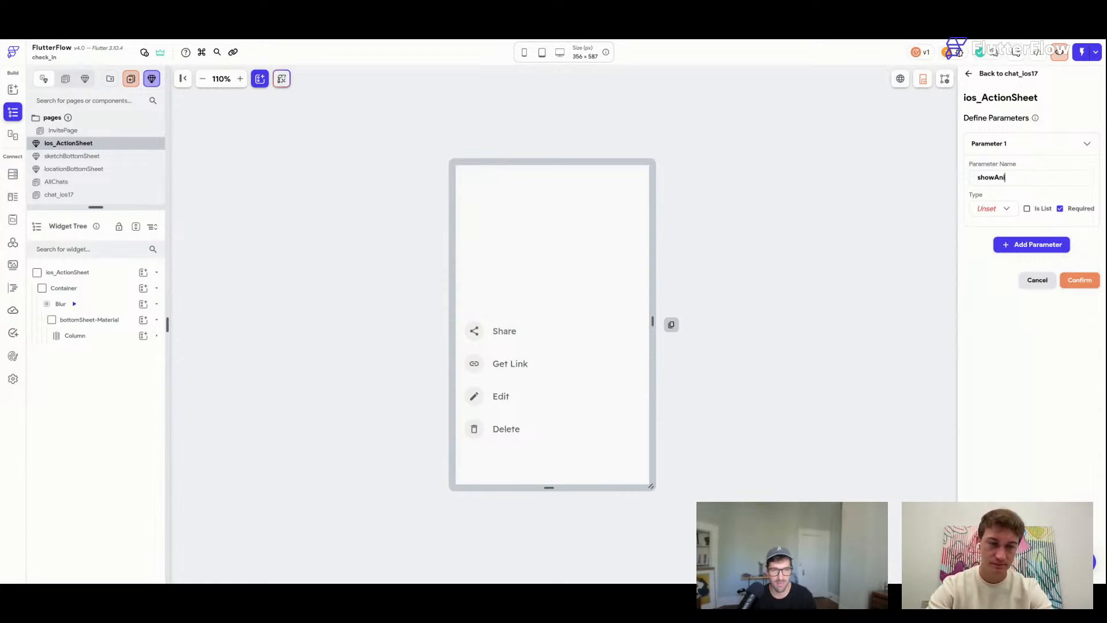
pyautogui.click(995, 209)
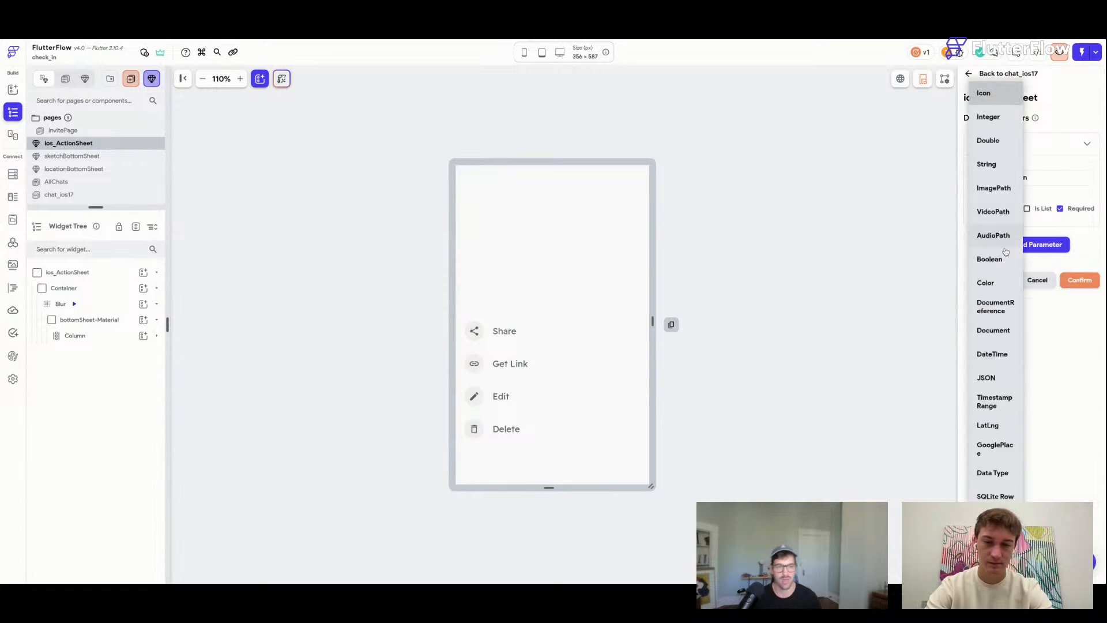
pyautogui.click(999, 262)
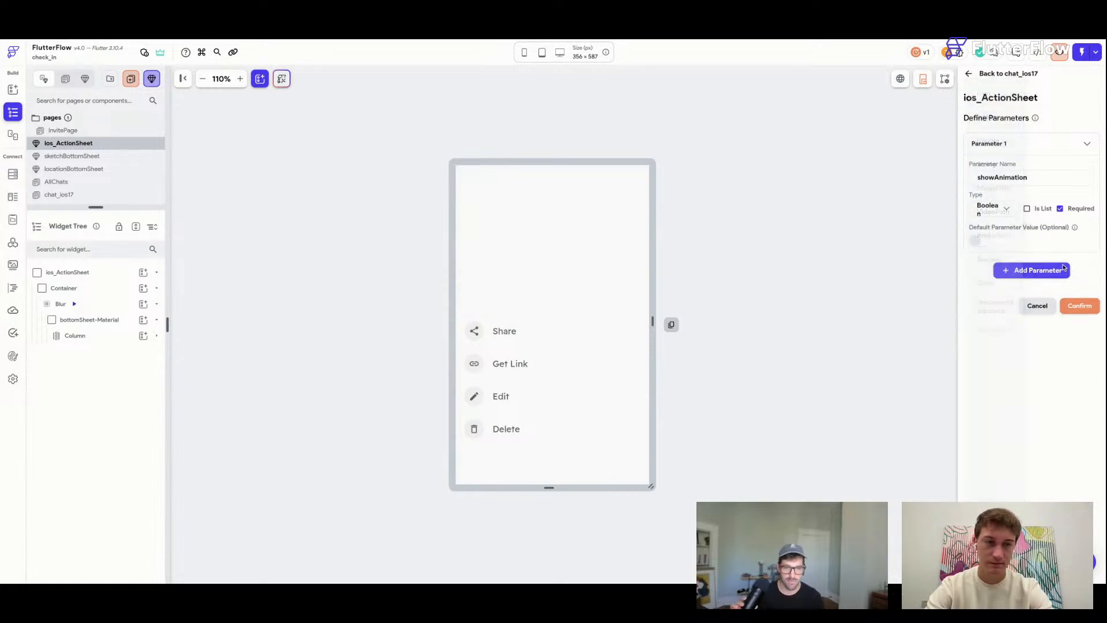
pyautogui.click(1079, 308)
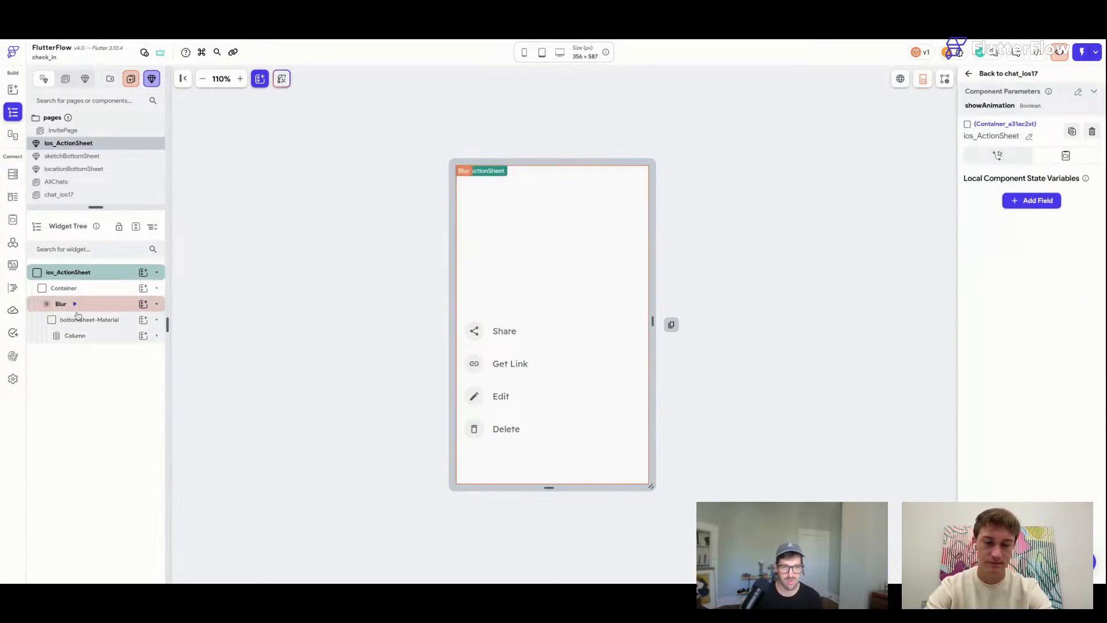
# Make the Container width a conditional value with the condition showAnimation == true.
pyautogui.click(64, 288)
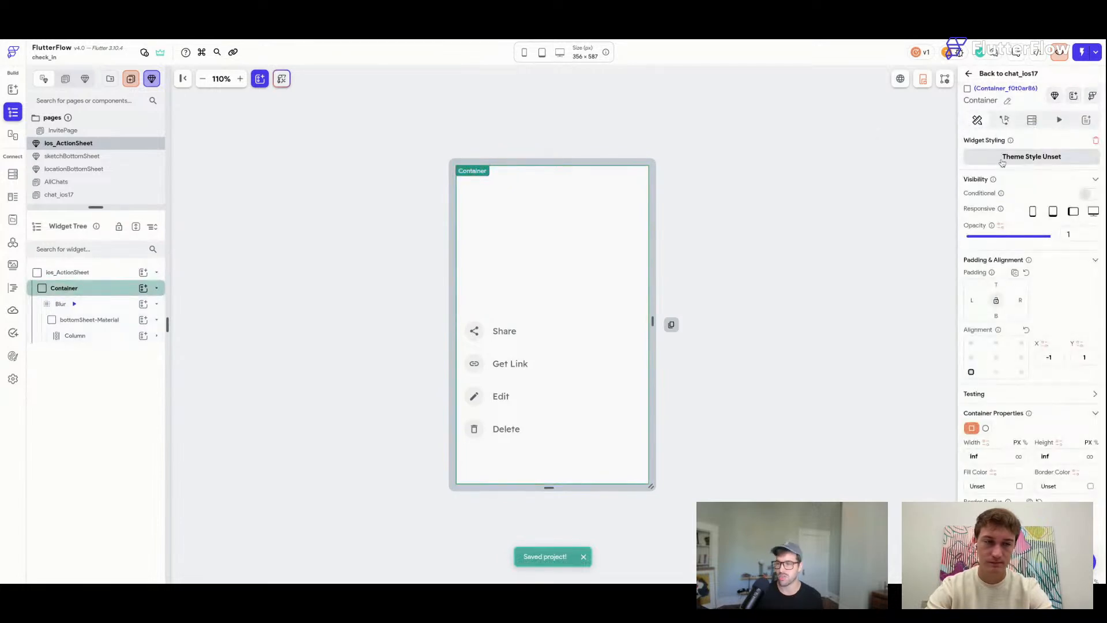
pyautogui.scroll(-2, 1008, 413)
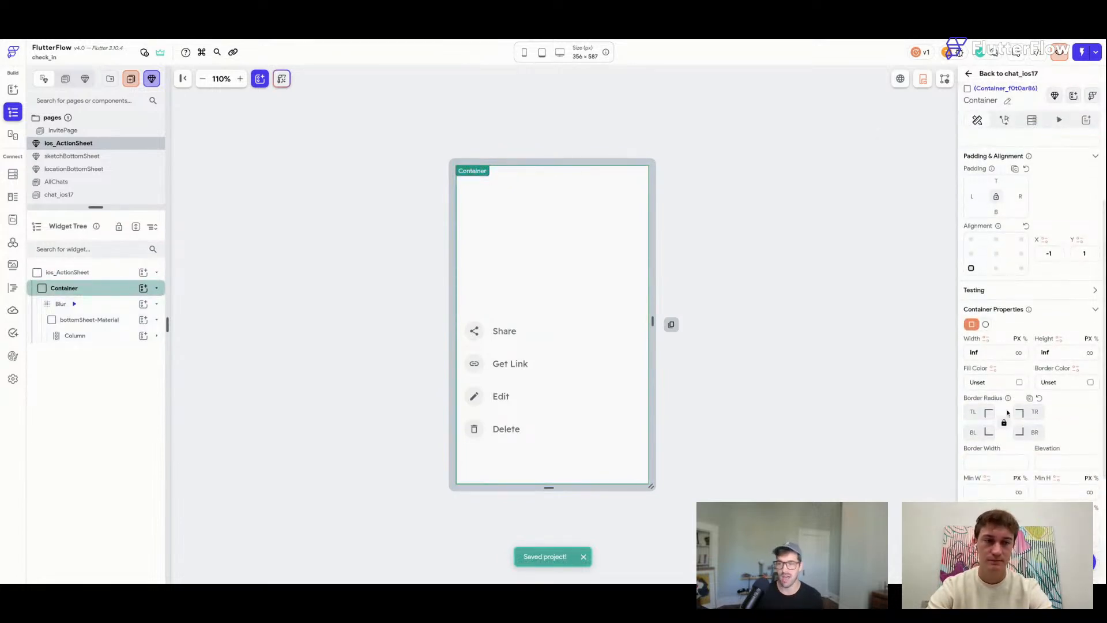
pyautogui.click(987, 340)
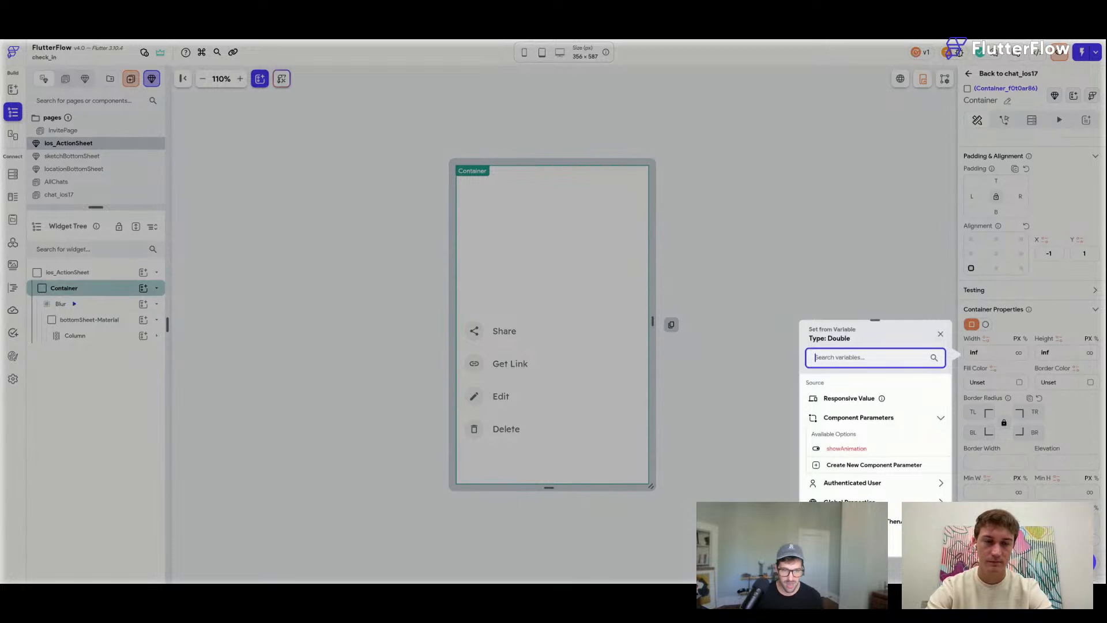
pyautogui.click(853, 464)
pyautogui.click(871, 418)
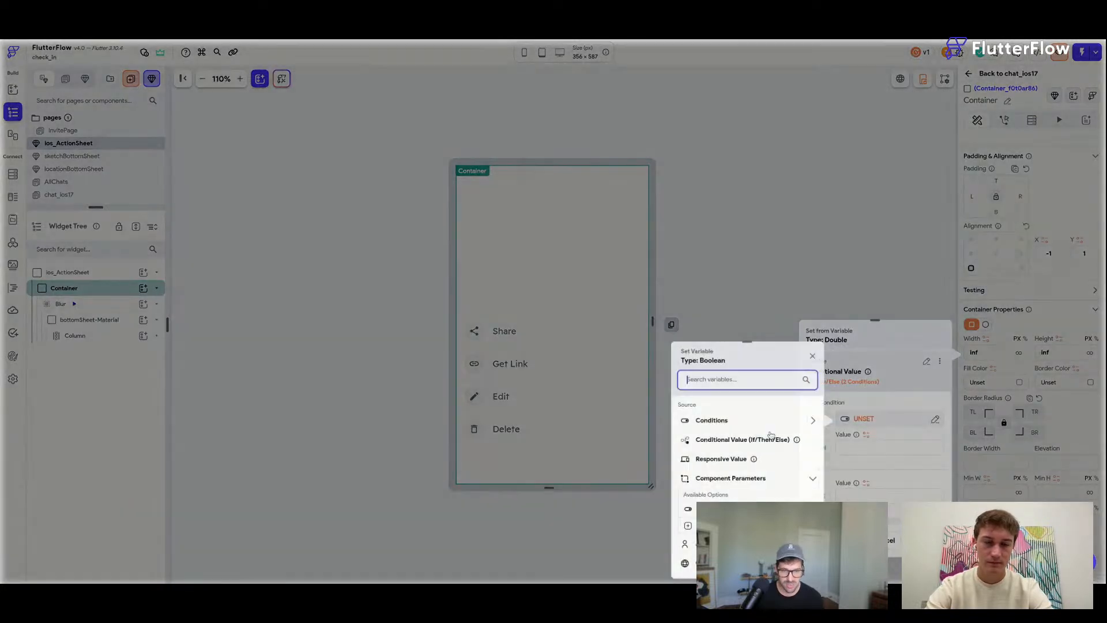
pyautogui.click(719, 423)
pyautogui.click(719, 452)
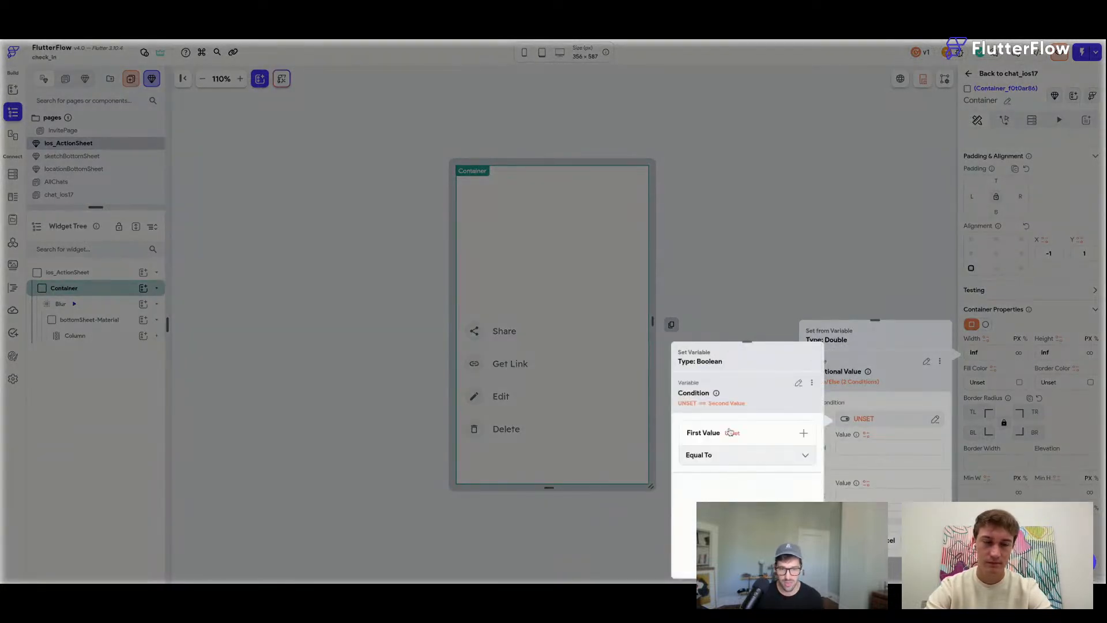
pyautogui.click(710, 453)
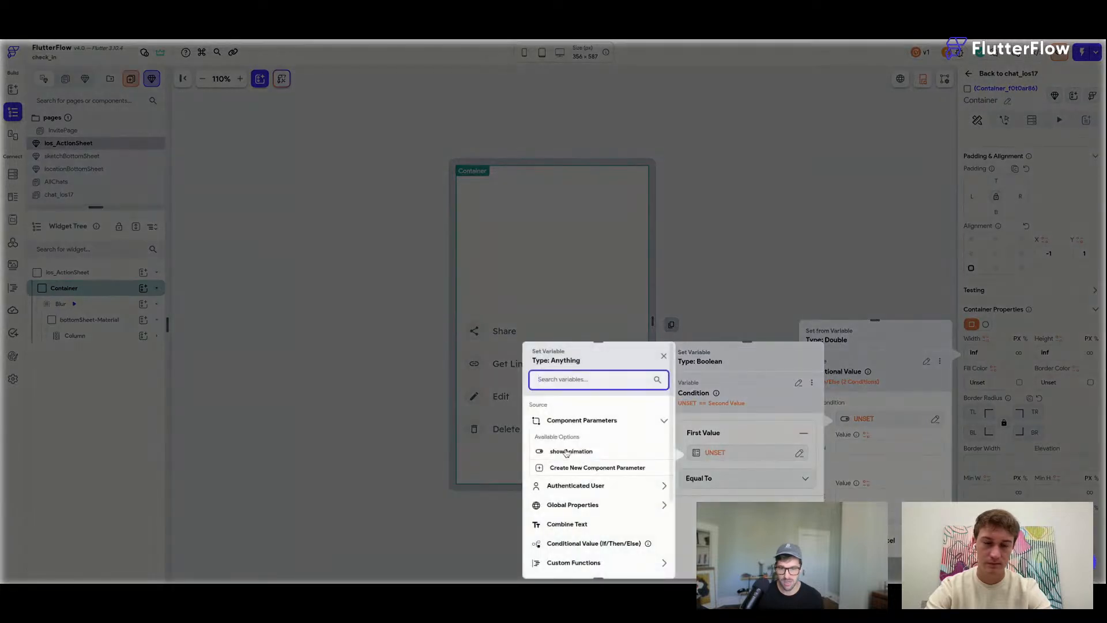
pyautogui.click(567, 454)
pyautogui.scroll(-1, 721, 519)
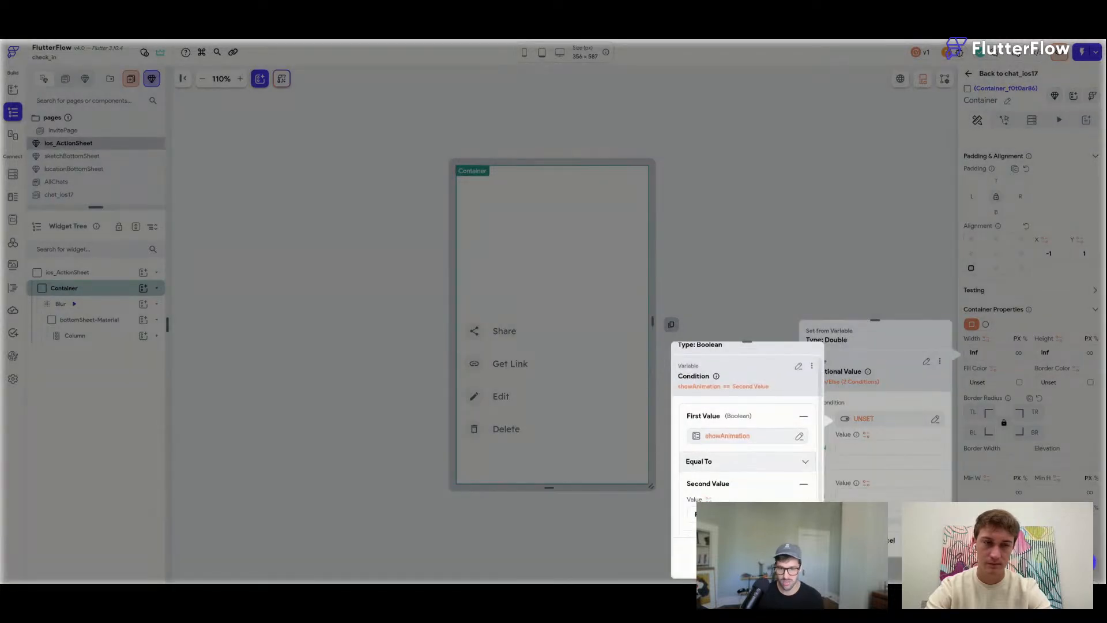
pyautogui.click(718, 488)
pyautogui.click(718, 495)
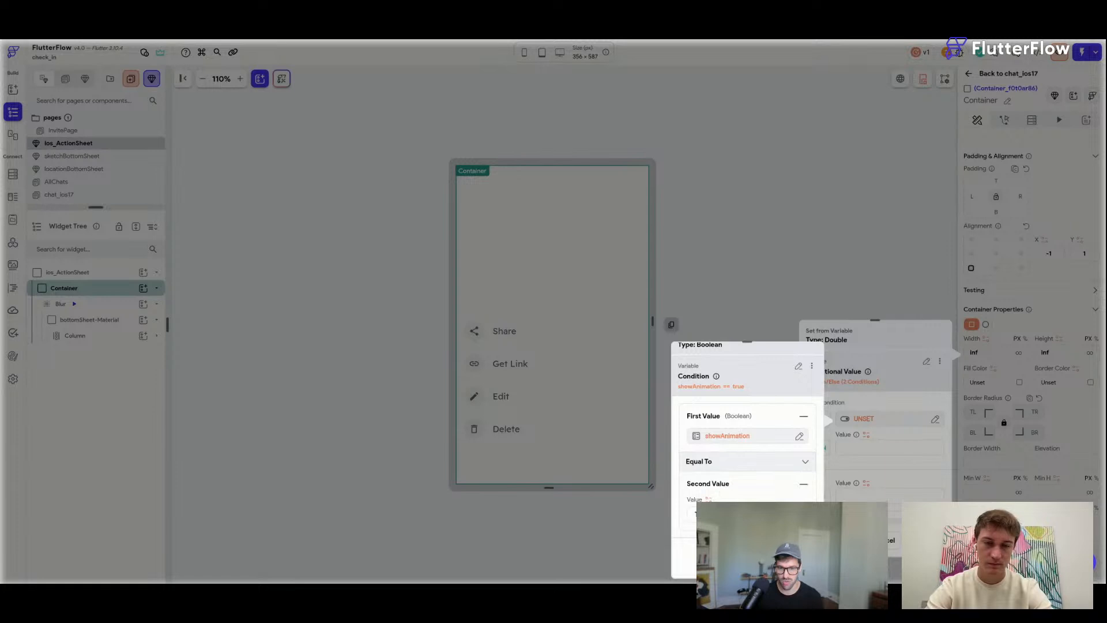
pyautogui.click(798, 561)
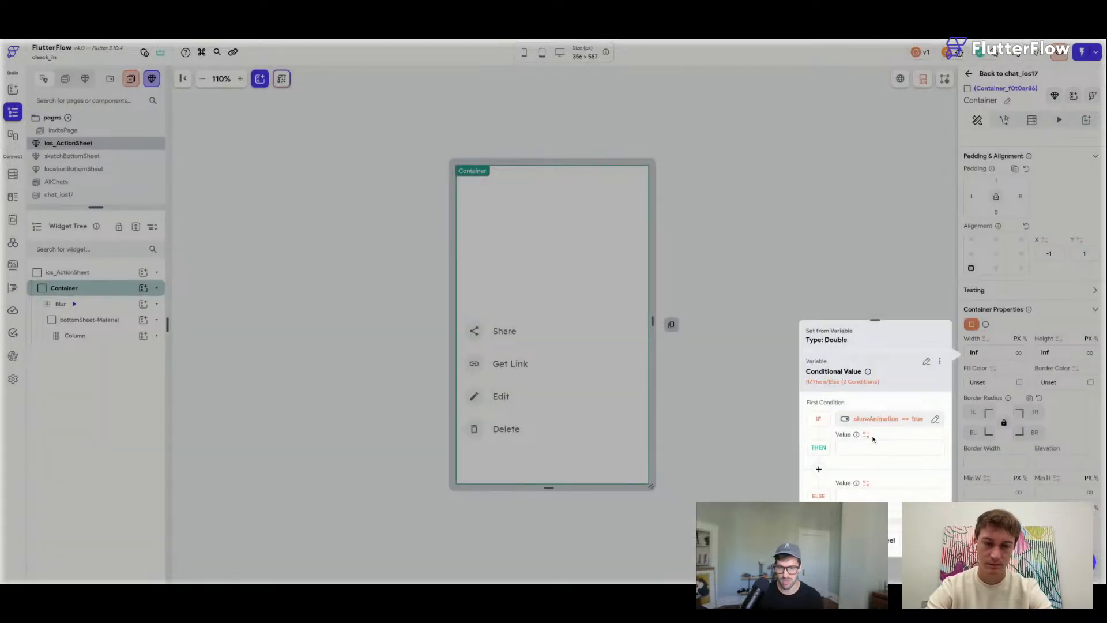
# Use Screen Width as the THEN width value and confirm the conditional width.
pyautogui.click(867, 437)
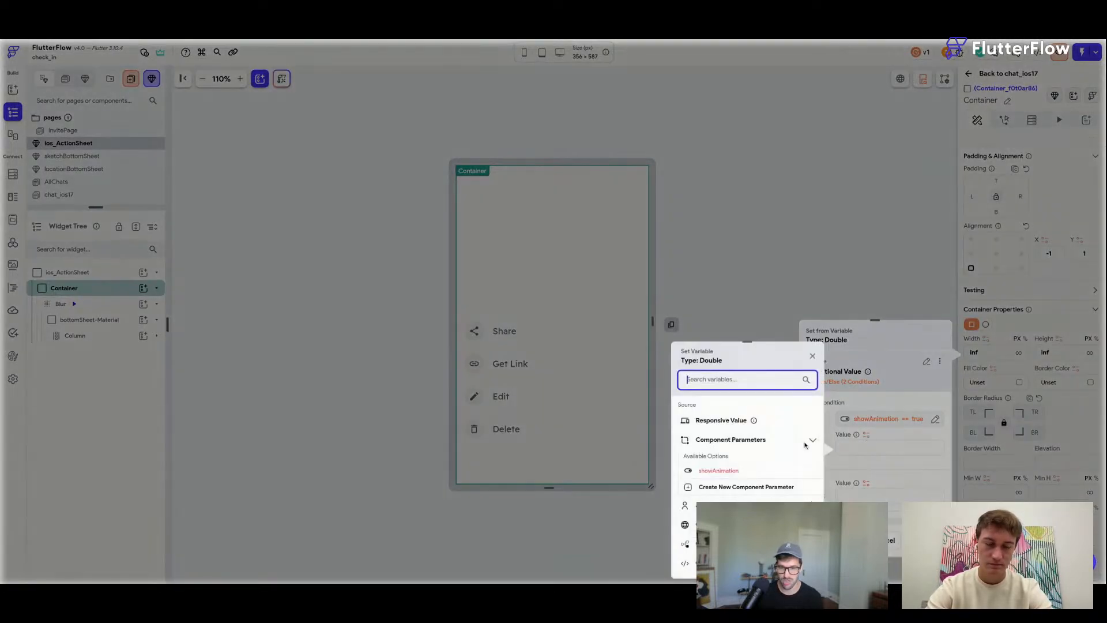
pyautogui.click(721, 420)
pyautogui.click(886, 437)
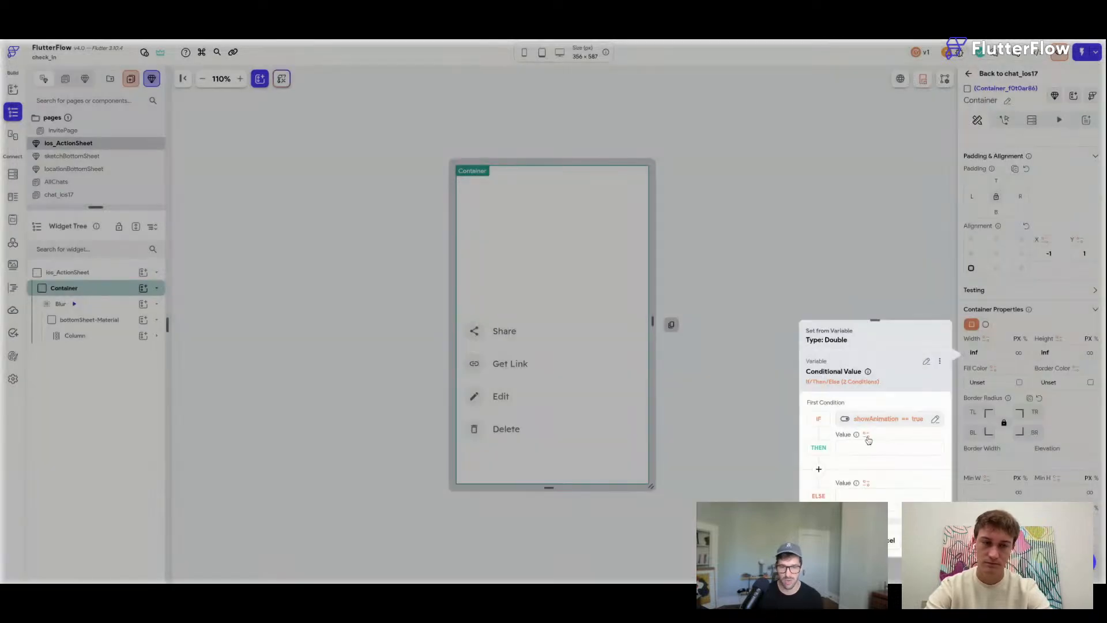
pyautogui.click(868, 437)
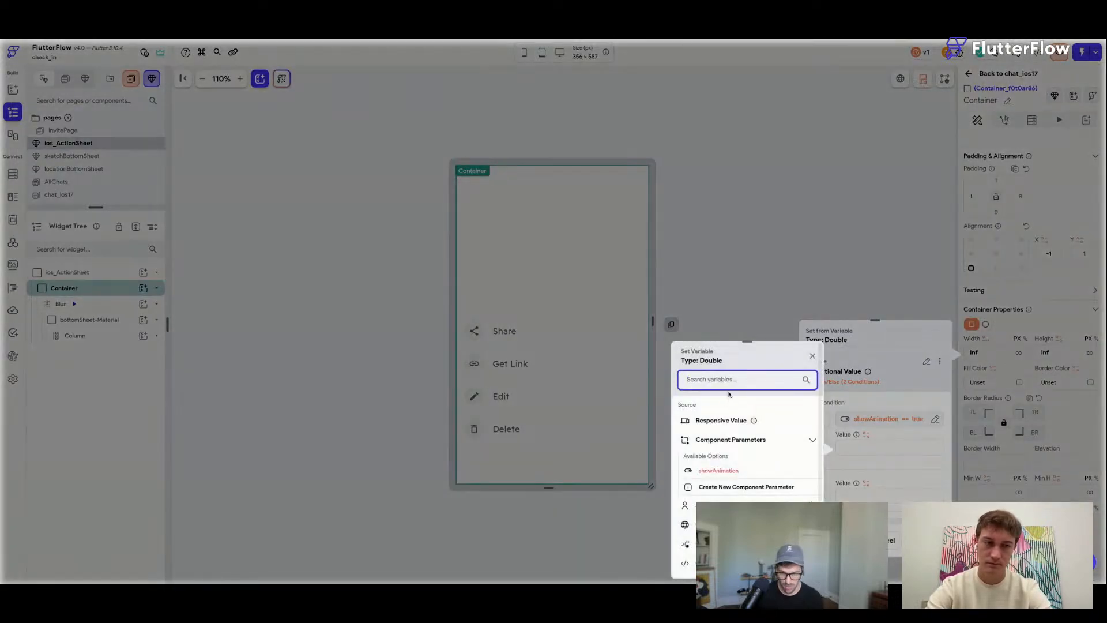
pyautogui.write('swcreen')
pyautogui.press('BackSpace')
pyautogui.press('BackSpace')
pyautogui.press('BackSpace')
pyautogui.press('BackSpace')
pyautogui.press('BackSpace')
pyautogui.press('BackSpace')
pyautogui.press('BackSpace')
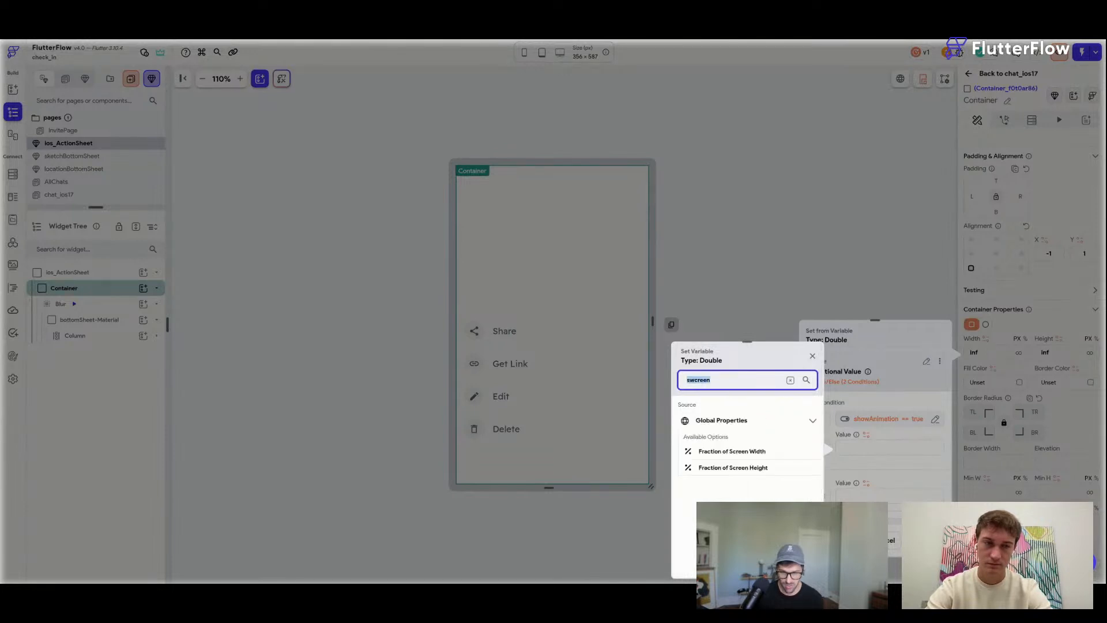
pyautogui.write('screen')
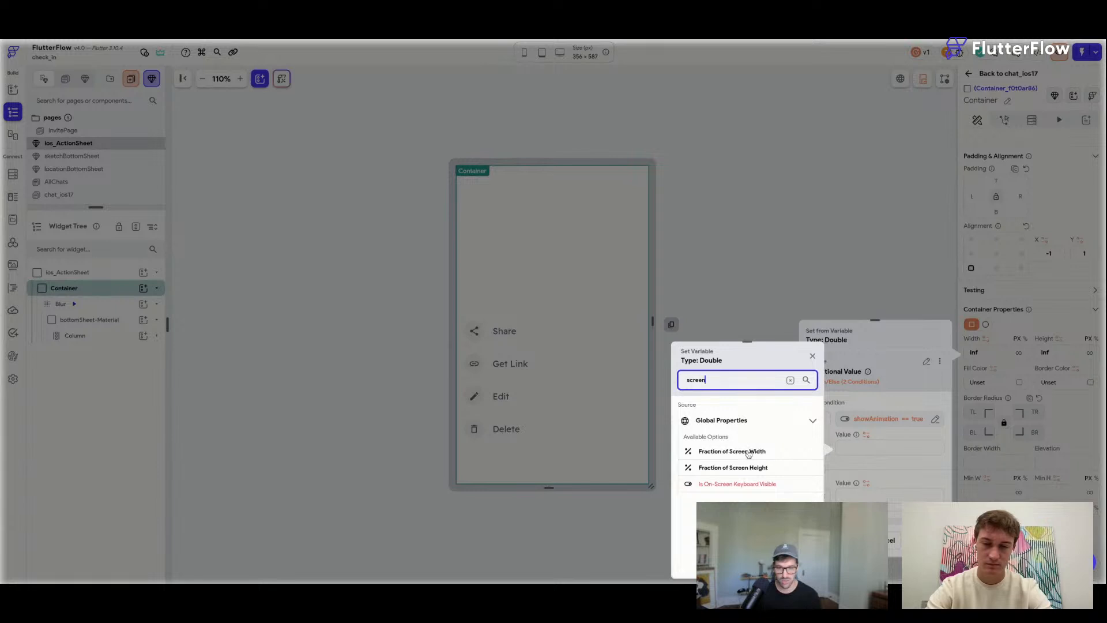
pyautogui.click(748, 452)
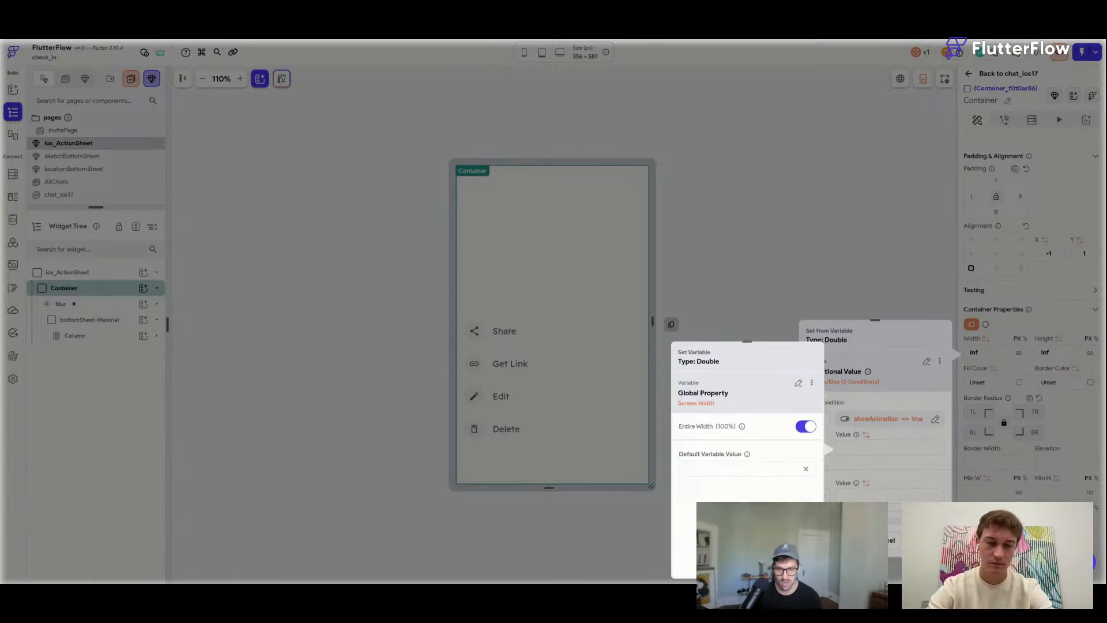
pyautogui.click(796, 562)
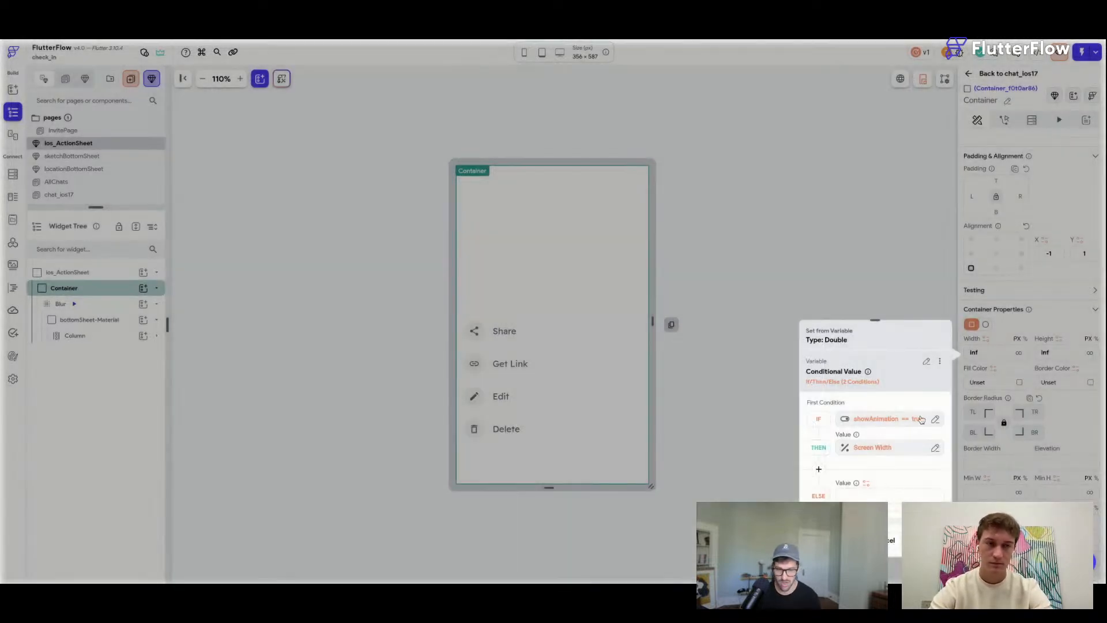
pyautogui.click(858, 495)
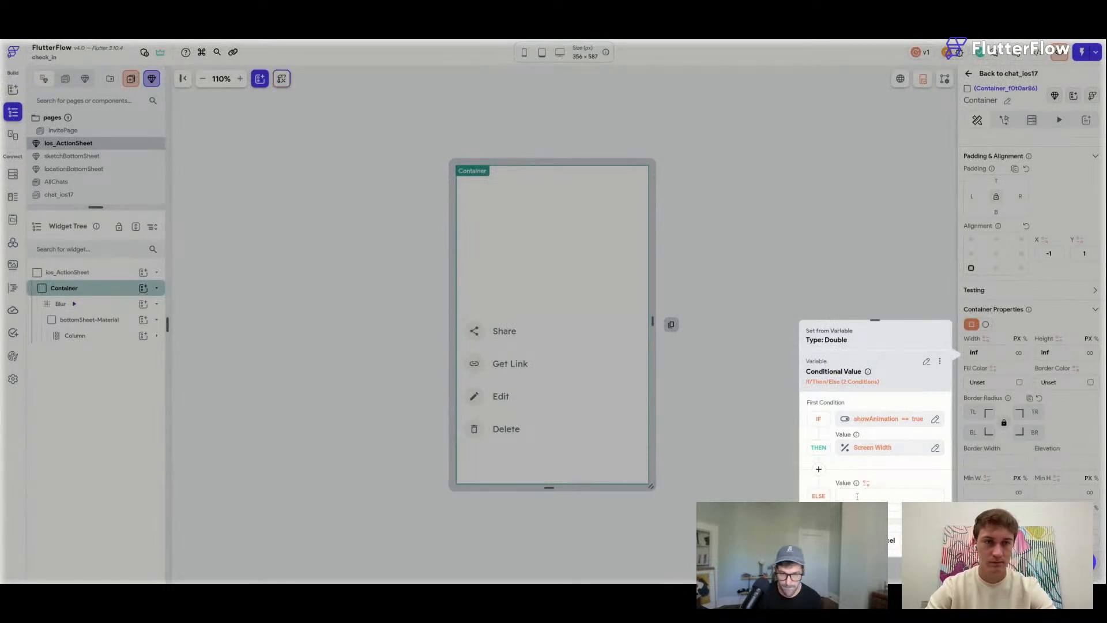
pyautogui.click(926, 541)
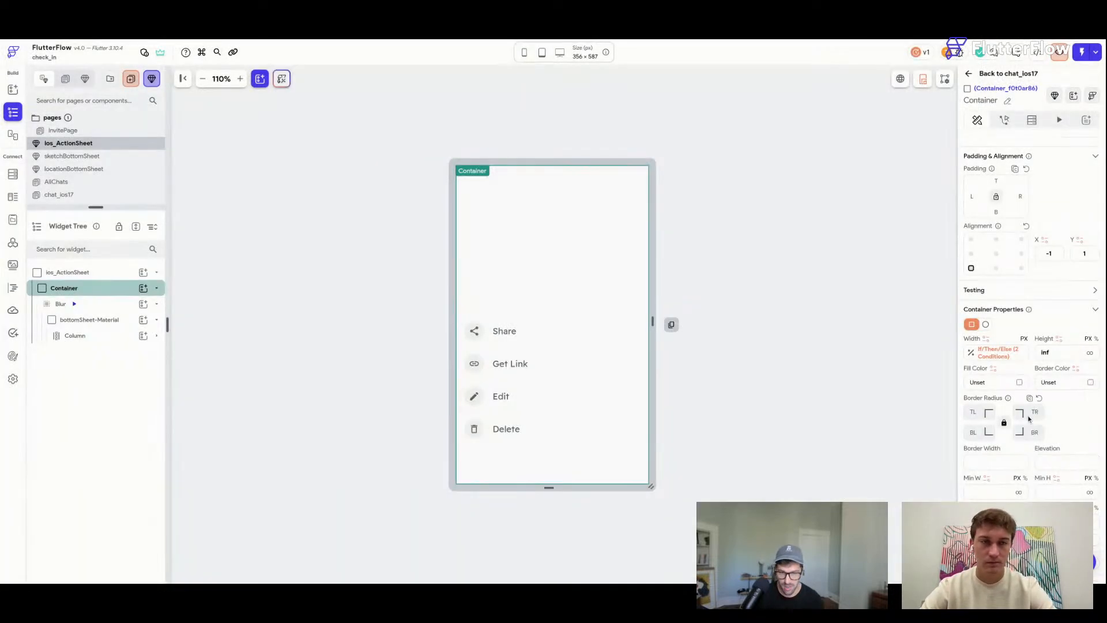
# Copy the Container's conditional width value and paste it into its height.
pyautogui.click(1018, 355)
pyautogui.click(937, 367)
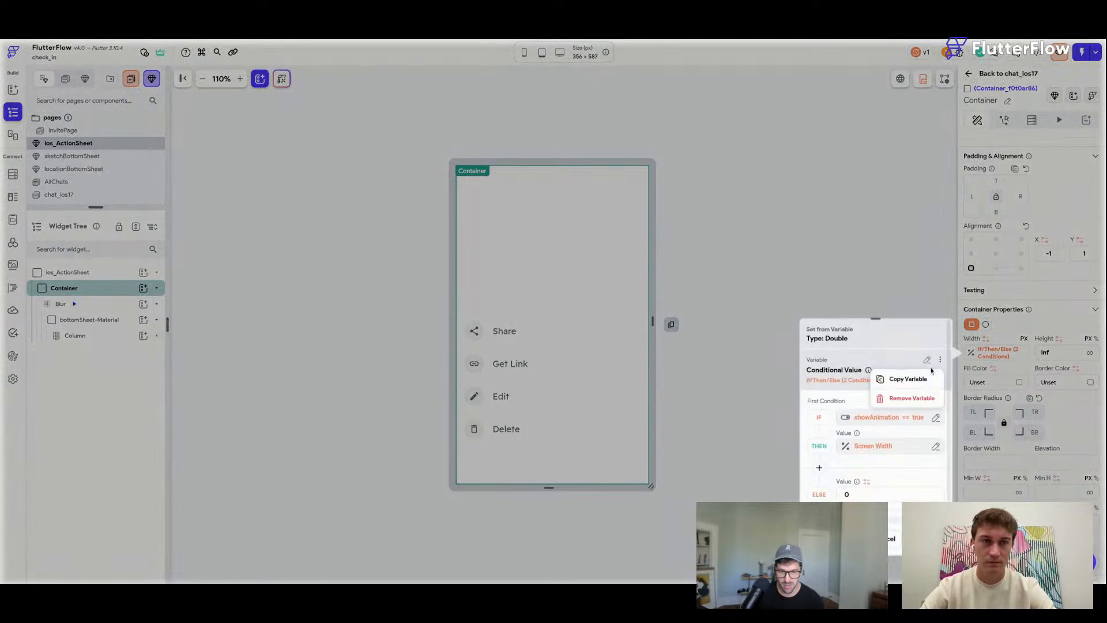
pyautogui.click(888, 376)
pyautogui.click(1059, 339)
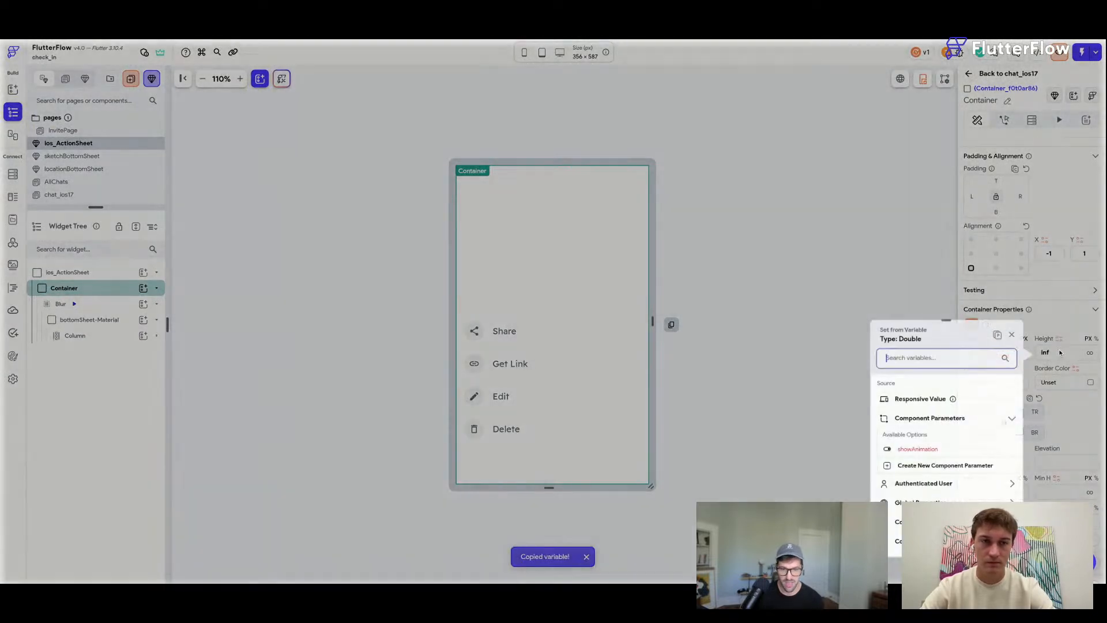
pyautogui.click(997, 339)
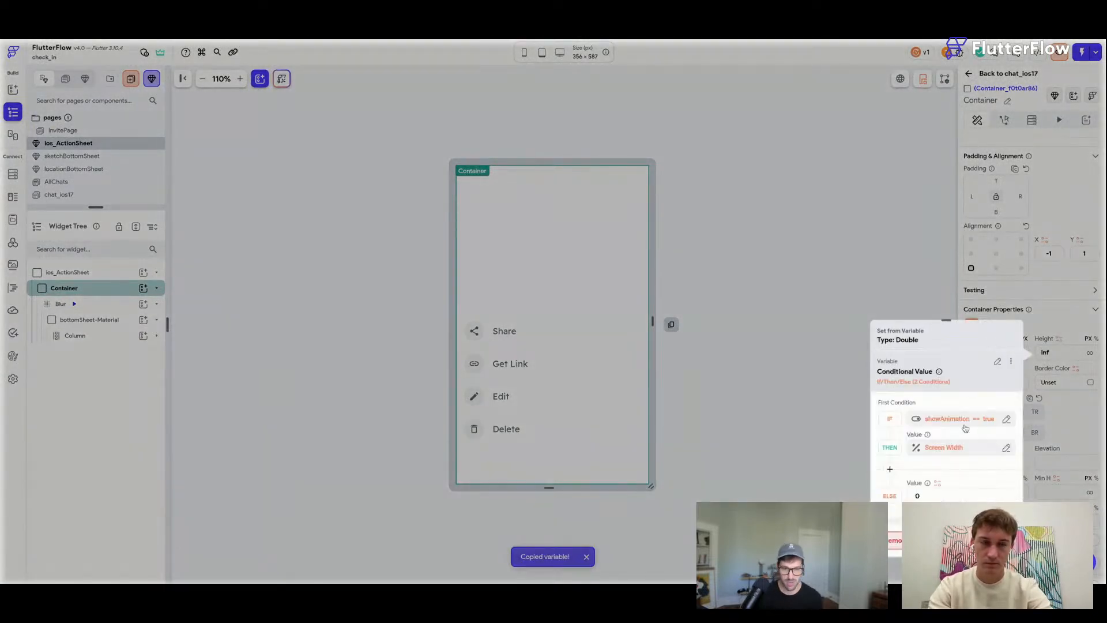
# Change the conditional height's THEN value to Screen Height and save the project.
pyautogui.click(963, 425)
pyautogui.click(962, 425)
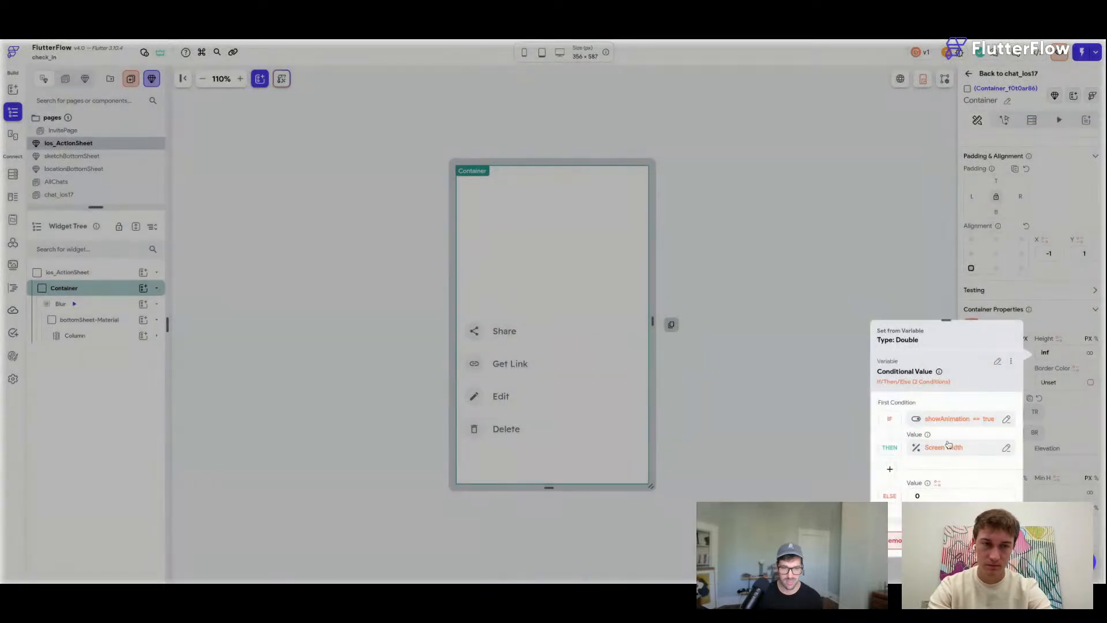
pyautogui.click(948, 446)
pyautogui.click(869, 384)
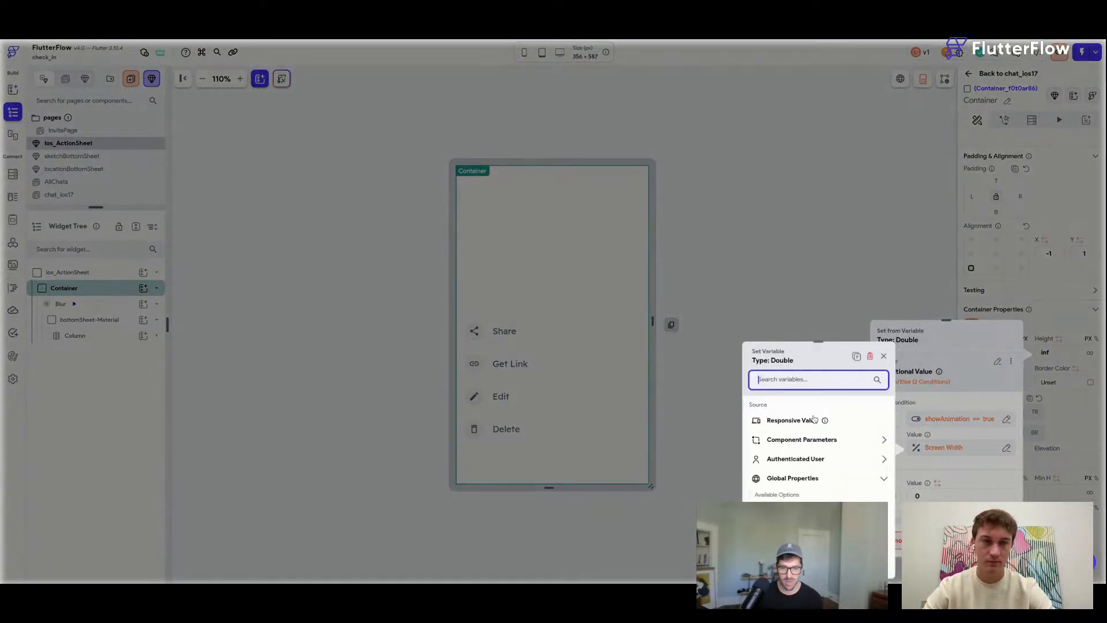
pyautogui.write('height')
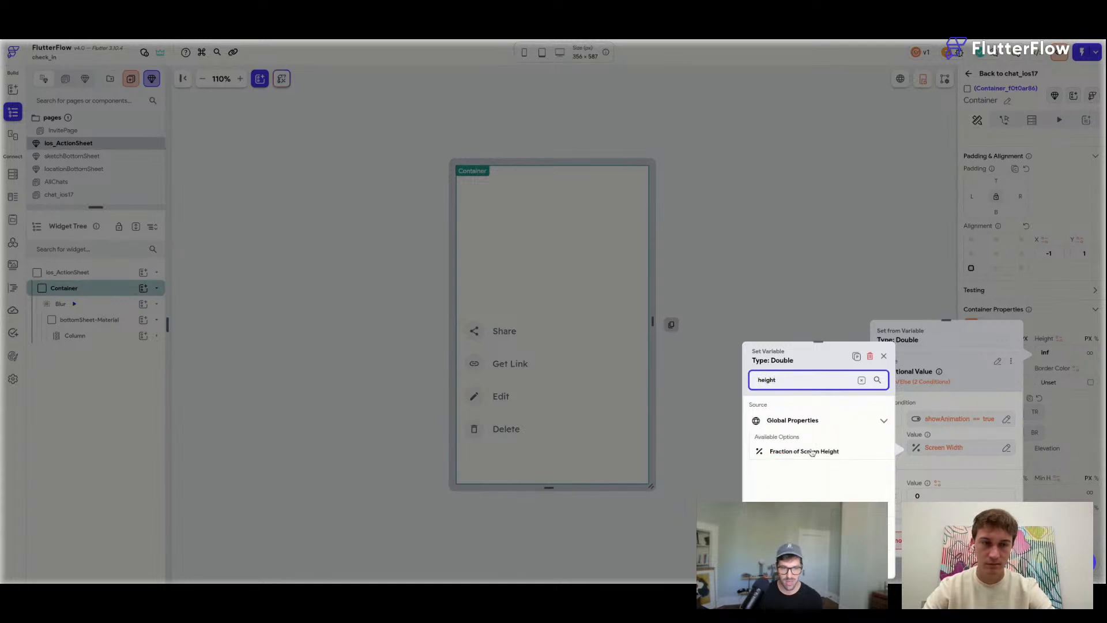
pyautogui.click(811, 452)
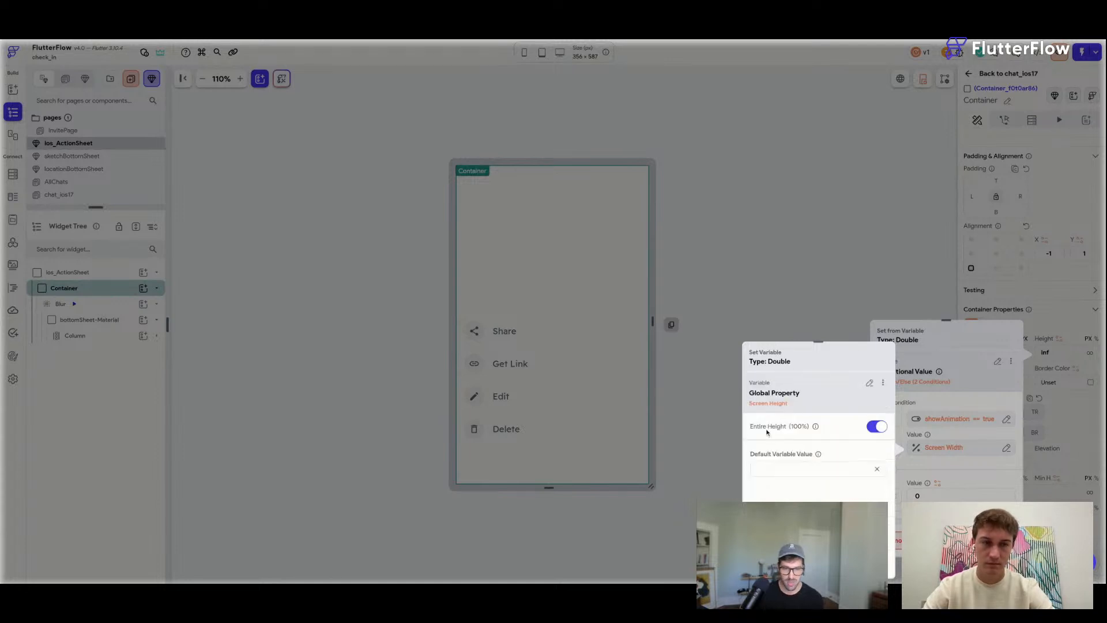
pyautogui.click(869, 565)
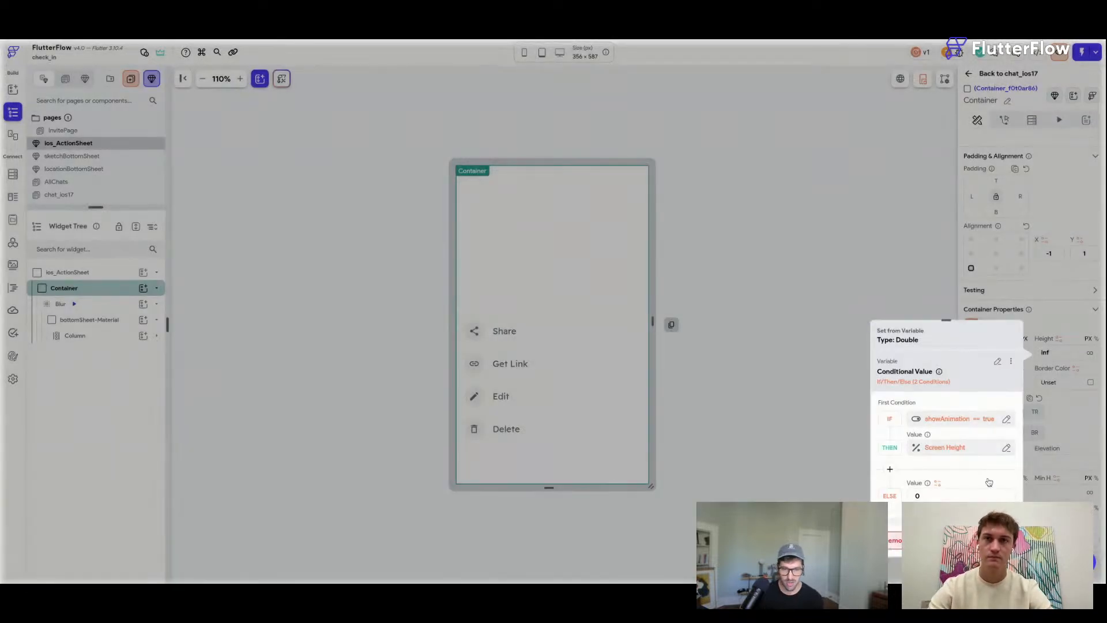
pyautogui.click(998, 566)
pyautogui.hotkey('ctrl', 's')
pyautogui.hotkey('ctrl', 's')
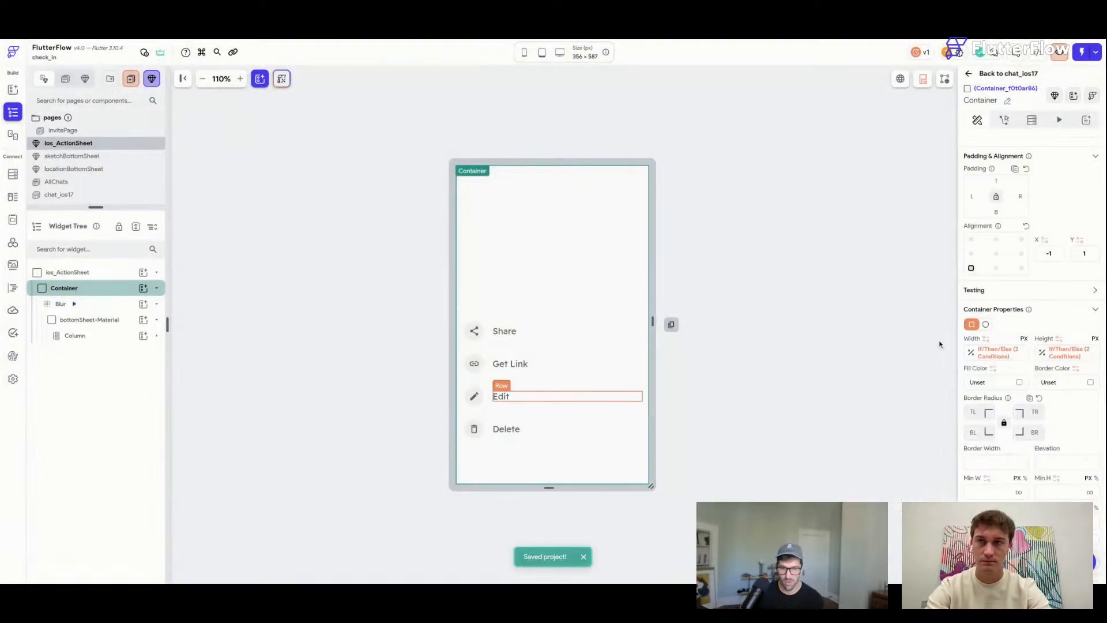
# Select the Share row's icon on the canvas, then its parent Container.
pyautogui.scroll(-1, 1045, 231)
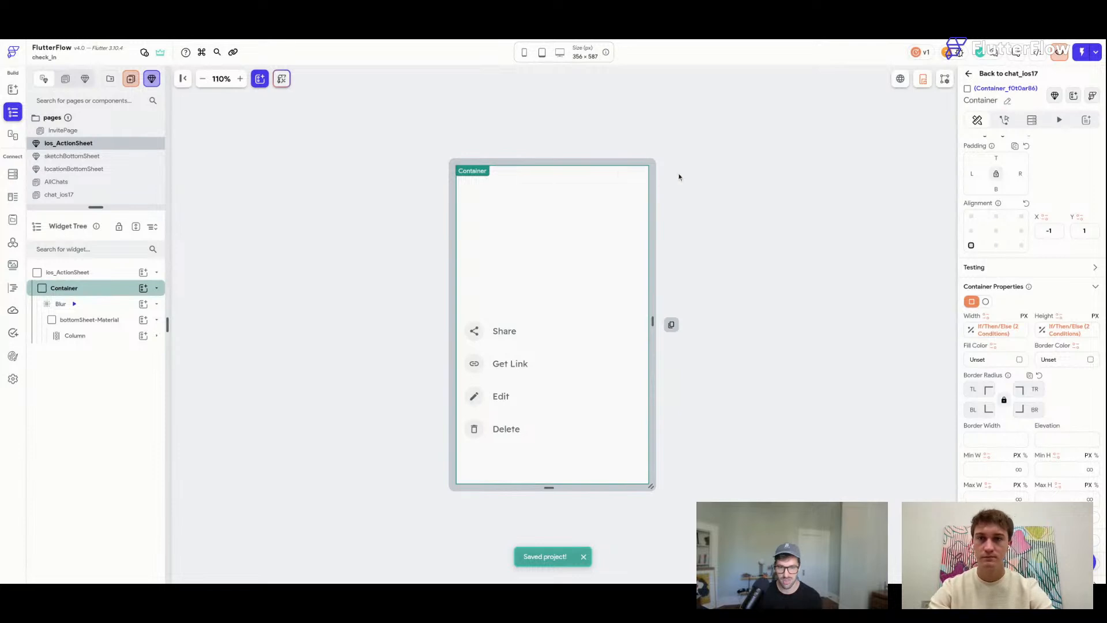
pyautogui.scroll(-1, 1008, 222)
pyautogui.scroll(-1, 1026, 236)
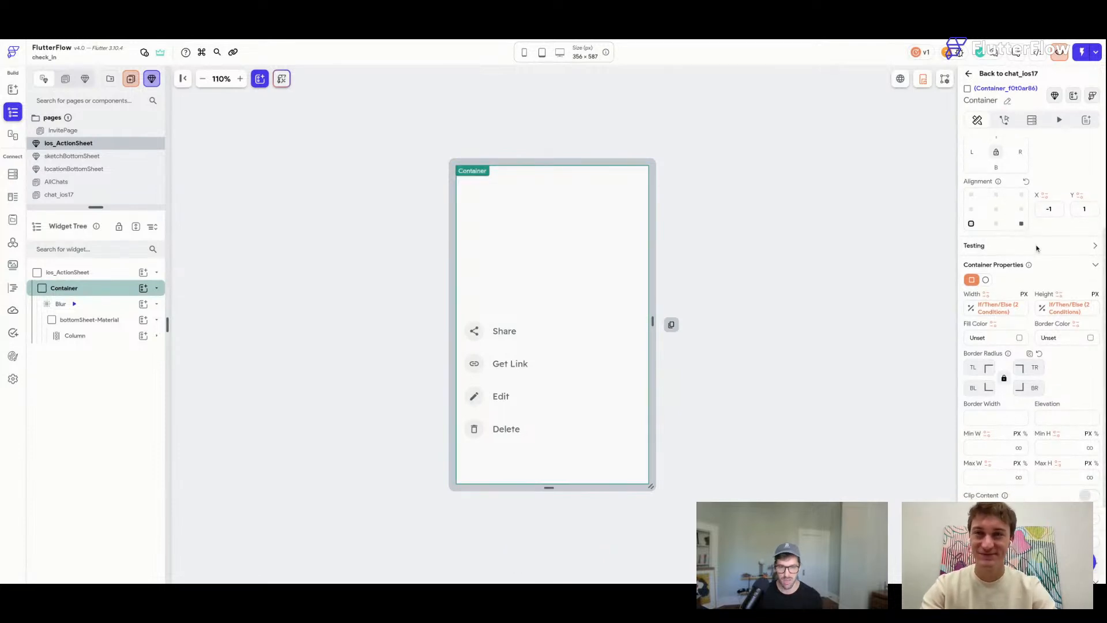
pyautogui.scroll(1, 992, 280)
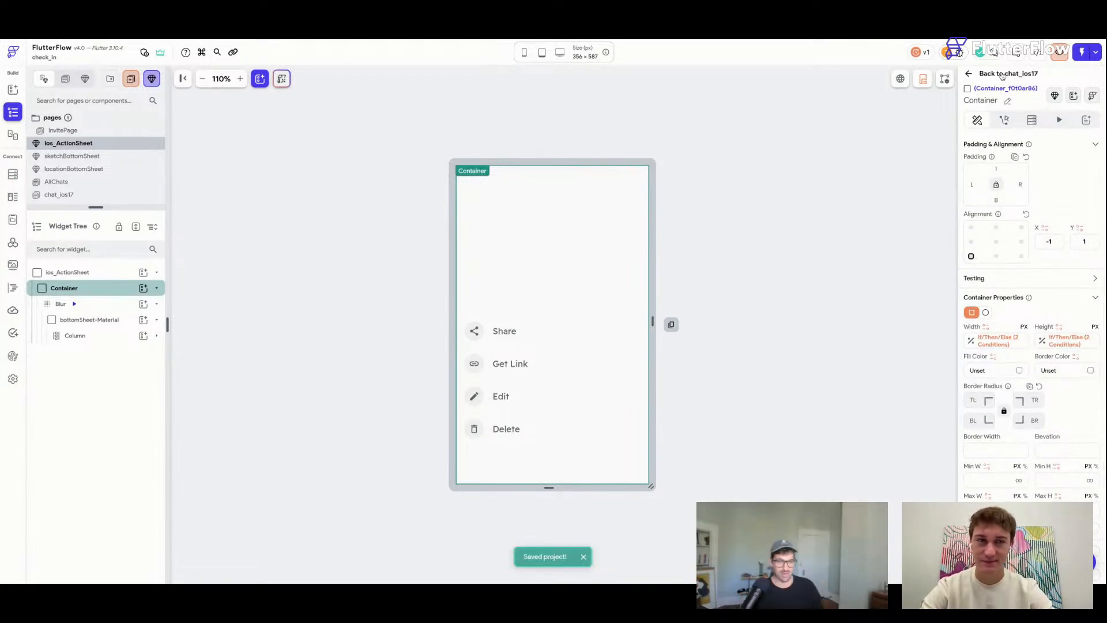
pyautogui.click(461, 344)
pyautogui.click(460, 345)
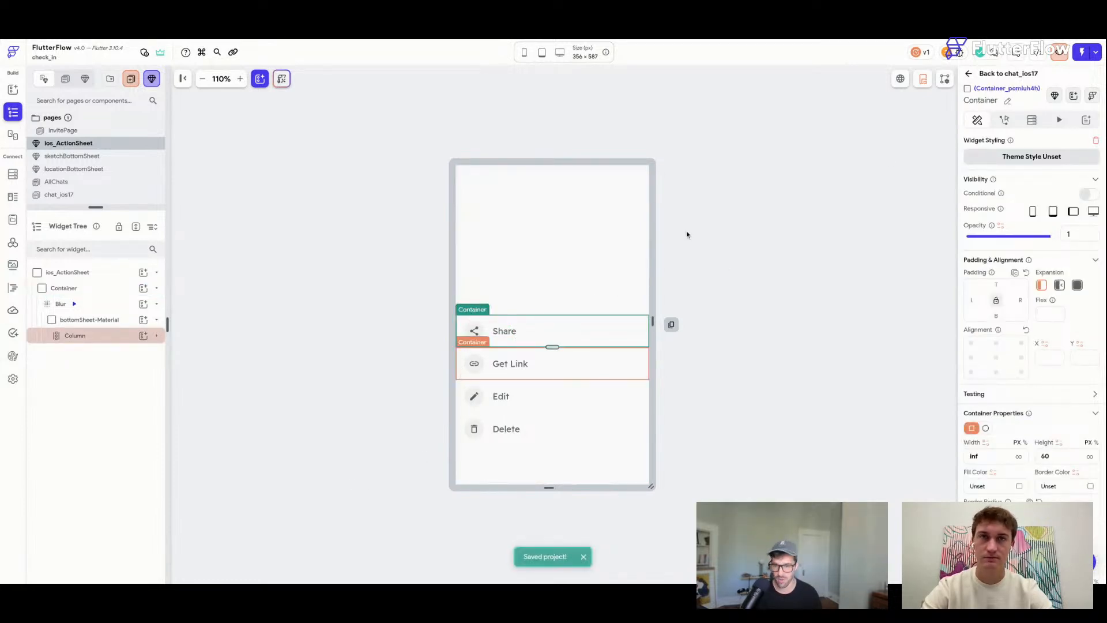
# Add a Fade on-load animation to the Share row with a 300 ms duration.
pyautogui.click(1060, 121)
pyautogui.click(1041, 174)
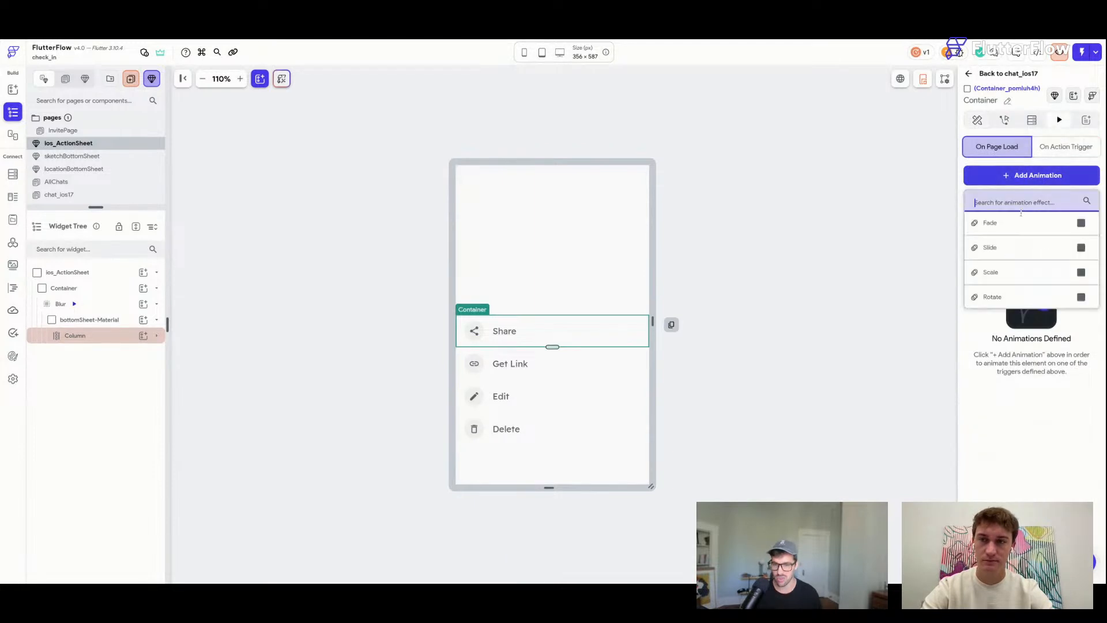
pyautogui.click(1008, 223)
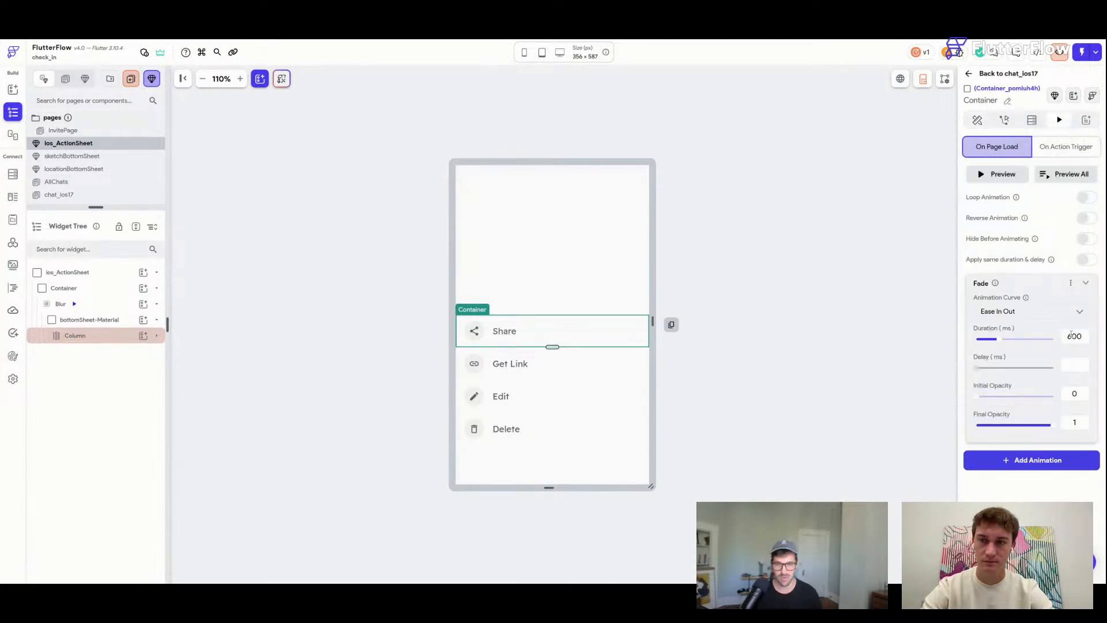
pyautogui.moveTo(1072, 337); pyautogui.dragTo(1055, 339)
pyautogui.write('2')
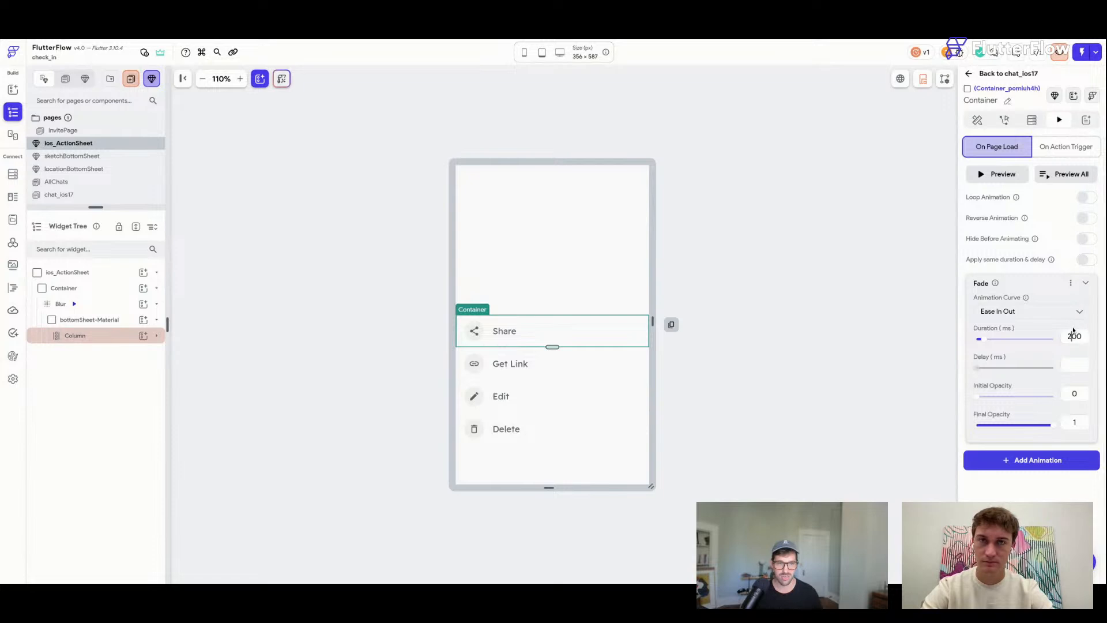
pyautogui.write('3')
pyautogui.click(1086, 282)
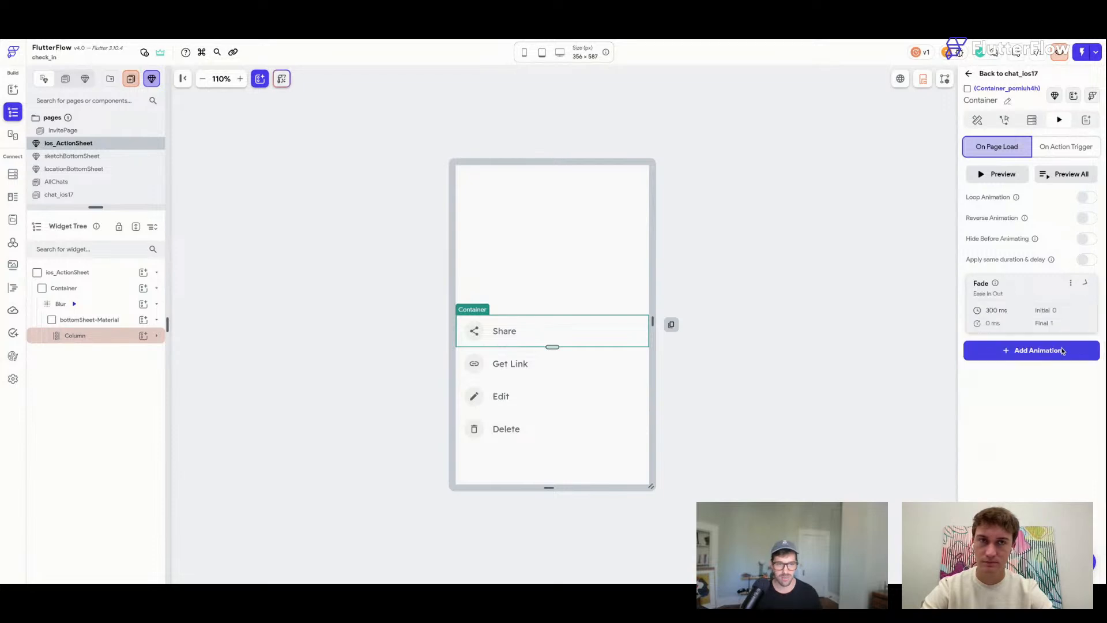
# Add a Slide animation, enabling Apply same duration & delay and Hide Before Animating.
pyautogui.click(1048, 356)
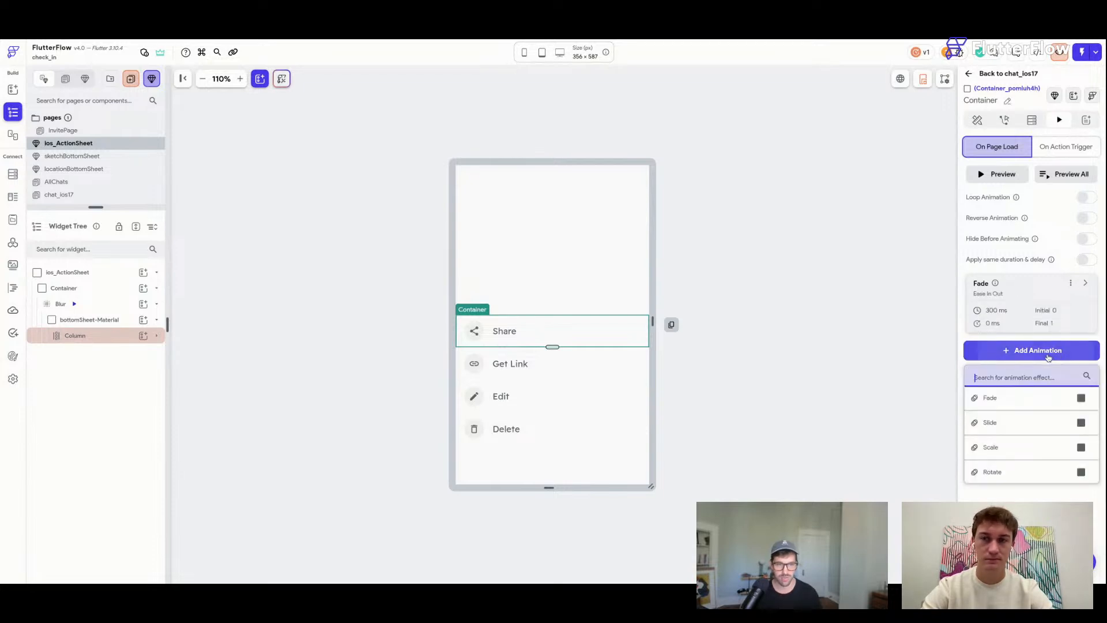
pyautogui.click(1010, 424)
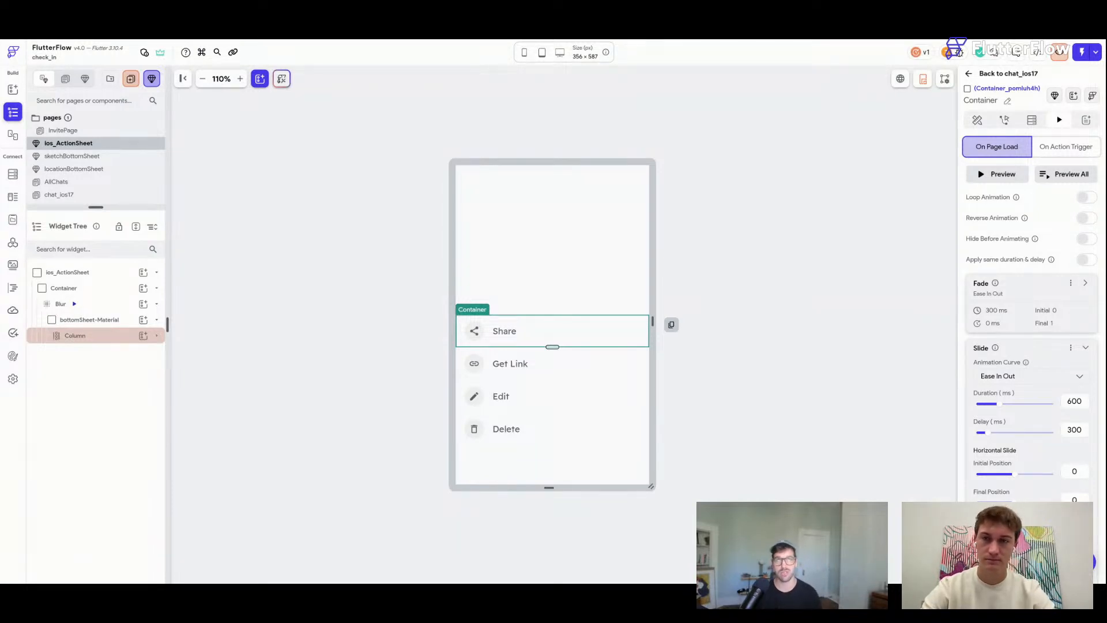
pyautogui.click(1087, 259)
pyautogui.click(1087, 238)
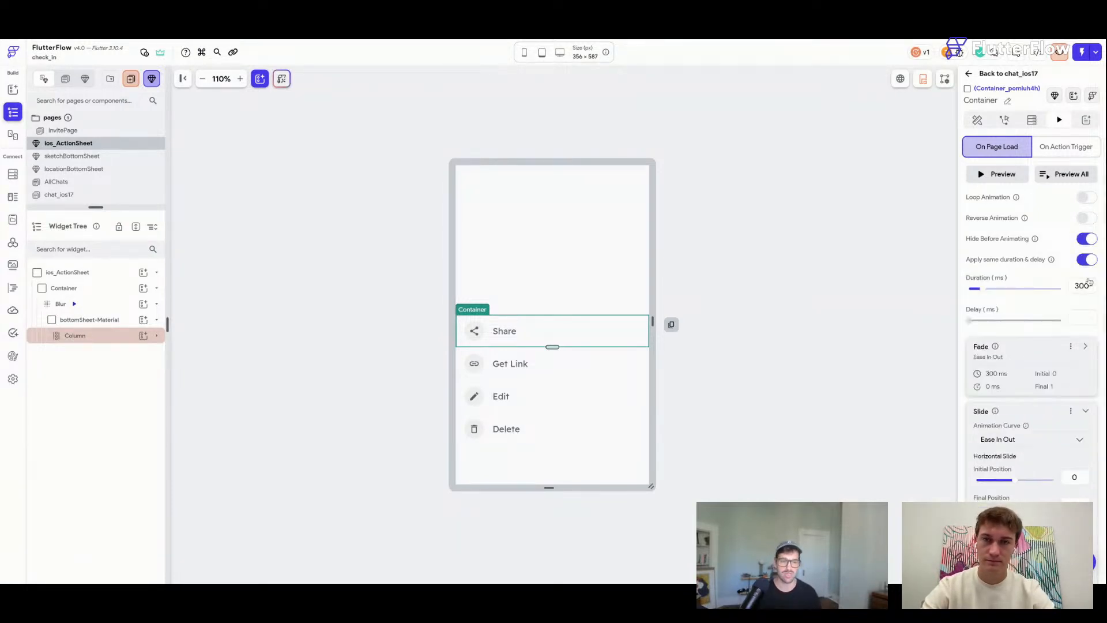
pyautogui.scroll(-2, 1086, 418)
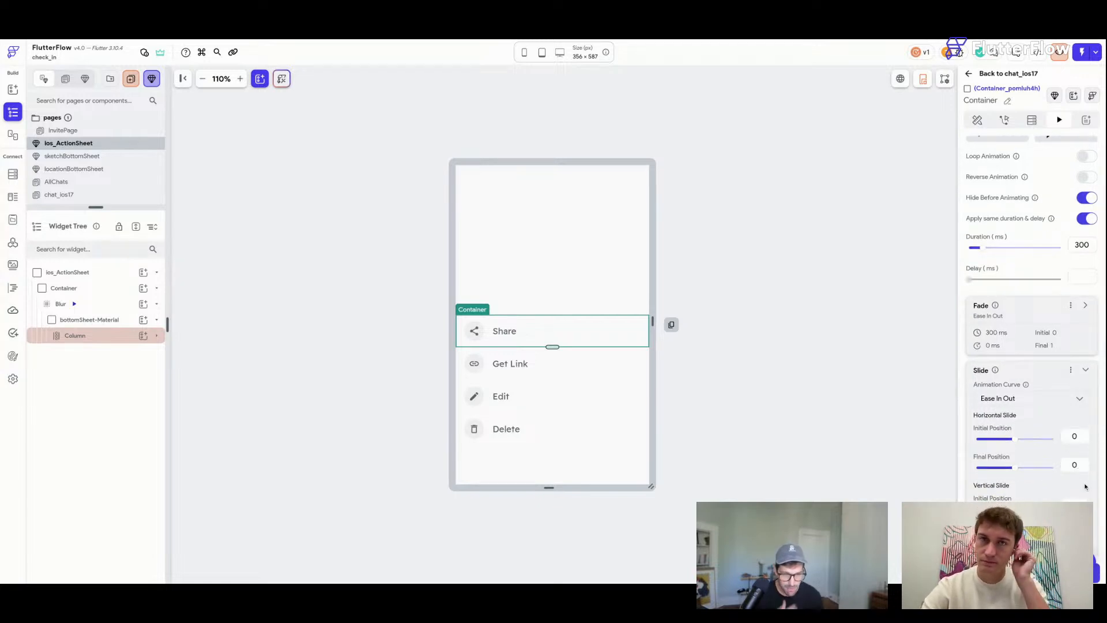
pyautogui.click(1086, 370)
# Add a Scale animation starting from 0.8.
pyautogui.click(1043, 444)
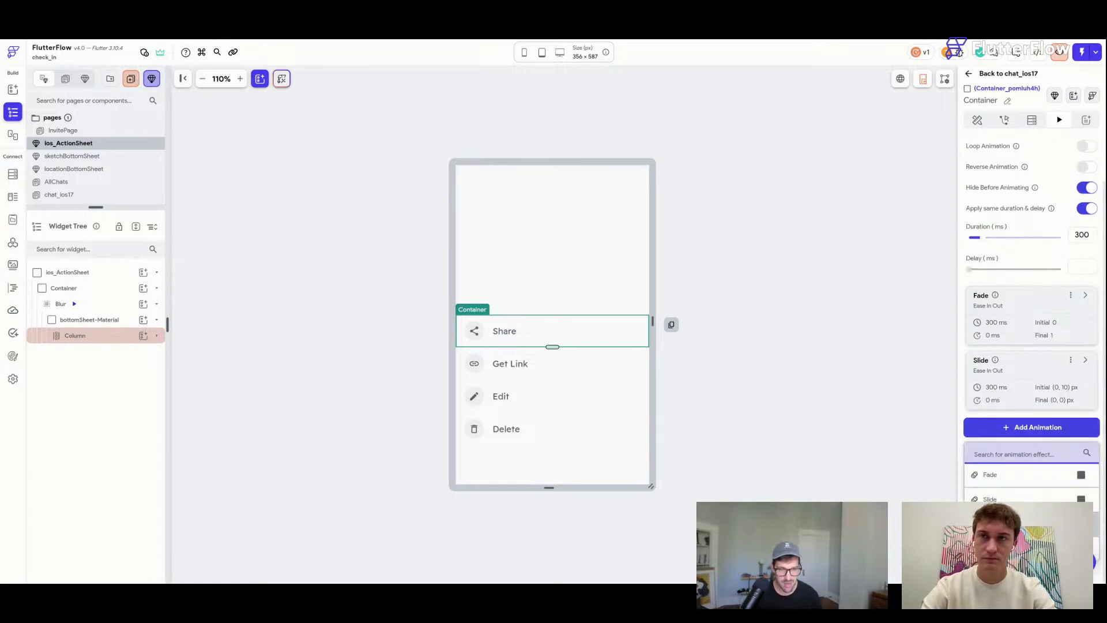
pyautogui.click(1050, 517)
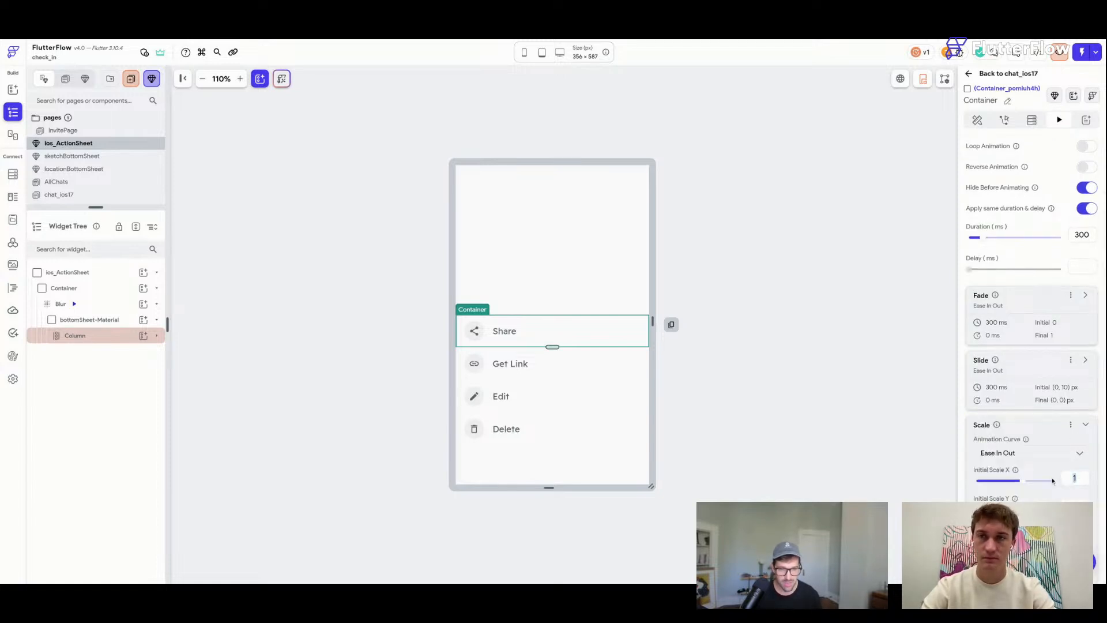
pyautogui.write('.8')
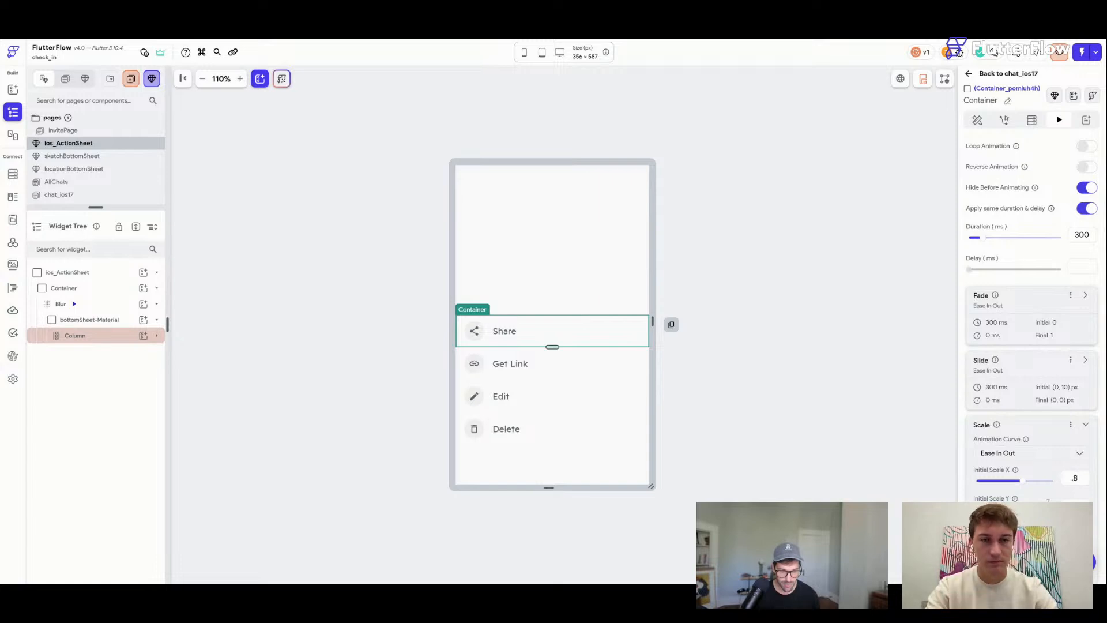
pyautogui.click(1087, 425)
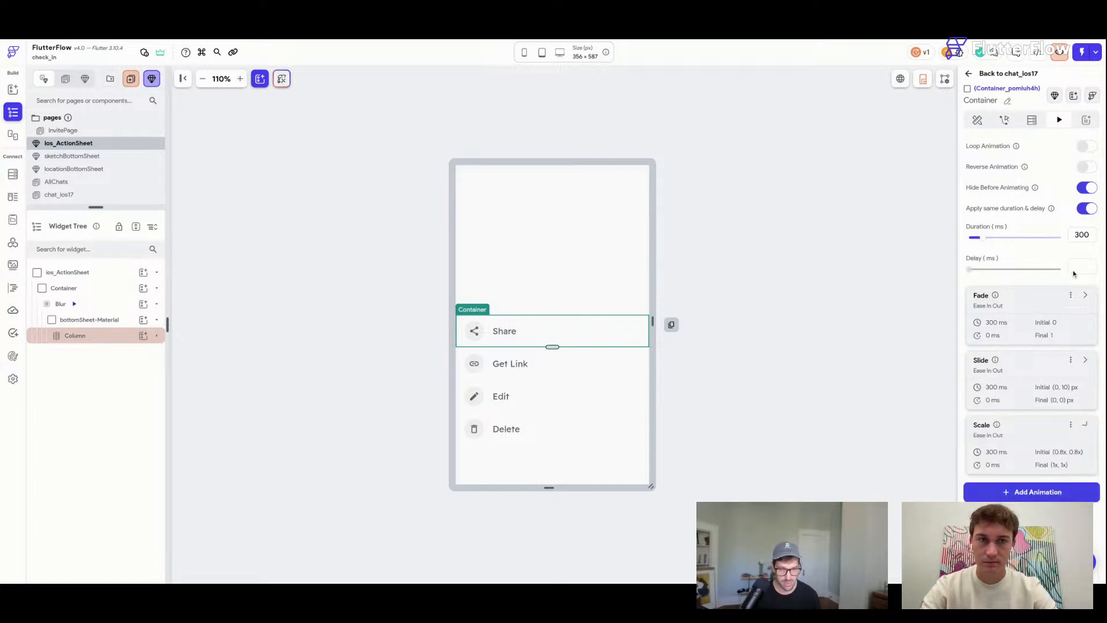
# Preview the animations and set the Share row's shared delay to 300 ms.
pyautogui.click(1066, 177)
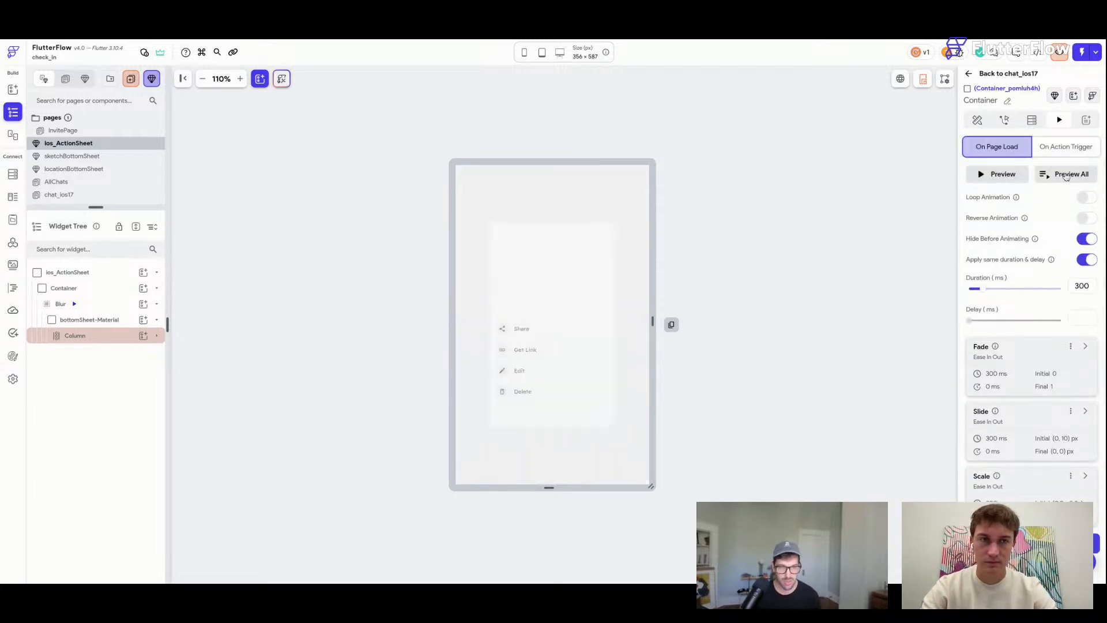
pyautogui.click(1066, 177)
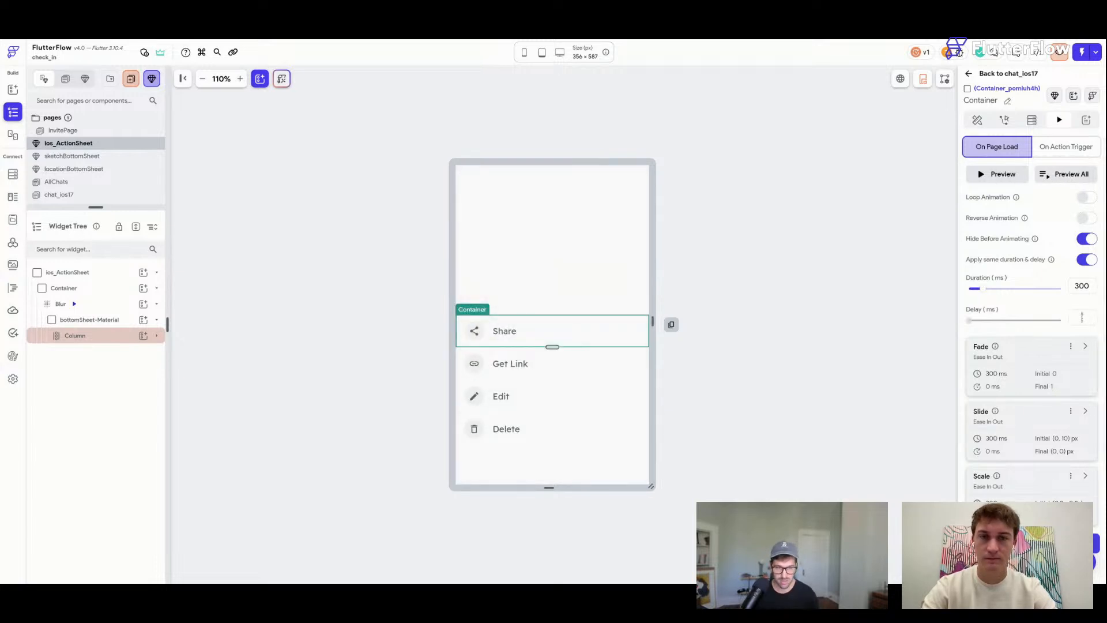
pyautogui.click(1081, 317)
pyautogui.write('200')
pyautogui.click(1066, 173)
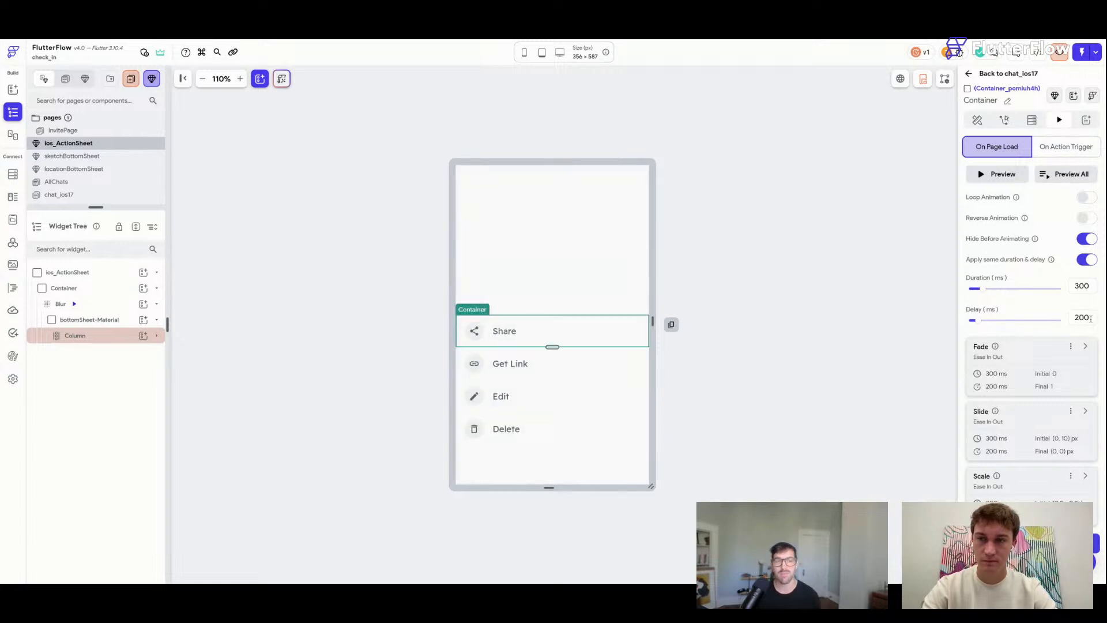
pyautogui.moveTo(1079, 319); pyautogui.dragTo(1068, 320)
pyautogui.write('3')
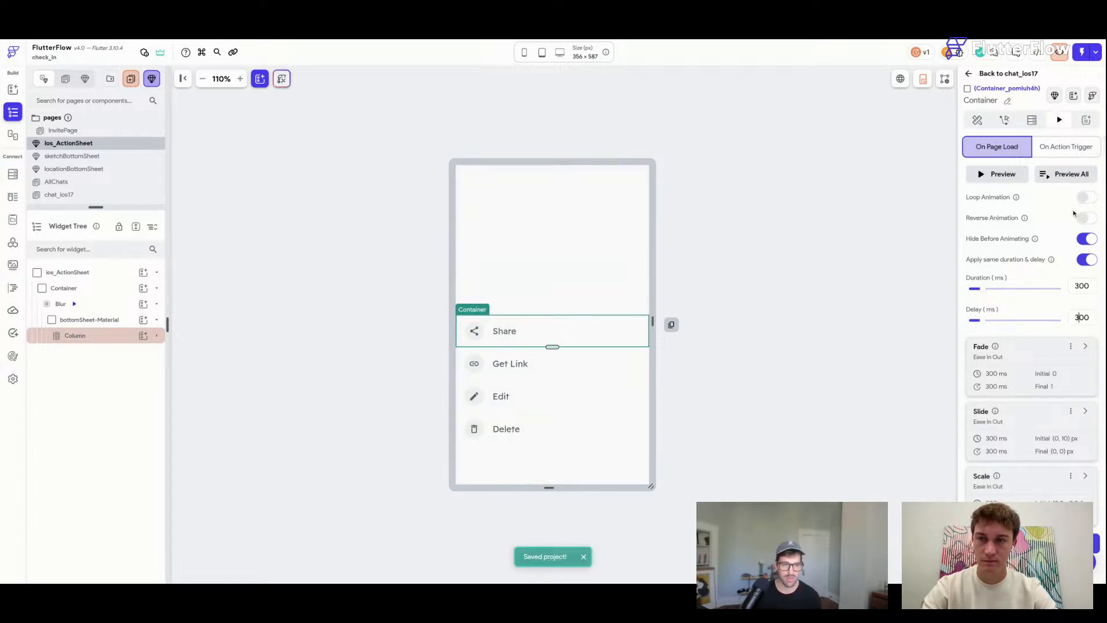
# Copy all of the Share row's animations and select the Get Link row's container.
pyautogui.click(1071, 346)
pyautogui.click(1018, 384)
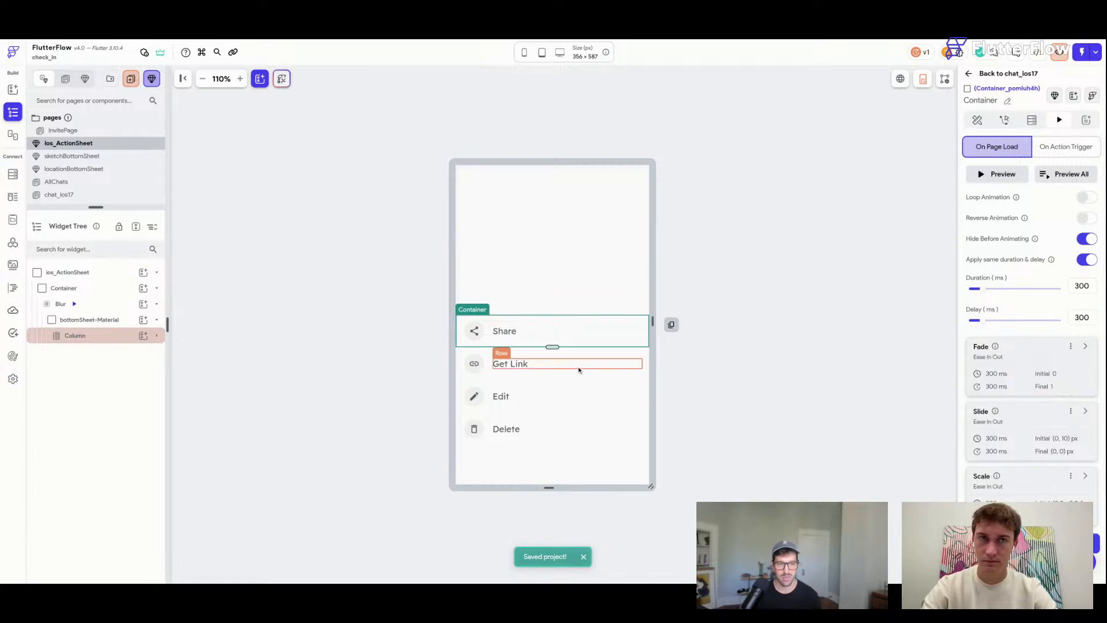
pyautogui.click(648, 362)
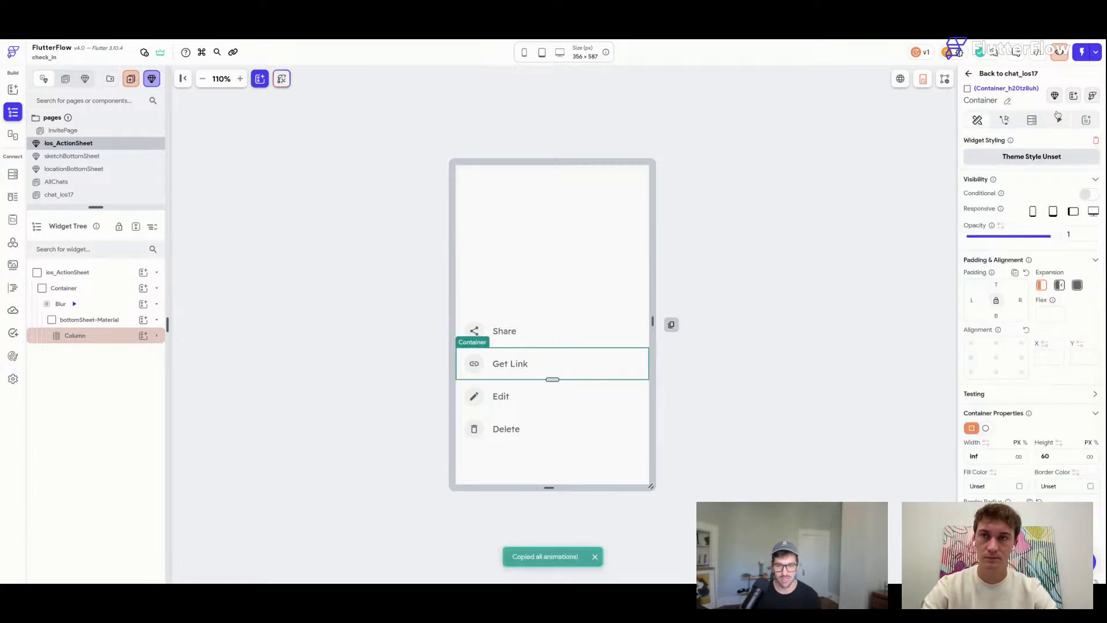
# Paste the animations onto the Get Link and Edit rows, each with shared duration/delay and hidden before animating.
pyautogui.click(1059, 120)
pyautogui.click(1032, 174)
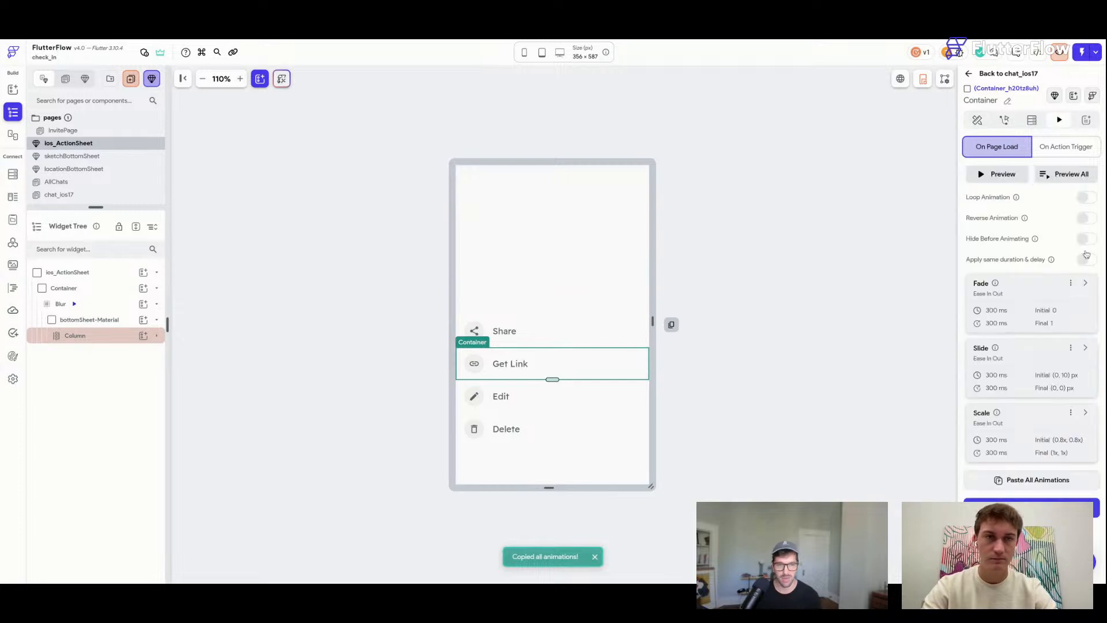
pyautogui.click(1087, 260)
pyautogui.click(1086, 239)
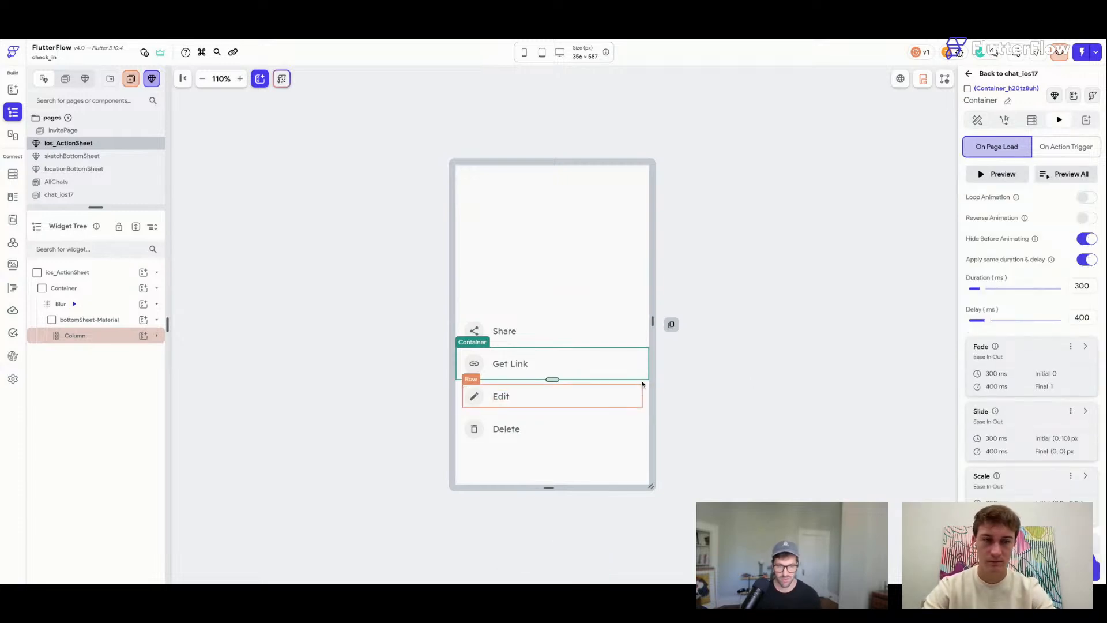
pyautogui.click(642, 383)
pyautogui.click(1059, 120)
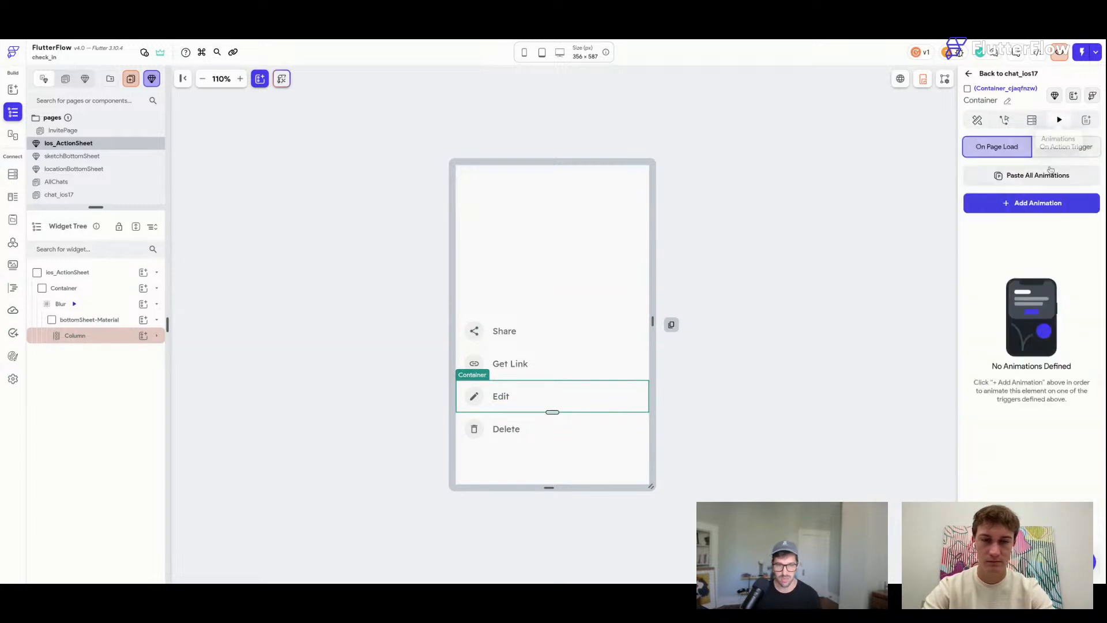
pyautogui.click(1033, 174)
pyautogui.click(1088, 260)
pyautogui.click(1086, 239)
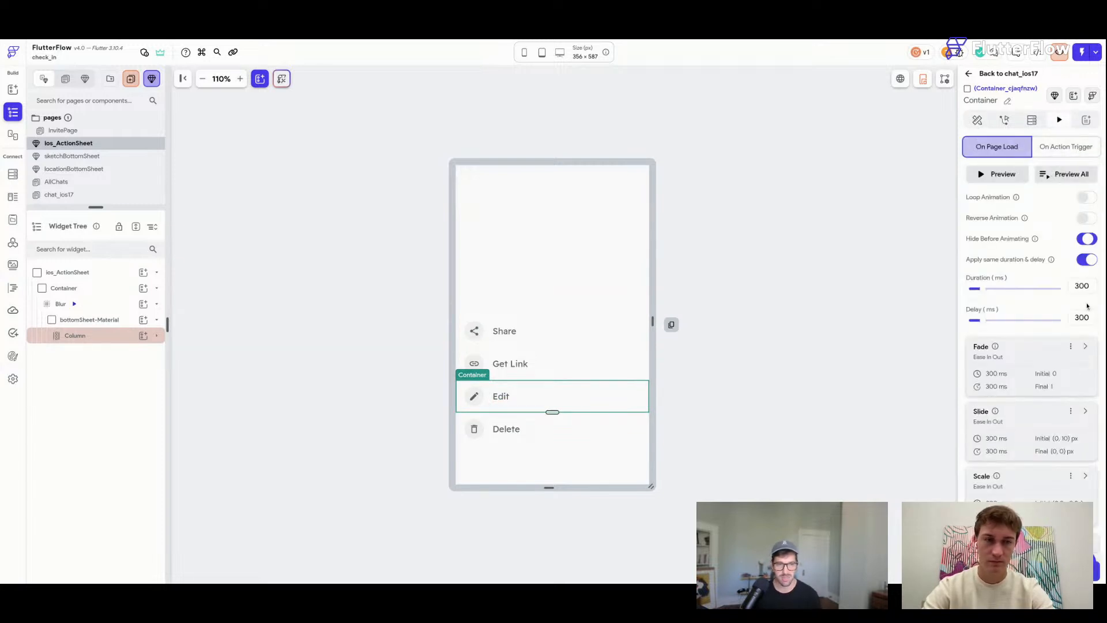
# Paste the animations onto the Delete row with shared duration/delay and hidden before animating.
pyautogui.click(641, 428)
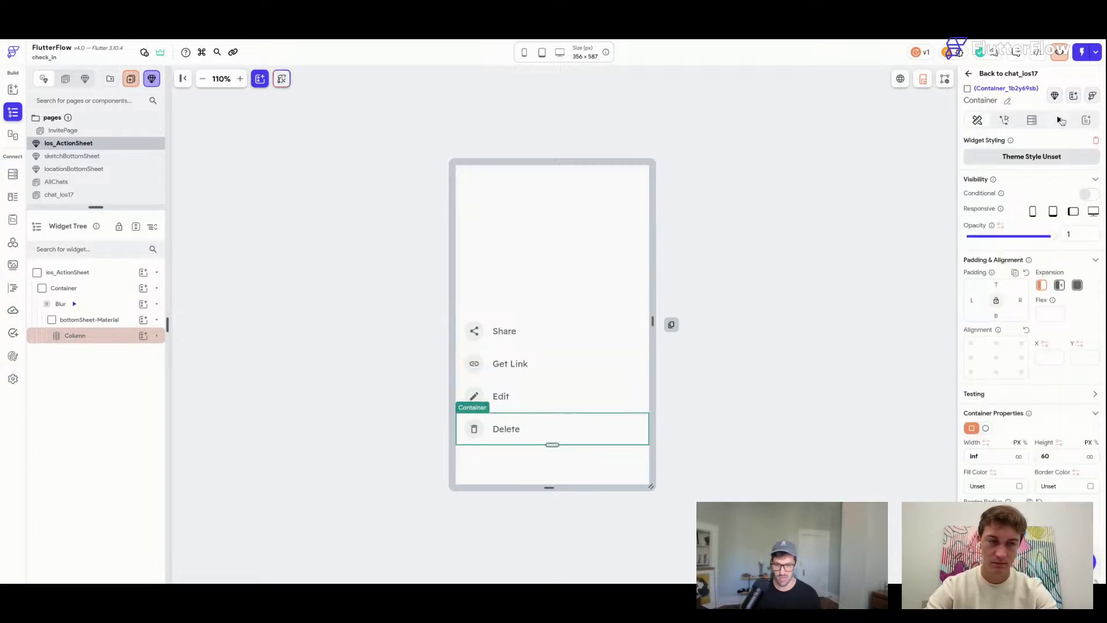
pyautogui.click(1061, 120)
pyautogui.click(1062, 178)
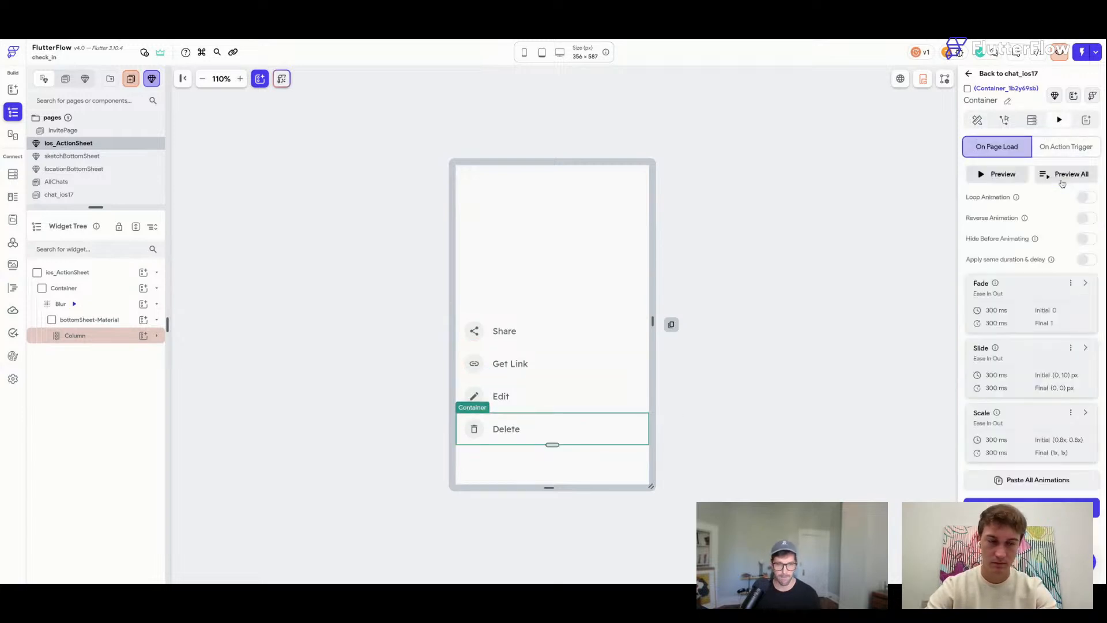
pyautogui.click(1086, 258)
pyautogui.click(1087, 238)
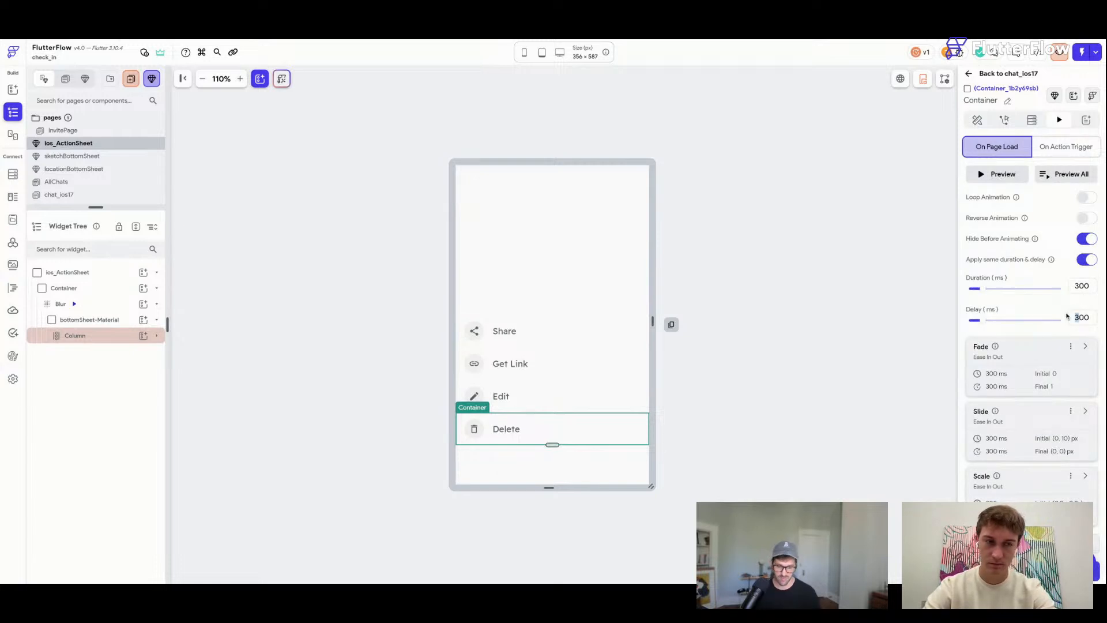
pyautogui.write('6')
# Preview the staggered row animations and save the project.
pyautogui.click(1076, 177)
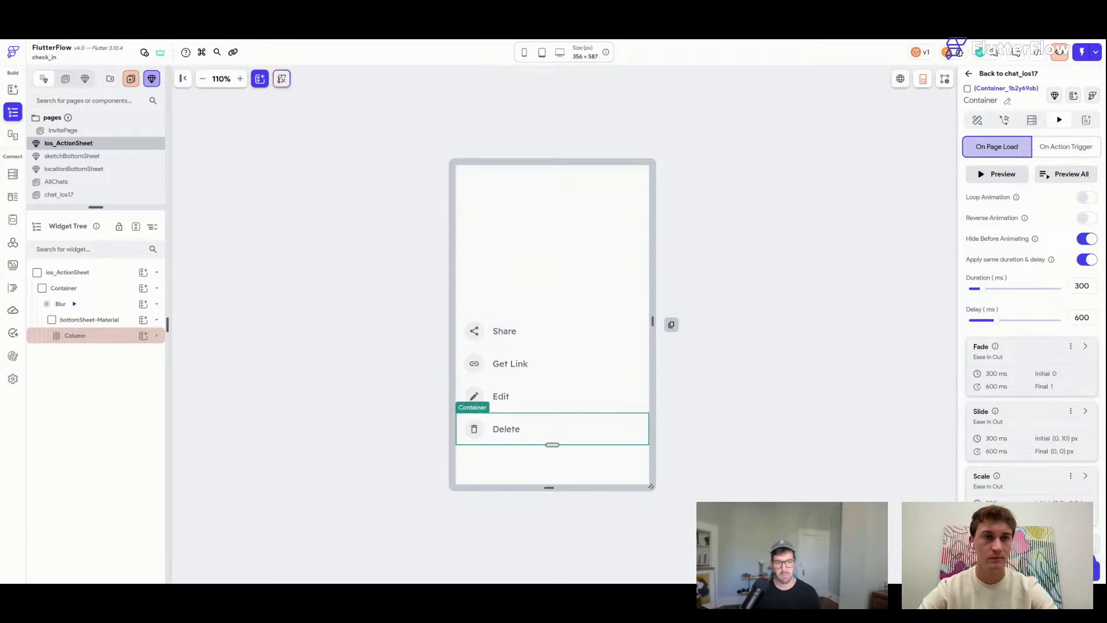
pyautogui.hotkey('ctrl', 's')
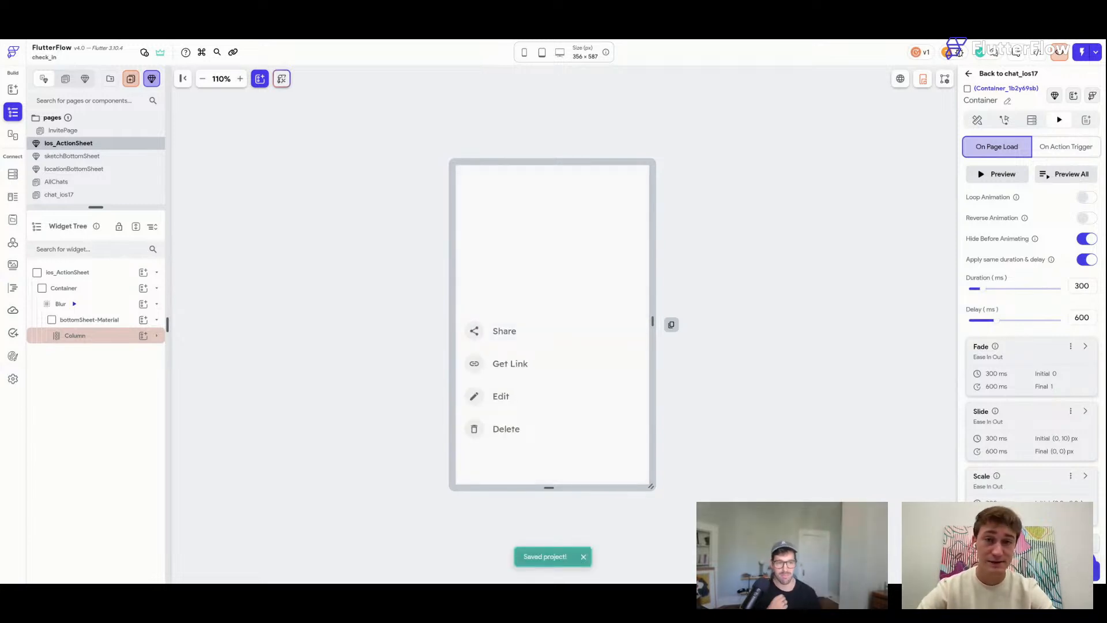
pyautogui.click(1065, 174)
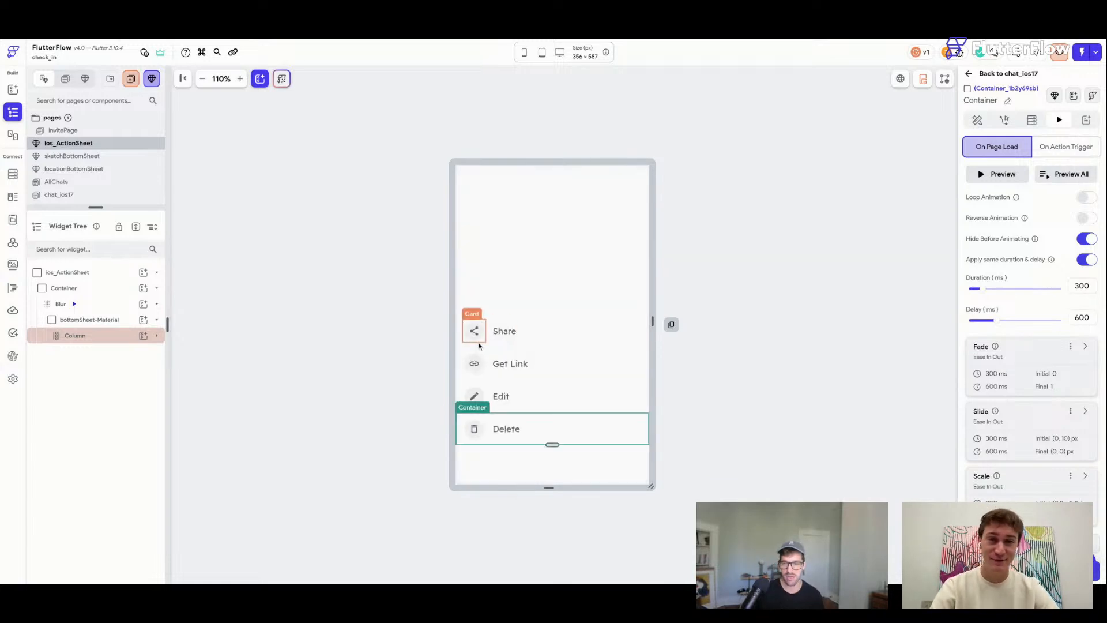
pyautogui.hotkey('ctrl', 's')
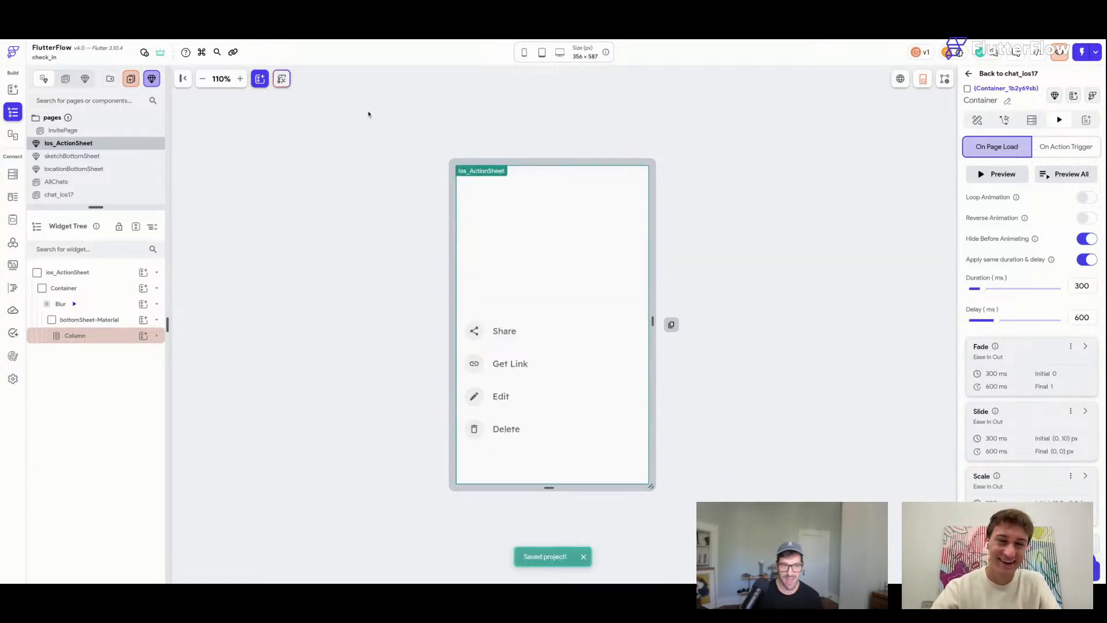
# Open the AllChats page under Chat in the pages list.
pyautogui.scroll(-1, 111, 160)
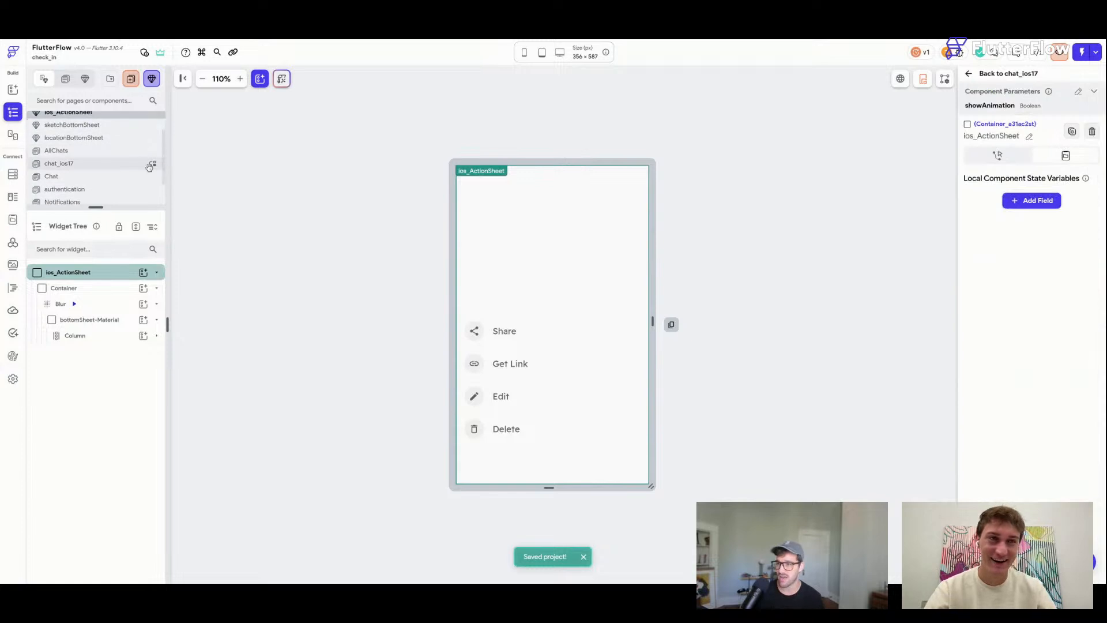
pyautogui.click(92, 169)
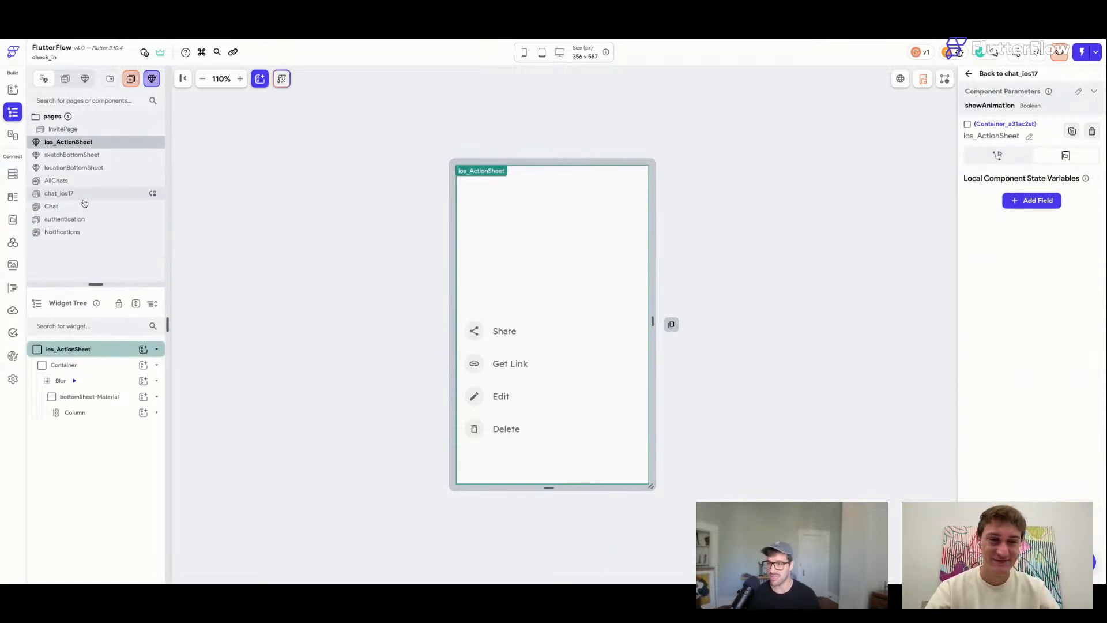
pyautogui.click(86, 182)
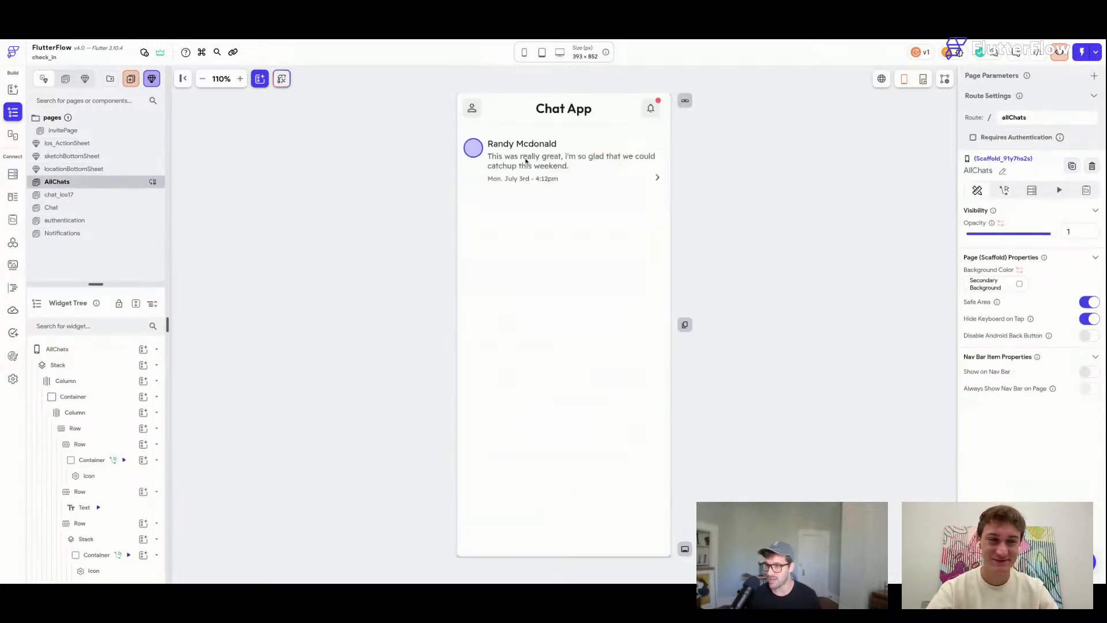
# Add a Navigate To chat_ios17 tap action on the conversation row, save, and open chat_ios17.
pyautogui.click(463, 183)
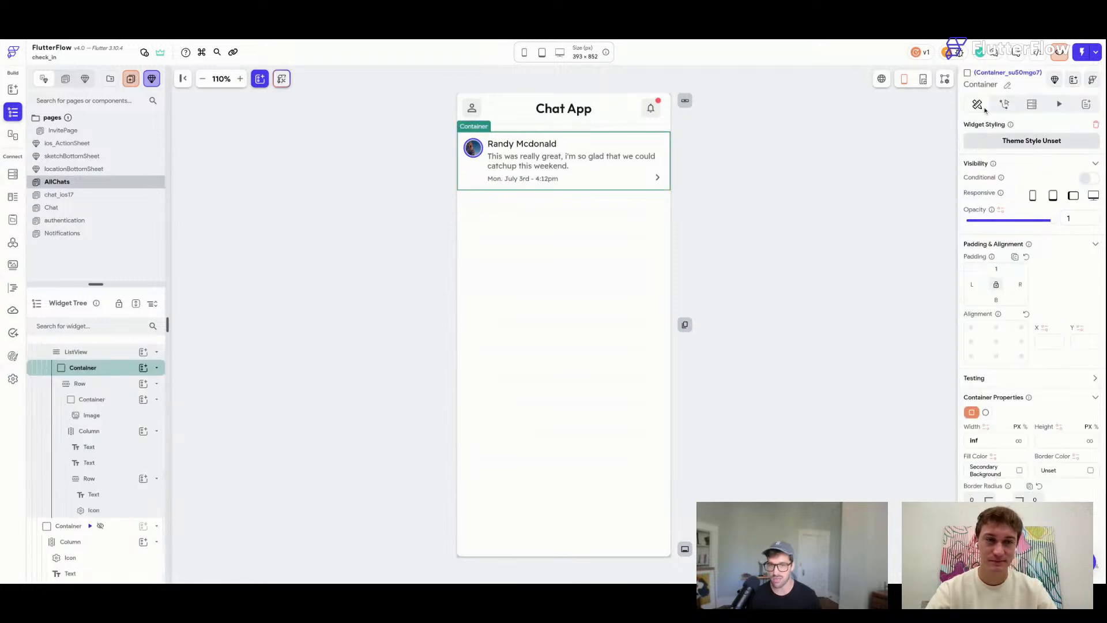
pyautogui.click(1006, 105)
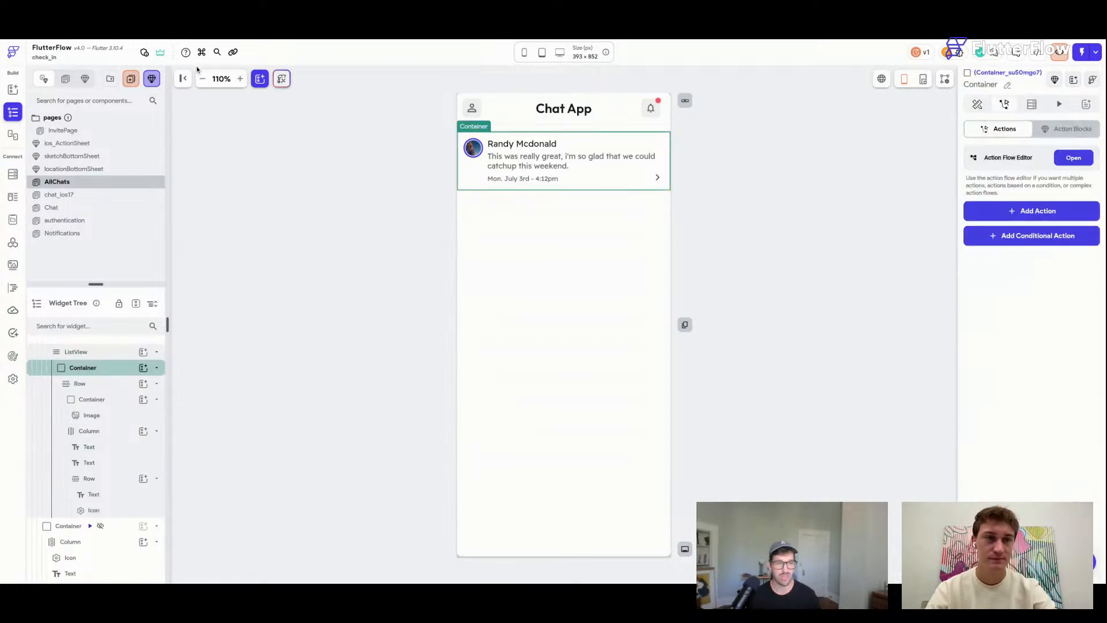
pyautogui.click(239, 79)
pyautogui.click(239, 80)
pyautogui.click(1034, 212)
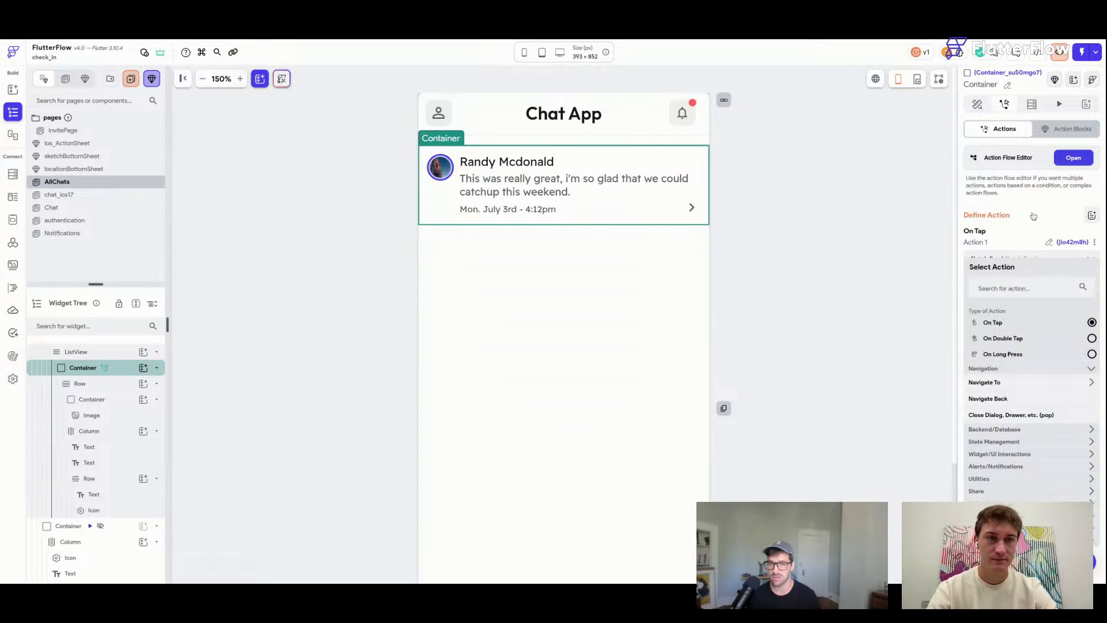
pyautogui.write('chat')
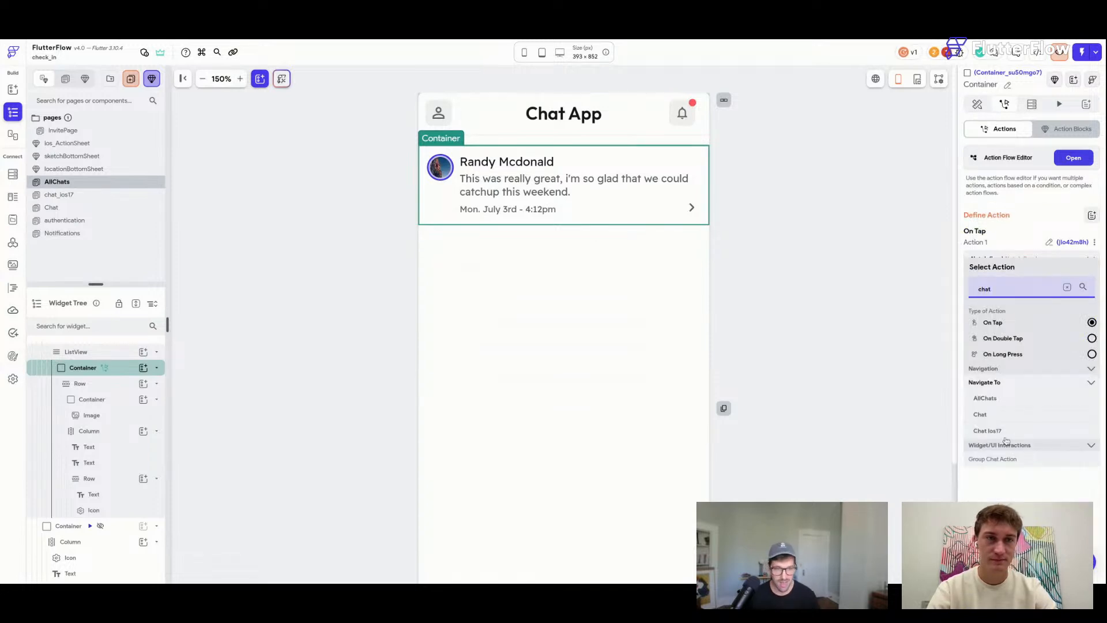
pyautogui.click(987, 431)
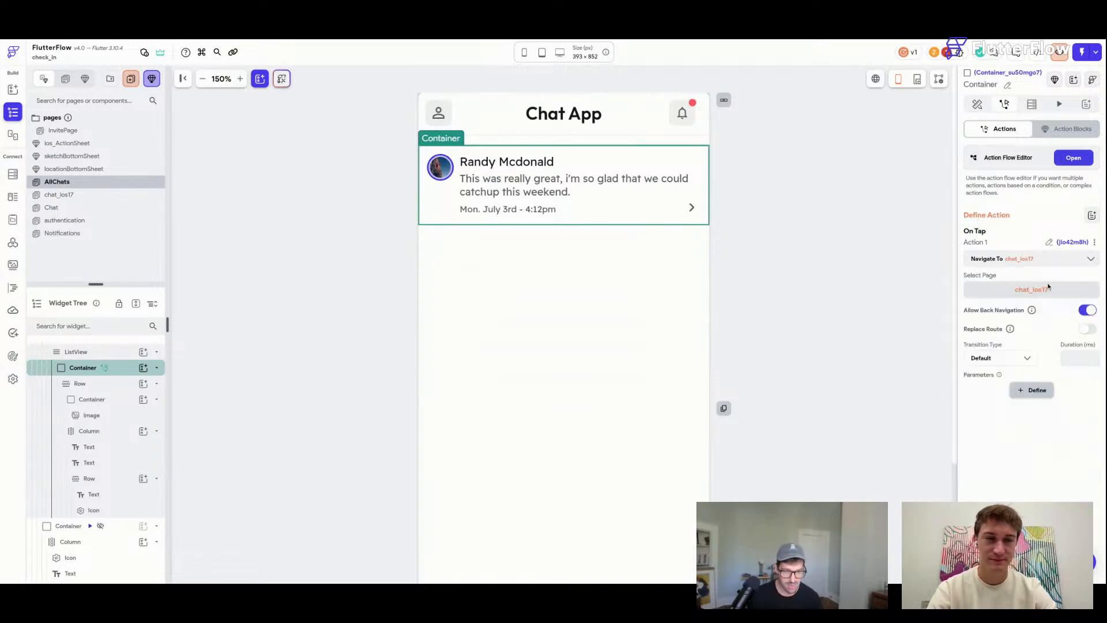
pyautogui.hotkey('ctrl', 's')
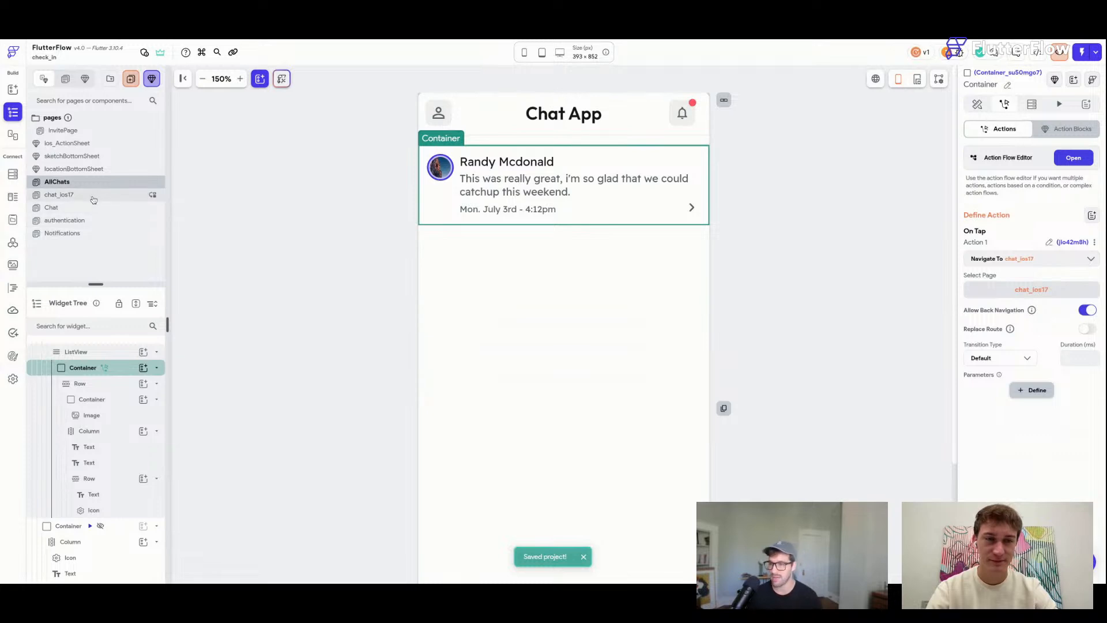
pyautogui.click(93, 199)
pyautogui.scroll(-5, 787, 274)
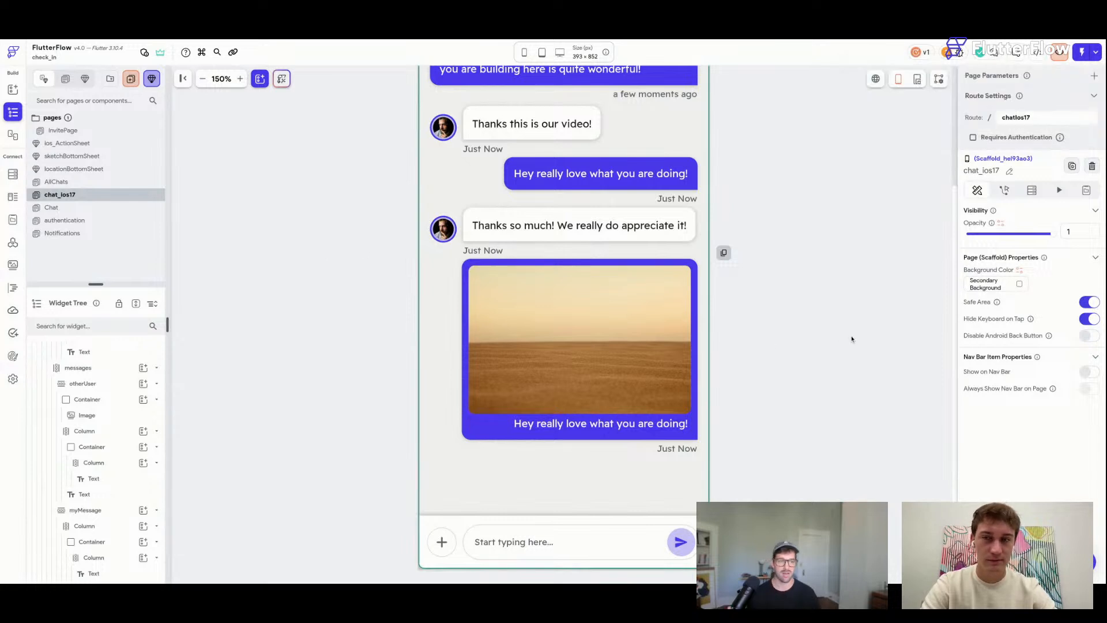
# Add a Custom Dialog tap action to the chat bar's plus button.
pyautogui.click(447, 544)
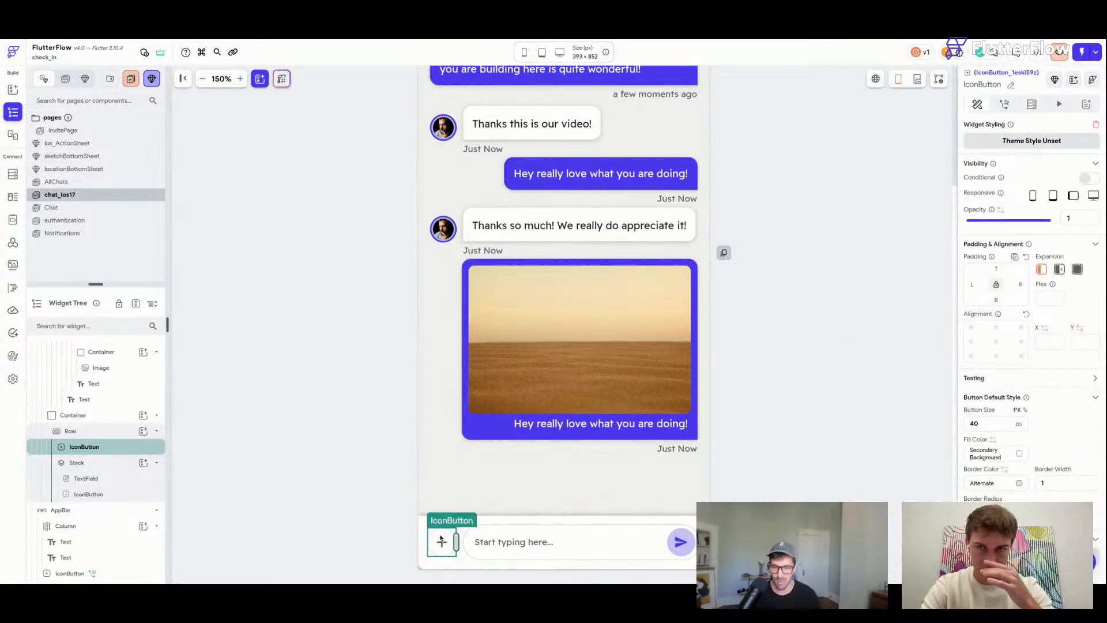
pyautogui.click(1005, 105)
pyautogui.click(1032, 211)
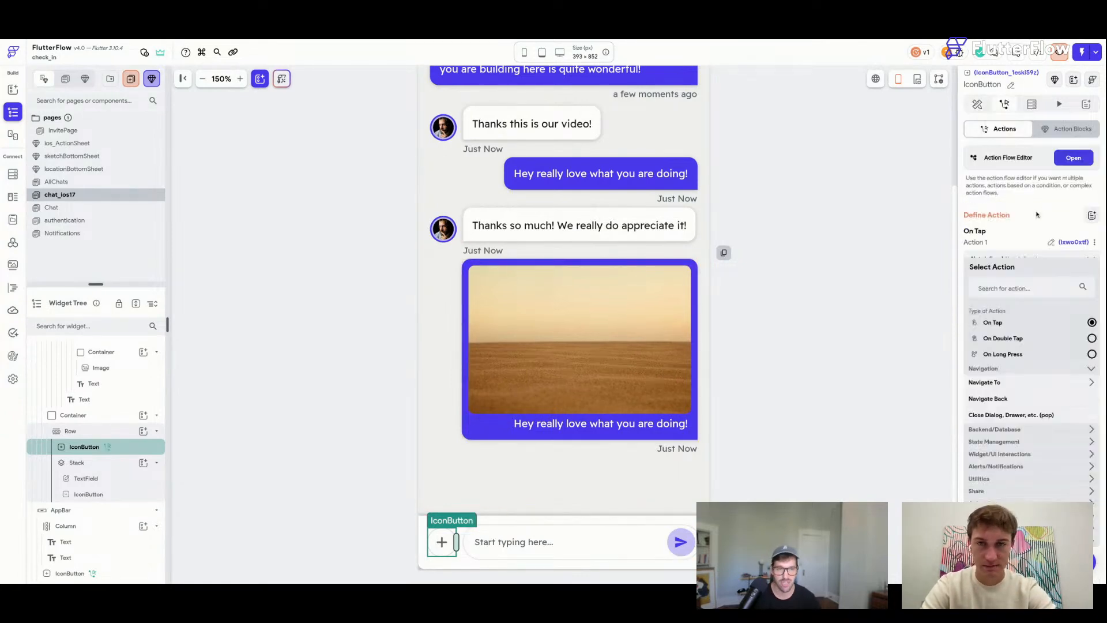
pyautogui.click(1024, 286)
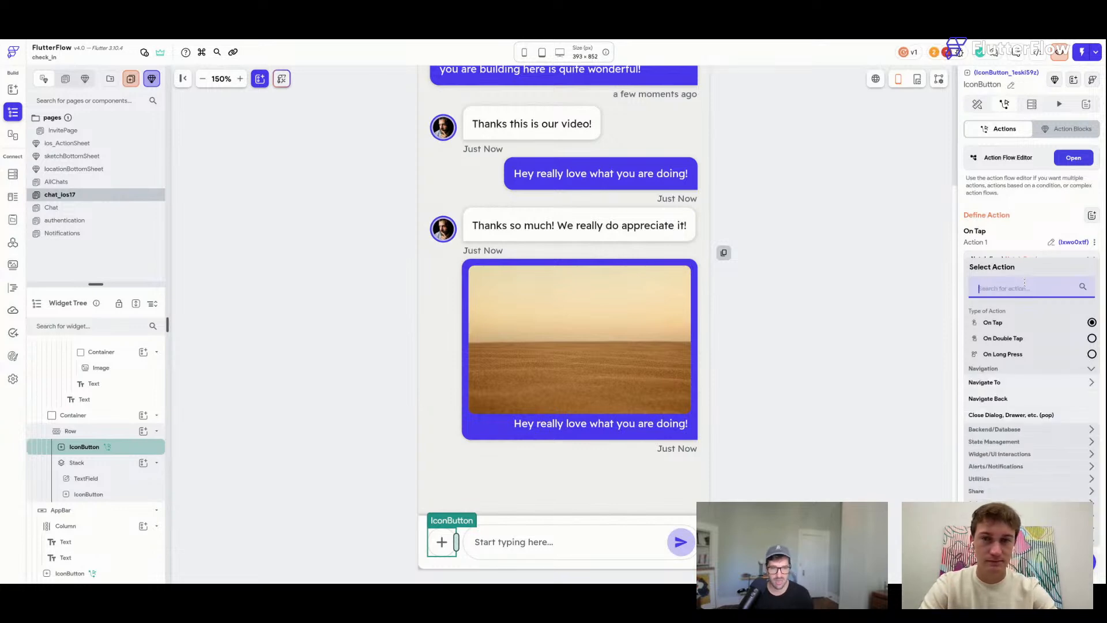
pyautogui.write('custom')
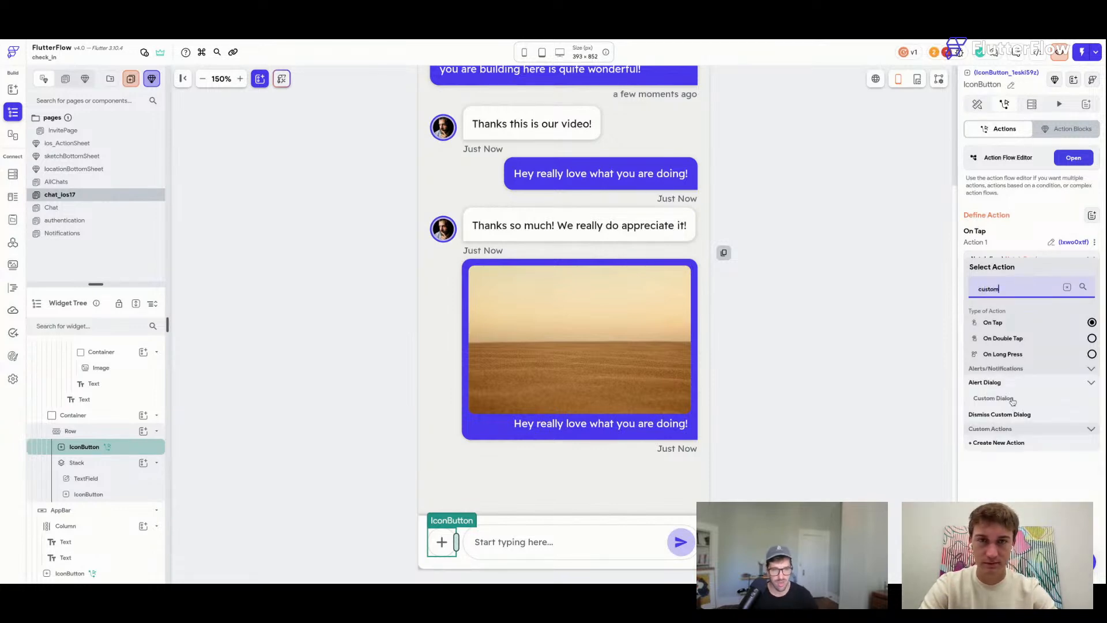
pyautogui.click(1012, 400)
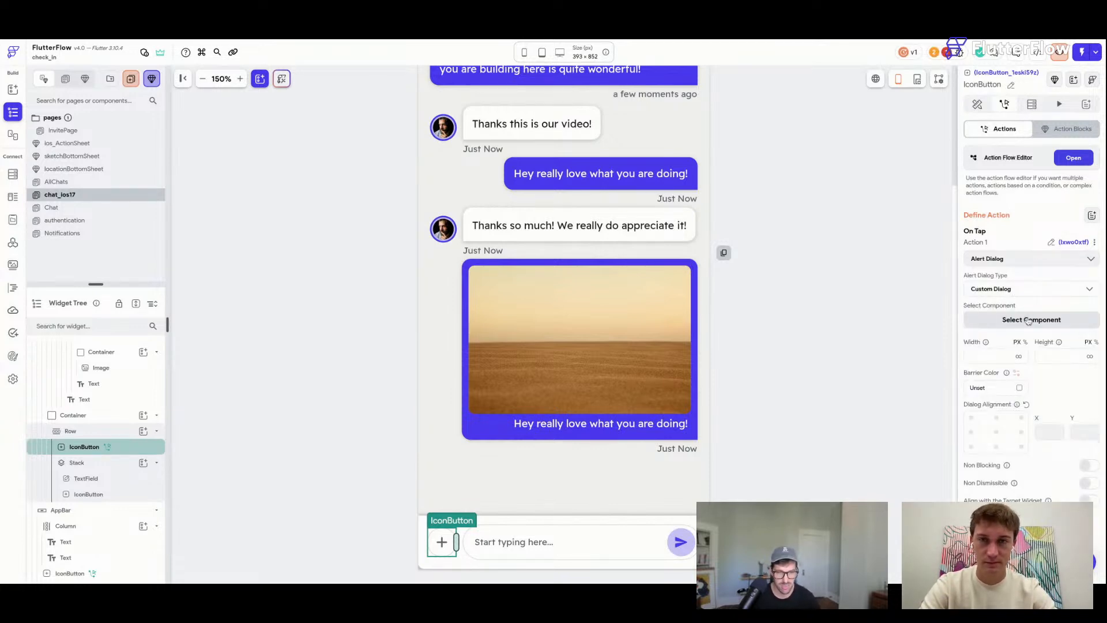
# Set the dialog to show ios_ActionSheet with showAnimation True, then save.
pyautogui.click(1028, 320)
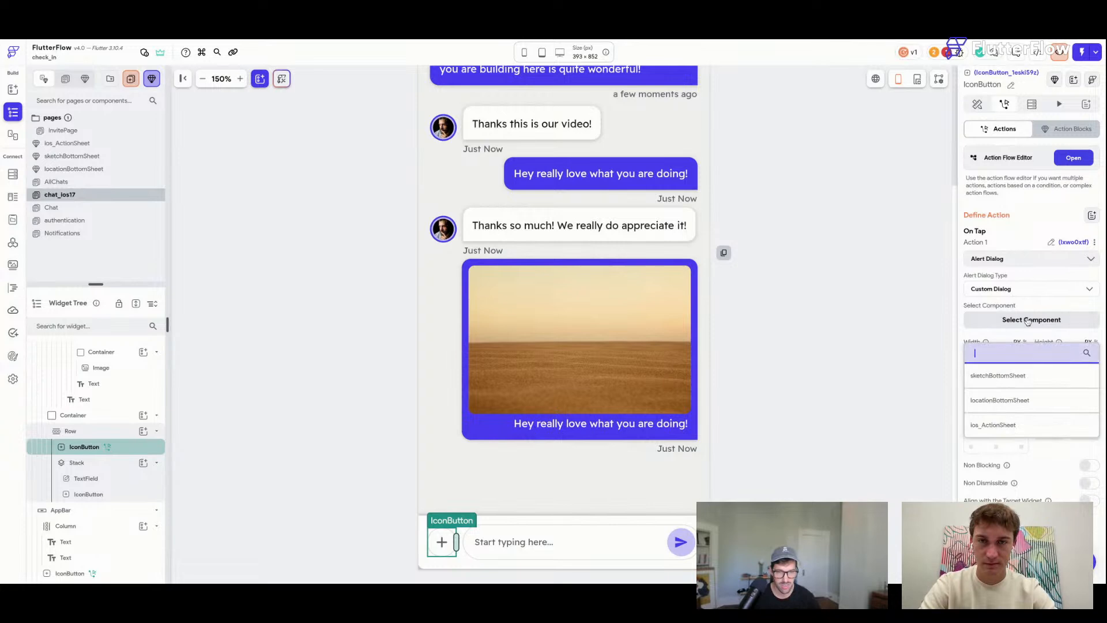
pyautogui.click(1008, 427)
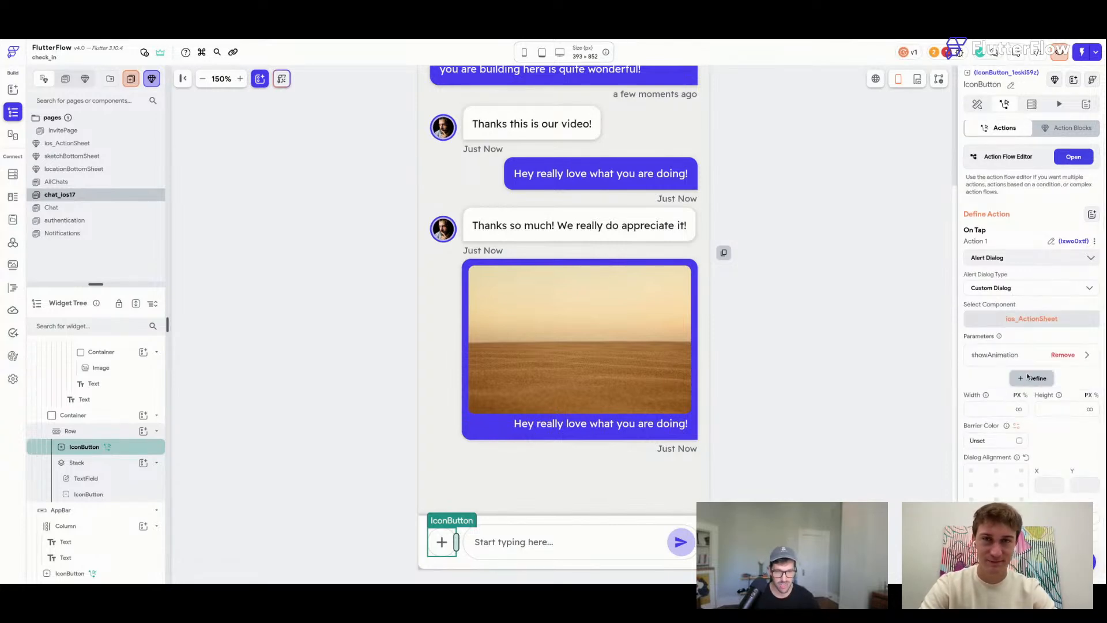
pyautogui.click(1008, 353)
pyautogui.scroll(-2, 1003, 341)
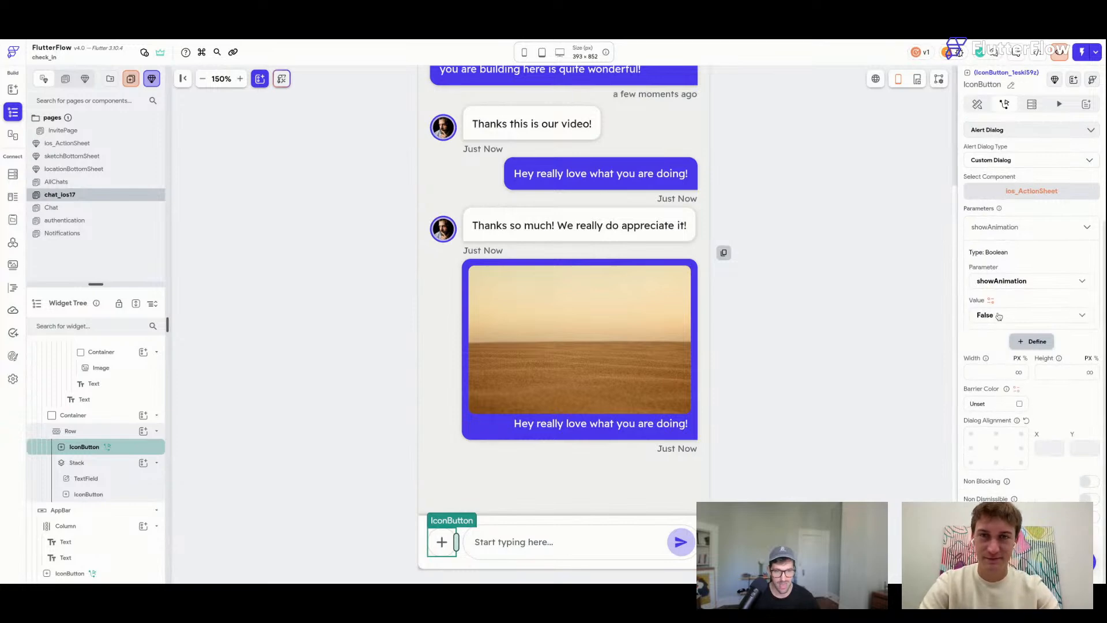
pyautogui.click(1003, 315)
pyautogui.click(998, 291)
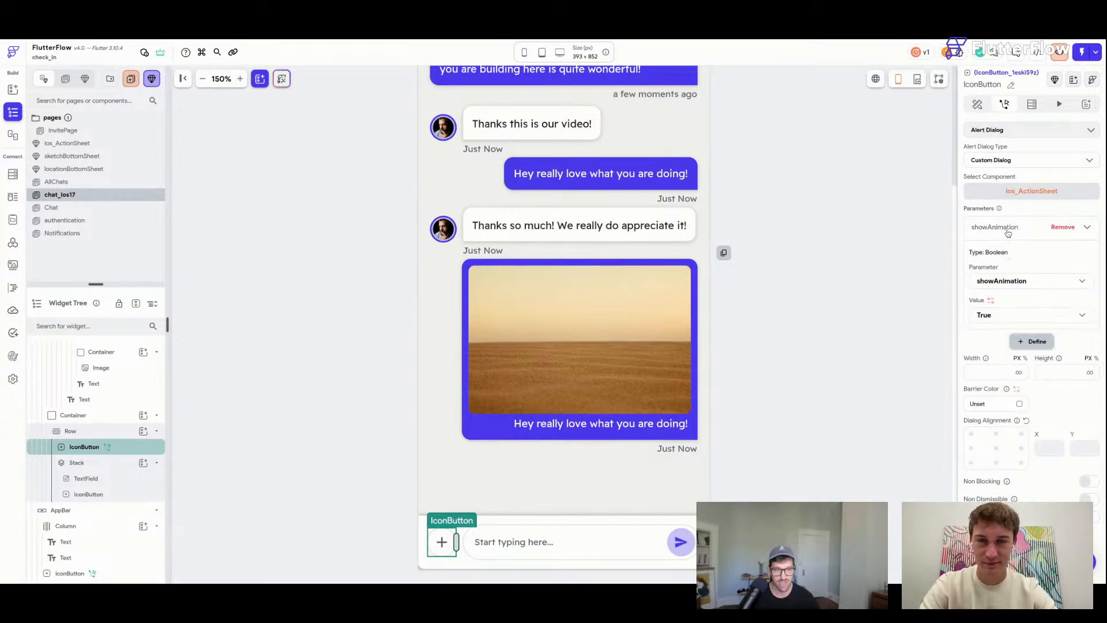
pyautogui.click(1008, 233)
pyautogui.press('super+s')
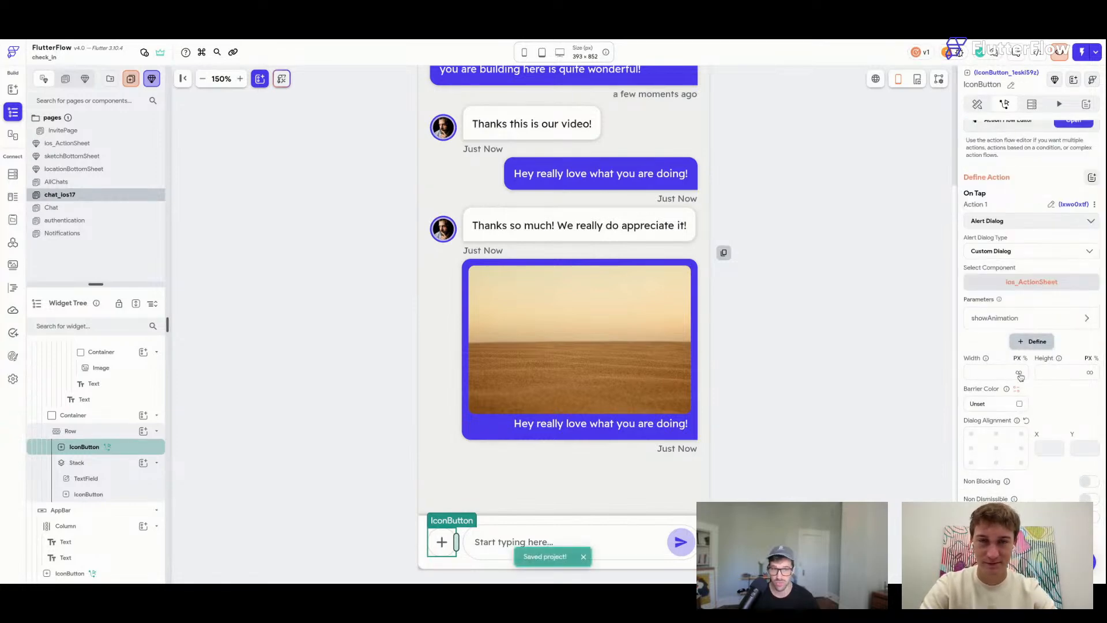
# Make the dialog infinite width, with a fully transparent barrier, and non-blocking.
pyautogui.click(1019, 373)
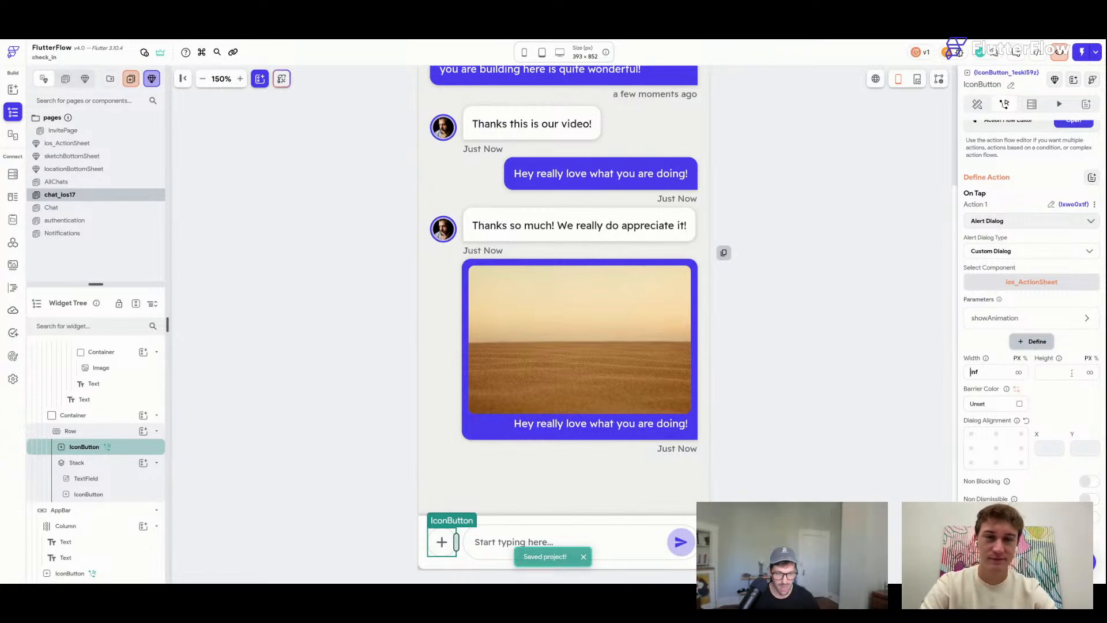
pyautogui.click(1019, 404)
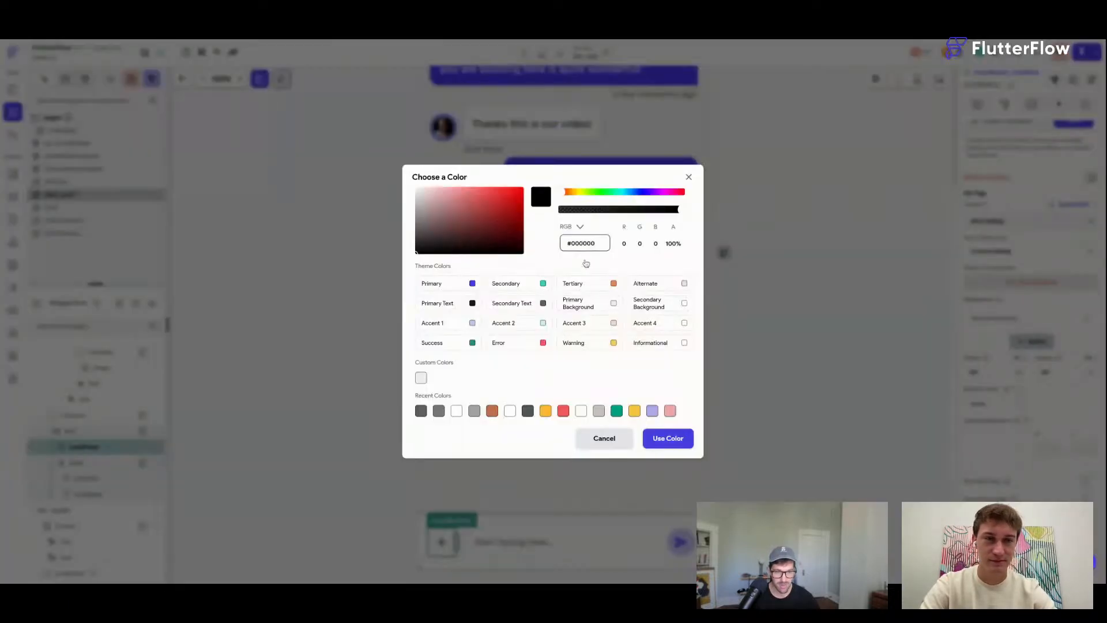
pyautogui.moveTo(585, 212); pyautogui.dragTo(560, 211)
pyautogui.click(673, 439)
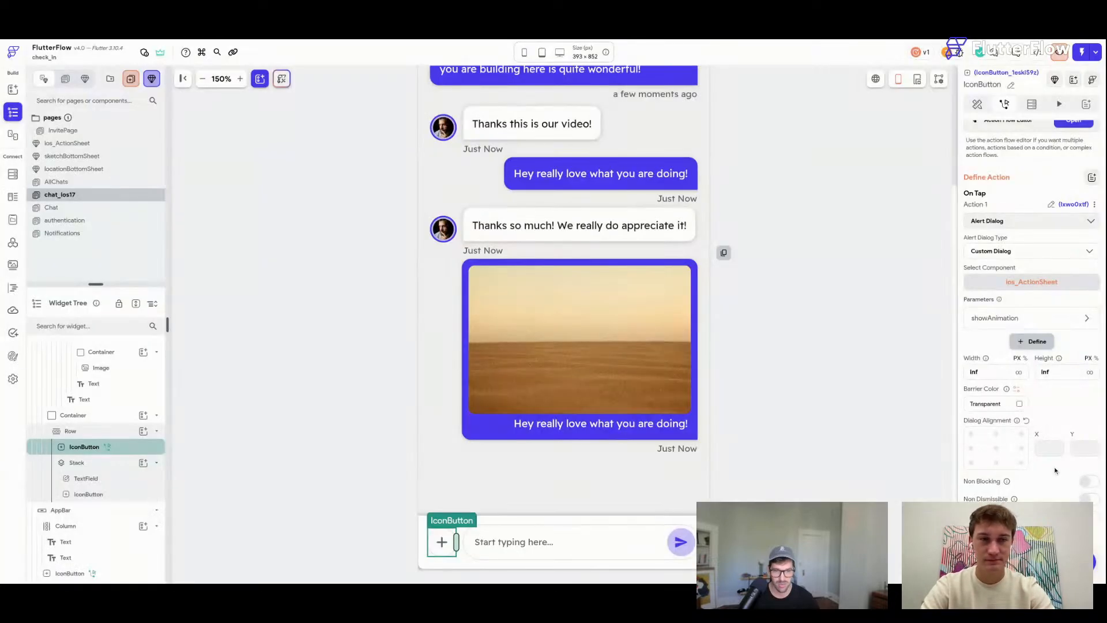
pyautogui.click(1089, 482)
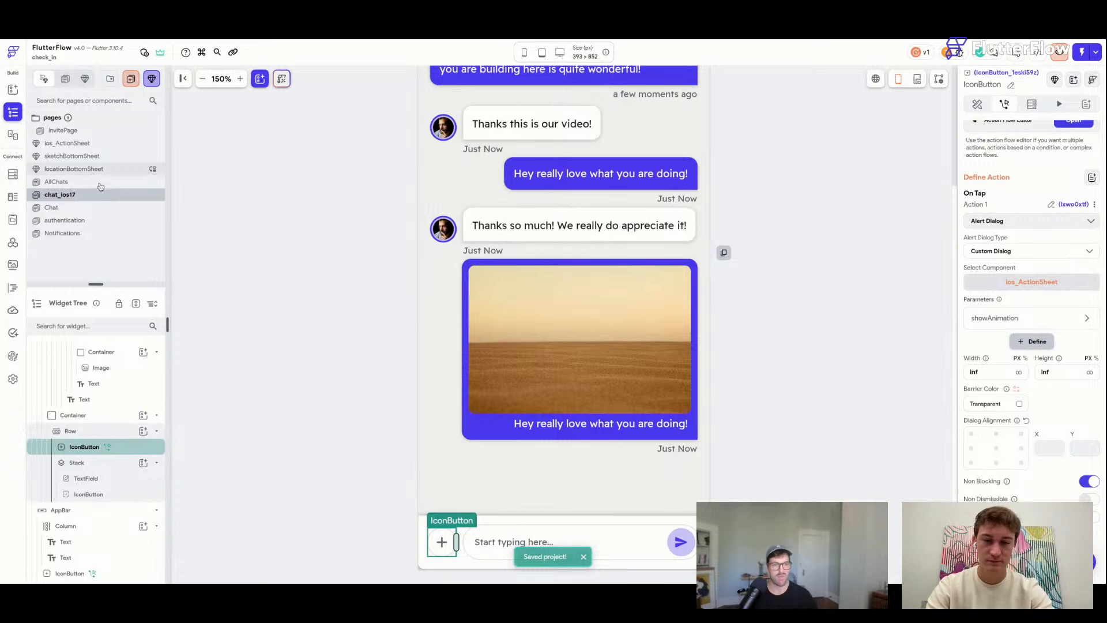
pyautogui.click(118, 143)
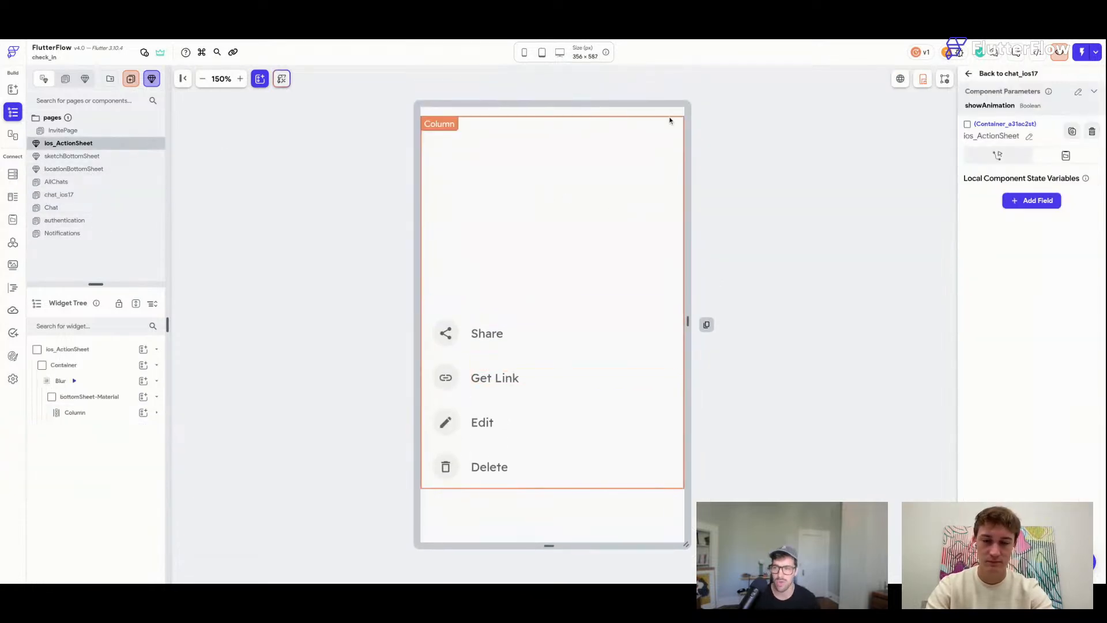
# Add a Dismiss Dialog tap action to the bottomSheet-Material container and save.
pyautogui.click(668, 118)
pyautogui.press('super+s')
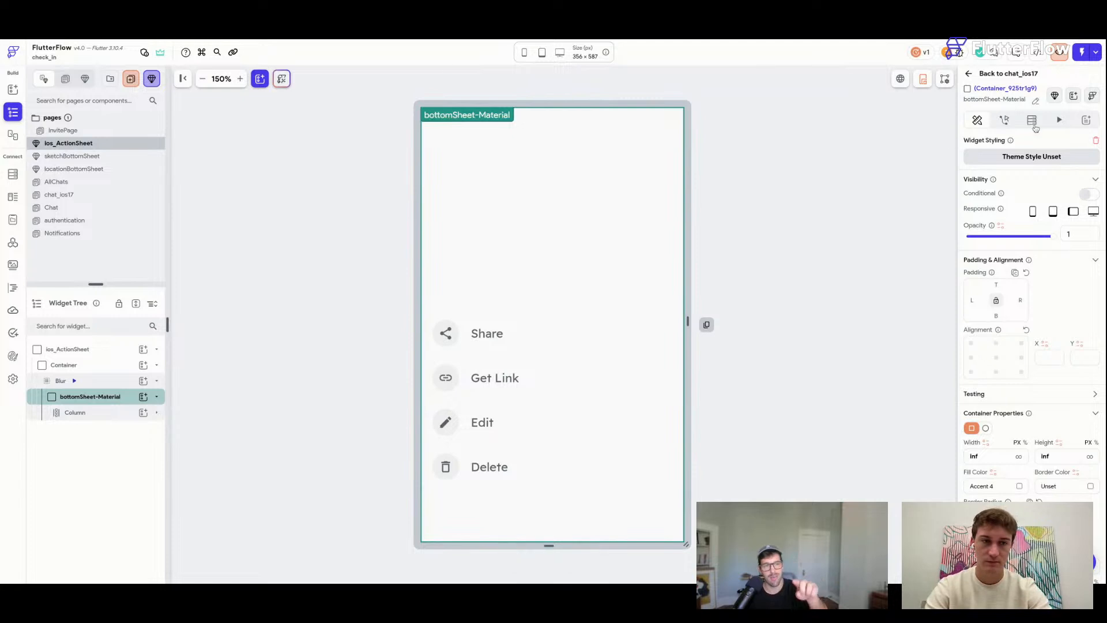
pyautogui.scroll(-3, 1033, 320)
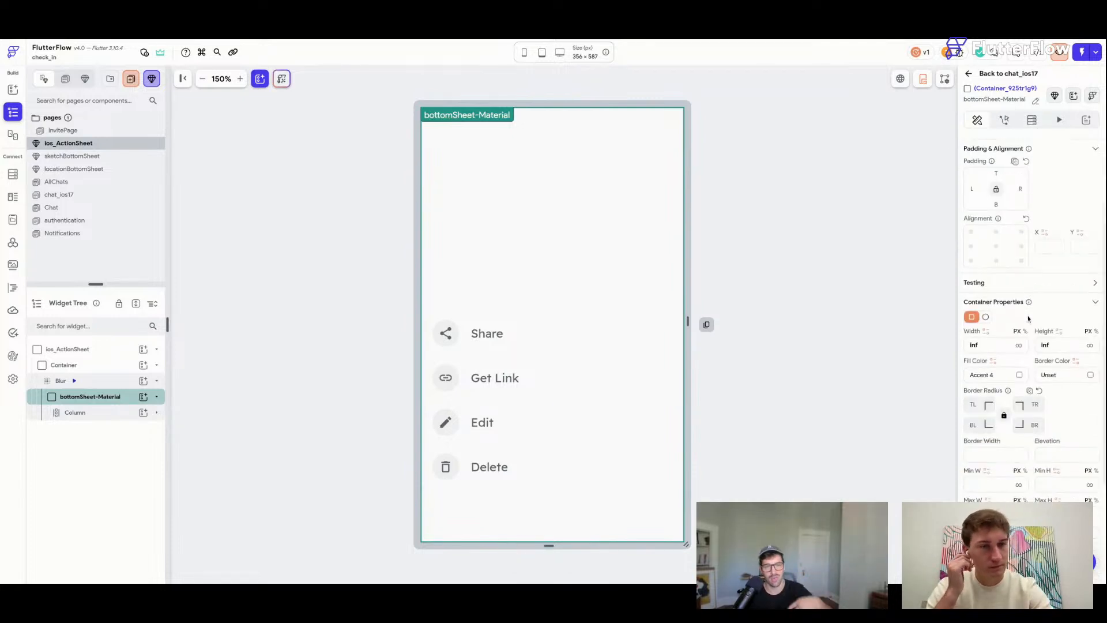
pyautogui.click(1004, 120)
pyautogui.click(1036, 228)
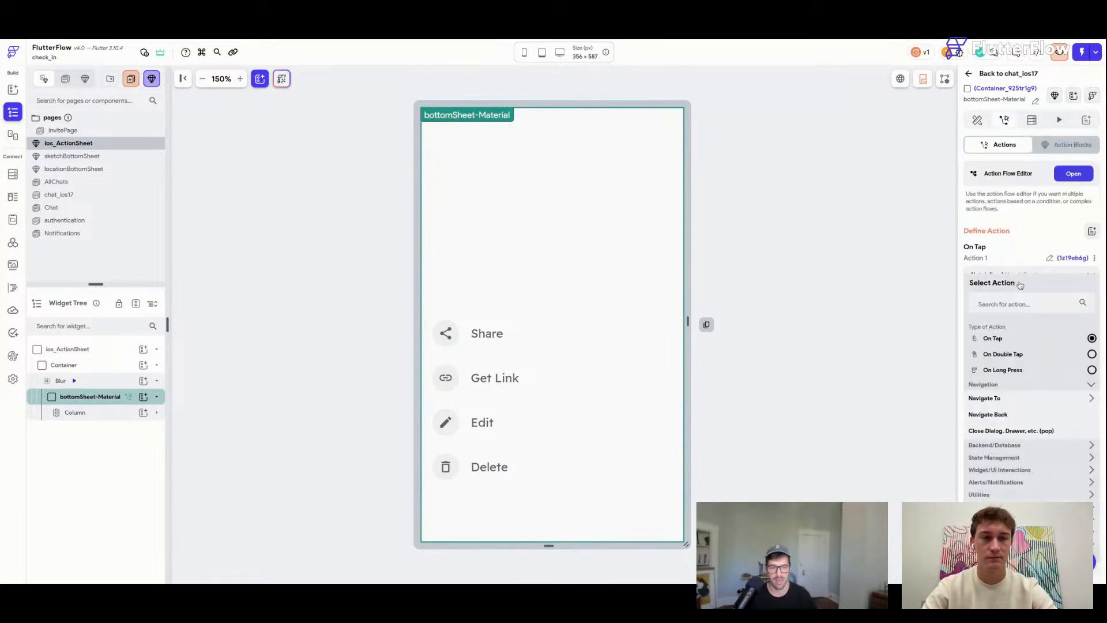
pyautogui.click(1007, 303)
pyautogui.write('dismiss')
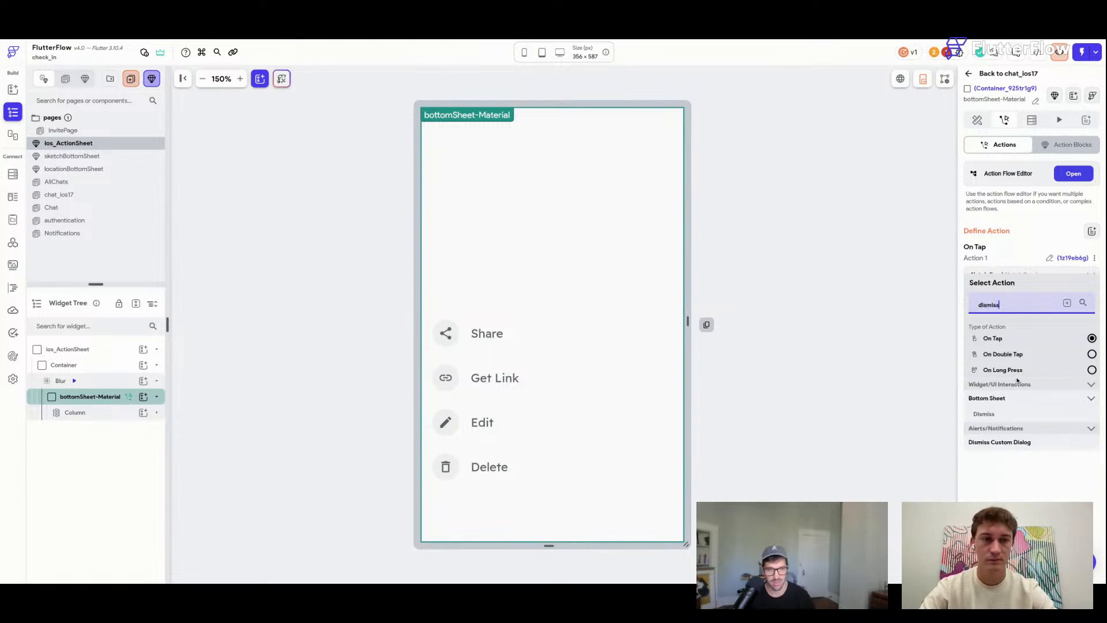
pyautogui.click(1004, 443)
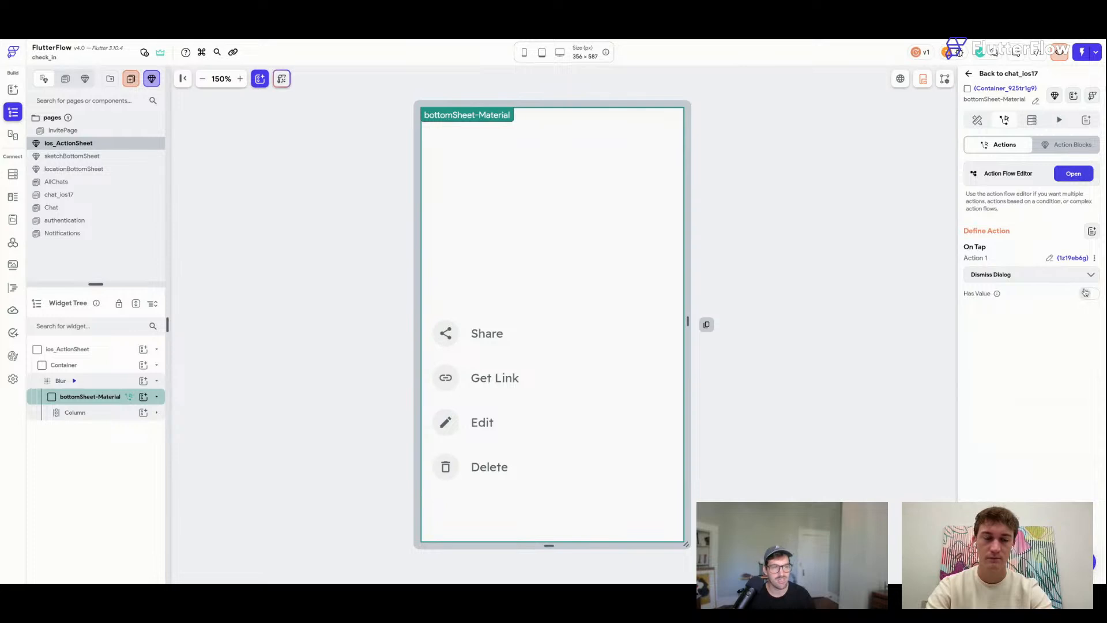
pyautogui.hotkey('ctrl', 's')
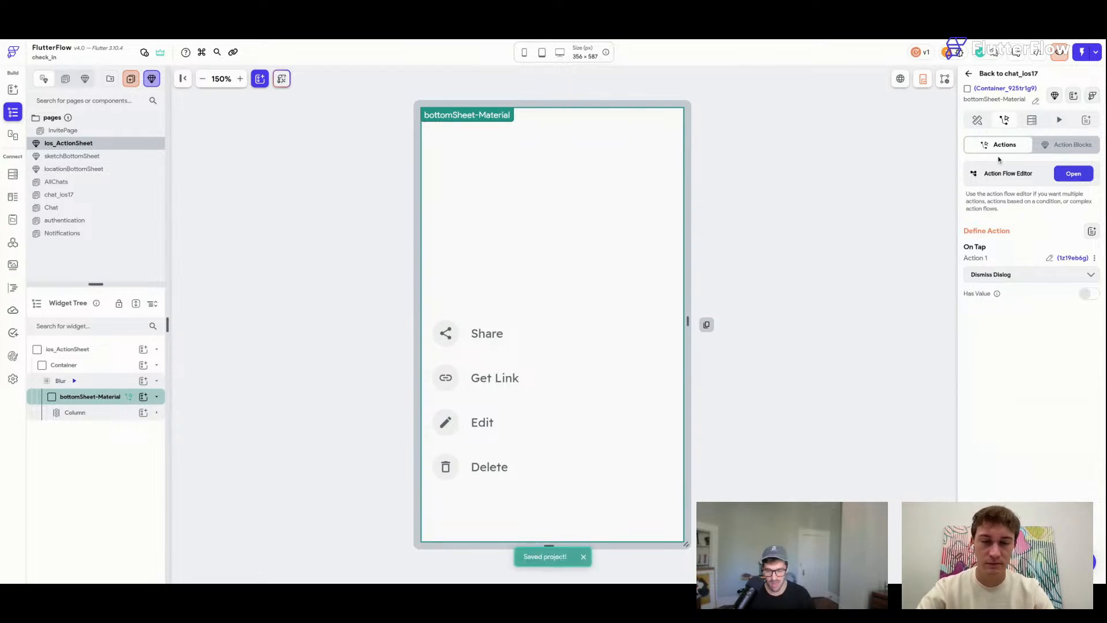
pyautogui.click(977, 120)
pyautogui.click(855, 218)
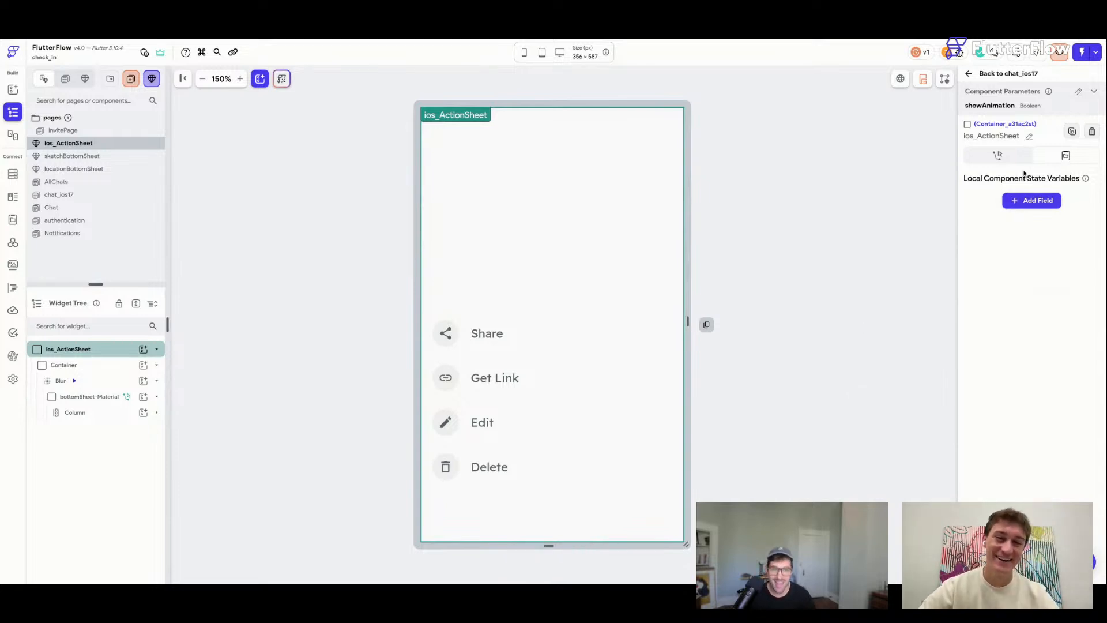
pyautogui.click(835, 219)
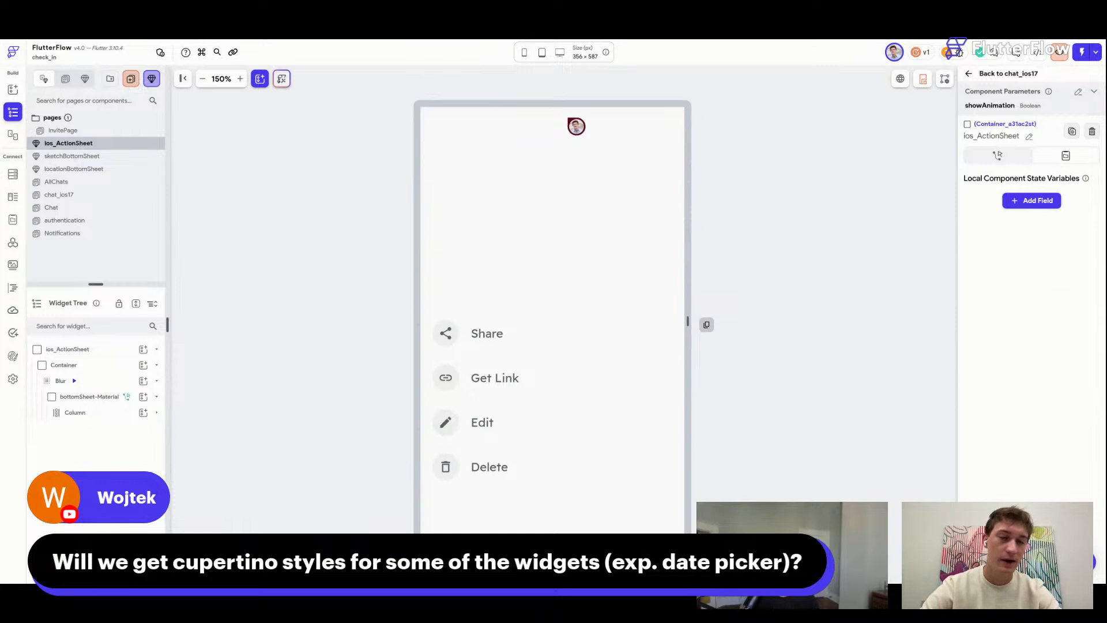
# Preview the Blur widget's animations.
pyautogui.click(778, 263)
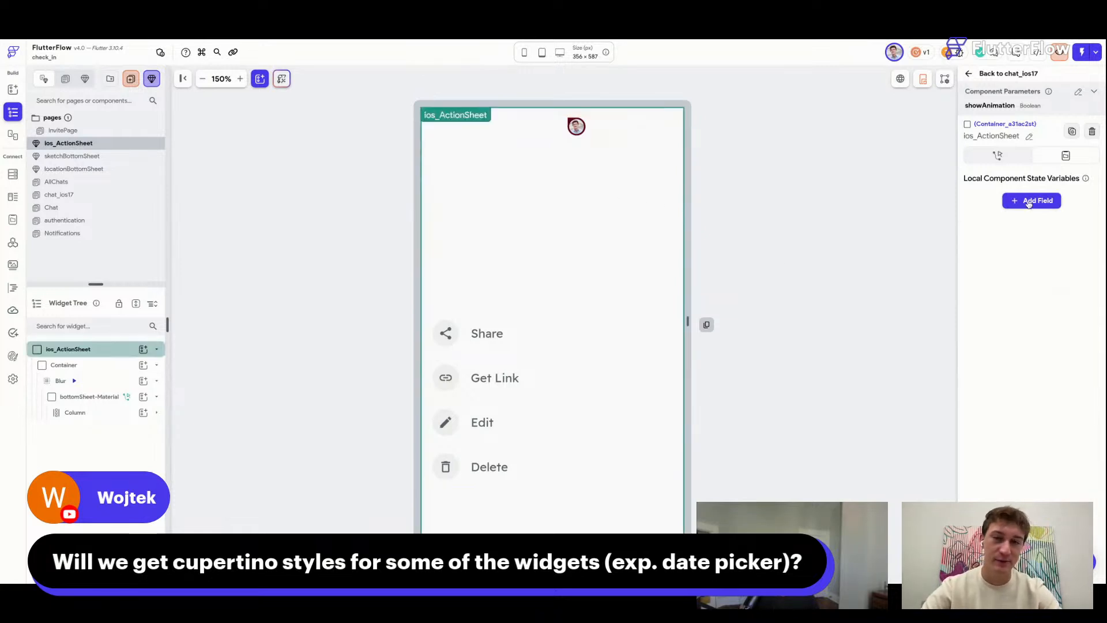
pyautogui.click(108, 384)
pyautogui.click(1059, 120)
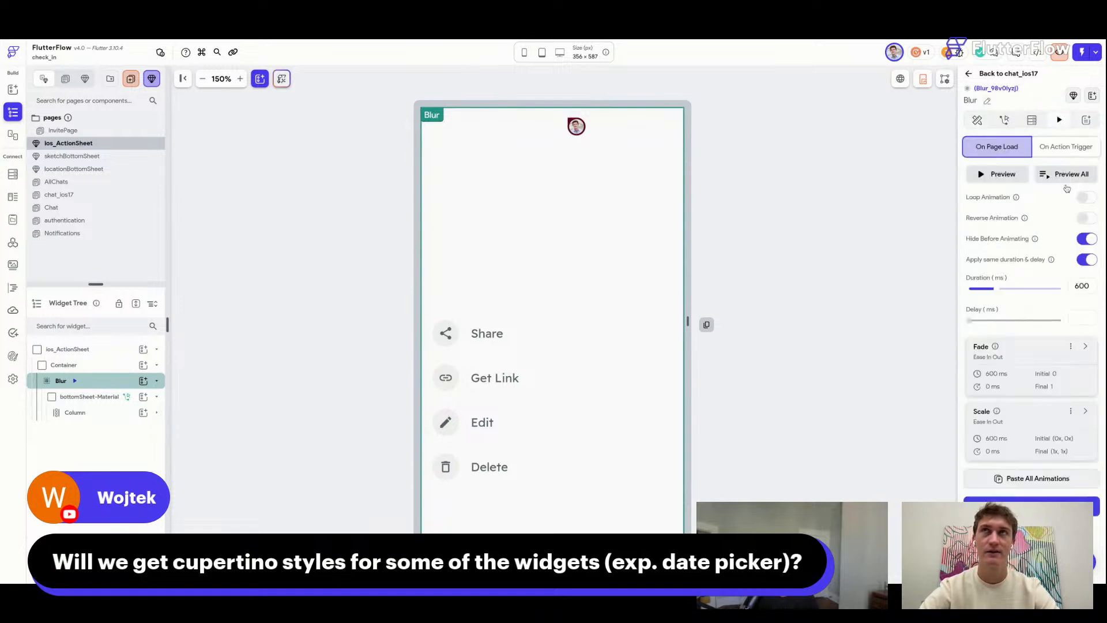
pyautogui.click(1075, 177)
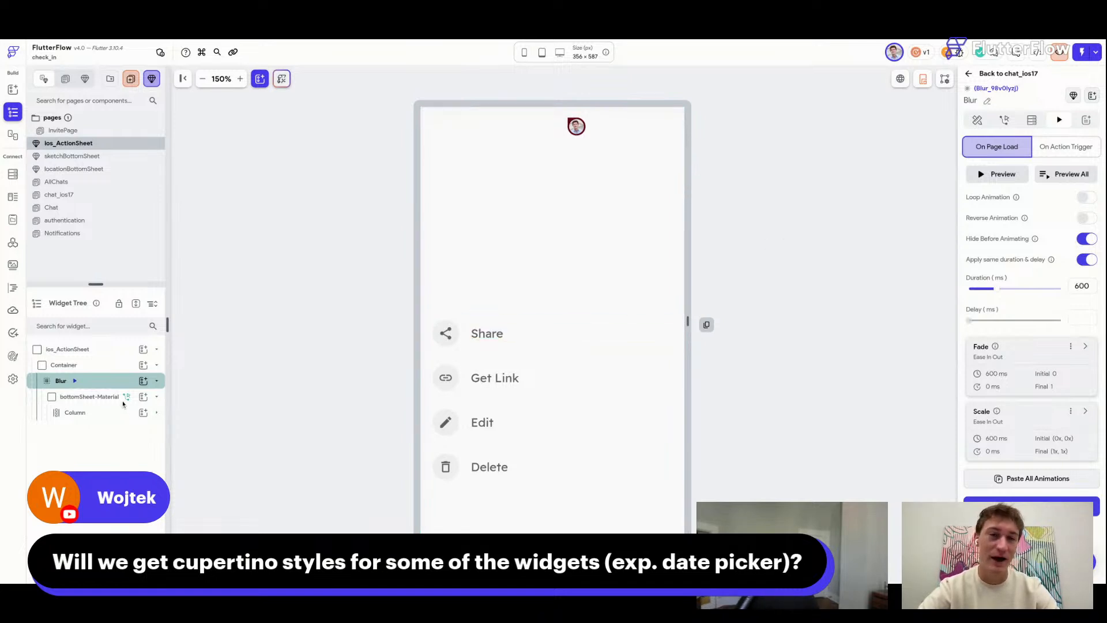
# Rename the outer Container widget to animateThis.
pyautogui.click(115, 368)
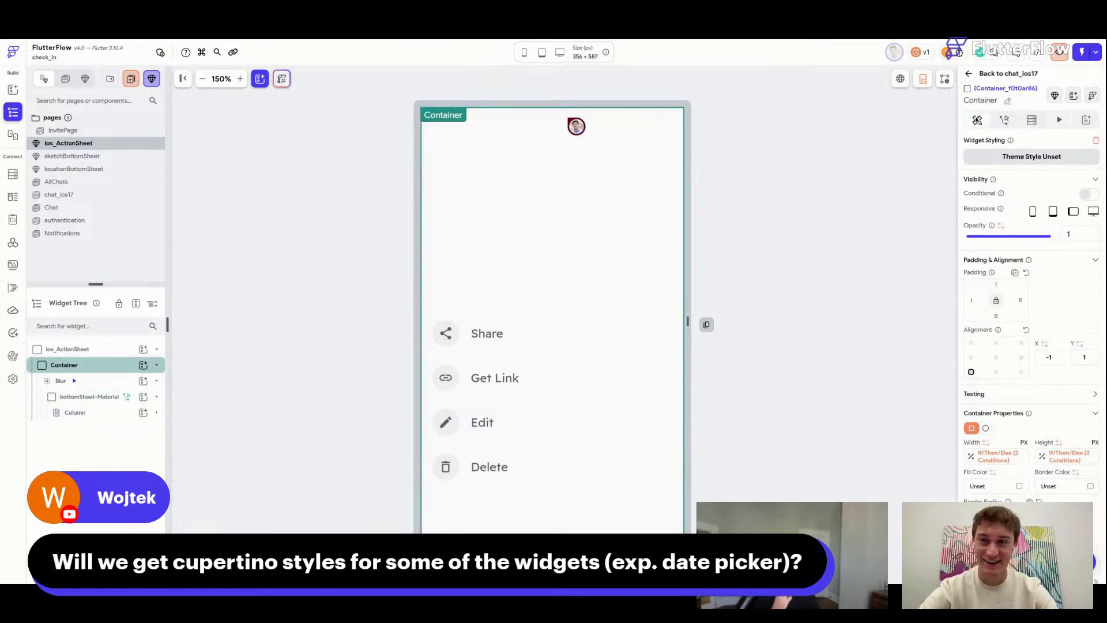
pyautogui.click(1007, 101)
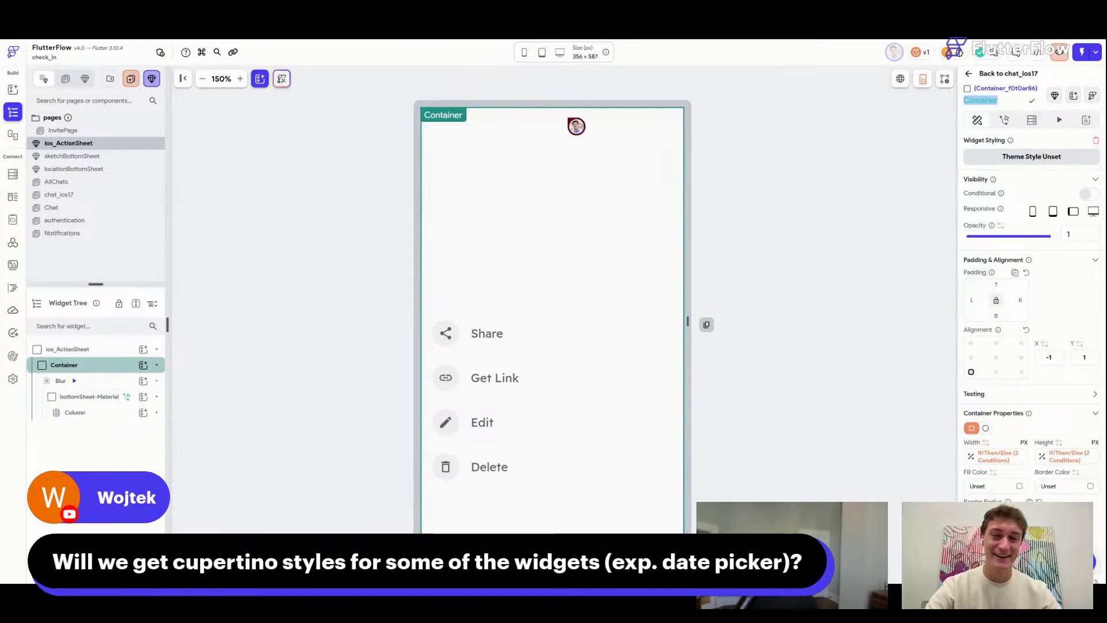
pyautogui.write('animateThis')
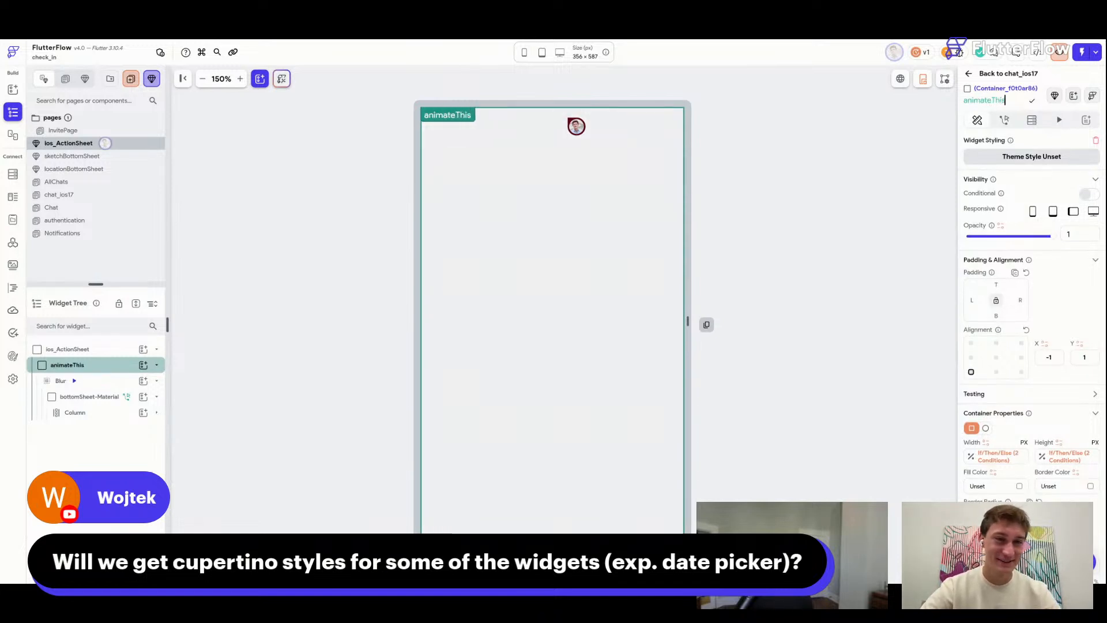
pyautogui.press('Return')
pyautogui.click(804, 244)
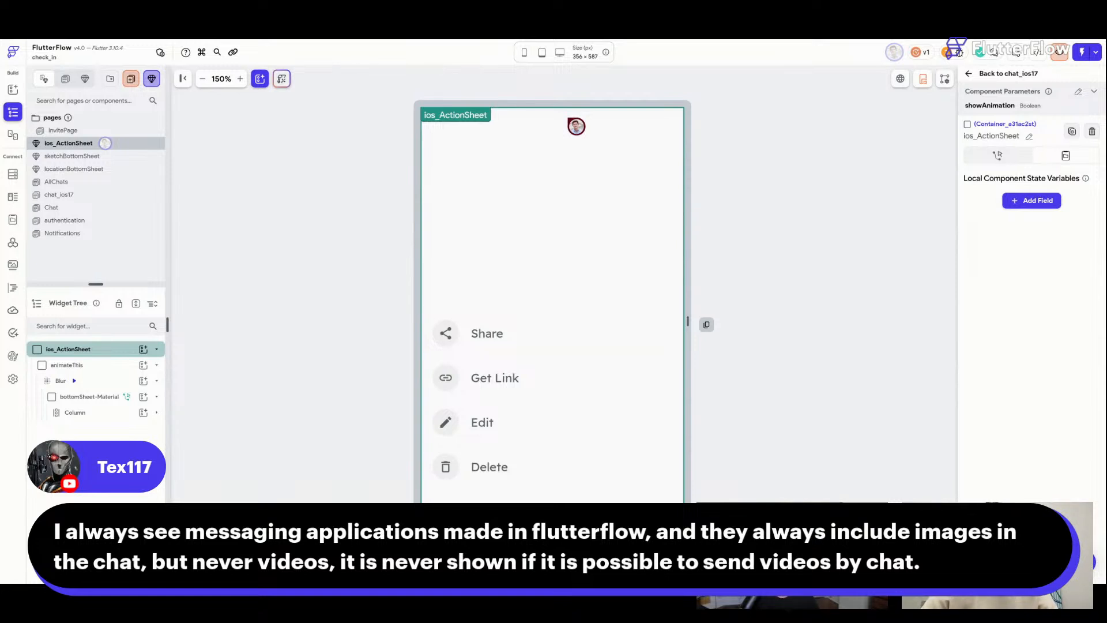
# Switch from the ios_ActionSheet component to the AllChats page via the pages list.
pyautogui.click(496, 333)
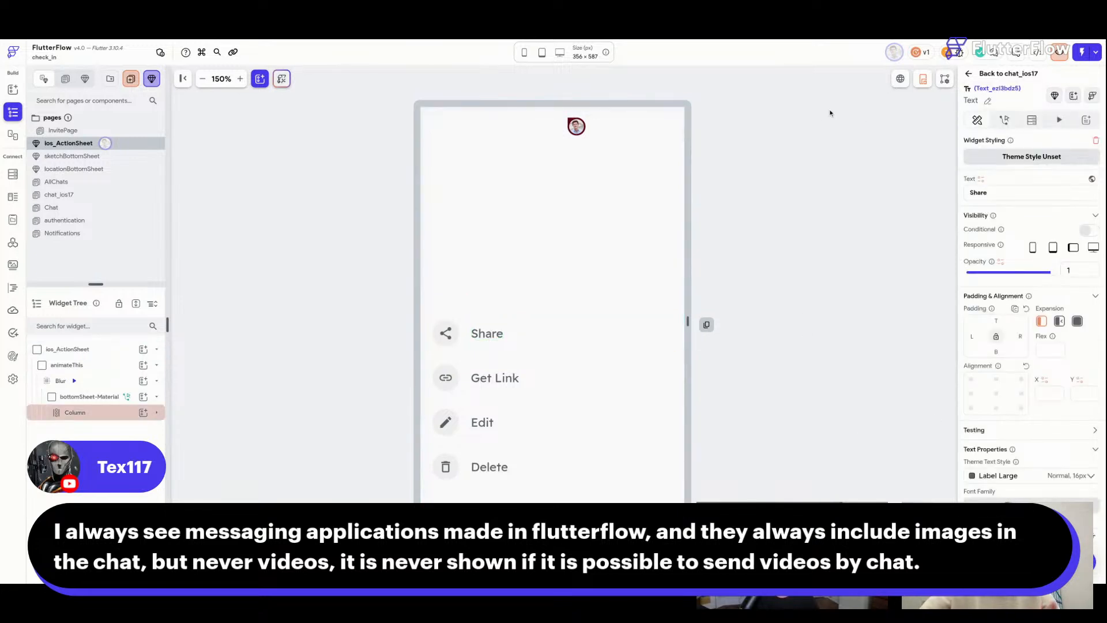
pyautogui.click(123, 167)
pyautogui.click(106, 182)
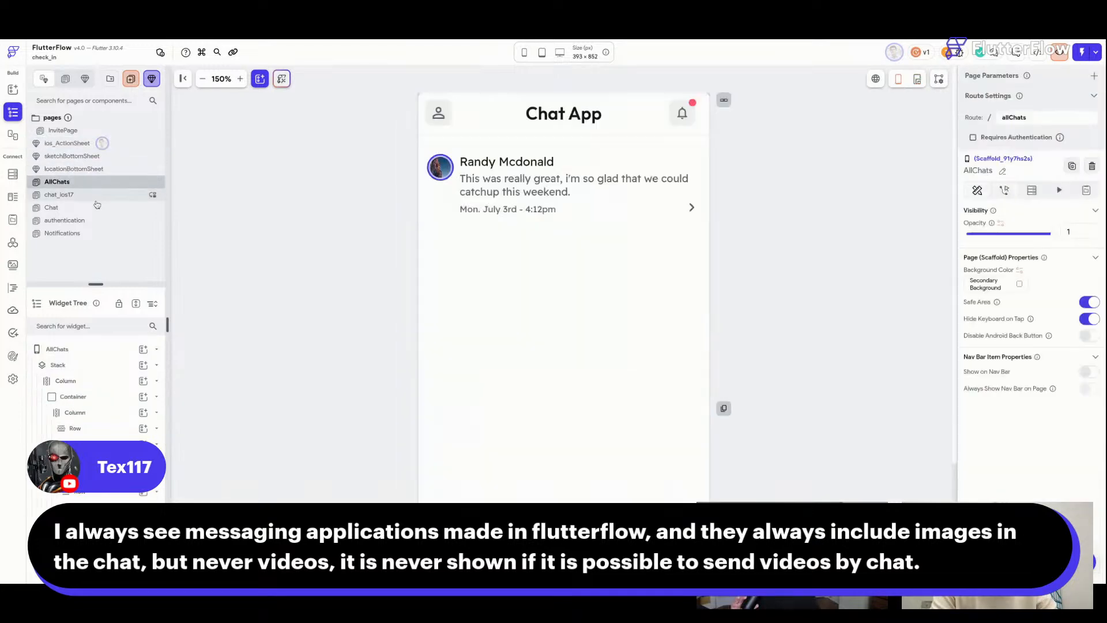
# Open chat_ios17 and scroll to its message thread and input bar.
pyautogui.click(96, 197)
pyautogui.scroll(-3, 759, 363)
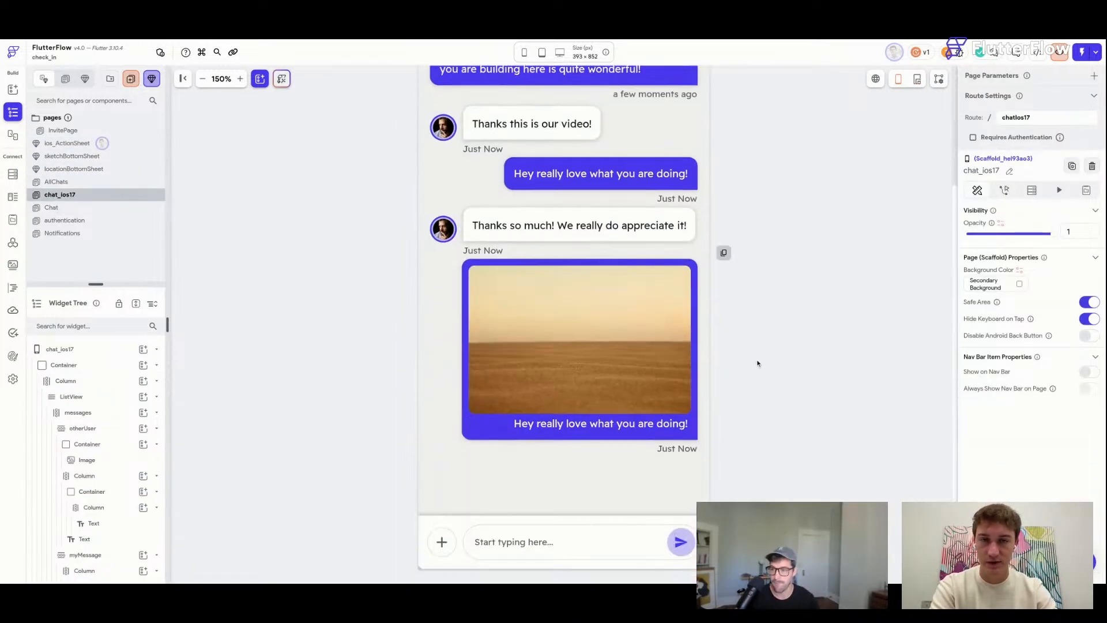
pyautogui.click(351, 403)
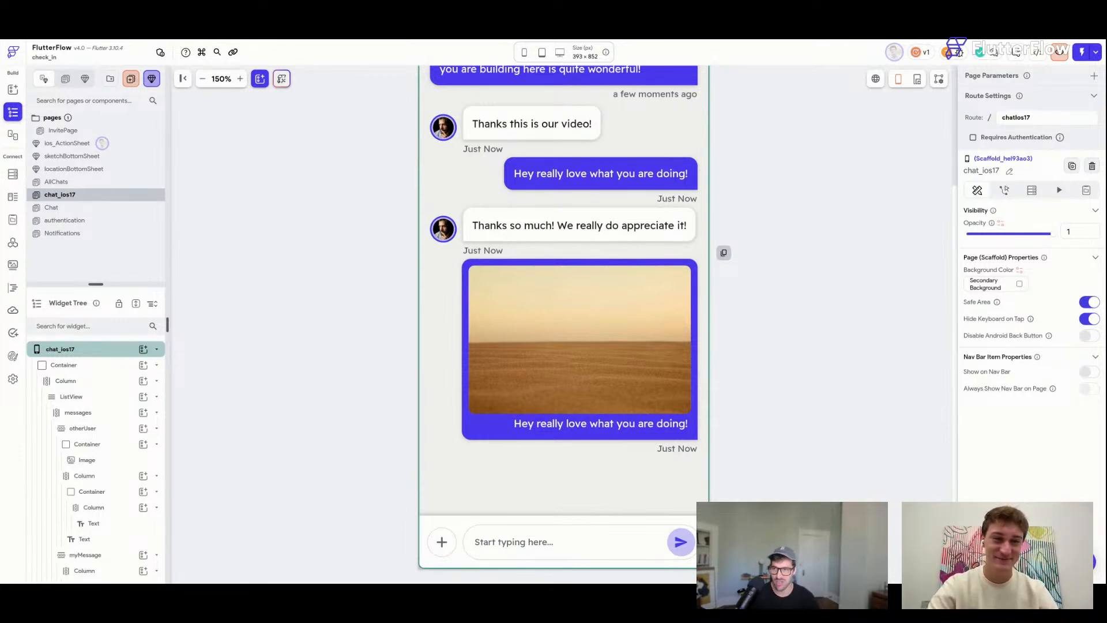
pyautogui.click(752, 312)
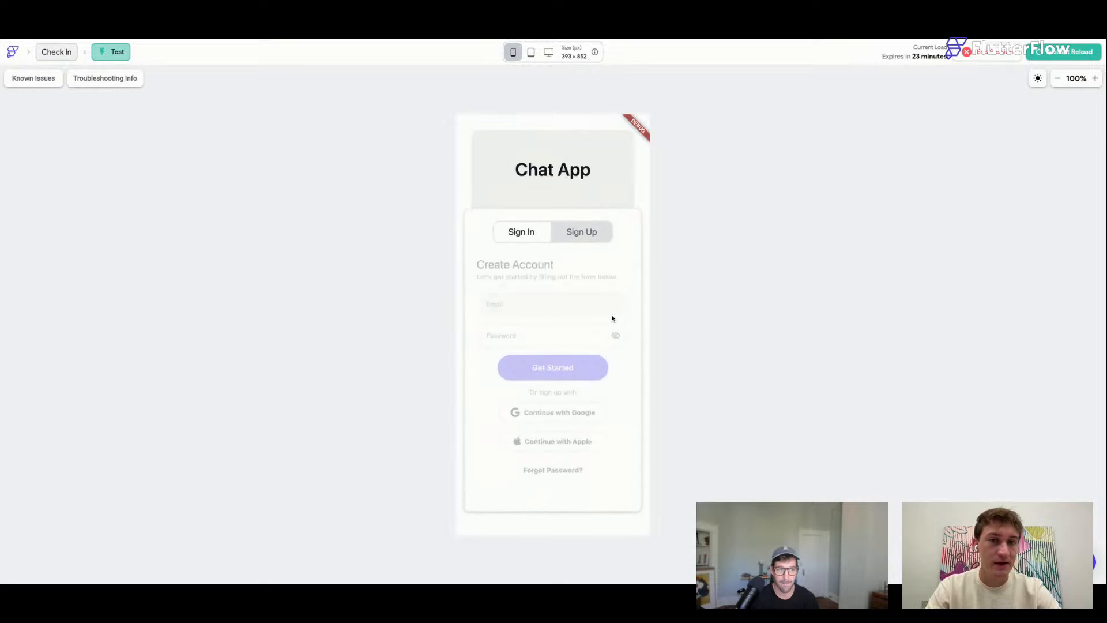
# Sign in to the test app on the account form using an email address and password.
pyautogui.click(583, 230)
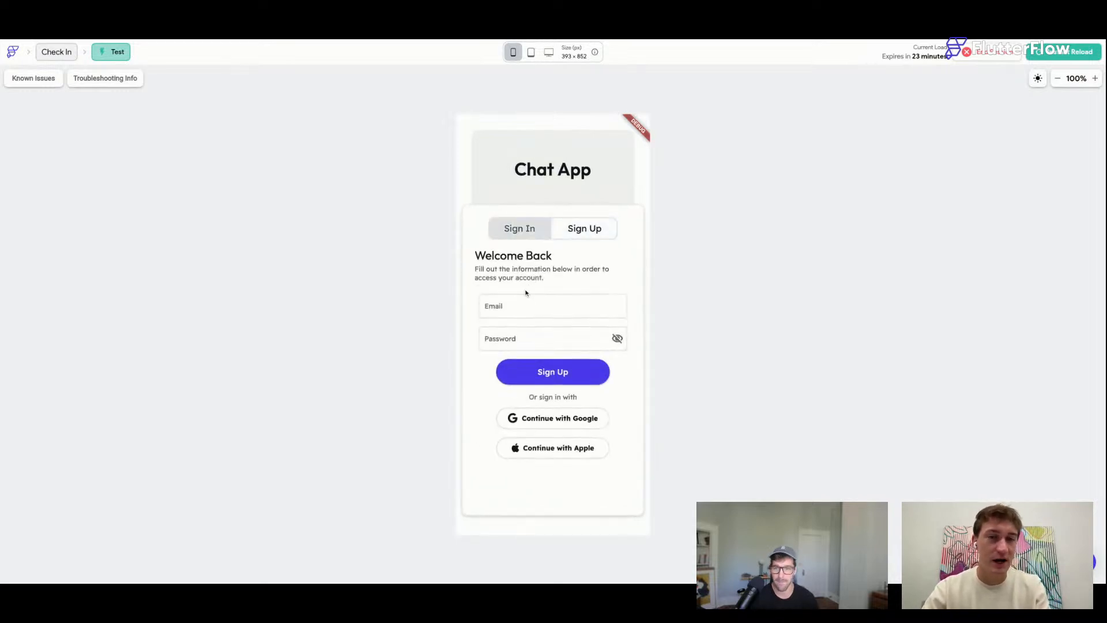
pyautogui.click(516, 304)
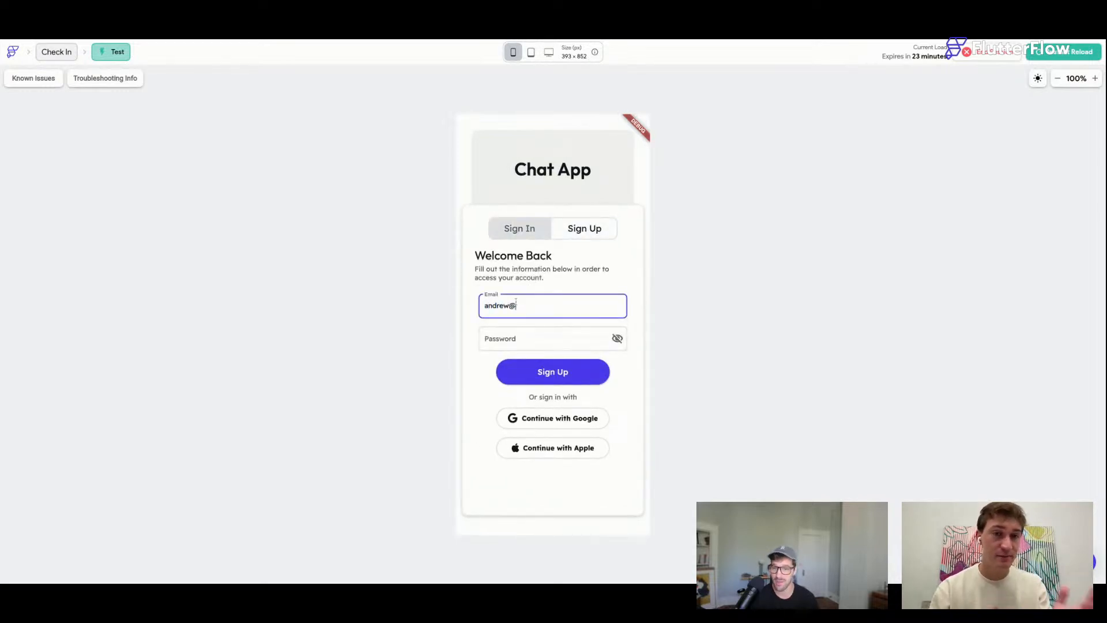
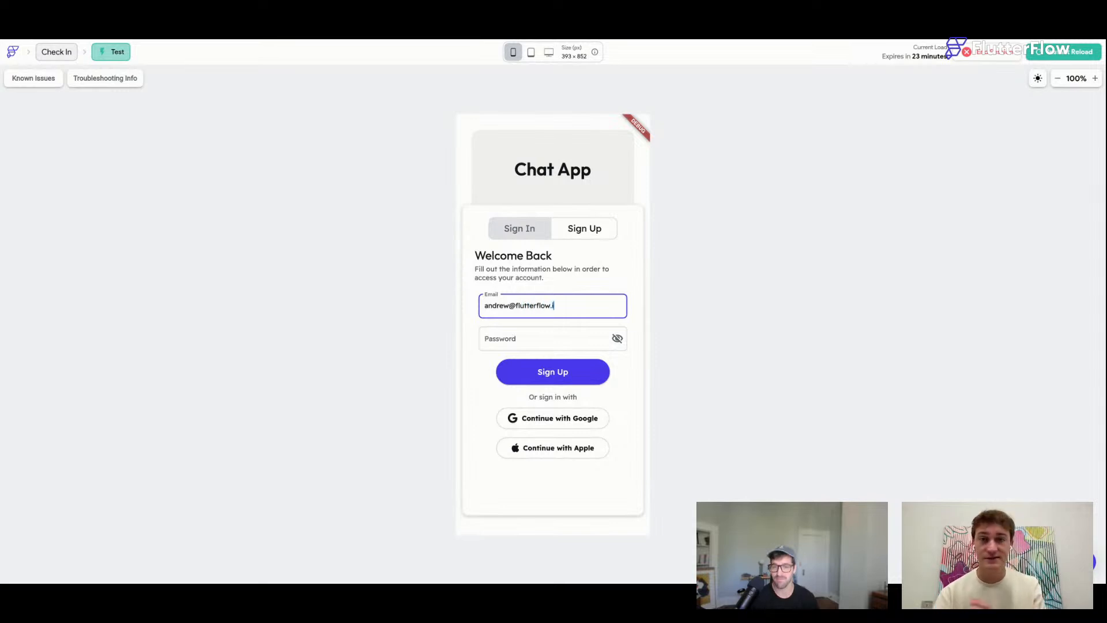
pyautogui.press('Tab')
pyautogui.write('•••••••••')
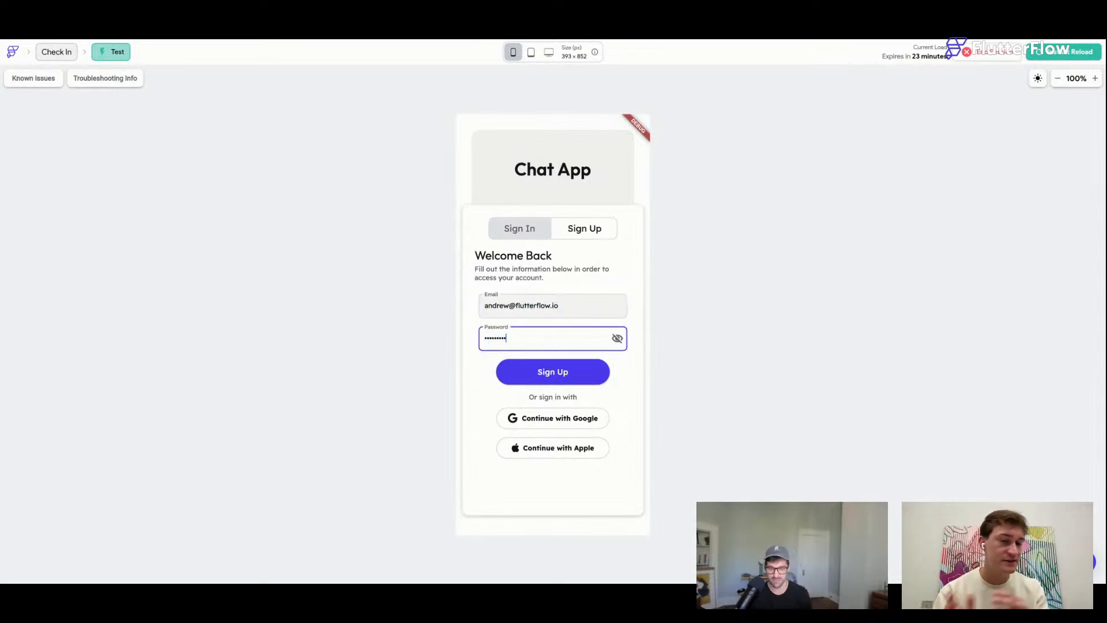
pyautogui.click(556, 371)
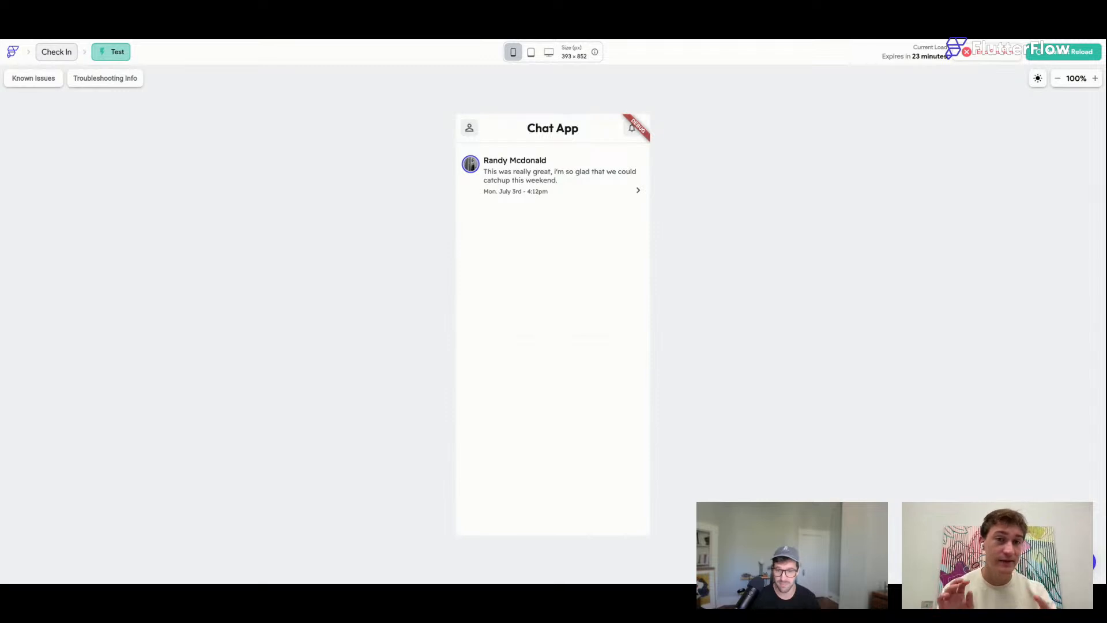
# Open the conversation, scroll through its messages, then reload the test app back to the chat list.
pyautogui.click(552, 176)
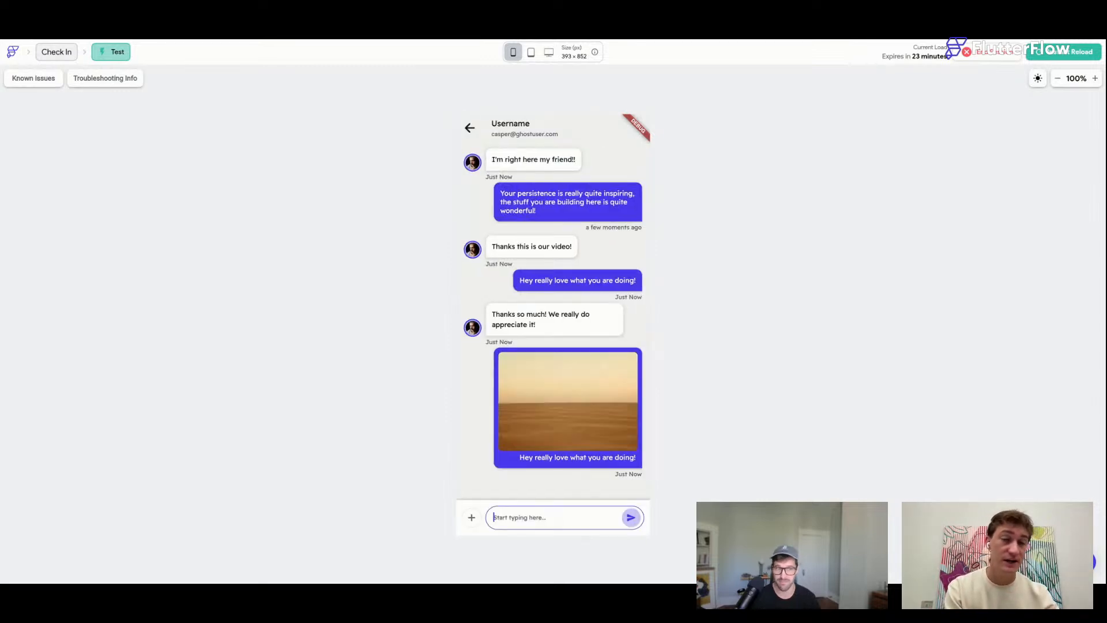
pyautogui.scroll(-1, 586, 488)
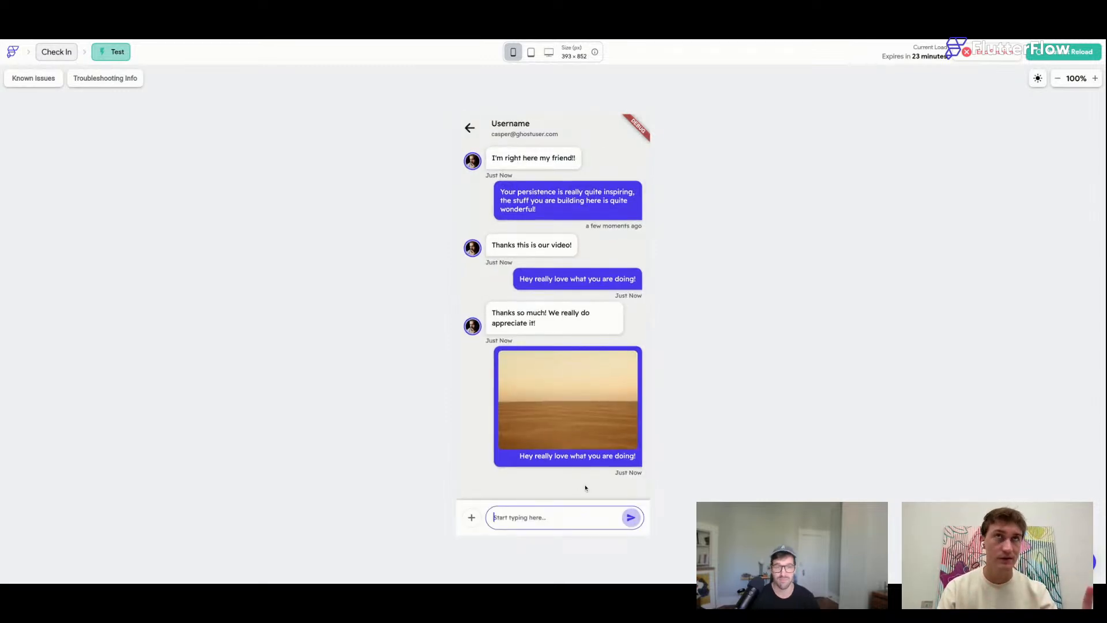
pyautogui.click(632, 518)
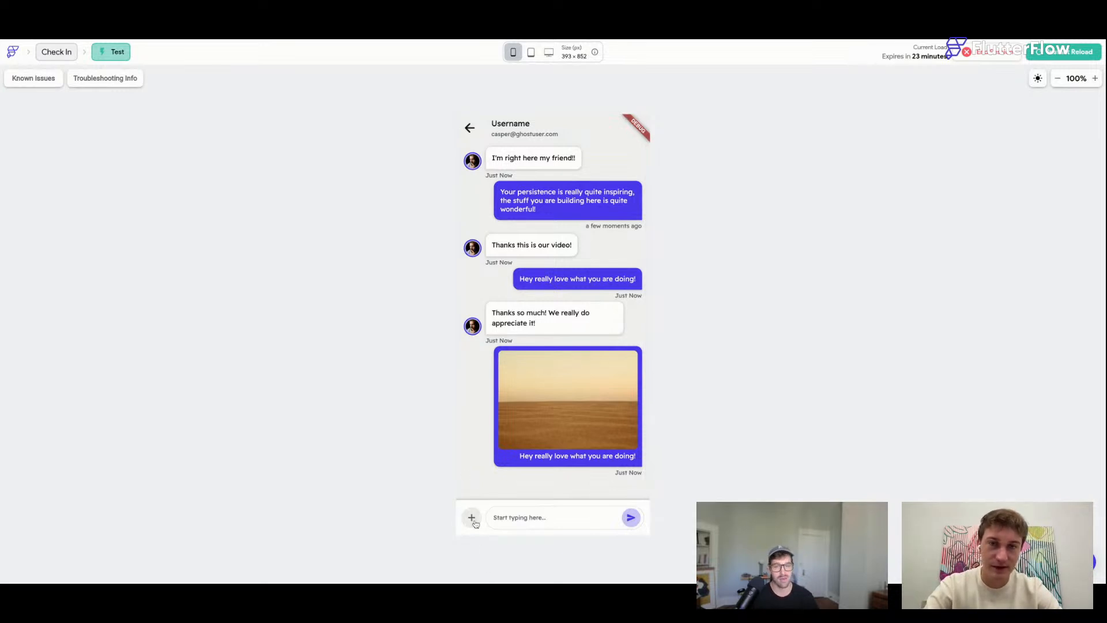
pyautogui.click(1069, 53)
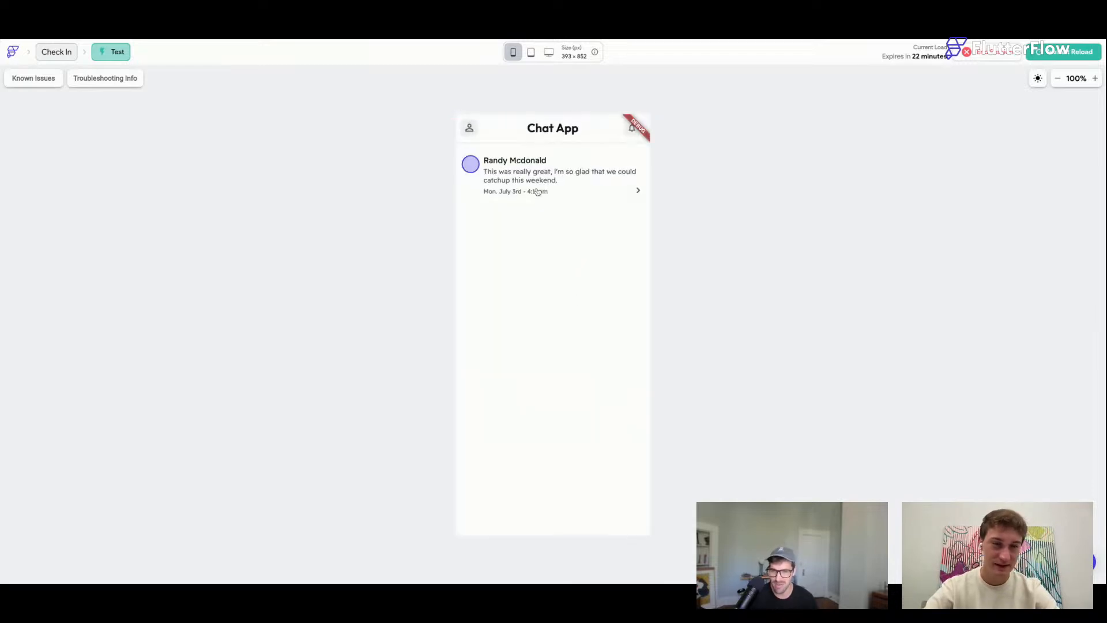
# Open the conversation and repeatedly open and dismiss the Share/Get Link/Edit/Delete sheet with the + button.
pyautogui.click(553, 174)
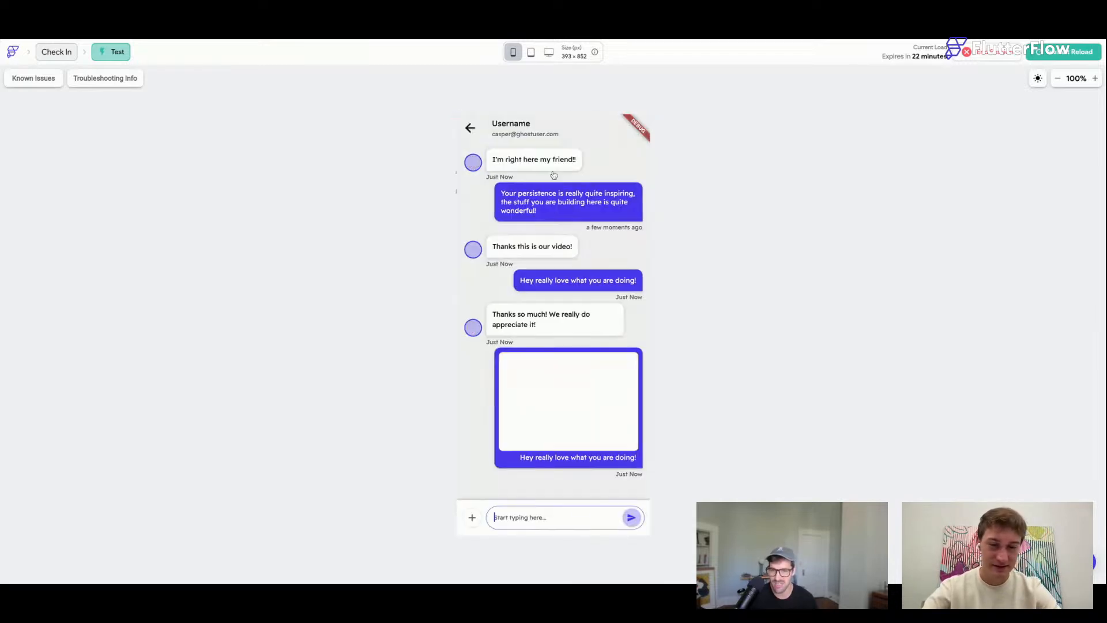
pyautogui.click(471, 519)
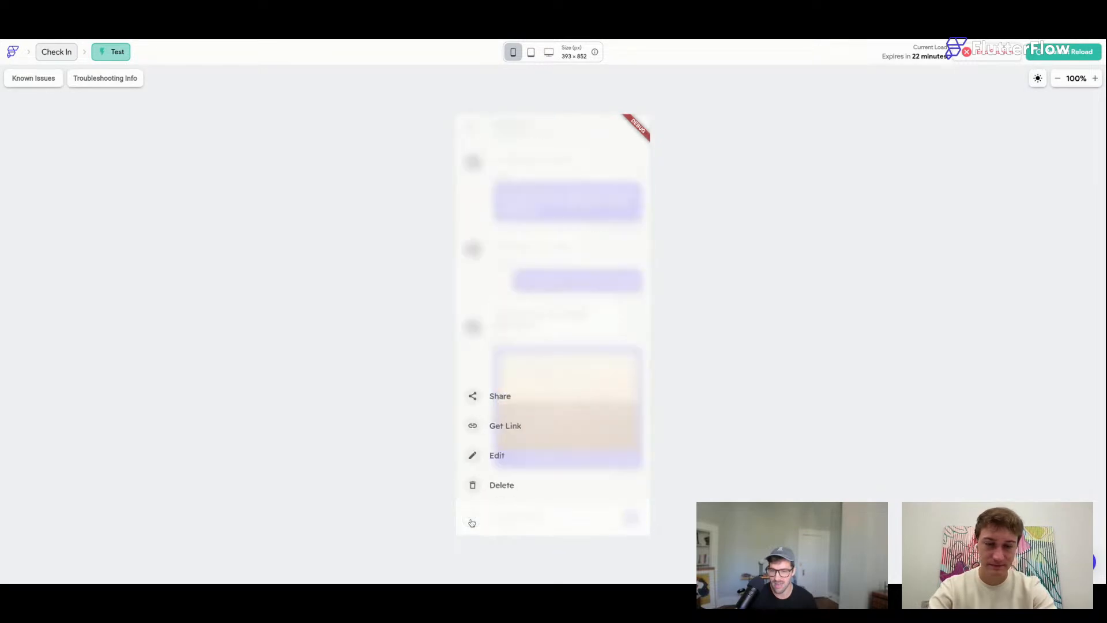
pyautogui.click(481, 520)
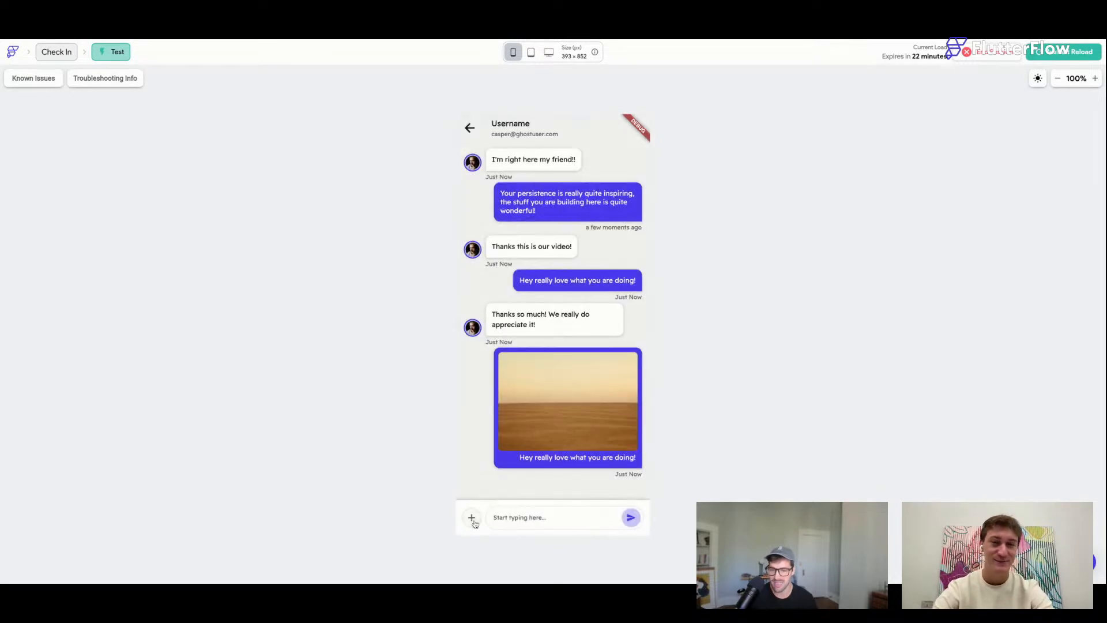
pyautogui.click(475, 523)
pyautogui.click(475, 523)
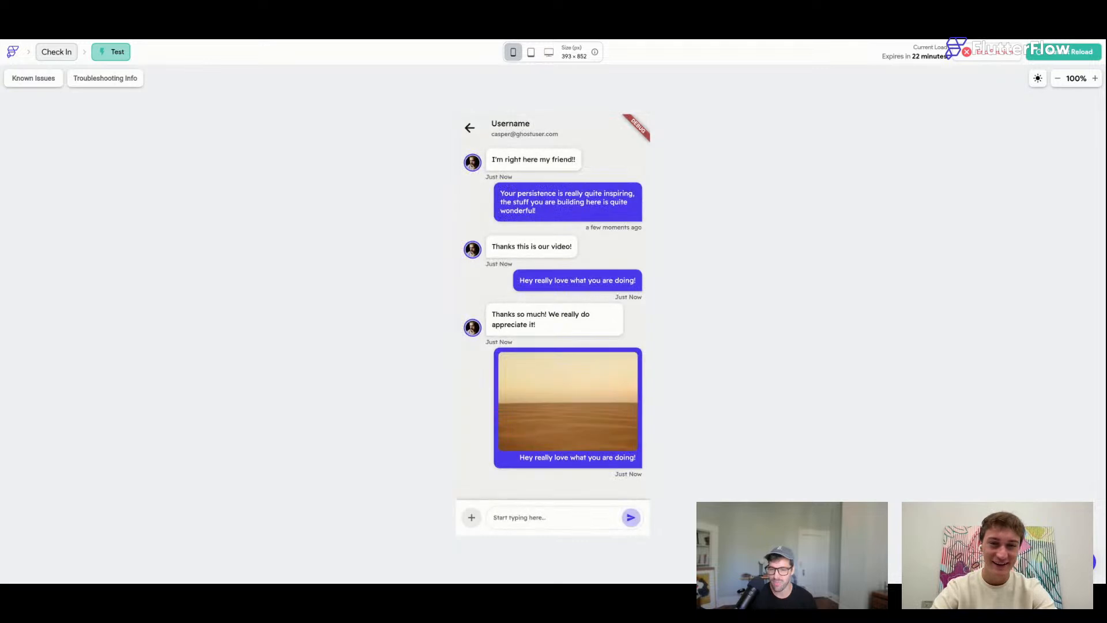
pyautogui.click(471, 518)
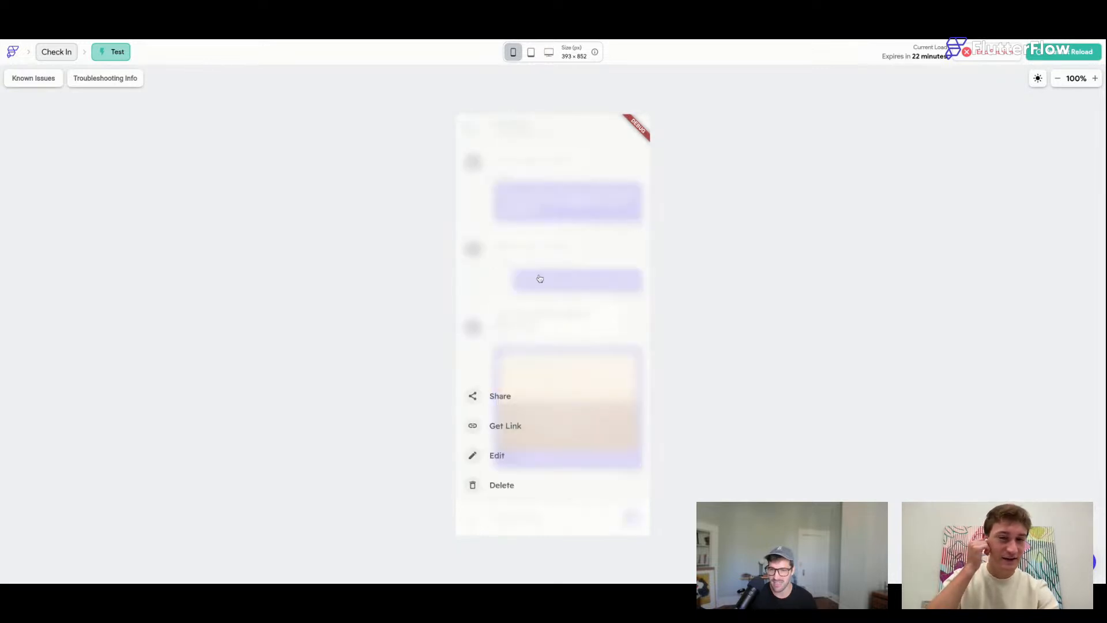
pyautogui.click(475, 524)
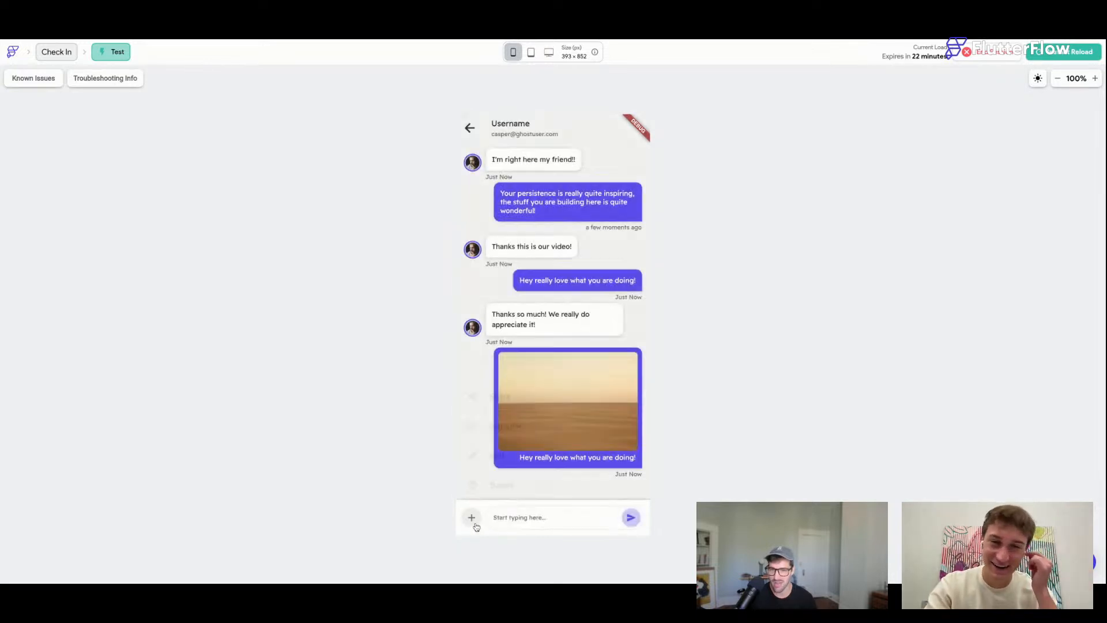
pyautogui.click(473, 522)
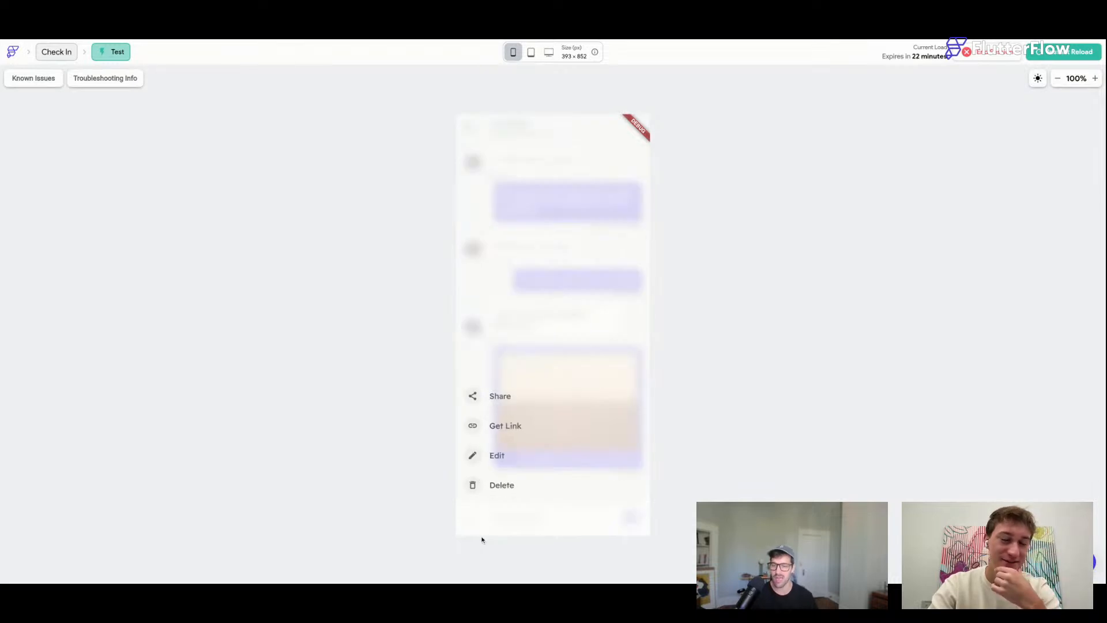
pyautogui.click(474, 519)
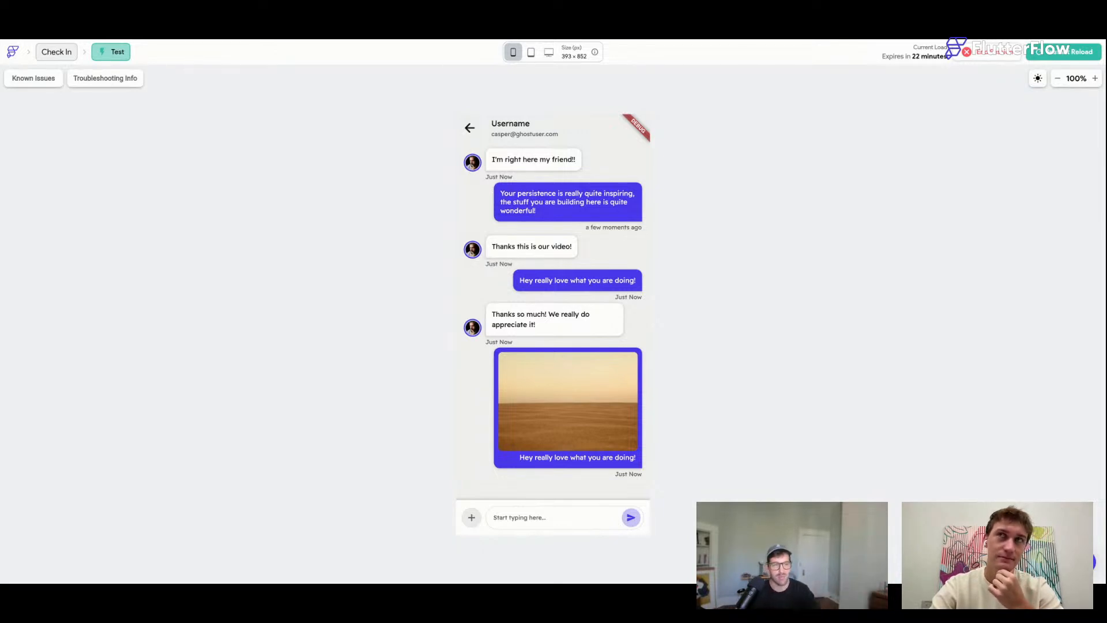
pyautogui.click(472, 516)
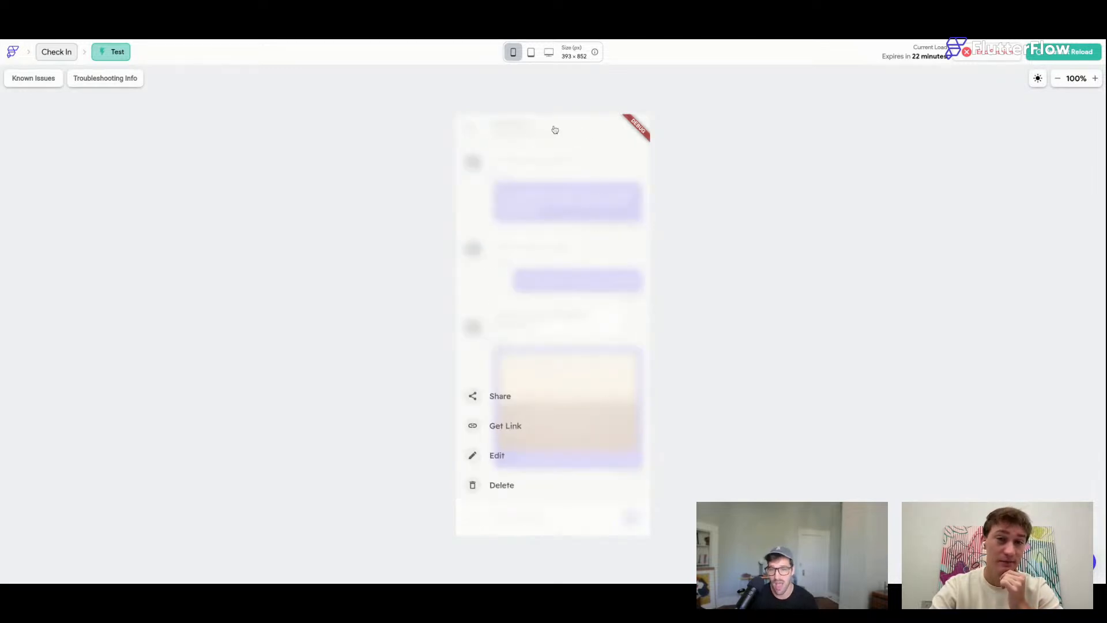
pyautogui.click(471, 518)
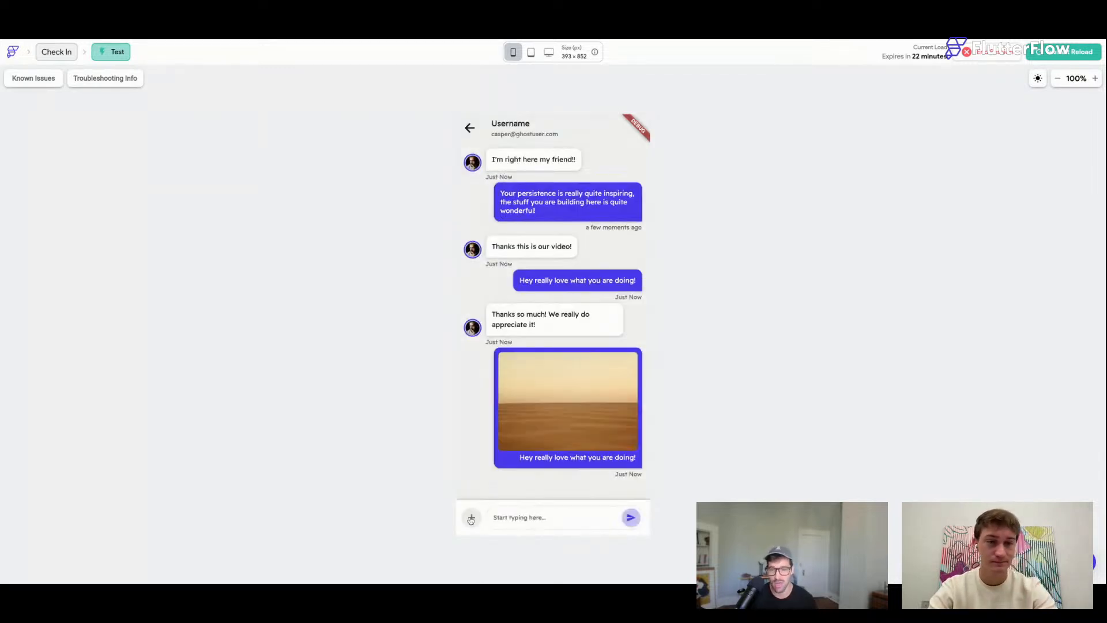
pyautogui.click(471, 518)
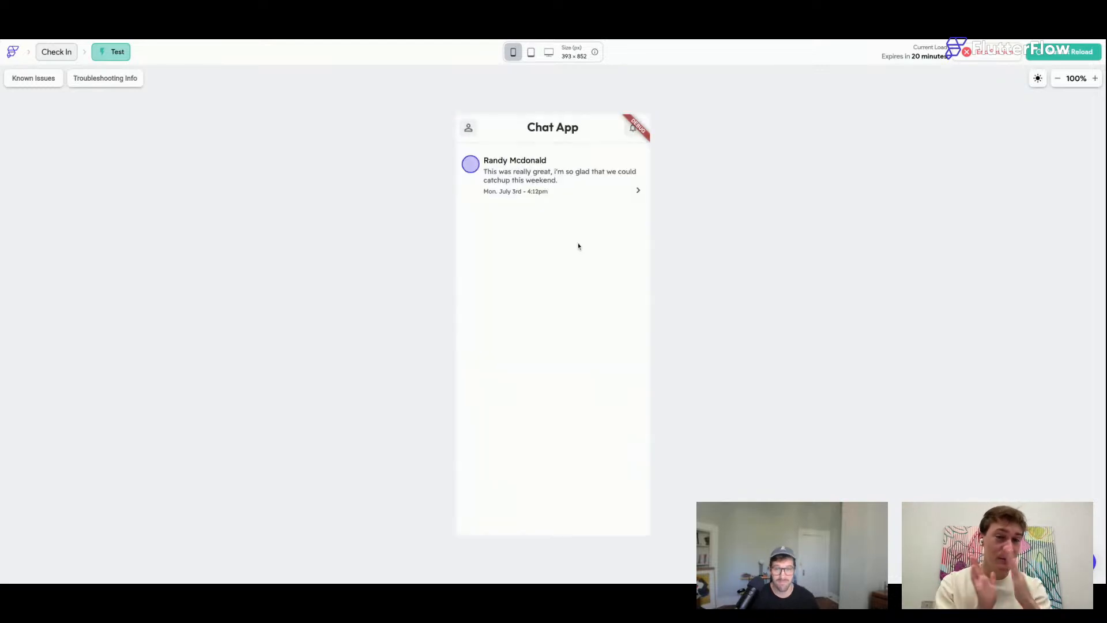
# Open the conversation, open and dismiss the action sheet five times, then reload the preview.
pyautogui.click(562, 181)
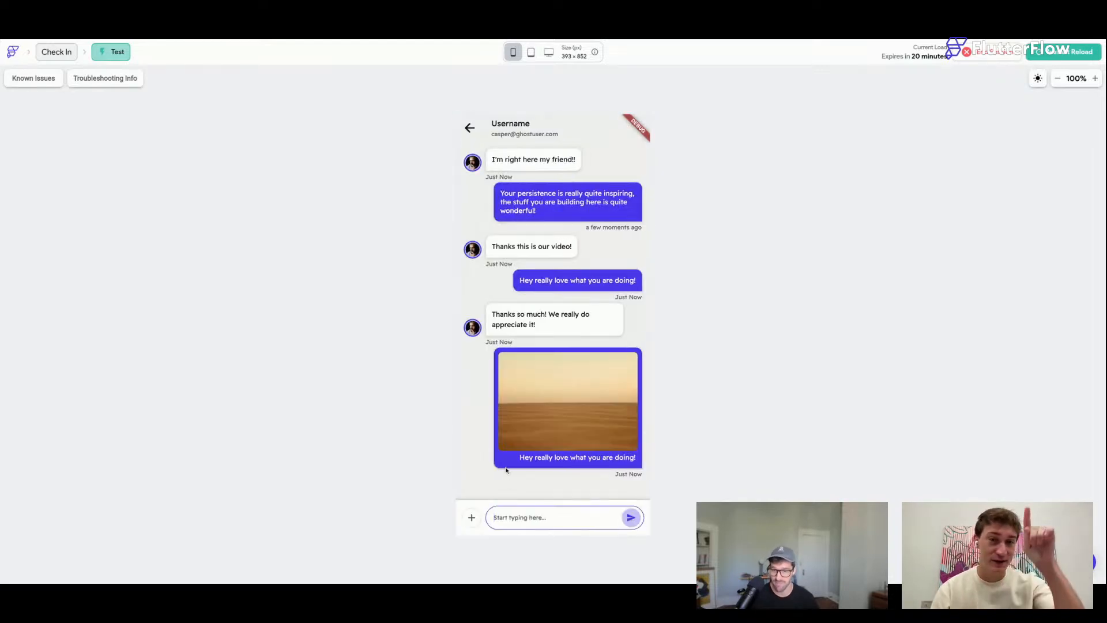
pyautogui.click(472, 519)
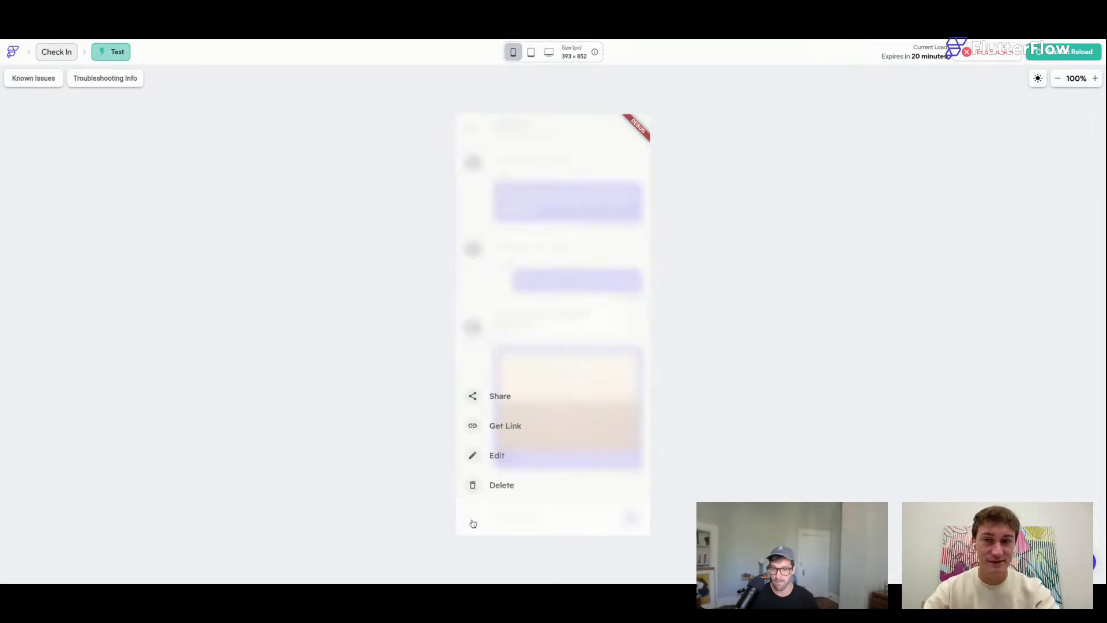
pyautogui.click(473, 523)
pyautogui.click(476, 524)
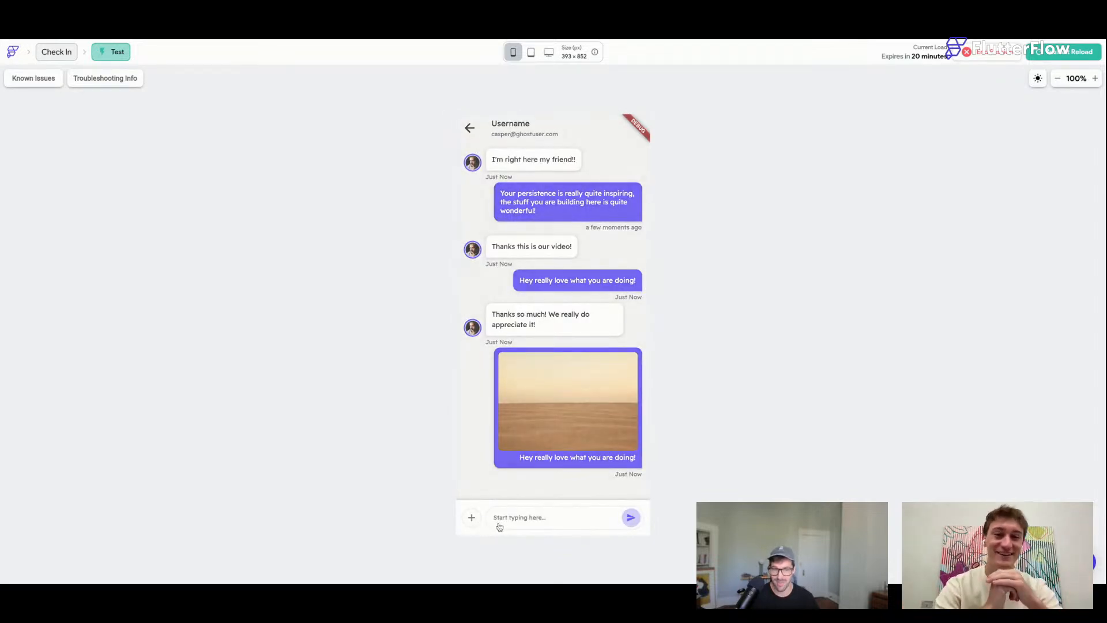
pyautogui.click(476, 520)
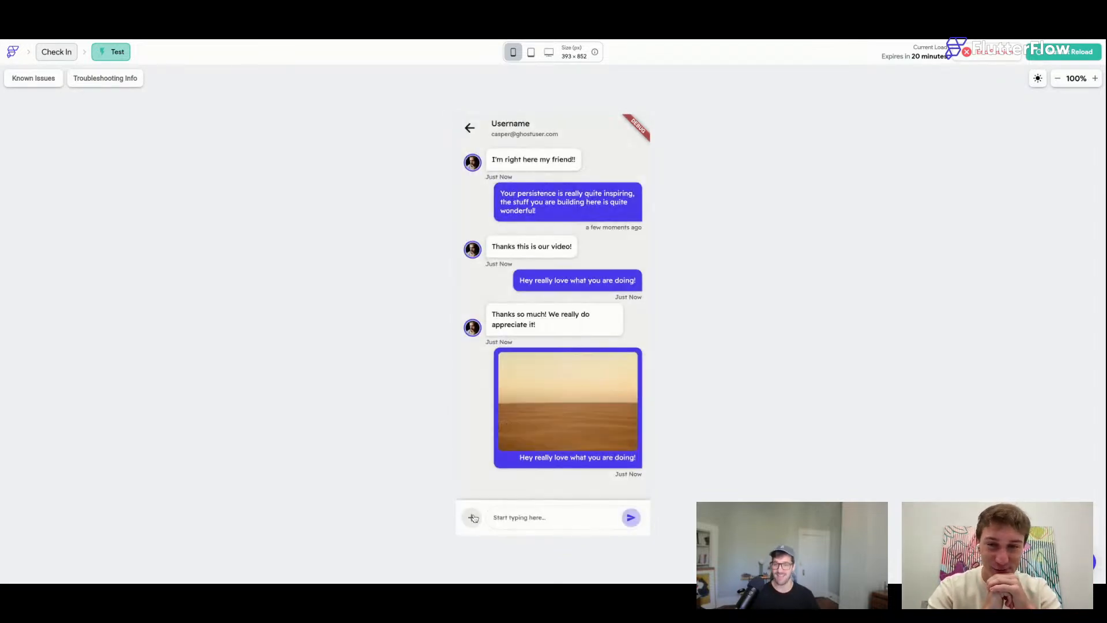
pyautogui.click(472, 516)
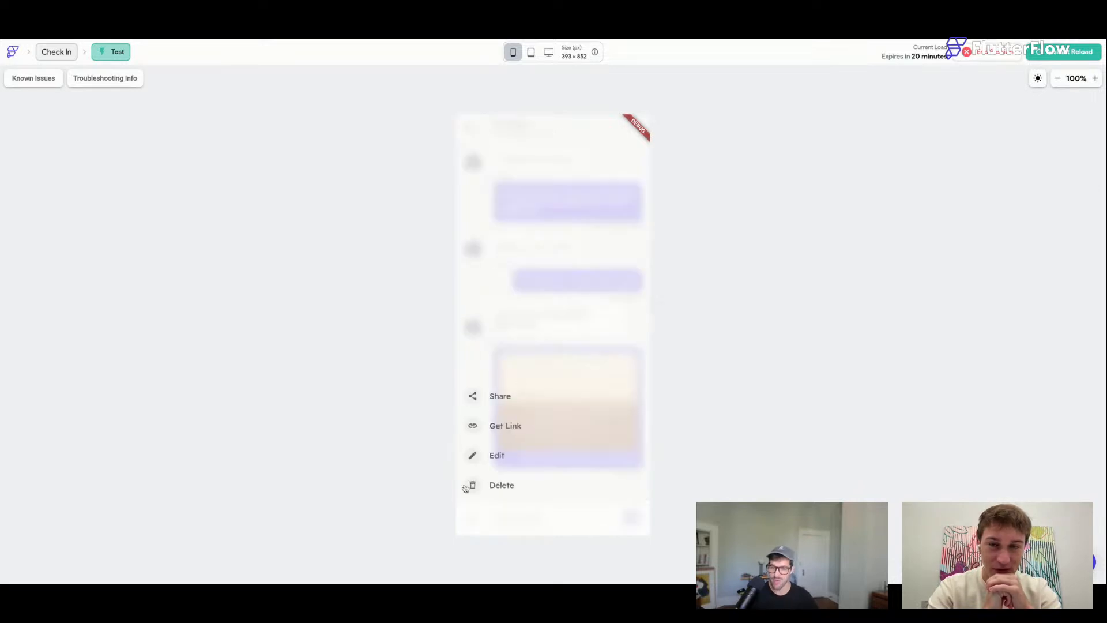
pyautogui.click(477, 518)
pyautogui.click(476, 518)
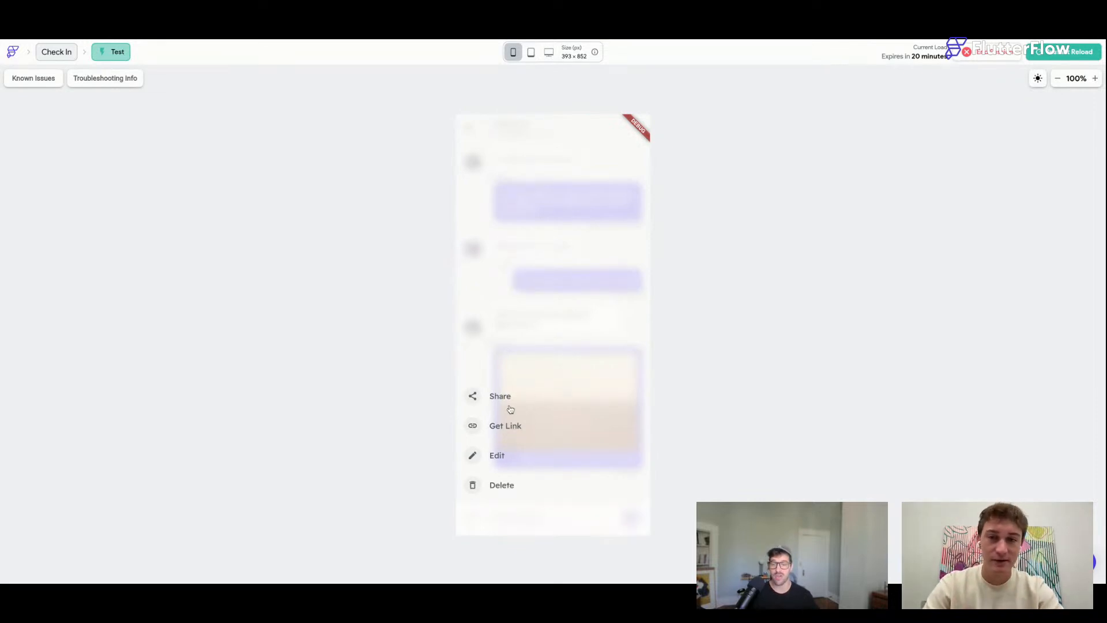
pyautogui.click(482, 515)
pyautogui.click(472, 517)
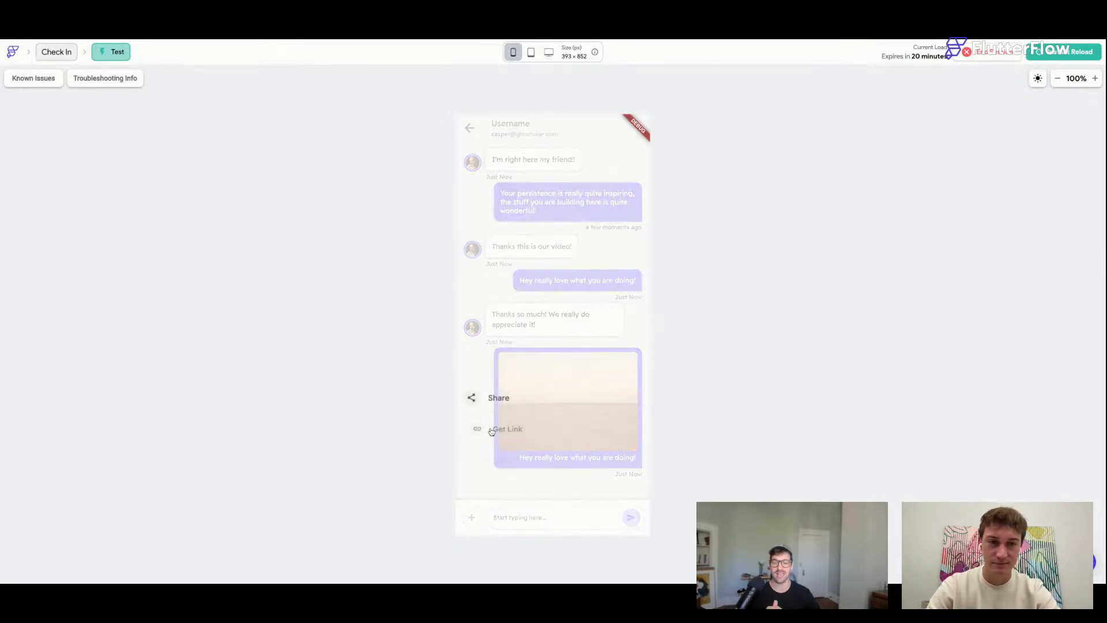
pyautogui.click(477, 525)
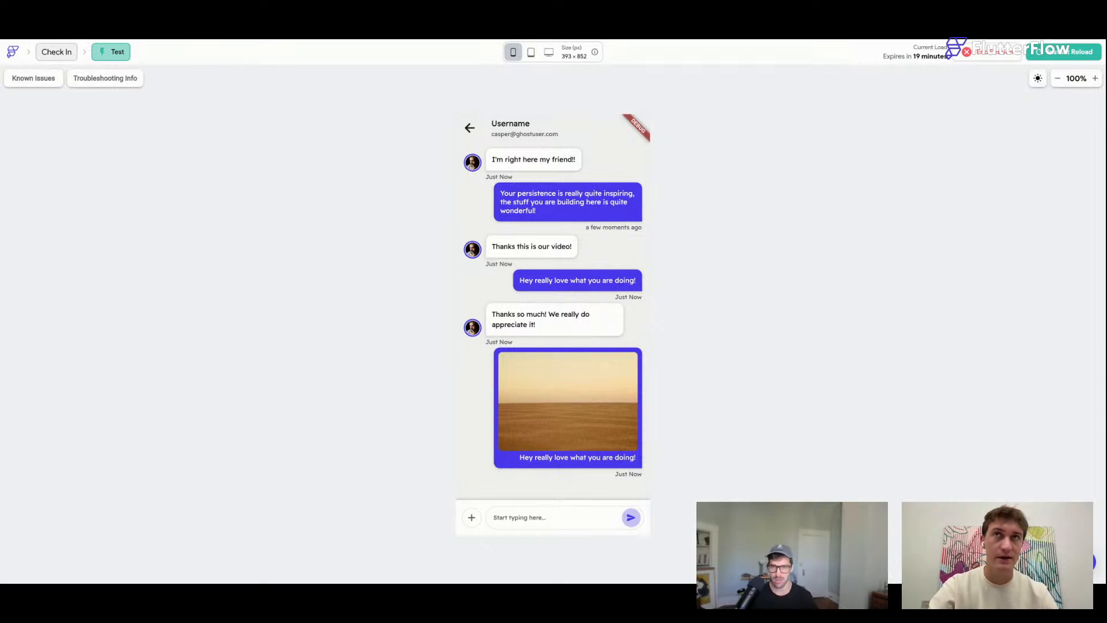
pyautogui.click(1067, 52)
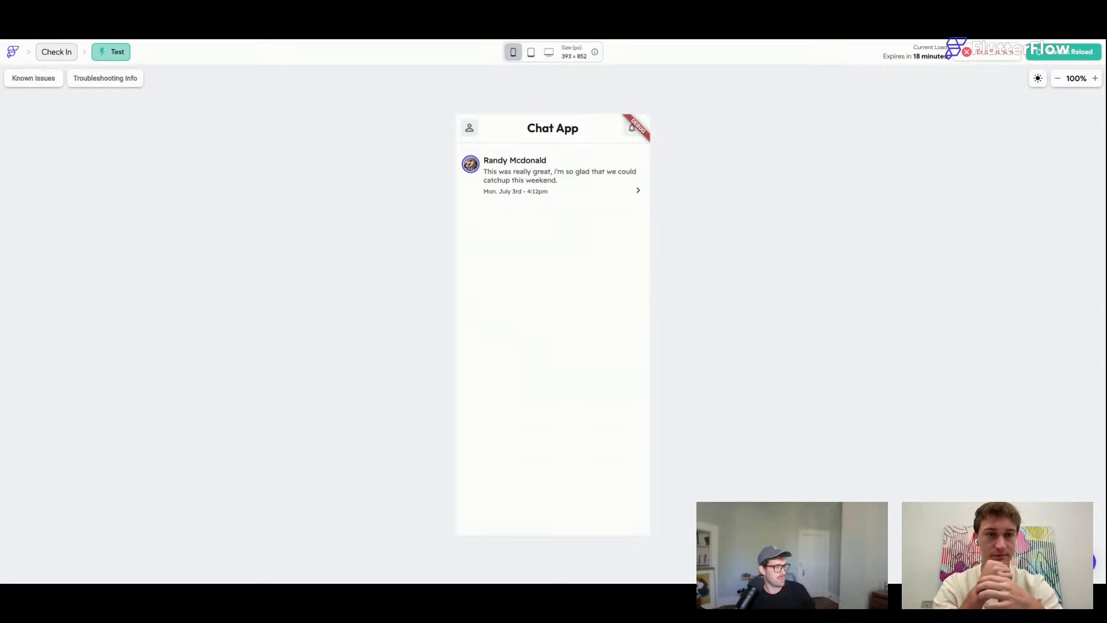
pyautogui.click(559, 174)
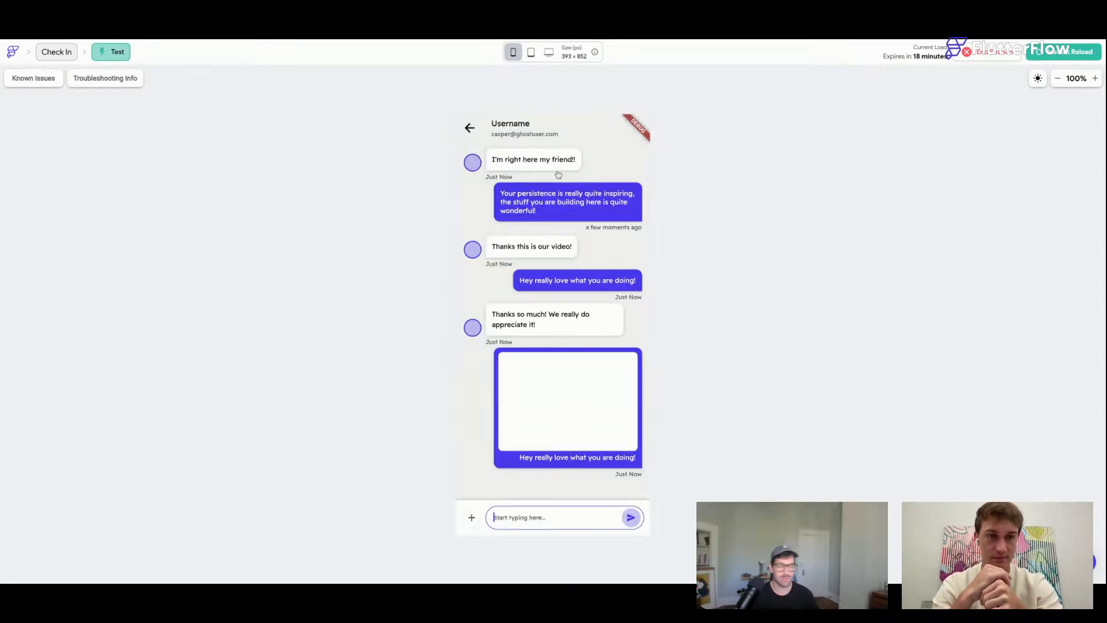
pyautogui.click(472, 518)
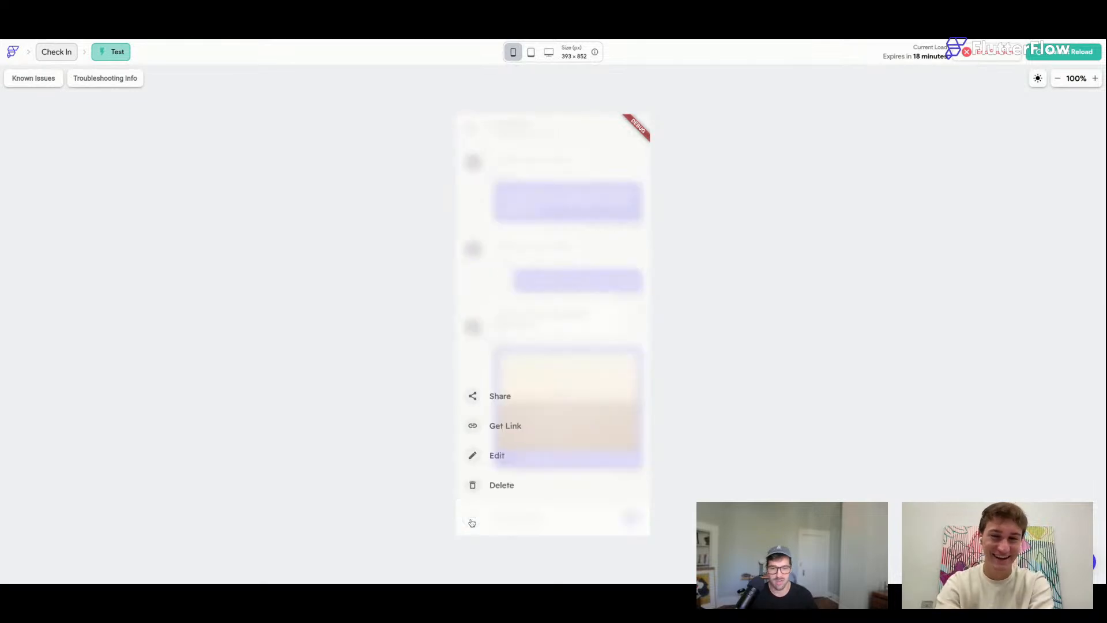
pyautogui.click(575, 280)
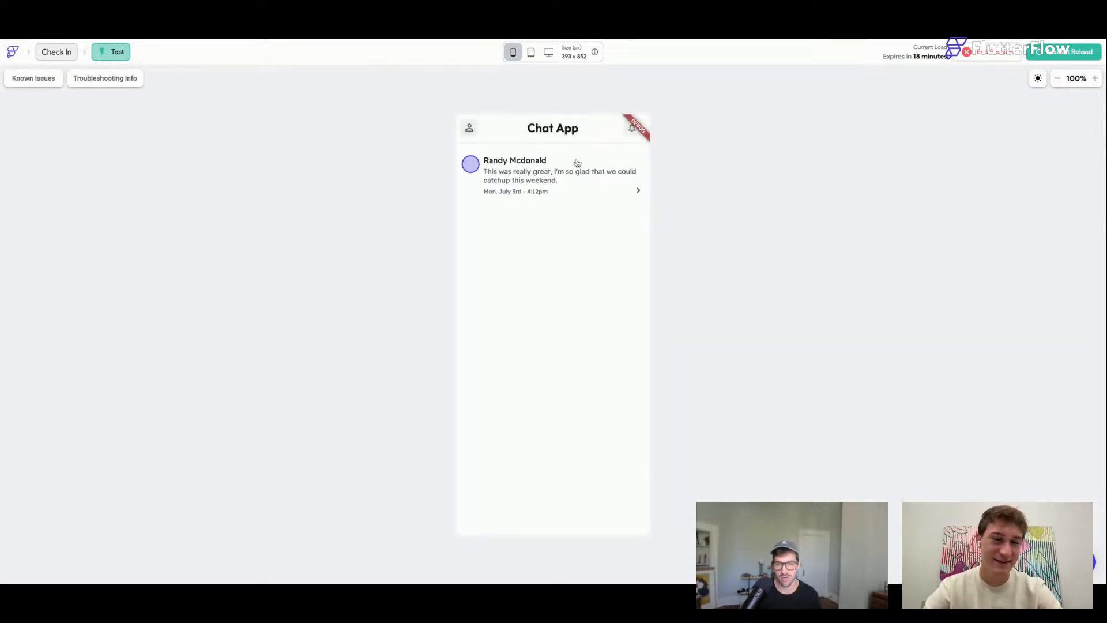
# Open the conversation and open and dismiss the Share/Get Link/Edit/Delete sheet five times.
pyautogui.click(577, 163)
pyautogui.click(471, 519)
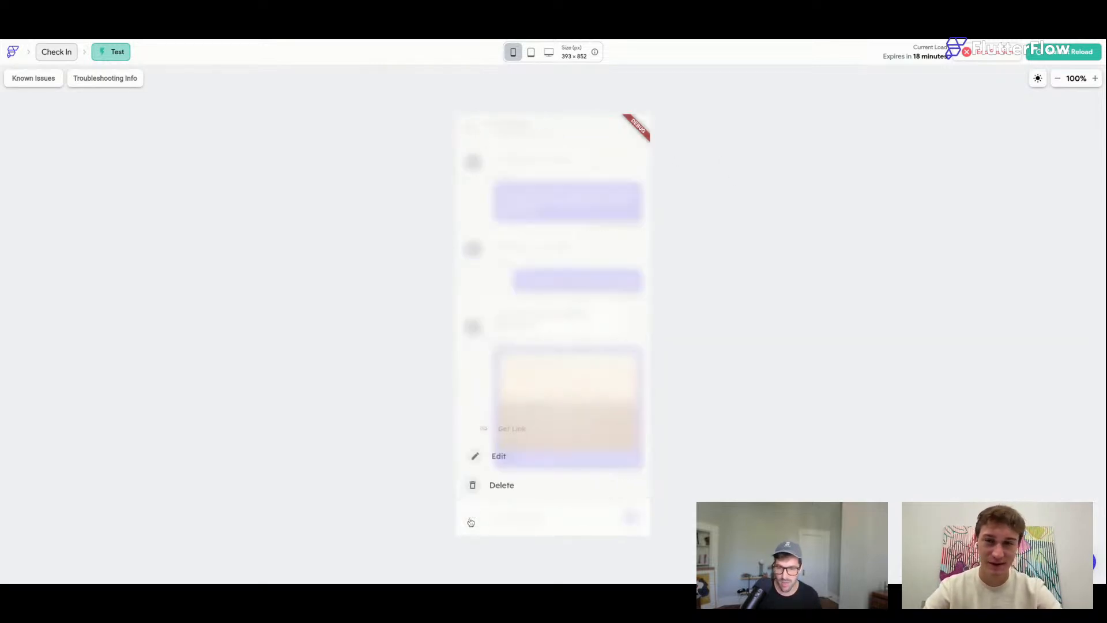
pyautogui.click(472, 523)
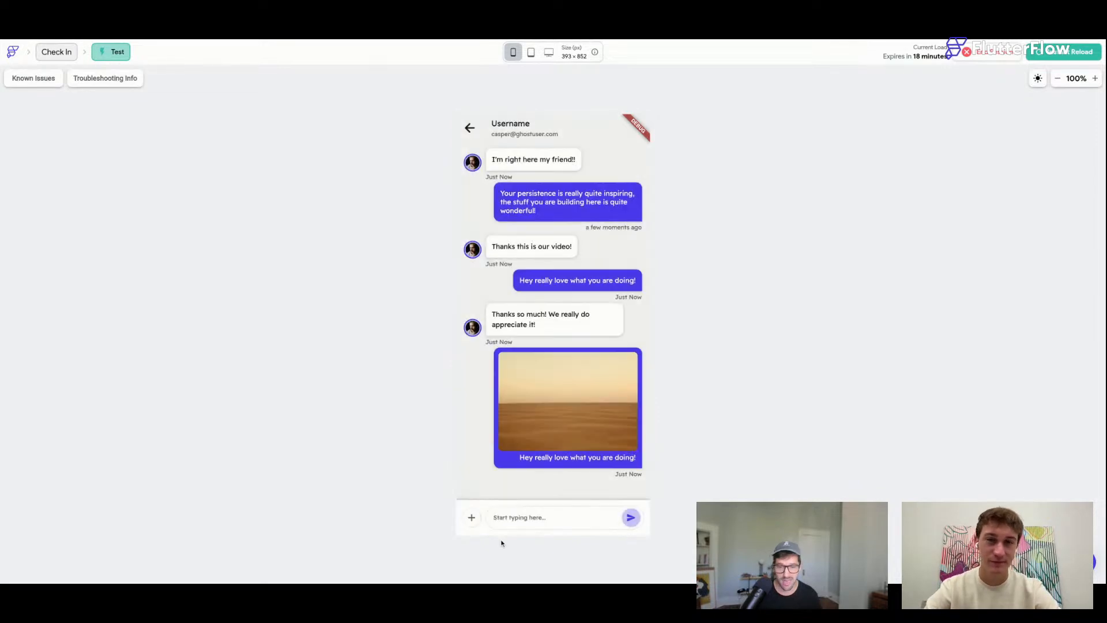
pyautogui.click(474, 523)
pyautogui.click(474, 523)
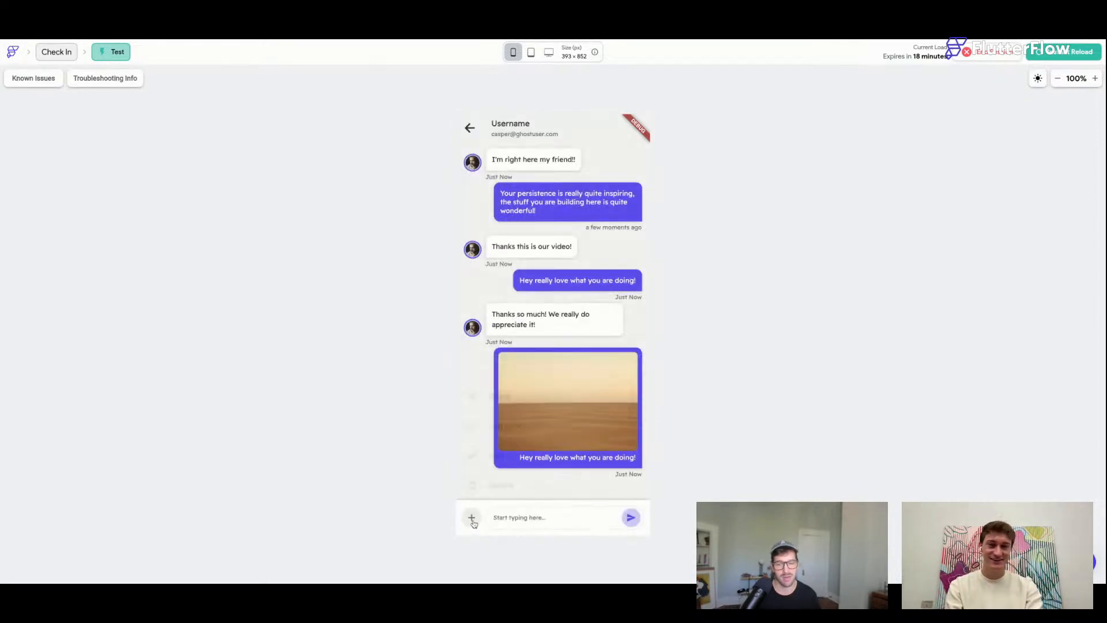
pyautogui.click(472, 521)
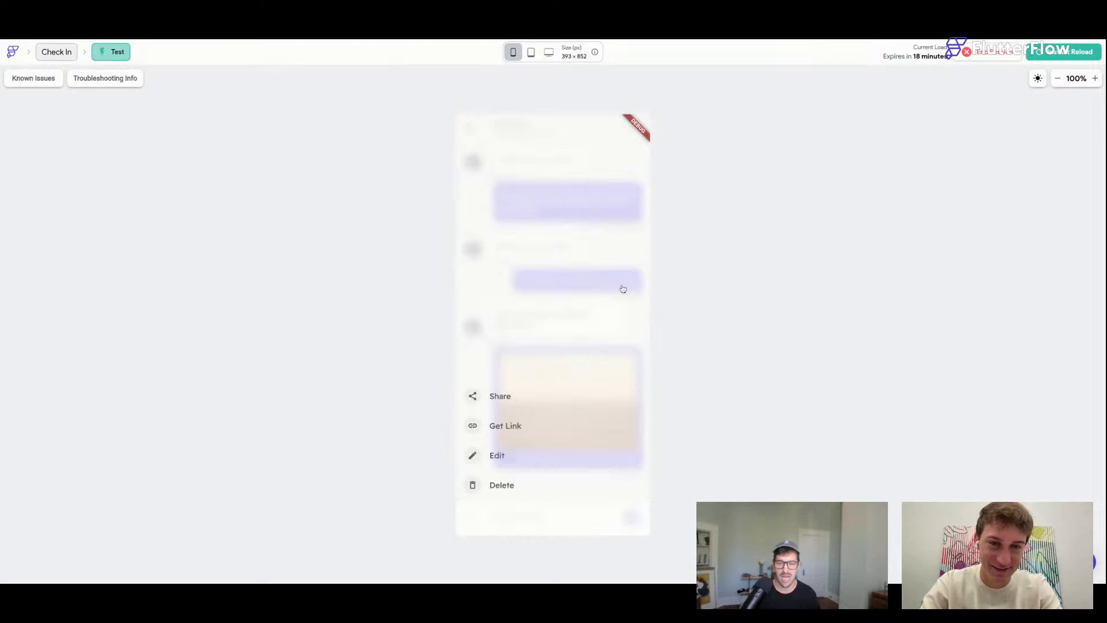
pyautogui.click(565, 462)
pyautogui.click(472, 522)
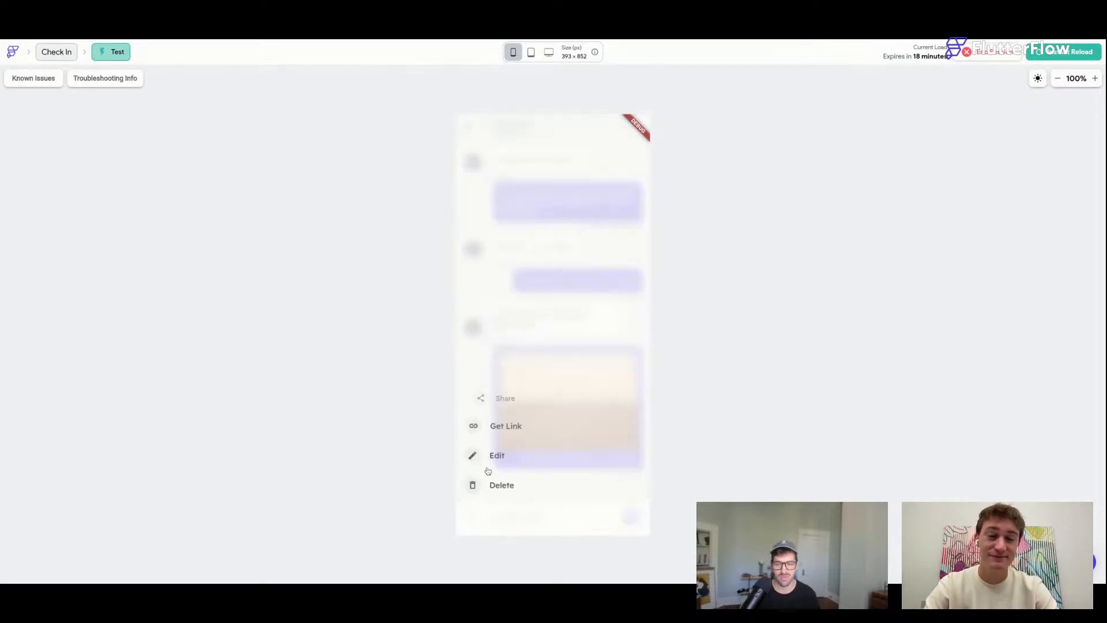
pyautogui.click(473, 523)
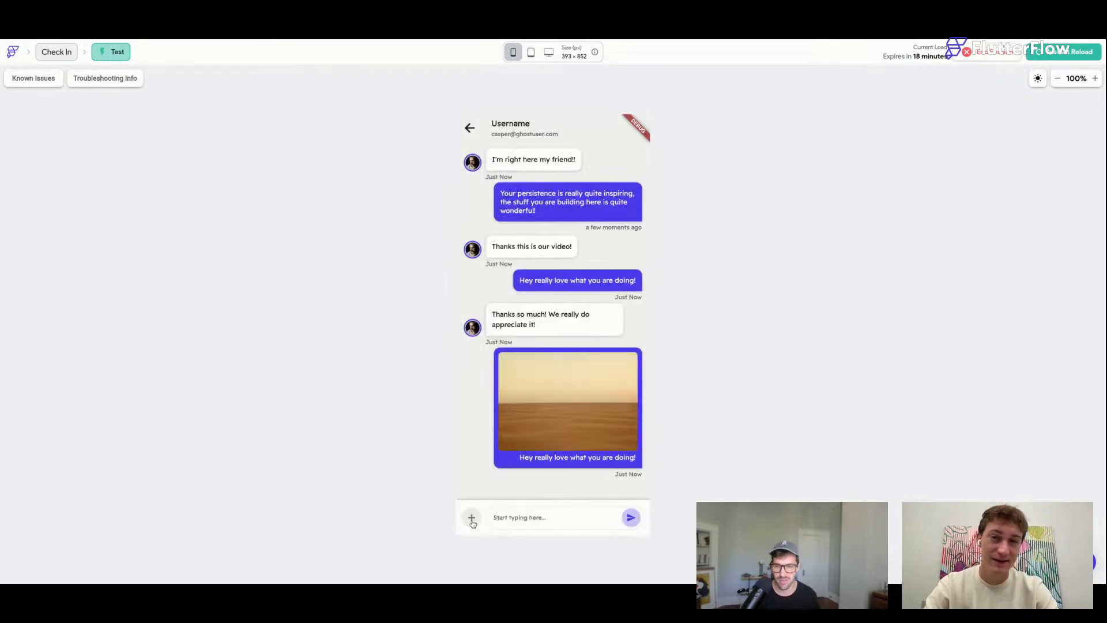
pyautogui.click(473, 521)
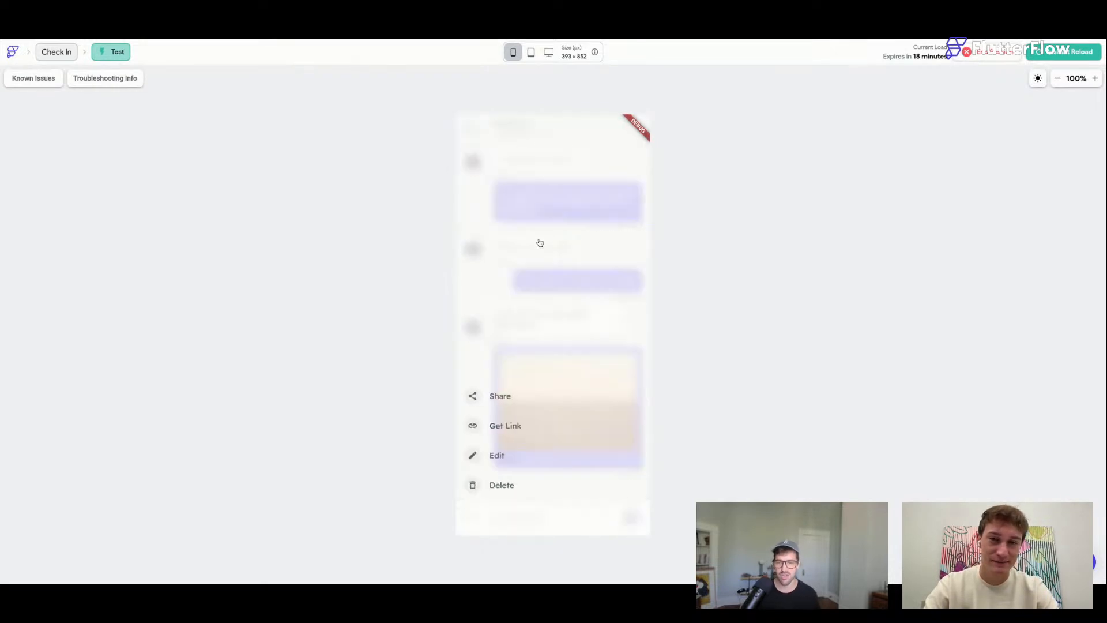
pyautogui.click(465, 521)
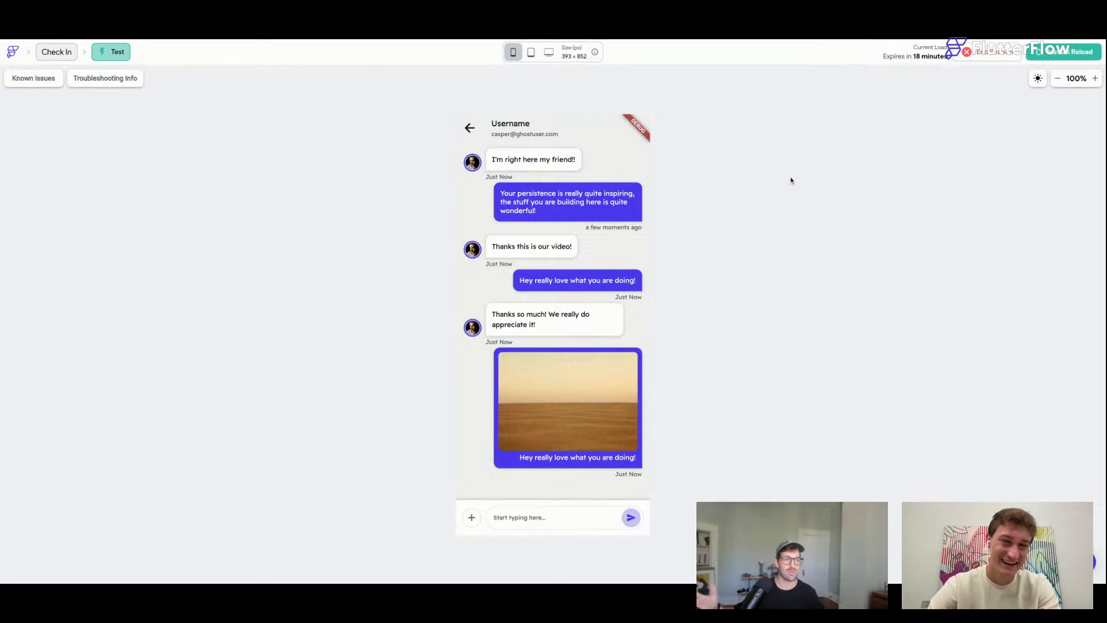